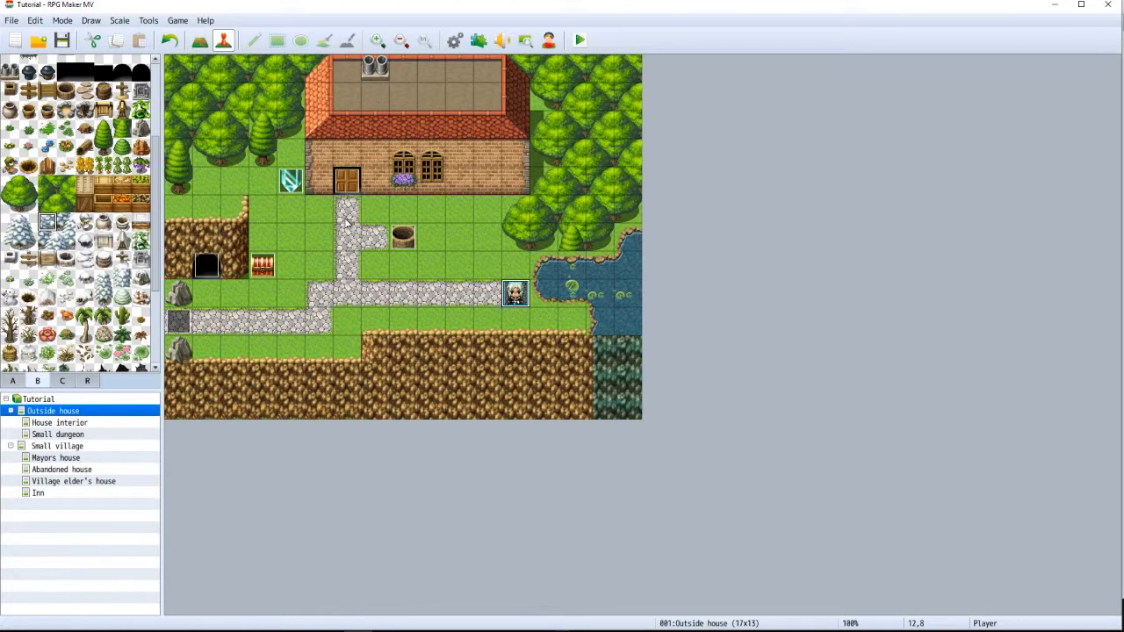
Create a new event on the house roof at map tile 6,1 of the Outside house map and name it Intro
left_click(334, 97)
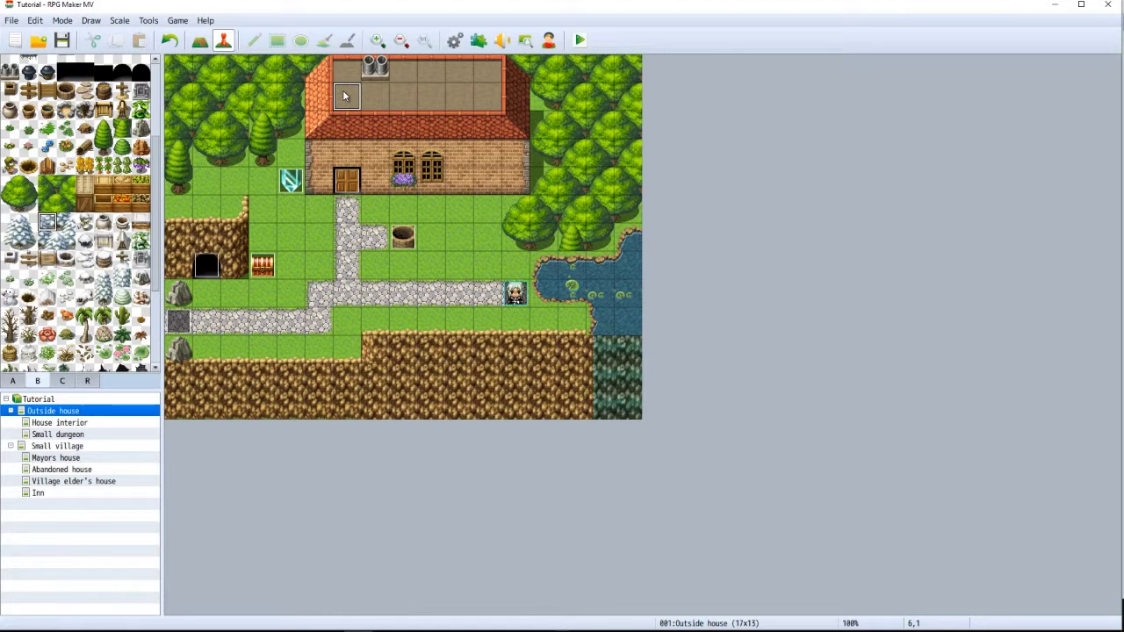
left_click(299, 186)
left_click(402, 239)
left_click(347, 103)
double_click(349, 100)
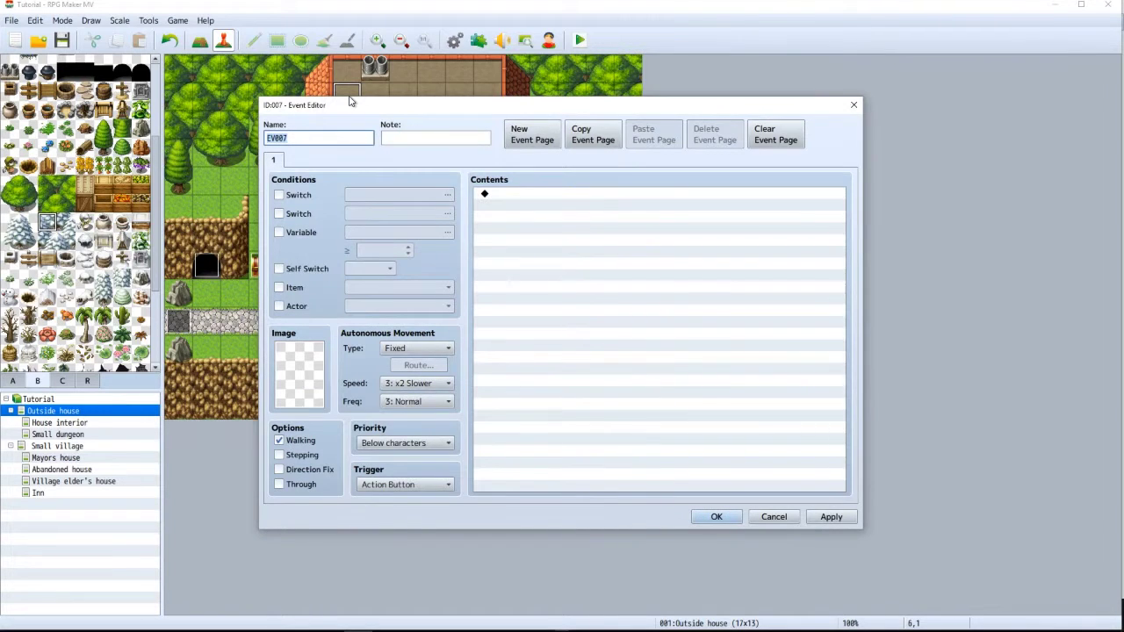
type("Intro")
Add a second event page to the Intro event with Self Switch A as its condition
left_click(524, 131)
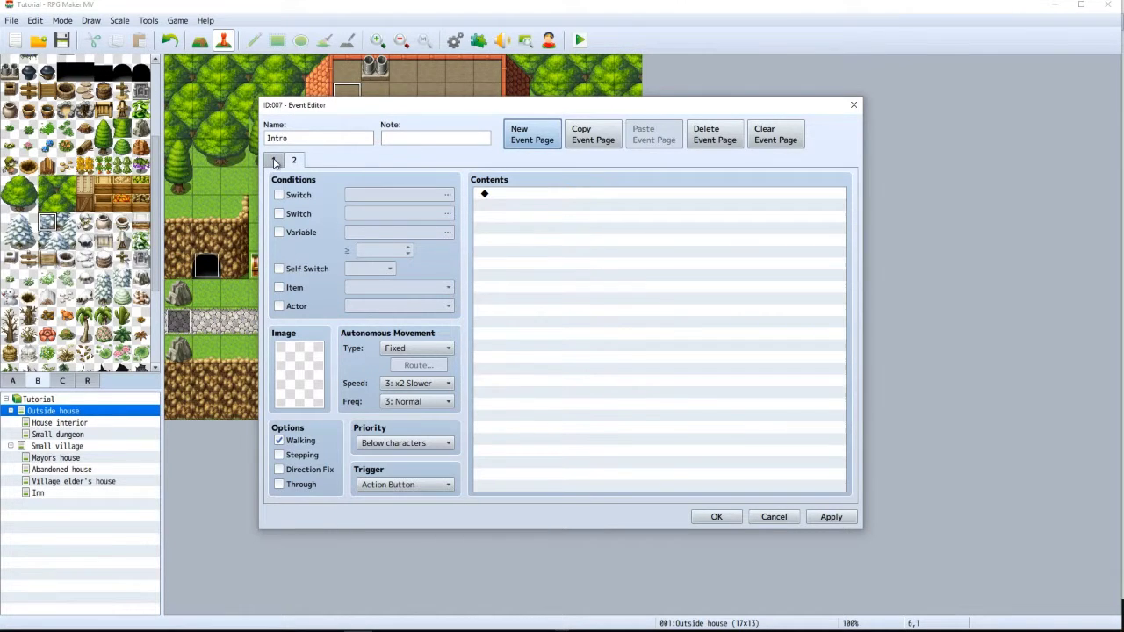
left_click(311, 269)
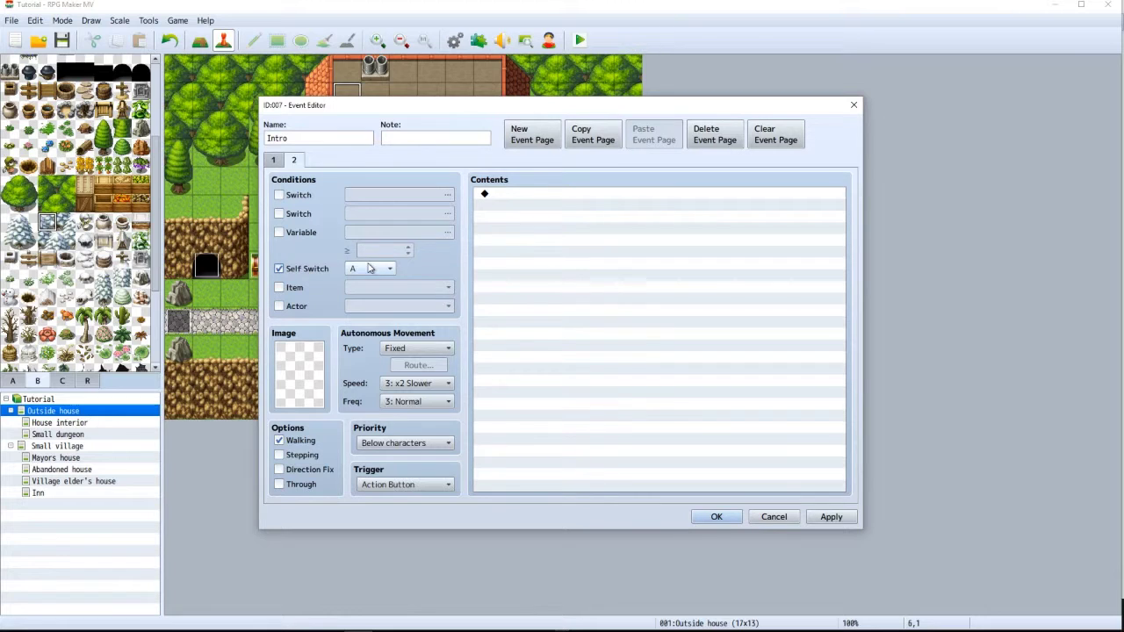
Set the trigger of the Intro event's first page to Autorun
left_click(271, 161)
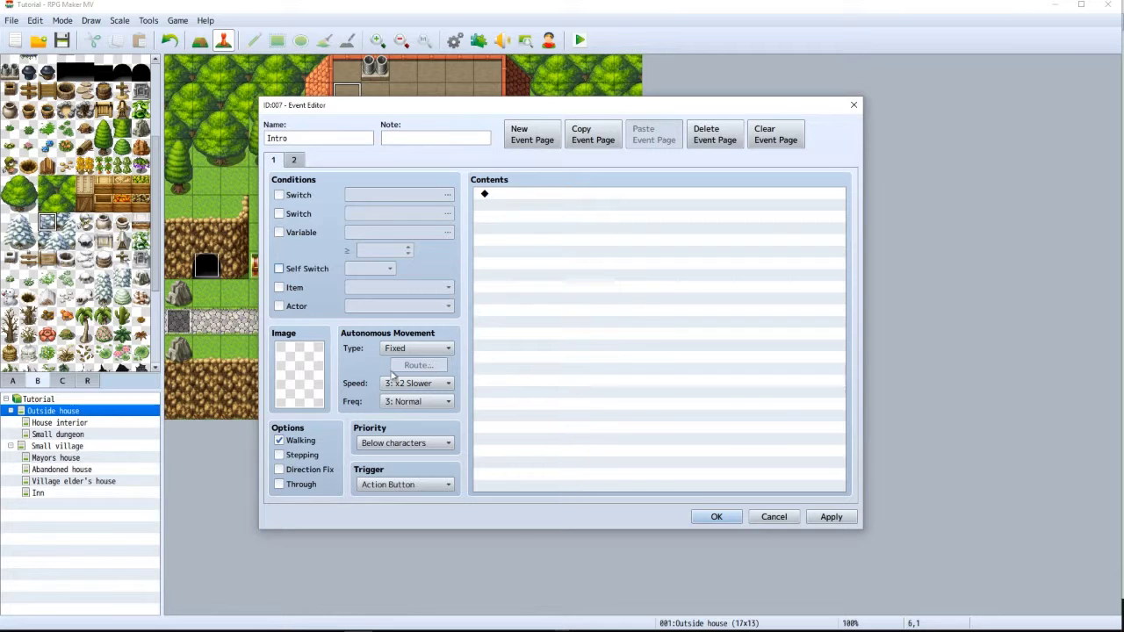
left_click(370, 489)
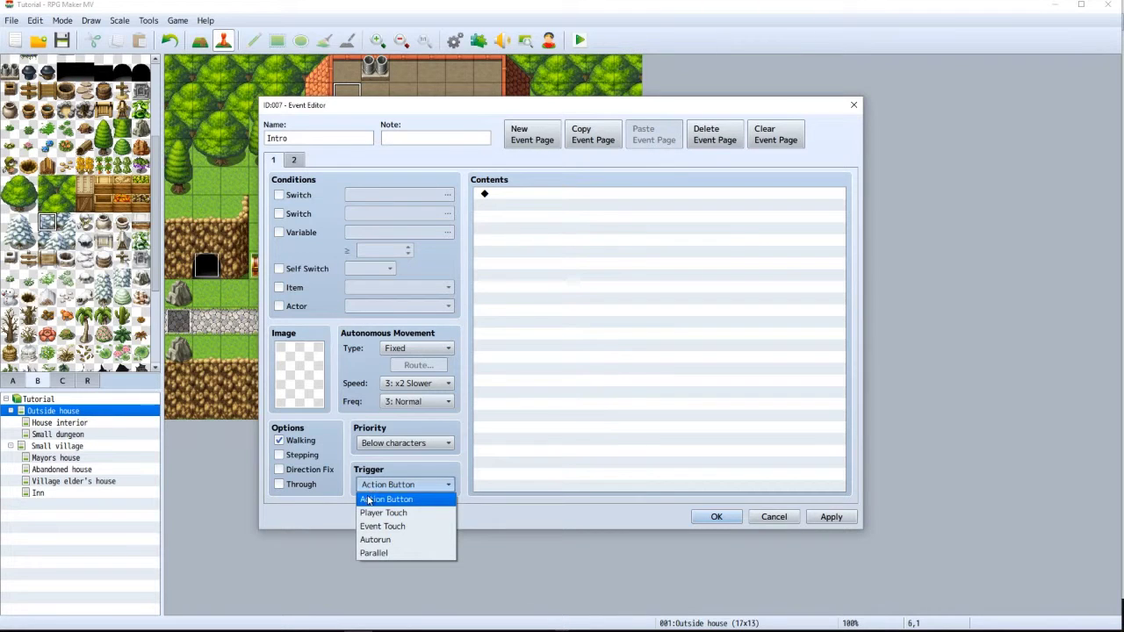
left_click(386, 539)
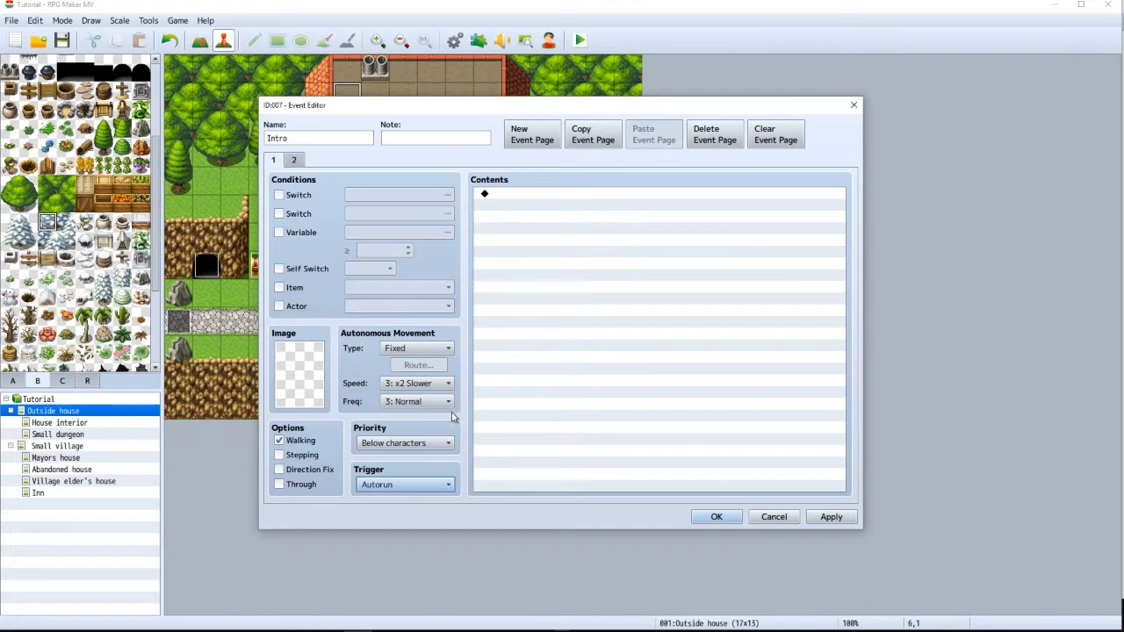
left_click(518, 211)
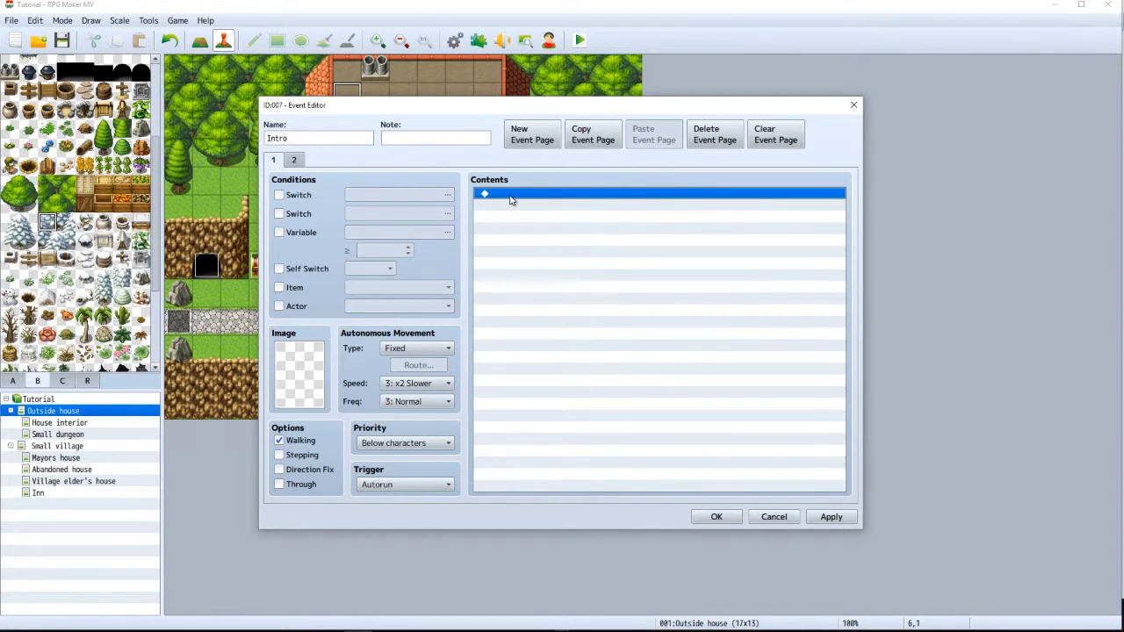
double_click(509, 196)
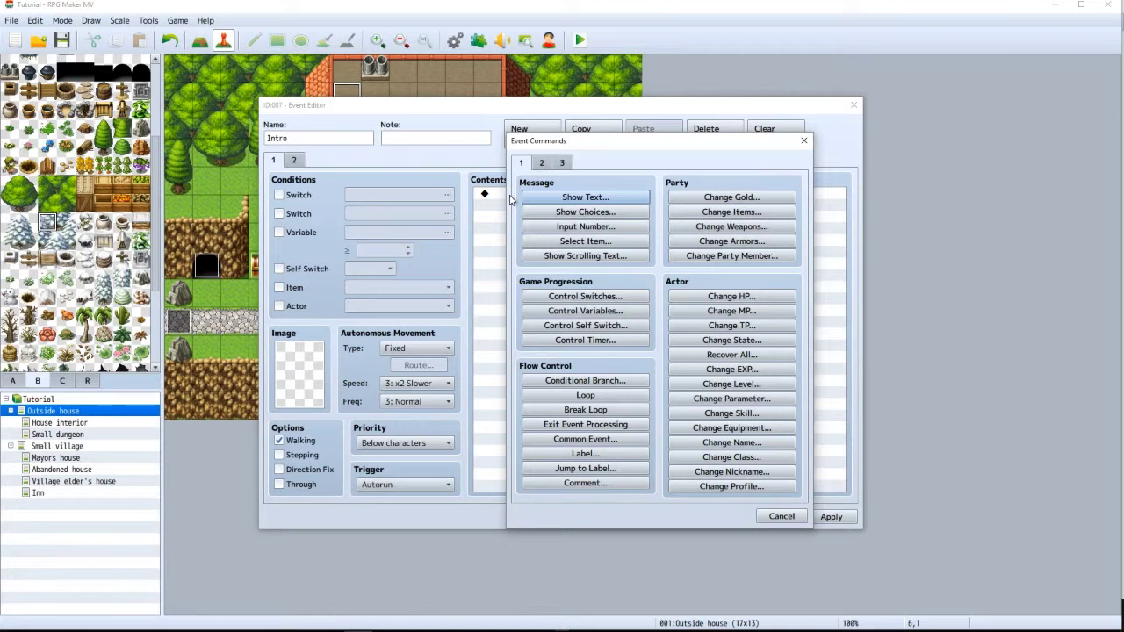
left_click(543, 164)
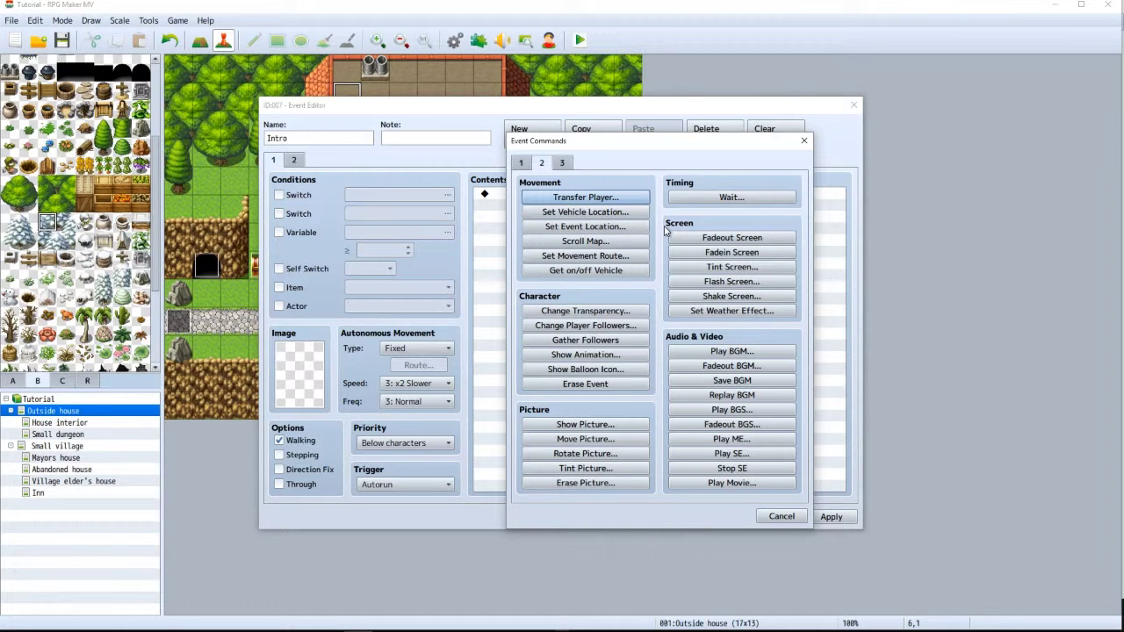
left_click(715, 242)
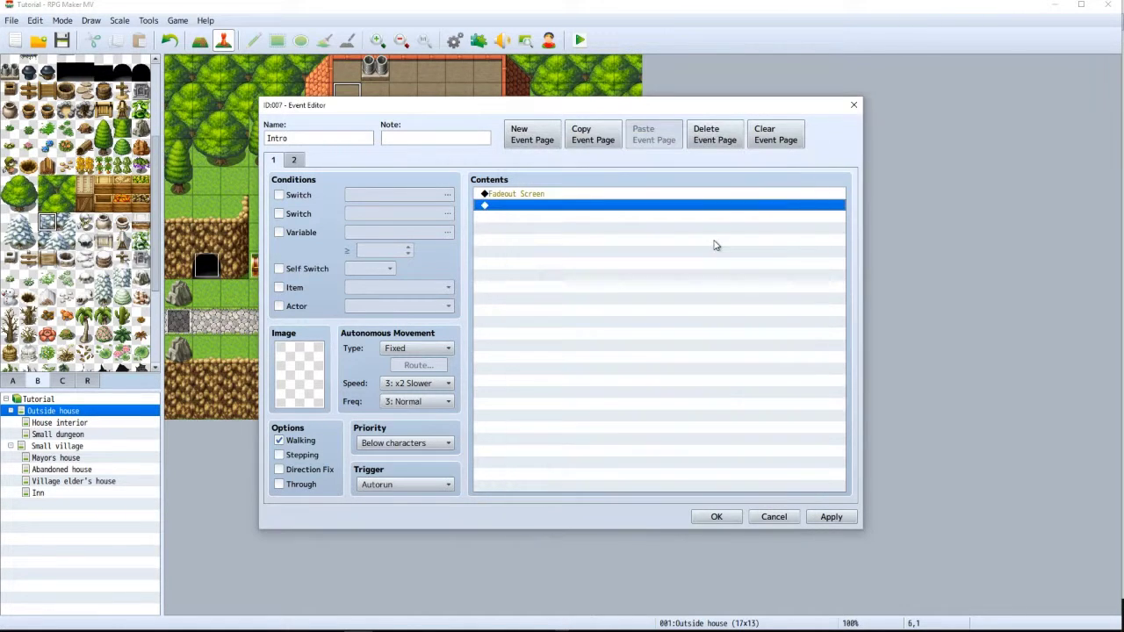
left_click(519, 197)
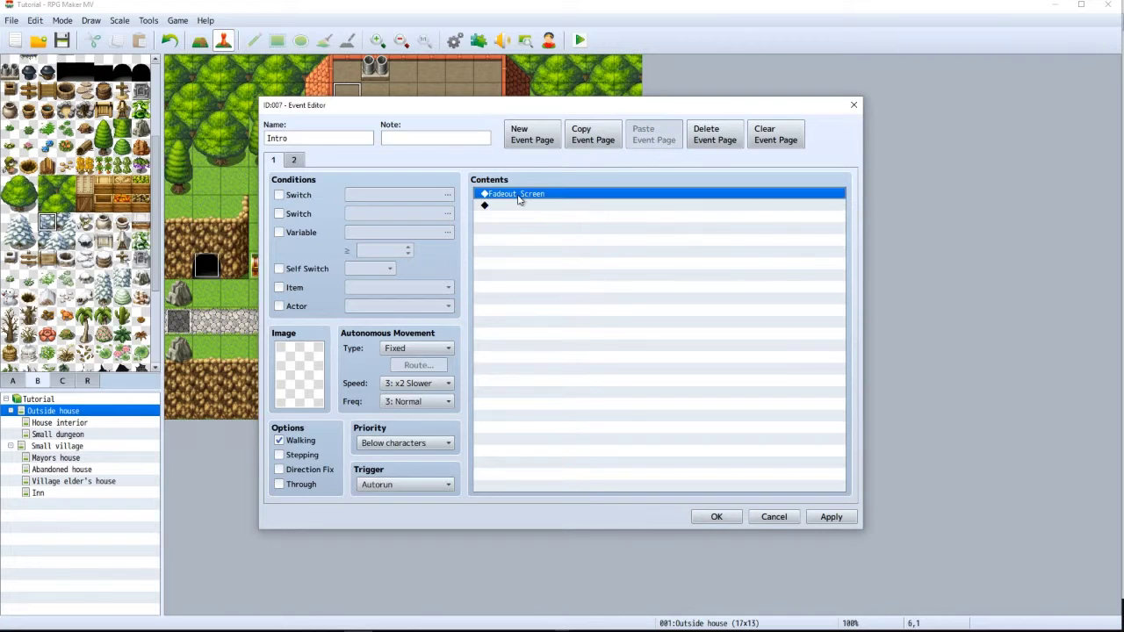
key("Delete")
Add a Tint Screen command to the first page using the Dark preset with a duration of 1 frame
double_click(518, 194)
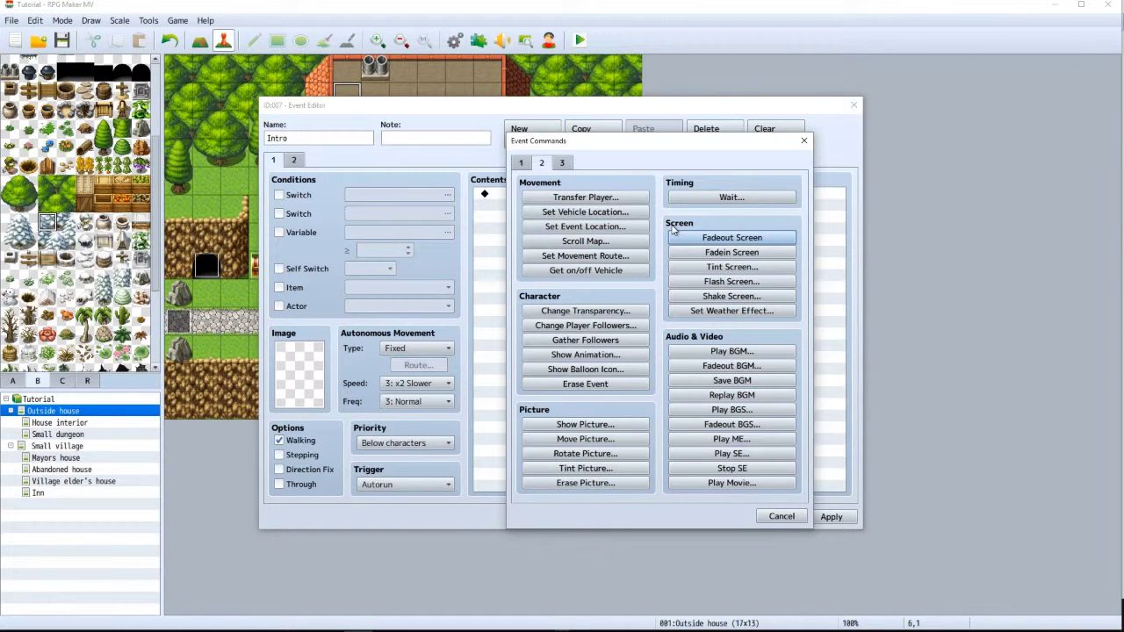
left_click(673, 268)
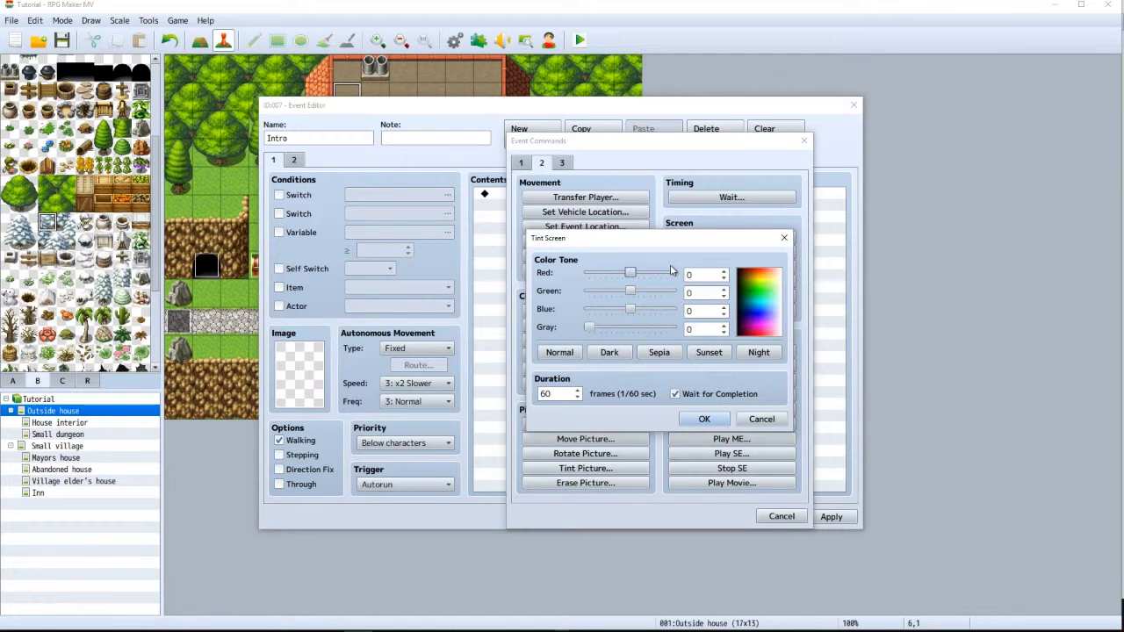
left_click(612, 352)
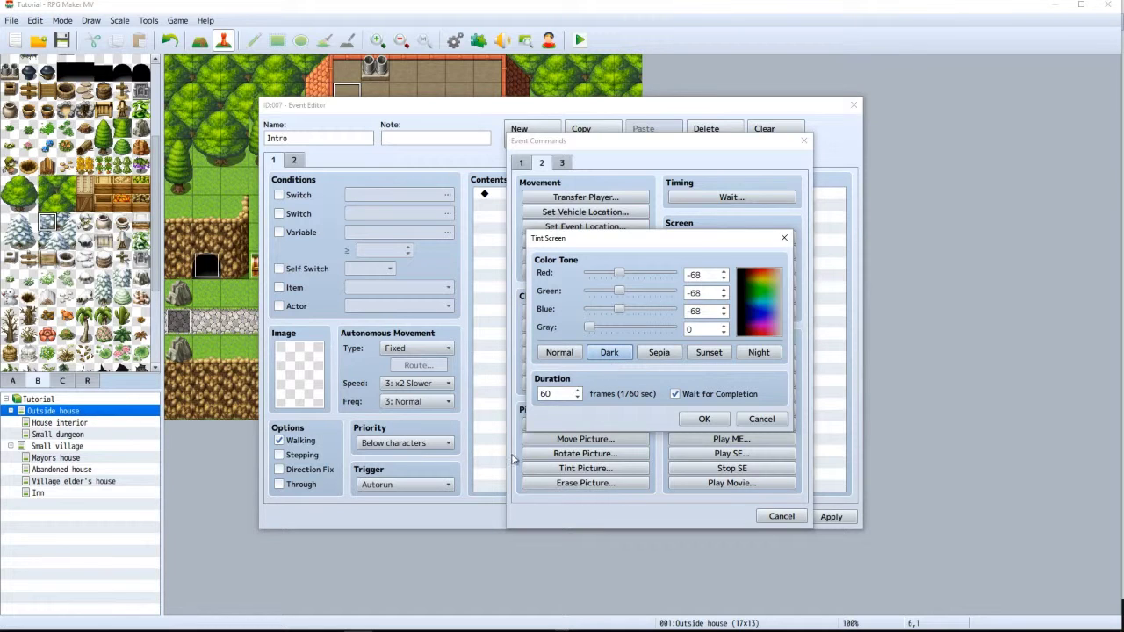
double_click(551, 393)
type("1")
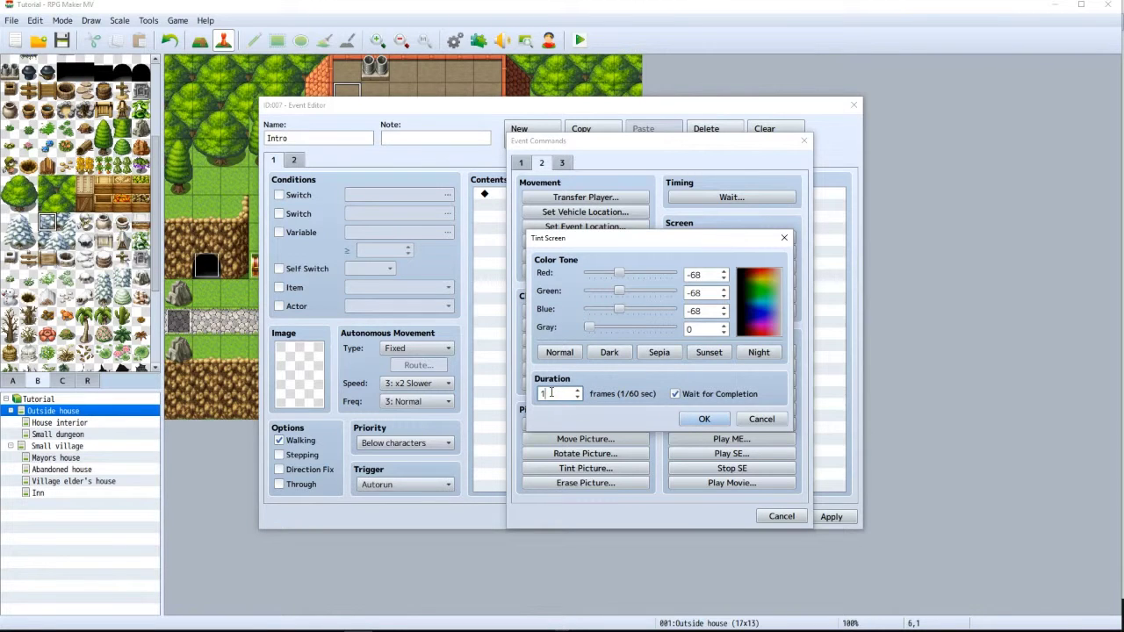
left_click(703, 419)
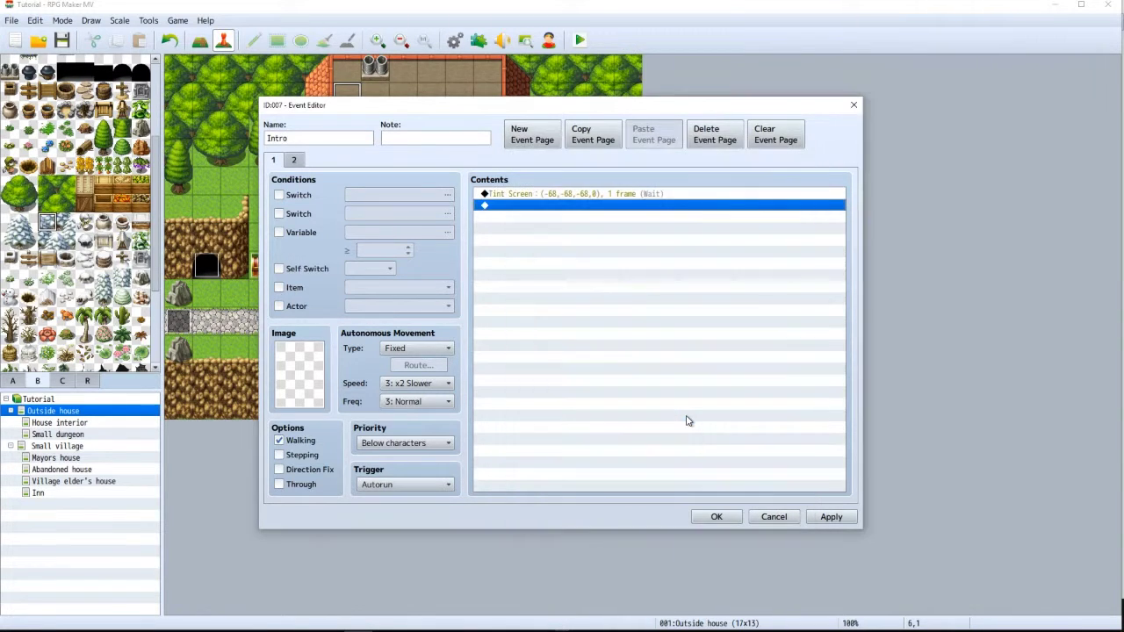
Add a Show Text command containing the three-line "This is the story of a hero" passage copied from Tutorial copypaste.txt in Notepad++
double_click(515, 212)
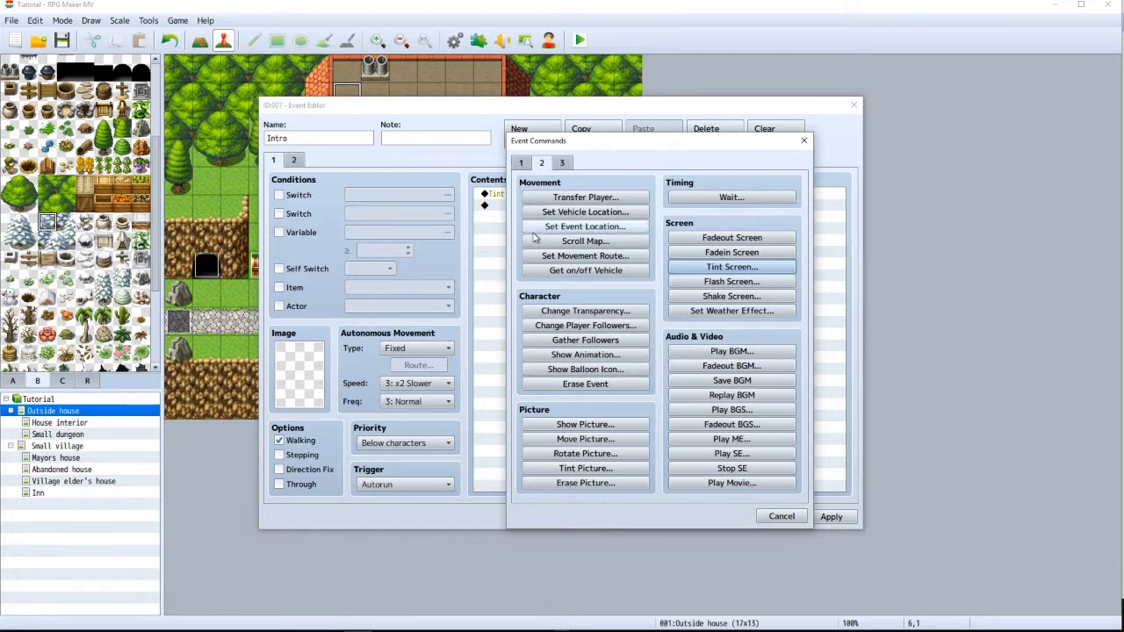
left_click(524, 164)
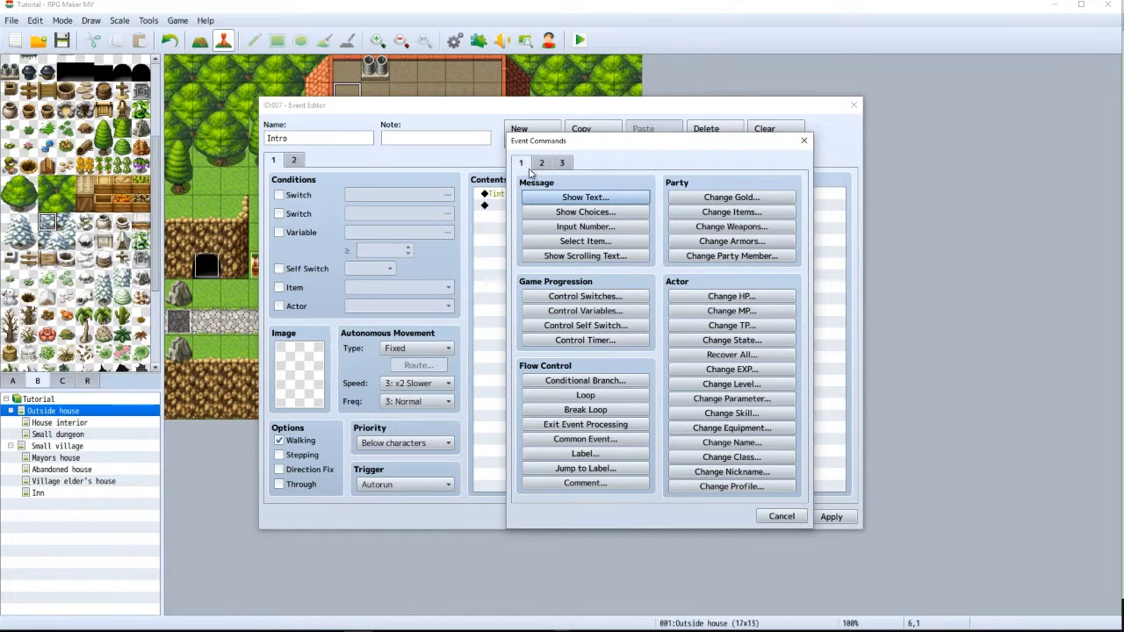
left_click(561, 197)
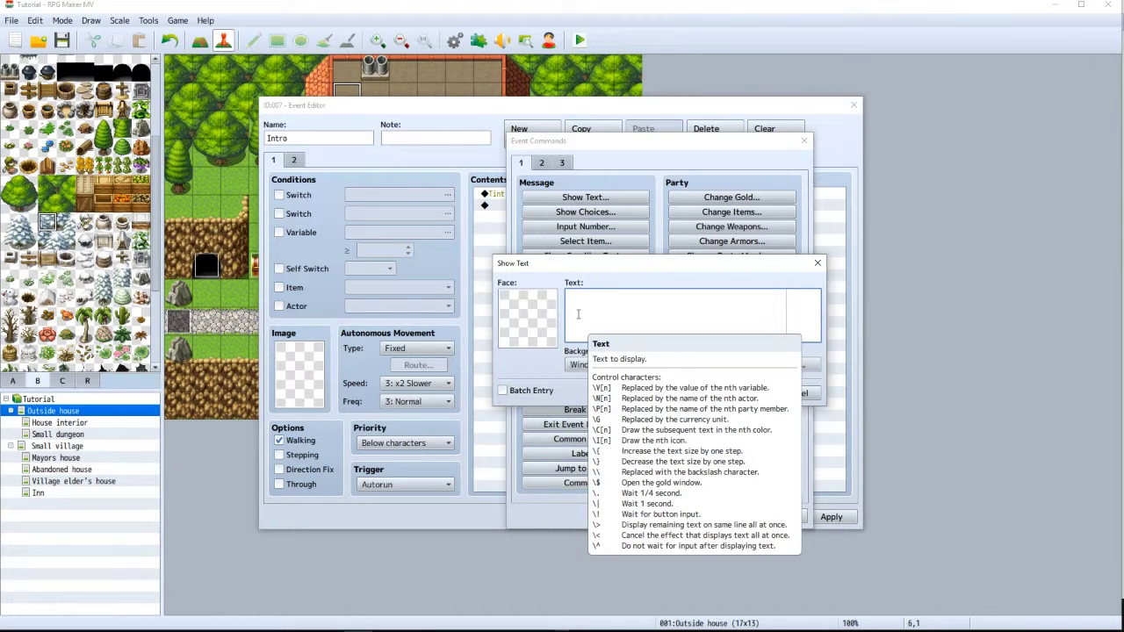
key("alt+Tab")
key("alt+Tab")
key("alt+Tab")
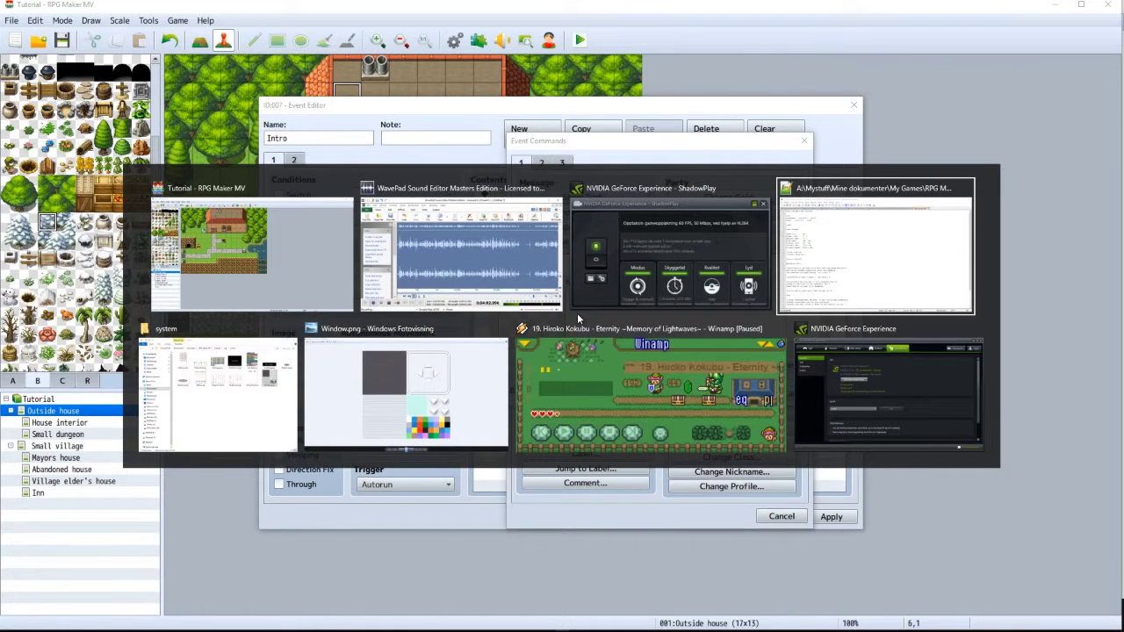
scroll(235, 482, "down", 1)
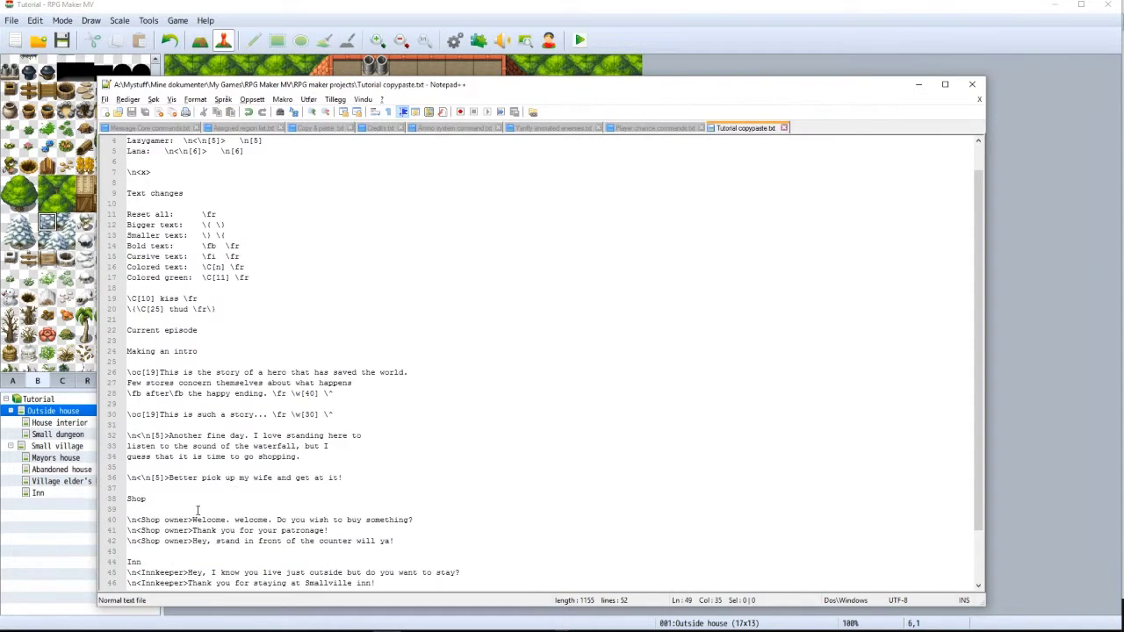
left_click_drag(341, 393, 116, 367)
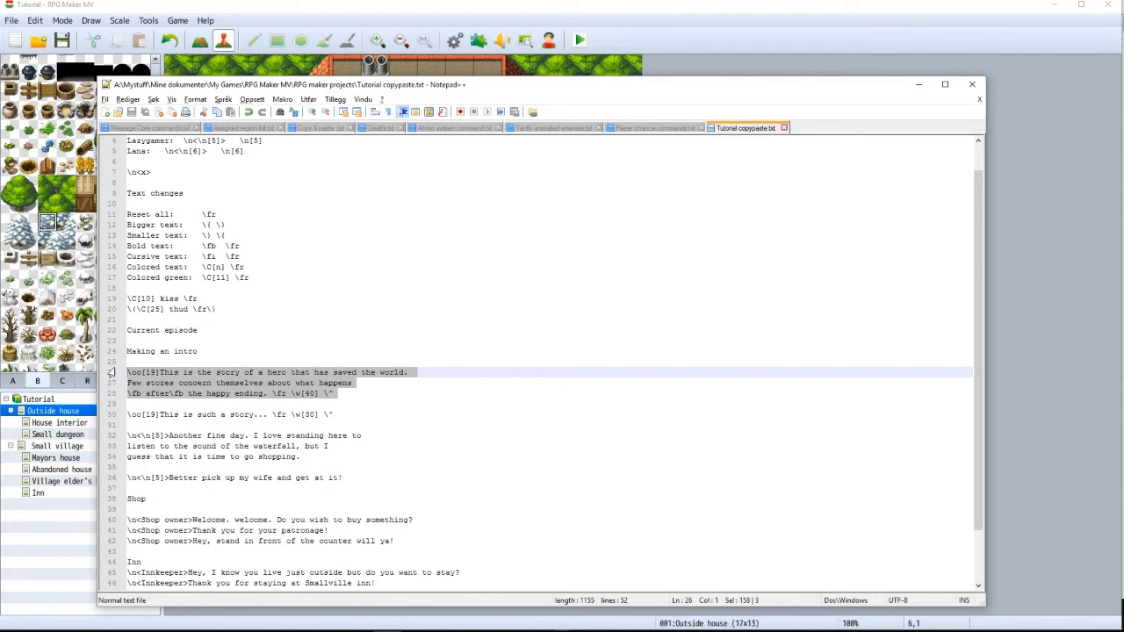
key("ctrl+c")
key("alt+Tab")
key("ctrl+v")
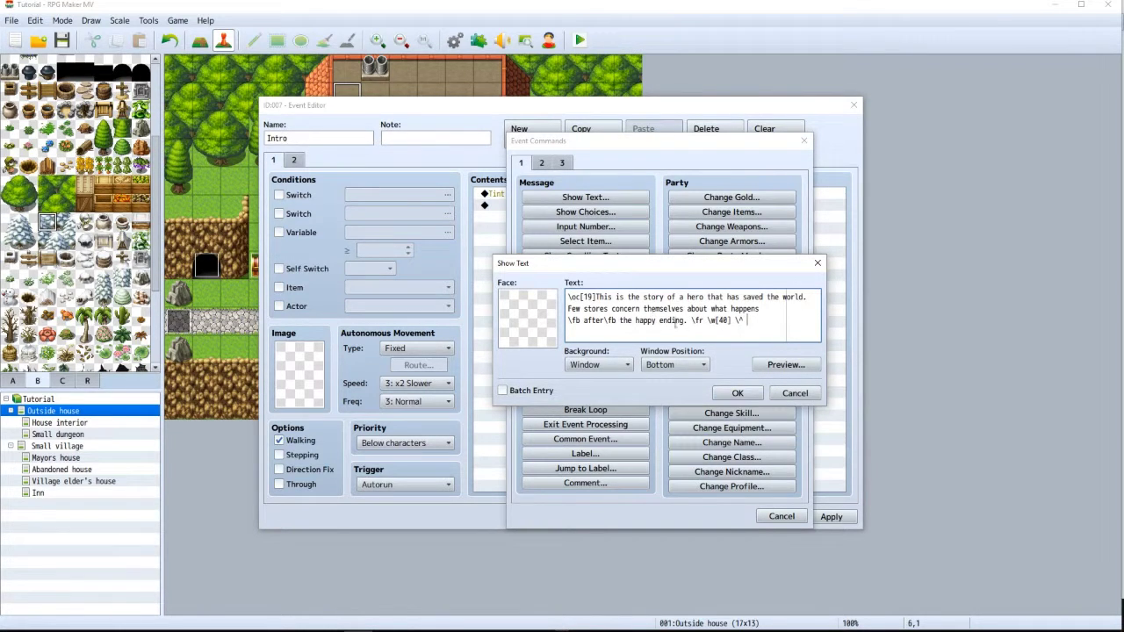
left_click(735, 394)
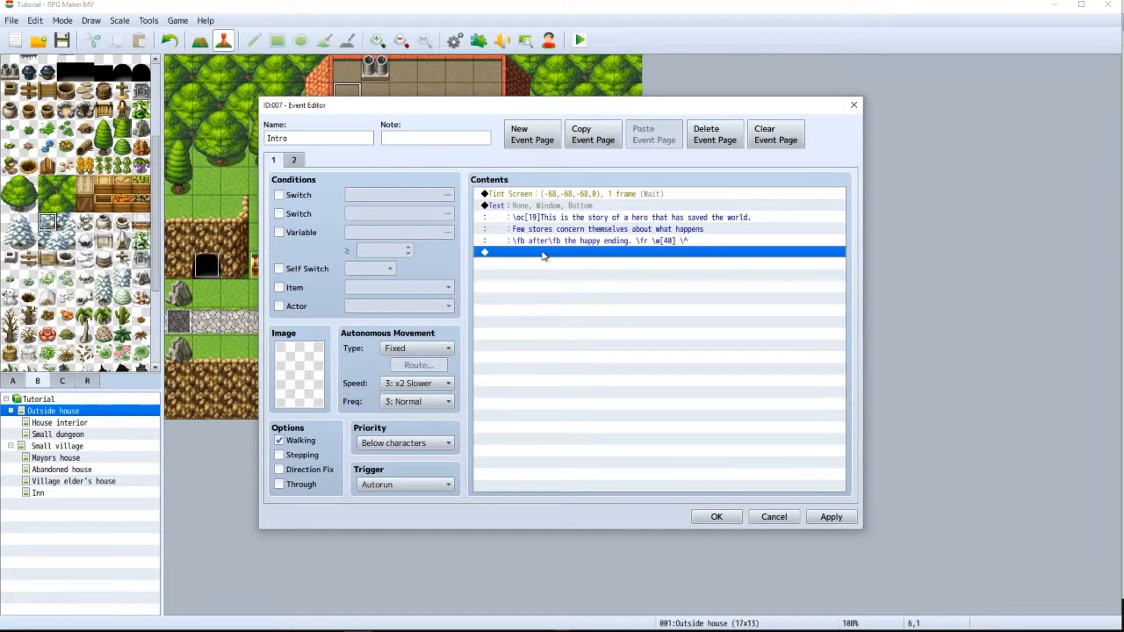
Start a second Show Text command and fill it with the "This is such a story..." line copied from Tutorial copypaste.txt in Notepad++
double_click(541, 253)
left_click(555, 202)
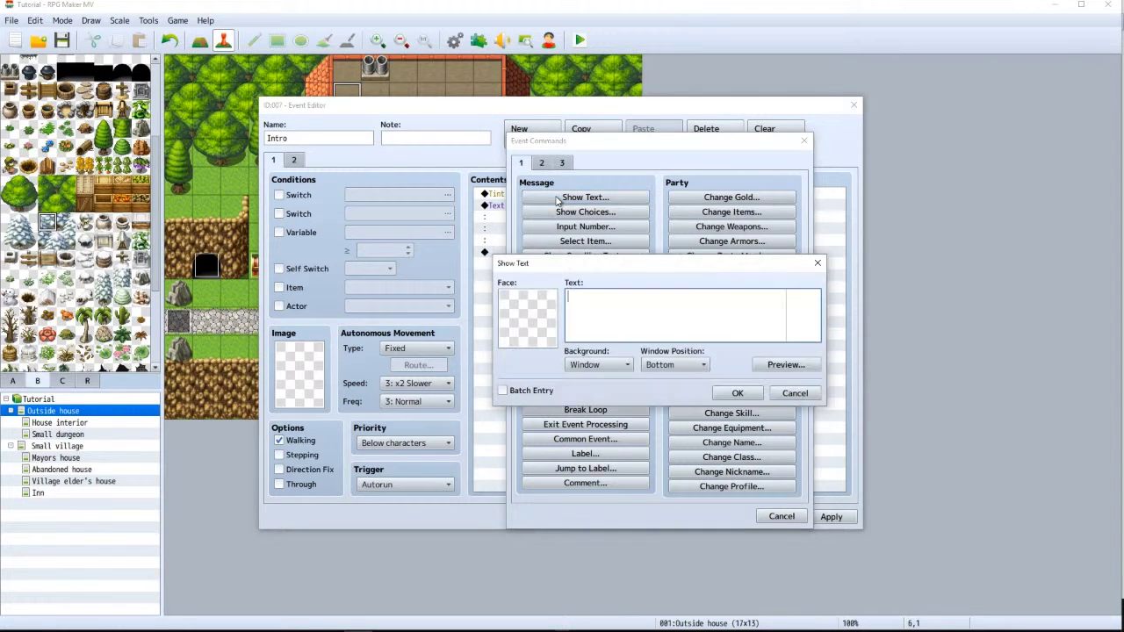
key("alt+Tab")
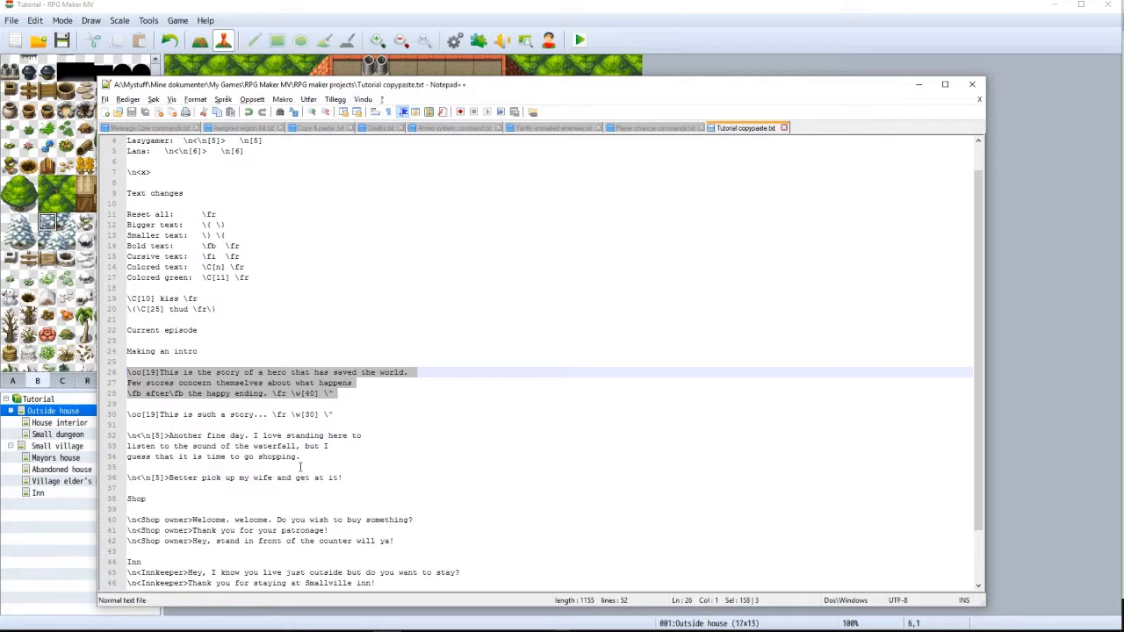
left_click_drag(348, 415, 108, 413)
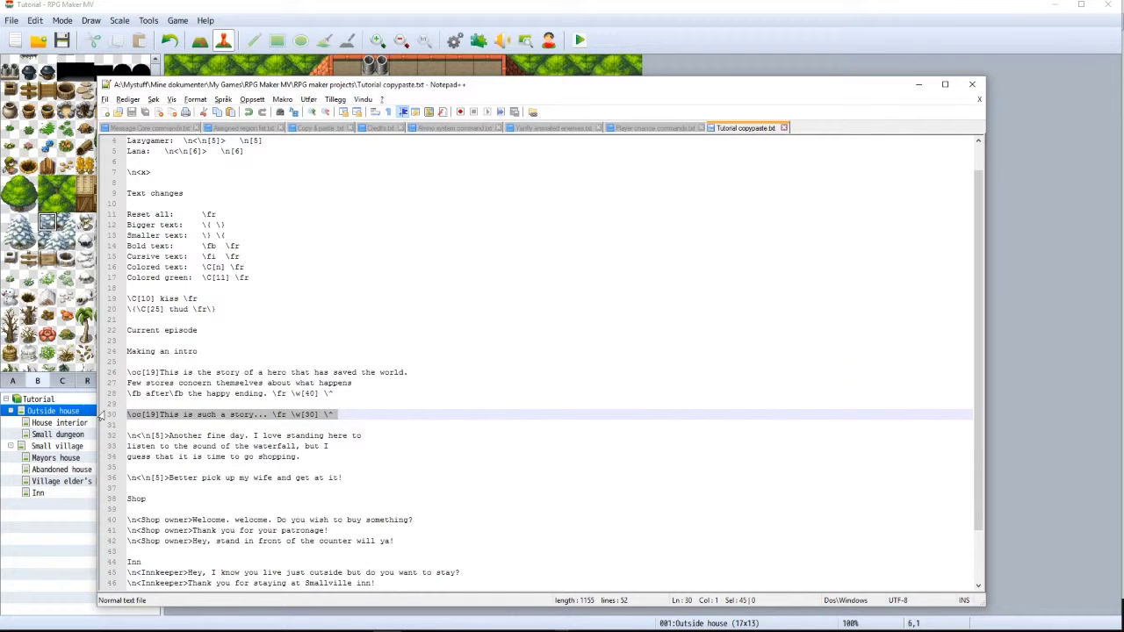
key("alt+Tab")
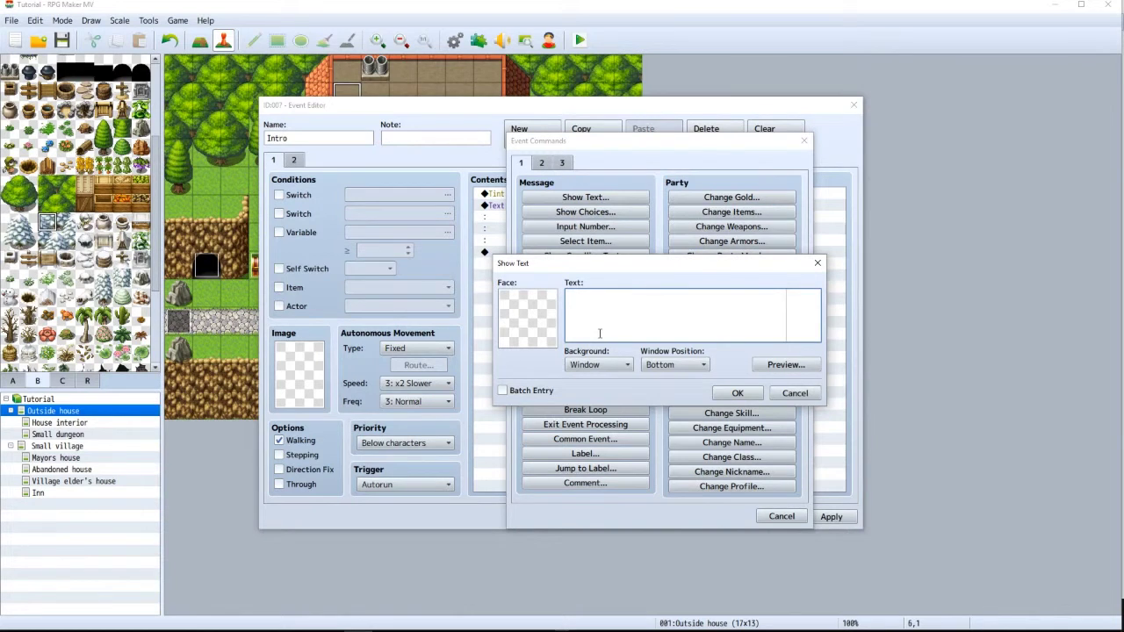
key("ctrl+v")
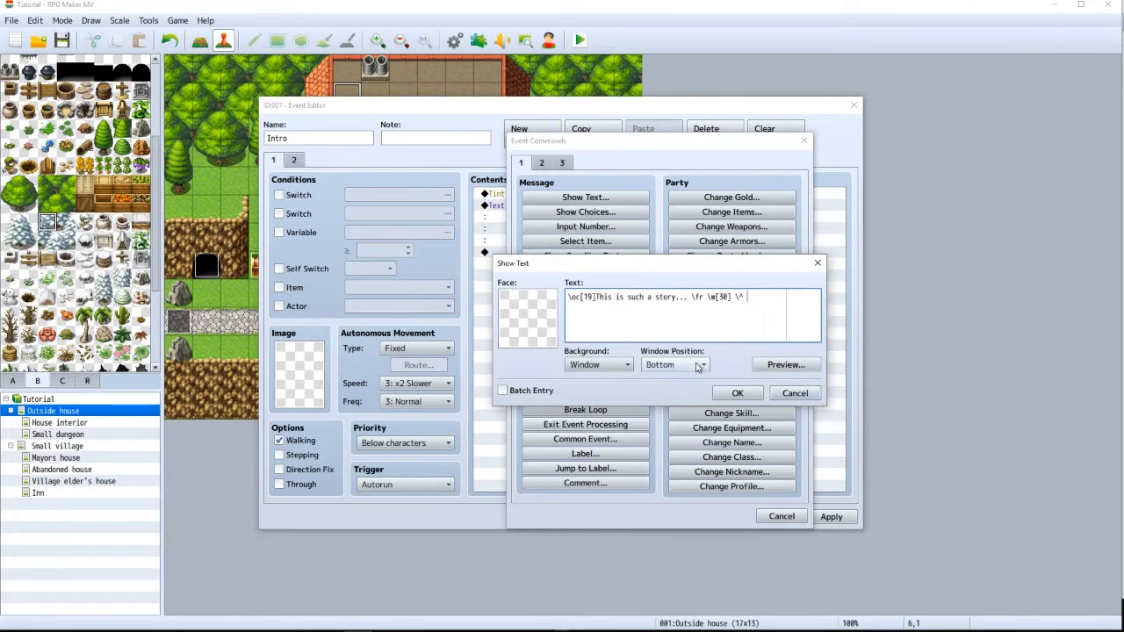
Give the "This is such a story..." message a Transparent background and Middle window position, and confirm it
left_click(617, 365)
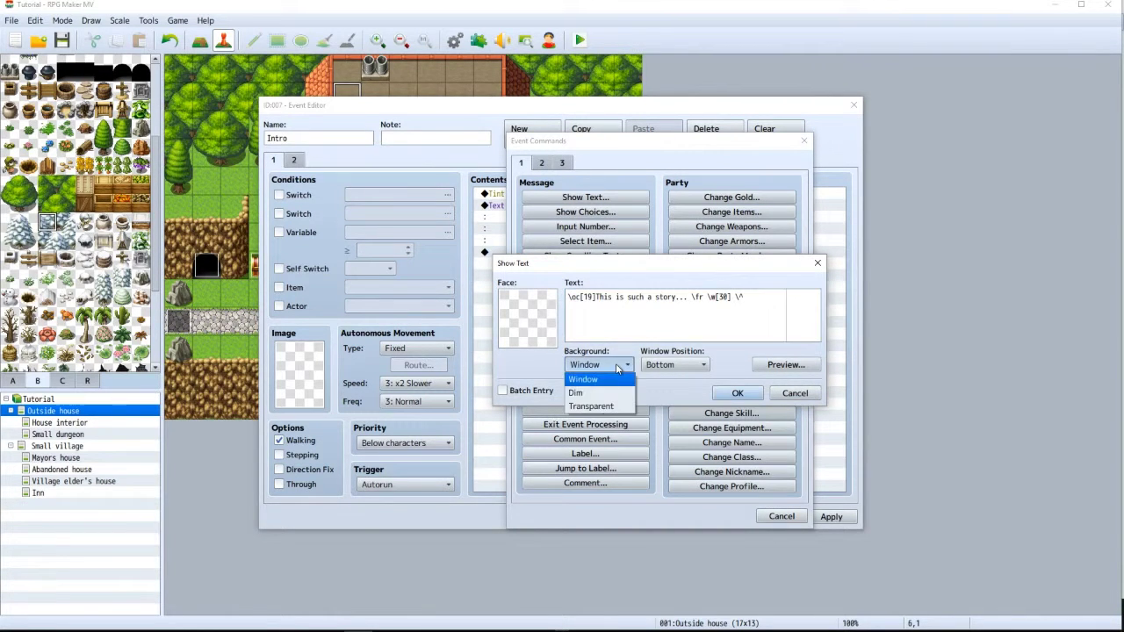
left_click(591, 406)
left_click(689, 360)
left_click(661, 395)
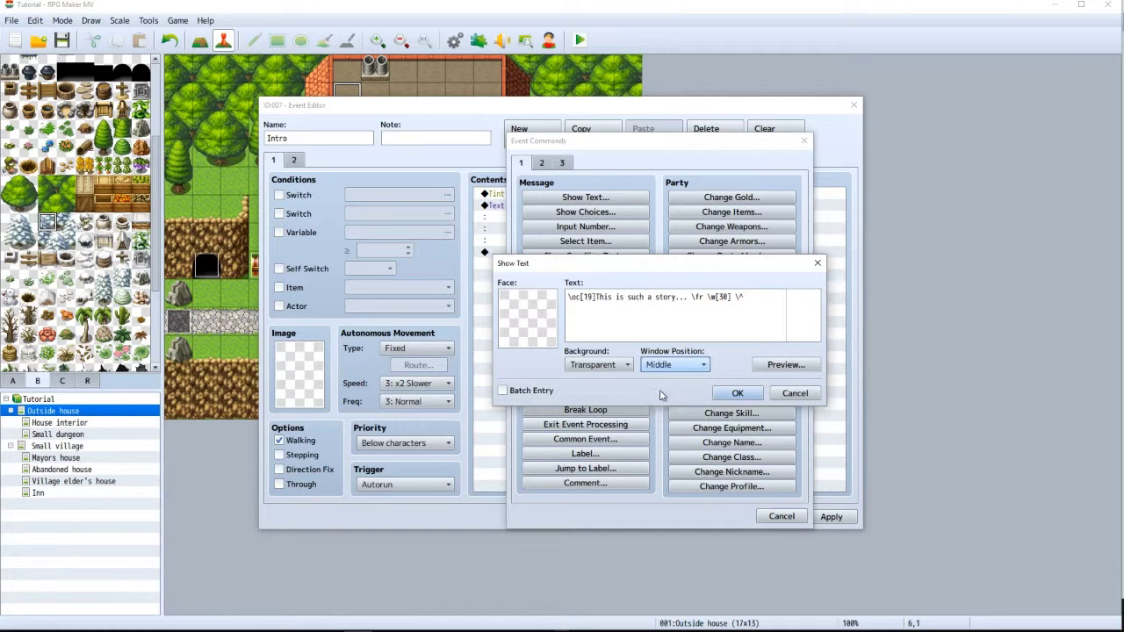
left_click(737, 394)
Change the "This is the story of a hero" message to a Transparent background and Middle window position
double_click(536, 213)
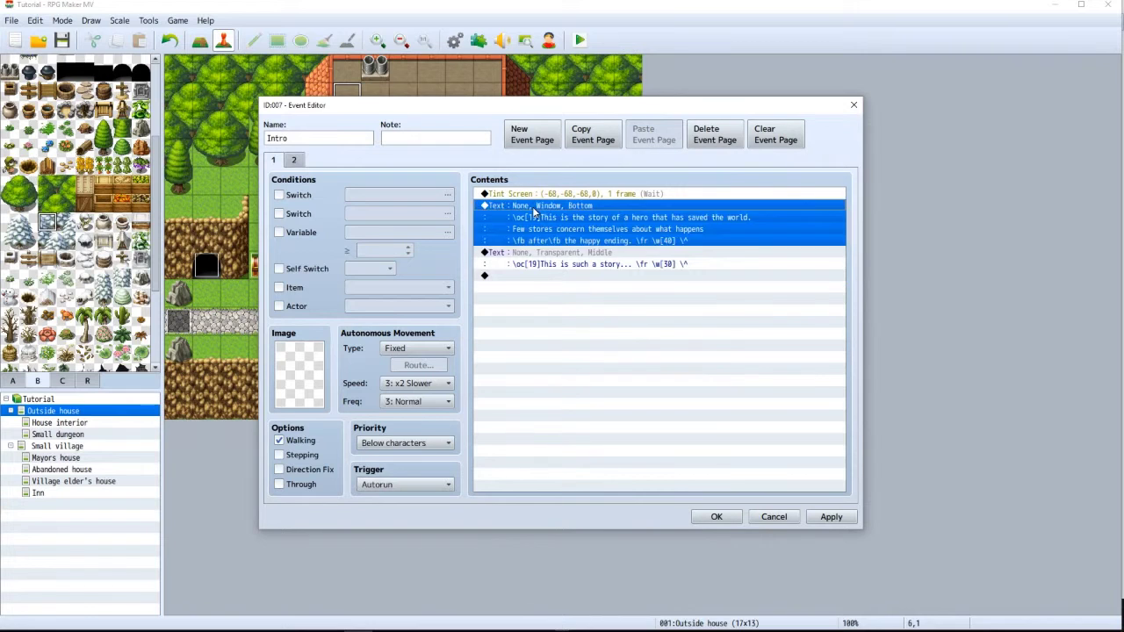
left_click(597, 365)
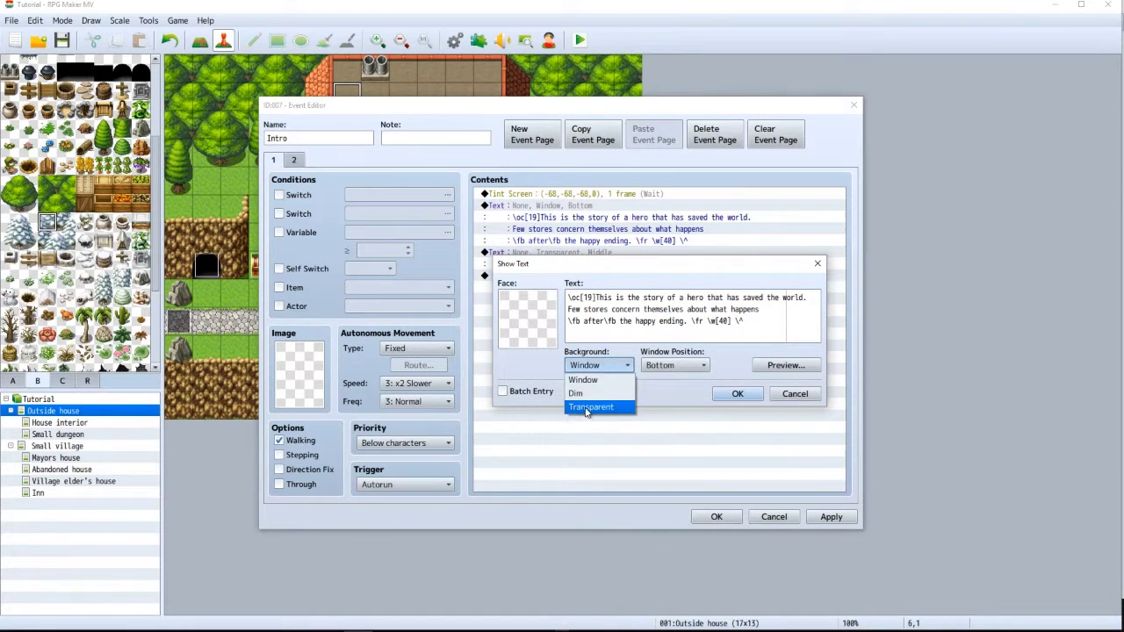
left_click(591, 406)
left_click(683, 365)
left_click(659, 393)
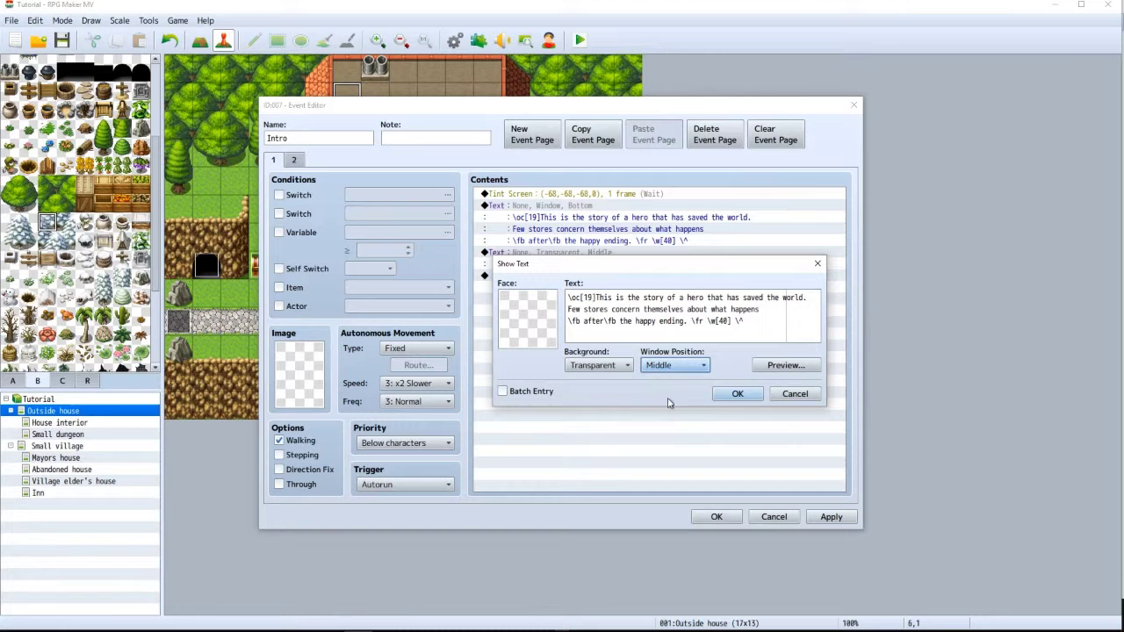
left_click(736, 394)
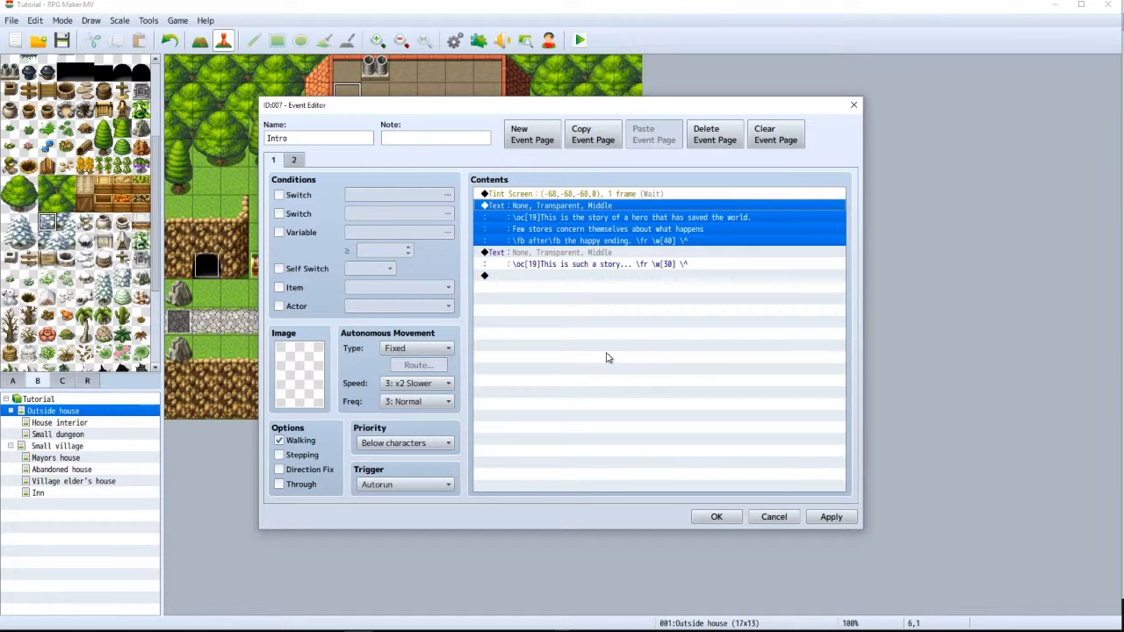
Add a Wait command of 60 frames after the "This is such a story..." message
left_click(508, 280)
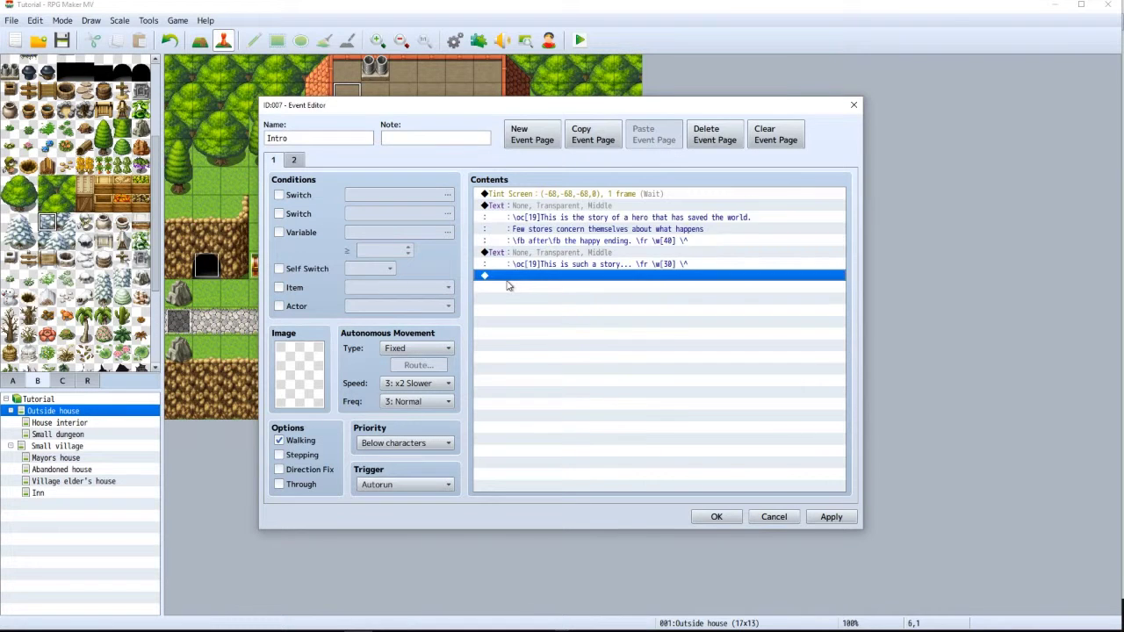
double_click(507, 281)
left_click(544, 163)
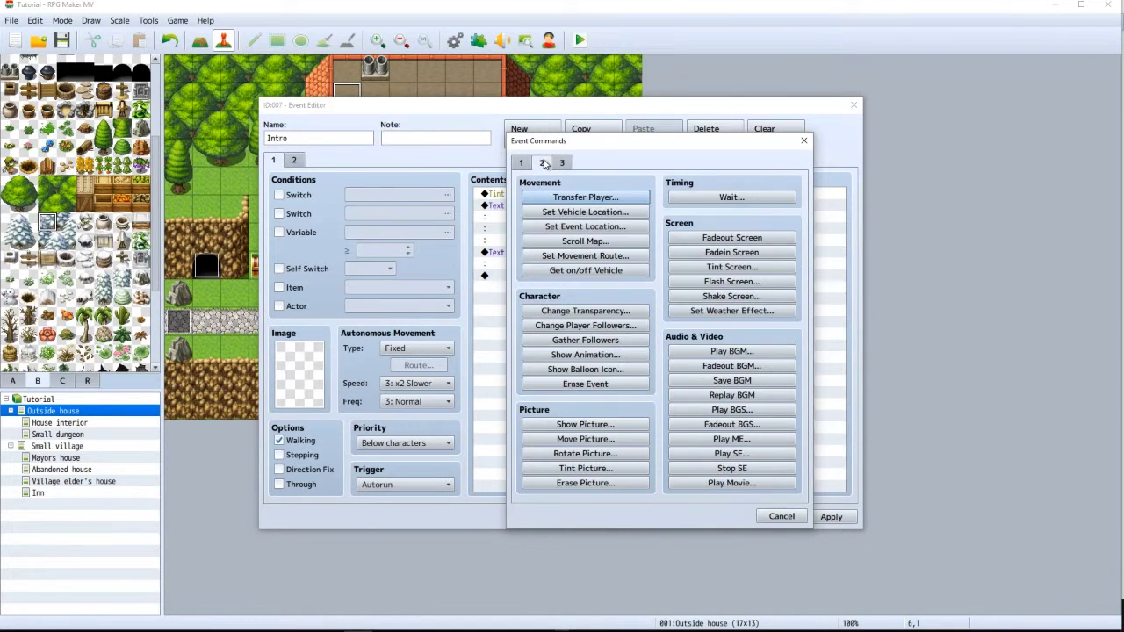
left_click(734, 198)
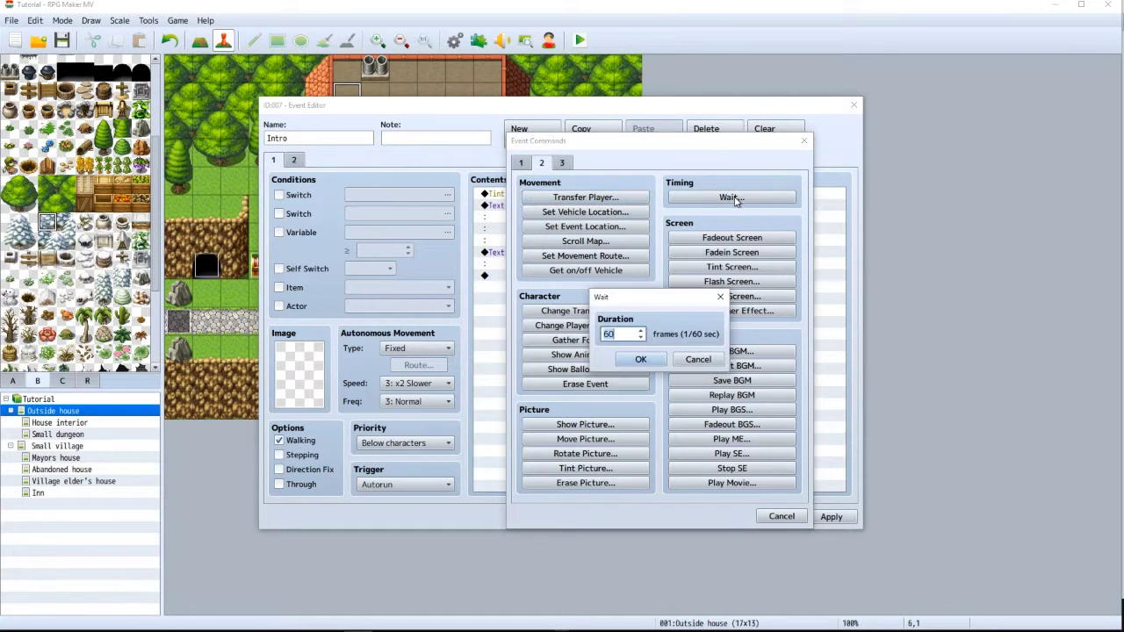
left_click(641, 359)
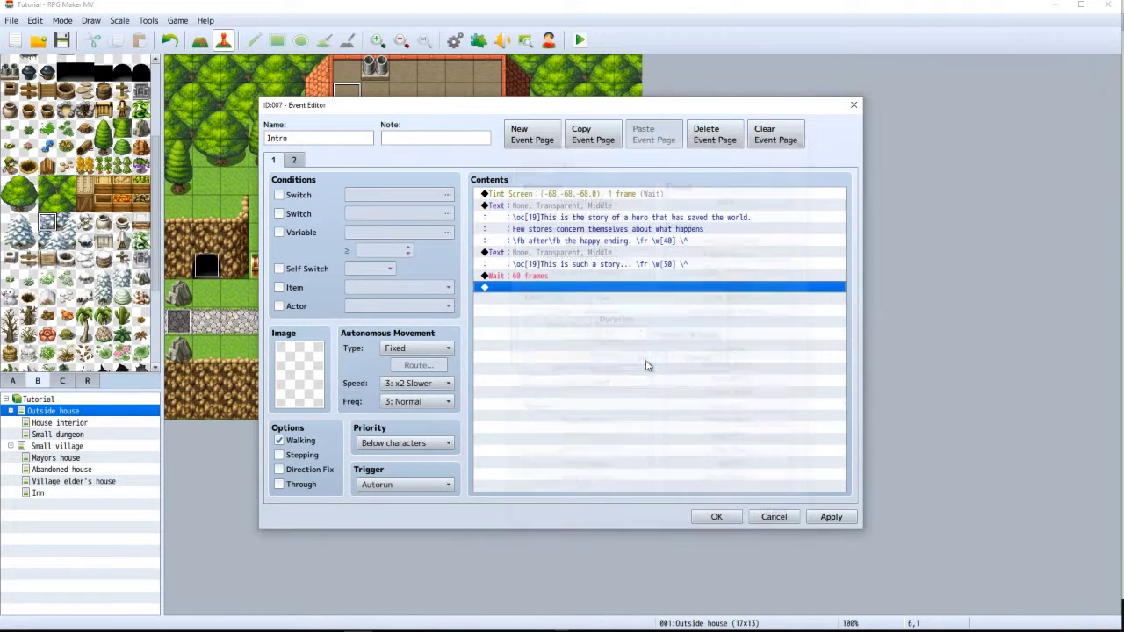
Add a Set Movement Route for the Player with Turn Right and Wait for Completion off, placed before the Wait command
double_click(526, 286)
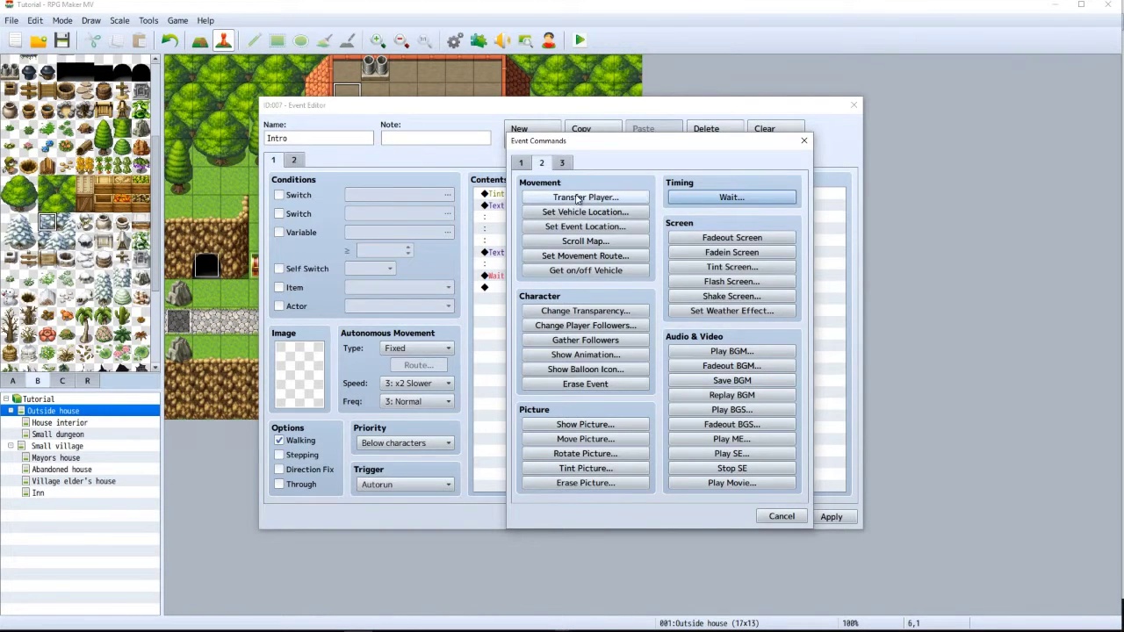
left_click(567, 258)
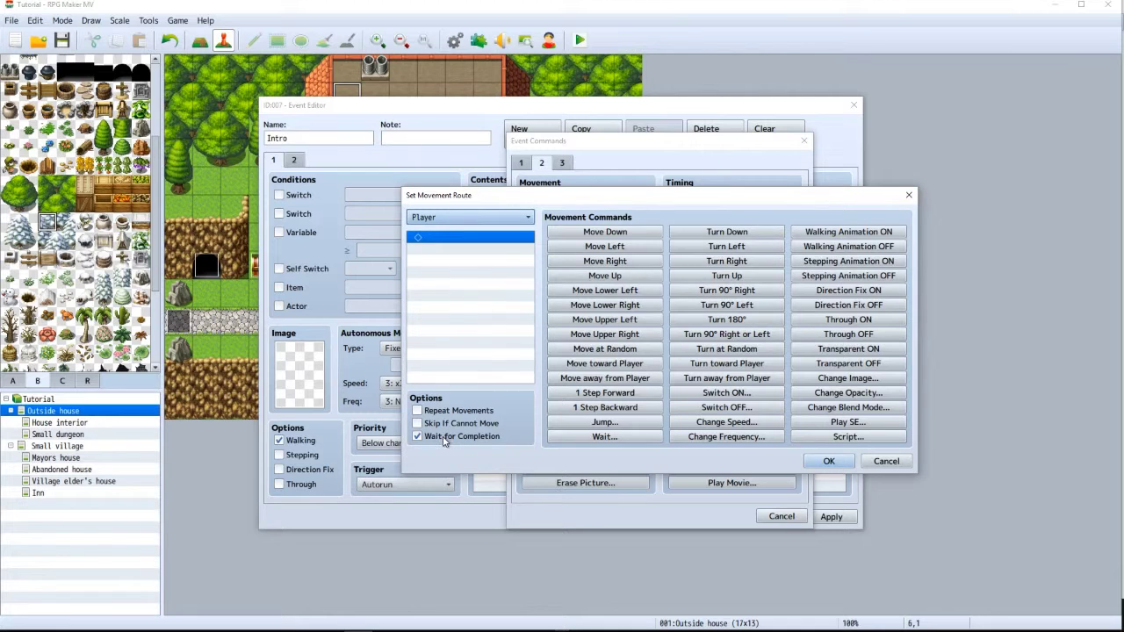
left_click(443, 438)
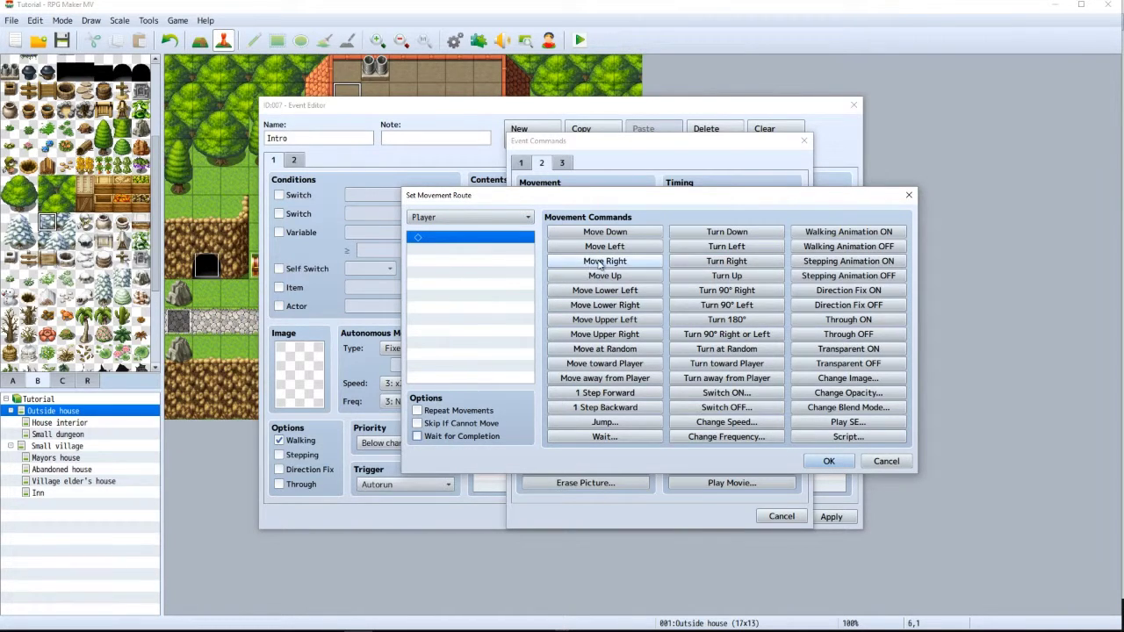
left_click(719, 267)
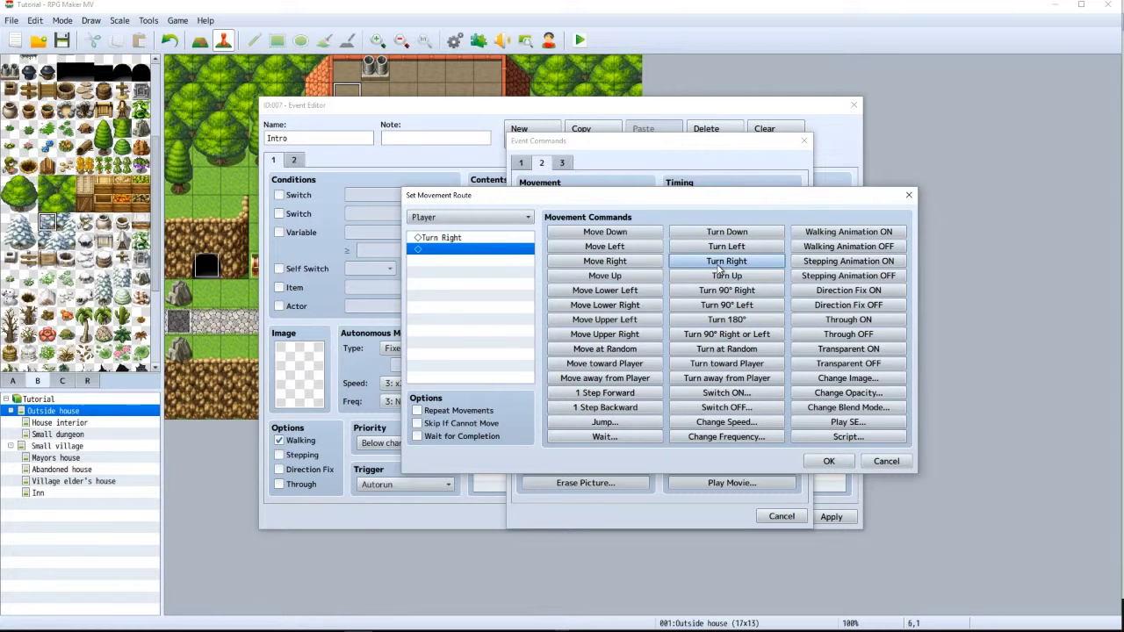
left_click(829, 461)
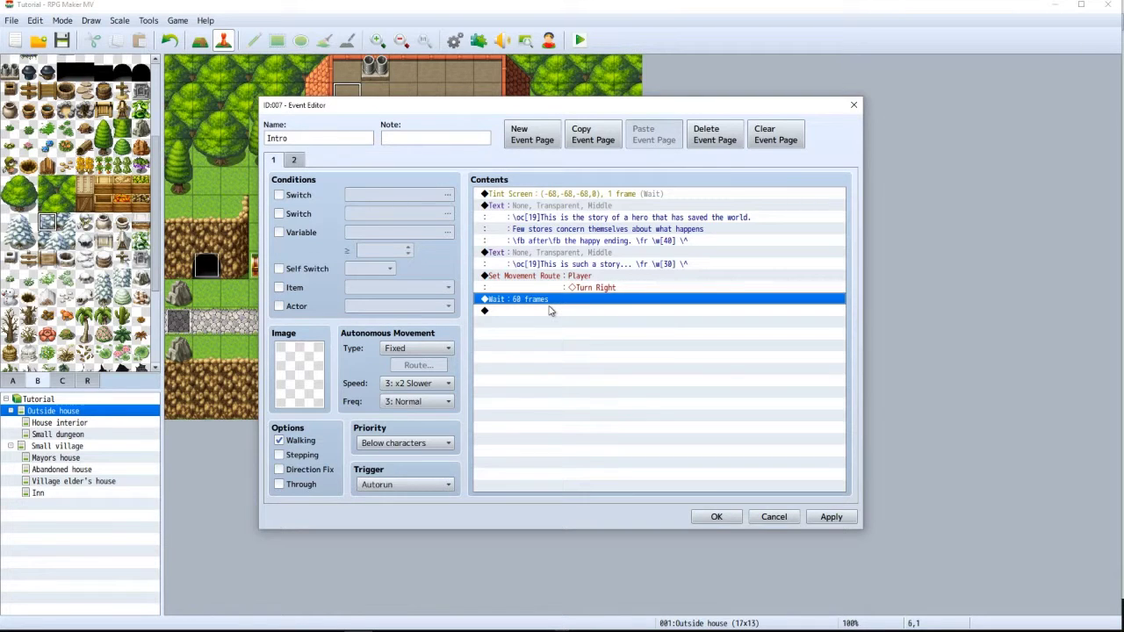
left_click(506, 313)
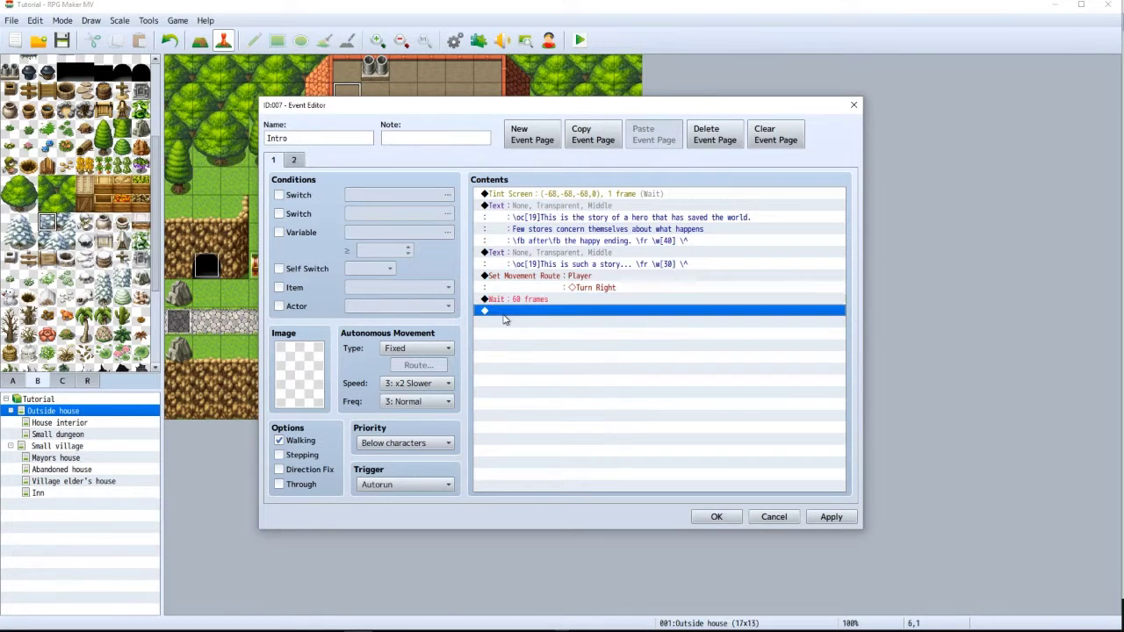
double_click(502, 314)
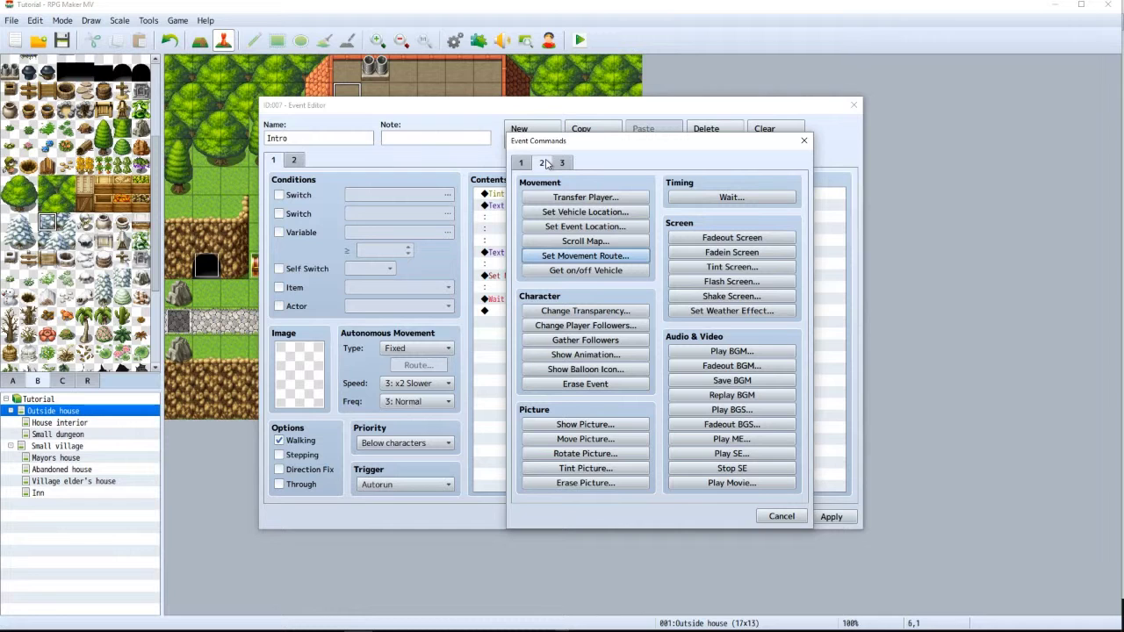
left_click(699, 255)
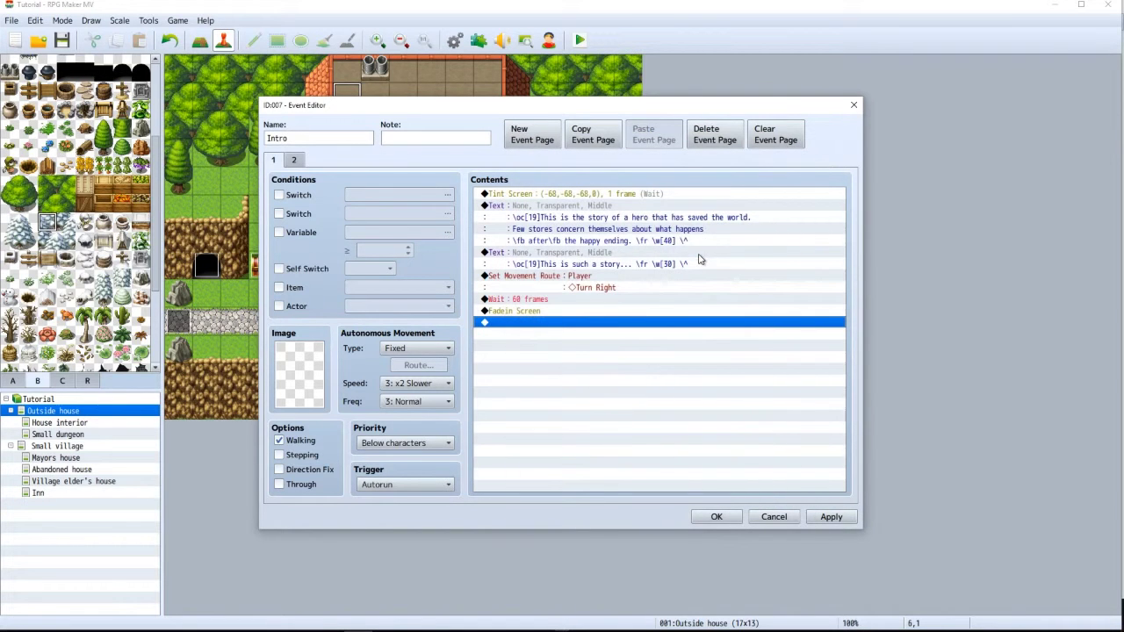
left_click(523, 313)
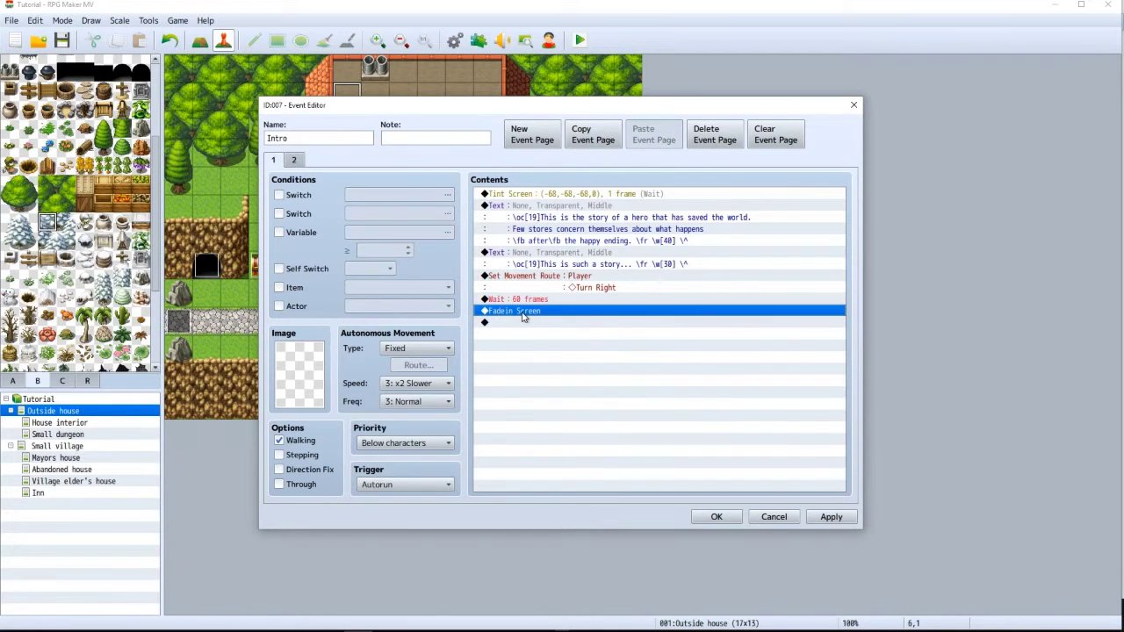
key("Delete")
Add a Tint Screen command after the Wait with color tone 0,0,0,0, a 60-frame duration and Wait for Completion off
double_click(522, 312)
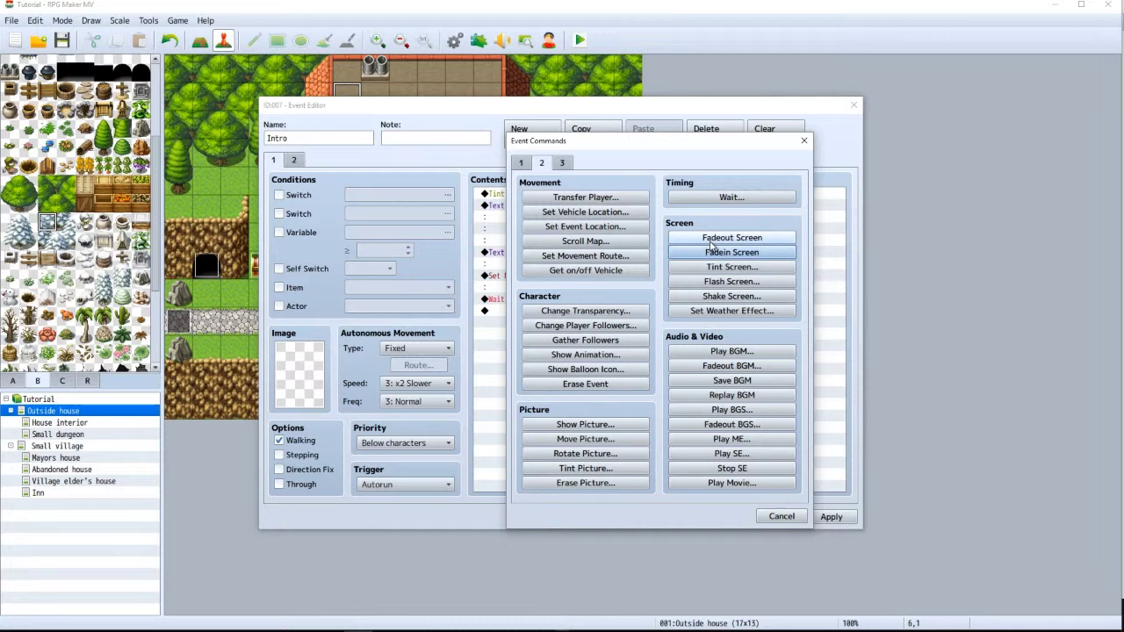
left_click(715, 267)
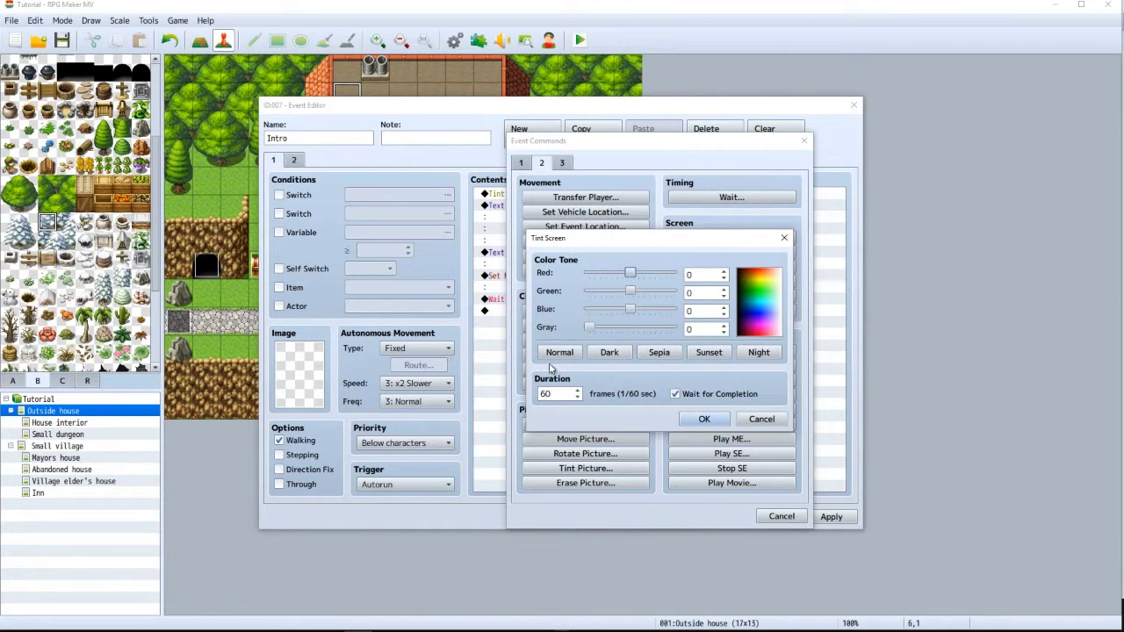
left_click(675, 395)
left_click(703, 421)
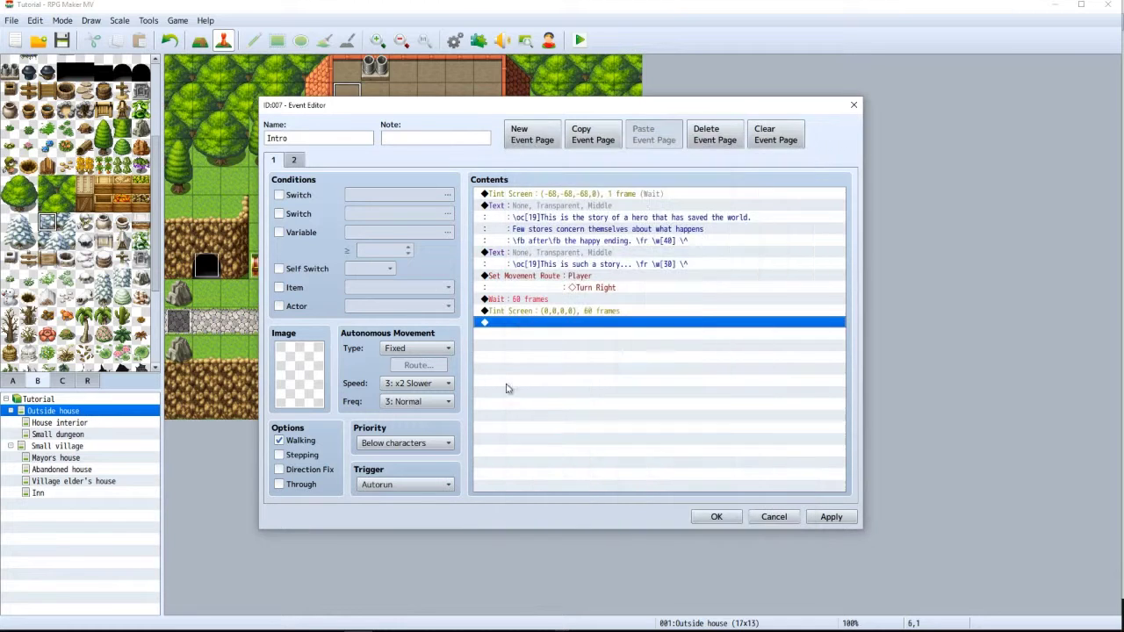
left_click(513, 302)
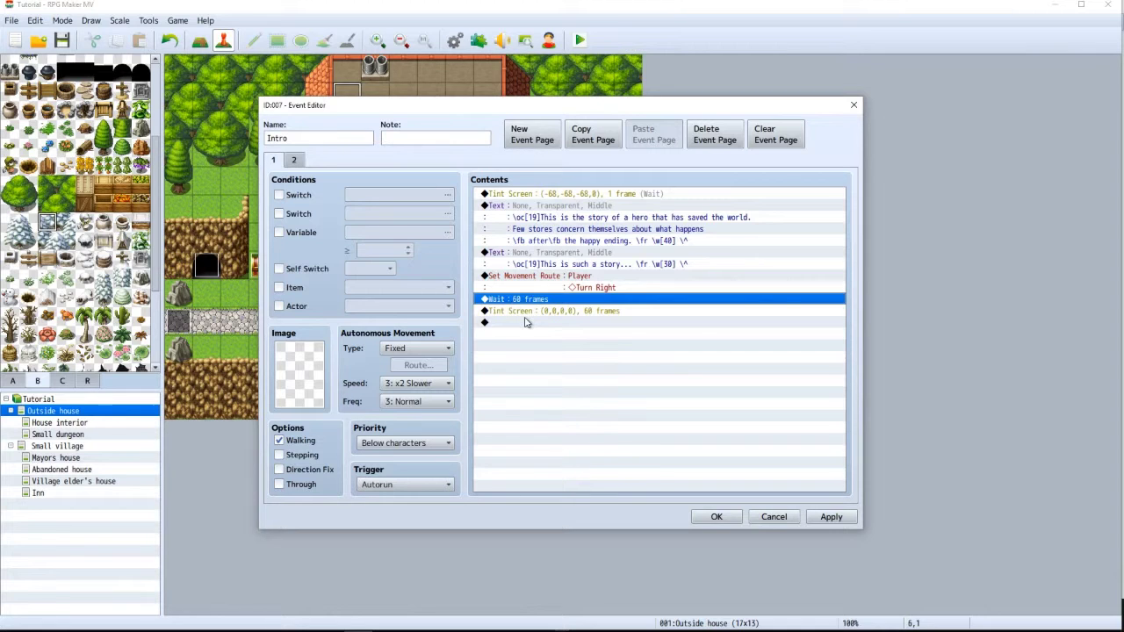
left_click(527, 313)
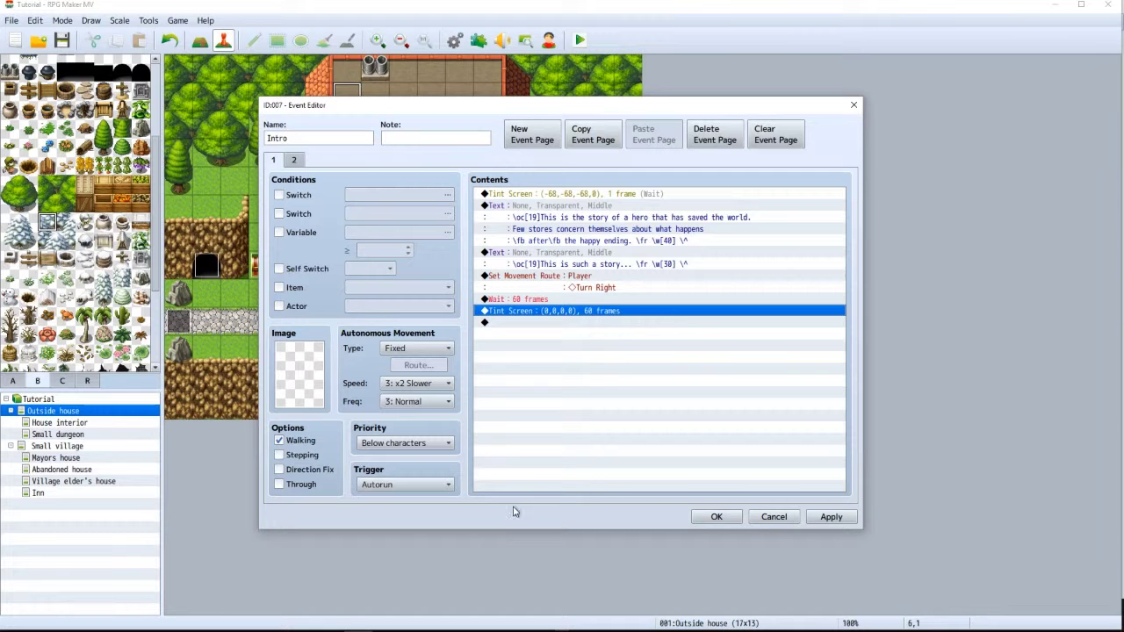
Start a Show Text command after the second Tint Screen and give it the second face of the Lazygamer image set
left_click(508, 323)
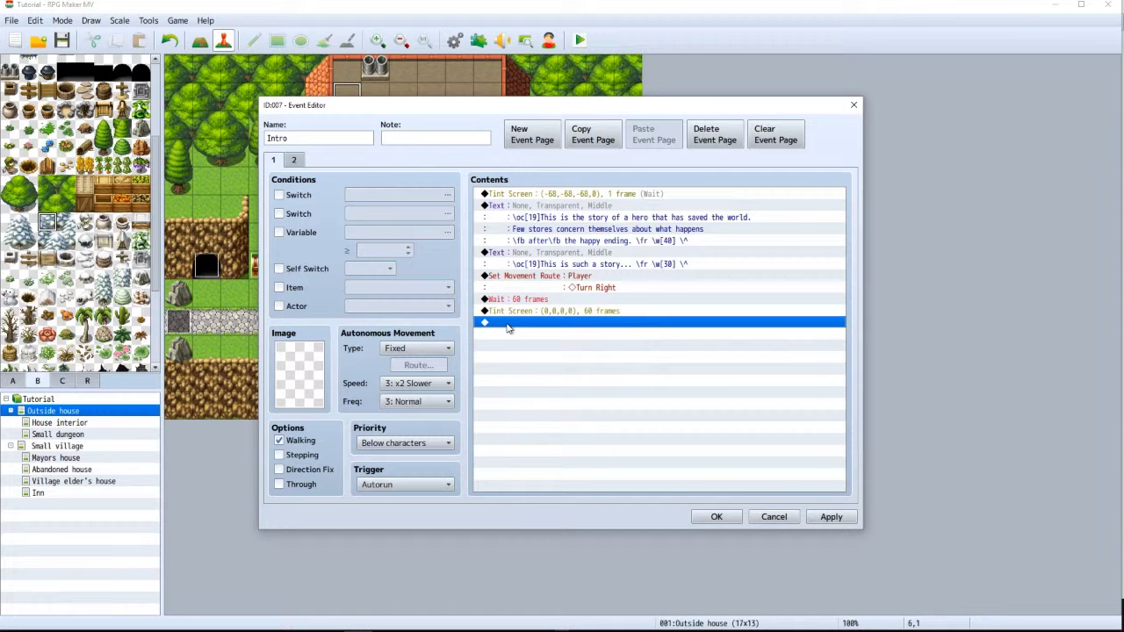
double_click(508, 323)
left_click(530, 165)
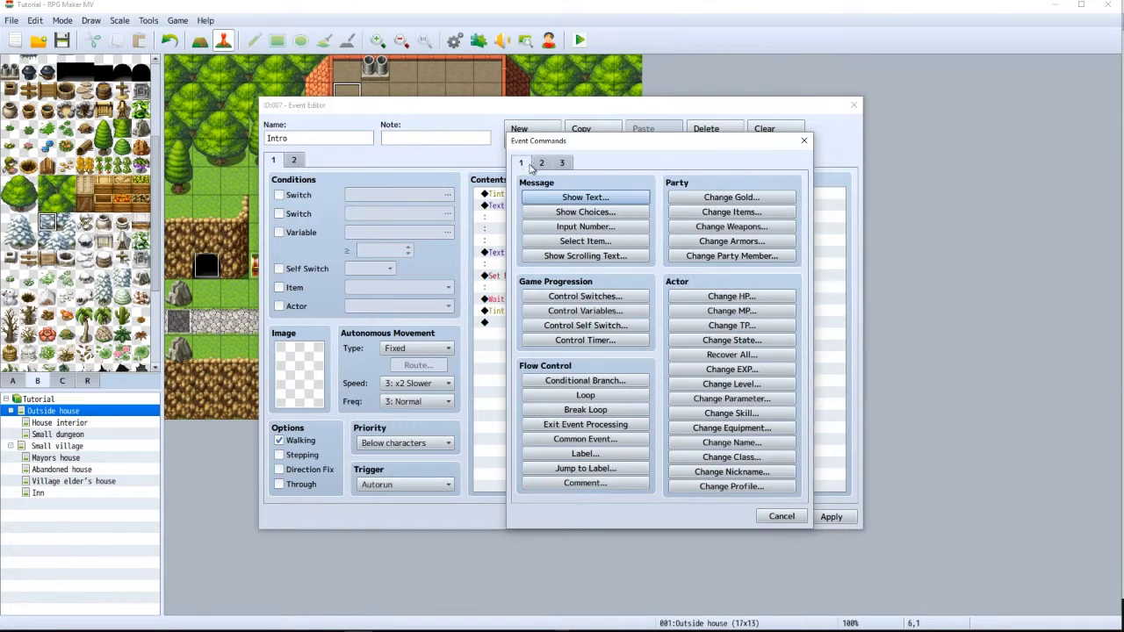
left_click(552, 200)
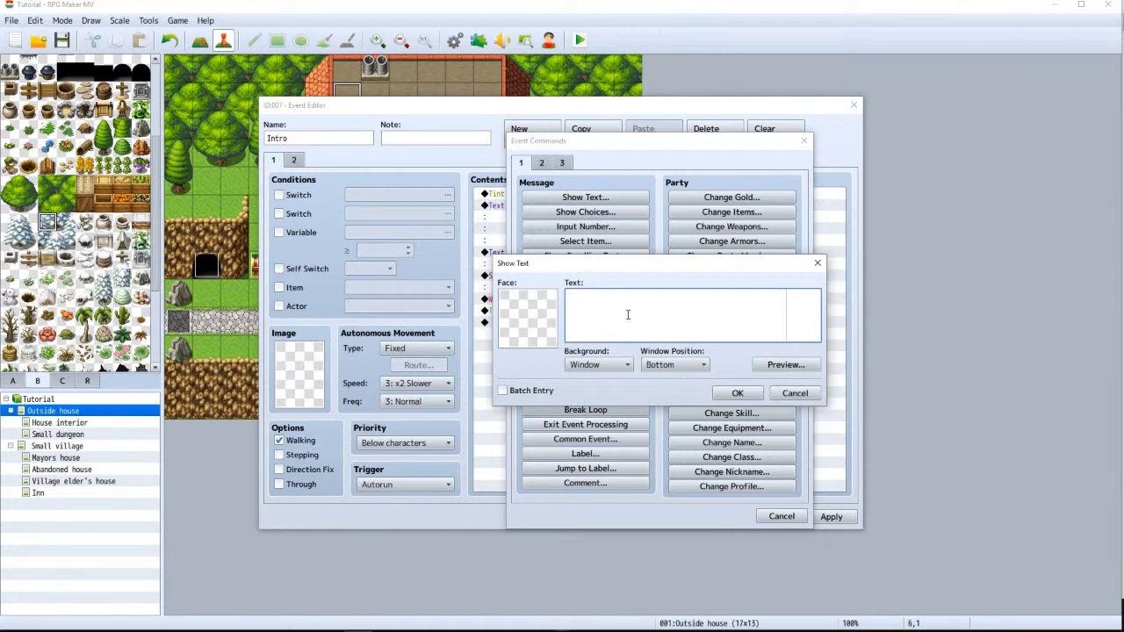
double_click(515, 323)
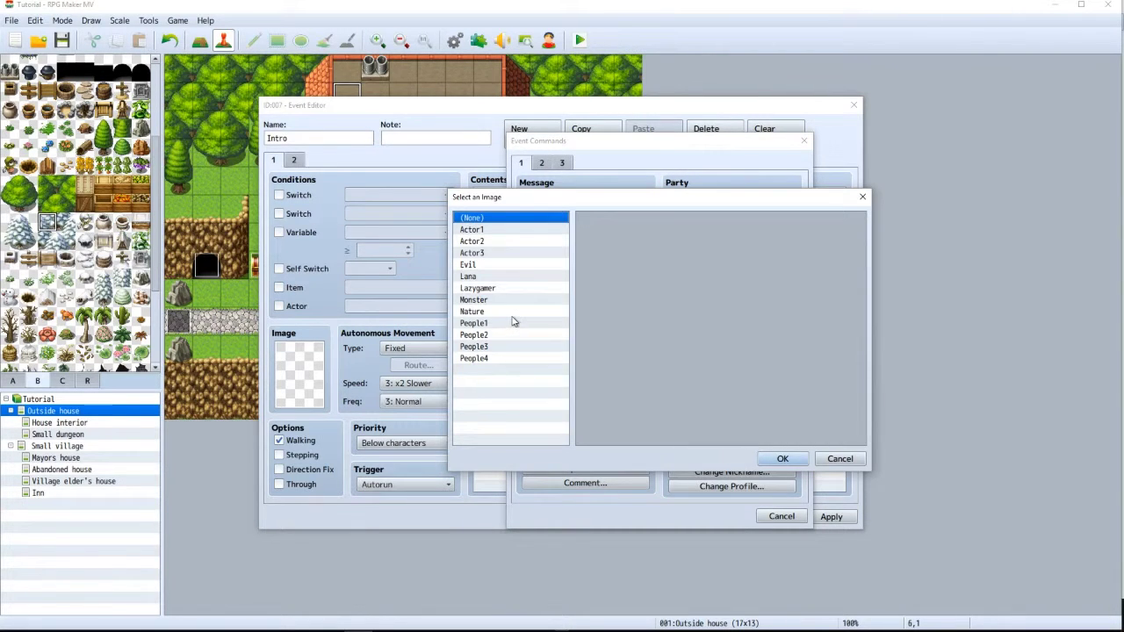
key("l")
left_click(482, 292)
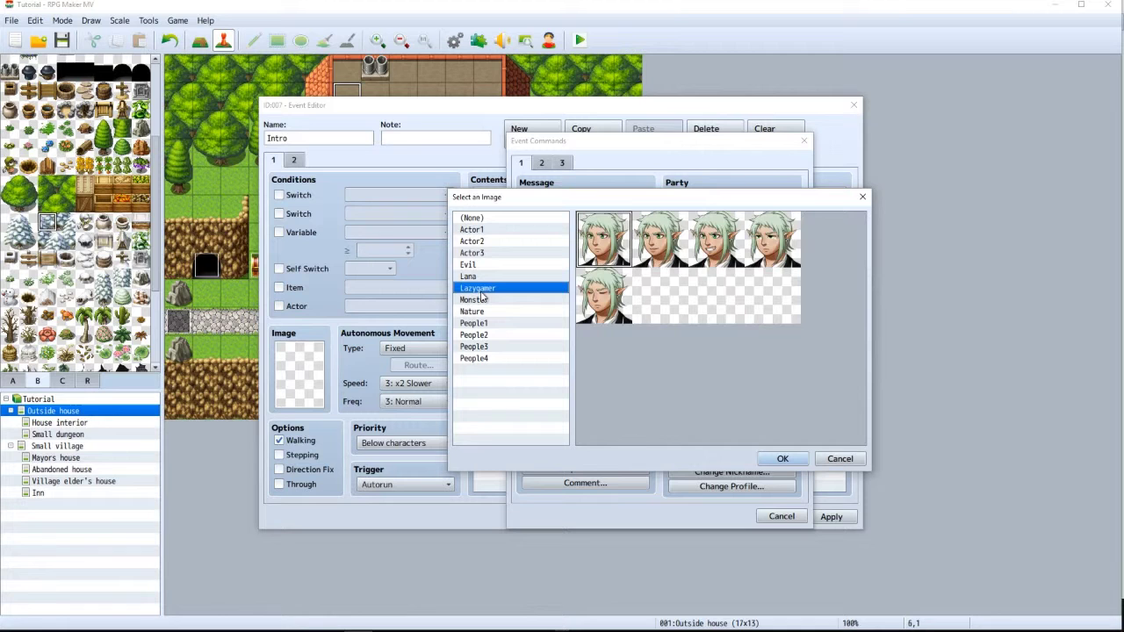
left_click(651, 257)
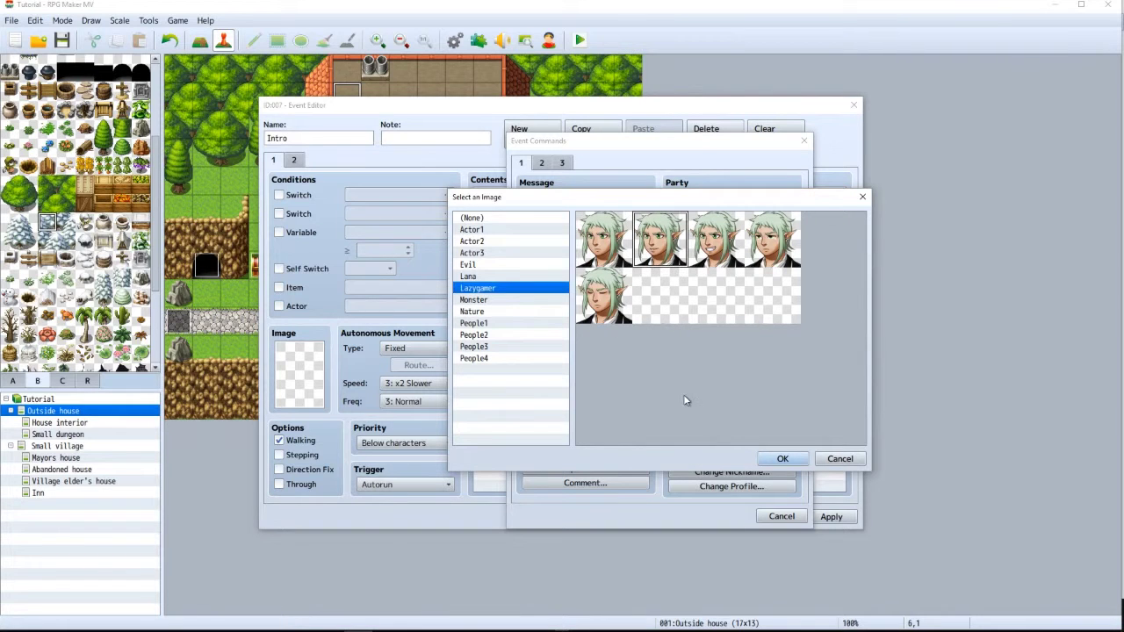
left_click(780, 458)
Fill the message with the three-line "Another fine day" passage copied from Tutorial copypaste.txt in Notepad++, and confirm it
left_click(581, 313)
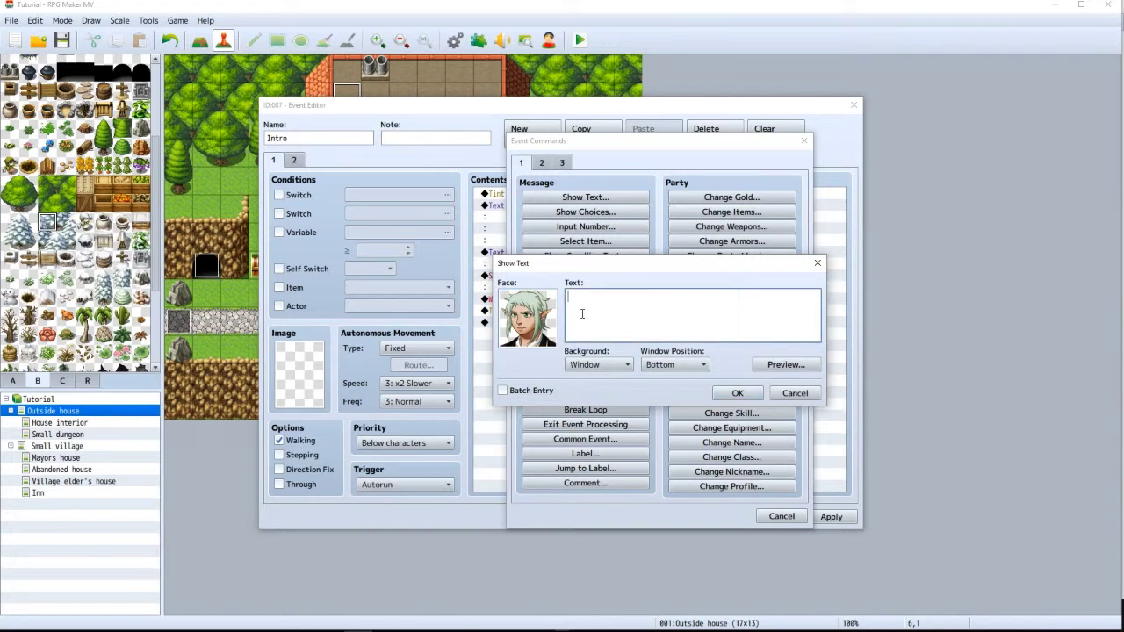
key("alt+Tab")
left_click_drag(314, 457, 127, 436)
key("ctrl+c")
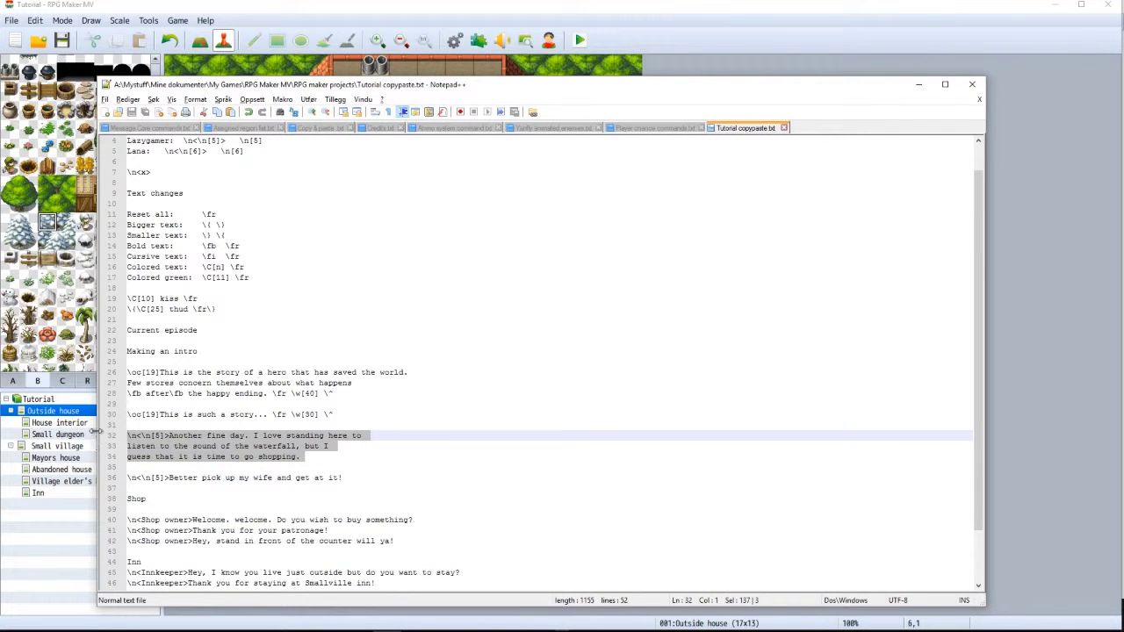
key("alt+Tab")
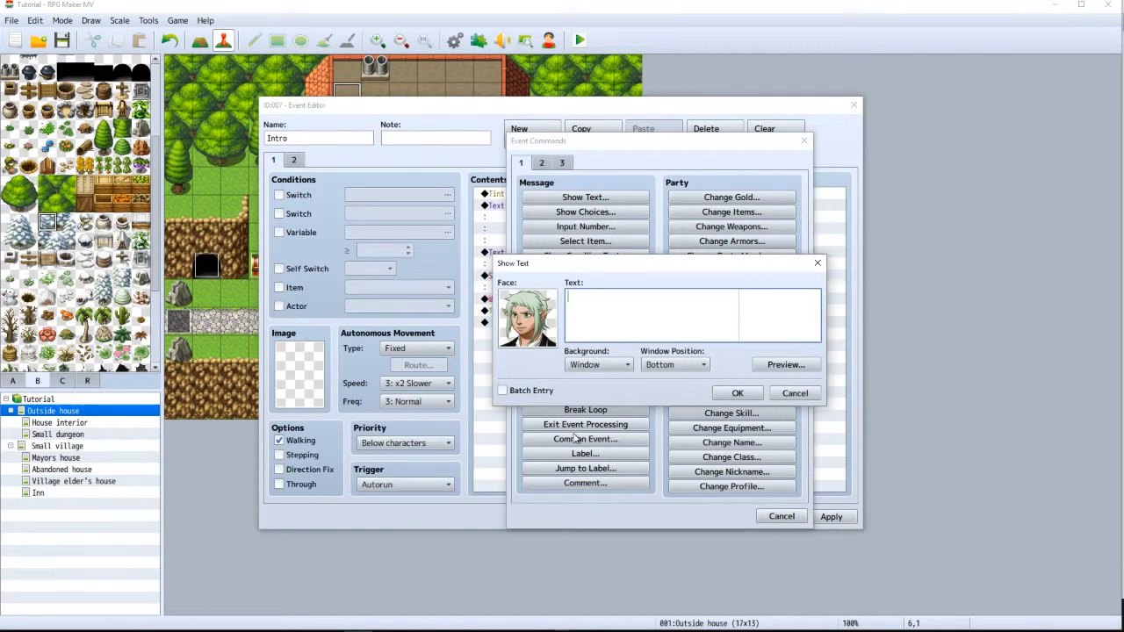
key("ctrl+v")
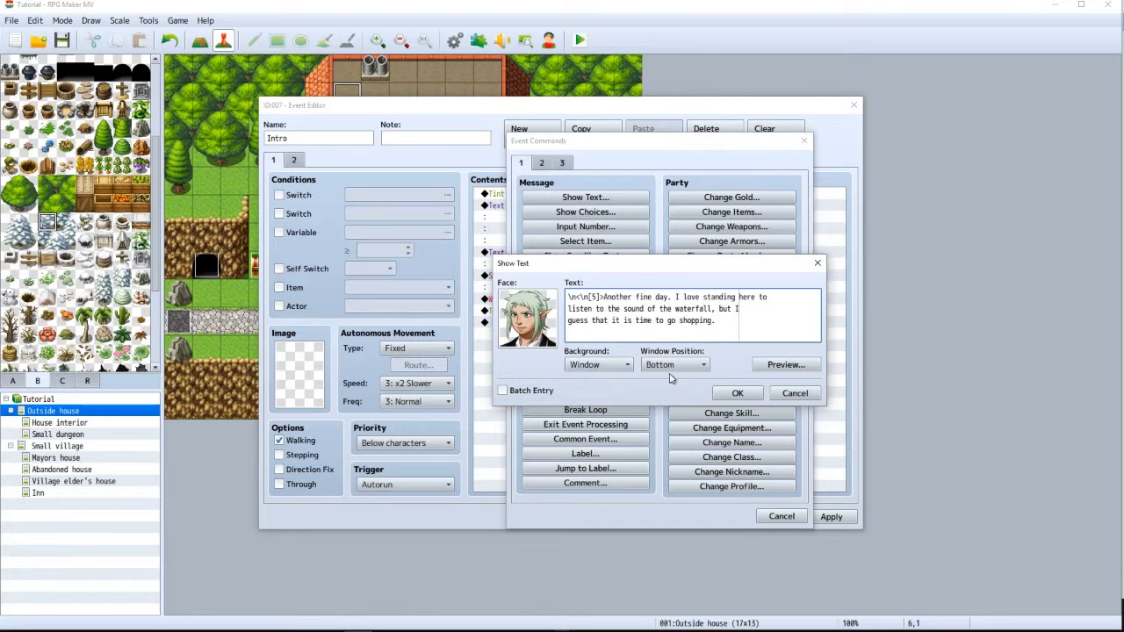
left_click(737, 393)
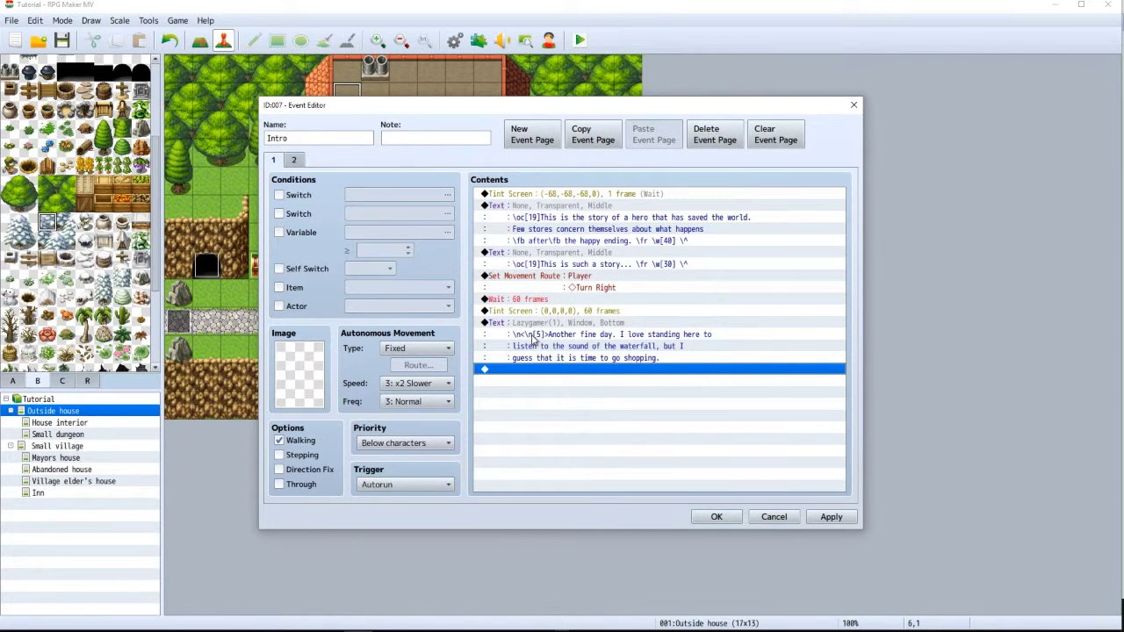
Start another Show Text command at the end of the Intro event, using the third face of the Lazygamer image set
double_click(514, 369)
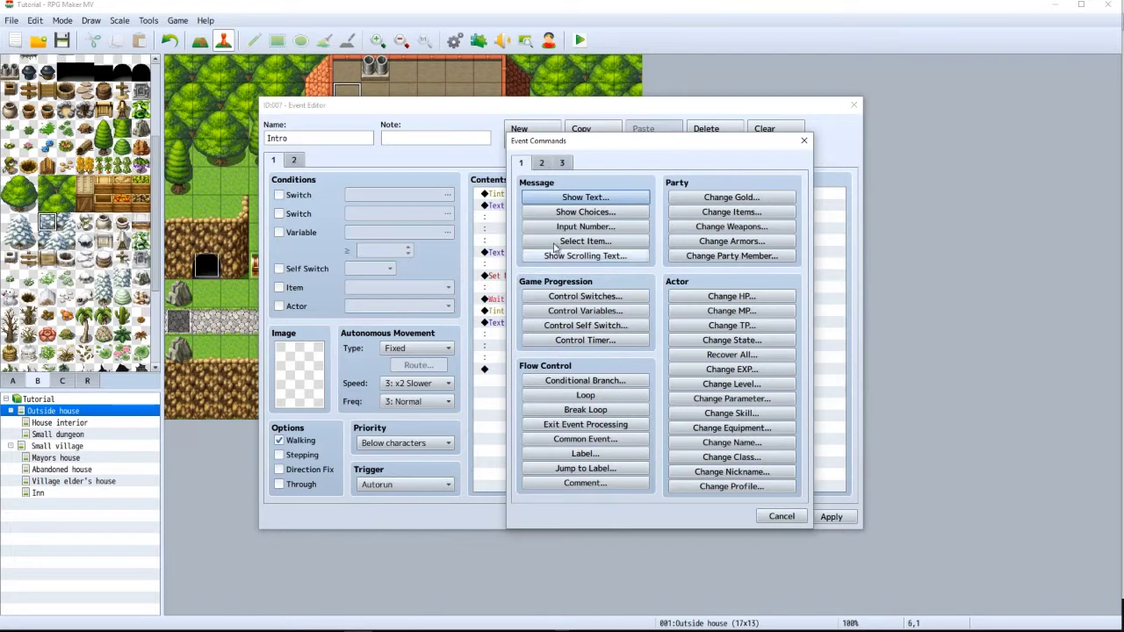
left_click(566, 197)
double_click(536, 311)
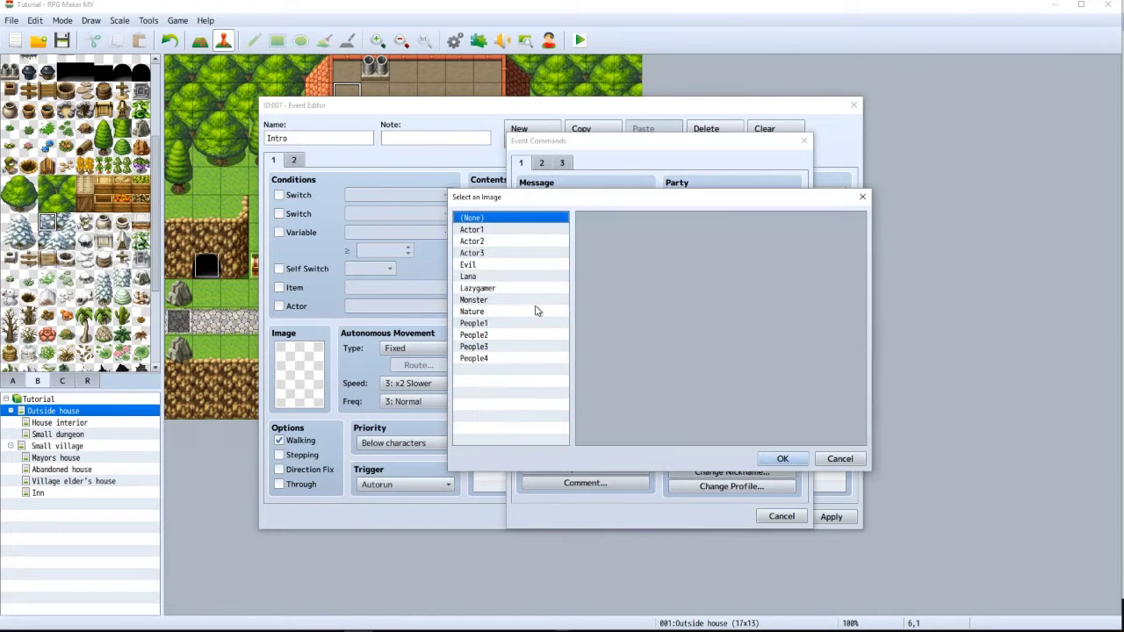
left_click(475, 290)
left_click(711, 249)
left_click(782, 458)
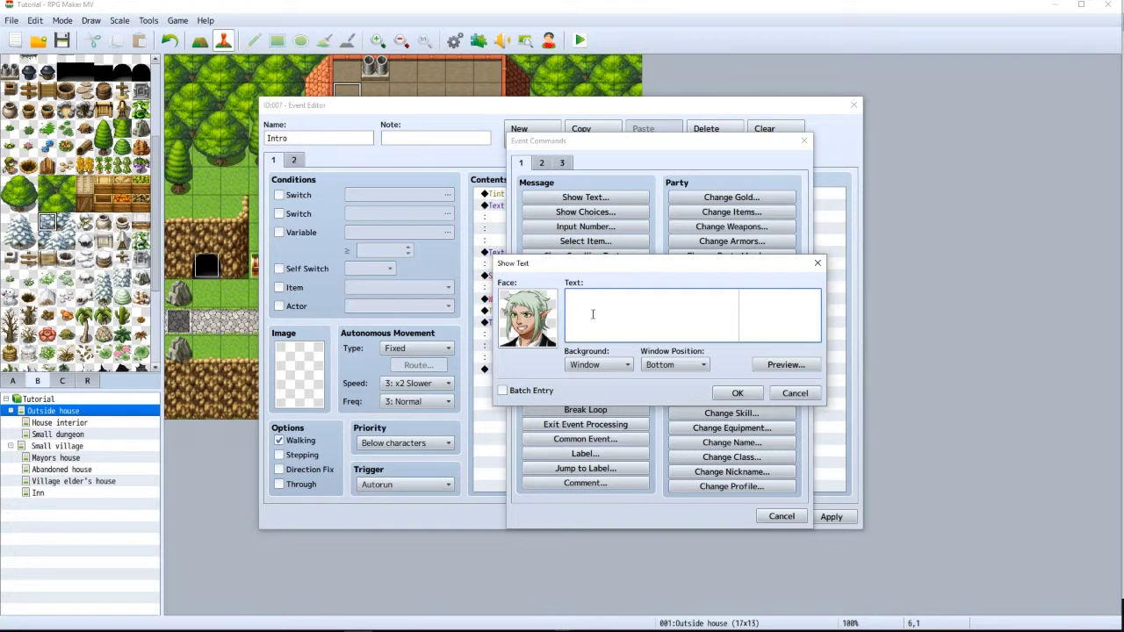
Fill the message with "\n<\n[5]>Better pick up my wife and get at it!" copied from Tutorial copypaste.txt in Notepad++, and confirm it
key("ctrl+v")
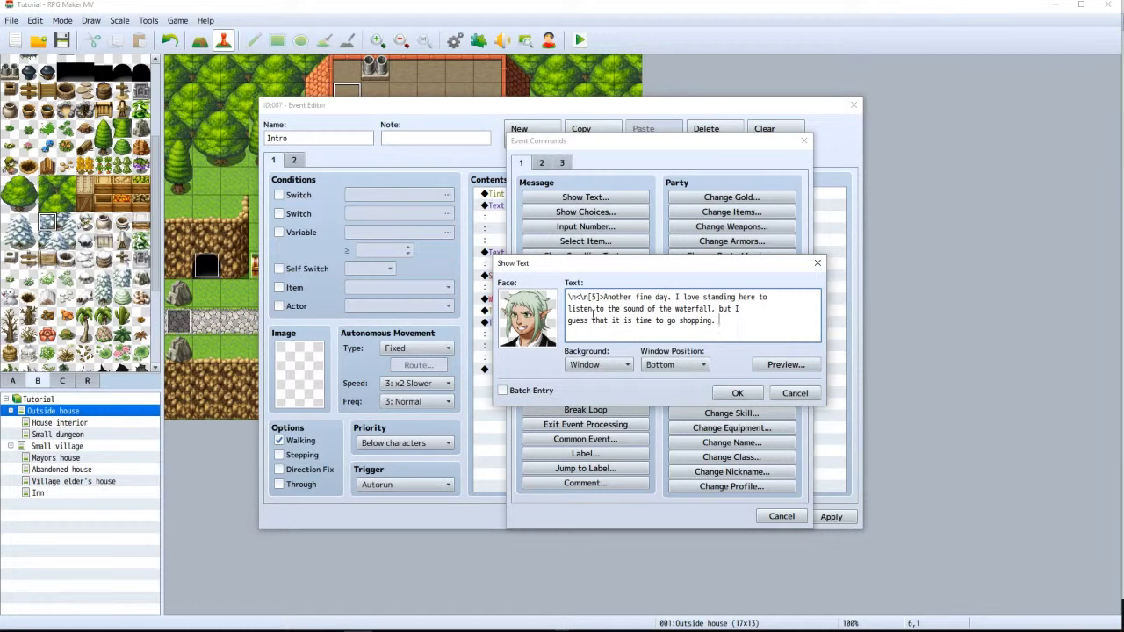
key("ctrl+z")
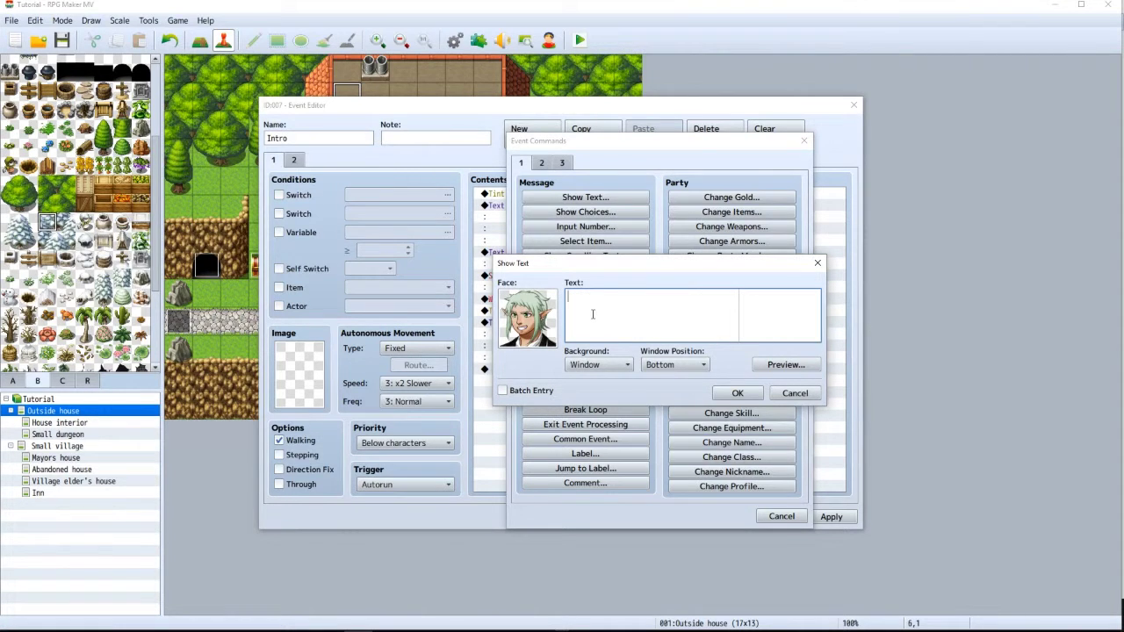
key("alt+Tab")
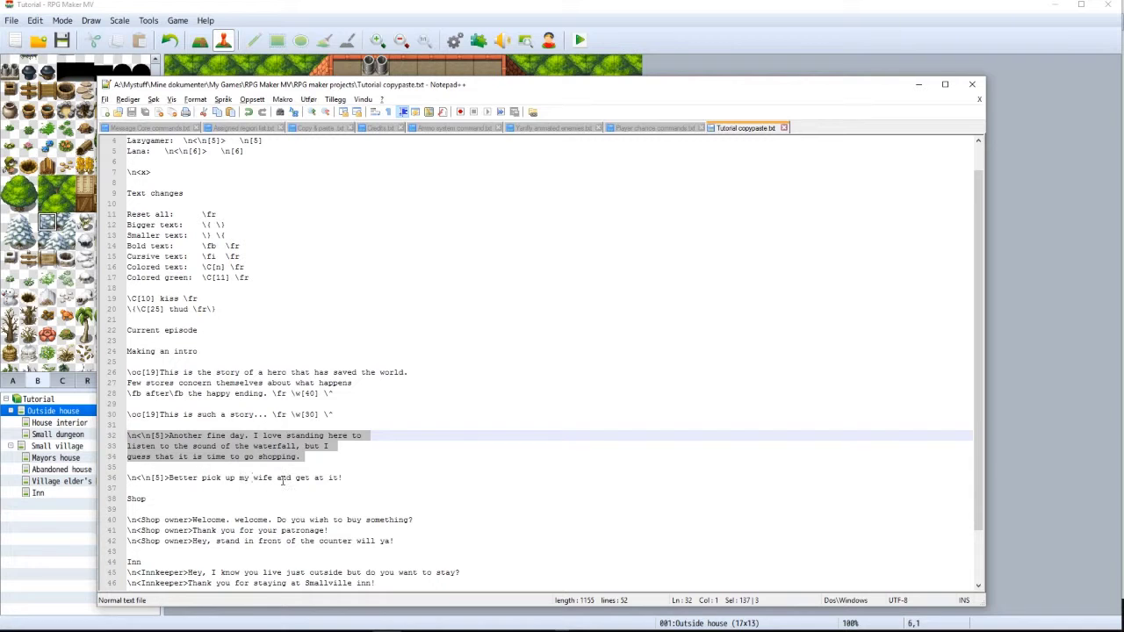
left_click_drag(351, 477, 111, 476)
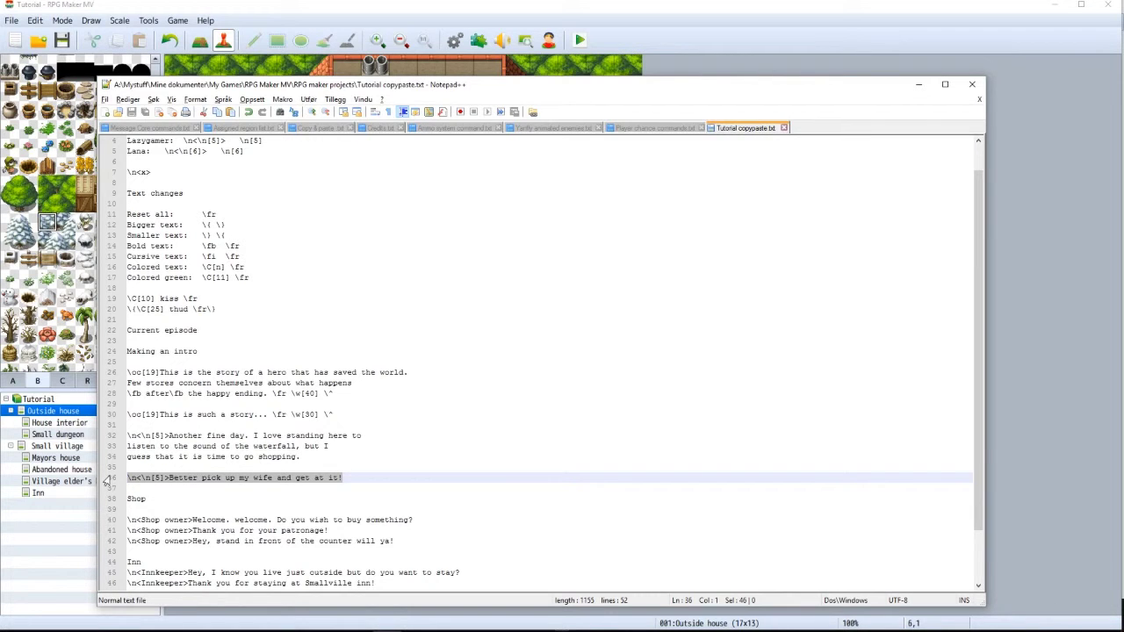
key("alt+Tab")
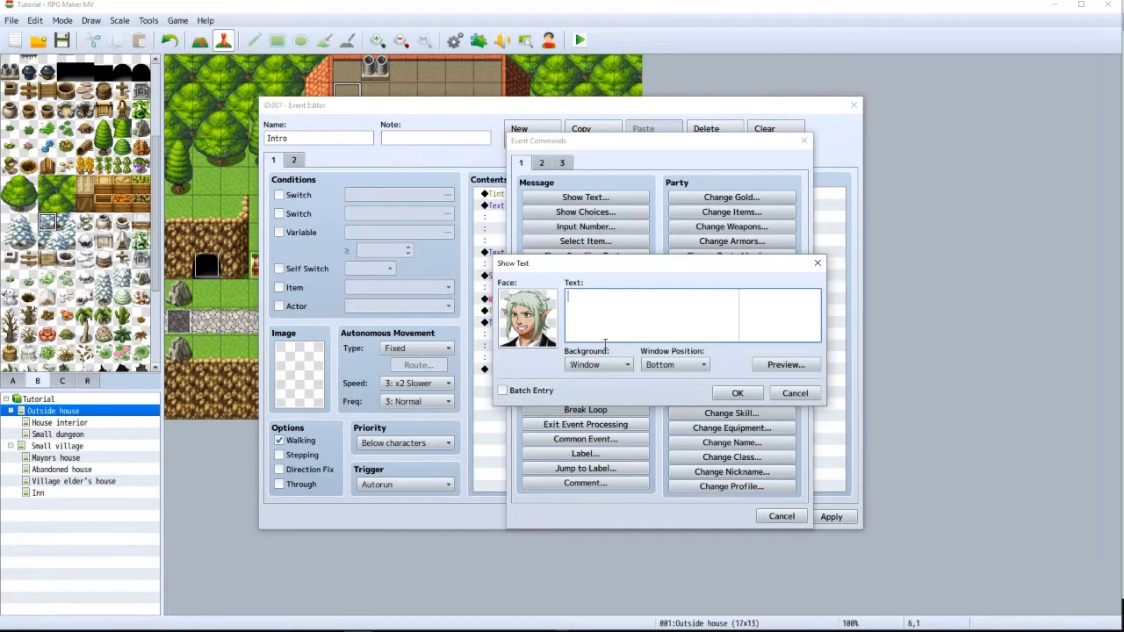
type("\\n<\\n[5]>Better pick up my wife and get at it!")
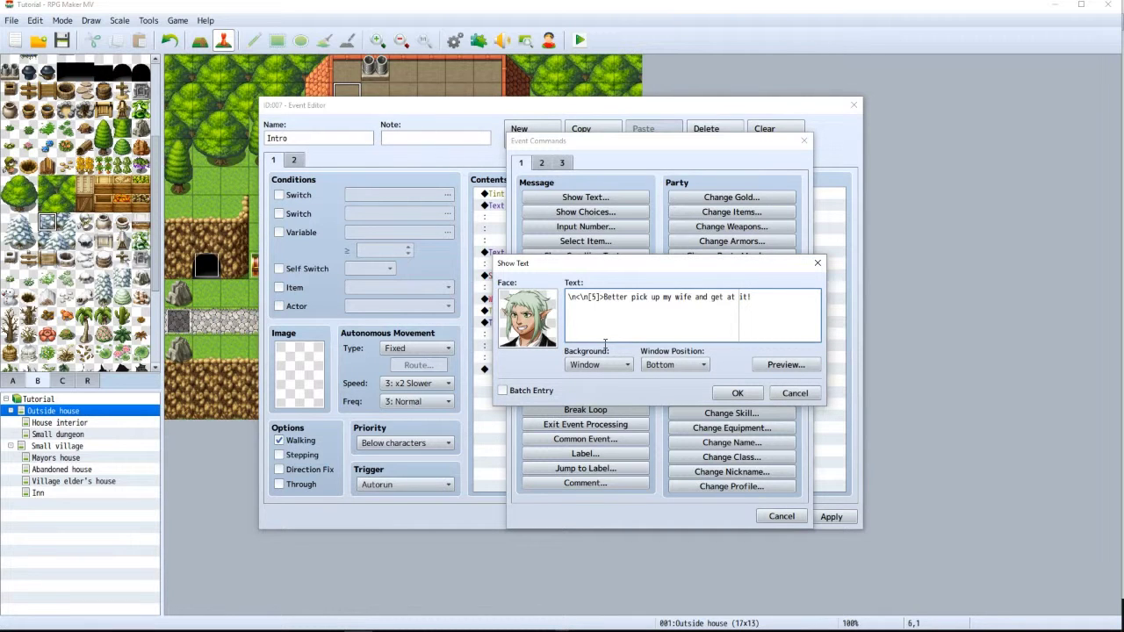
left_click(736, 392)
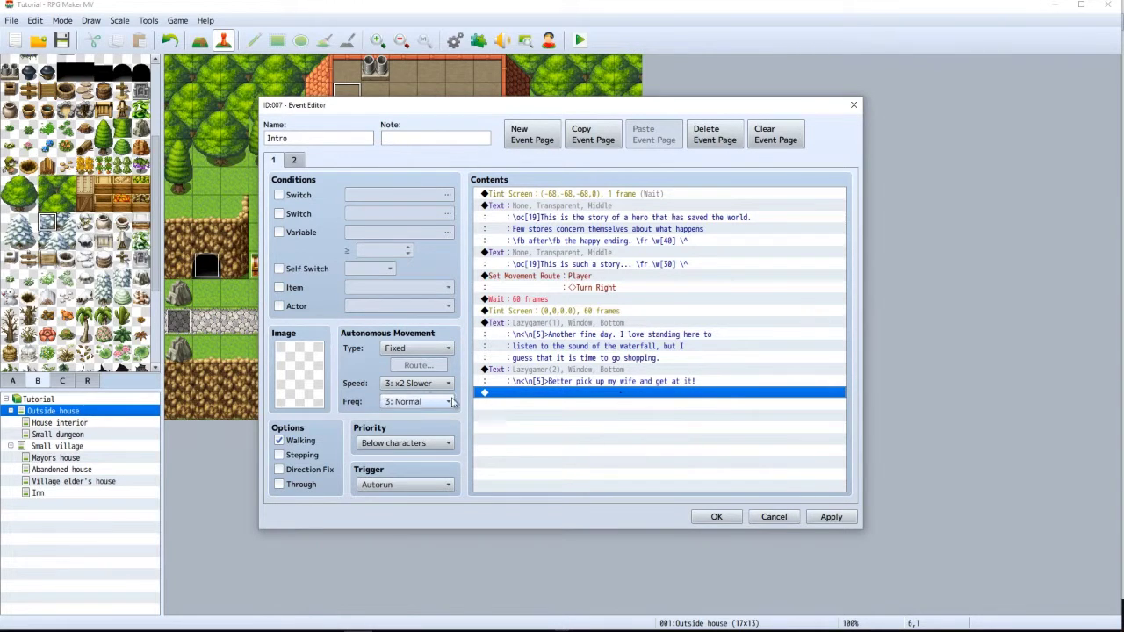
End the event page with a Control Self Switch command turning A ON, check page 2, and save the Intro event
double_click(493, 395)
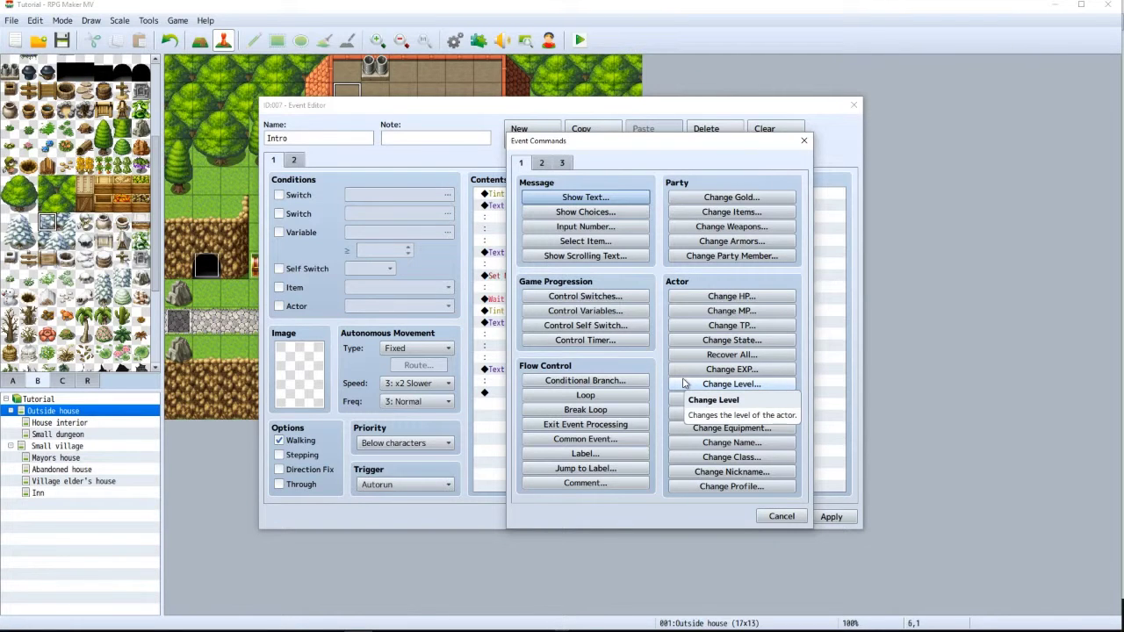
left_click(609, 326)
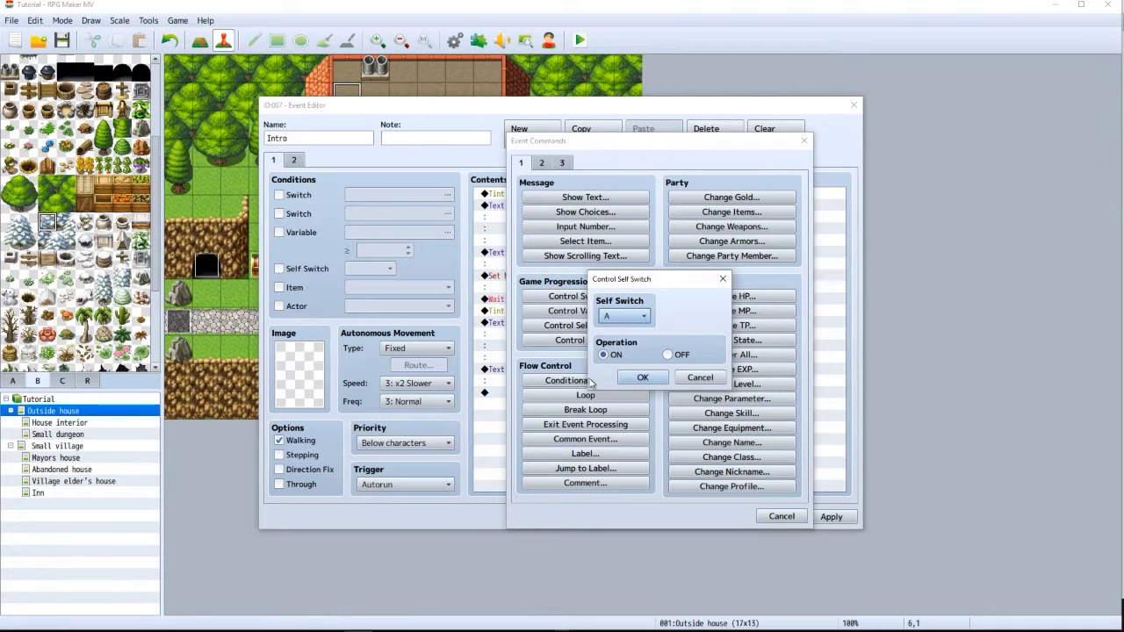
left_click(642, 377)
left_click(294, 159)
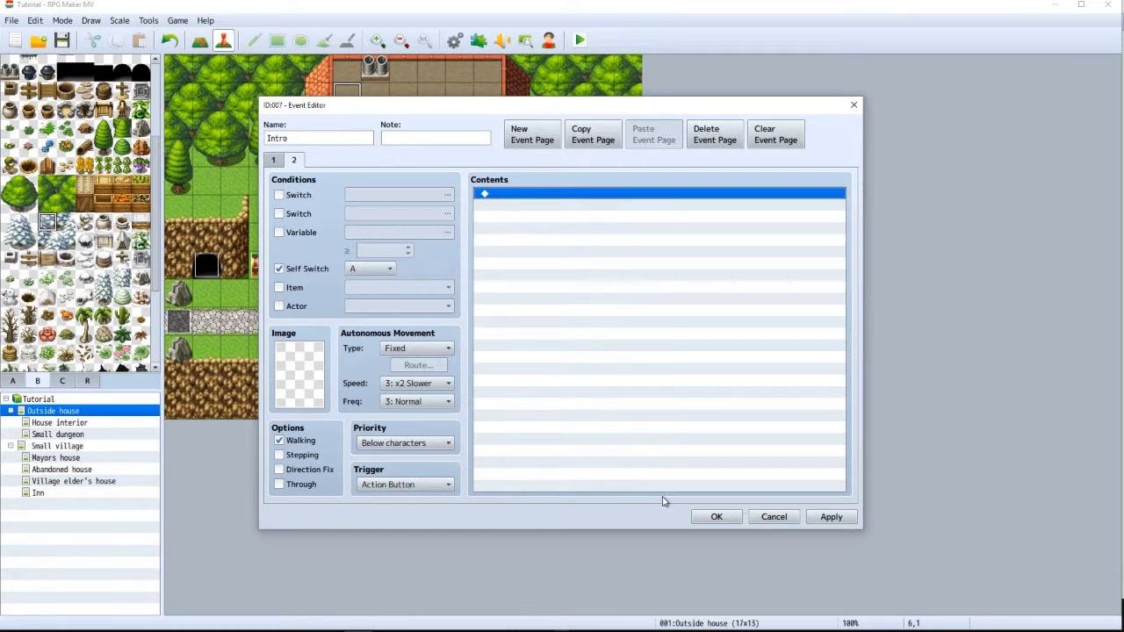
left_click(713, 516)
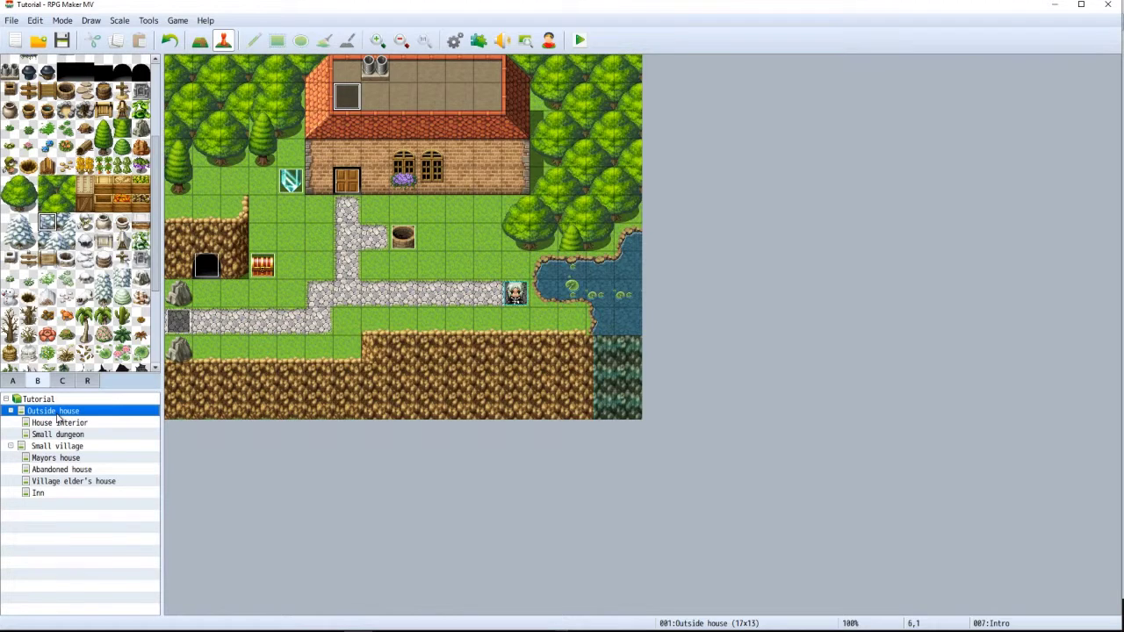
Review the autoplay music and background sound settings in the Outside house map's properties
double_click(58, 412)
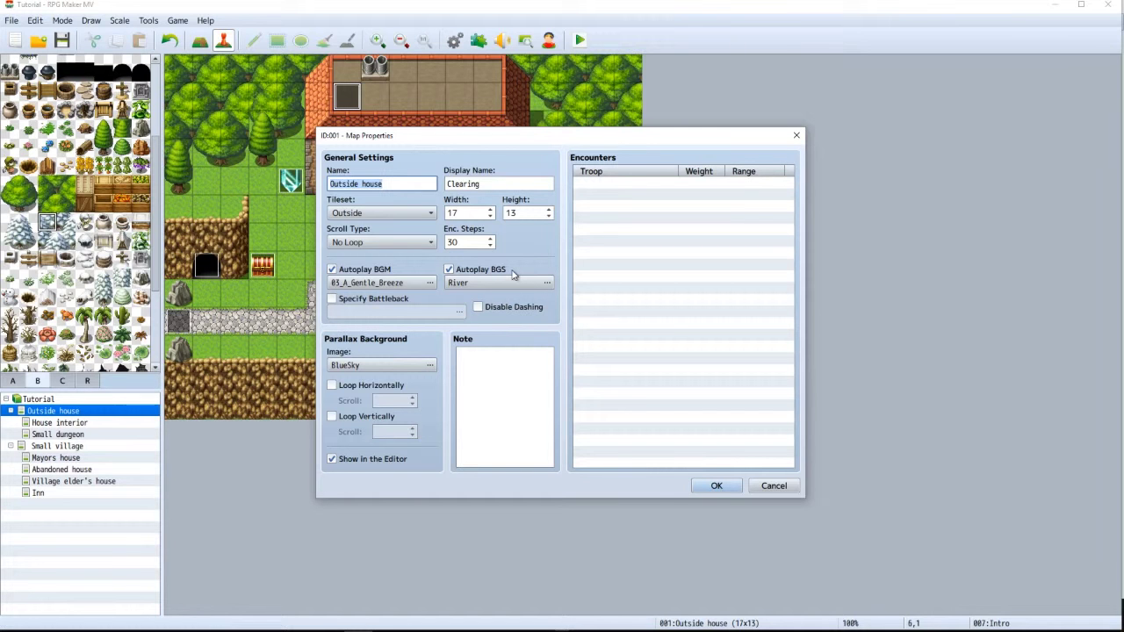
left_click(722, 489)
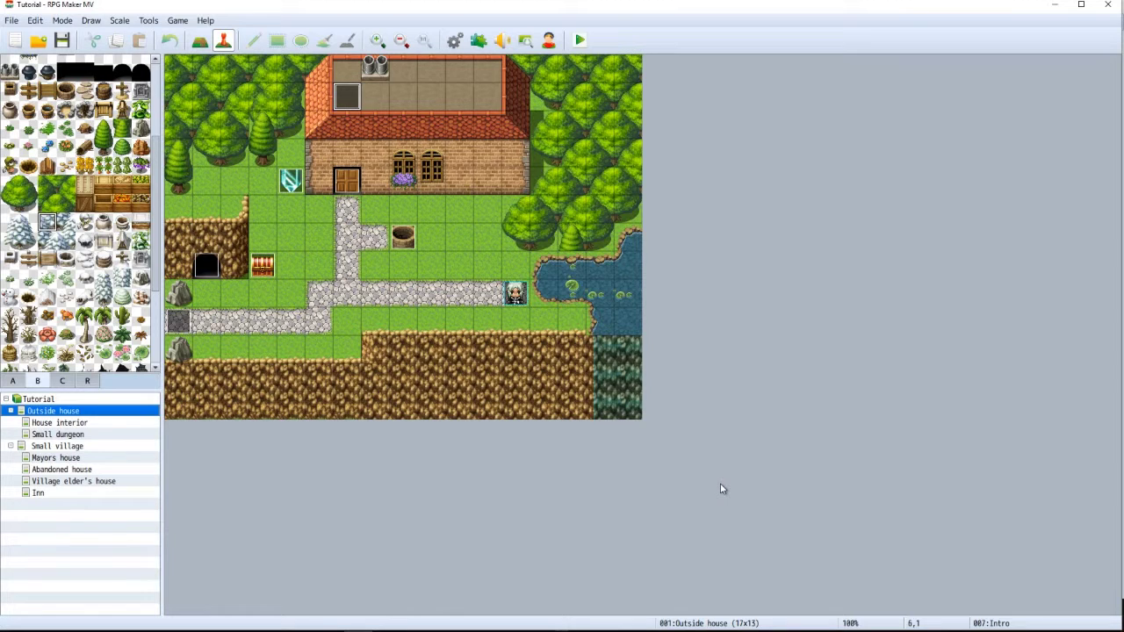
On the House interior map, open the Fire event at the fireplace and bring up its image selection
left_click(56, 425)
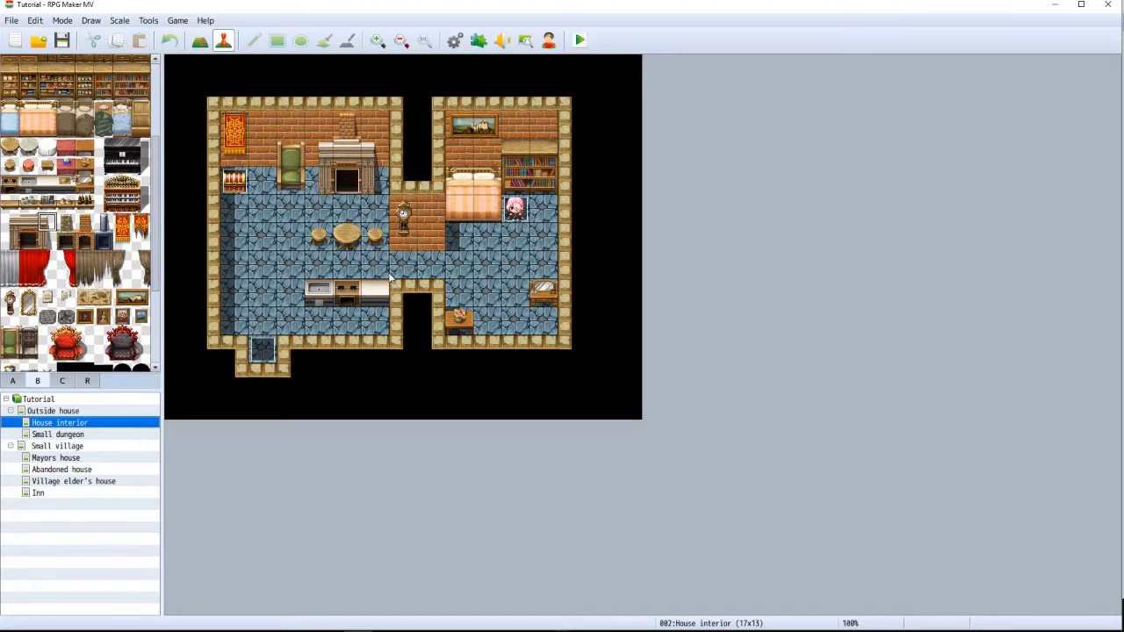
double_click(341, 180)
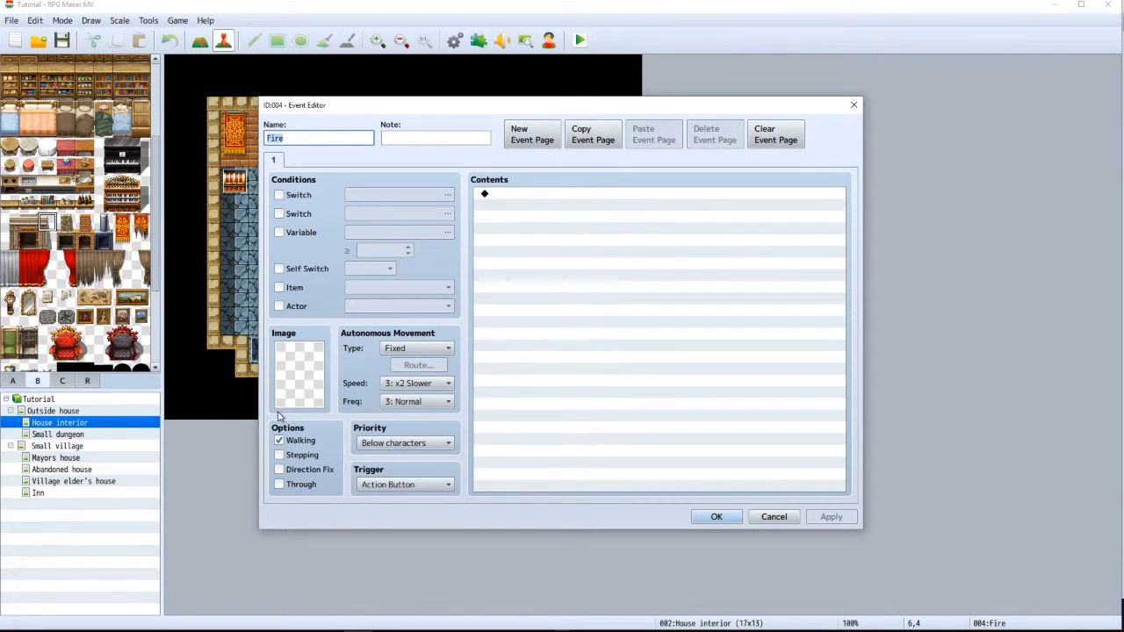
double_click(301, 370)
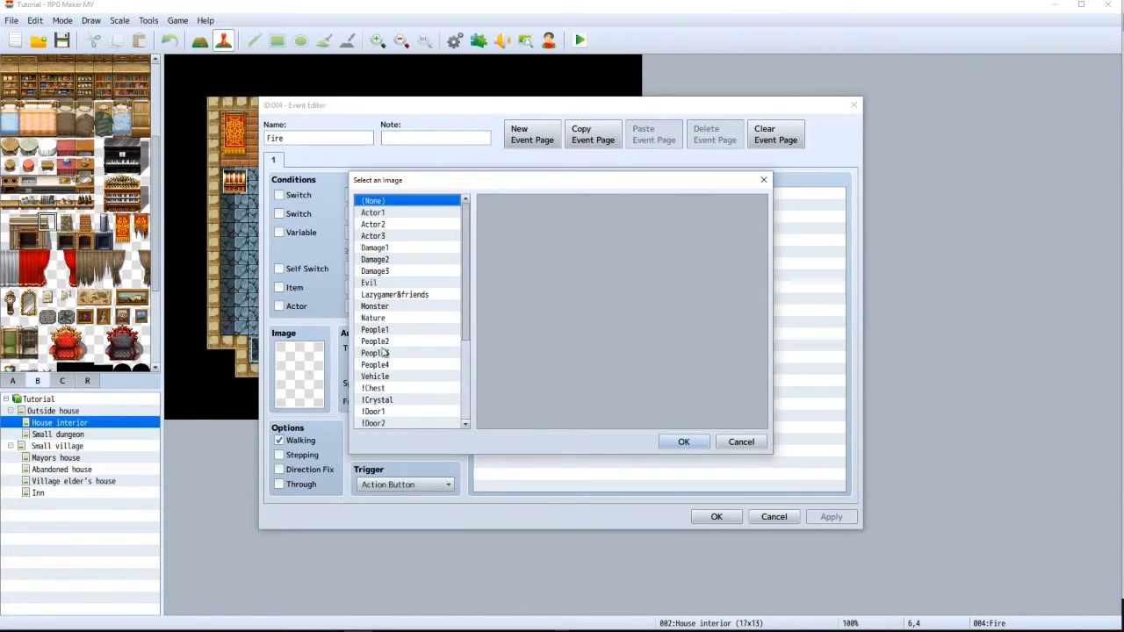
Examine the available event image sets, including Actor1, Monster, Lazygamer&friends, !Chest, !Crystal and !Door1
left_click(373, 215)
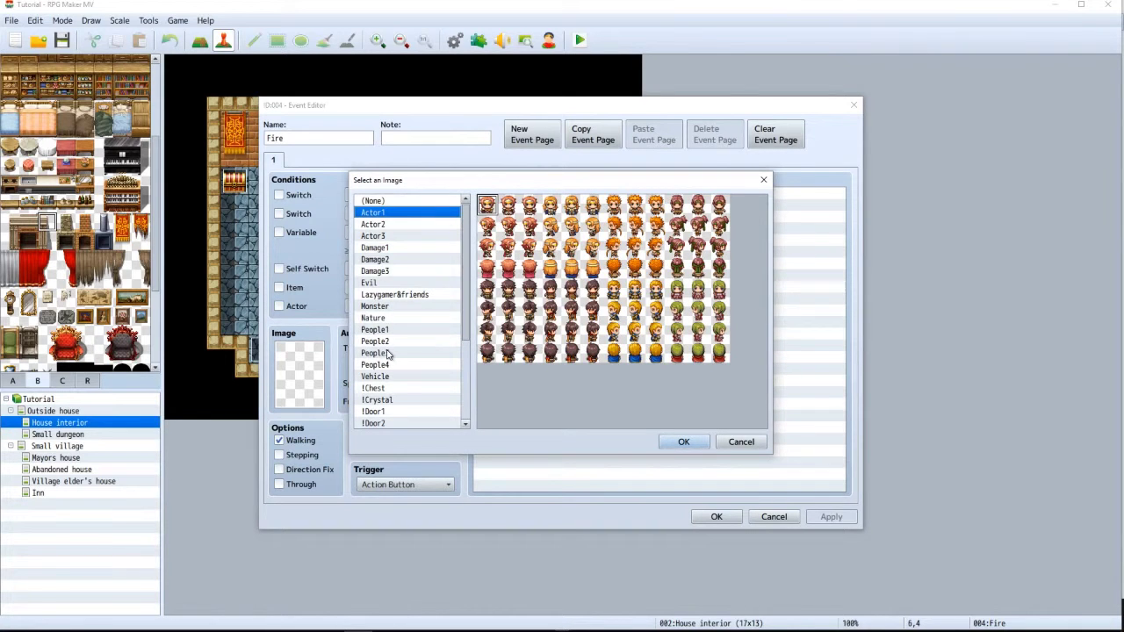
left_click(369, 306)
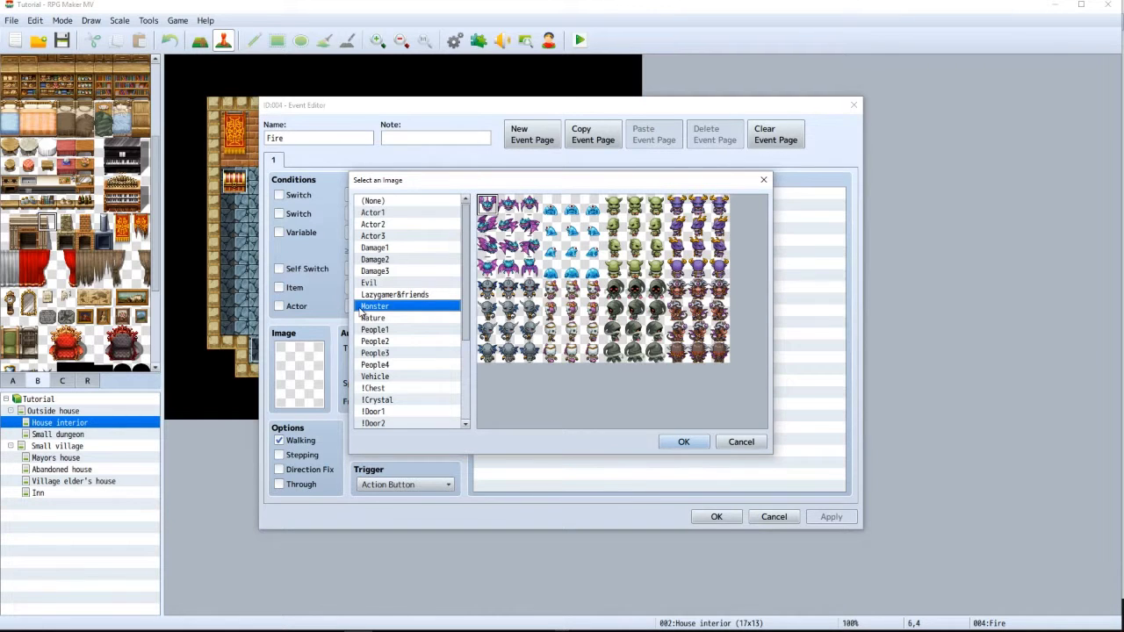
left_click(391, 296)
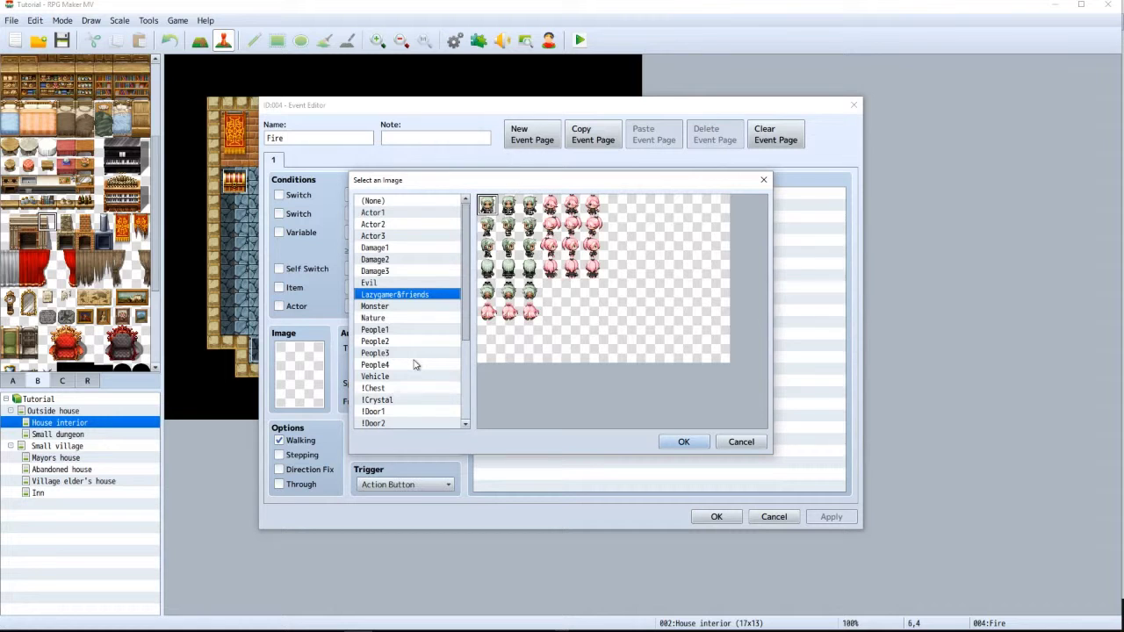
scroll(416, 364, "down", 4)
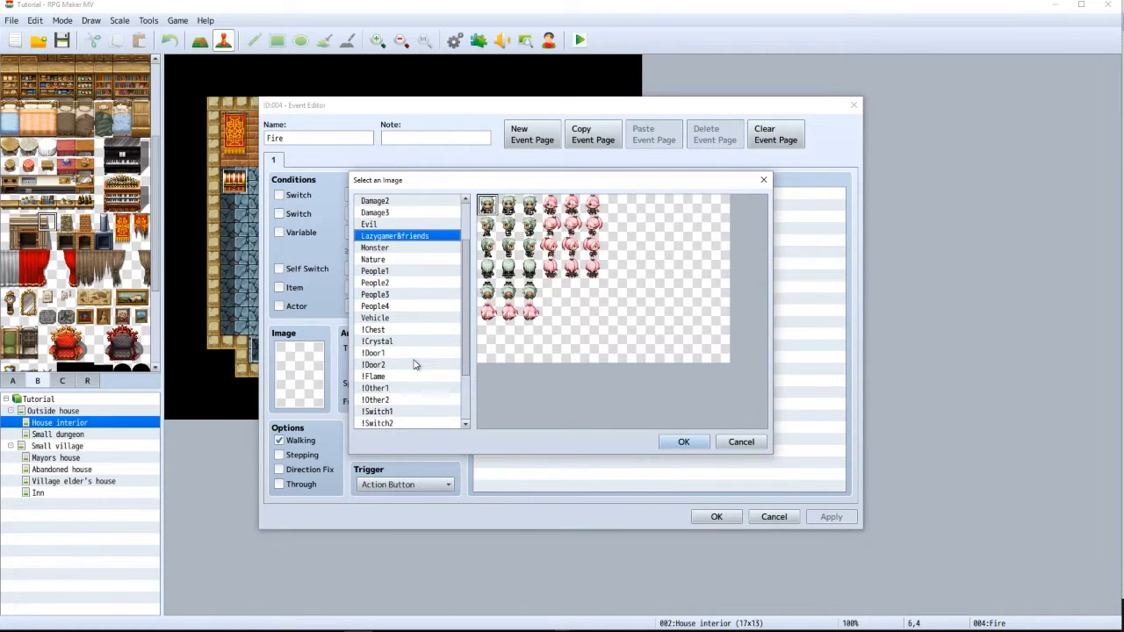
scroll(415, 364, "down", 1)
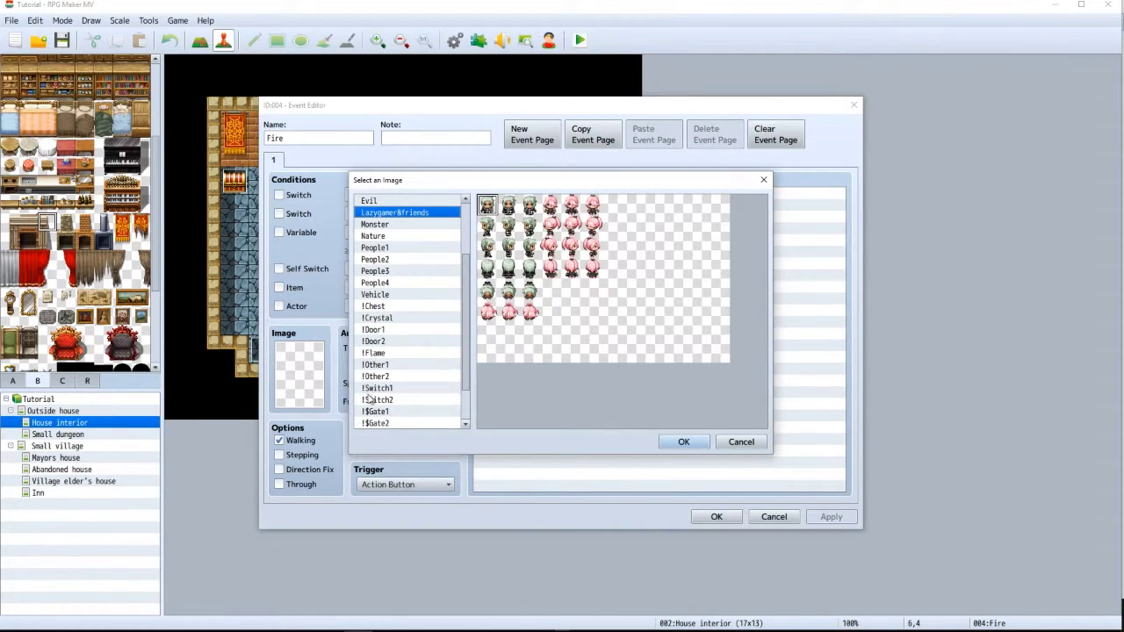
left_click(375, 305)
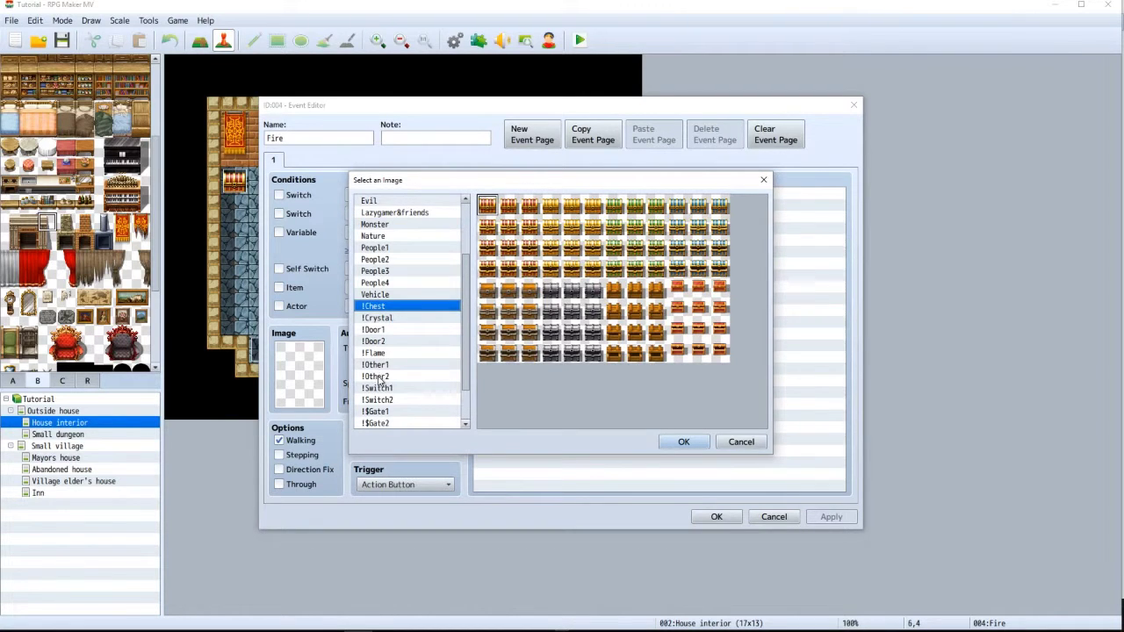
left_click(384, 321)
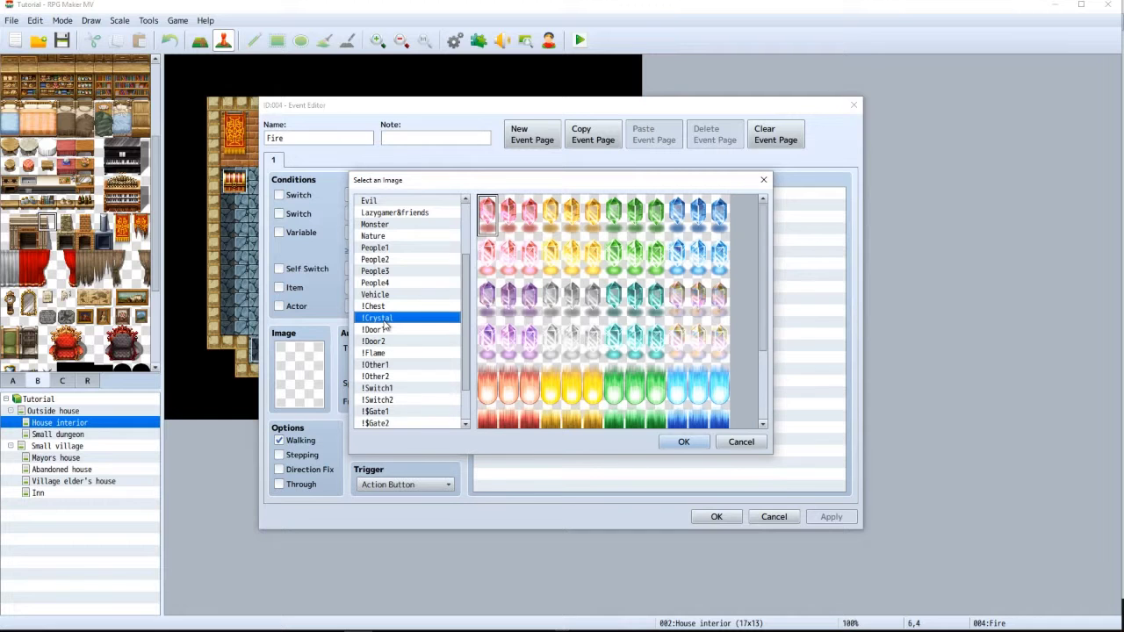
left_click(372, 332)
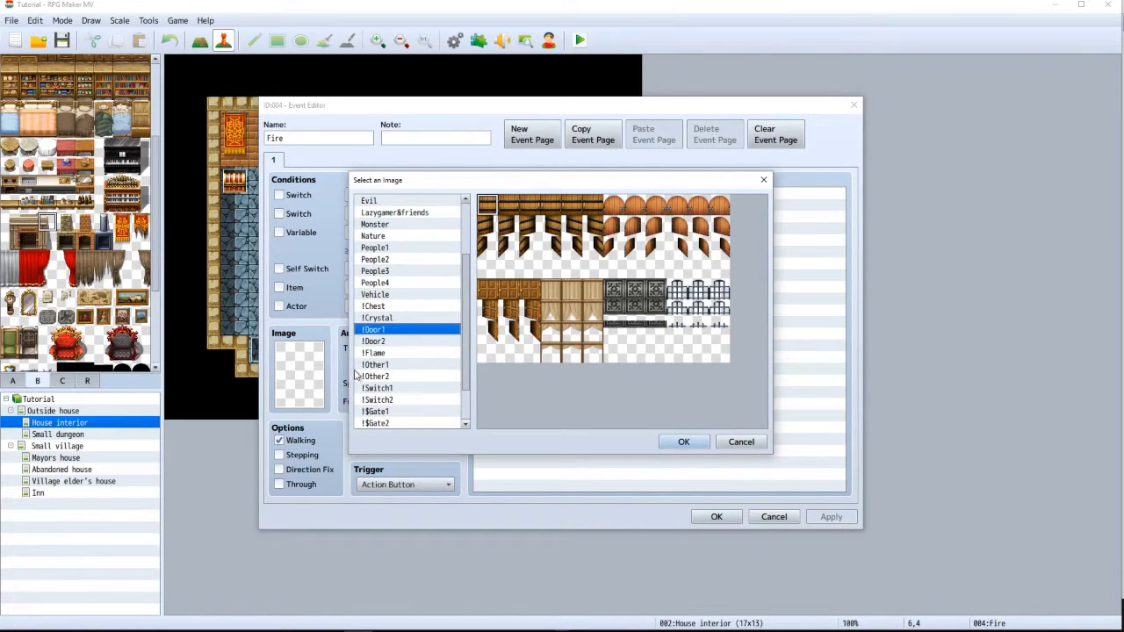
Give the Fire event the orange flame from the !Flame set, using the middle frame in the second row of the fourth group
left_click(373, 354)
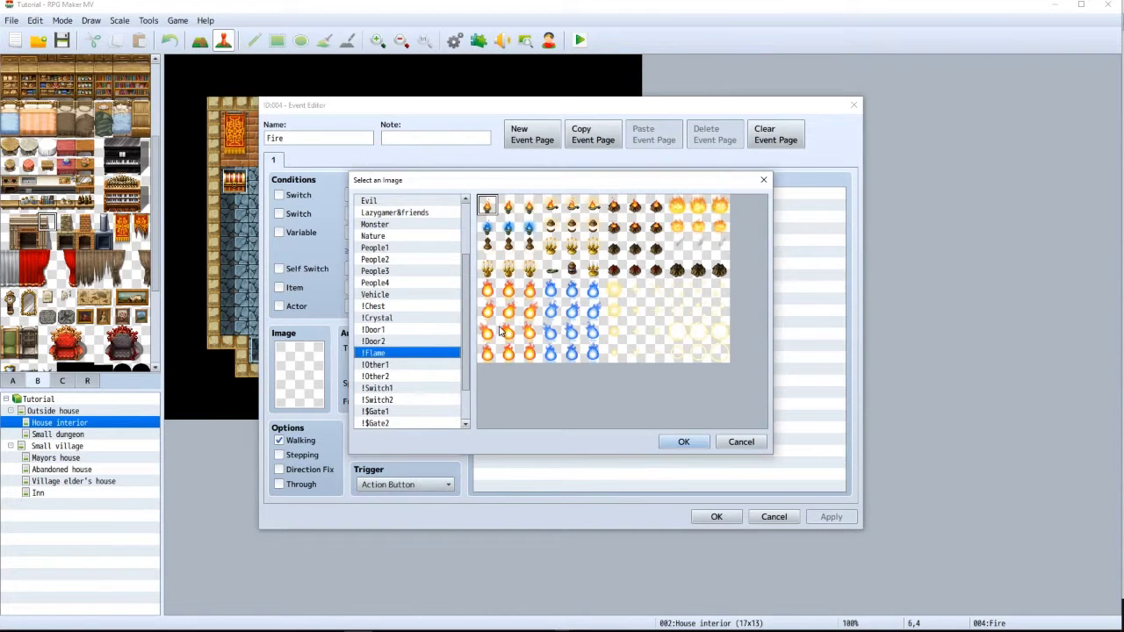
left_click(699, 230)
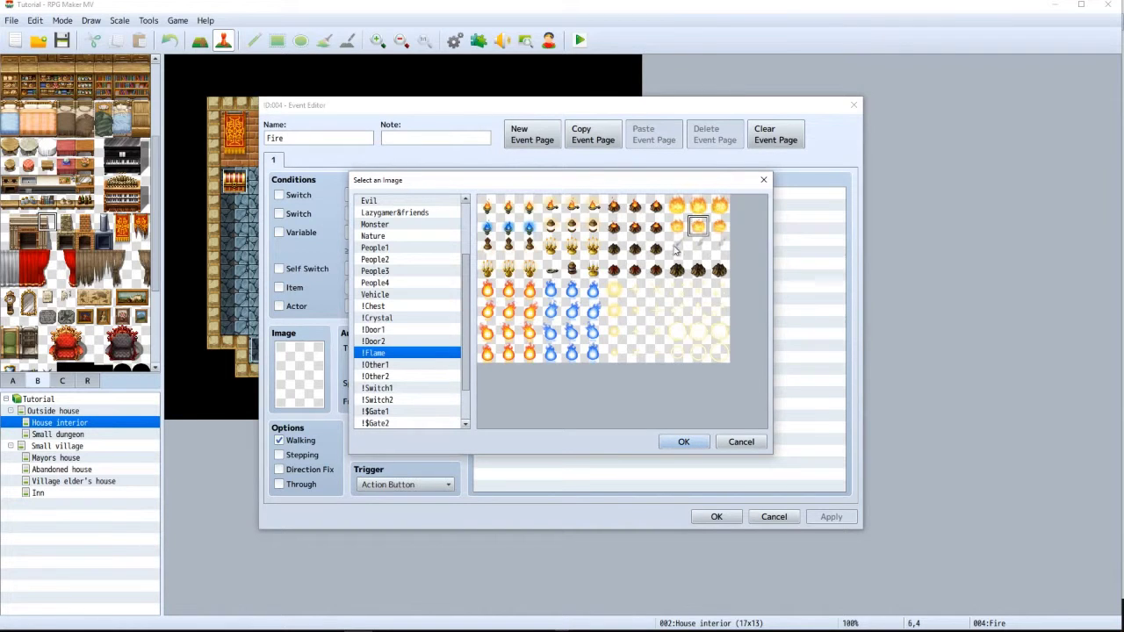
left_click(683, 441)
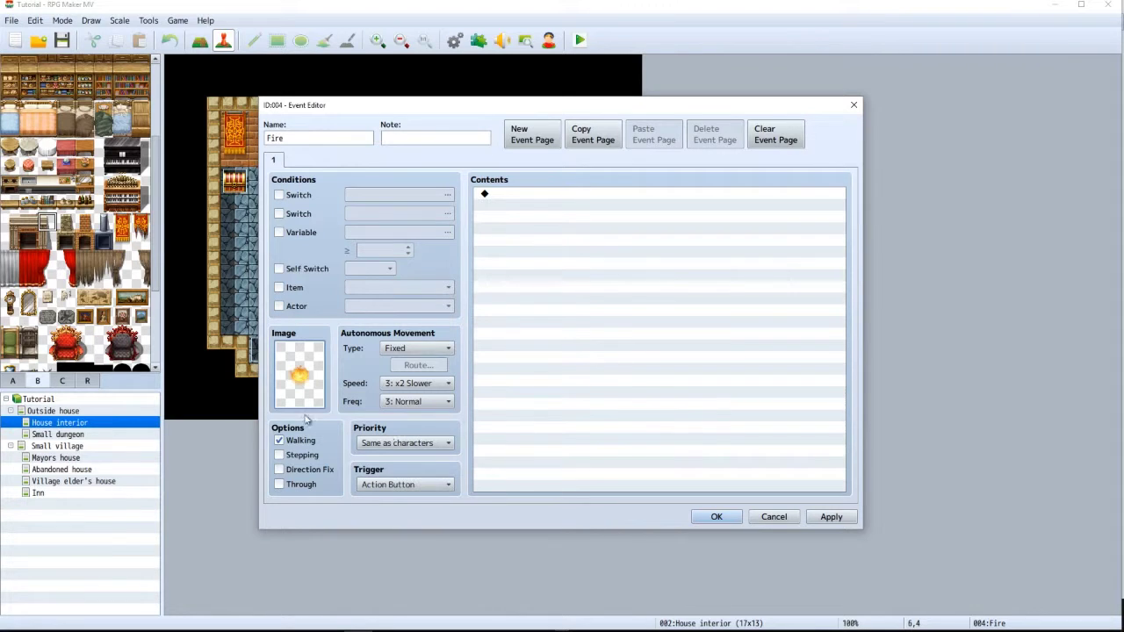
Set the Fire event's speed to 5: x2 Faster and frequency to 4: Higher, with Walking off and Stepping on
left_click(424, 385)
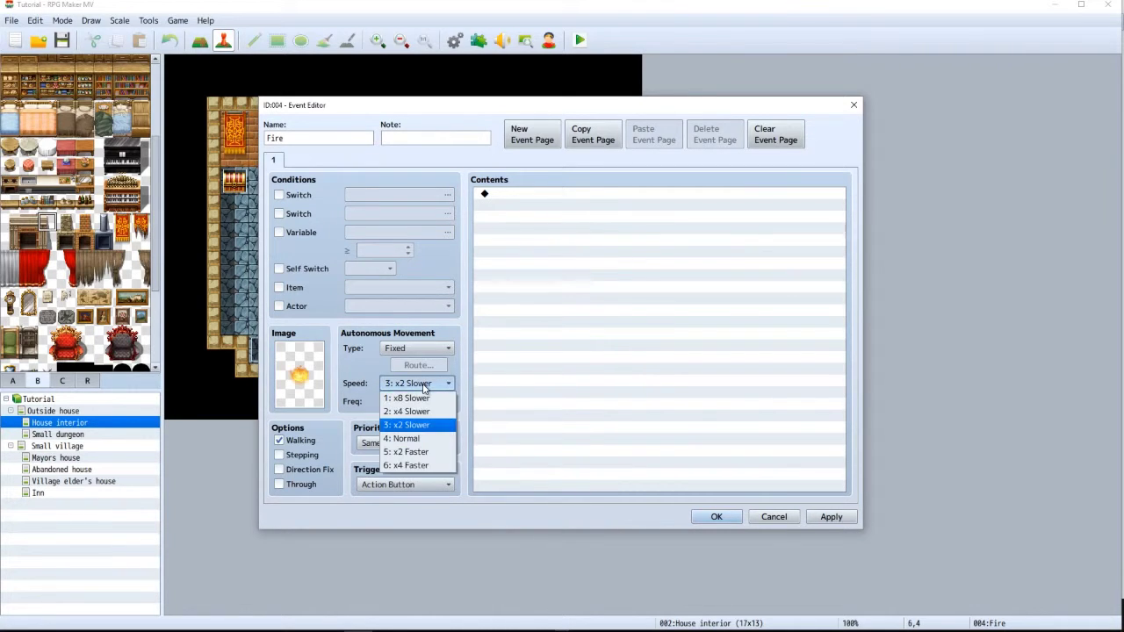
left_click(401, 453)
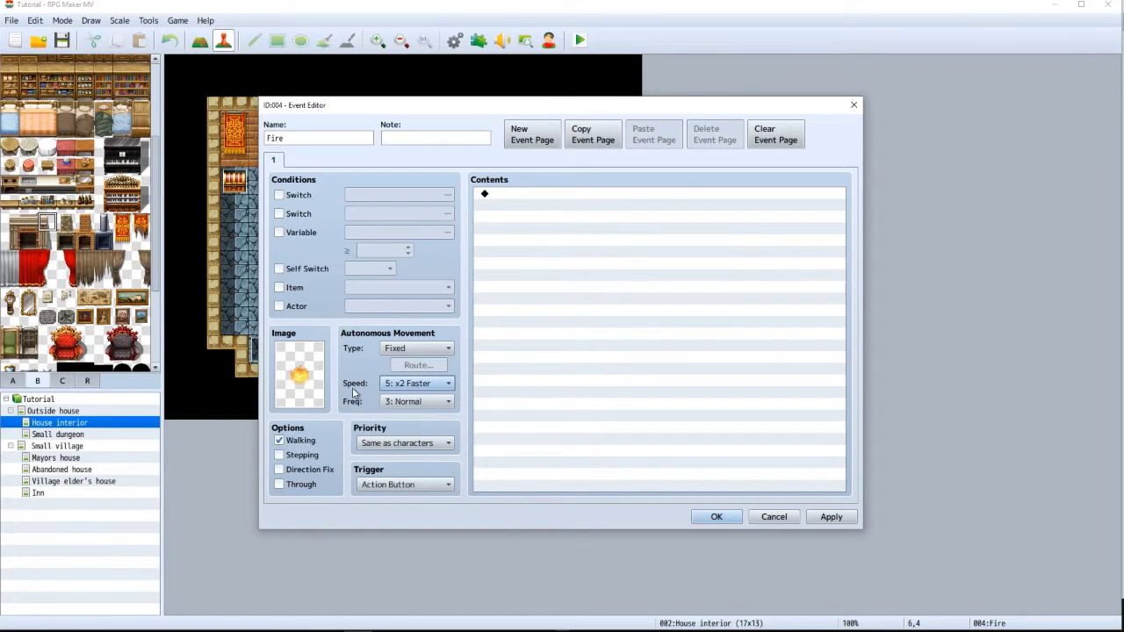
left_click(415, 404)
left_click(397, 456)
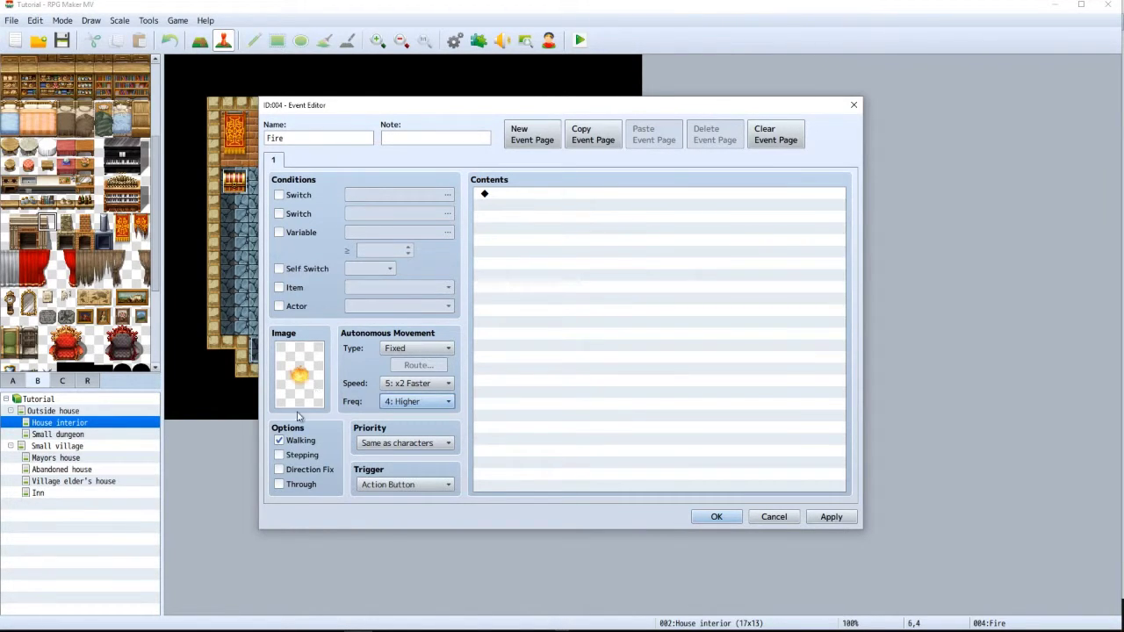
left_click(284, 441)
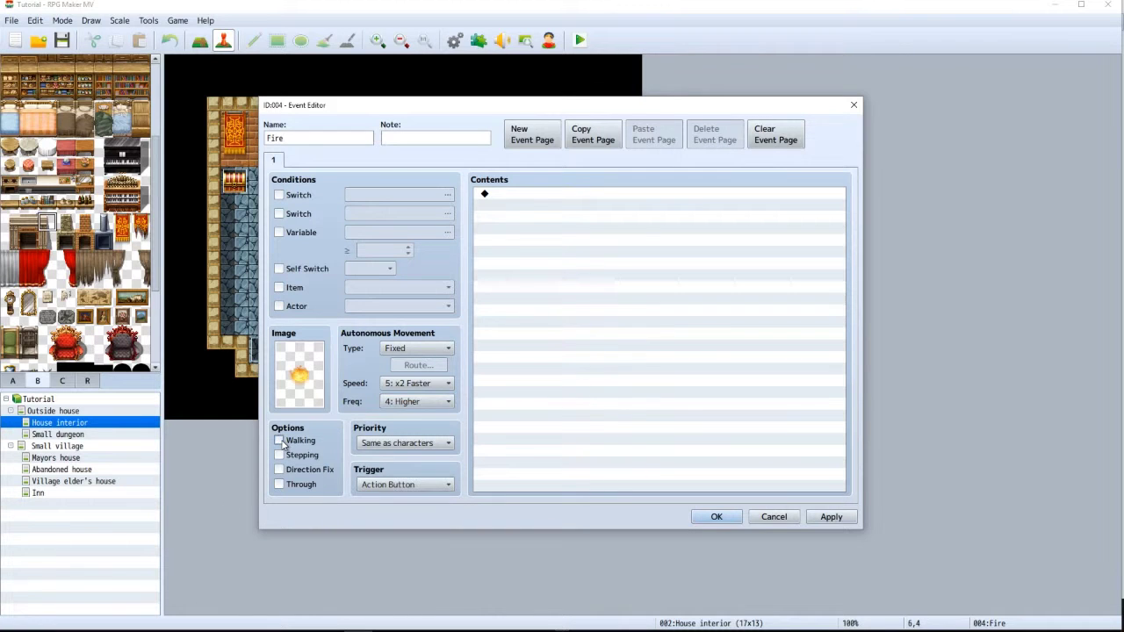
left_click(281, 455)
Review the flame frame chosen as the Fire event's image
double_click(315, 380)
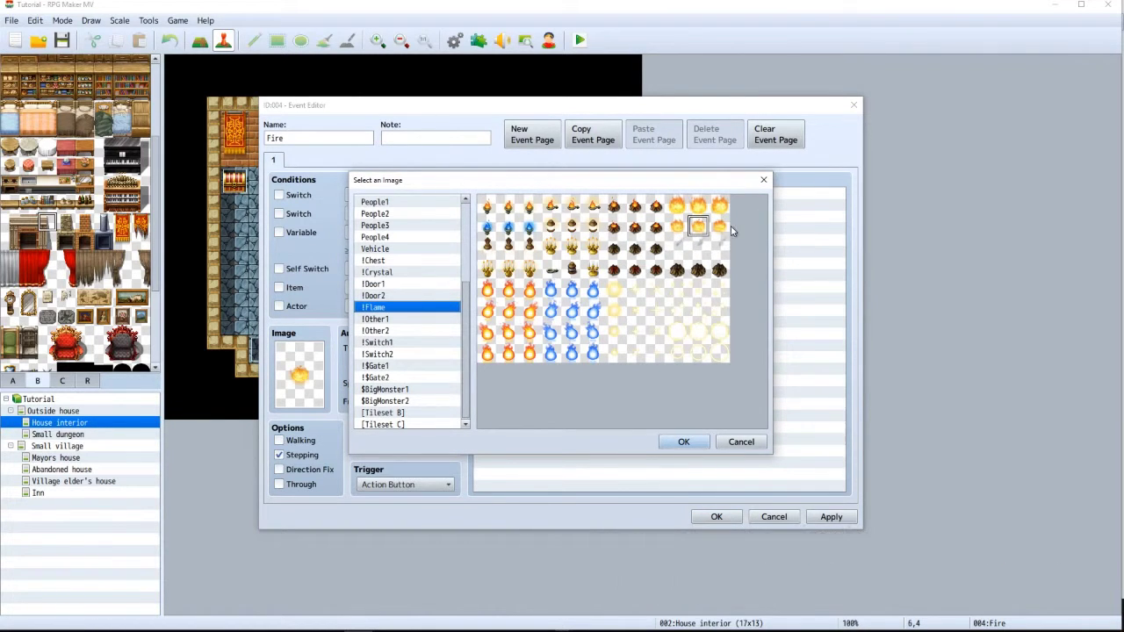
left_click(680, 441)
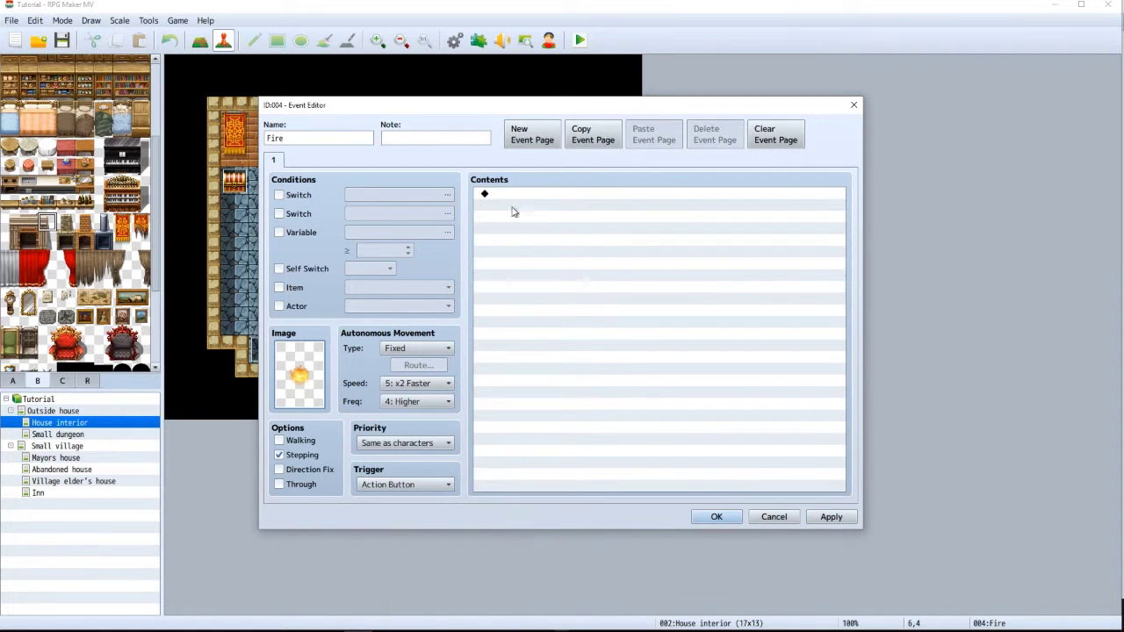
Start a Show Text command in the Fire event with the second face in the first row of the Lazygamer set
double_click(498, 199)
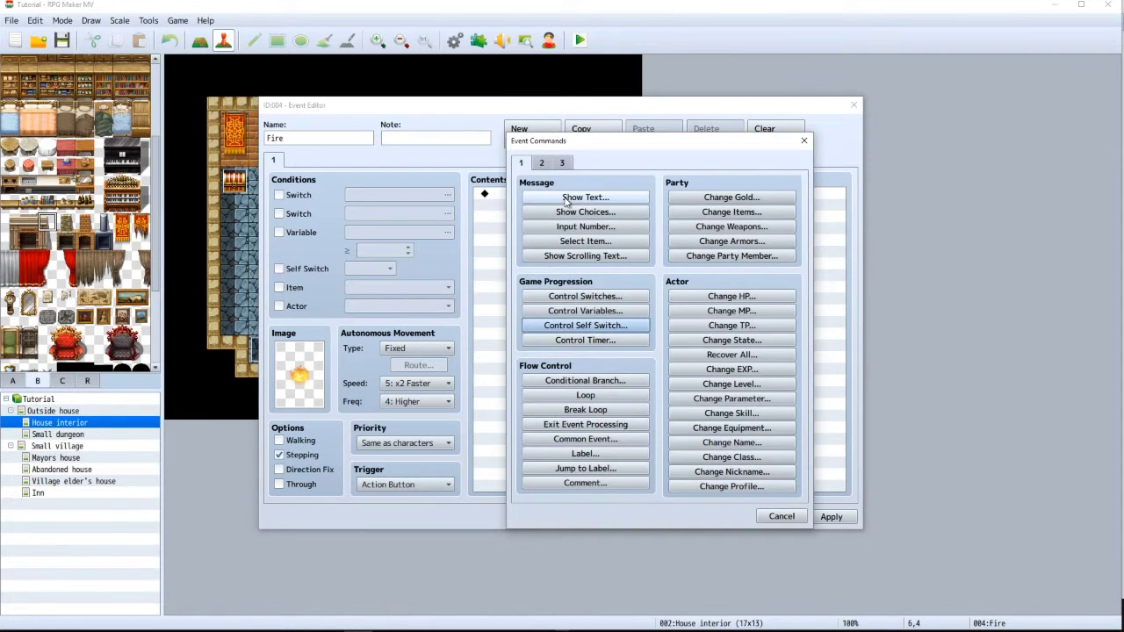
left_click(584, 197)
double_click(530, 327)
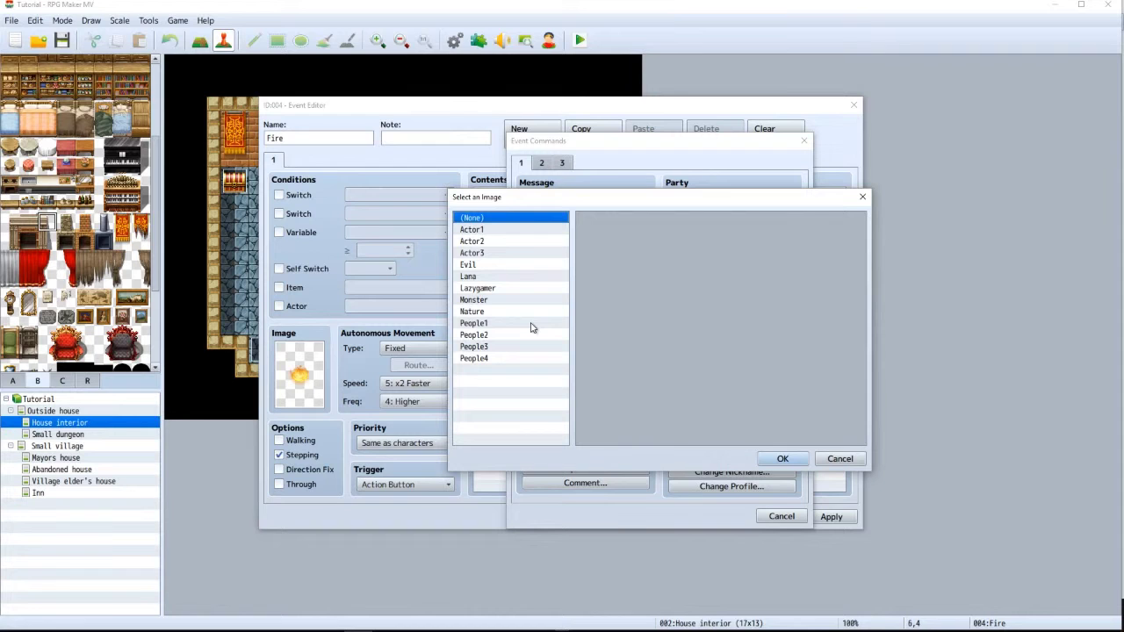
left_click(475, 290)
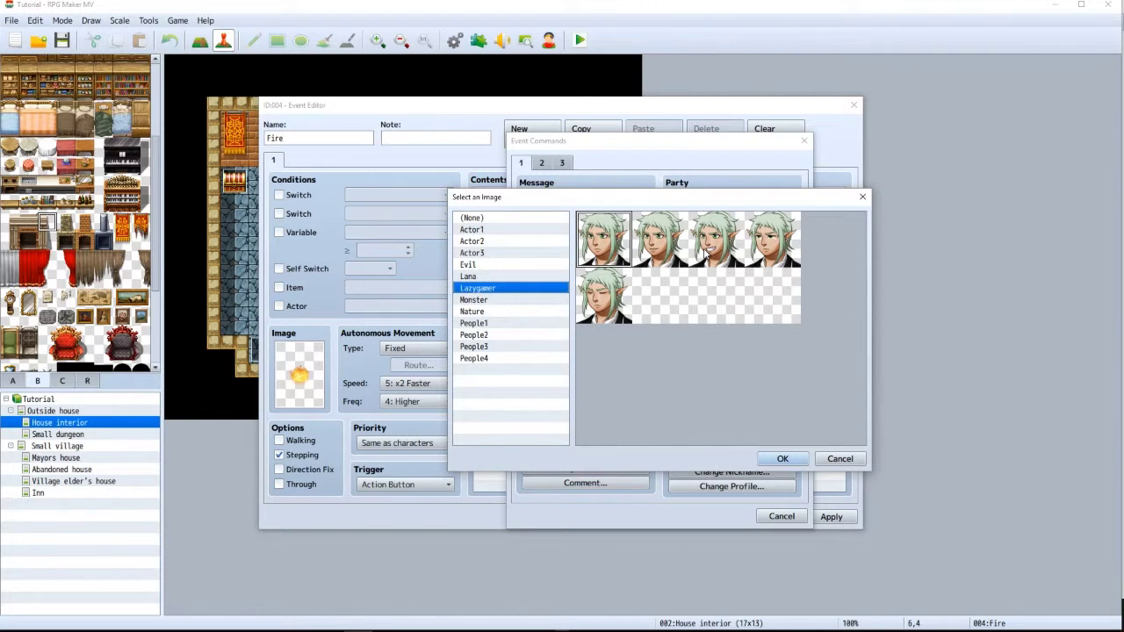
left_click(672, 255)
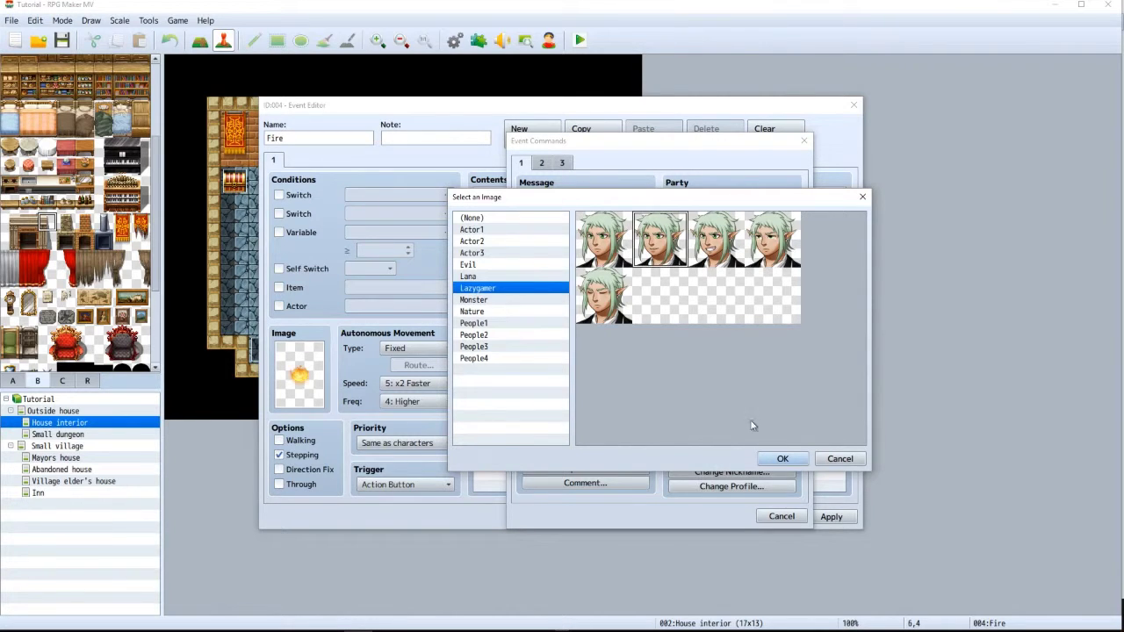
left_click(782, 459)
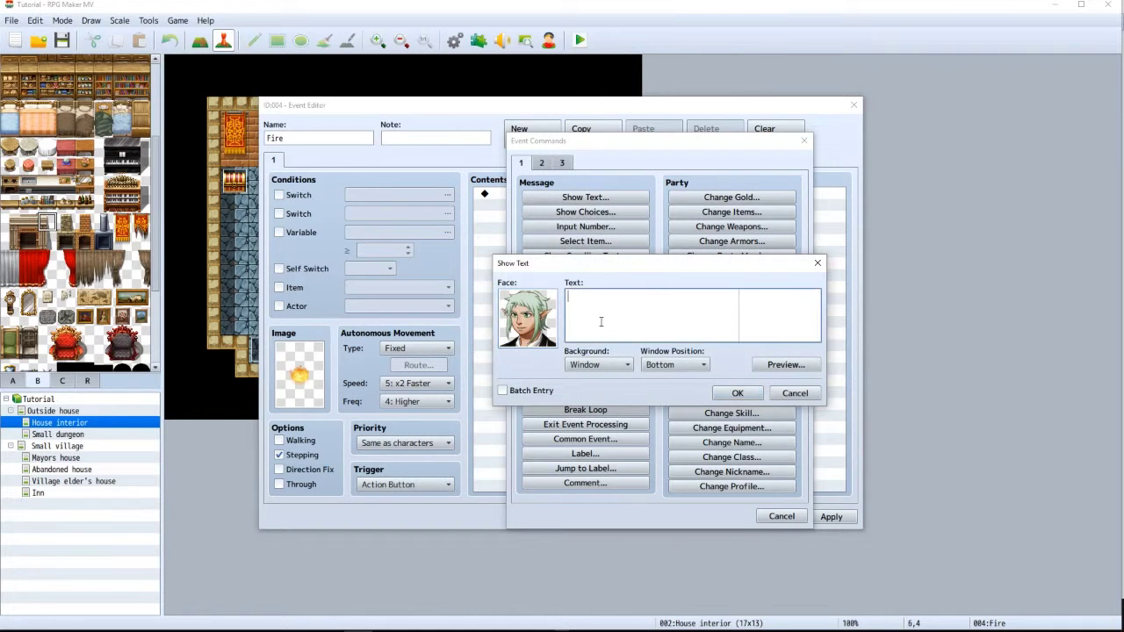
Copy the Lazygamer name code from the Notepad++ notes, enter the message "\n<\n[5]>What a nice fire." and save the Fire event
key("alt+Tab")
scroll(146, 325, "up", 1)
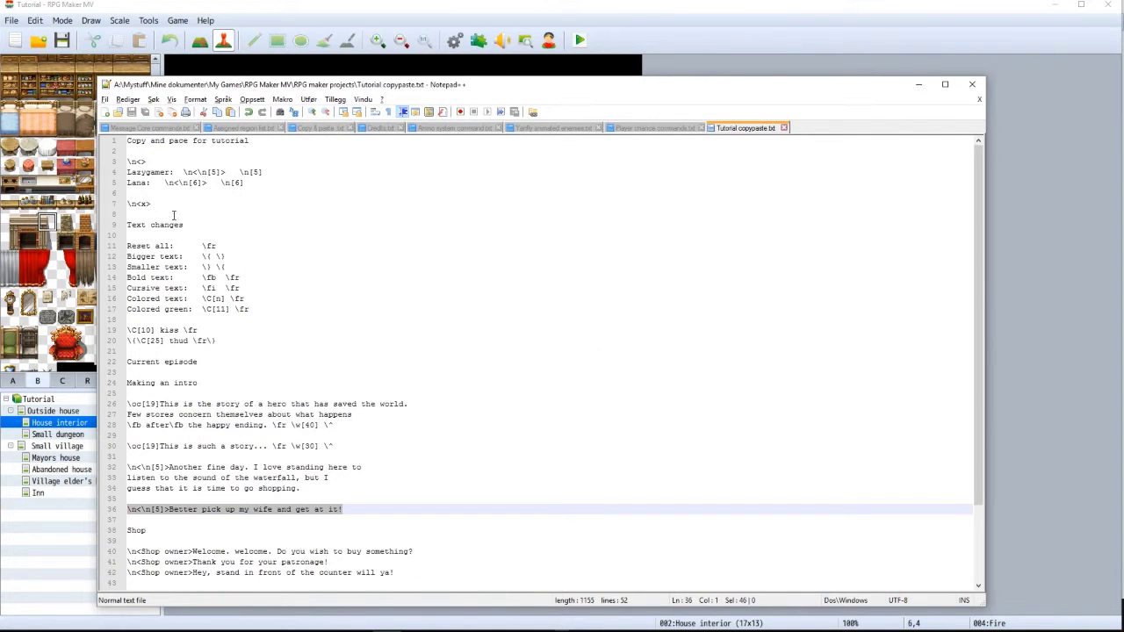
left_click_drag(220, 163, 185, 170)
key("ctrl+c")
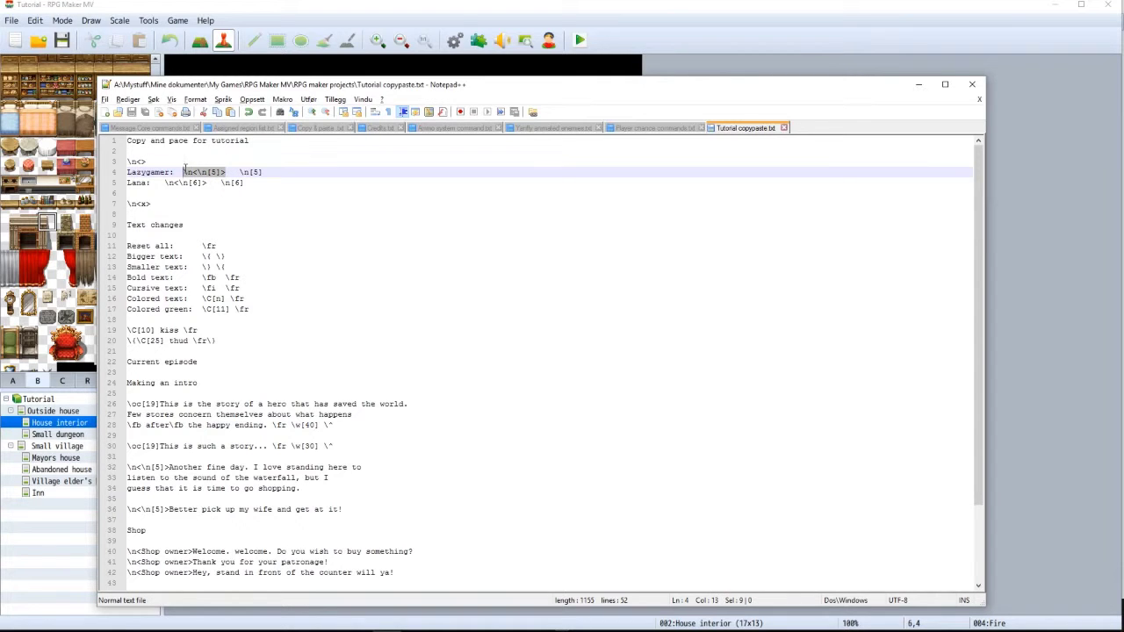
key("alt+Tab")
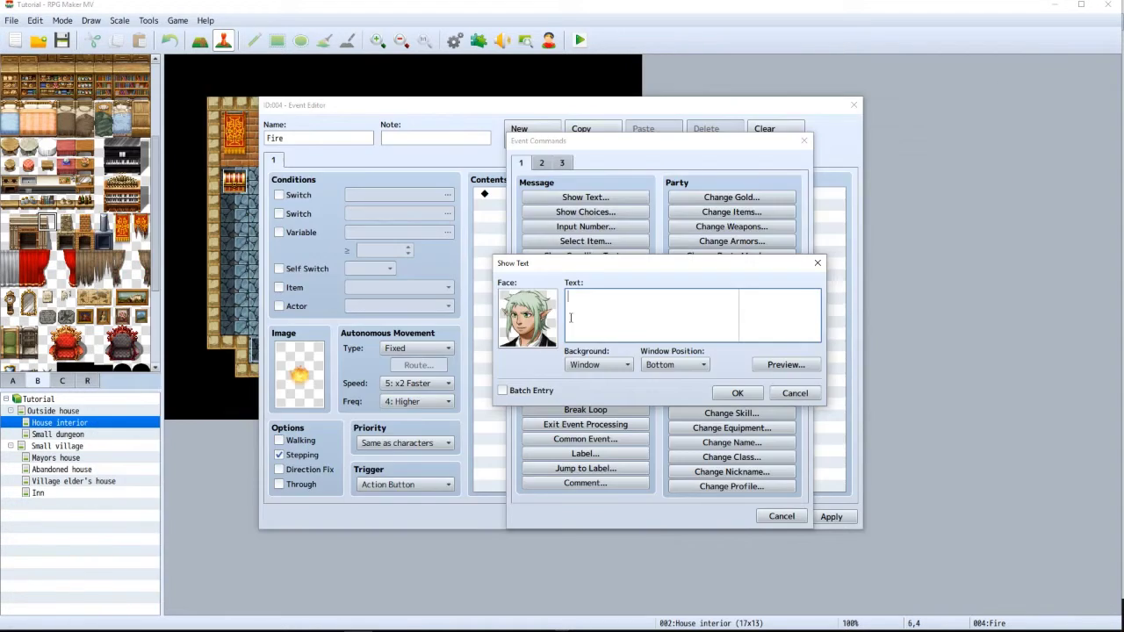
key("ctrl+v")
type("What a nice fire.")
left_click(738, 393)
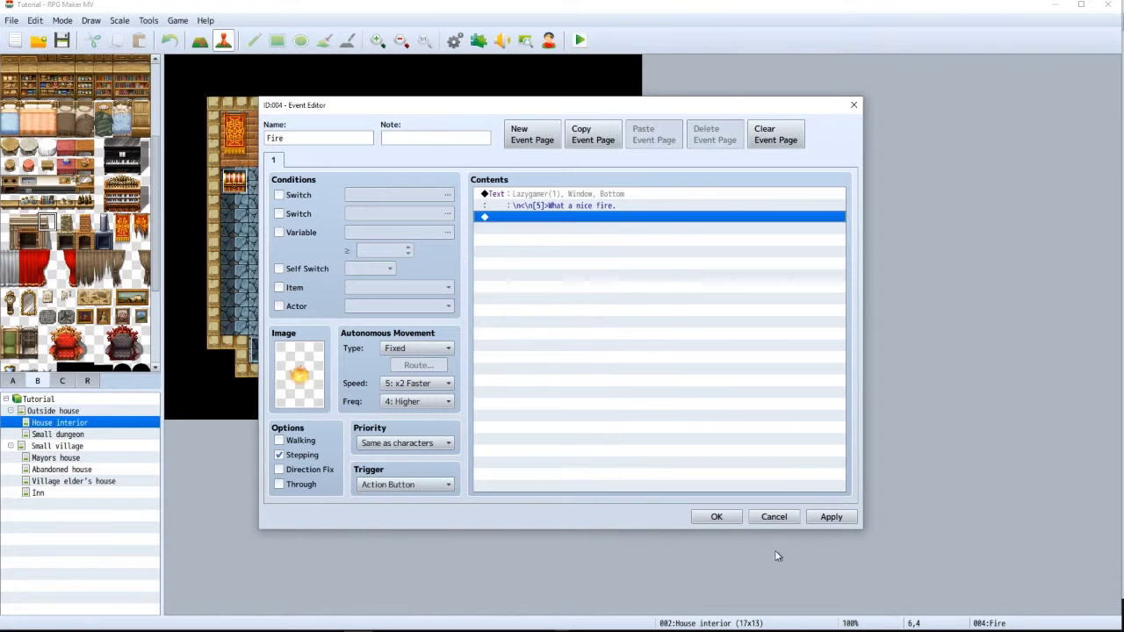
left_click(706, 519)
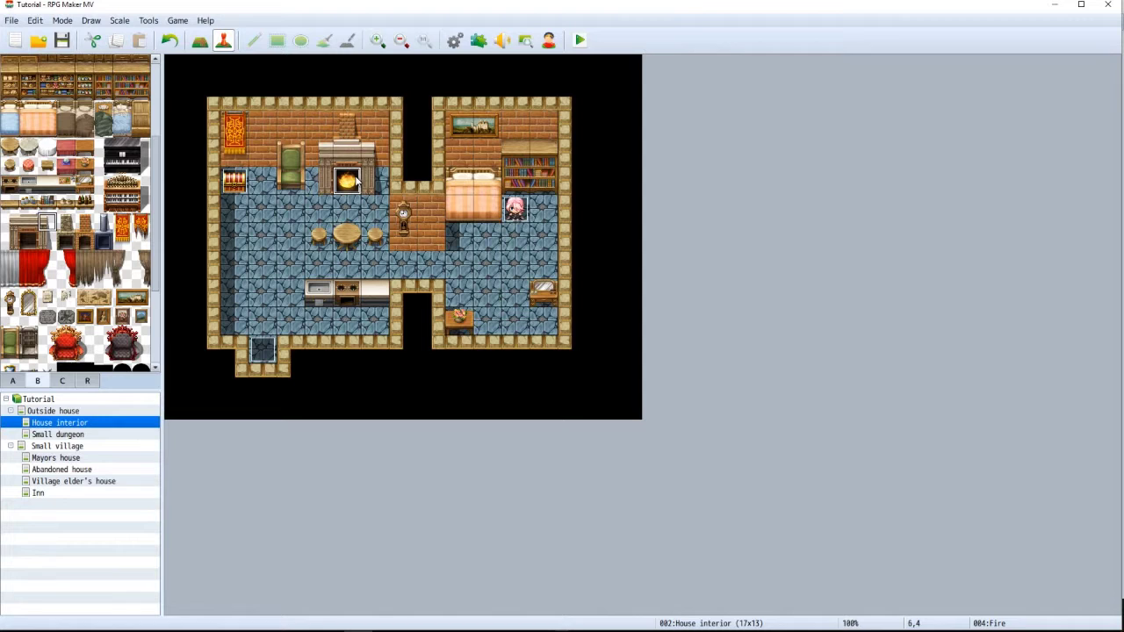
Open the House interior map's properties and review its autoplay BGM and BGS audio settings
double_click(58, 425)
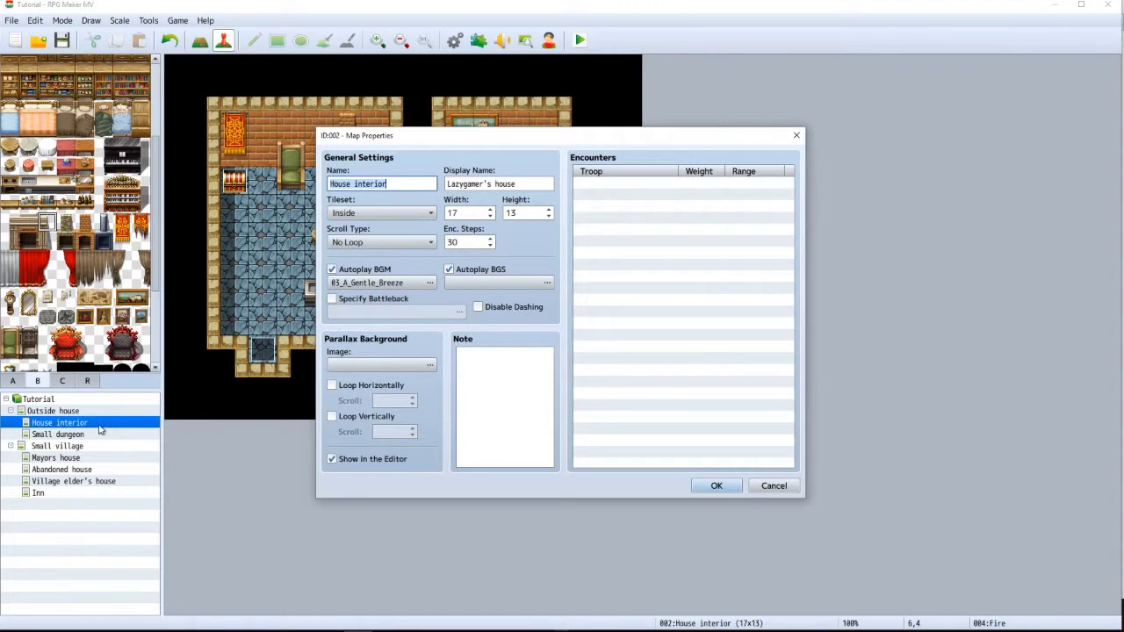
double_click(379, 286)
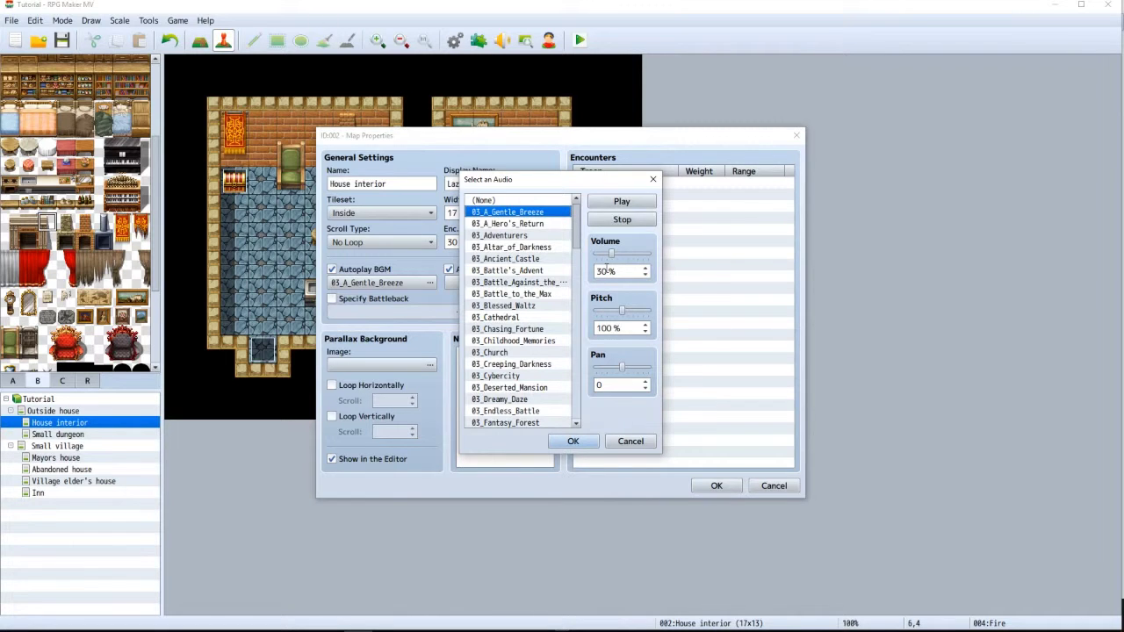
left_click(564, 447)
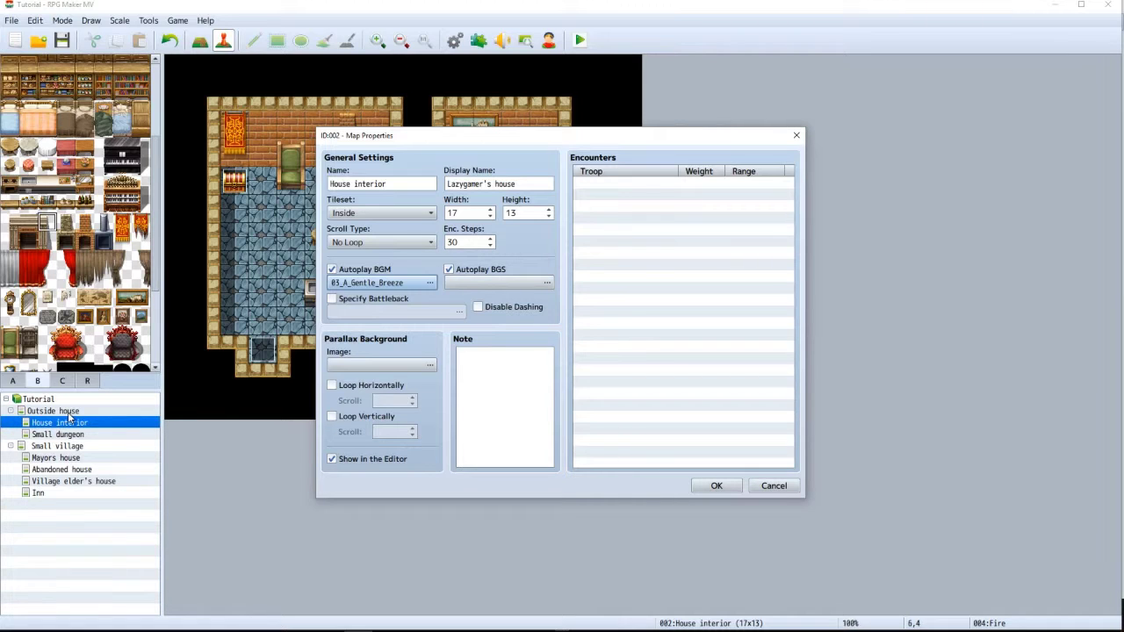
left_click(461, 287)
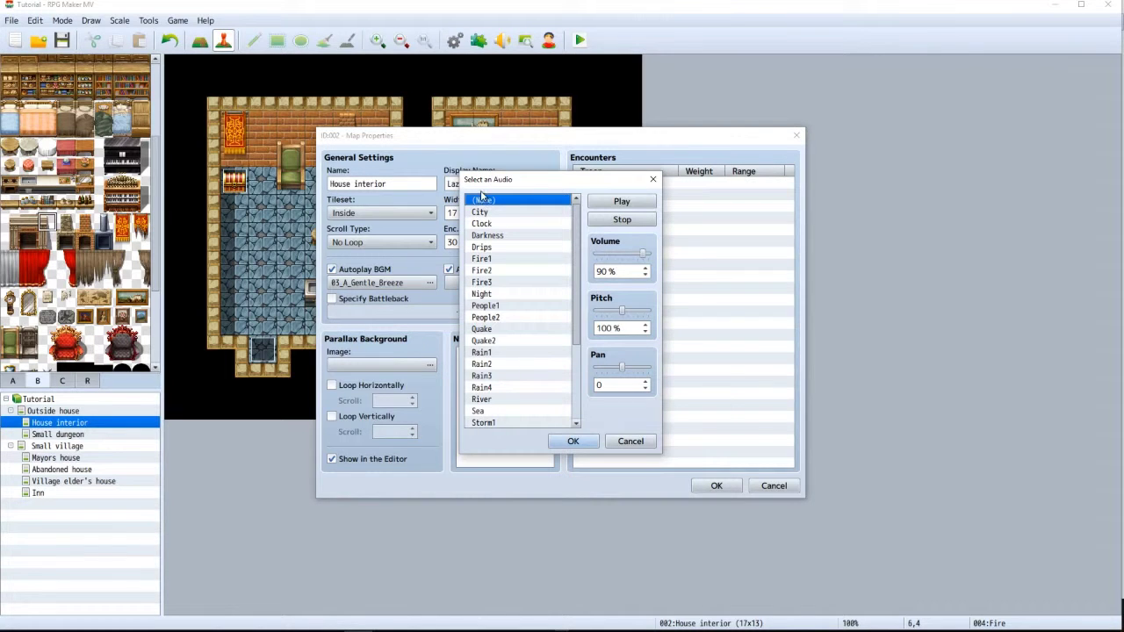
left_click(573, 442)
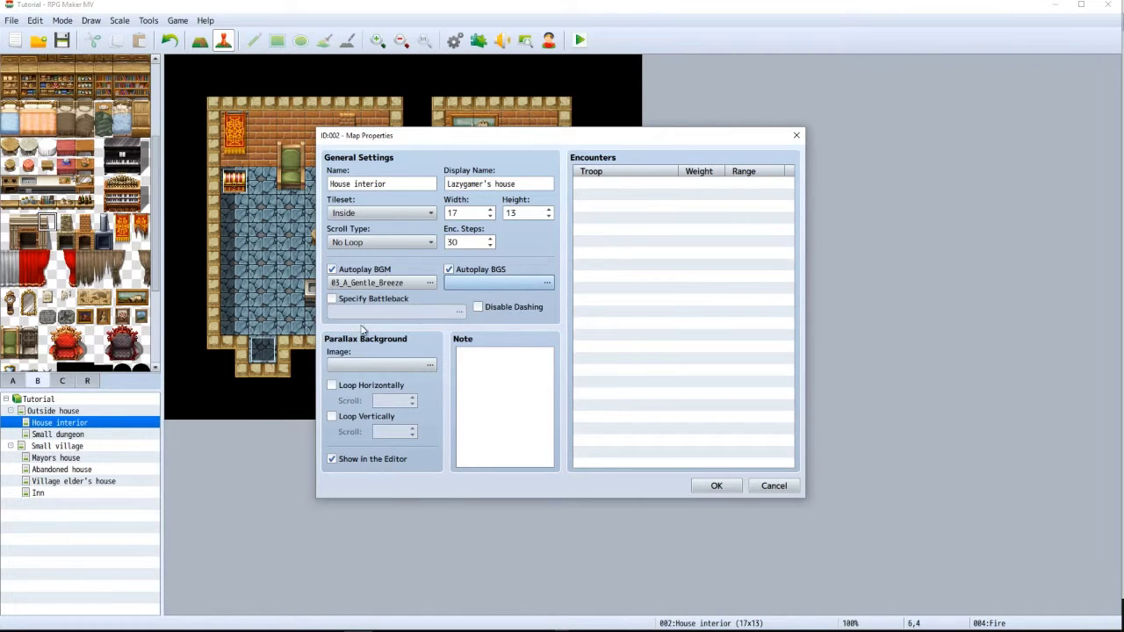
Compare the Fire1, Fire2 and Fire3 background sounds, set the map's autoplay BGS to Fire1 at 60% volume, and save the map properties
left_click(479, 282)
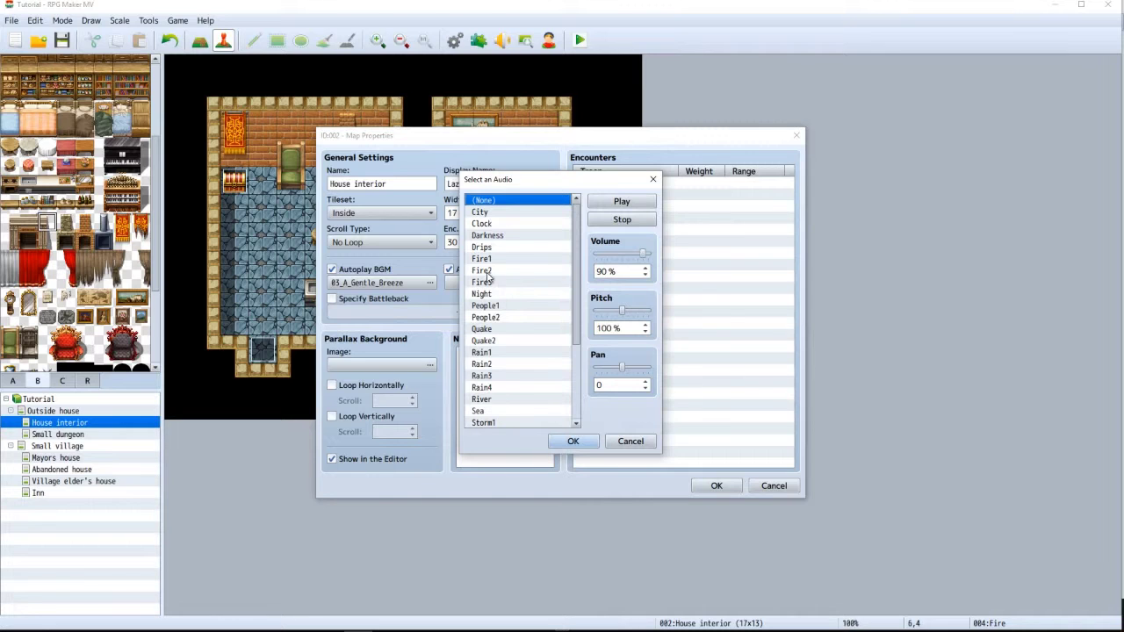
double_click(597, 272)
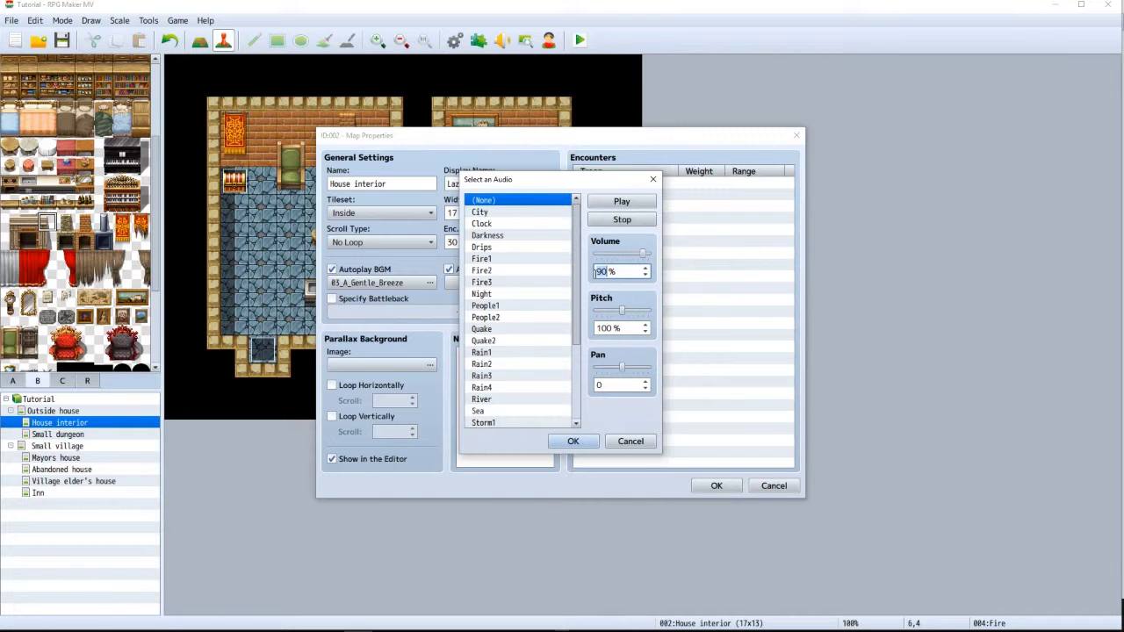
type("60")
left_click(481, 260)
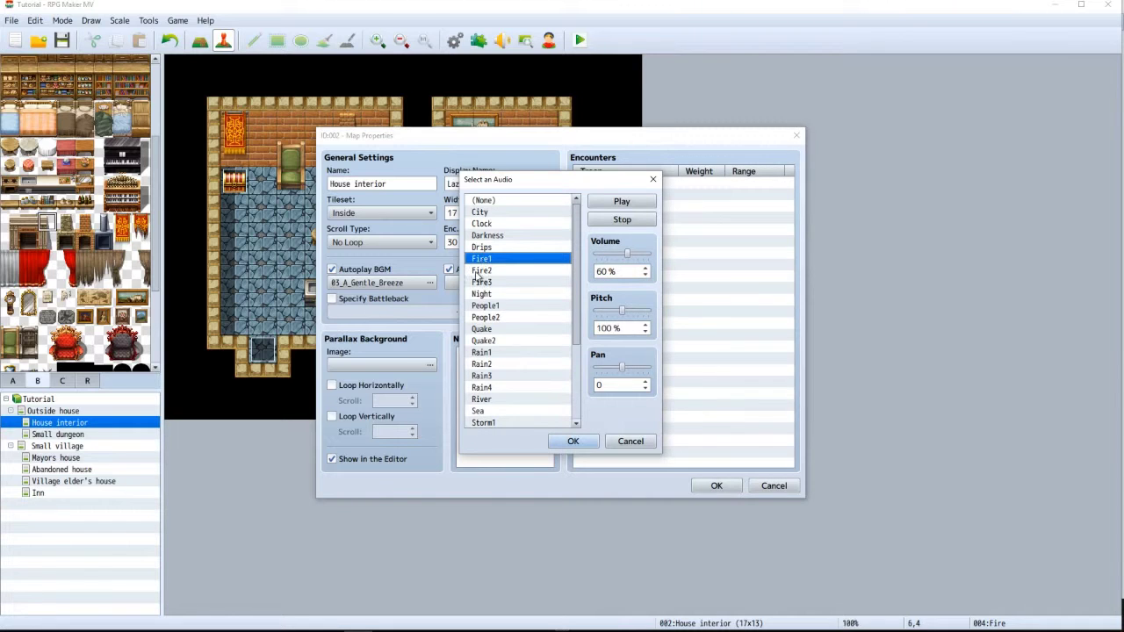
left_click(478, 271)
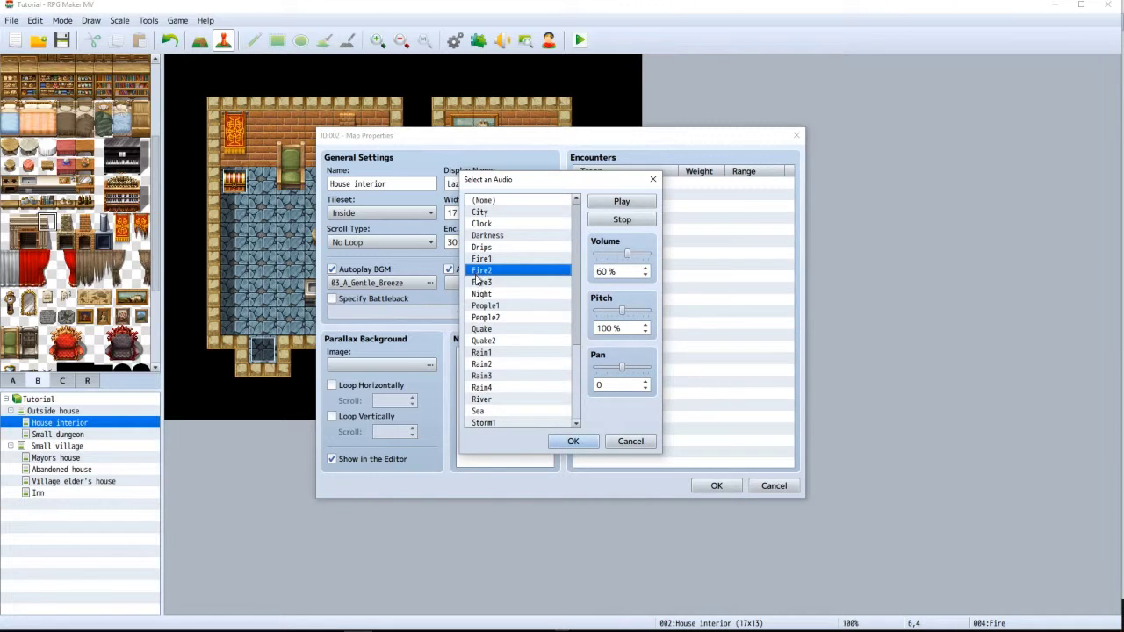
left_click(478, 282)
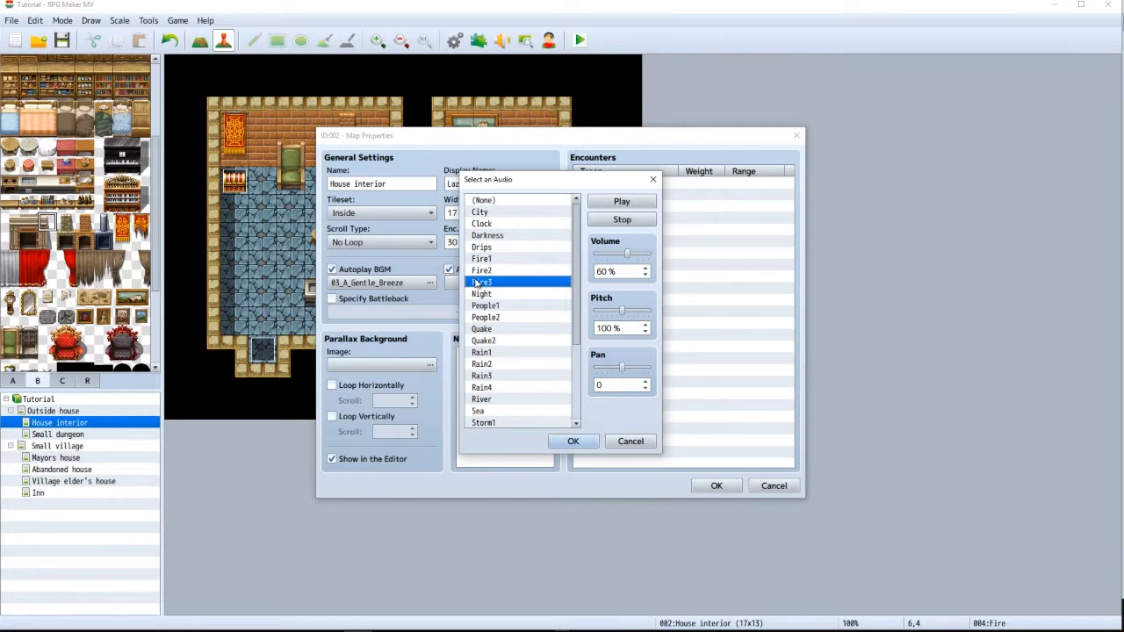
left_click(481, 261)
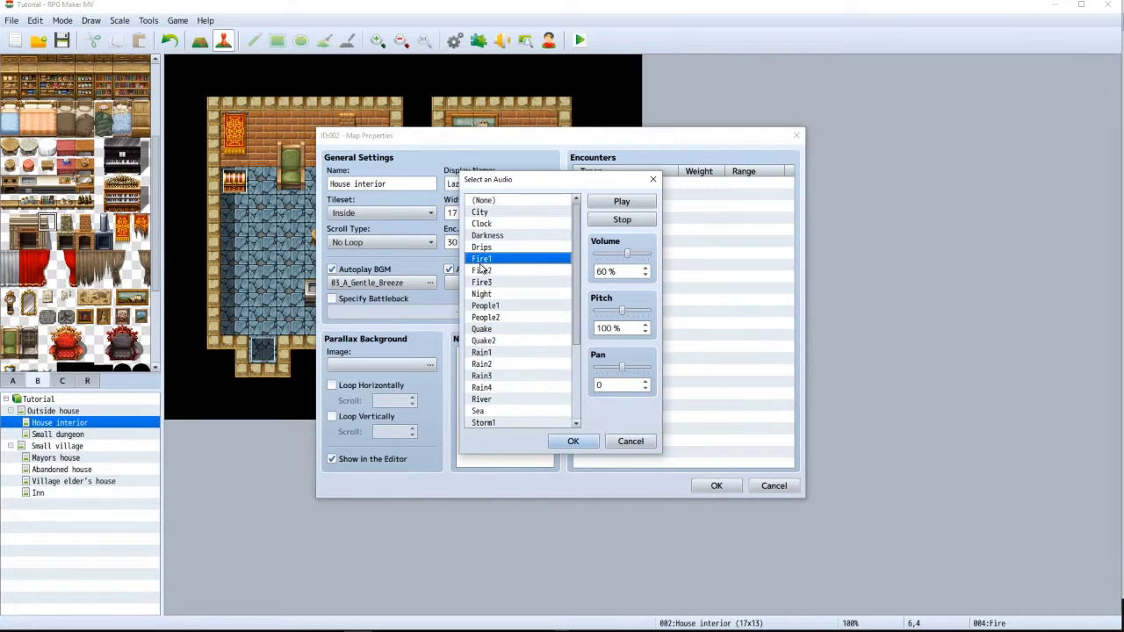
left_click(480, 270)
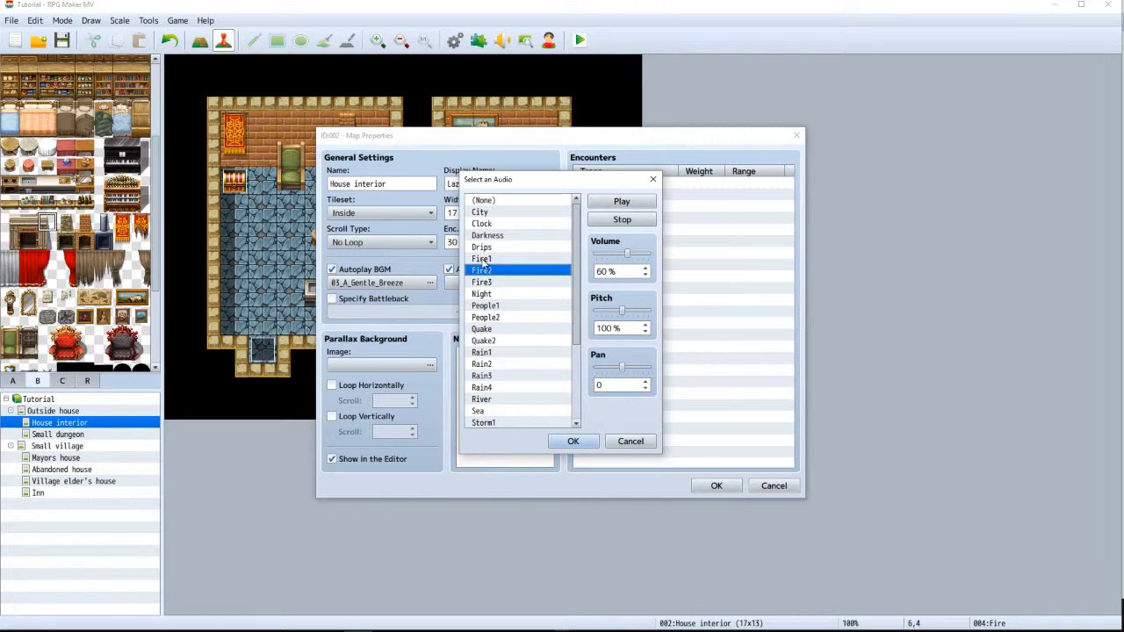
left_click(480, 260)
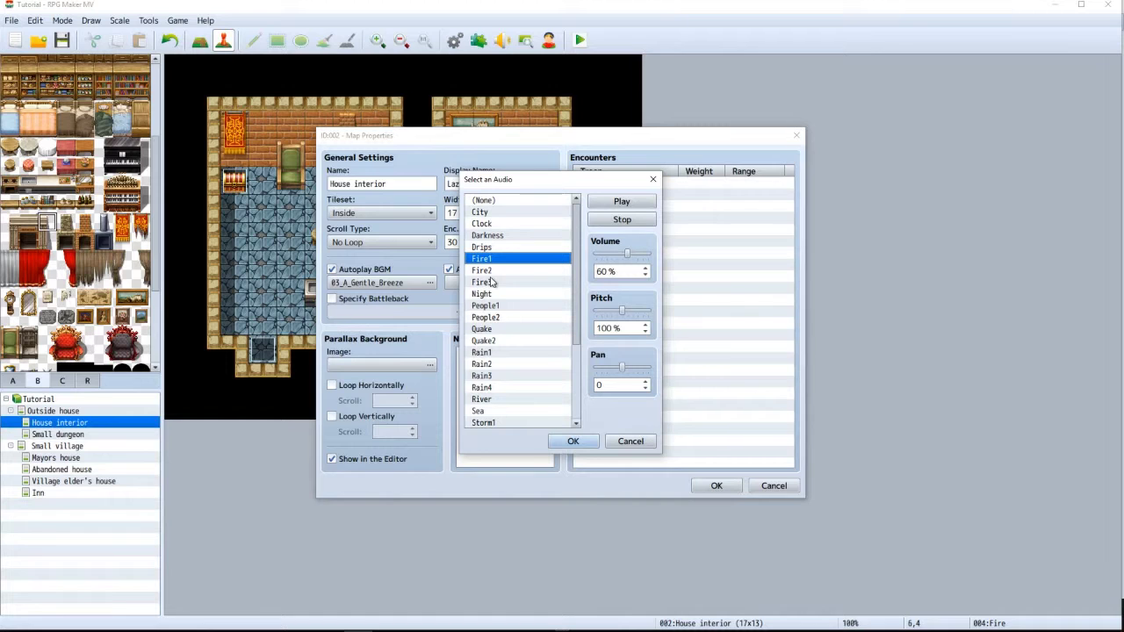
left_click(605, 220)
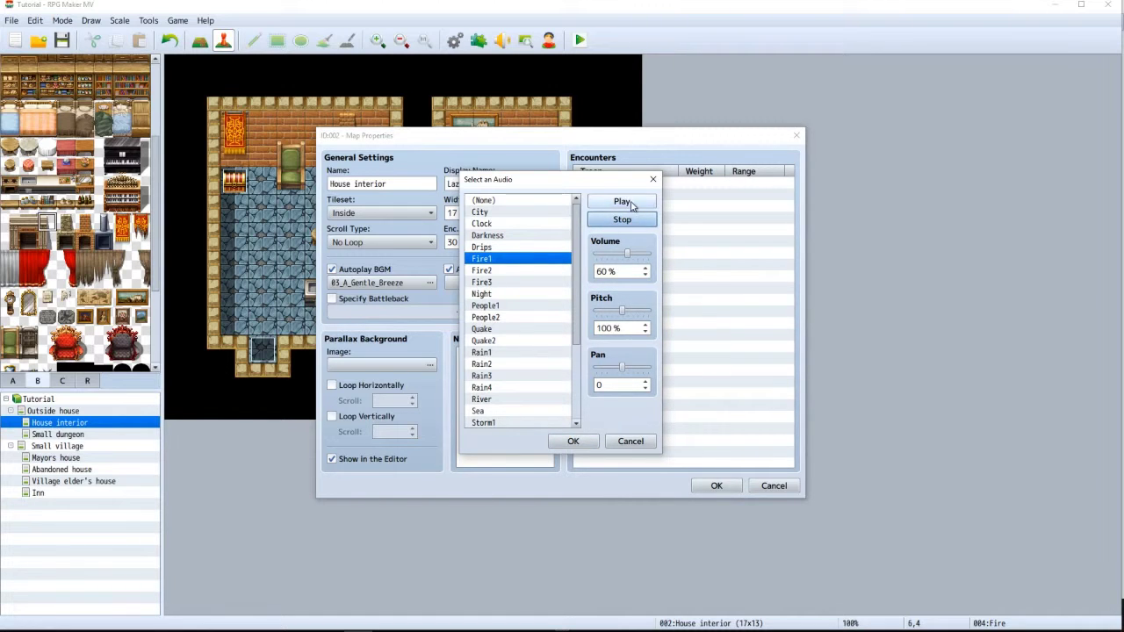
left_click(571, 442)
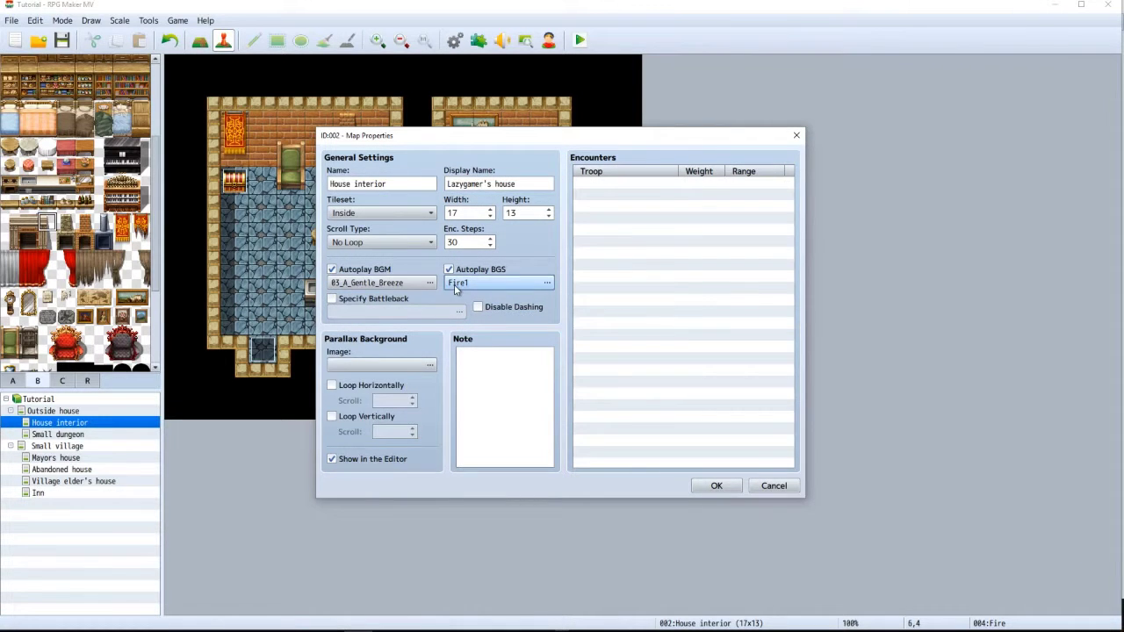
left_click(712, 484)
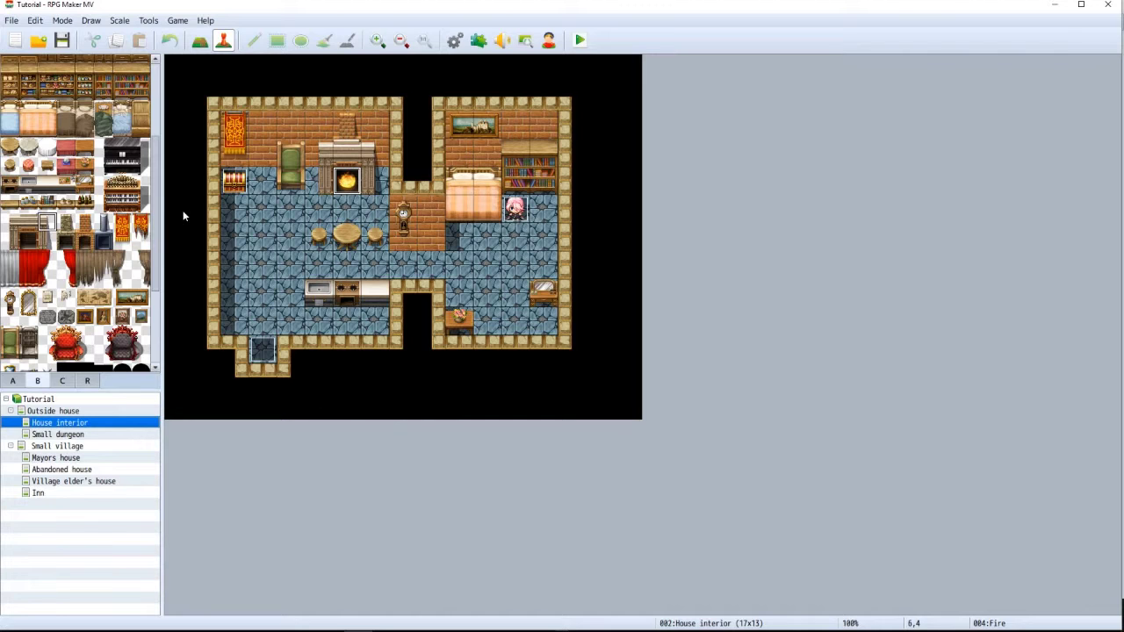
Rename the treasure chest event by the west wall of the House interior map to Chest
left_click(226, 183)
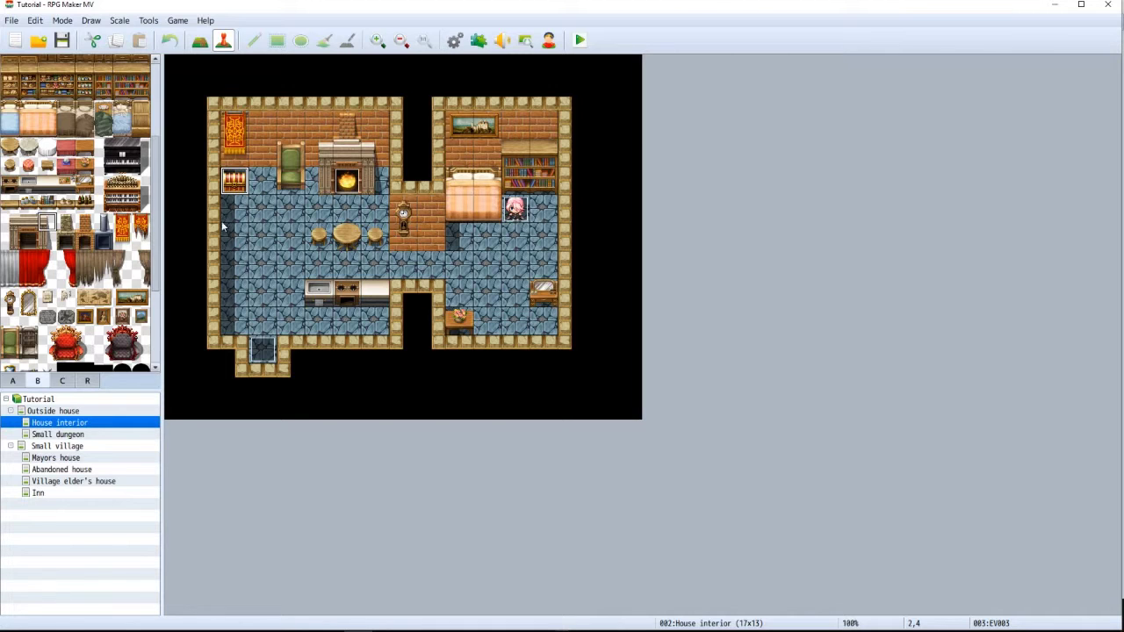
double_click(234, 190)
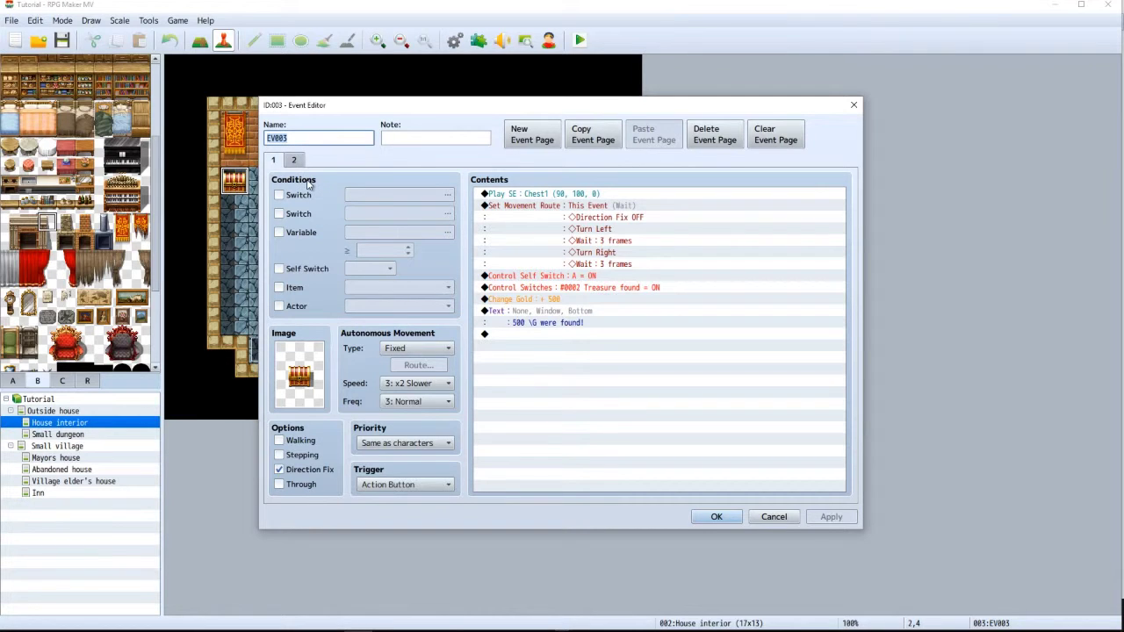
mouse_move(307, 182)
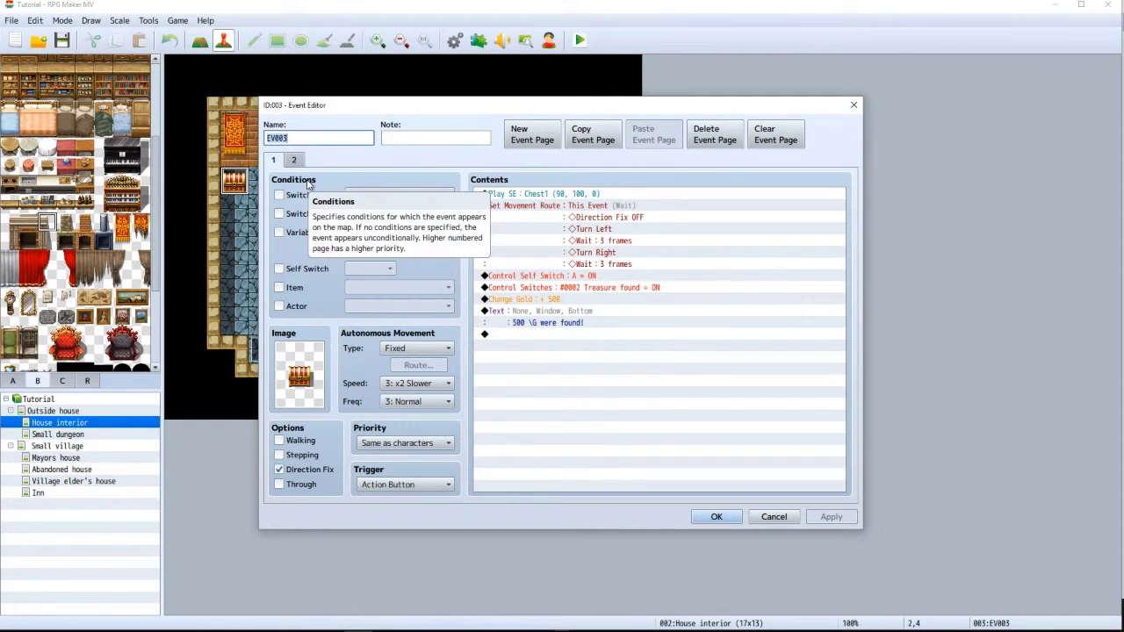
type("Chest")
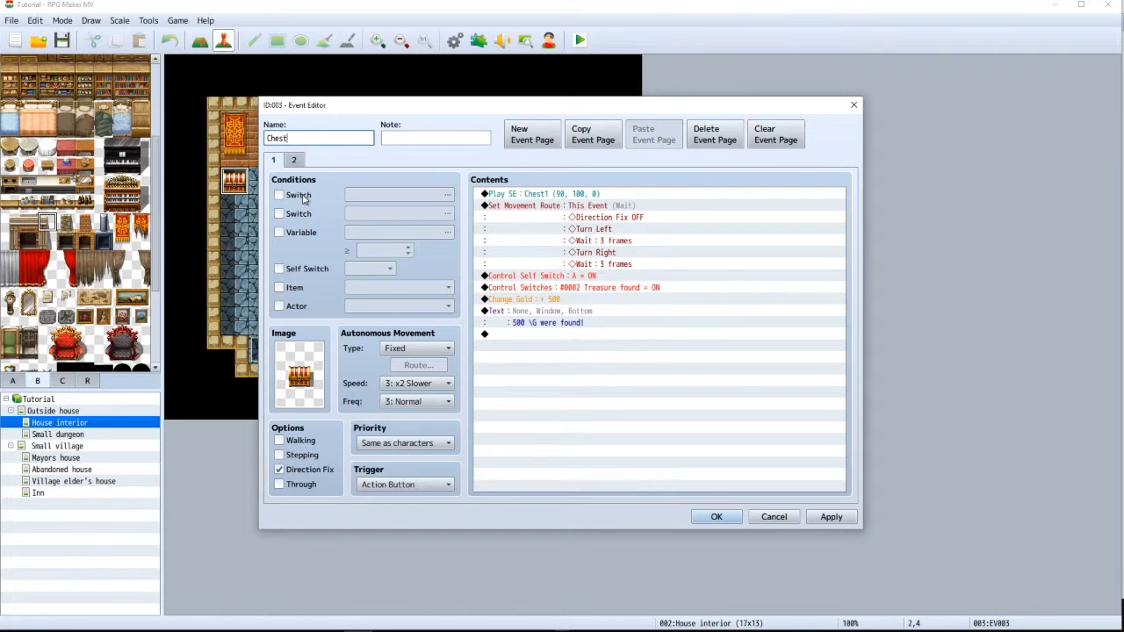
left_click(716, 517)
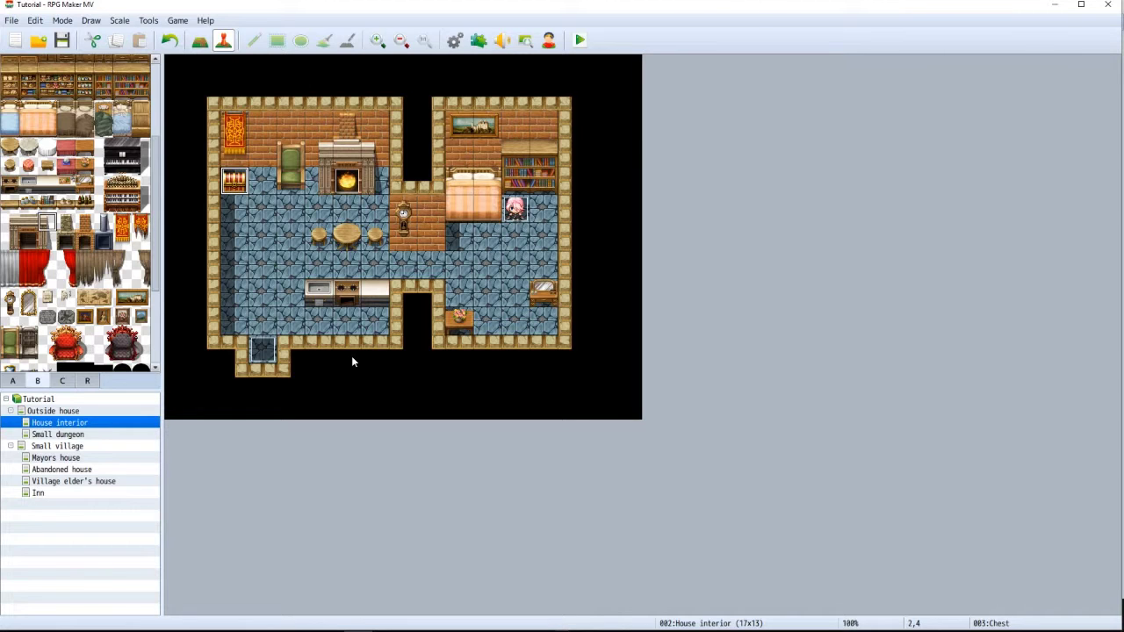
Review the Lana event by the bed on the House interior map, including its dialogue and the settings of its first message
left_click(347, 181)
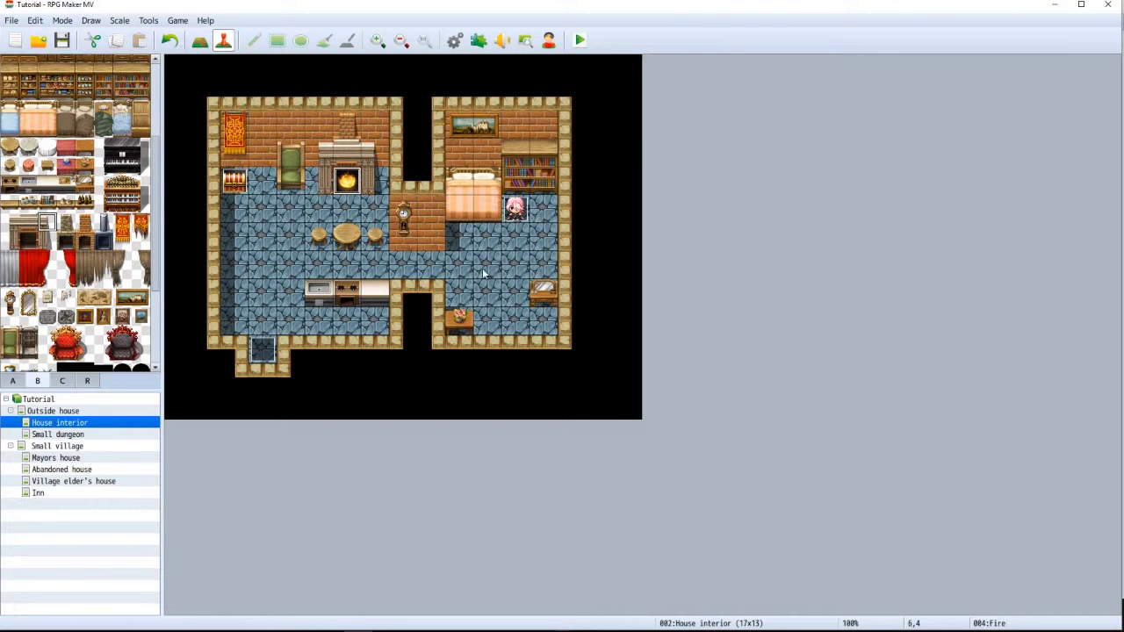
left_click(507, 218)
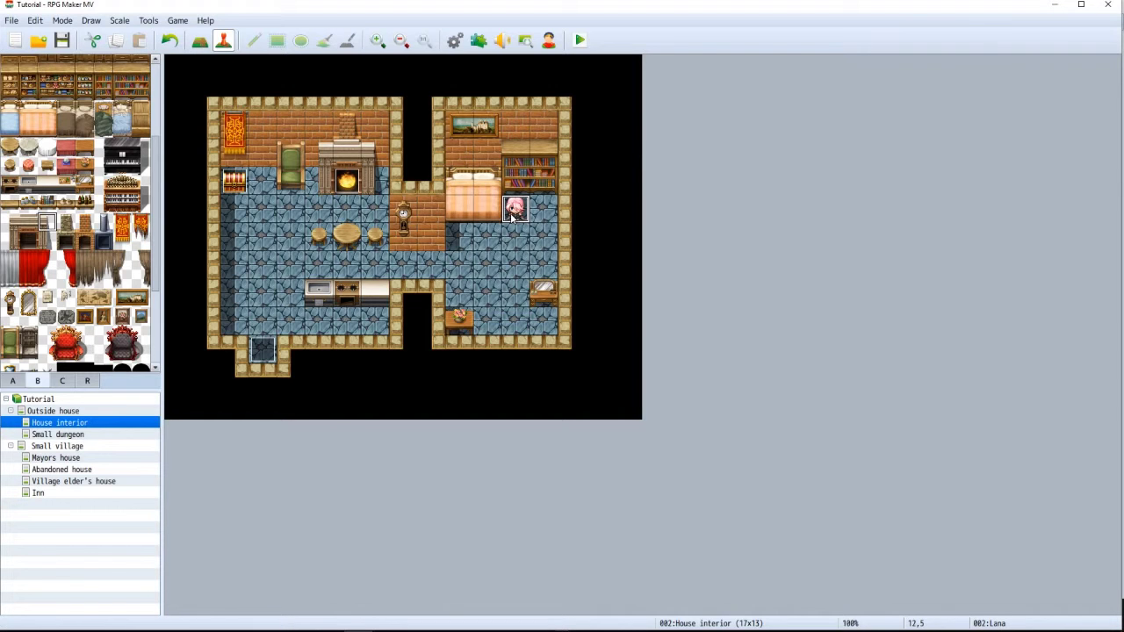
double_click(508, 218)
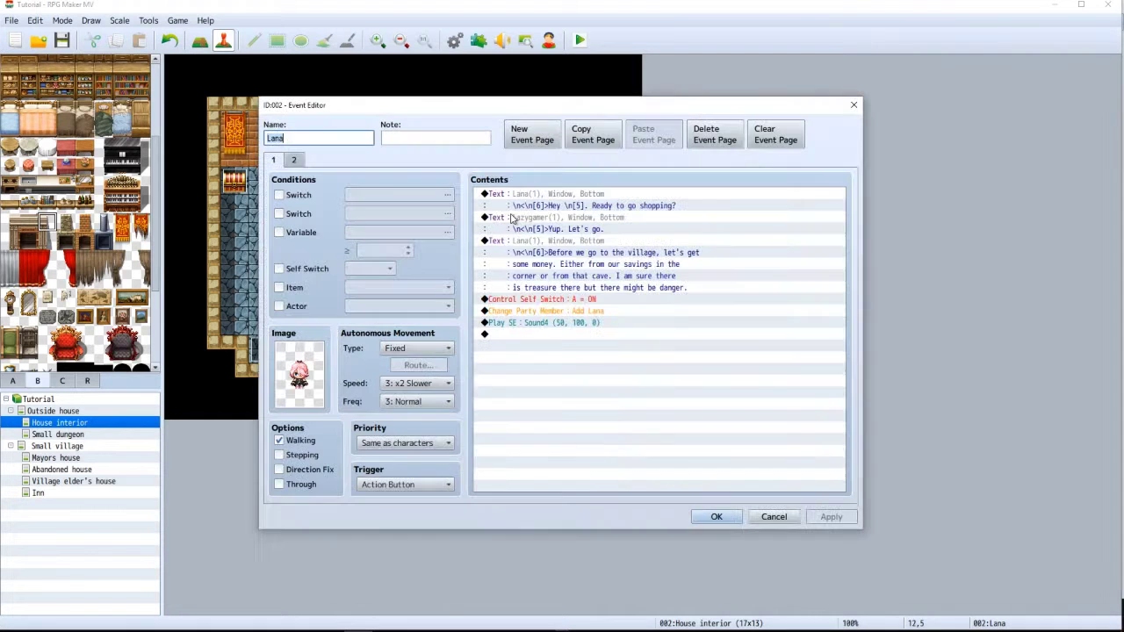
left_click(734, 518)
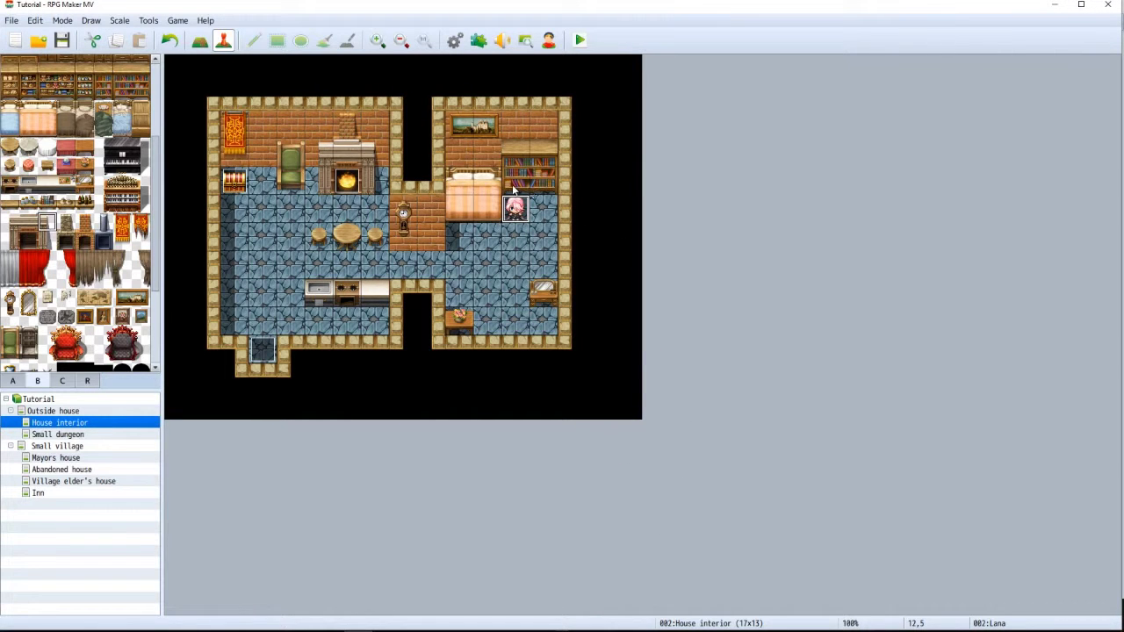
double_click(514, 209)
left_click(566, 198)
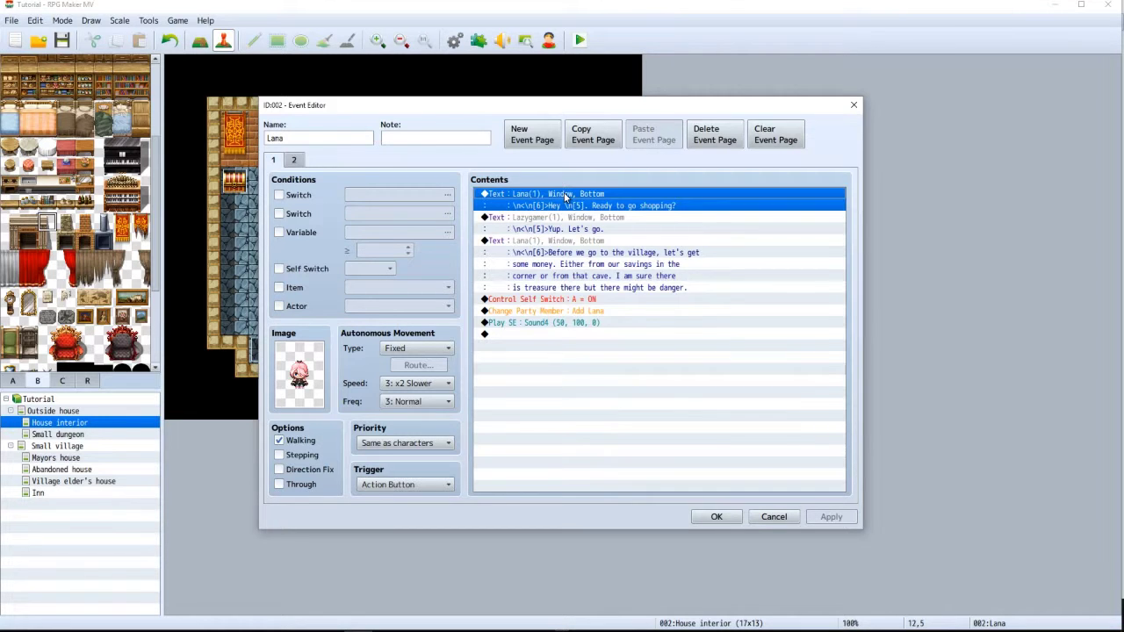
double_click(566, 198)
left_click(727, 393)
left_click(717, 516)
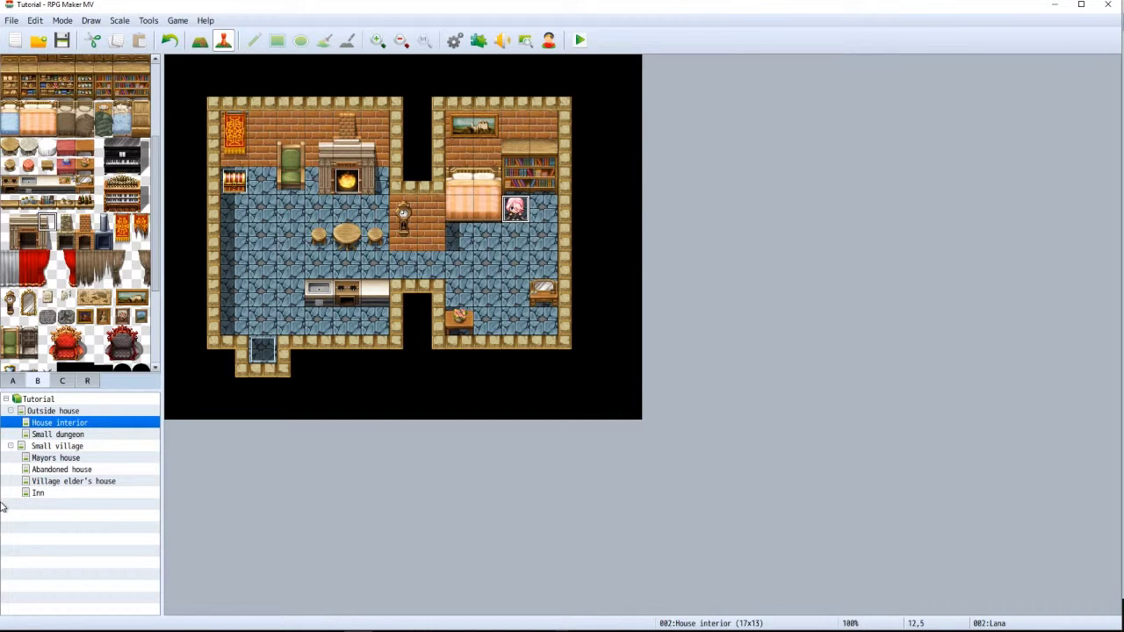
Look through the Outside house and Small village maps, and examine the shopkeeper and red counter tiles in Village elder's house
left_click(38, 414)
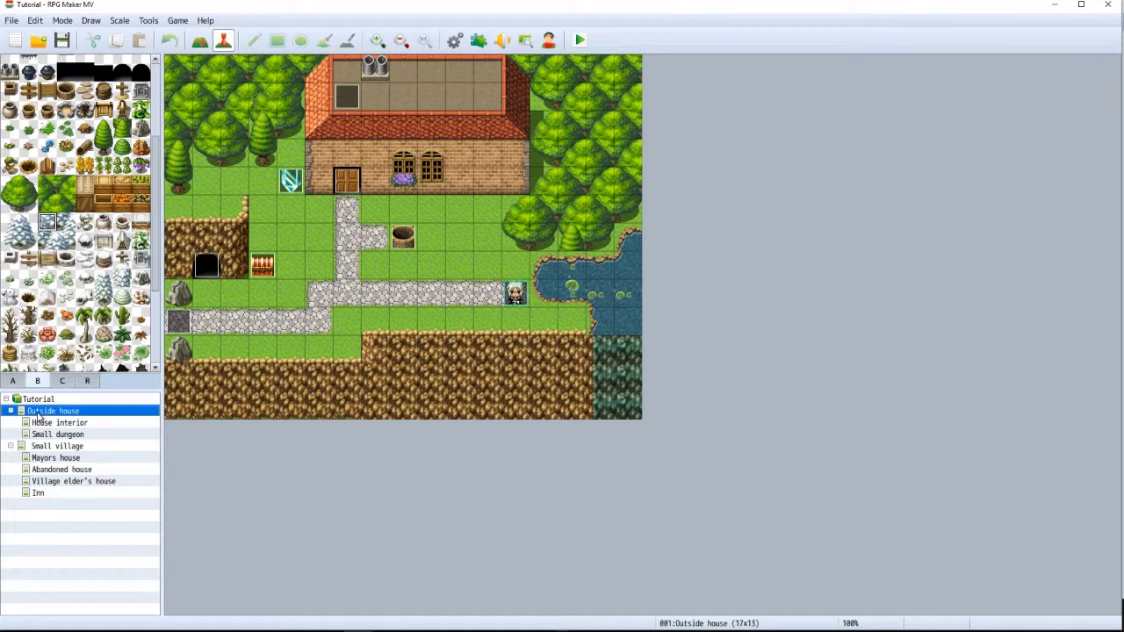
left_click(50, 447)
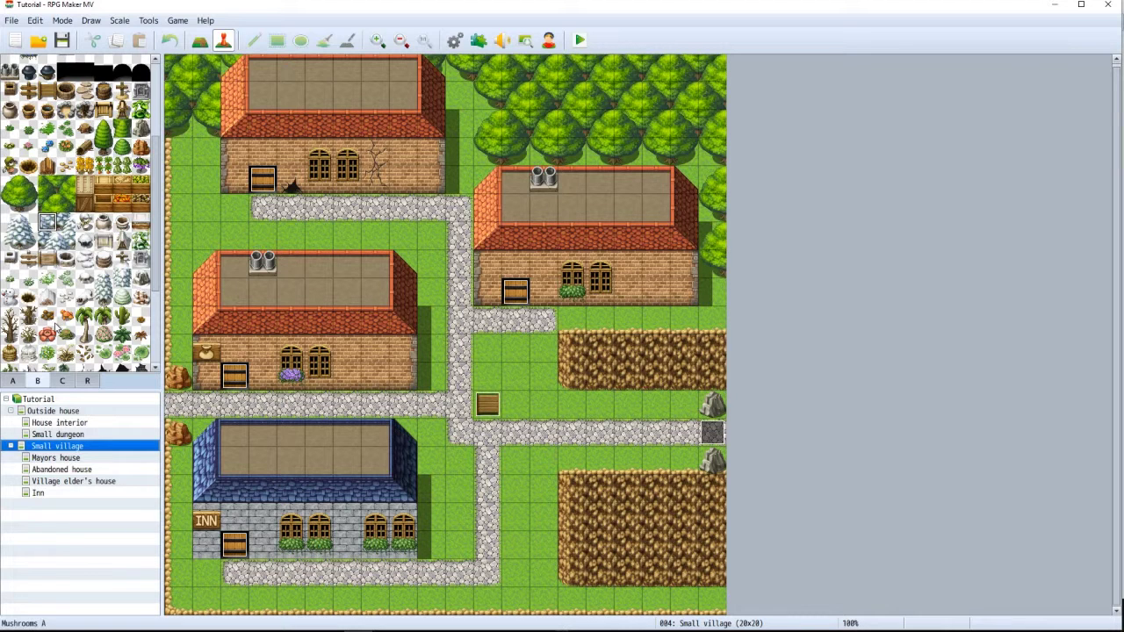
left_click(64, 482)
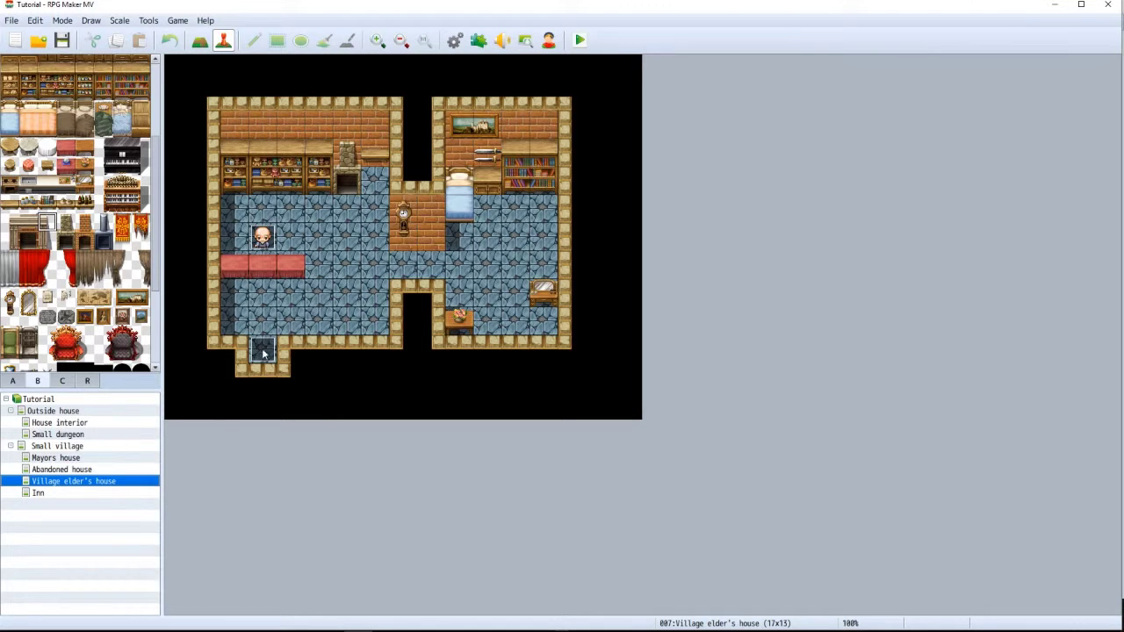
left_click(263, 247)
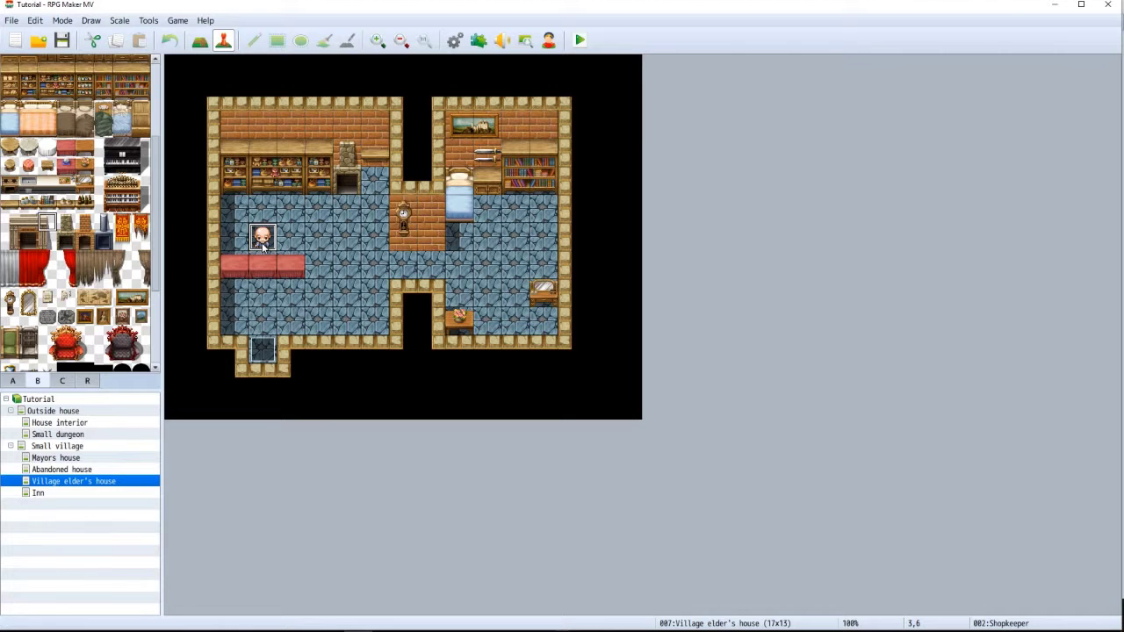
left_click(263, 269)
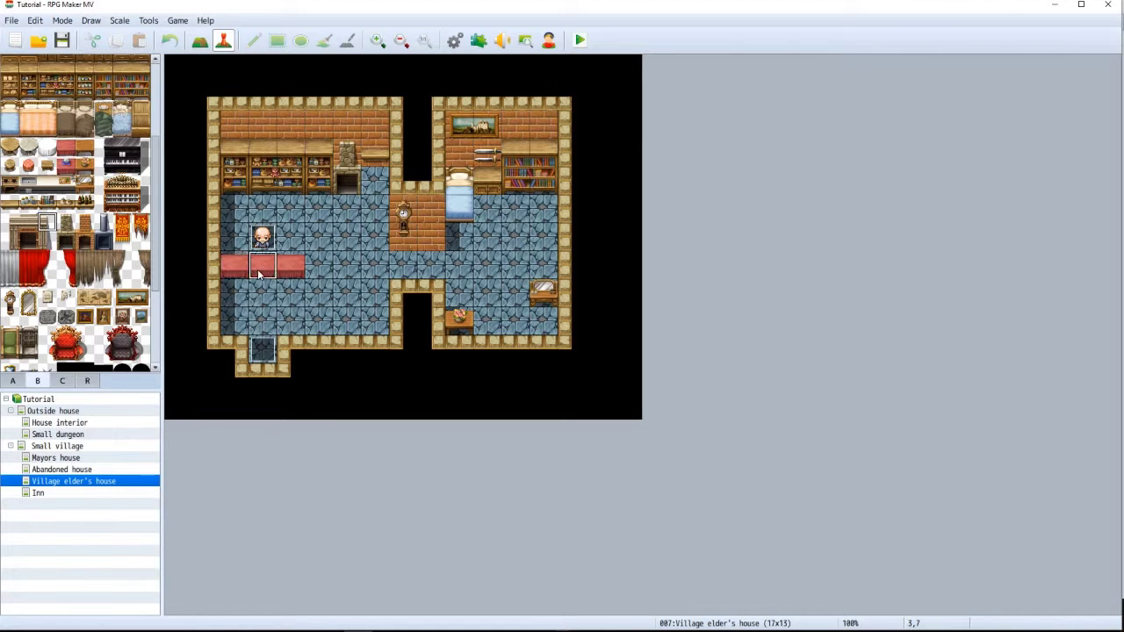
left_click(233, 269)
left_click(268, 260)
left_click(307, 274)
left_click(293, 273)
left_click(242, 262)
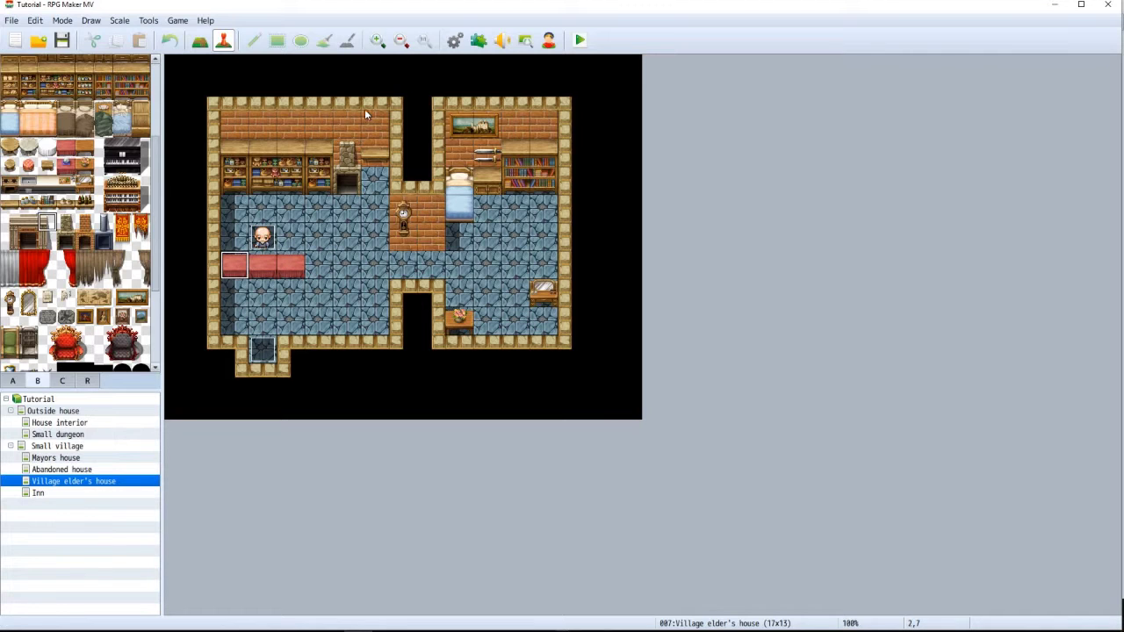
Toggle the Counter flag on the white-clothed table tile in set B of the Inside tileset, and save the database
left_click(455, 40)
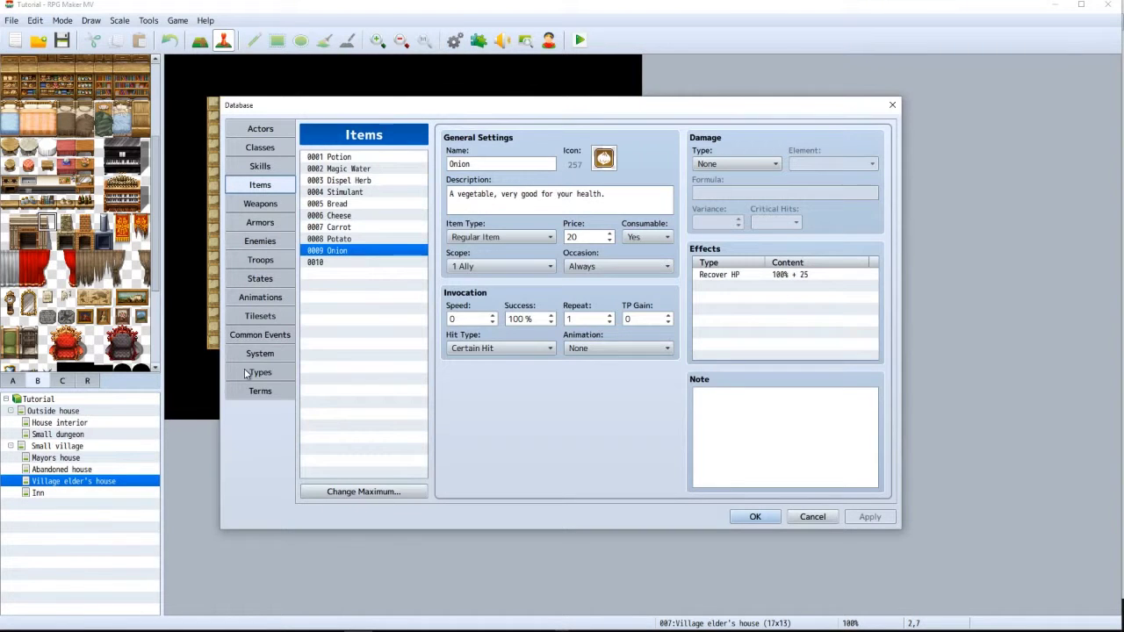
left_click(262, 318)
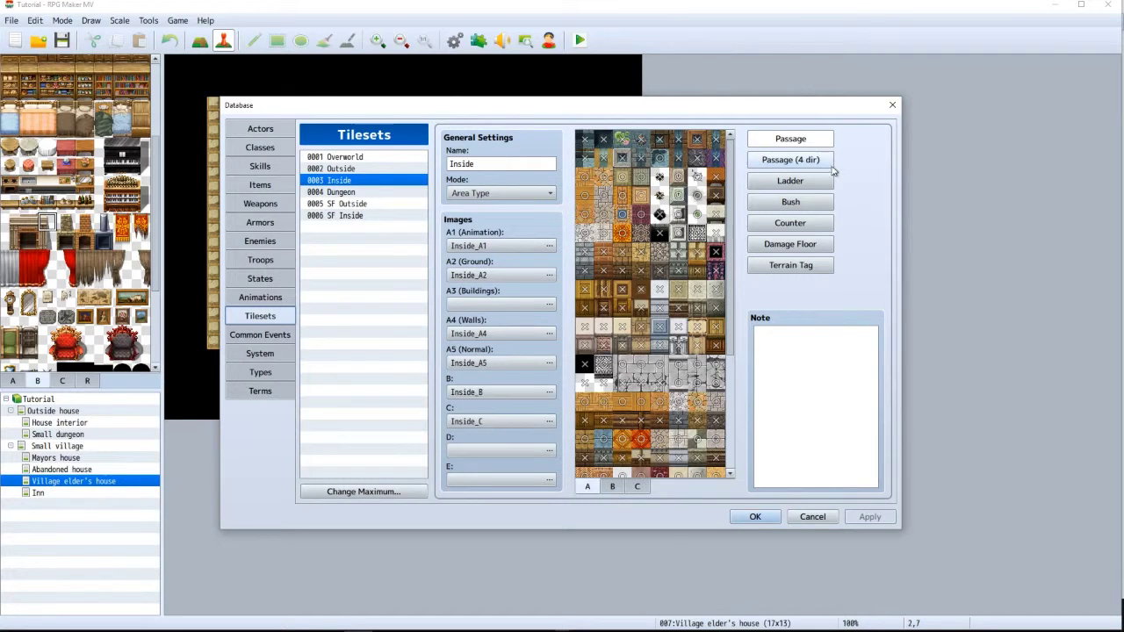
left_click(799, 225)
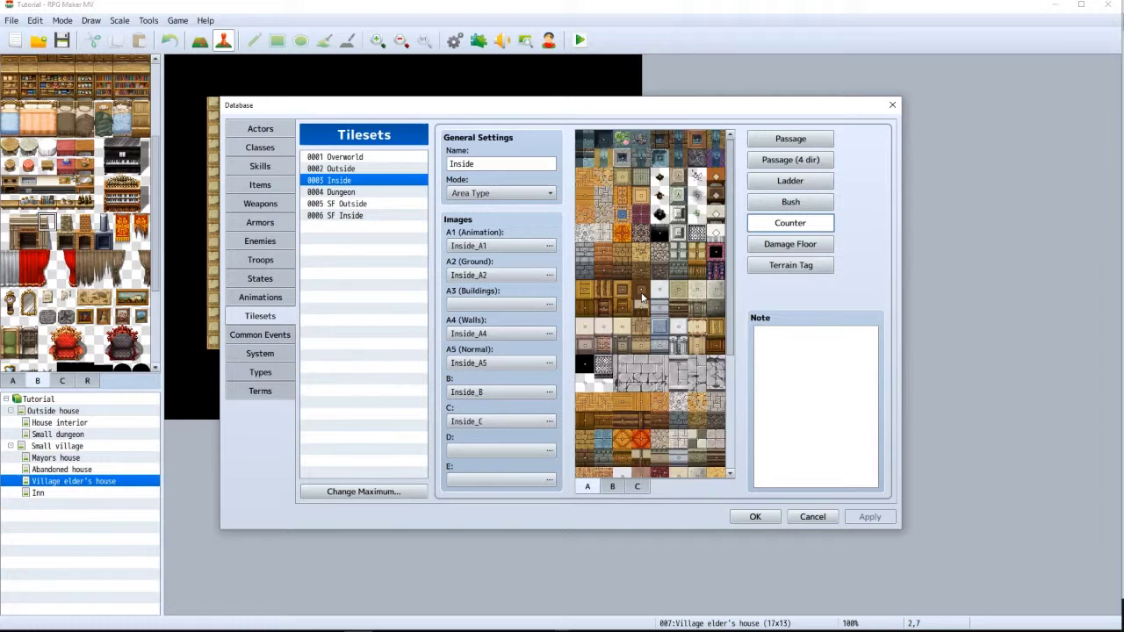
scroll(643, 298, "down", 5)
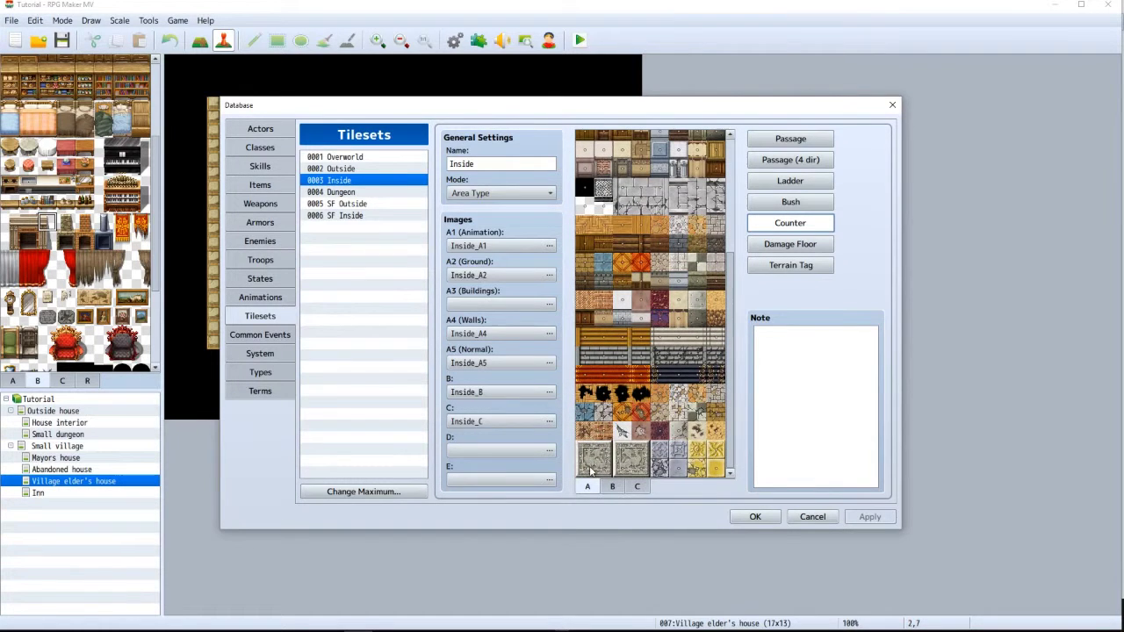
left_click(612, 487)
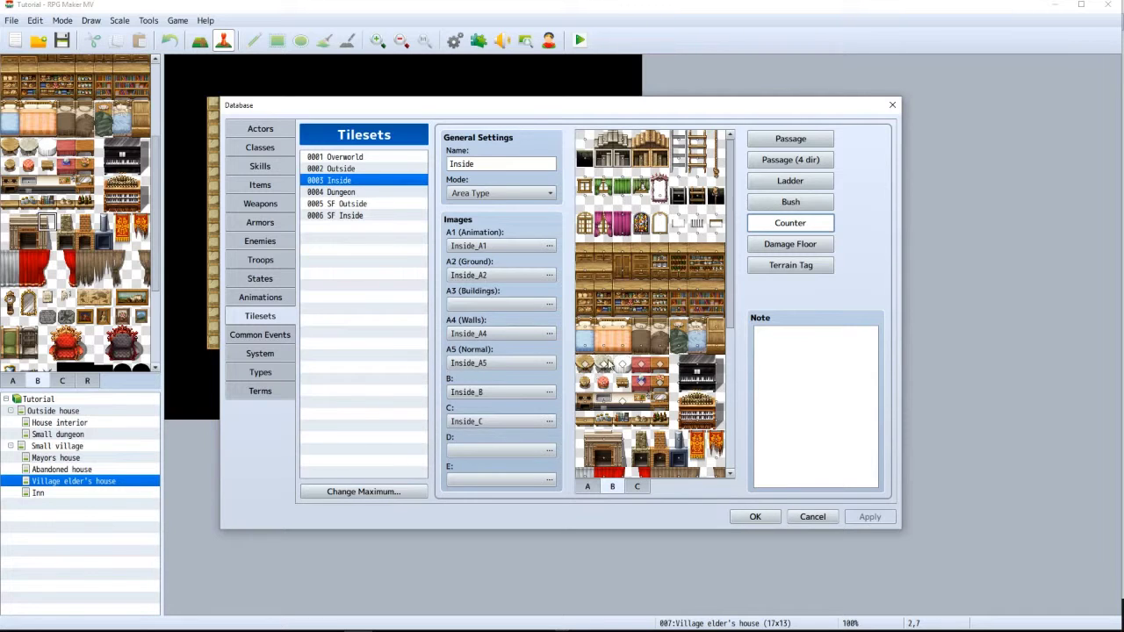
left_click(622, 367)
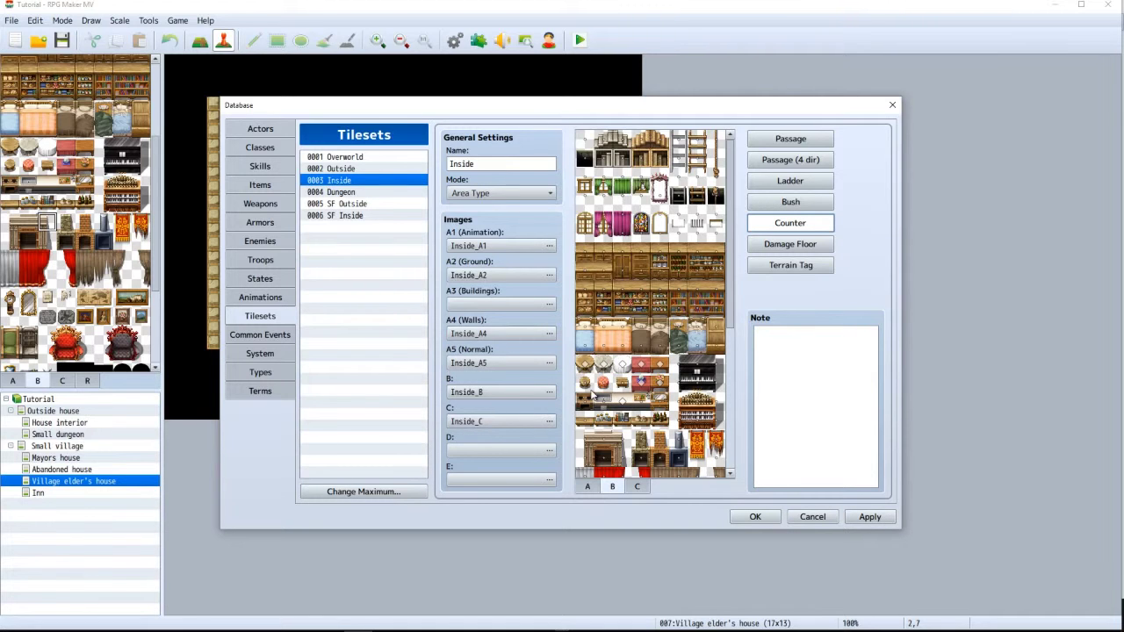
scroll(592, 396, "down", 1)
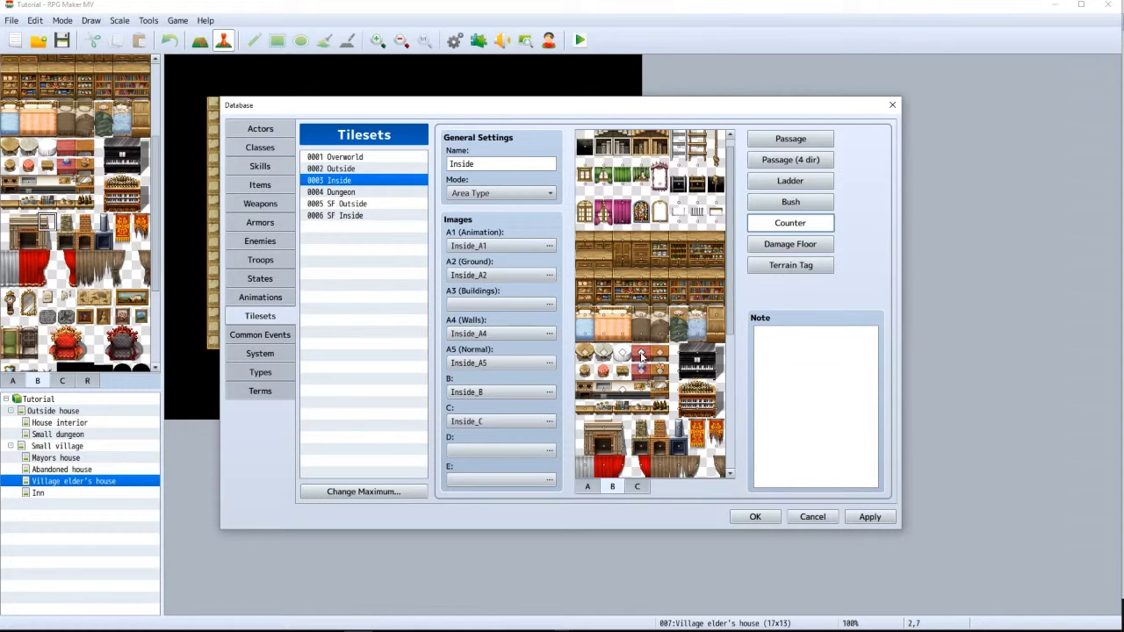
left_click(752, 520)
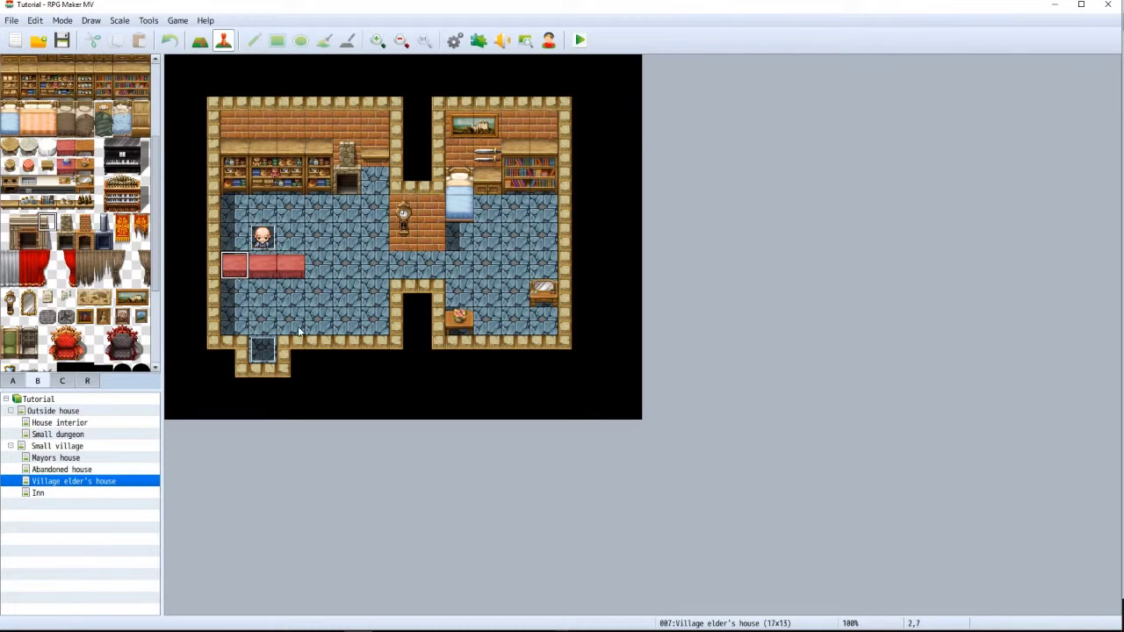
Start a conditional branch with an Else branch in the Shopkeeper event behind the counter
left_click(269, 242)
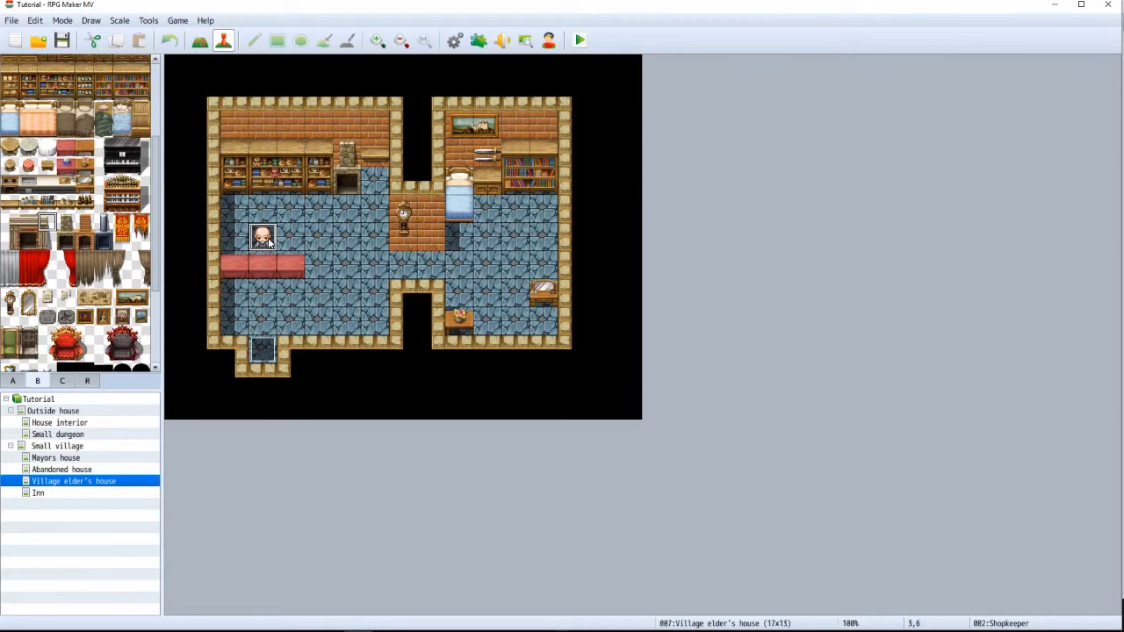
double_click(269, 242)
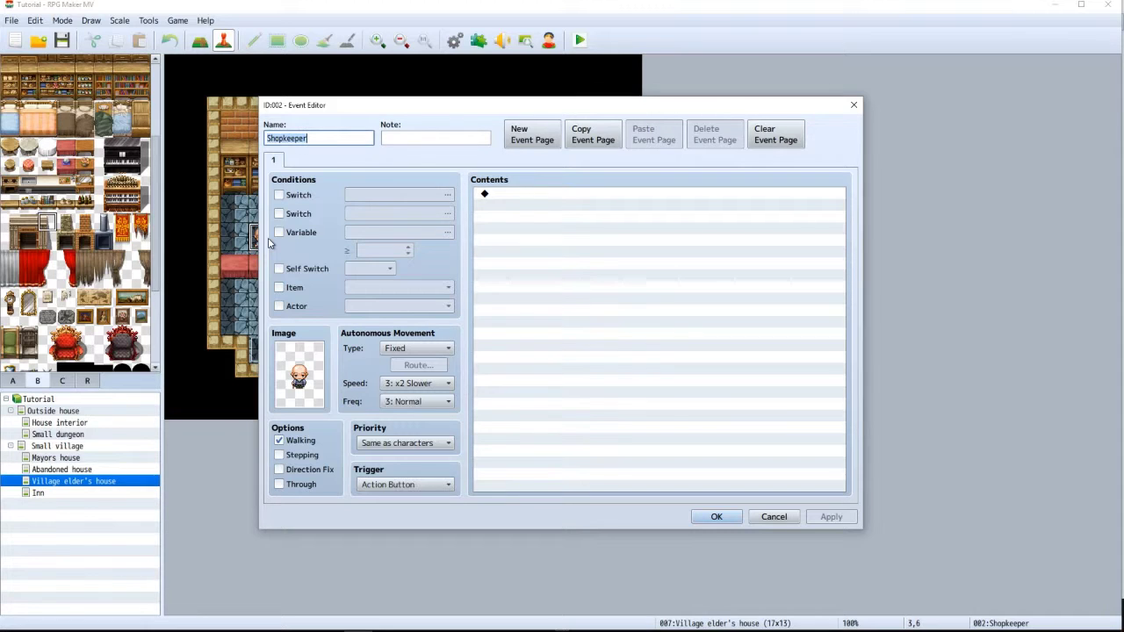
left_click(499, 198)
double_click(498, 199)
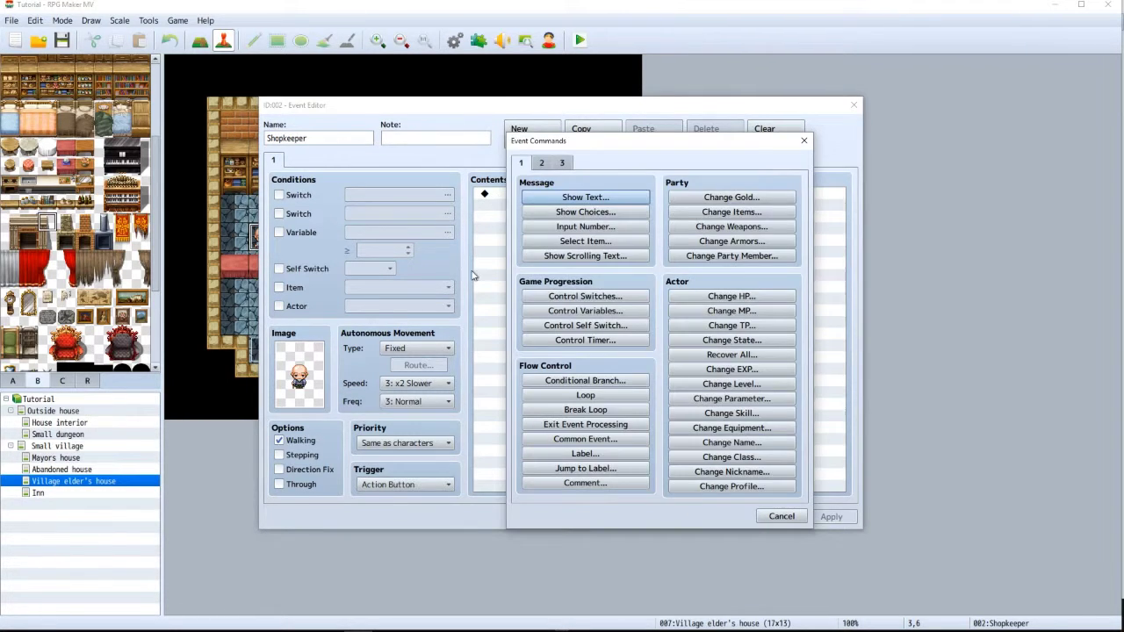
left_click(585, 380)
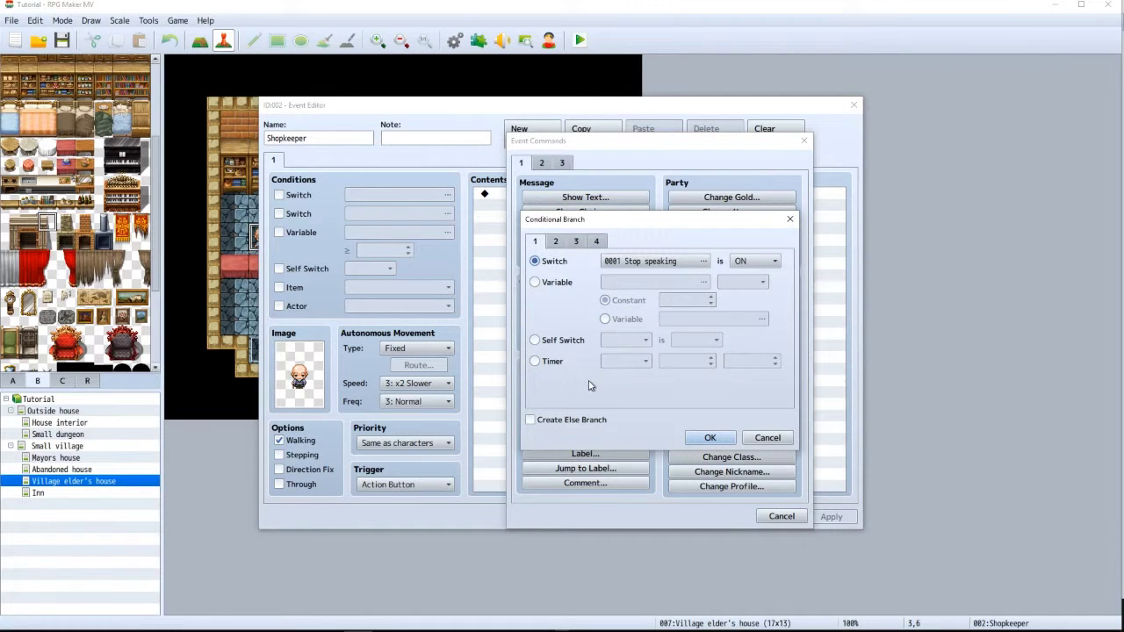
left_click(546, 422)
Try the condition that actor Lazygamer is in the party, and browse the enemy, character, gold and item condition options
left_click(556, 242)
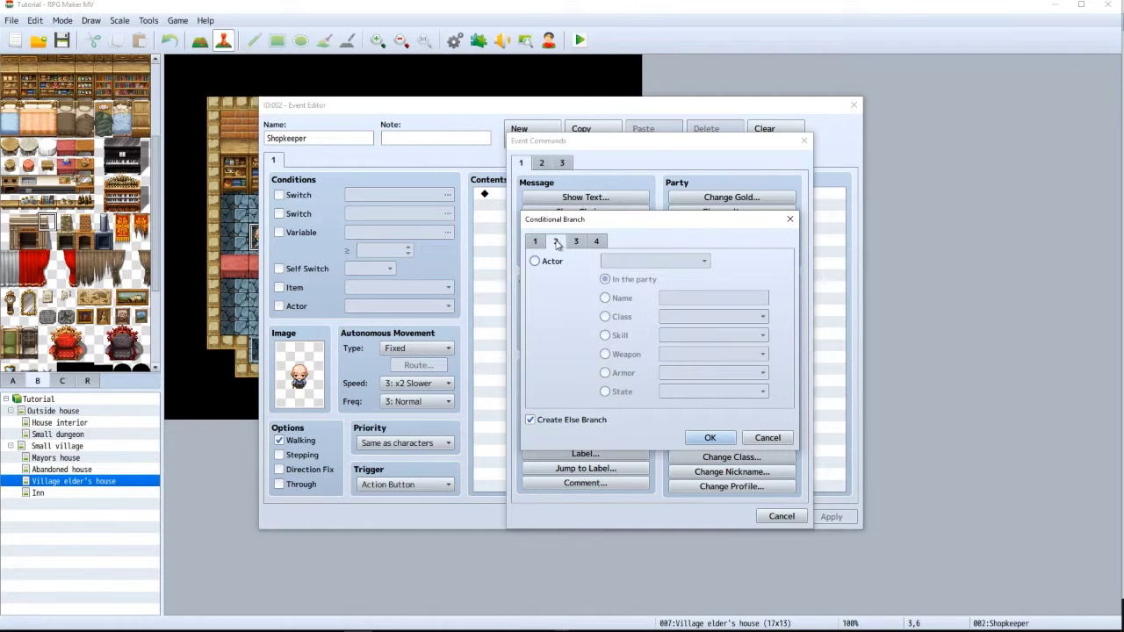
left_click(553, 265)
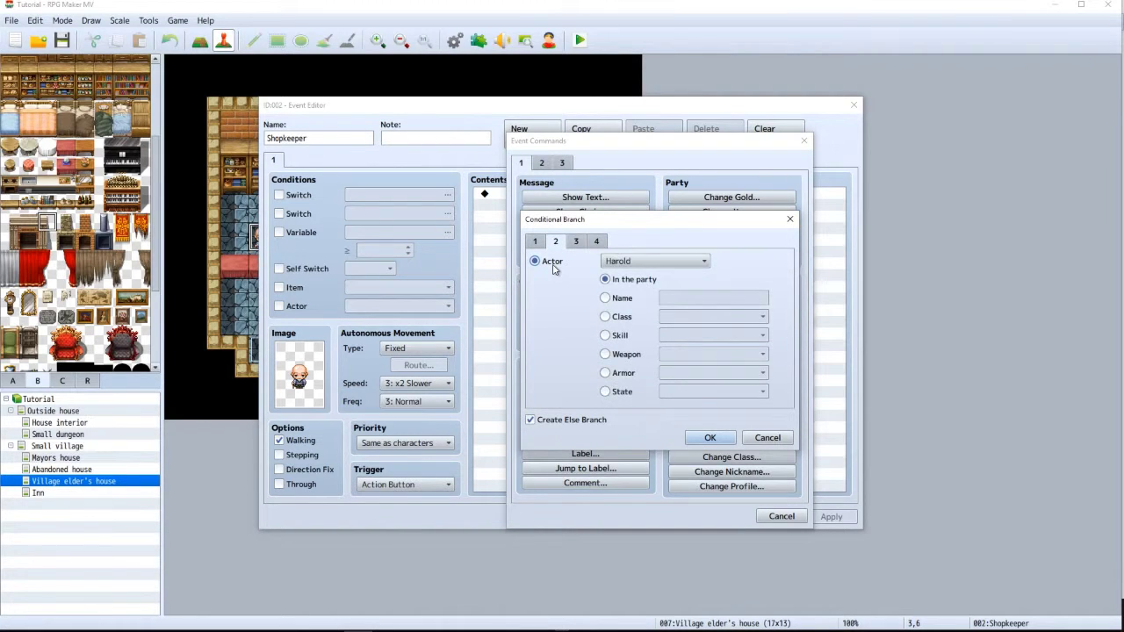
left_click(645, 262)
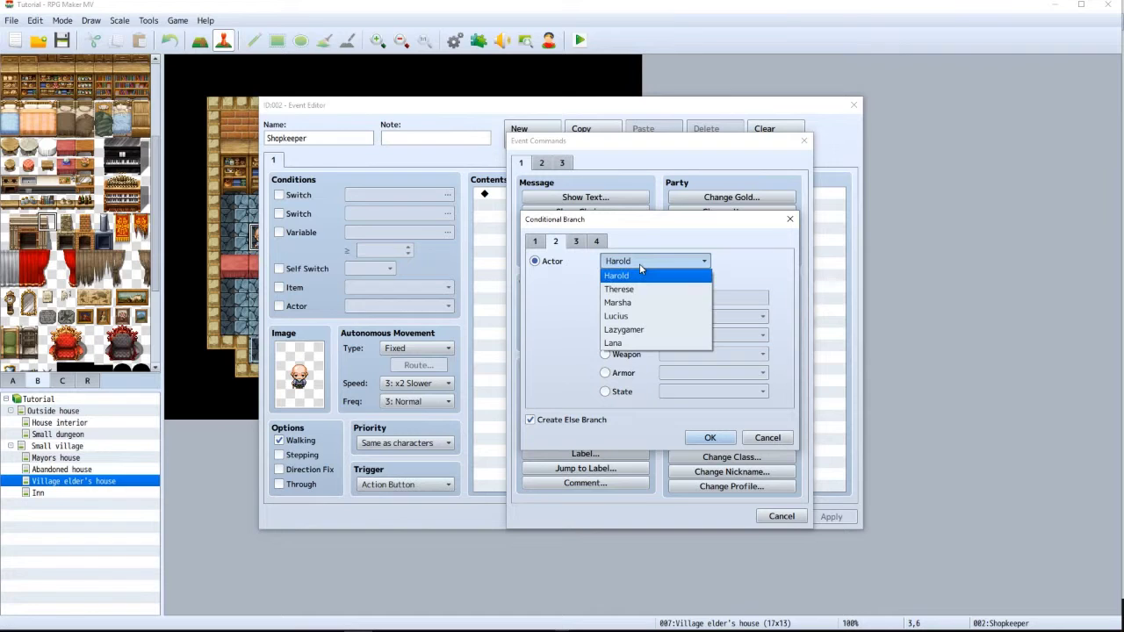
left_click(628, 330)
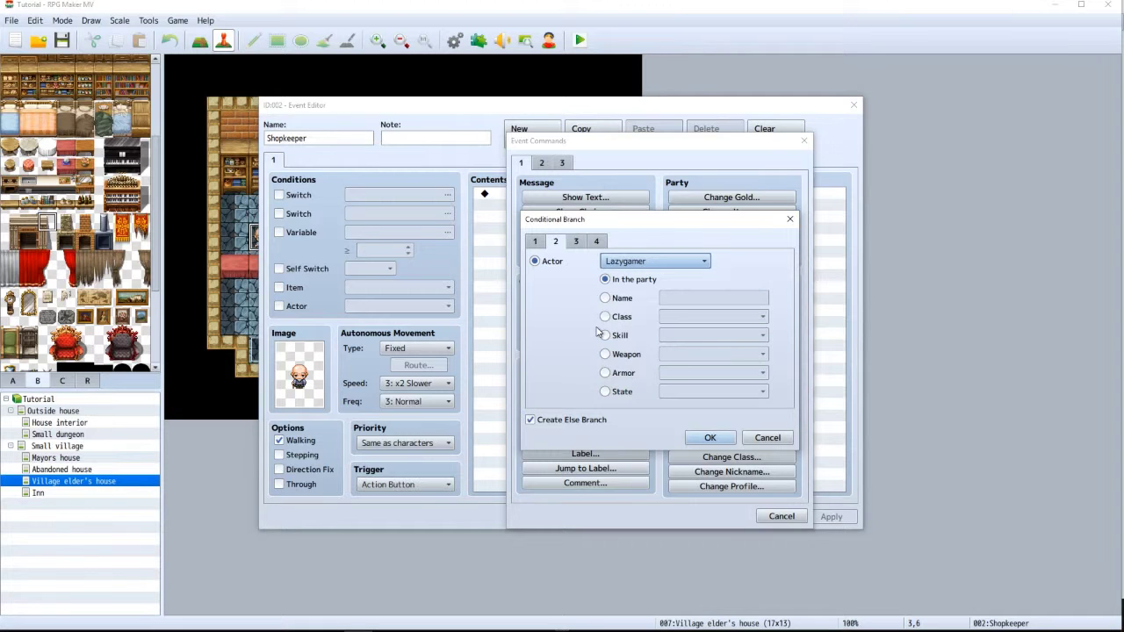
left_click(575, 242)
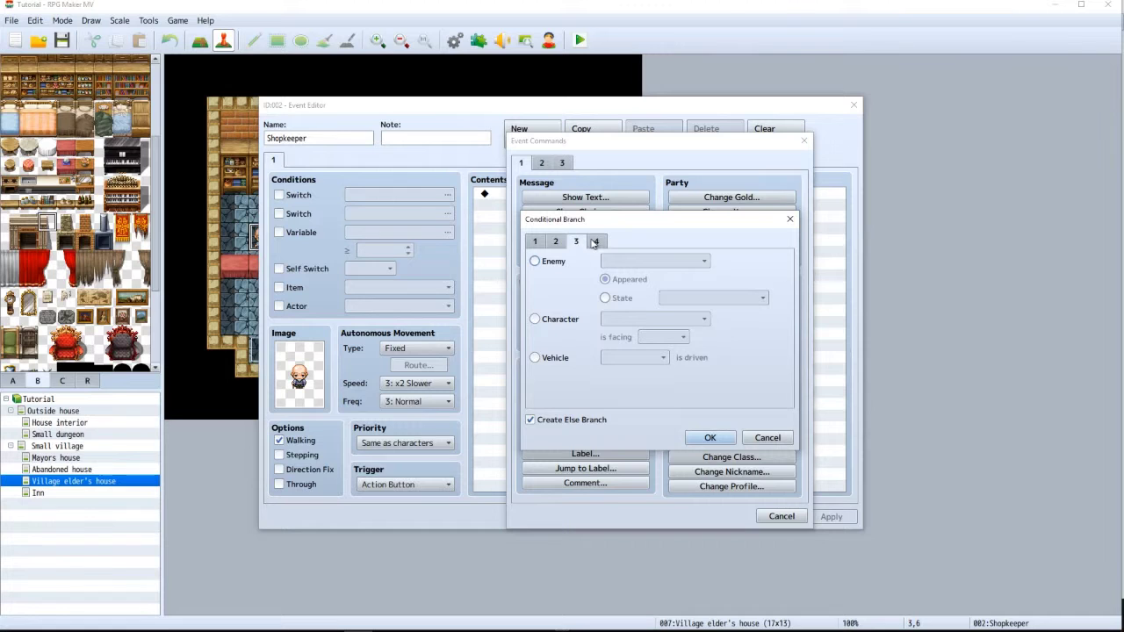
left_click(596, 242)
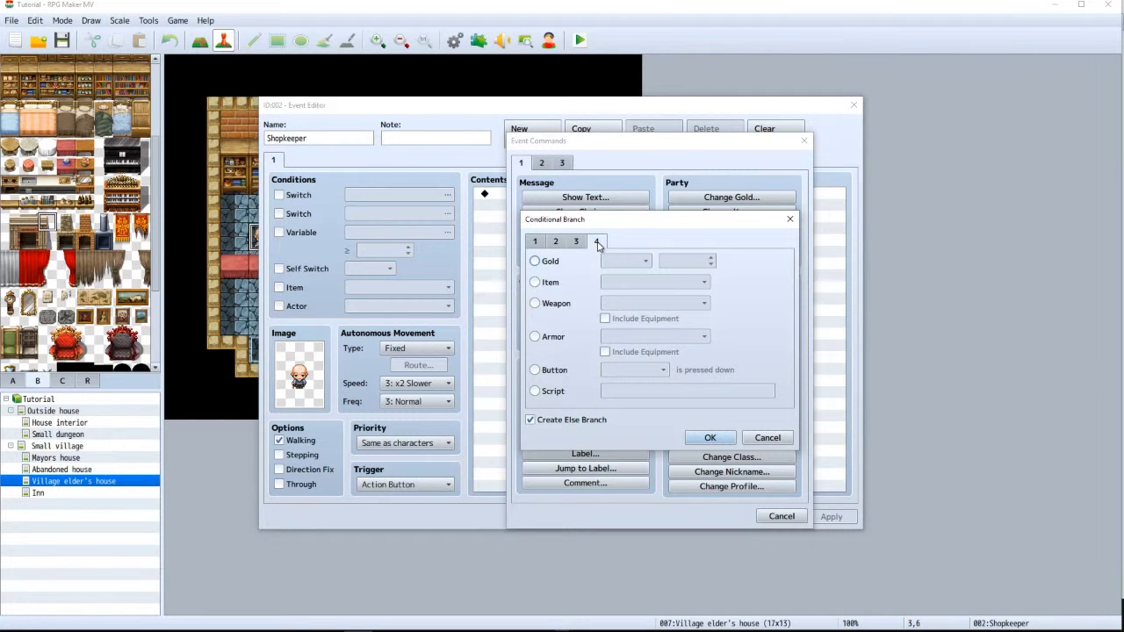
Set the branch condition to the Player character facing Left and add the branch to the Shopkeeper event
left_click(574, 242)
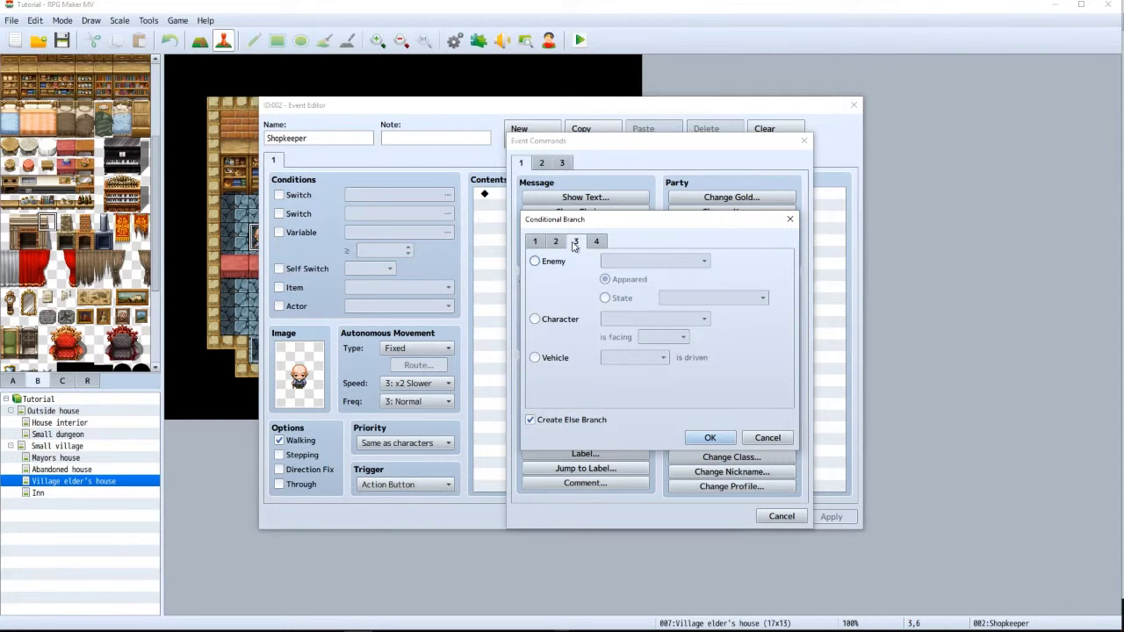
left_click(535, 319)
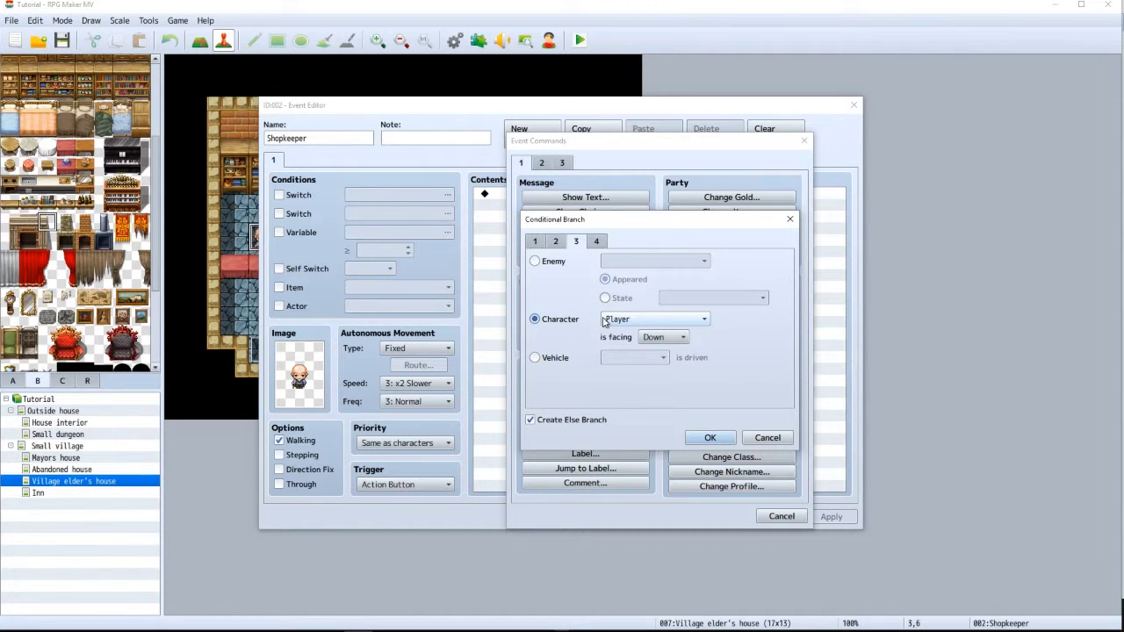
left_click(676, 338)
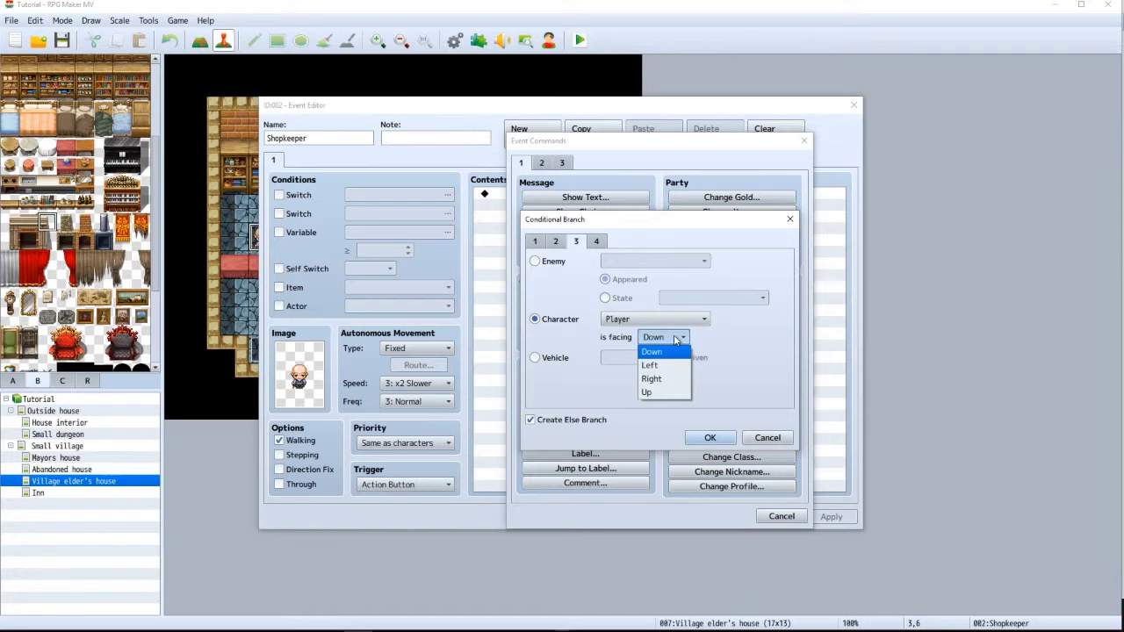
left_click(654, 365)
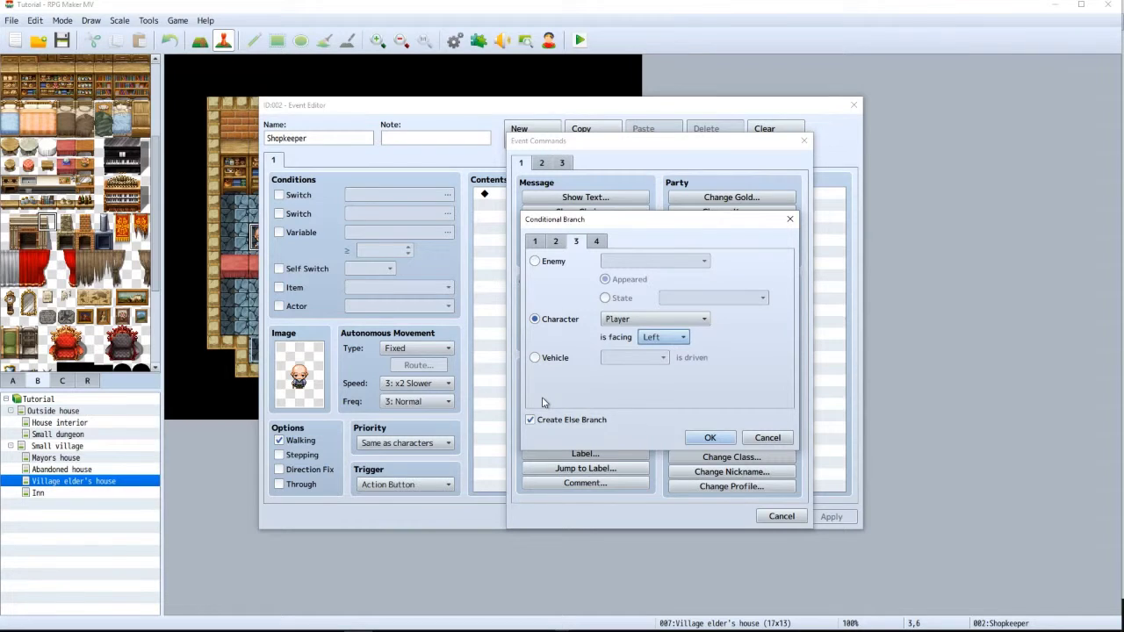
left_click(713, 438)
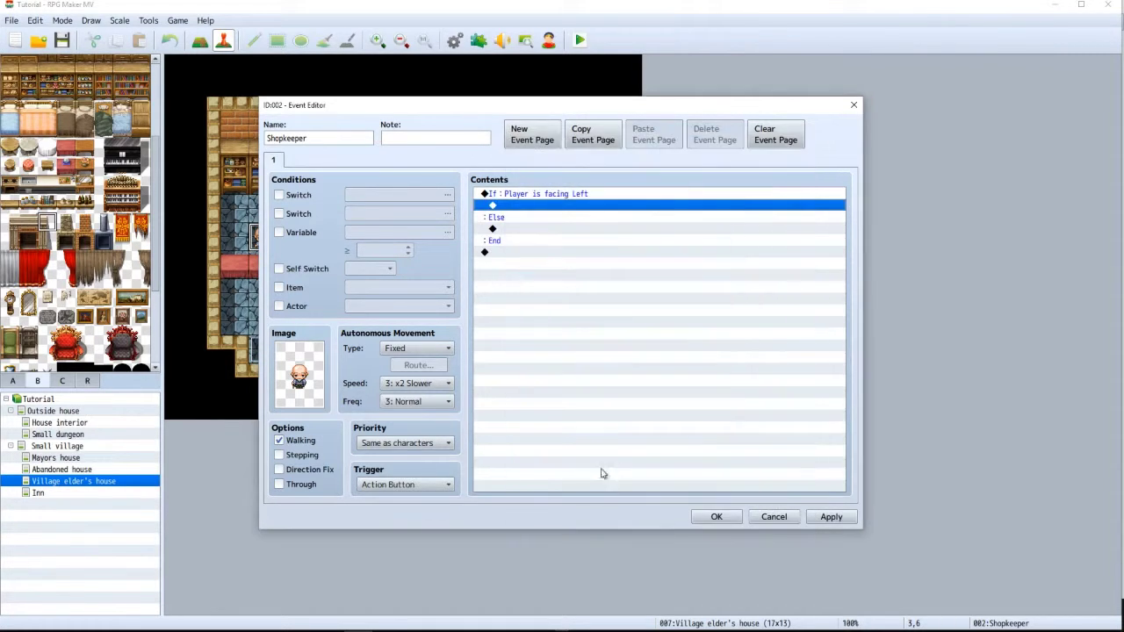
double_click(494, 253)
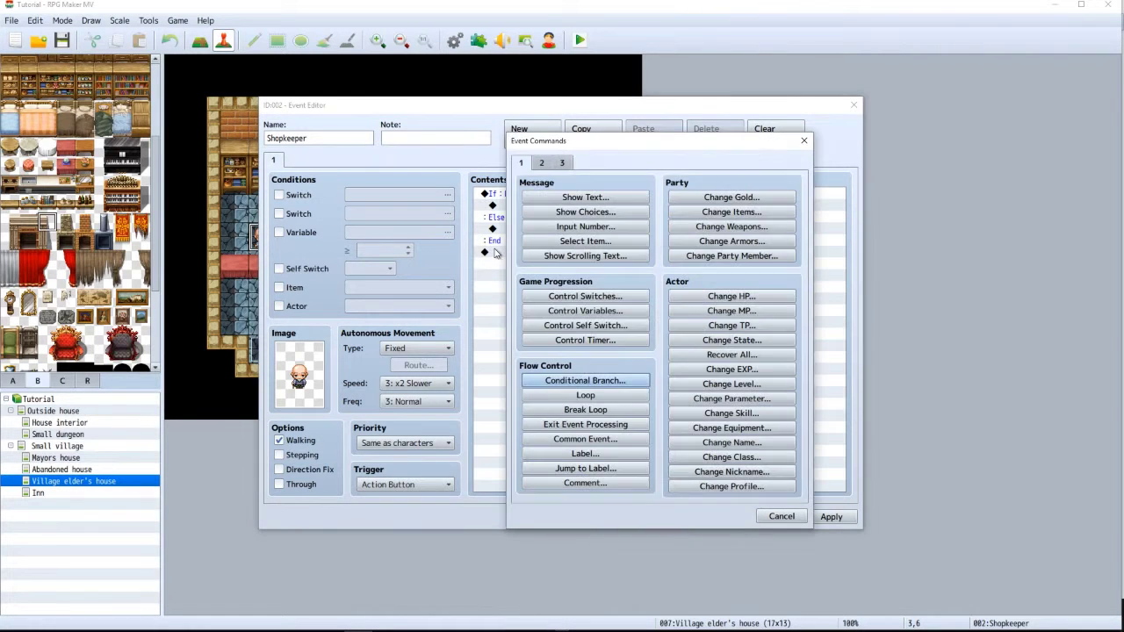
left_click(562, 381)
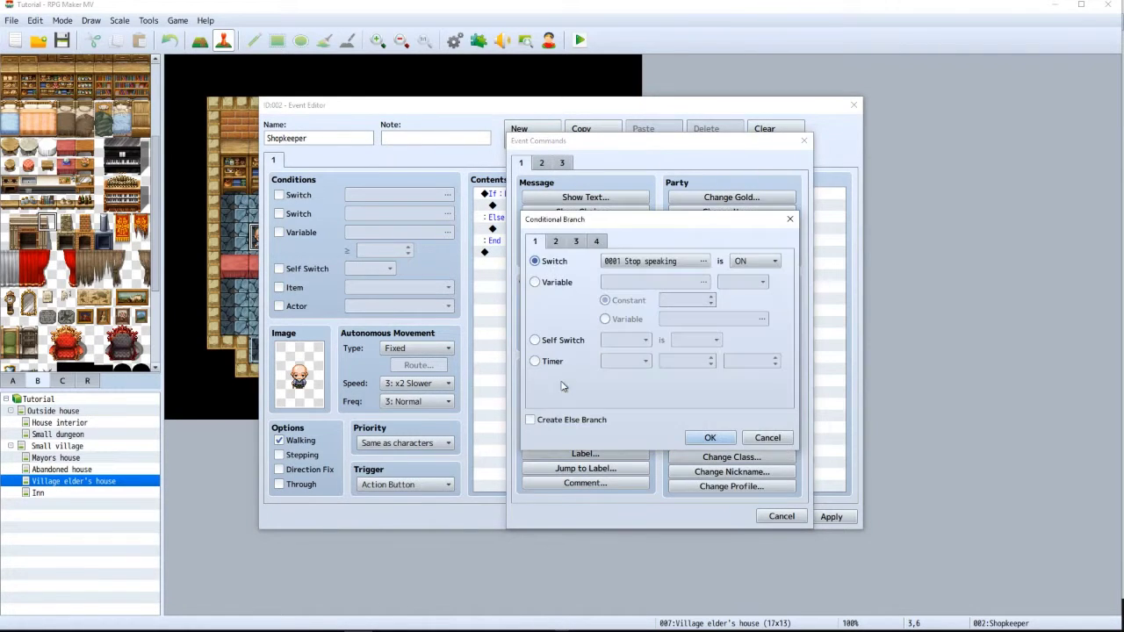
left_click(574, 245)
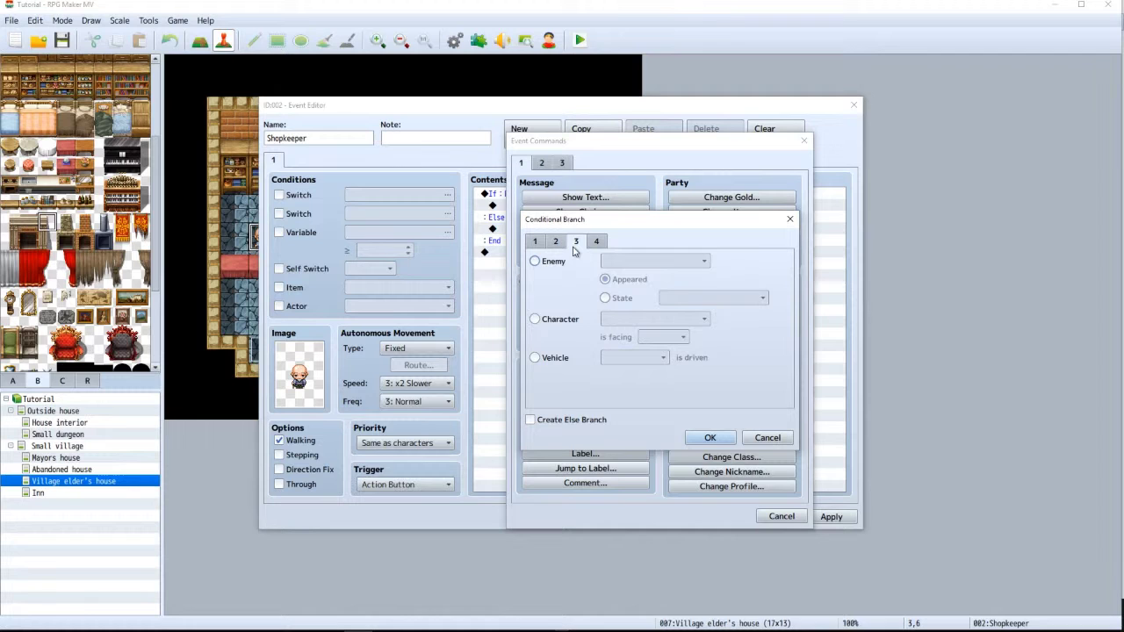
left_click(560, 321)
left_click(656, 337)
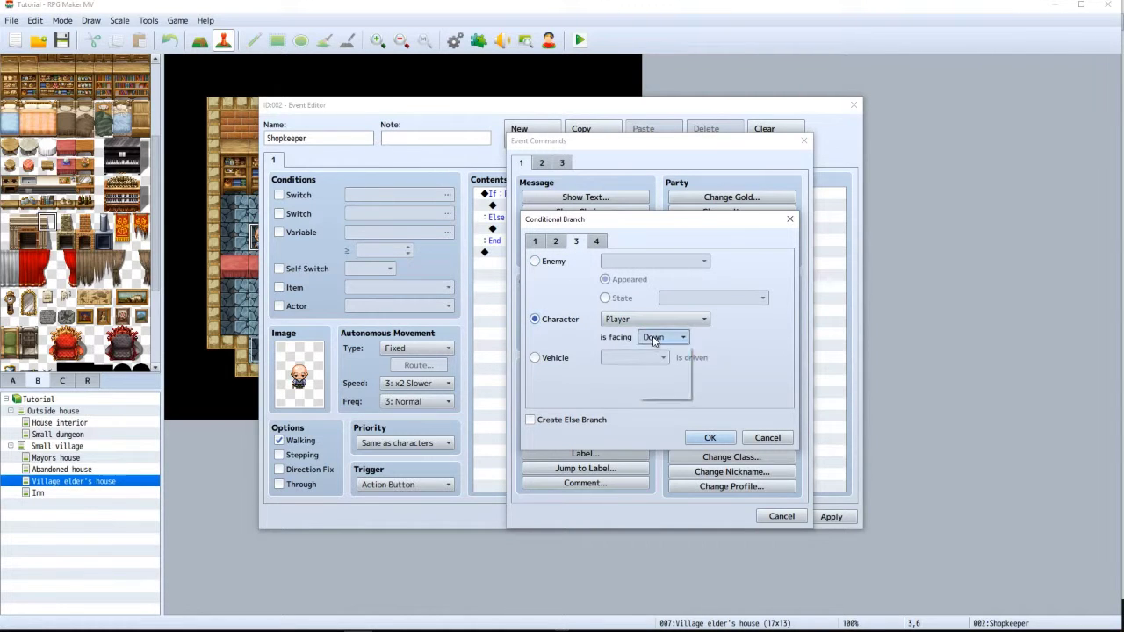
left_click(767, 437)
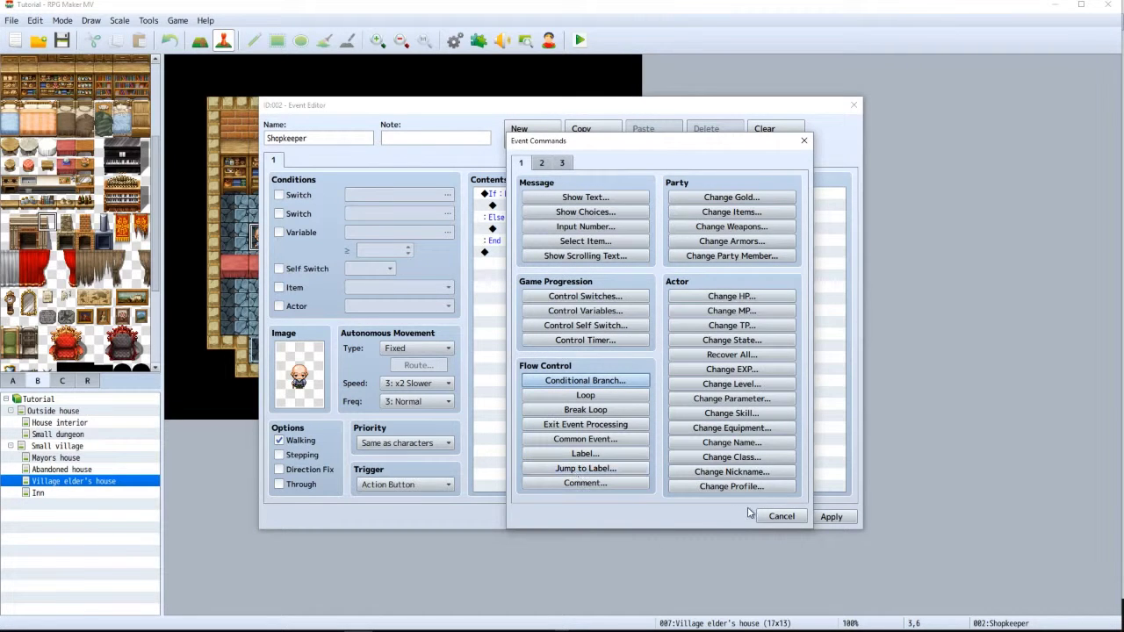
left_click(784, 518)
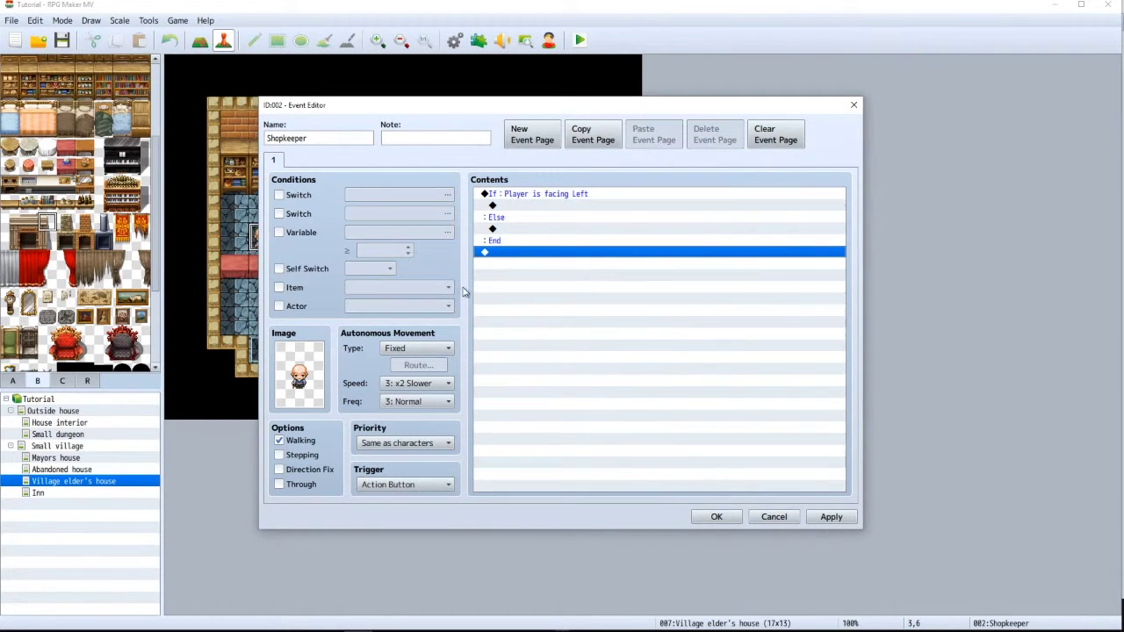
Switch to Notepad++ and copy the shop owner's line "Hey, stand in front of the counter will ya!" with its name tag from Tutorial copypaste.txt
left_click(543, 208)
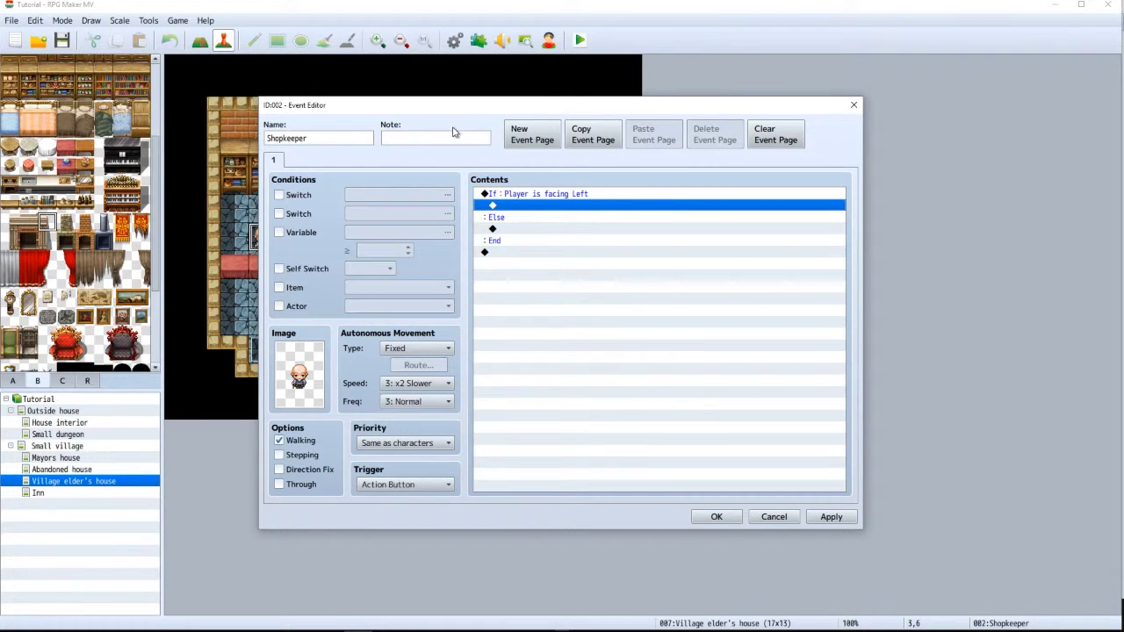
left_click_drag(452, 106, 593, 116)
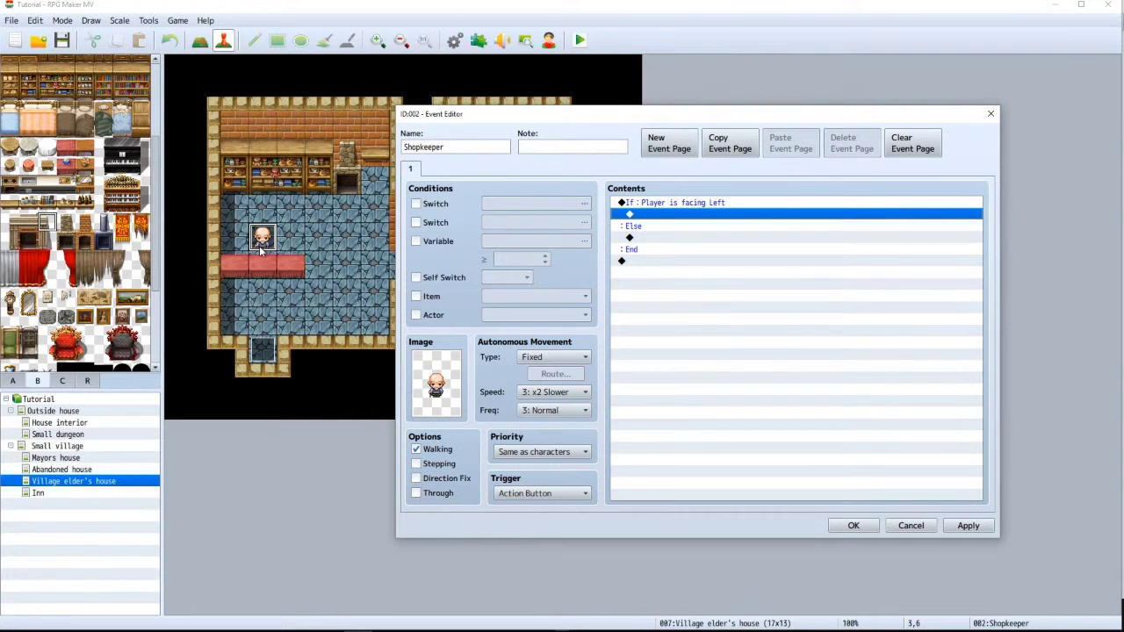
key("alt+Tab")
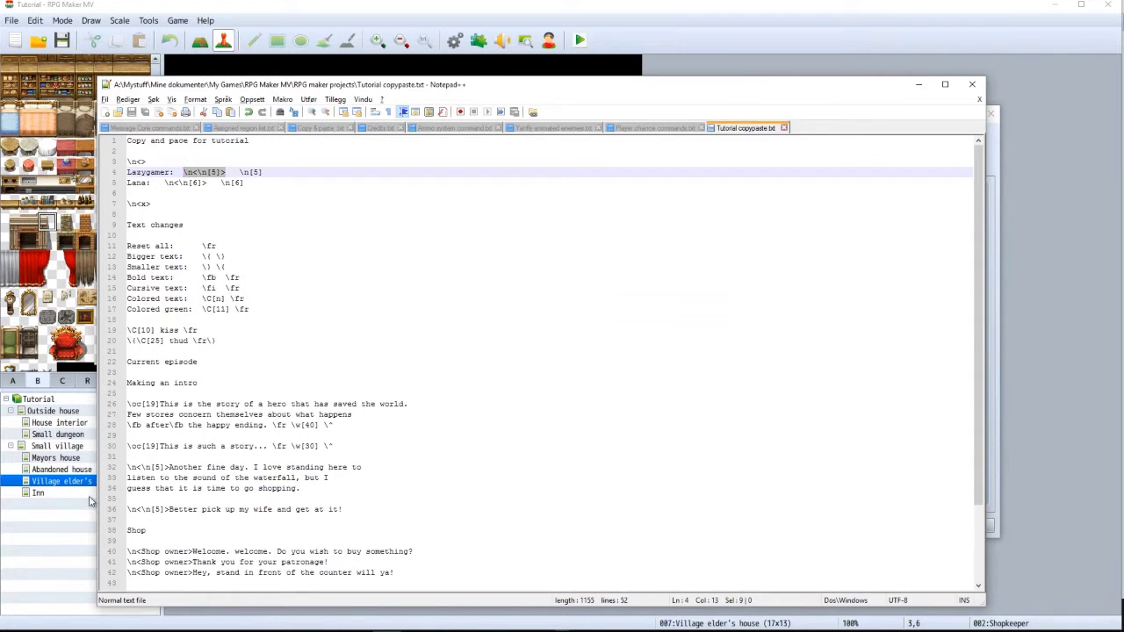
scroll(237, 481, "down", 3)
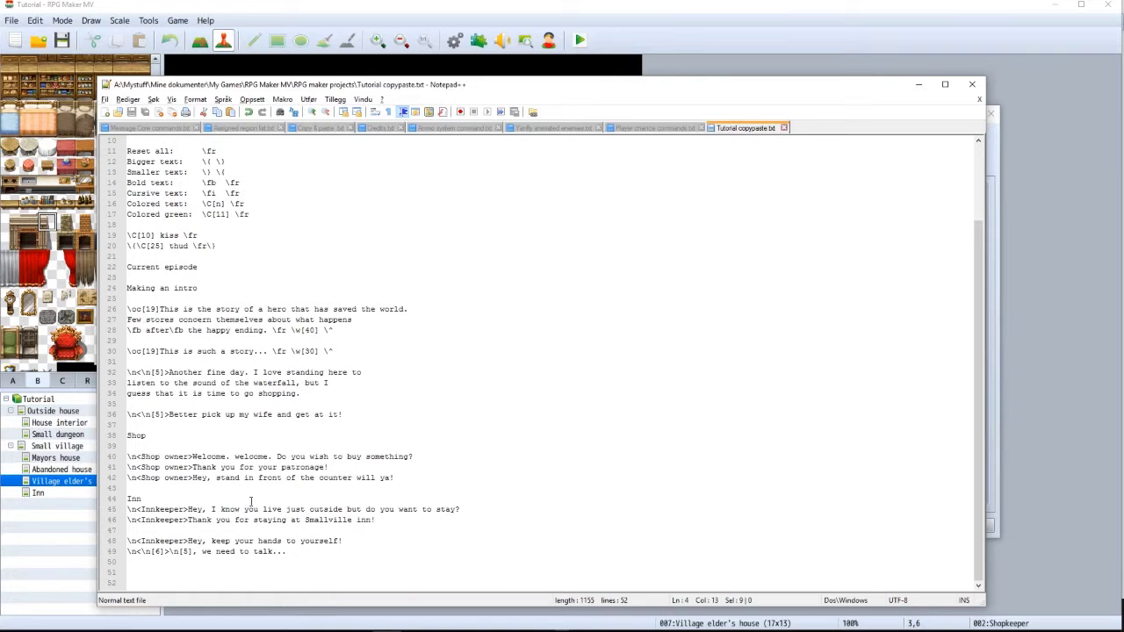
left_click_drag(397, 479, 106, 476)
key("ctrl+c")
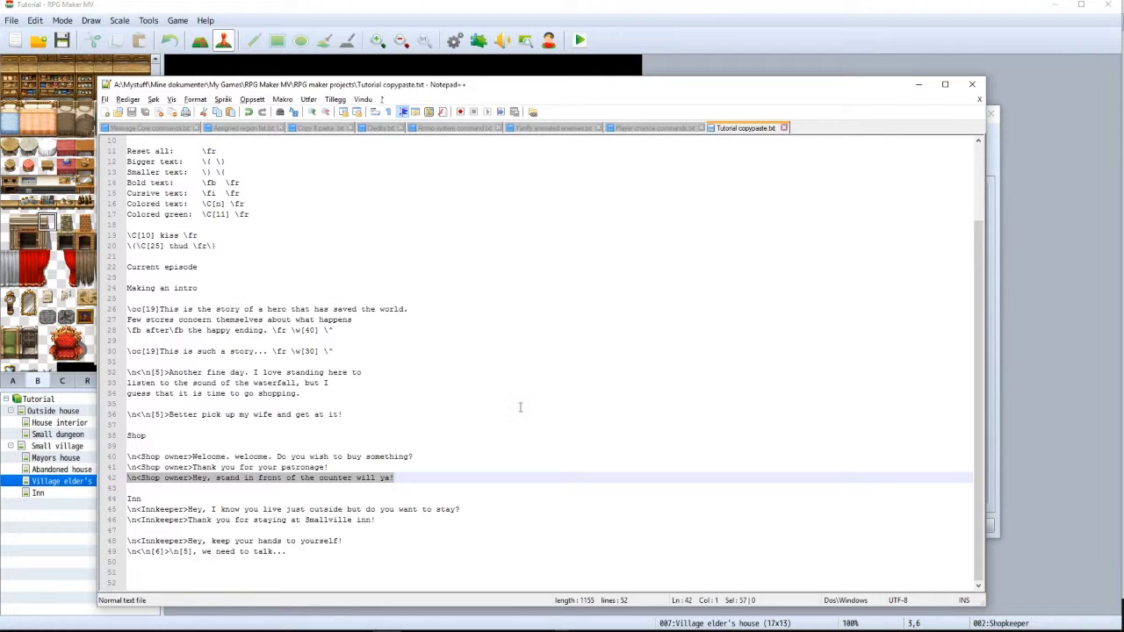
key("alt+Tab")
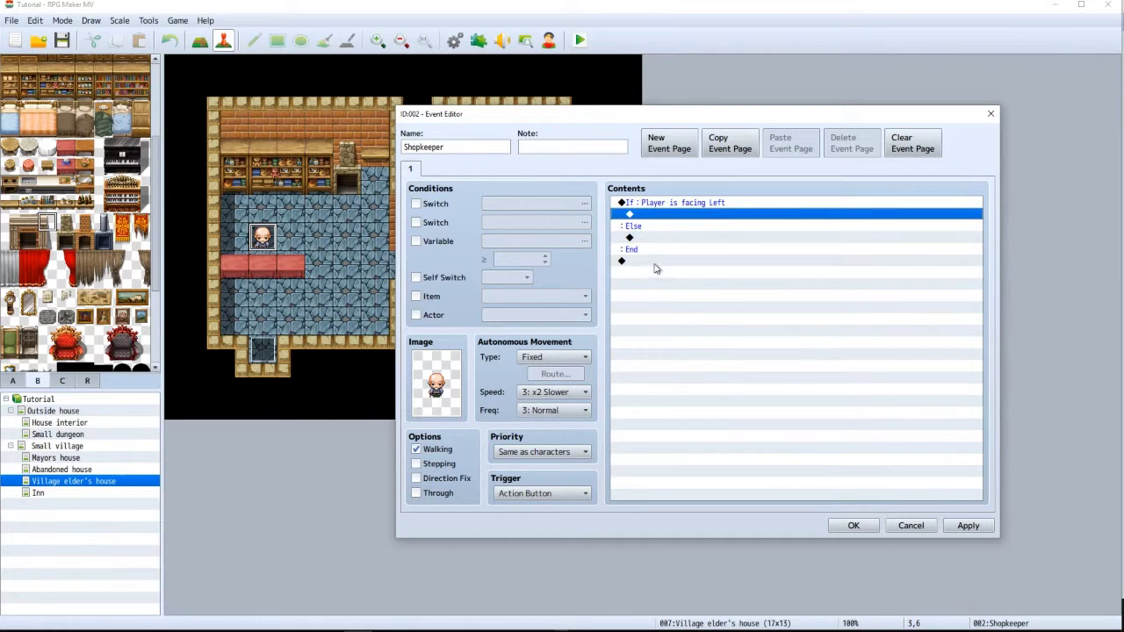
Start a Show Text command in the facing Left branch, using the bald, grey-bearded man's face from People1
double_click(660, 214)
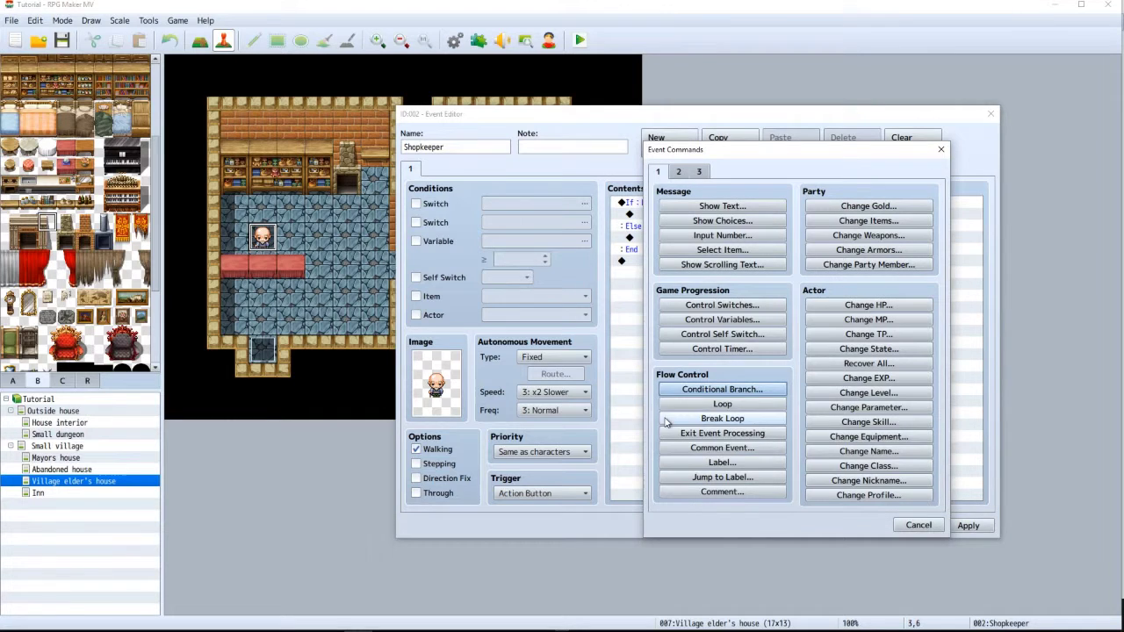
left_click(710, 207)
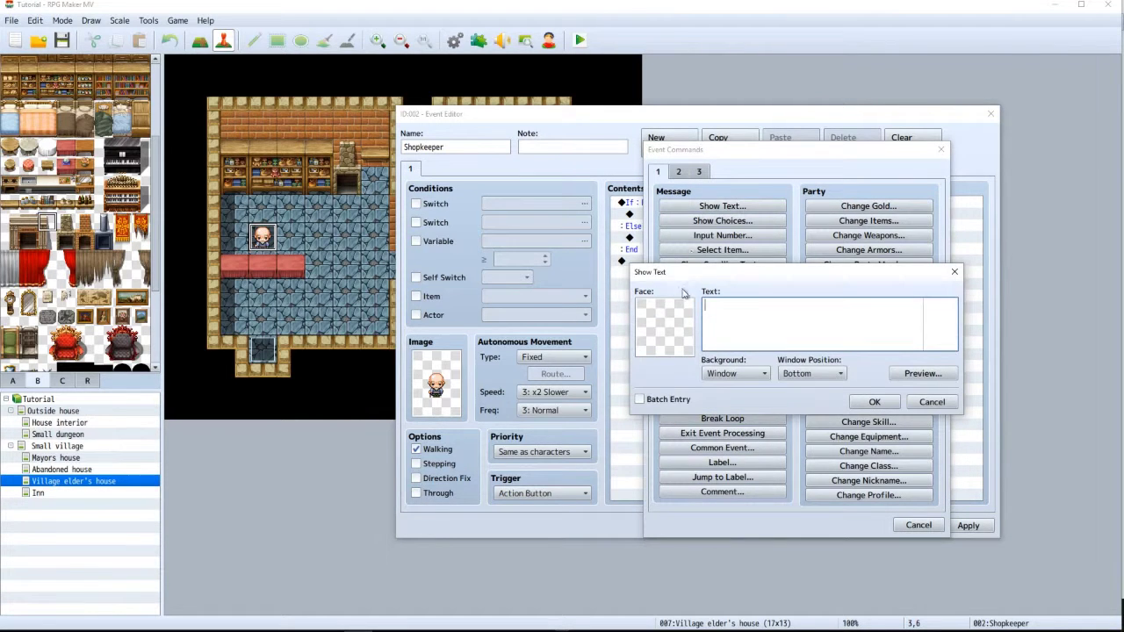
double_click(663, 334)
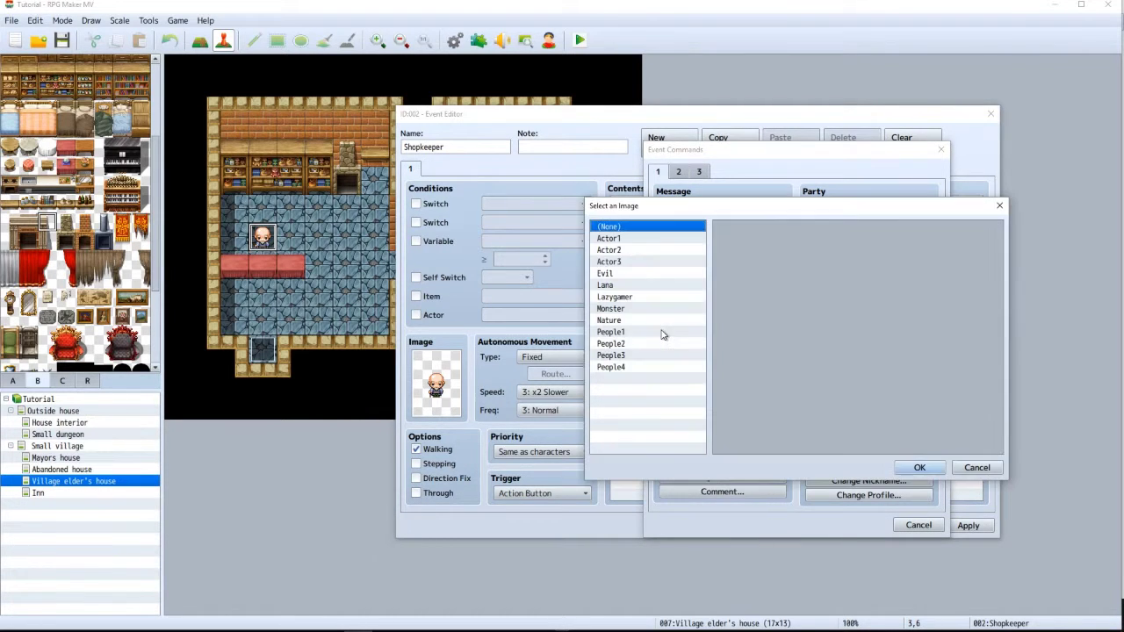
left_click(617, 239)
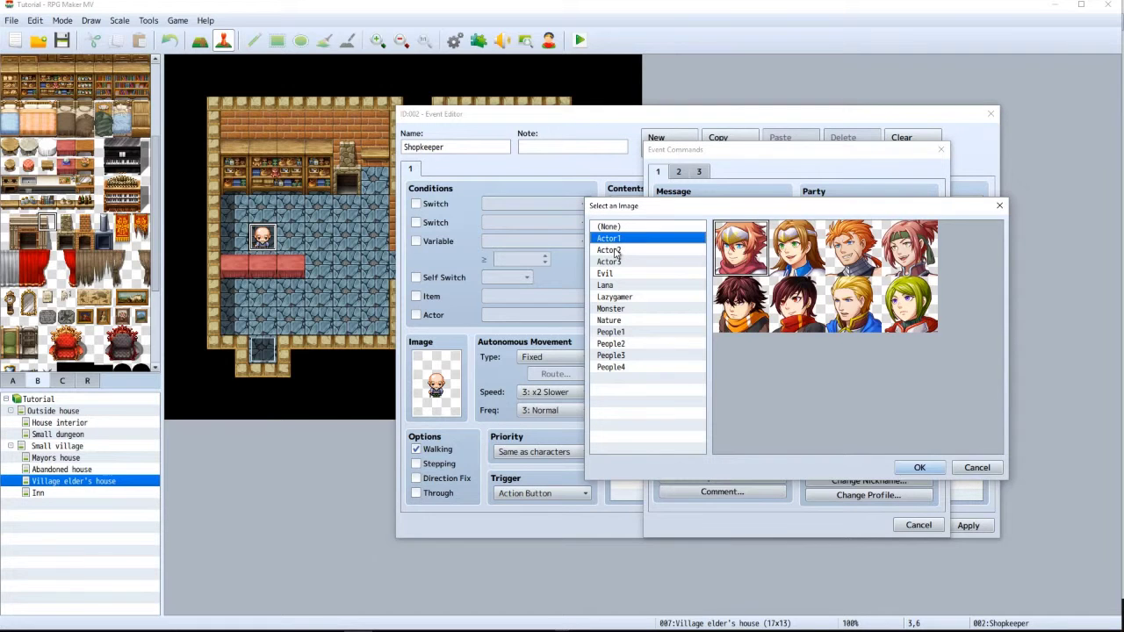
left_click(614, 251)
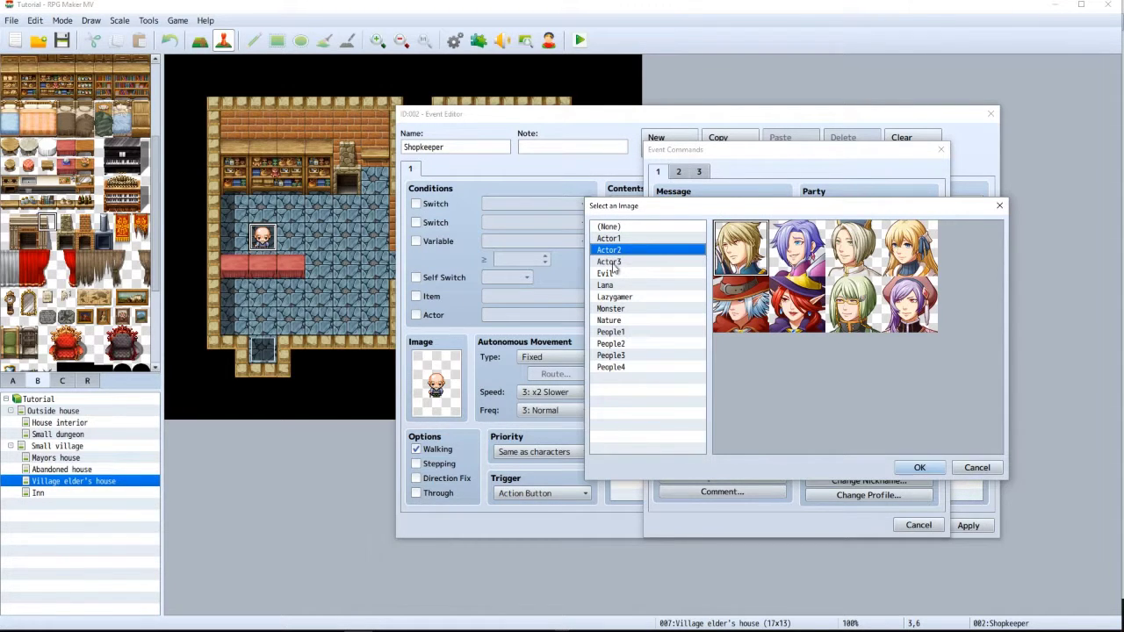
left_click(614, 263)
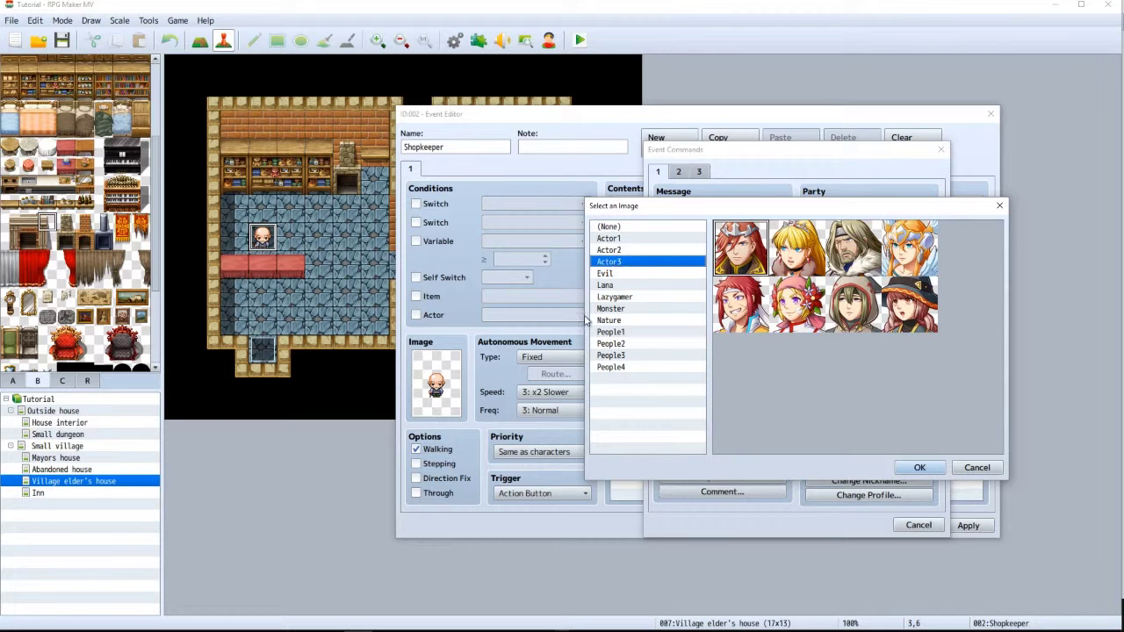
left_click(602, 333)
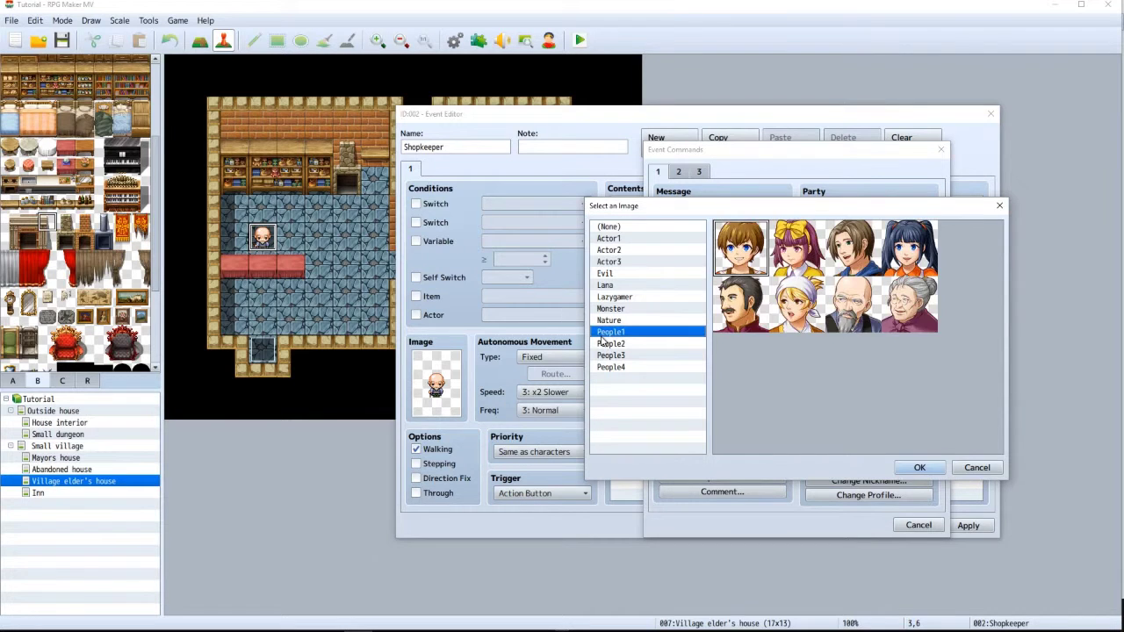
left_click(832, 301)
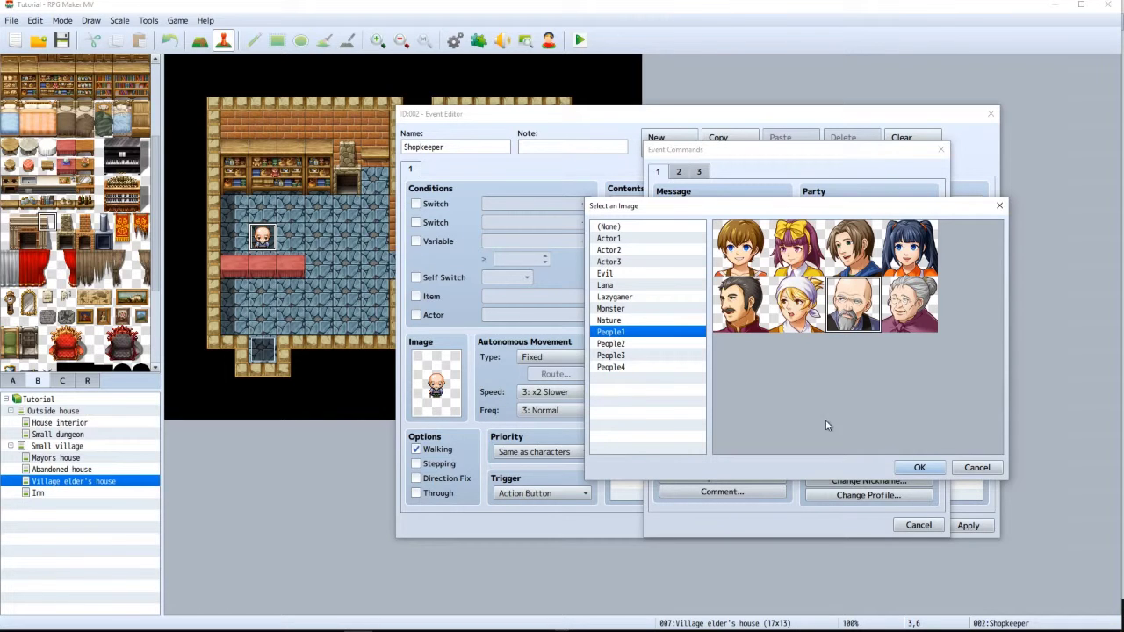
left_click(917, 467)
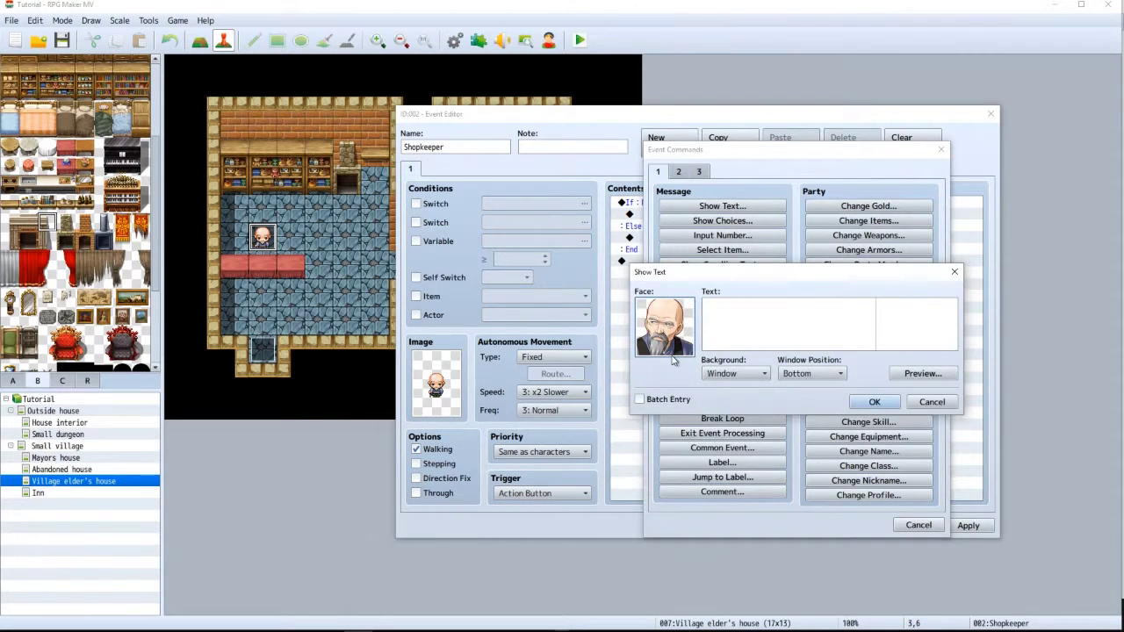
Paste the copied shop owner line as the message, wrap "will ya!" onto a second line, and add the text to the event
left_click(722, 325)
key("ctrl+v")
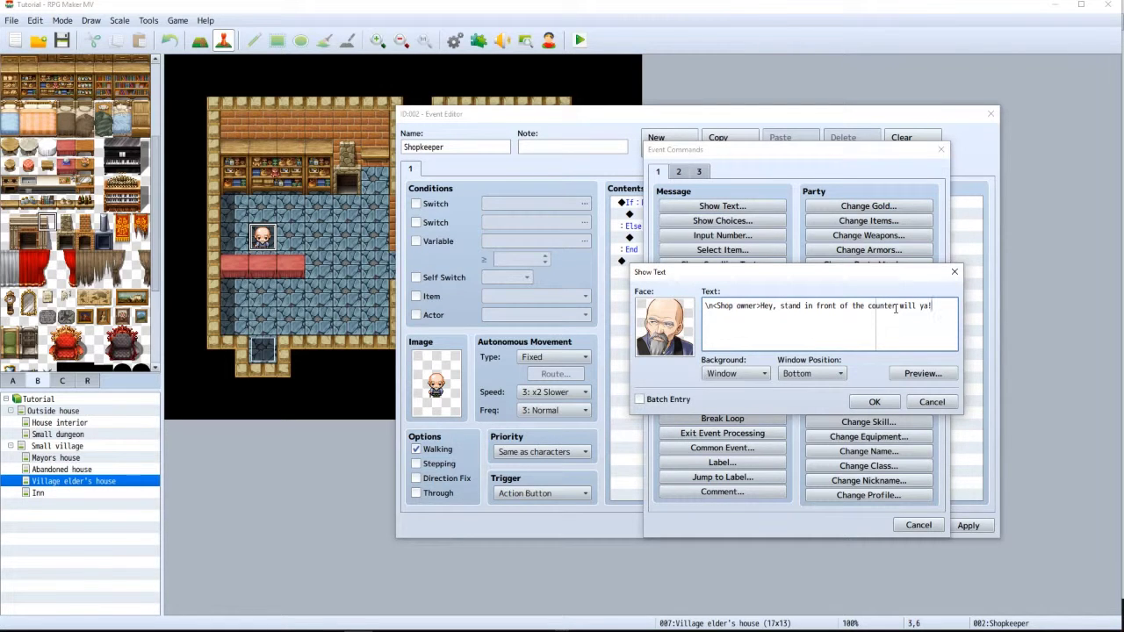
mouse_move(895, 308)
key("Return")
key("Delete")
left_click(869, 402)
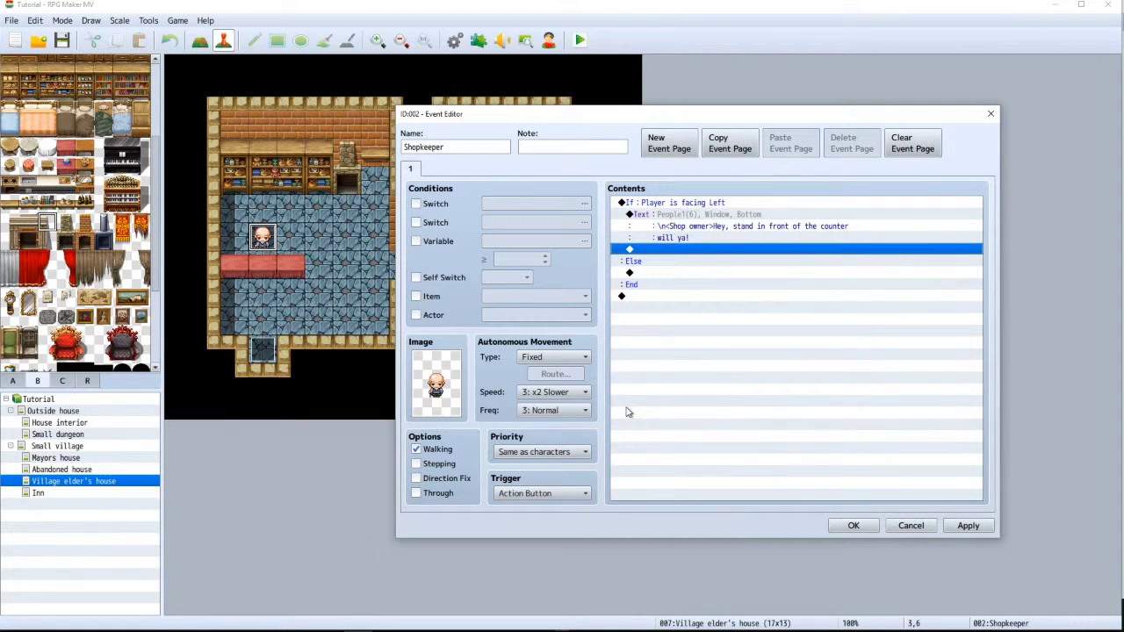
Move the shop owner's message from the If branch to the Else branch
left_click(649, 275)
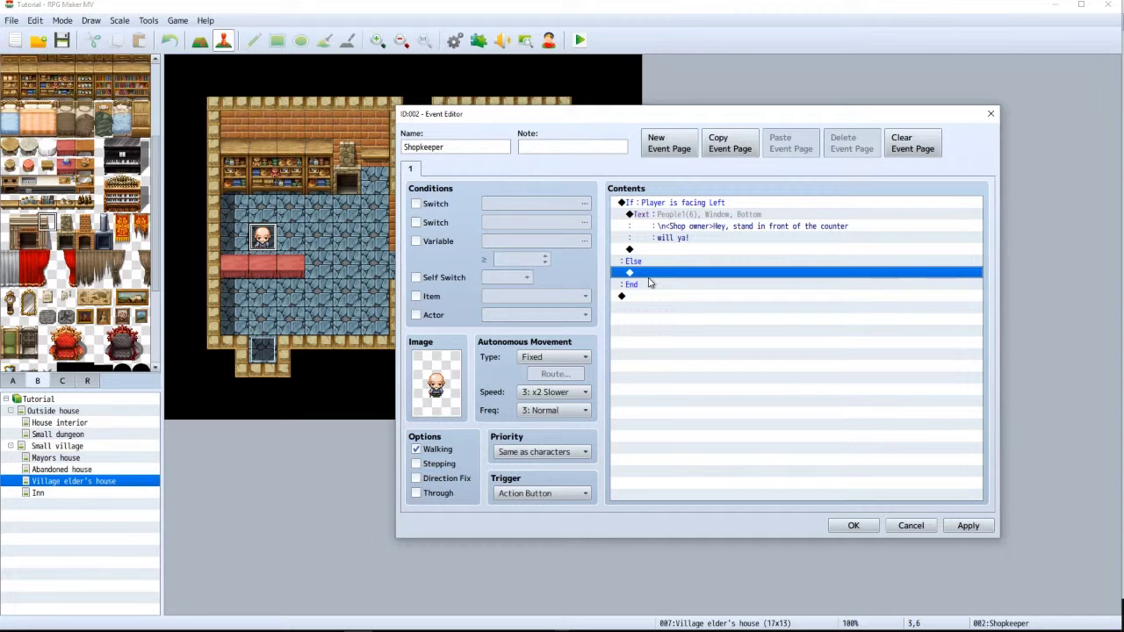
left_click(660, 221)
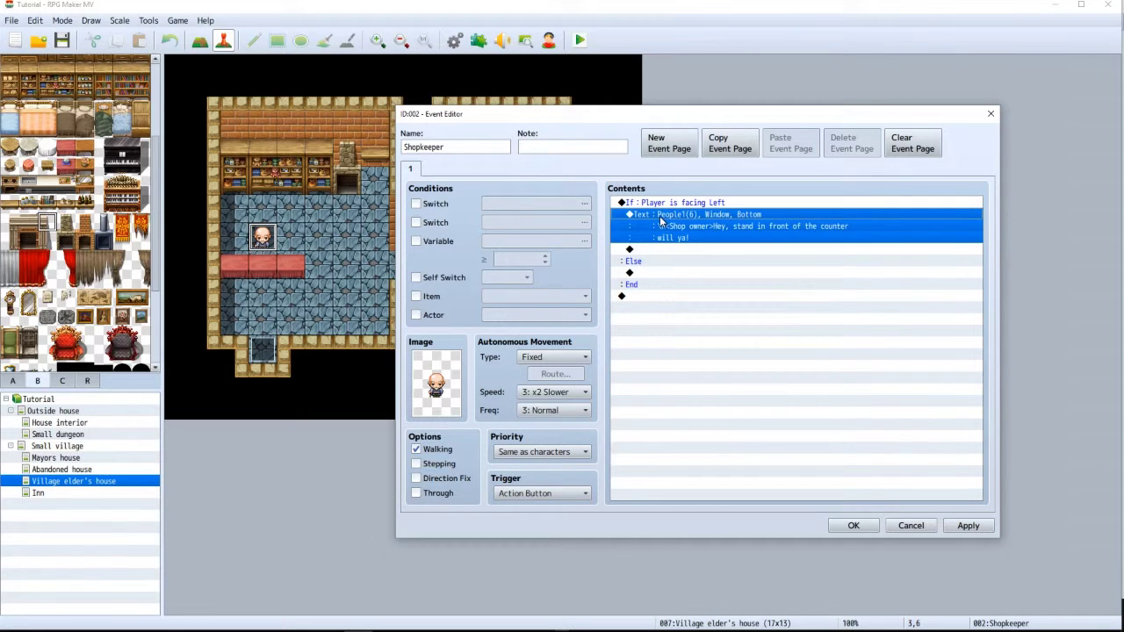
key("Delete")
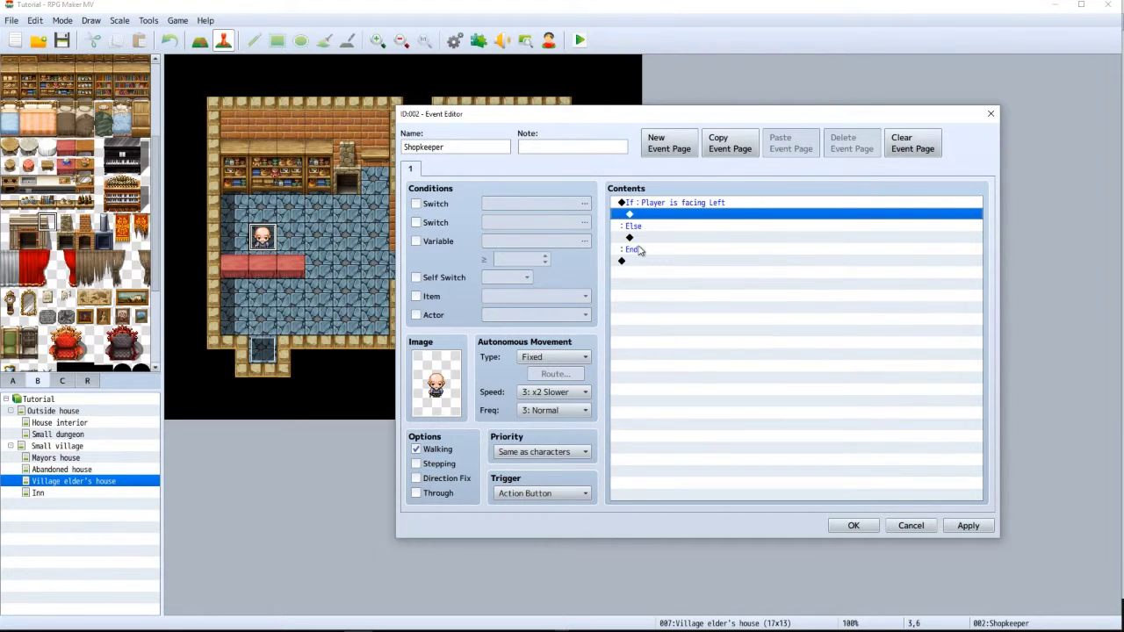
left_click(640, 239)
key("ctrl+v")
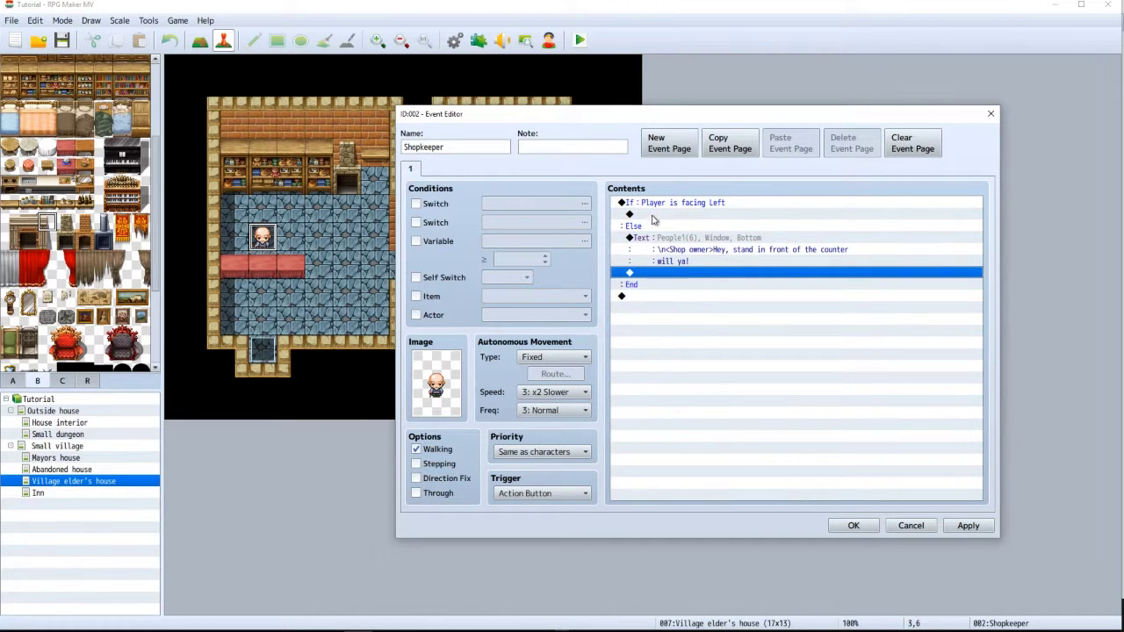
Change the conditional branch so it requires the Player to be facing Up
left_click(656, 203)
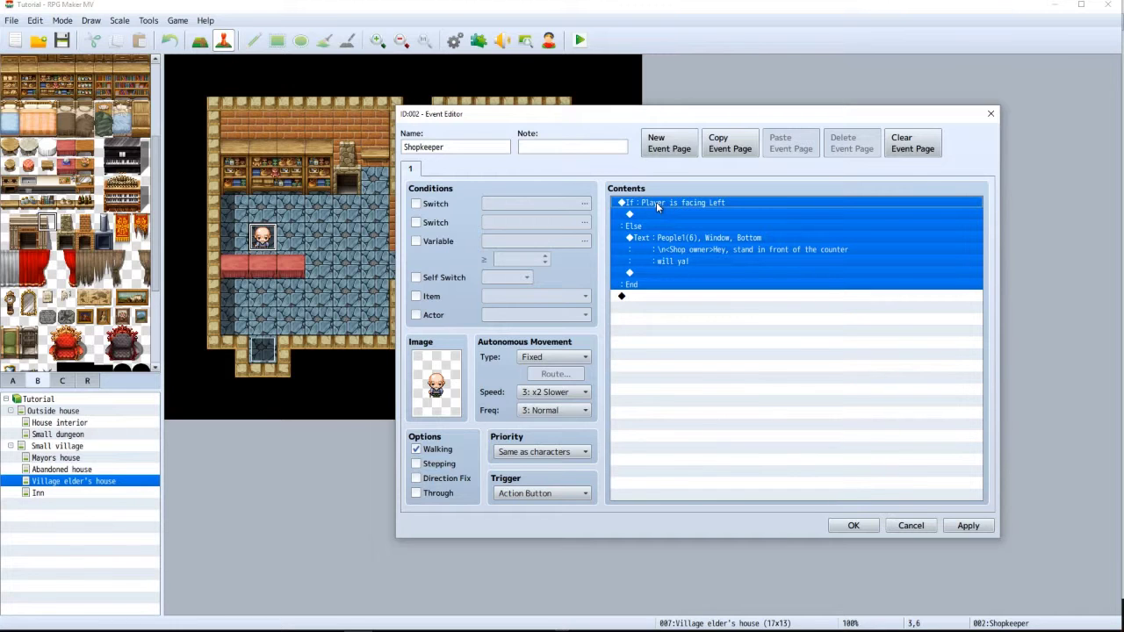
double_click(656, 202)
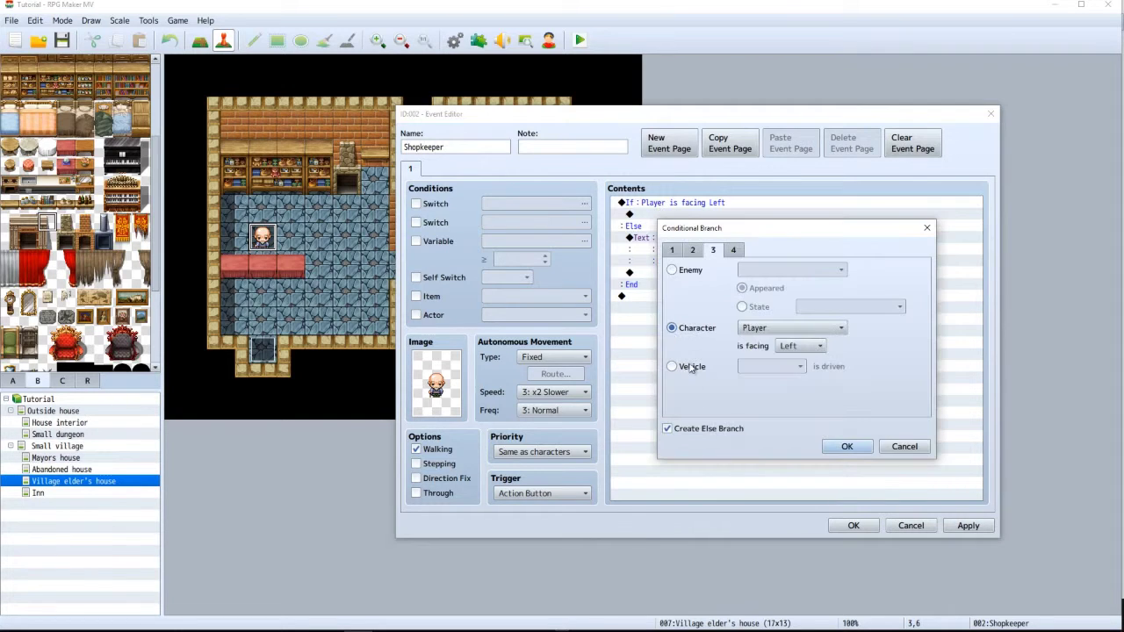
left_click(800, 345)
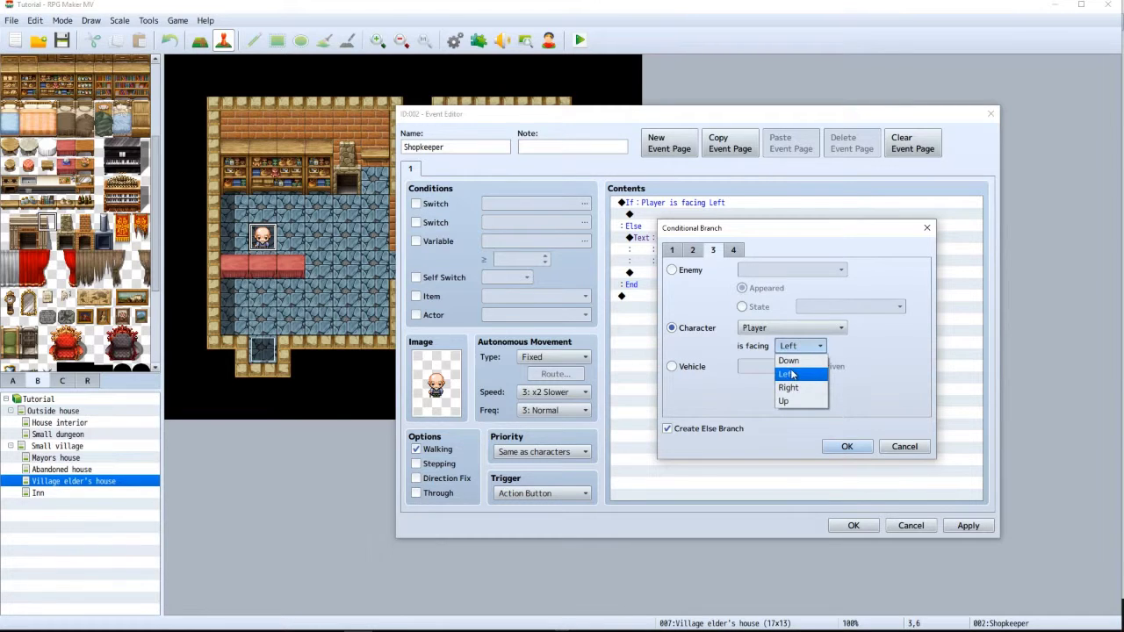
left_click(788, 401)
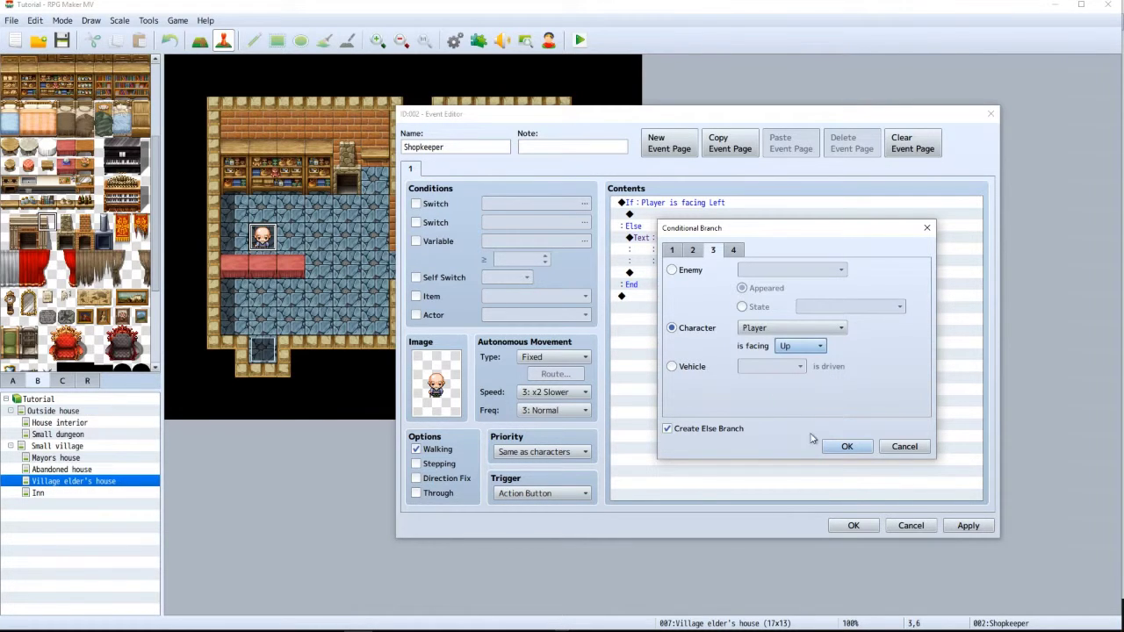
left_click(847, 447)
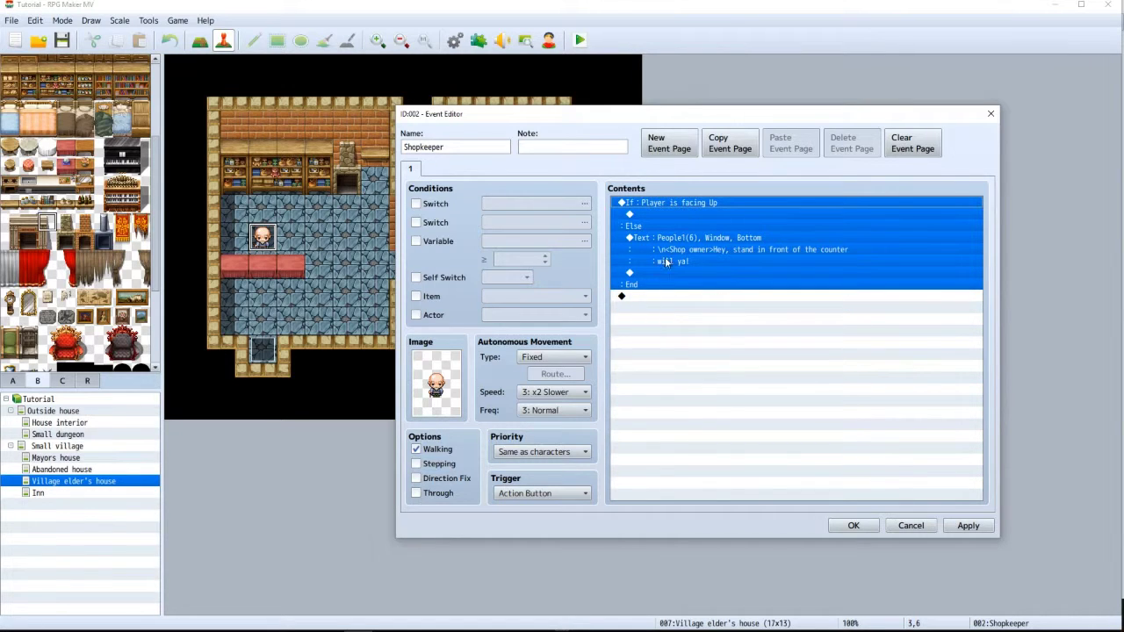
left_click(689, 215)
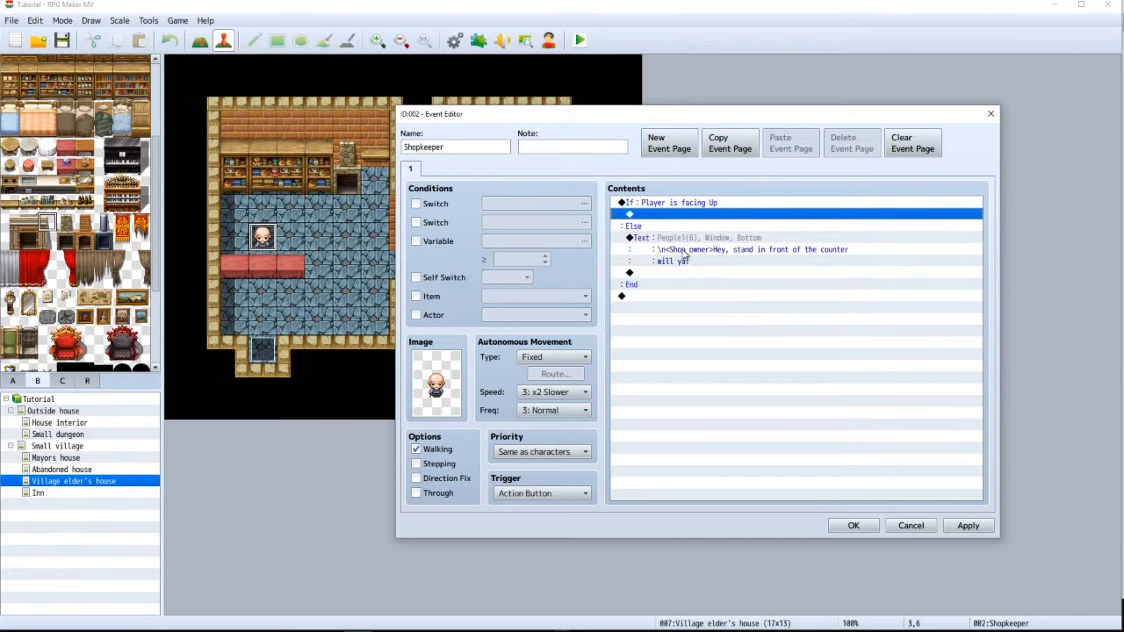
left_click(684, 252)
left_click(663, 237)
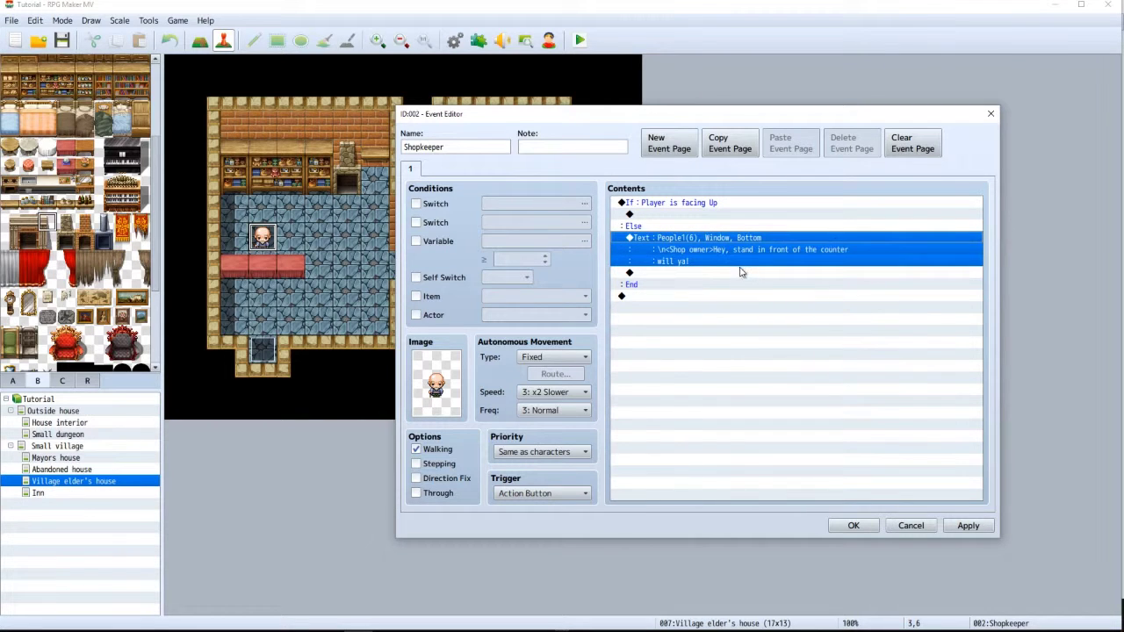
left_click(648, 215)
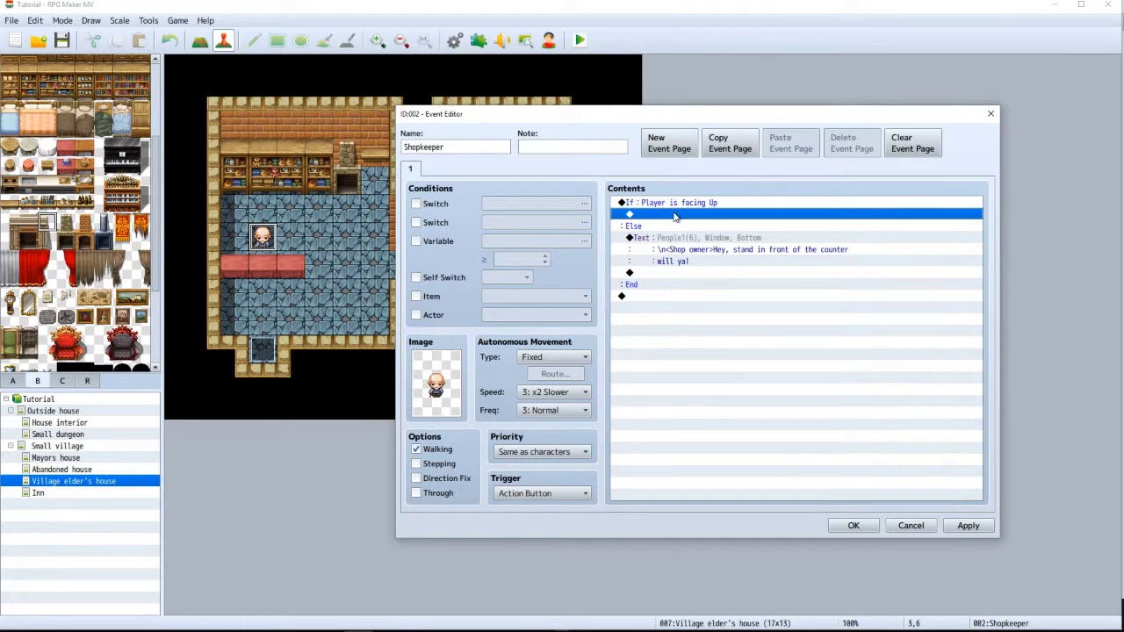
Copy the shop owner's "Welcome. welcome. Do you wish to buy something?" line from Tutorial copypaste.txt in Notepad++, and return to RPG Maker MV
double_click(674, 217)
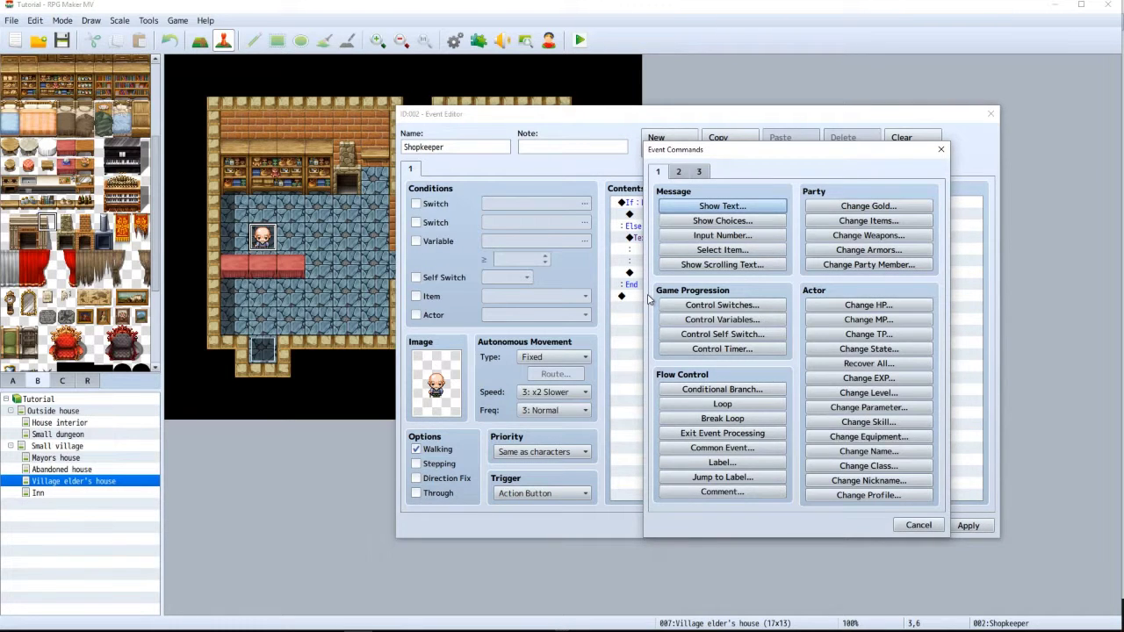
key("Escape")
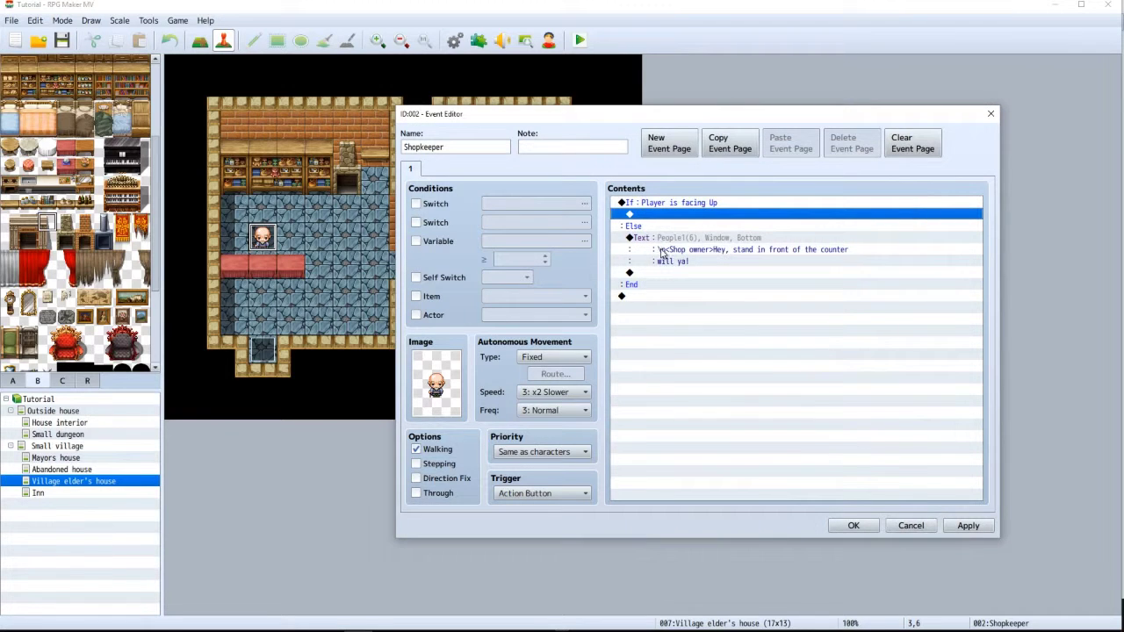
key("alt+Tab")
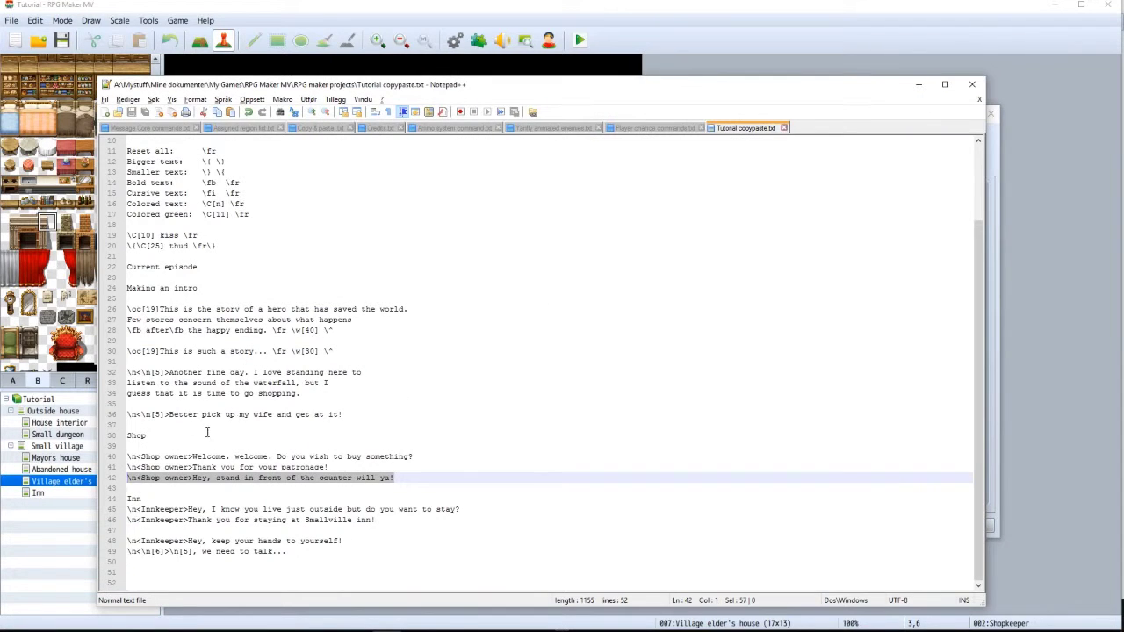
left_click_drag(418, 455, 110, 465)
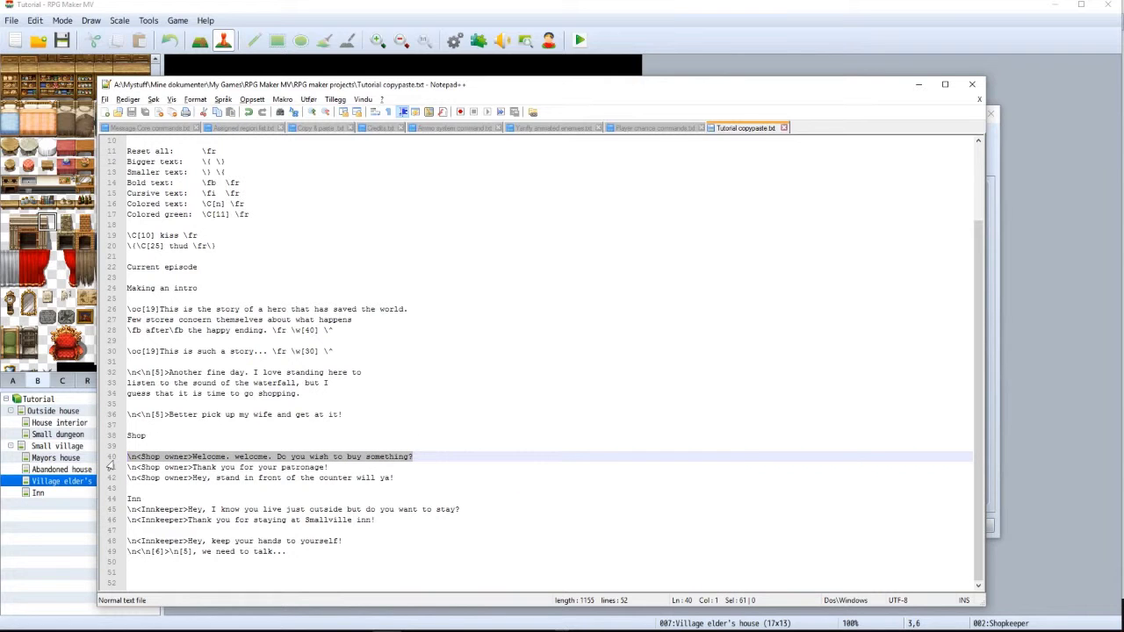
key("alt+Tab")
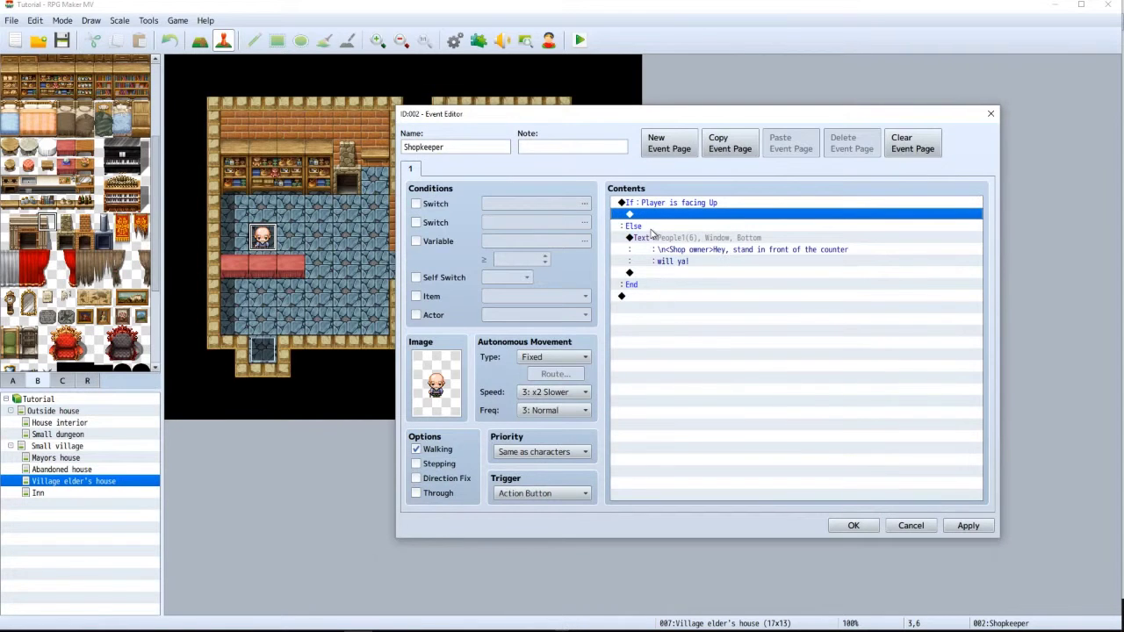
Start a Show Text command in the facing Up branch, using the bald, grey-bearded man's face from People1
double_click(654, 214)
left_click(678, 209)
double_click(663, 348)
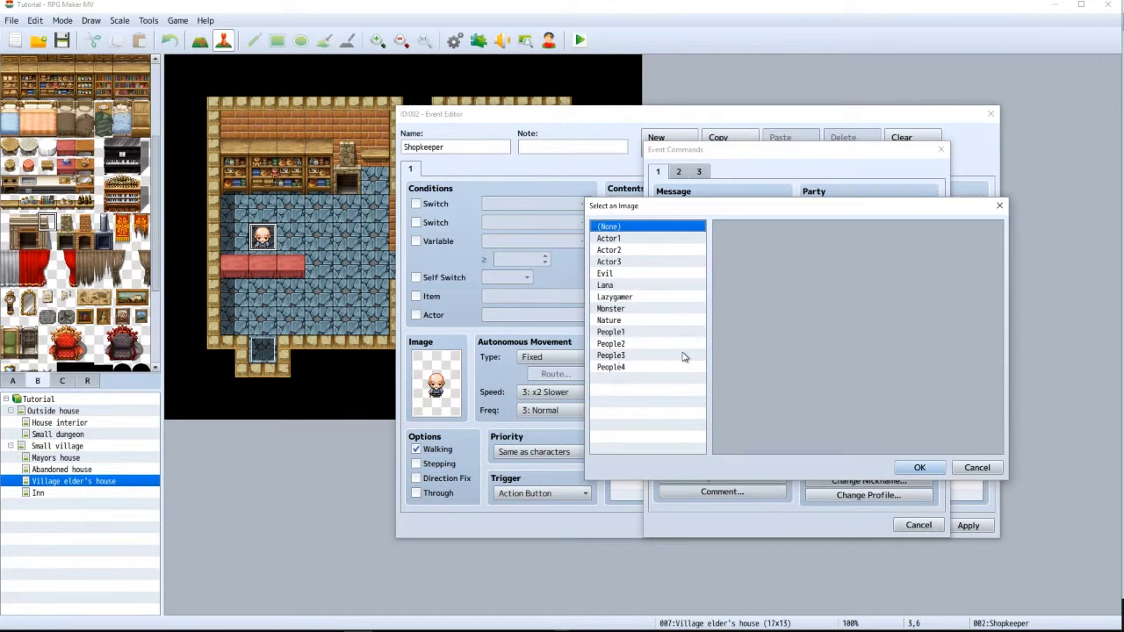
left_click(612, 332)
left_click(866, 303)
left_click(919, 467)
Paste the copied welcome line as the message, wrap "buy something?" onto a second line, and add the text to the event
left_click(777, 329)
type("\\n<Shop owner>Welcome. welcome. Do you wish to buy something?")
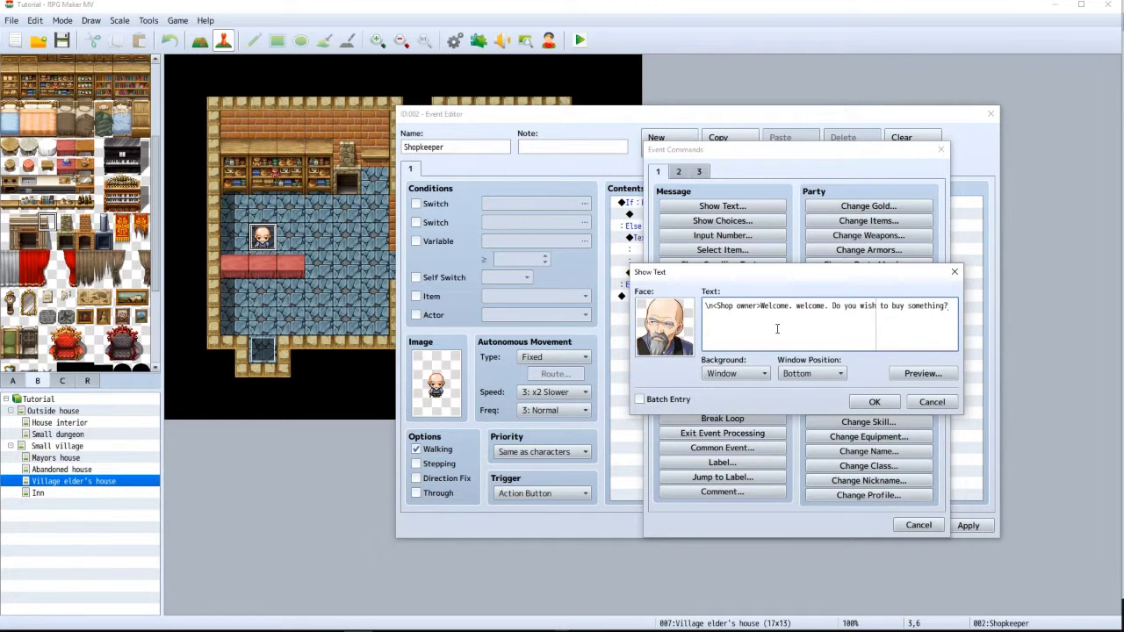
left_click(889, 306)
key("Return")
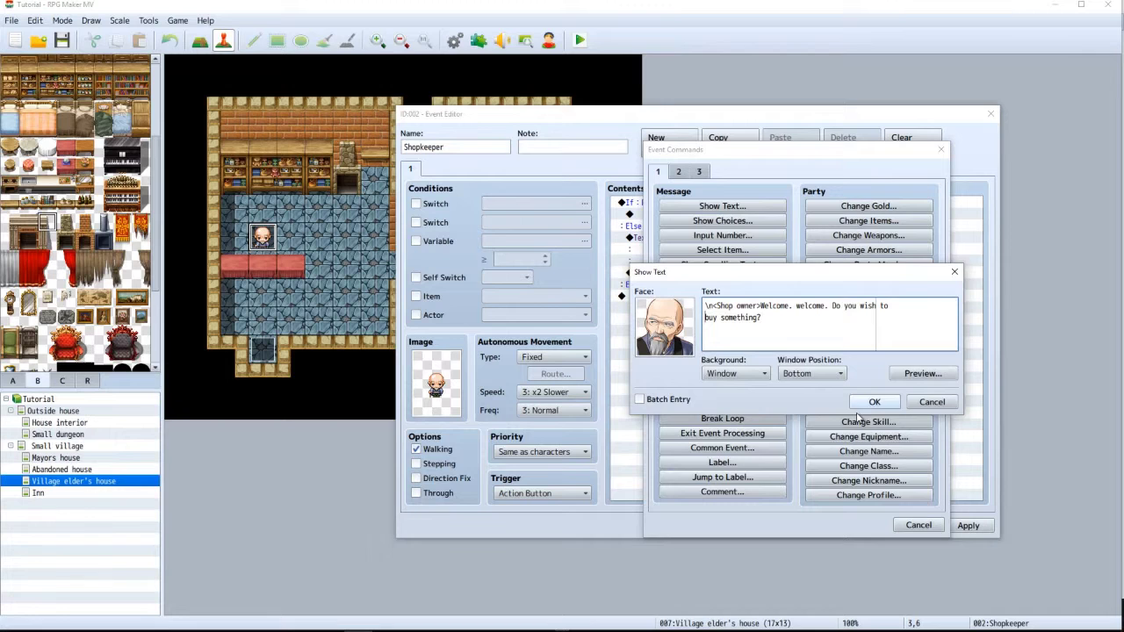
left_click(874, 404)
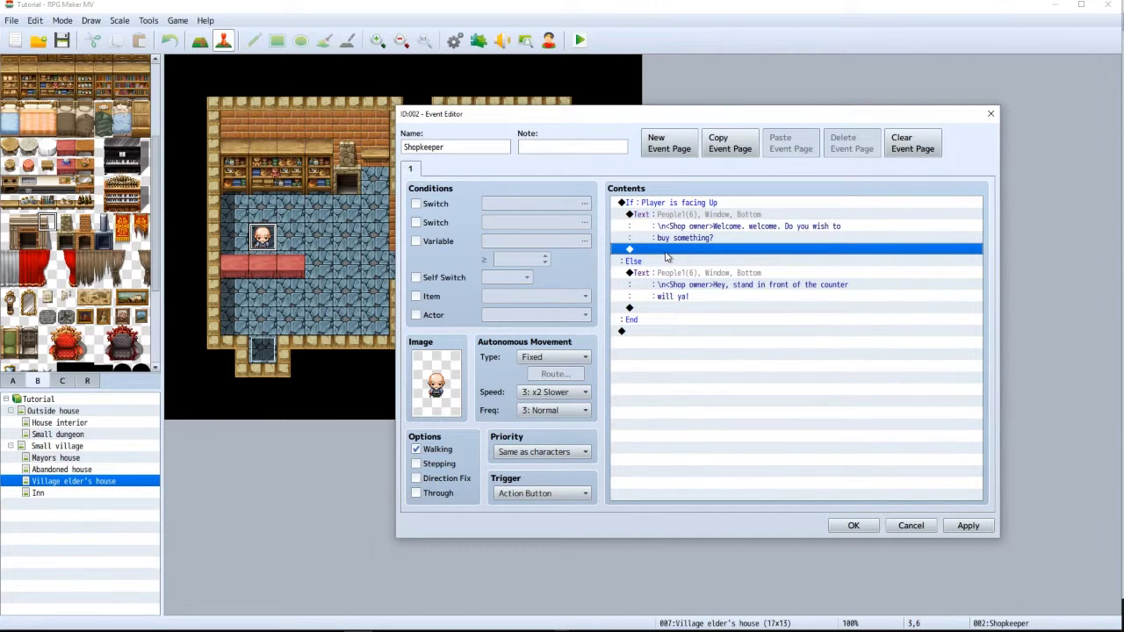
Duplicate the shop owner's welcome message directly below itself in the facing Up branch
left_click(684, 220)
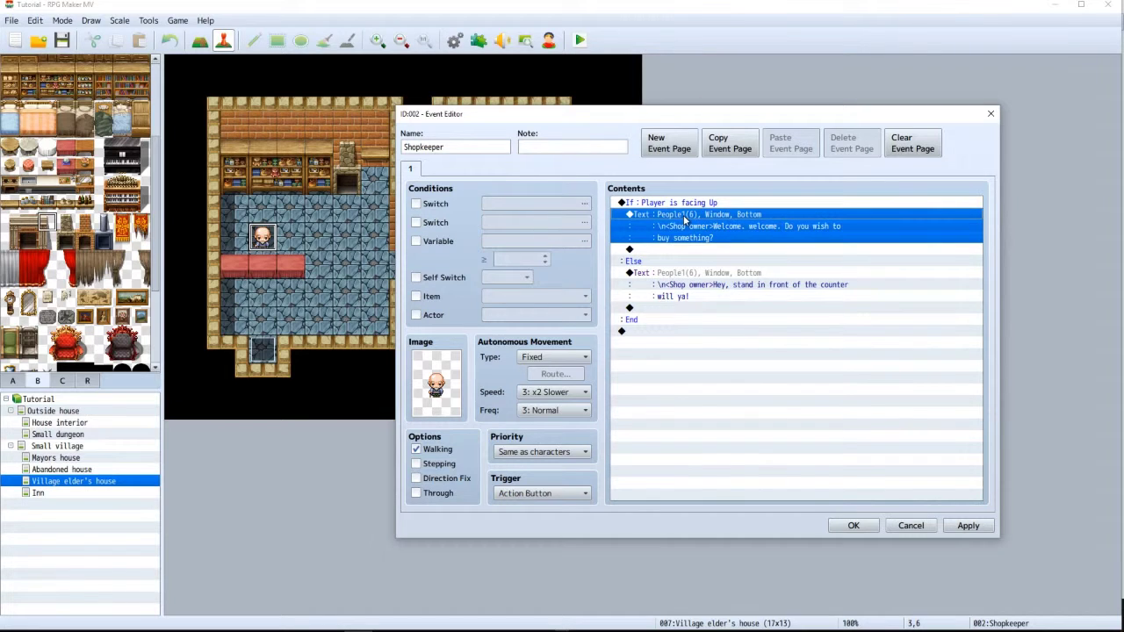
key("ctrl+c")
left_click(665, 249)
key("ctrl+v")
Replace the duplicated message with the line "\n<Shop owner>Thank you for your patronage!" copied from the Notepad++ notes
left_click(665, 251)
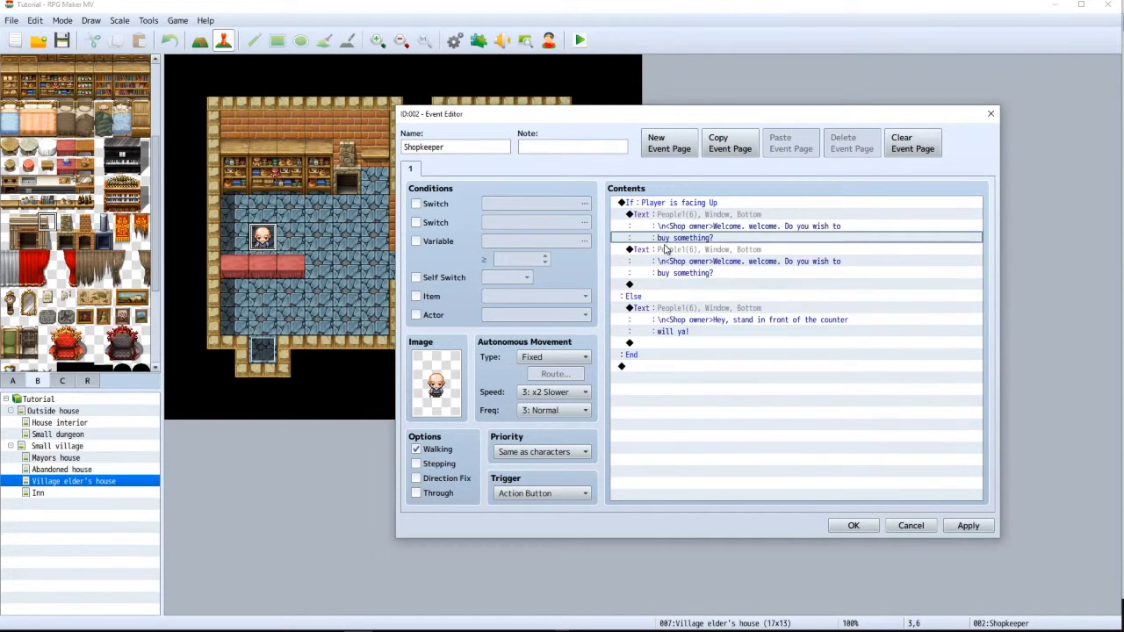
key("alt+Tab")
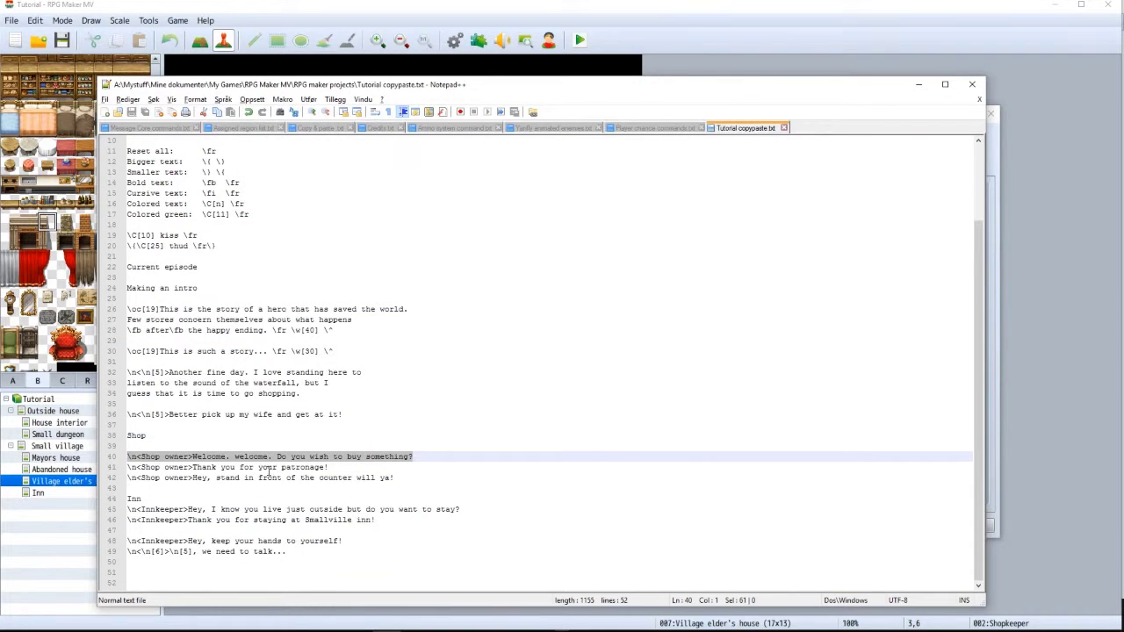
left_click_drag(332, 466, 123, 468)
key("alt+Tab")
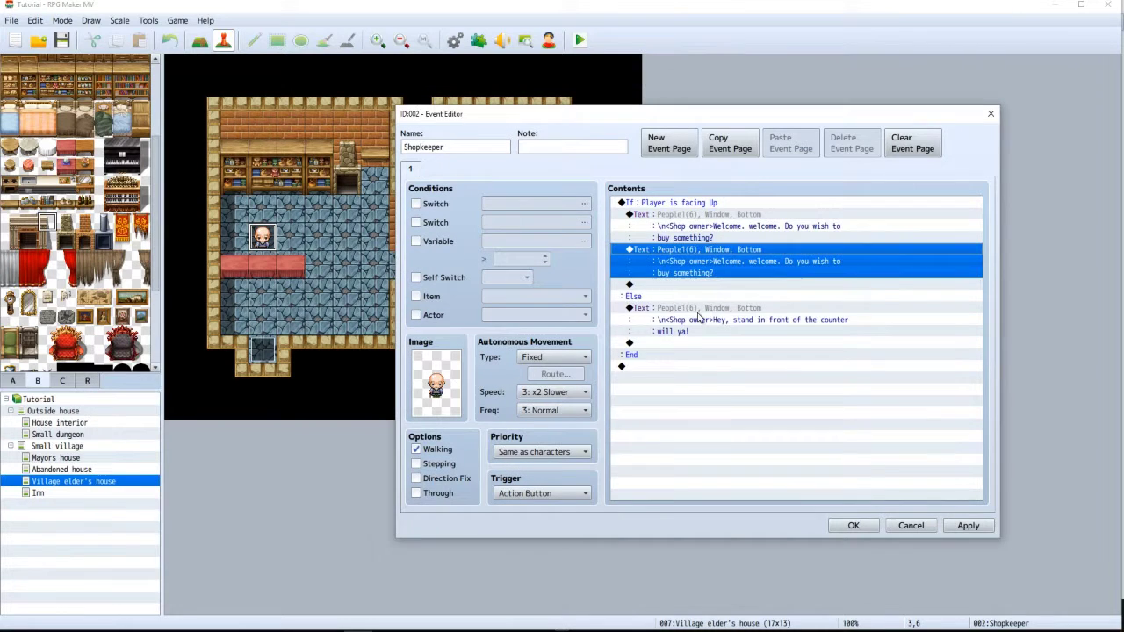
key("space")
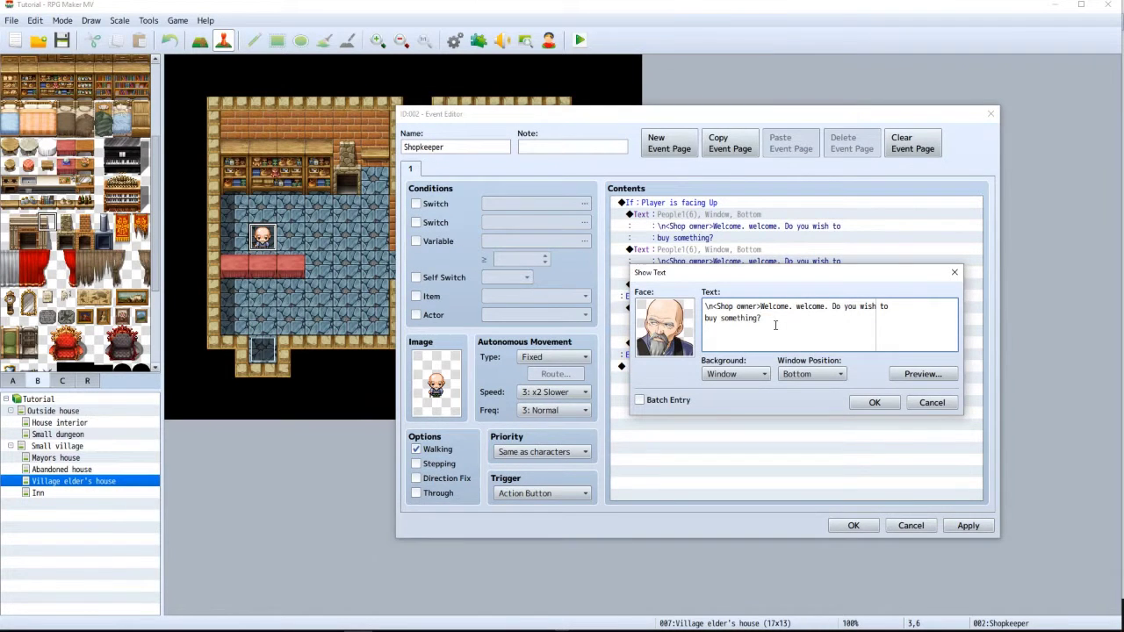
key("ctrl+a")
key("ctrl+v")
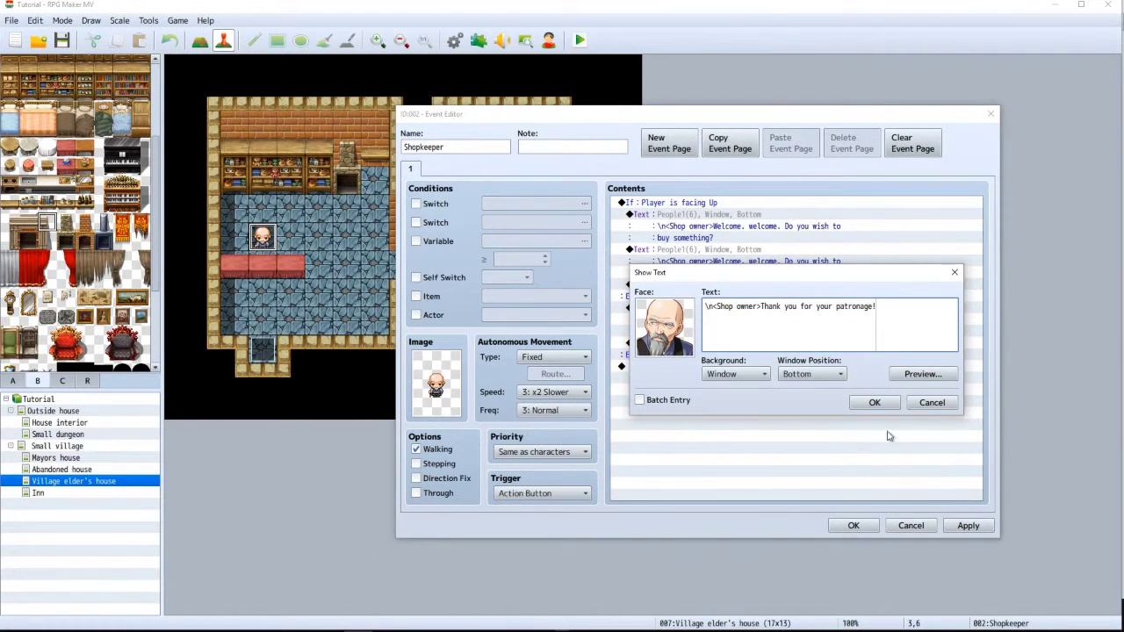
left_click(874, 402)
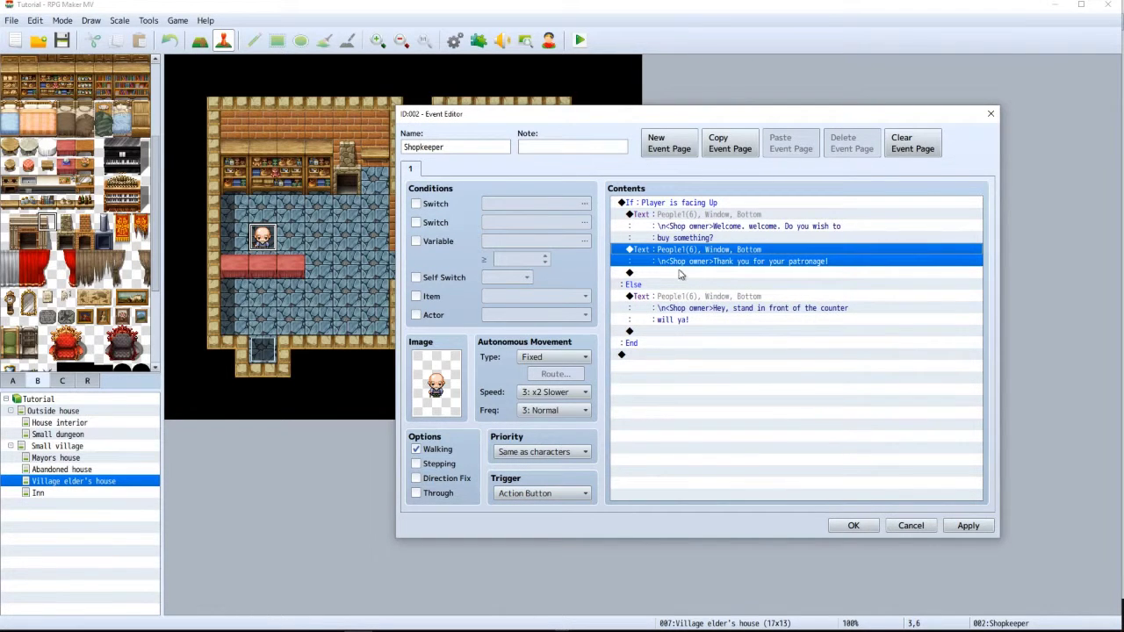
Start a Shop Processing command before the thank-you message and make the shop Purchase Only
double_click(700, 251)
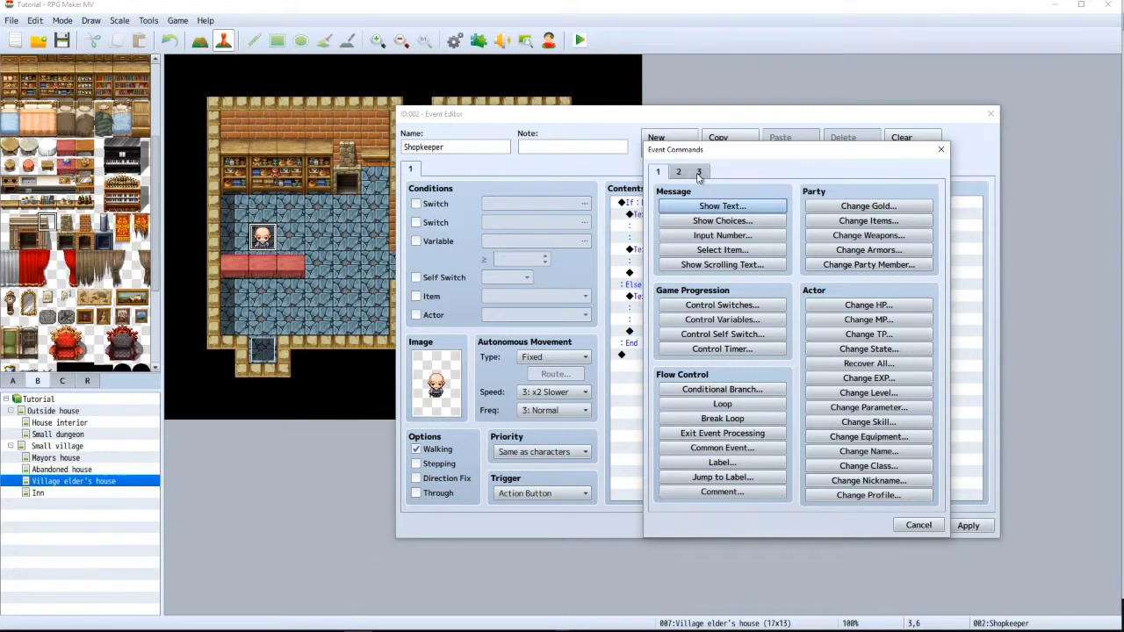
left_click(680, 172)
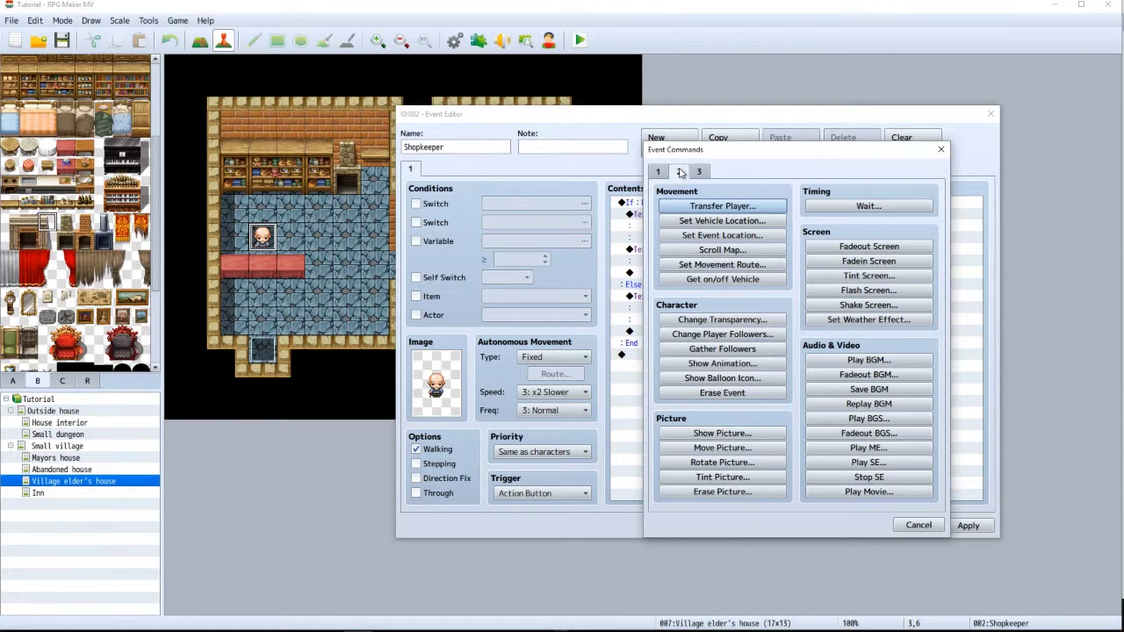
left_click(700, 172)
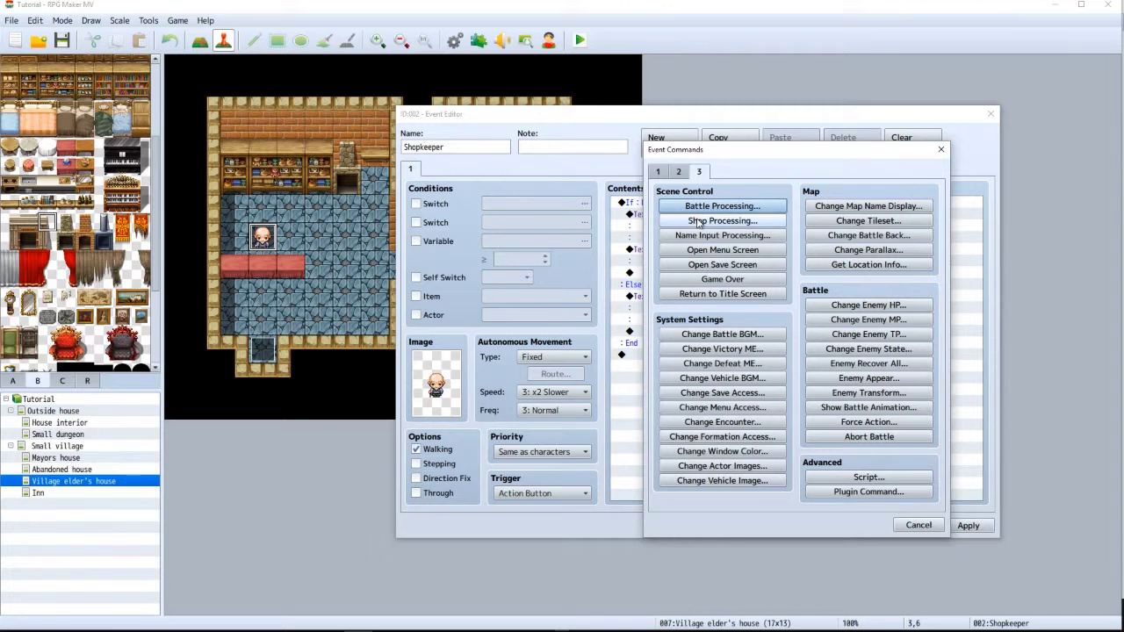
left_click(699, 223)
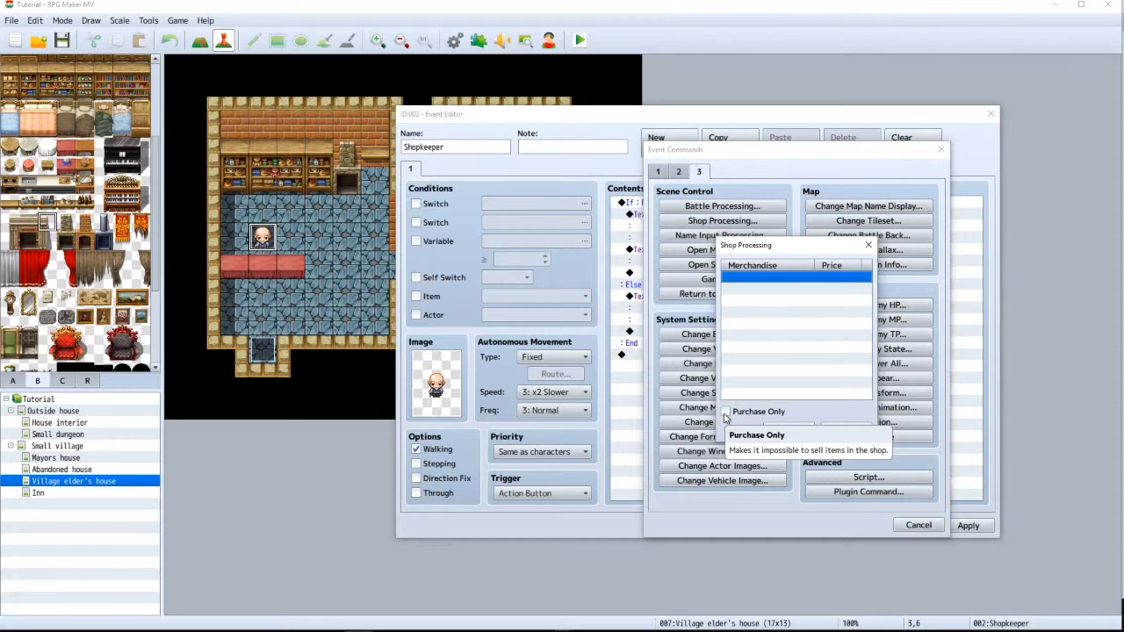
left_click(725, 414)
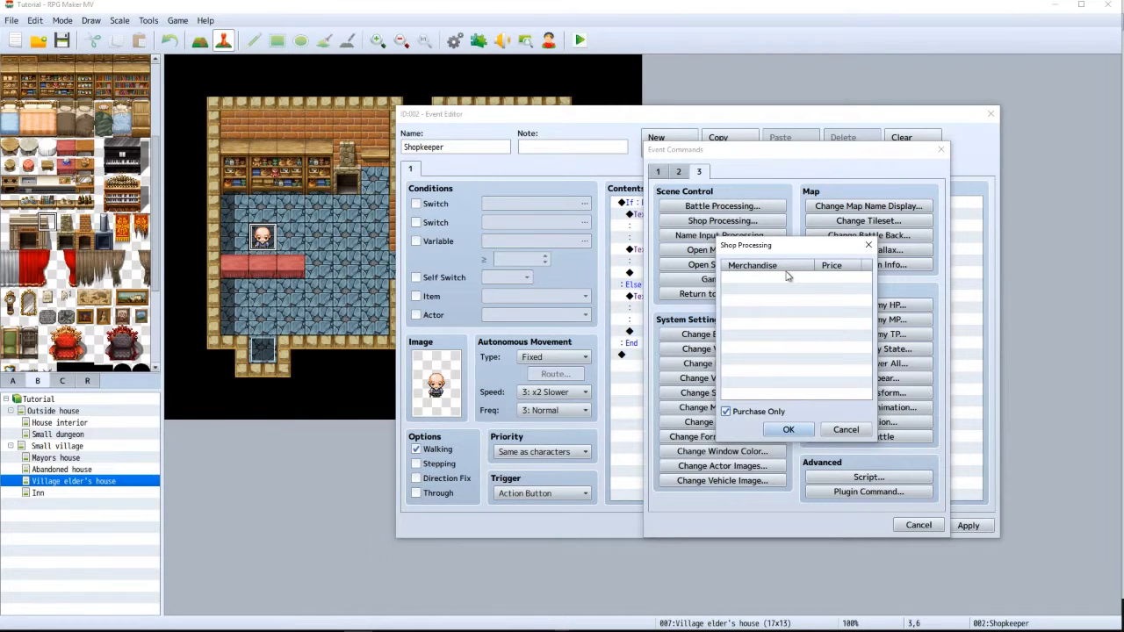
Add Potion and Magic Water to the shop's merchandise at standard price and insert the shop command into the event
left_click(744, 281)
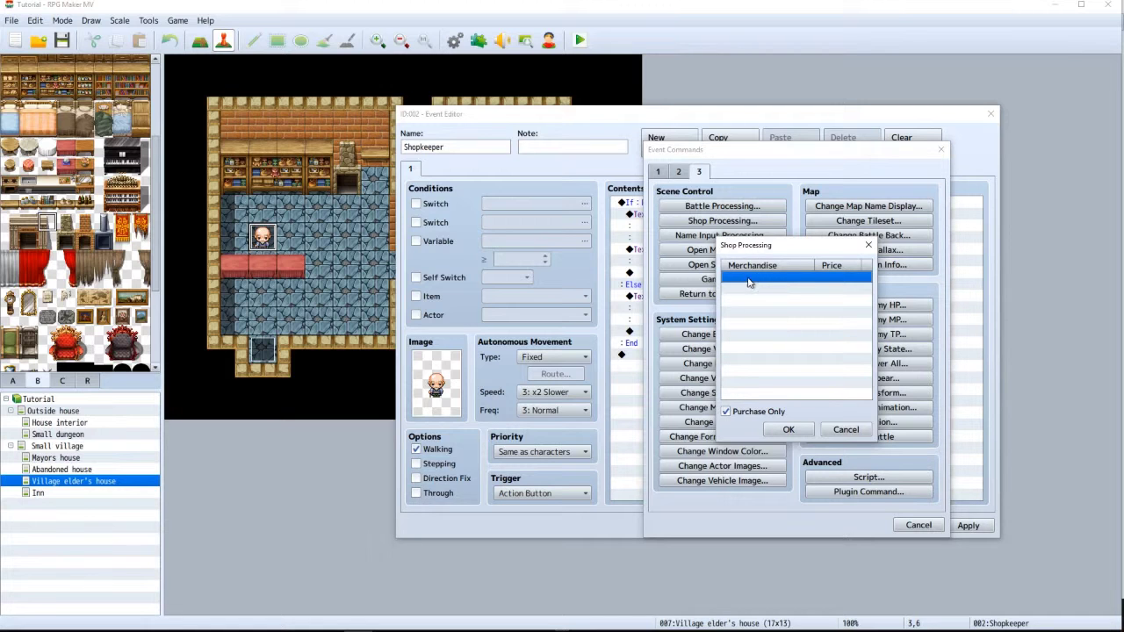
double_click(746, 281)
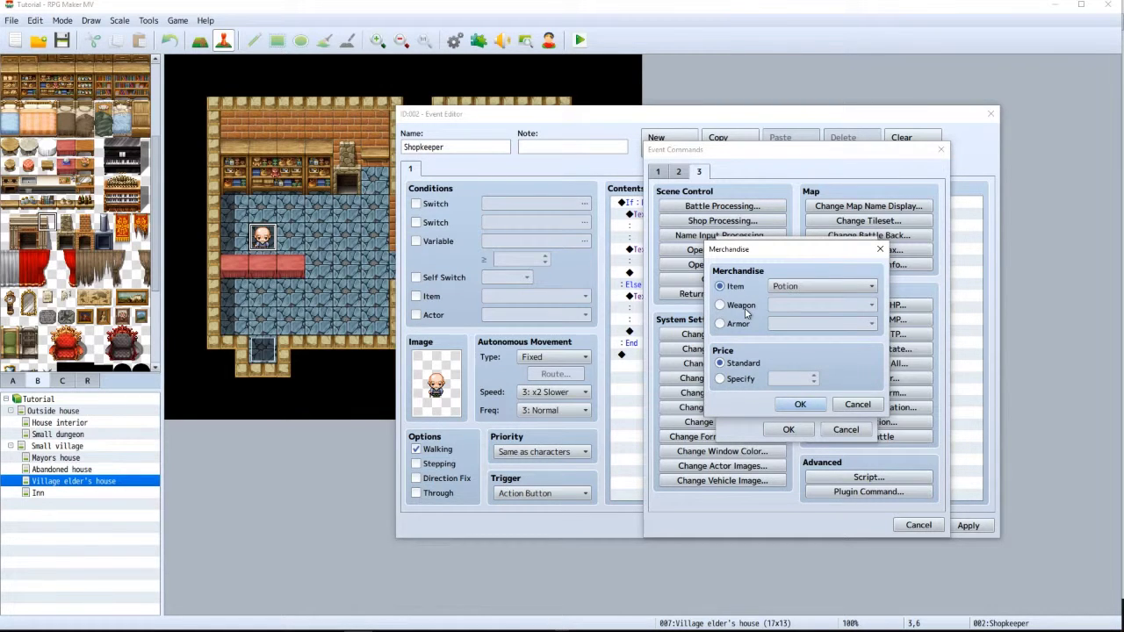
left_click(793, 409)
double_click(753, 291)
left_click(797, 287)
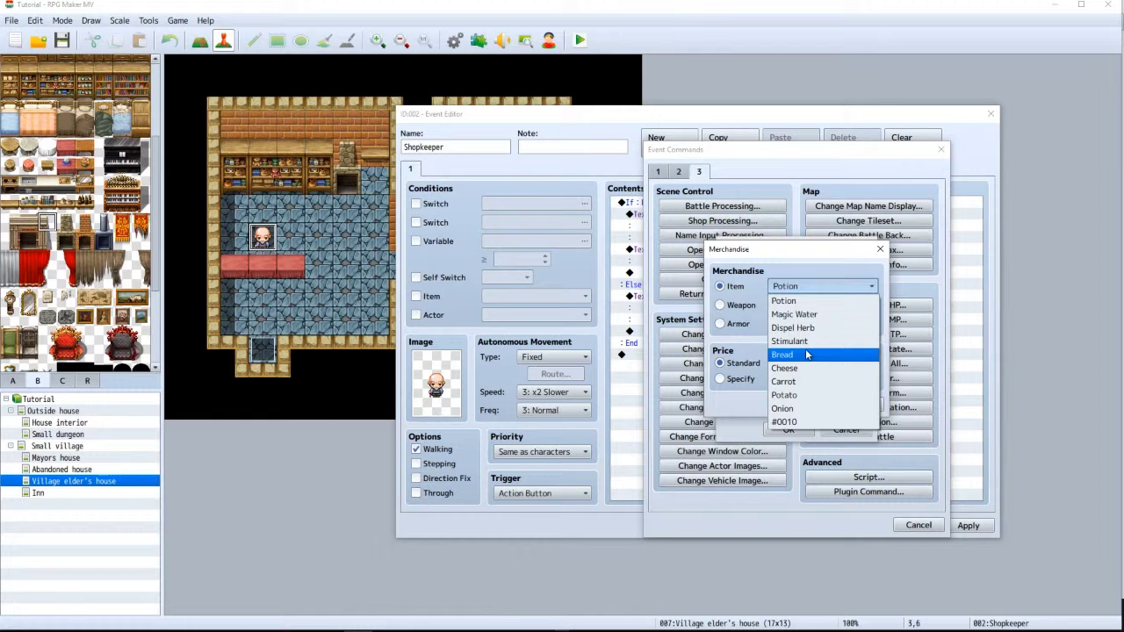
left_click(801, 316)
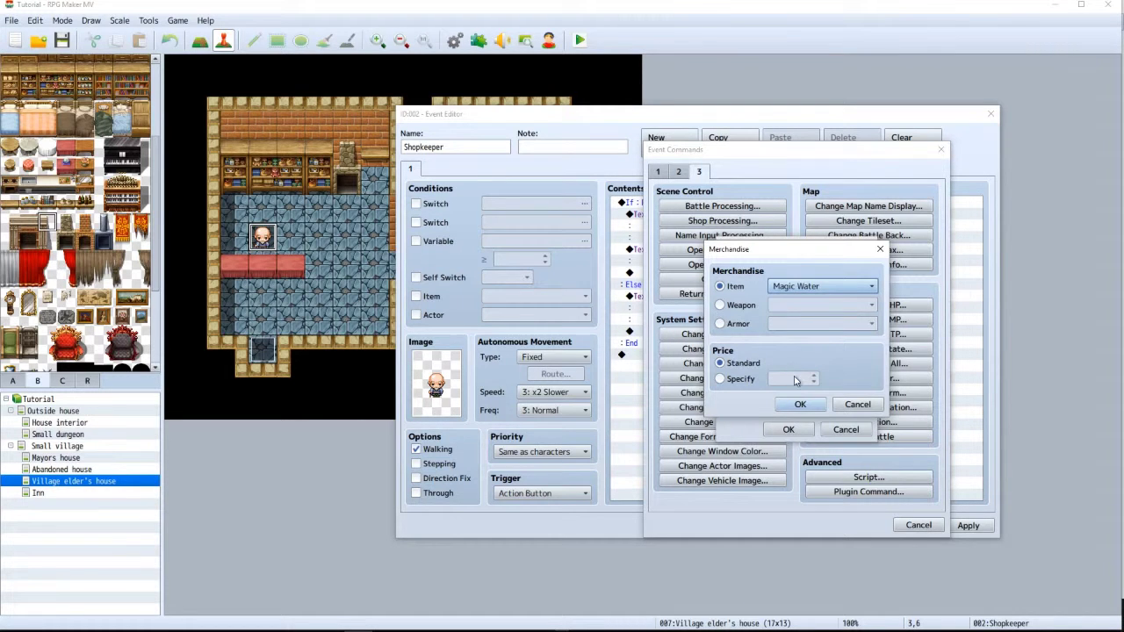
left_click(801, 409)
left_click(789, 429)
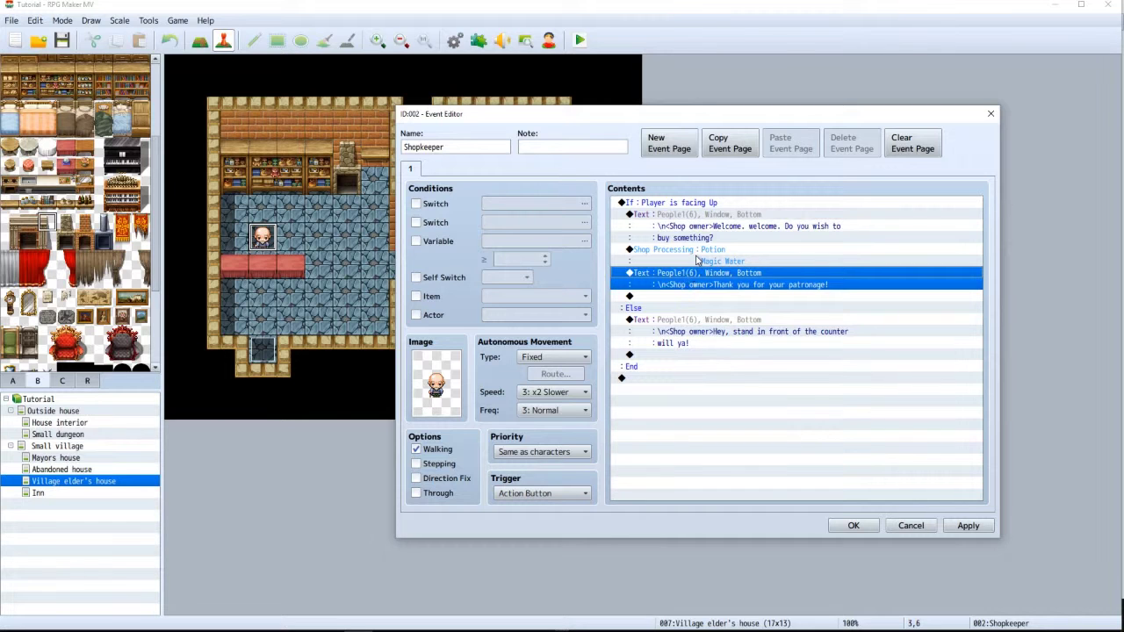
Reopen the Shop Processing command and add Bread to its merchandise at standard price
double_click(700, 251)
left_click(756, 302)
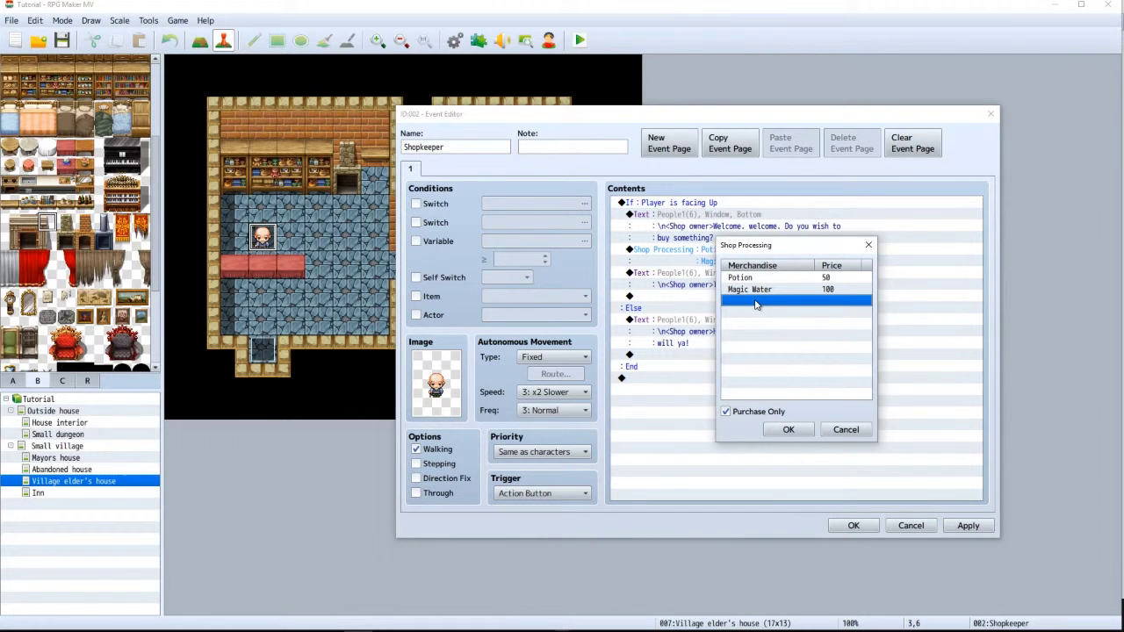
double_click(755, 302)
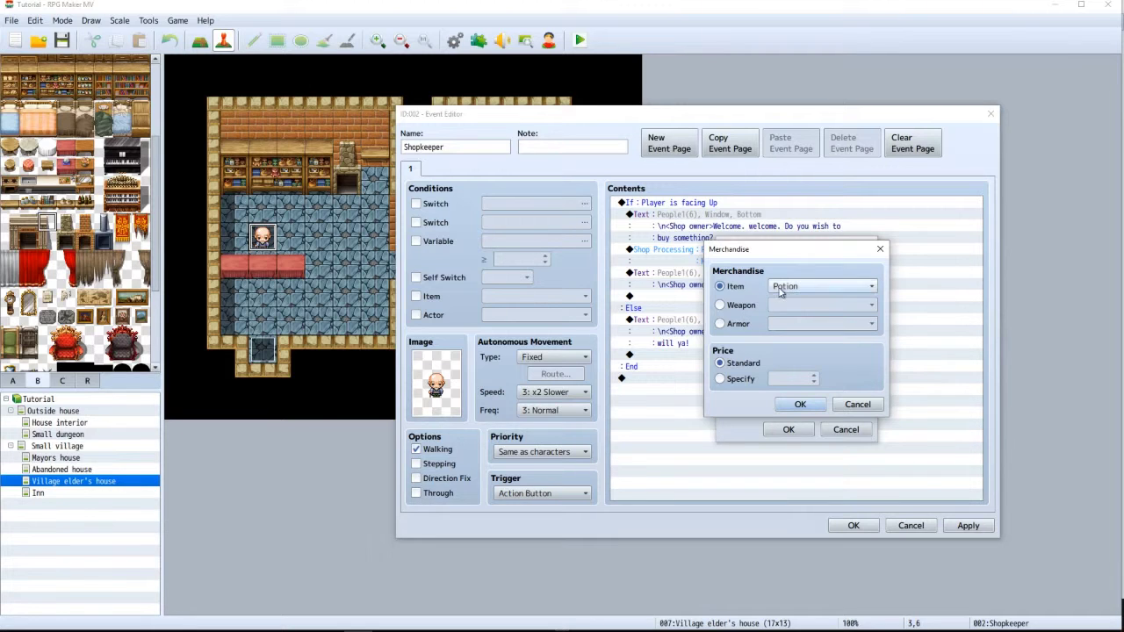
left_click(782, 289)
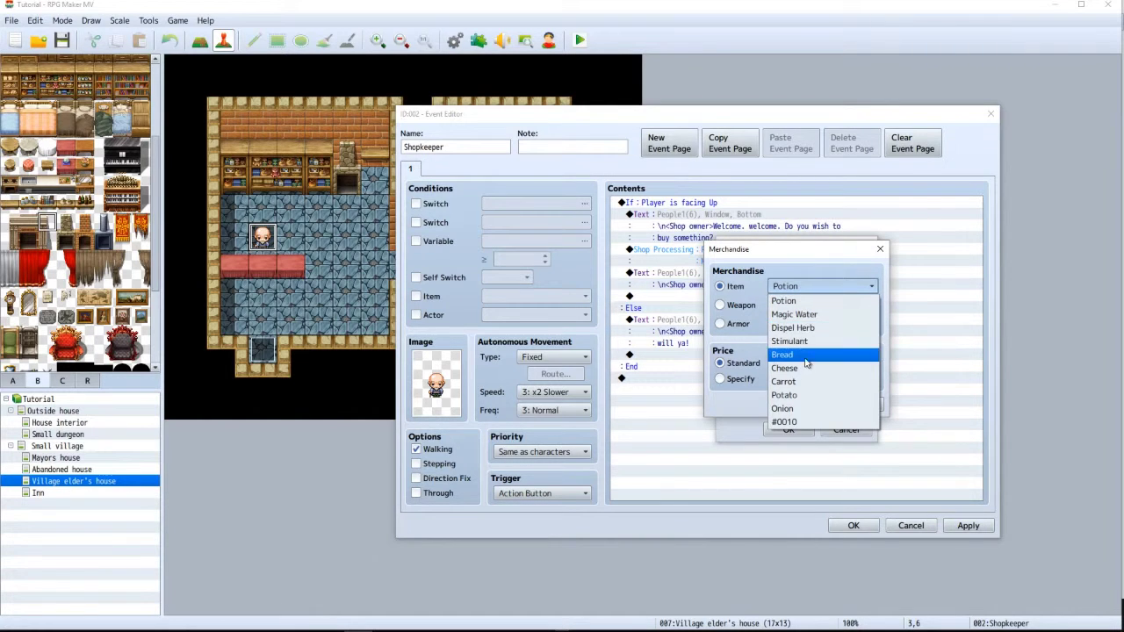
left_click(805, 356)
left_click(780, 405)
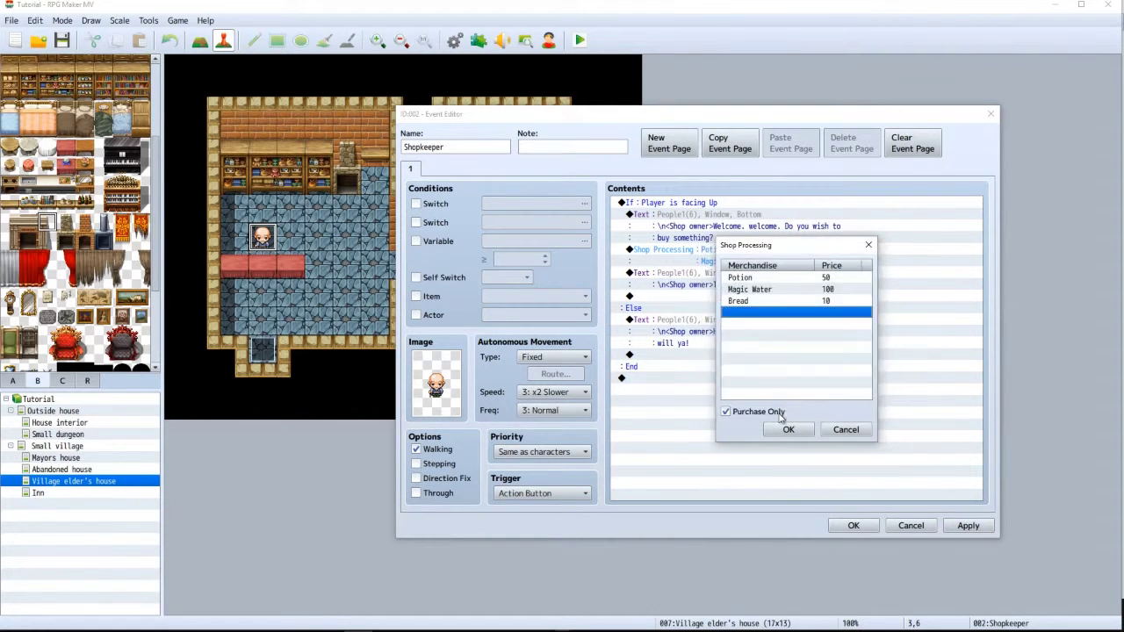
Add Cheese to the shop's merchandise at standard price
double_click(751, 319)
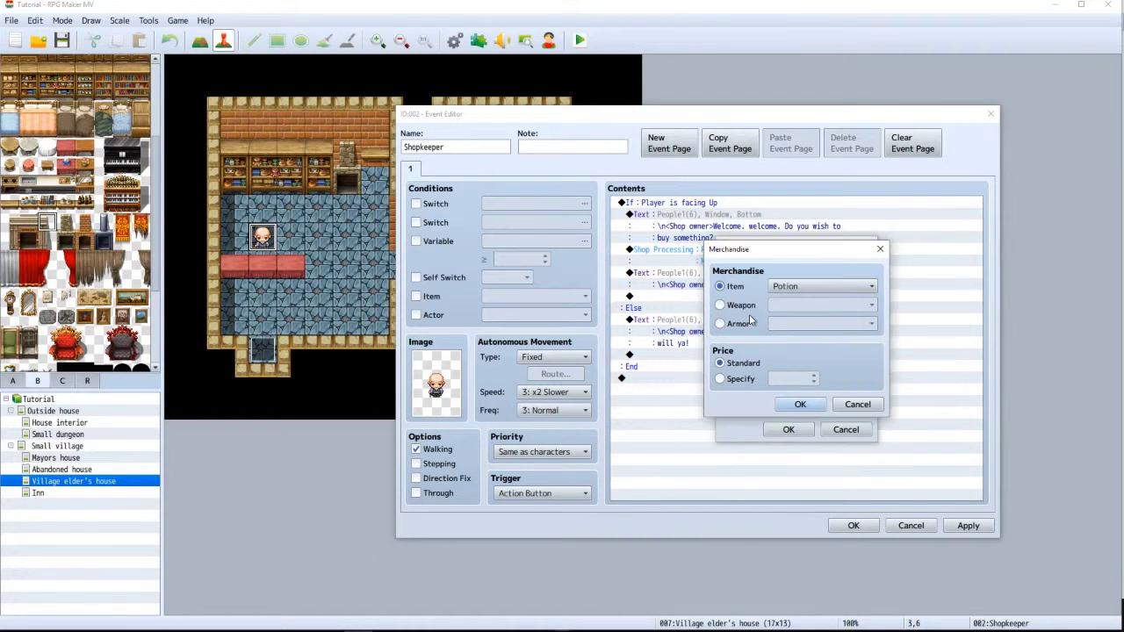
left_click(782, 290)
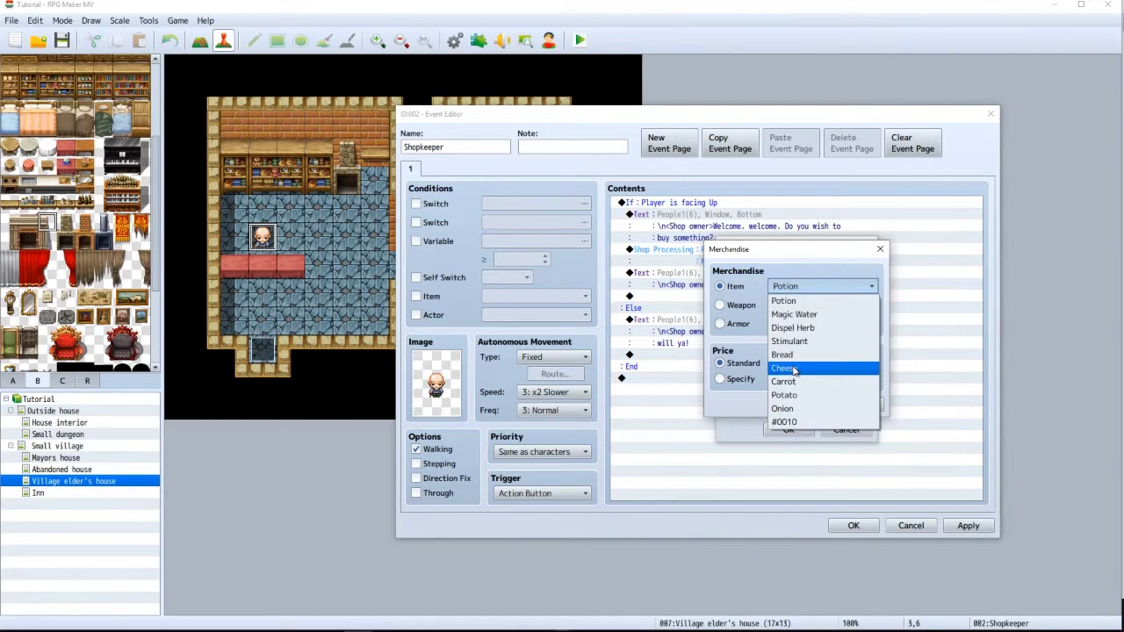
left_click(783, 368)
left_click(795, 405)
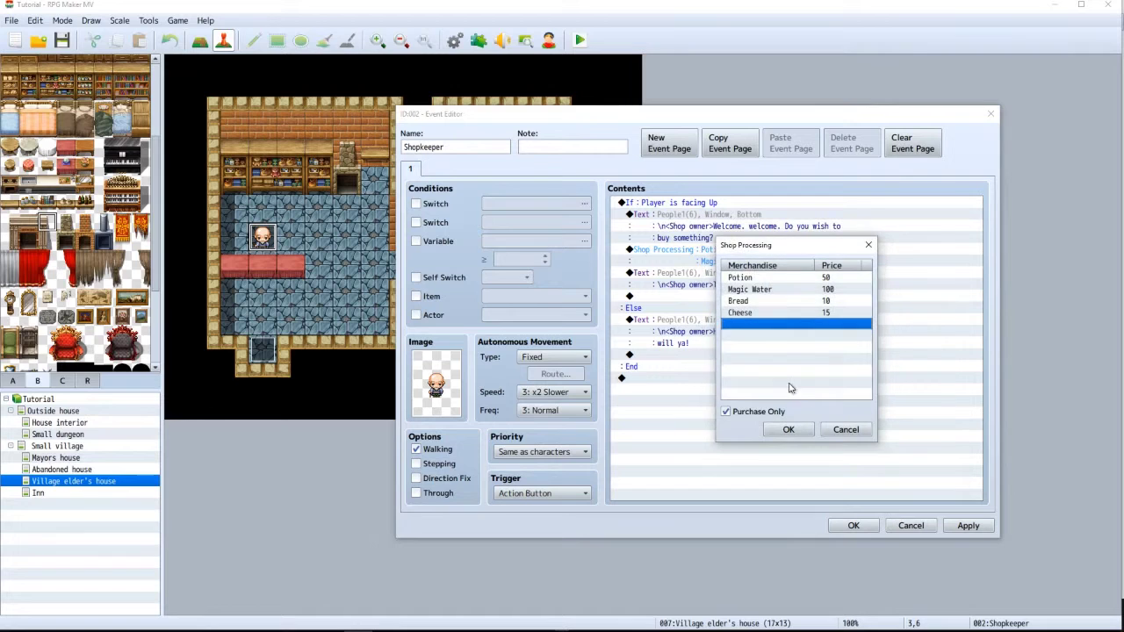
Add Carrot and Potato to the shop's merchandise at standard price
double_click(752, 323)
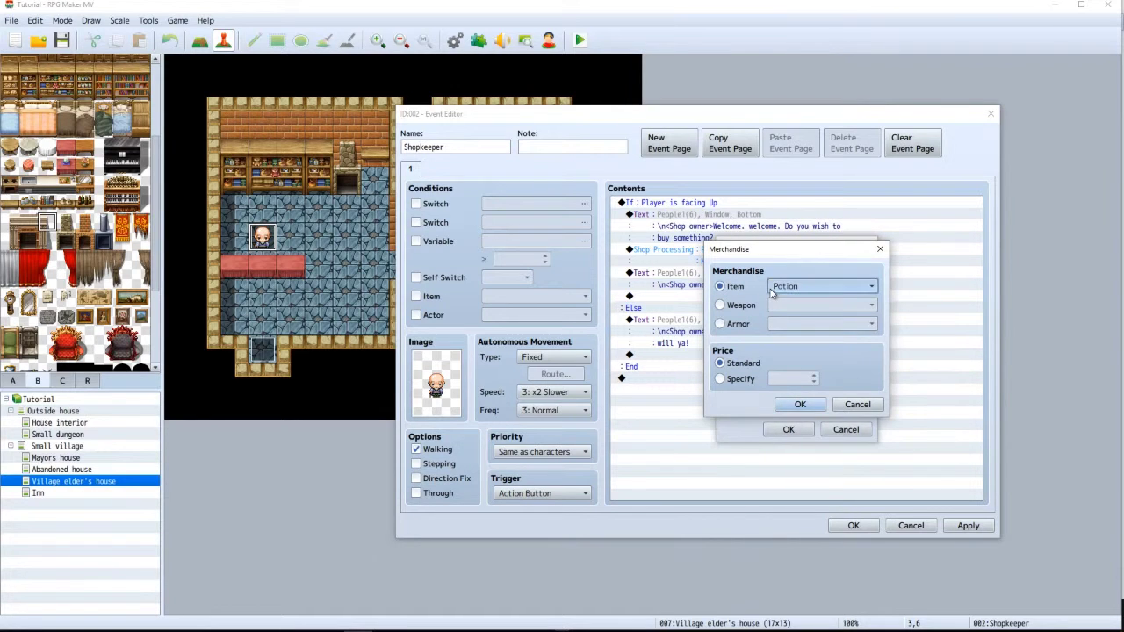
left_click(790, 287)
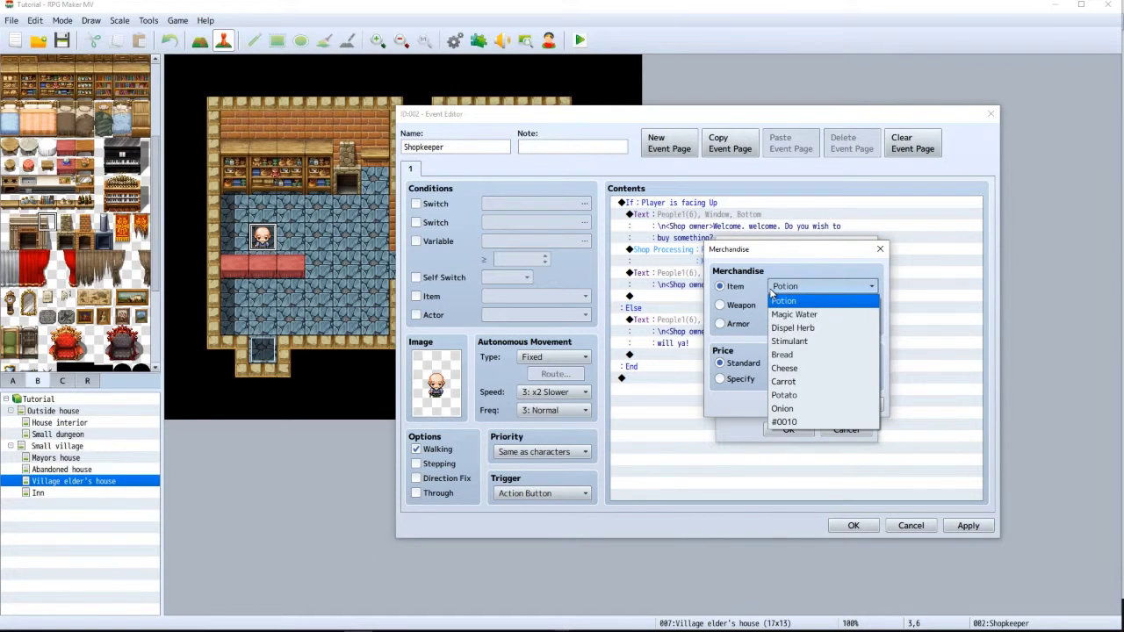
left_click(821, 383)
left_click(795, 404)
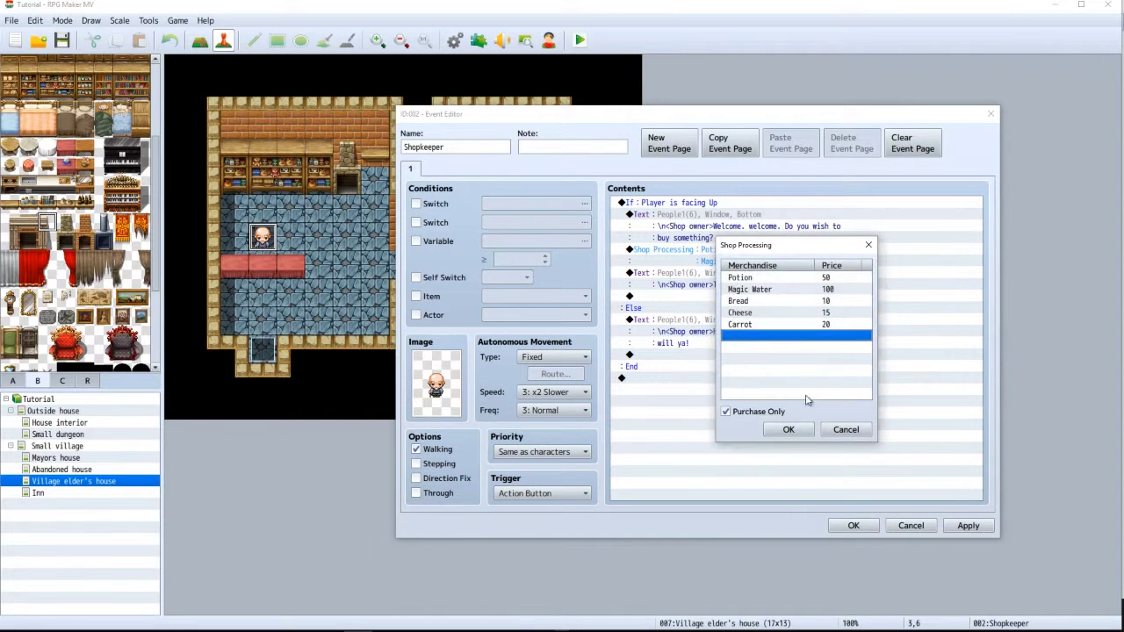
double_click(751, 336)
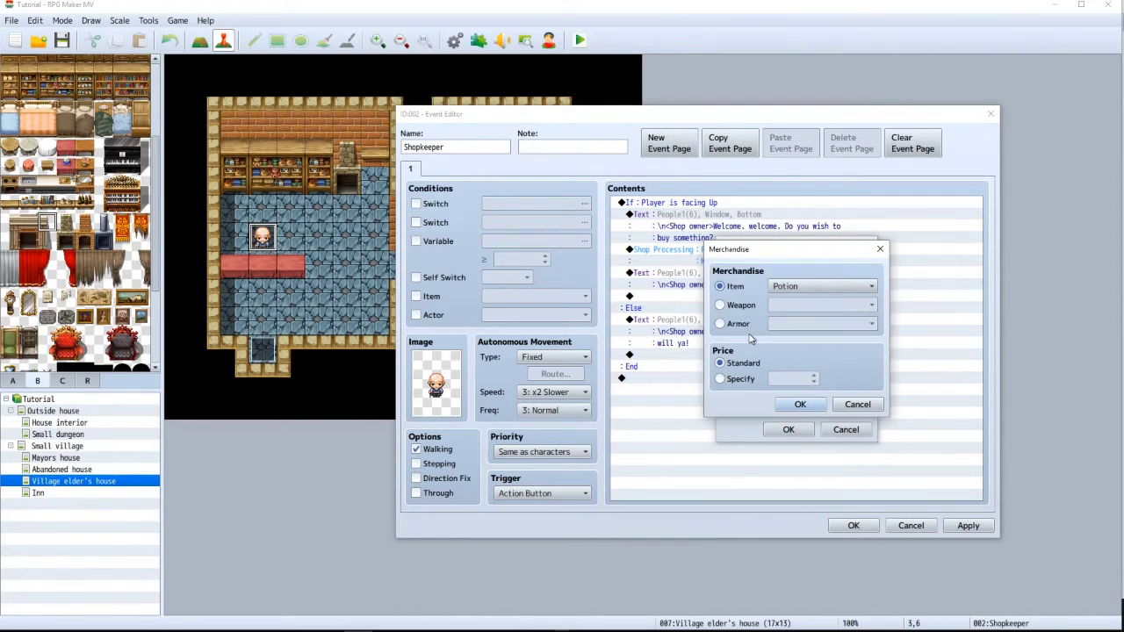
left_click(789, 288)
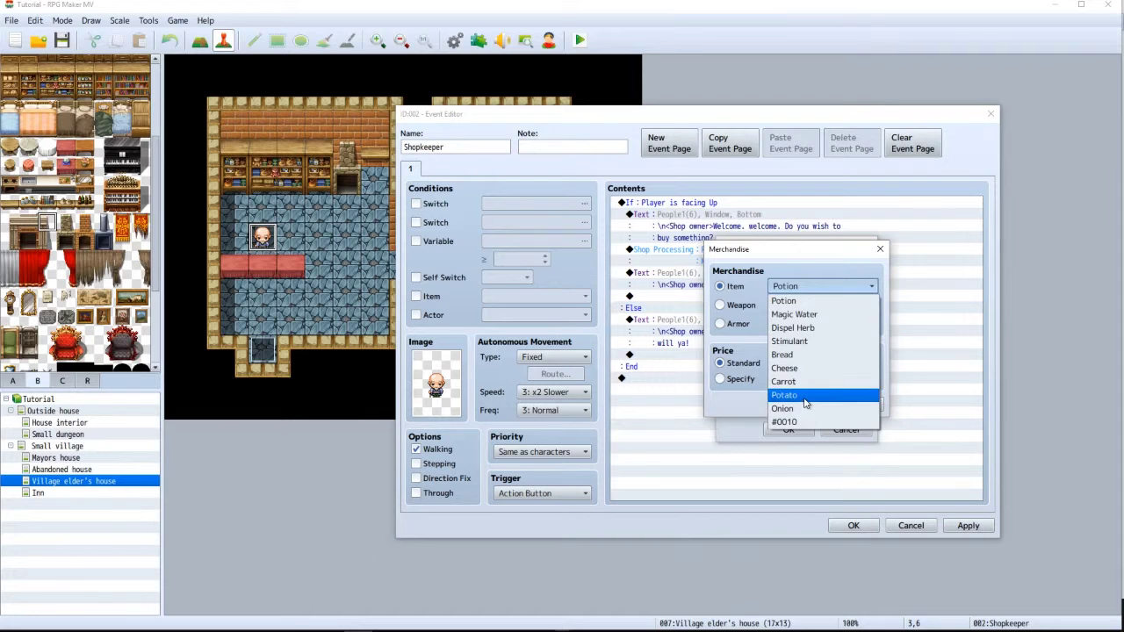
left_click(805, 396)
left_click(795, 405)
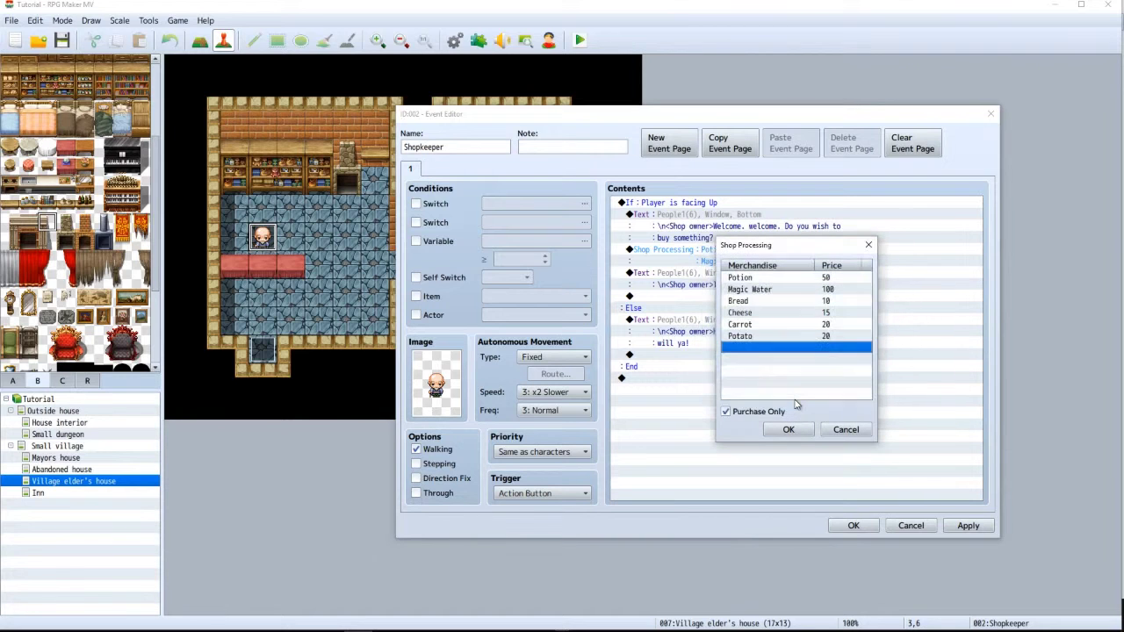
Start another merchandise entry in the shop and choose Onion as its item
double_click(750, 347)
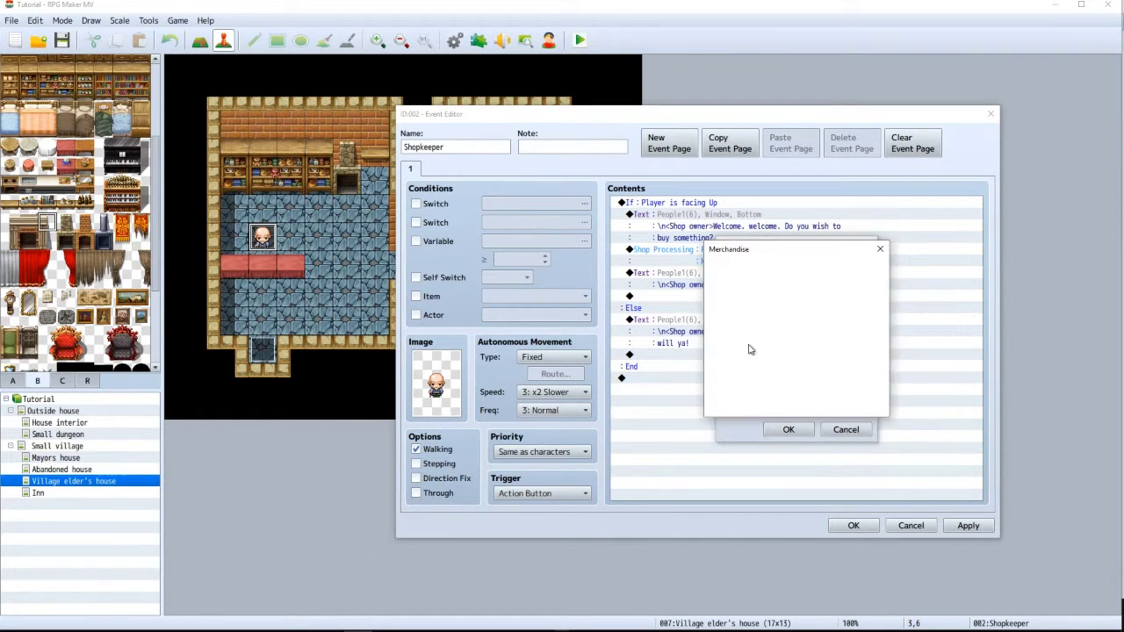
left_click(786, 286)
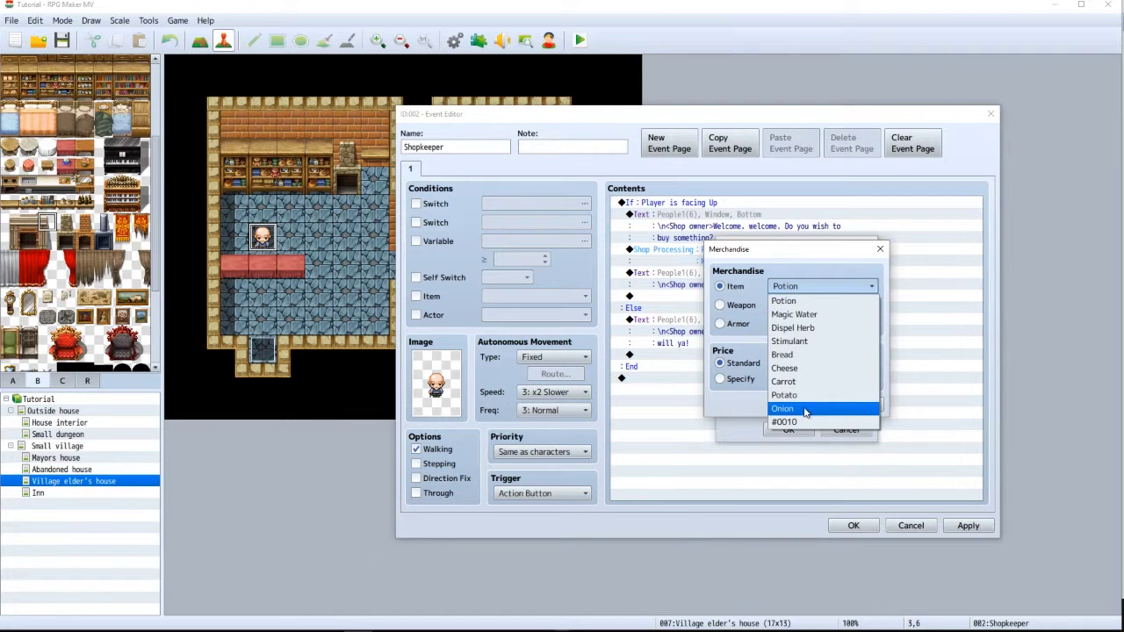
left_click(805, 409)
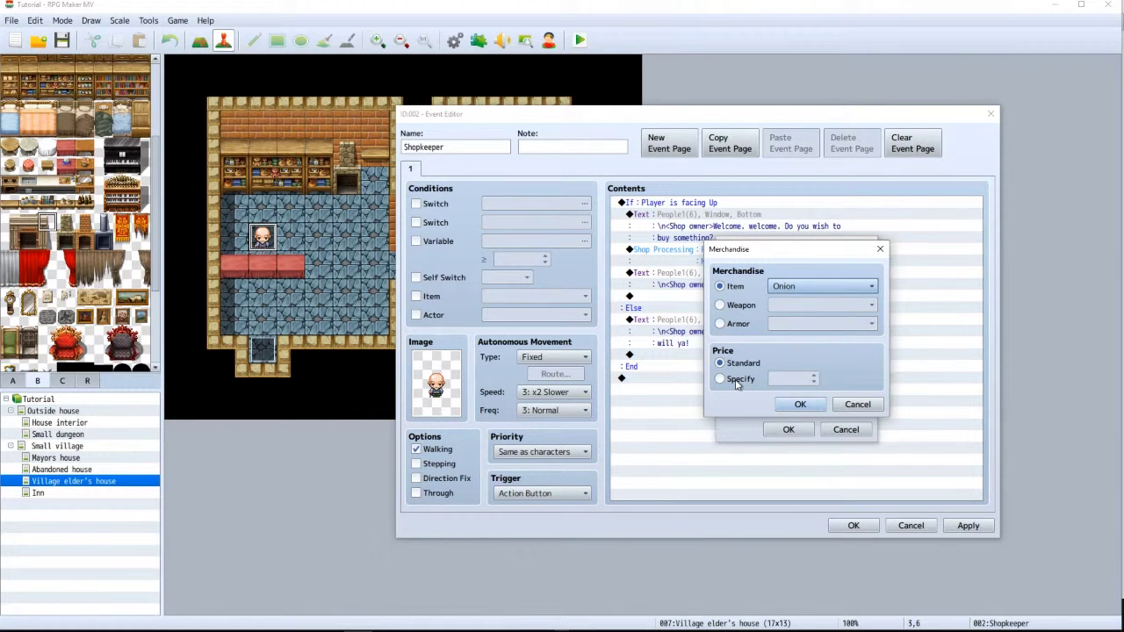
left_click(736, 381)
left_click(736, 364)
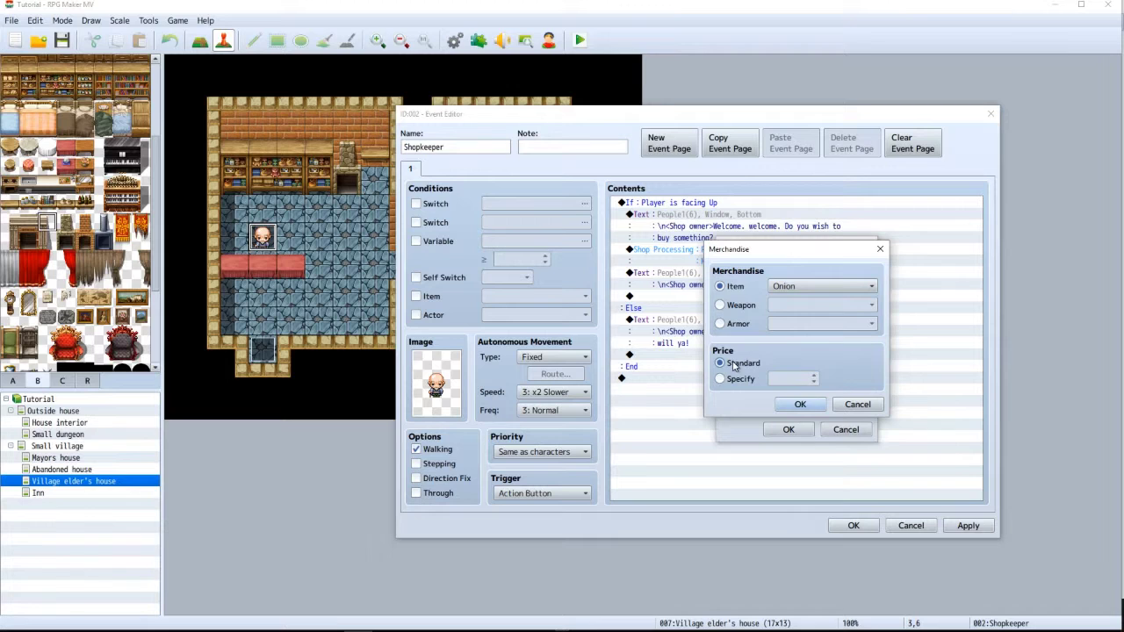
left_click(723, 383)
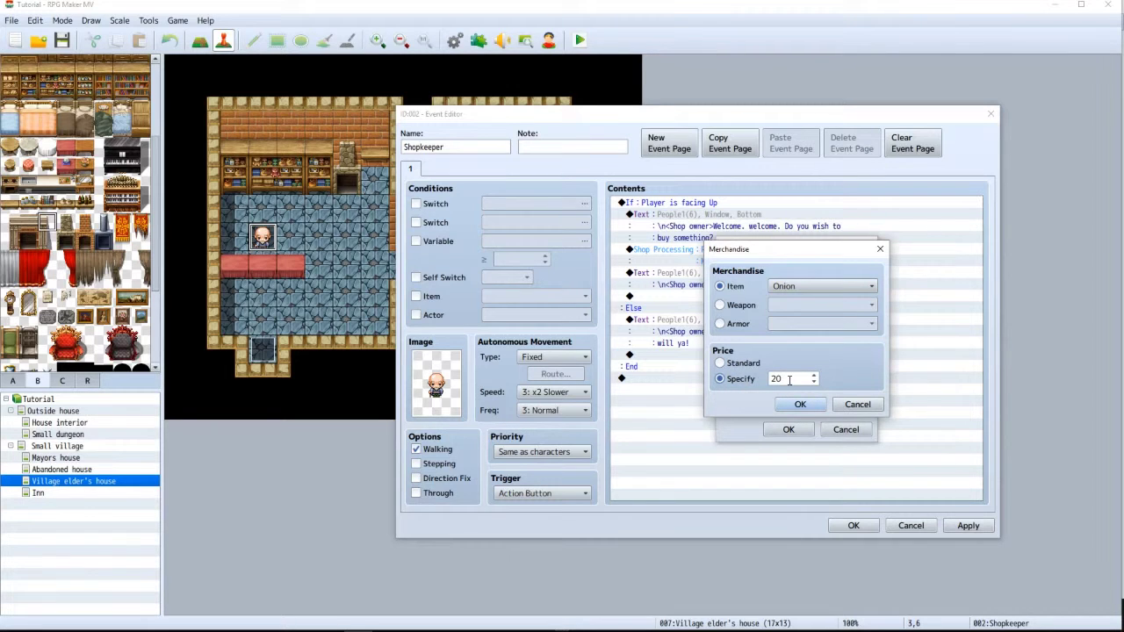
left_click(729, 364)
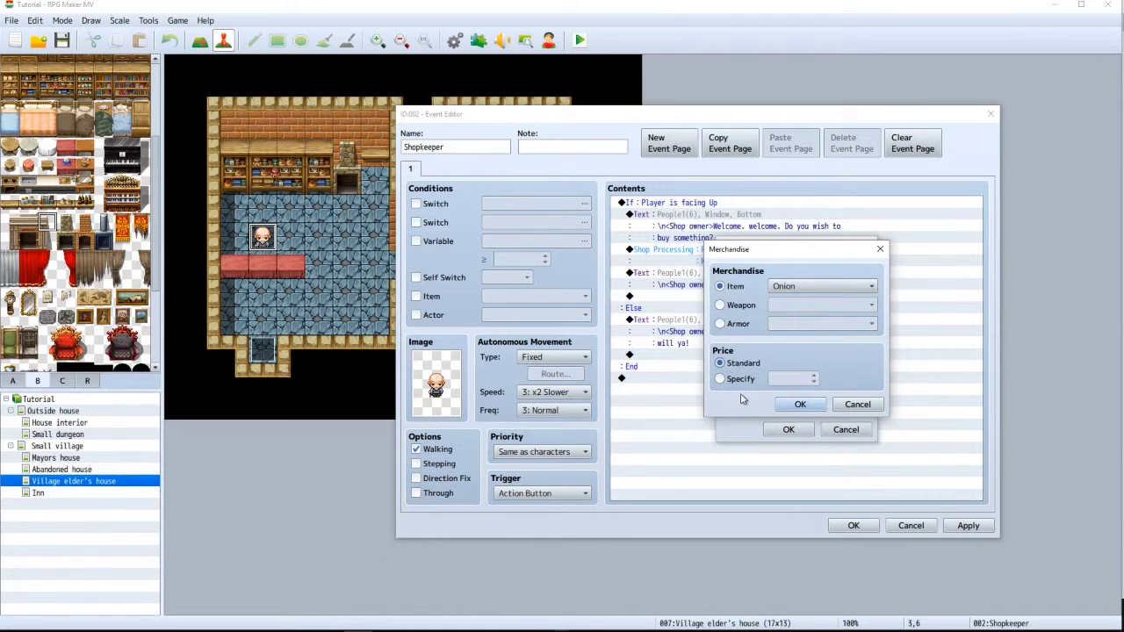
Add the Onion at standard price and save the shop command along with the Shopkeeper event
left_click(792, 403)
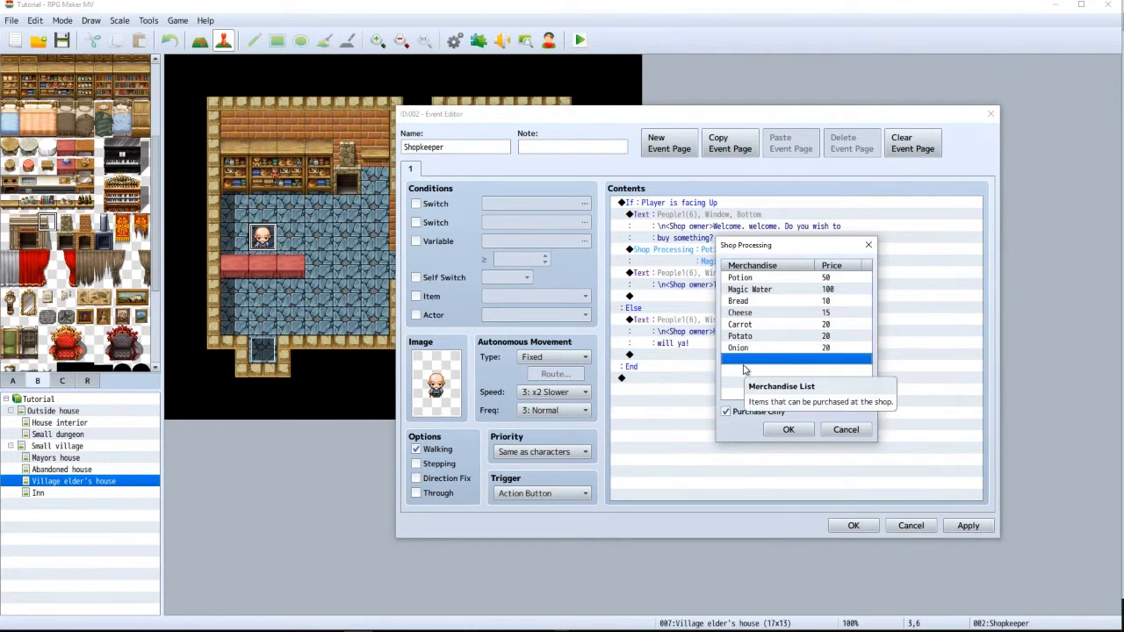
left_click(787, 430)
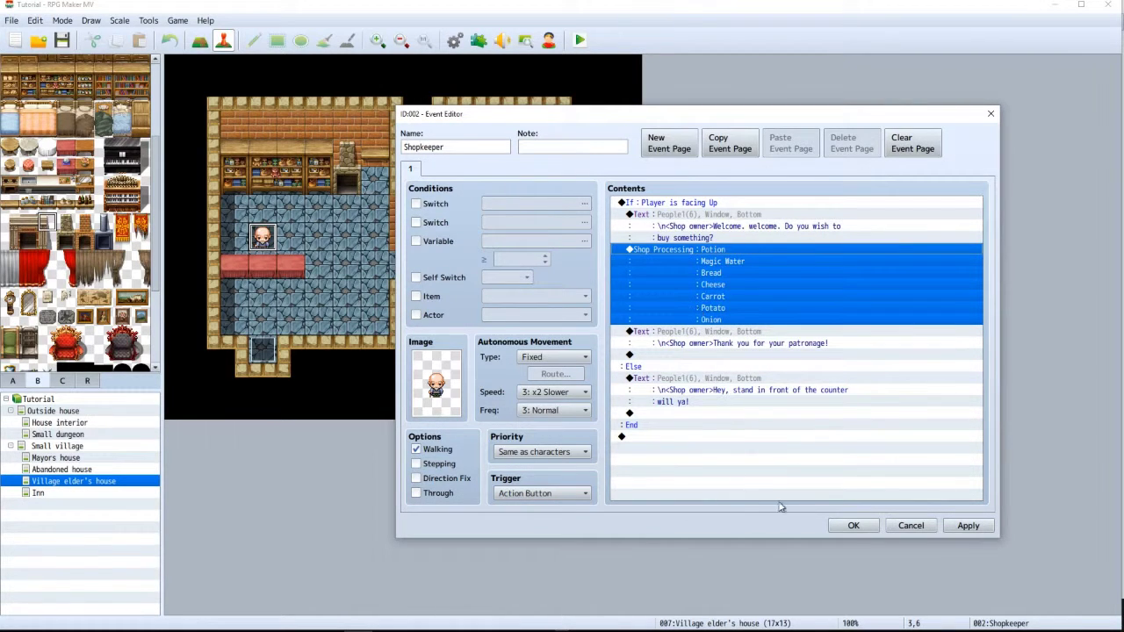
left_click(856, 526)
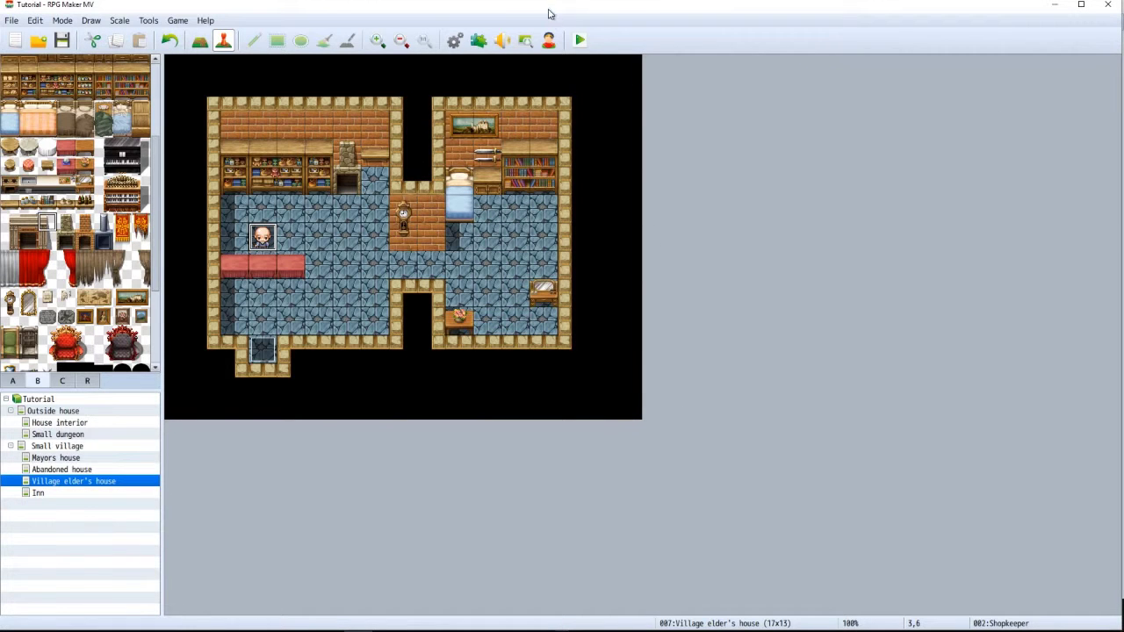
In the database's items, name the empty entry 0010 Meat
left_click(454, 39)
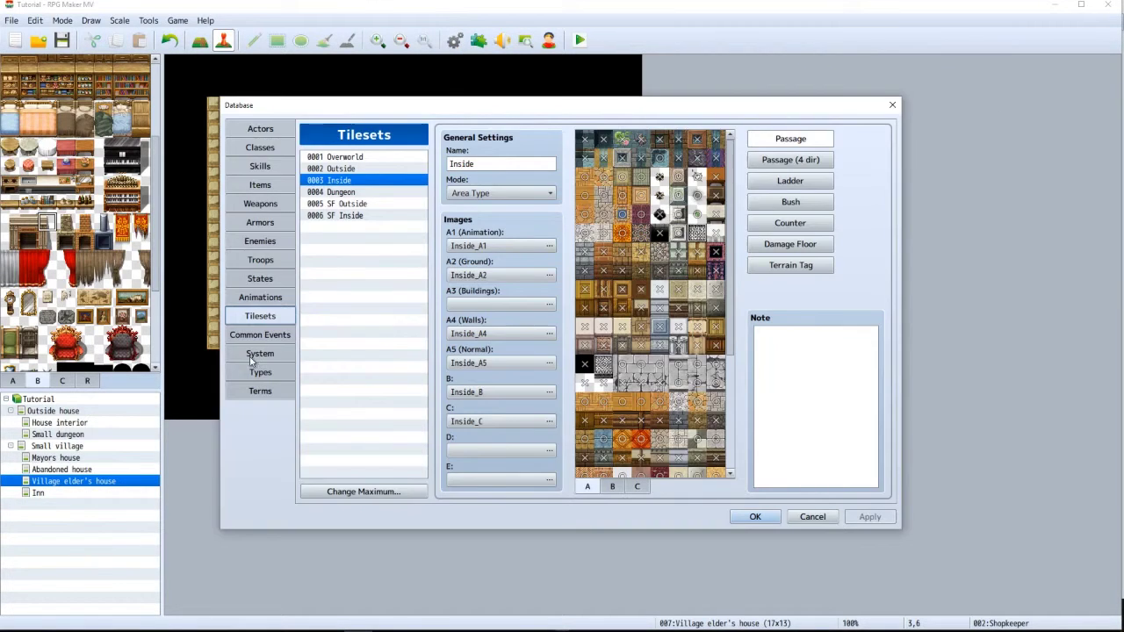
left_click(260, 185)
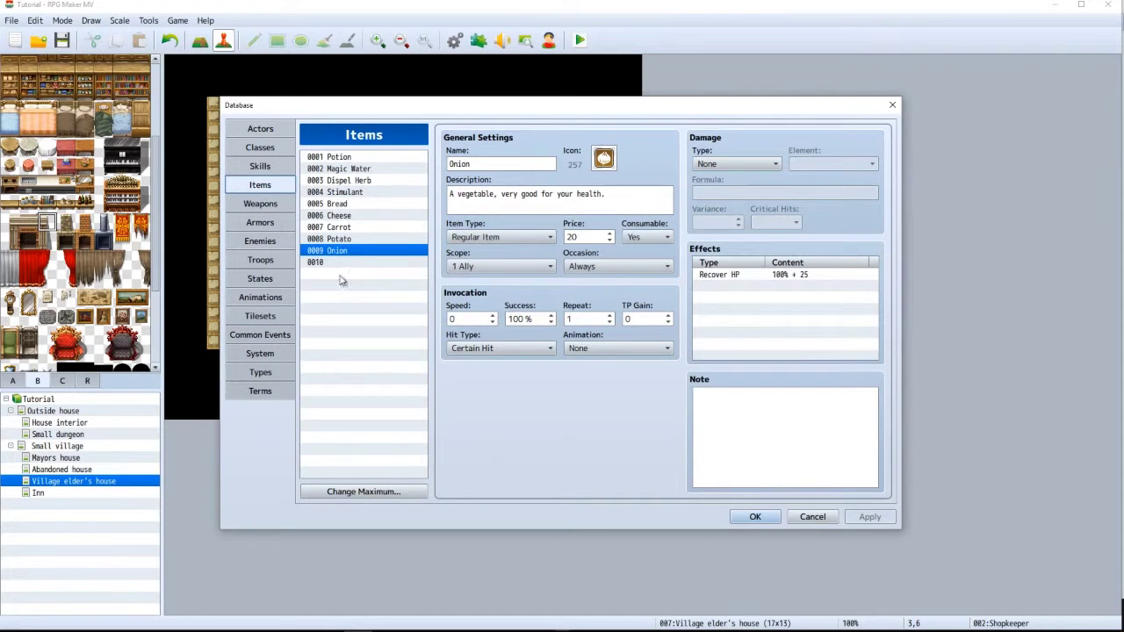
left_click(340, 205)
left_click(338, 251, "shift")
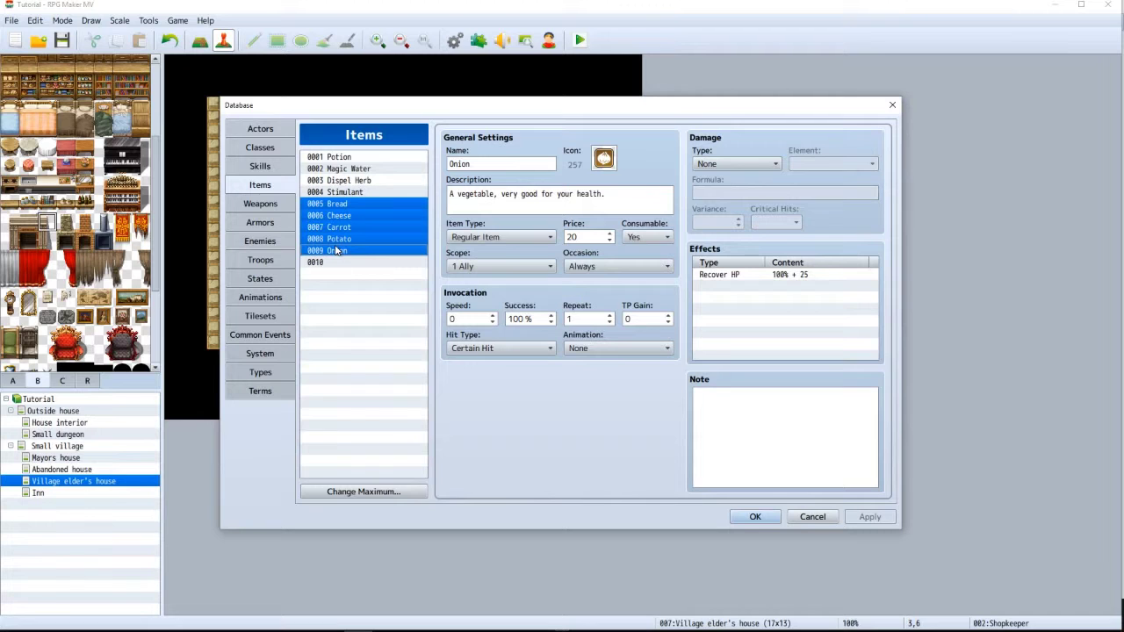
left_click(332, 264)
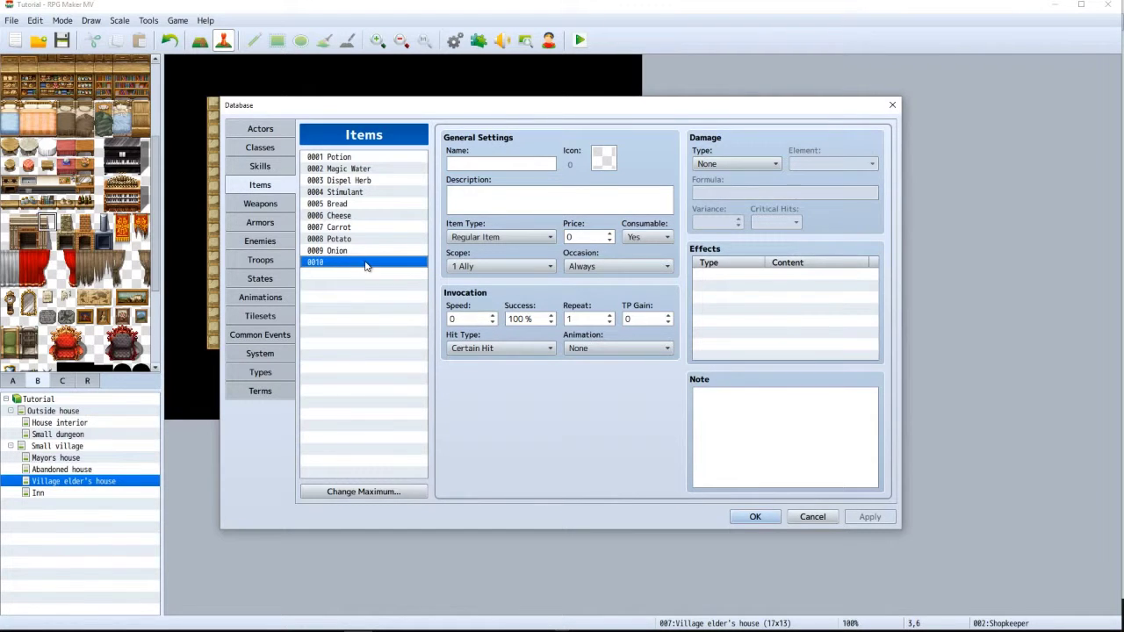
left_click(472, 163)
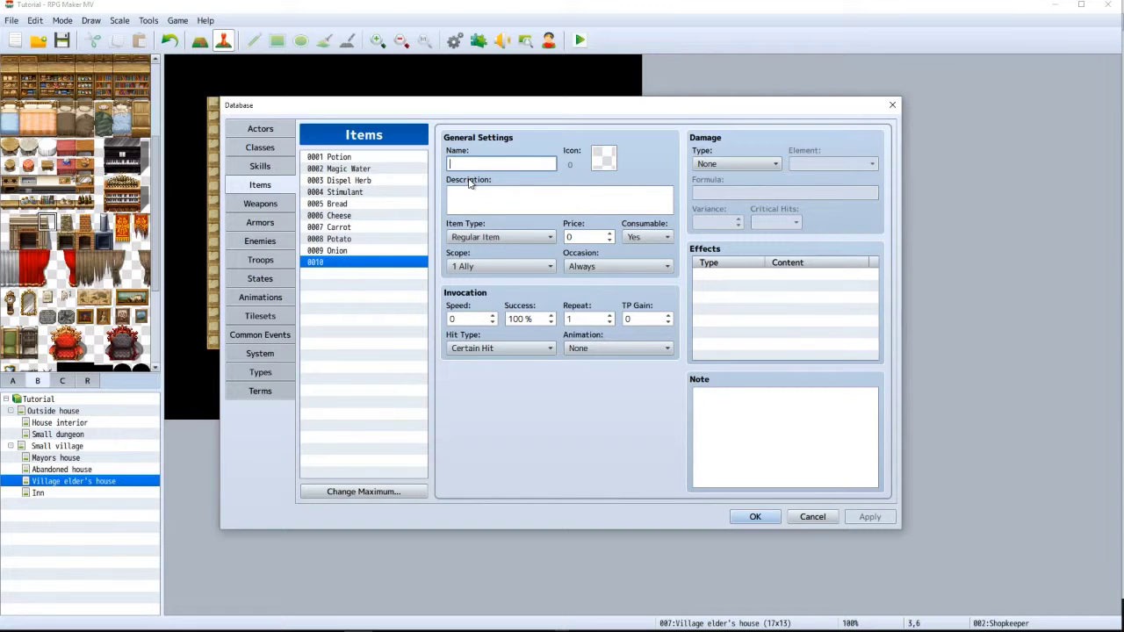
mouse_move(469, 181)
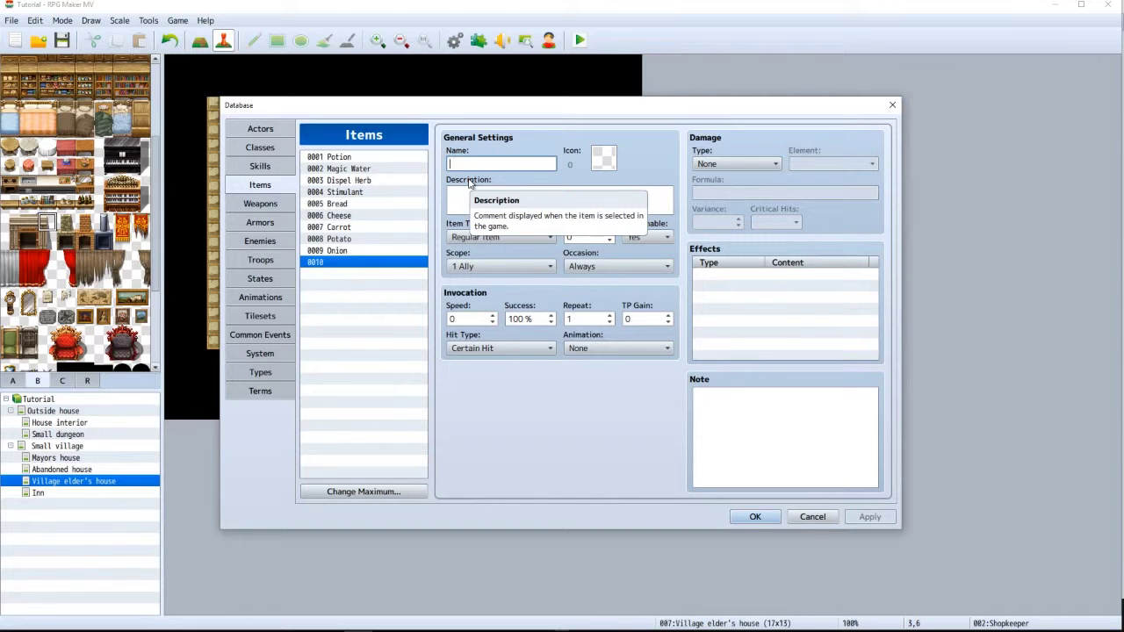
type("Meat")
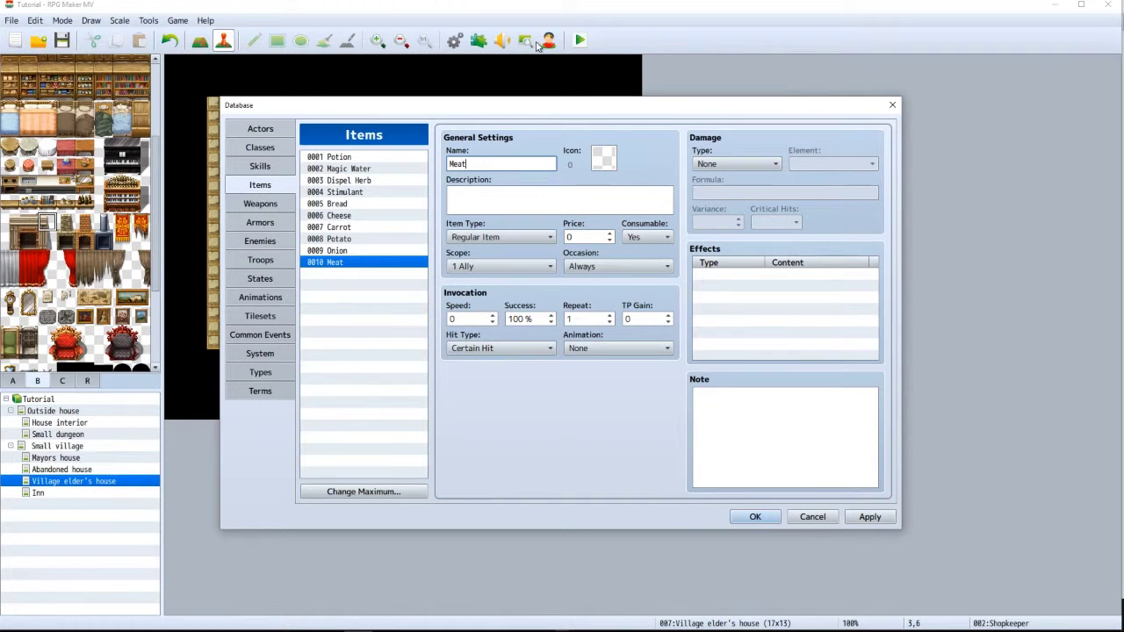
Assign icon 272 to item 0010
double_click(596, 161)
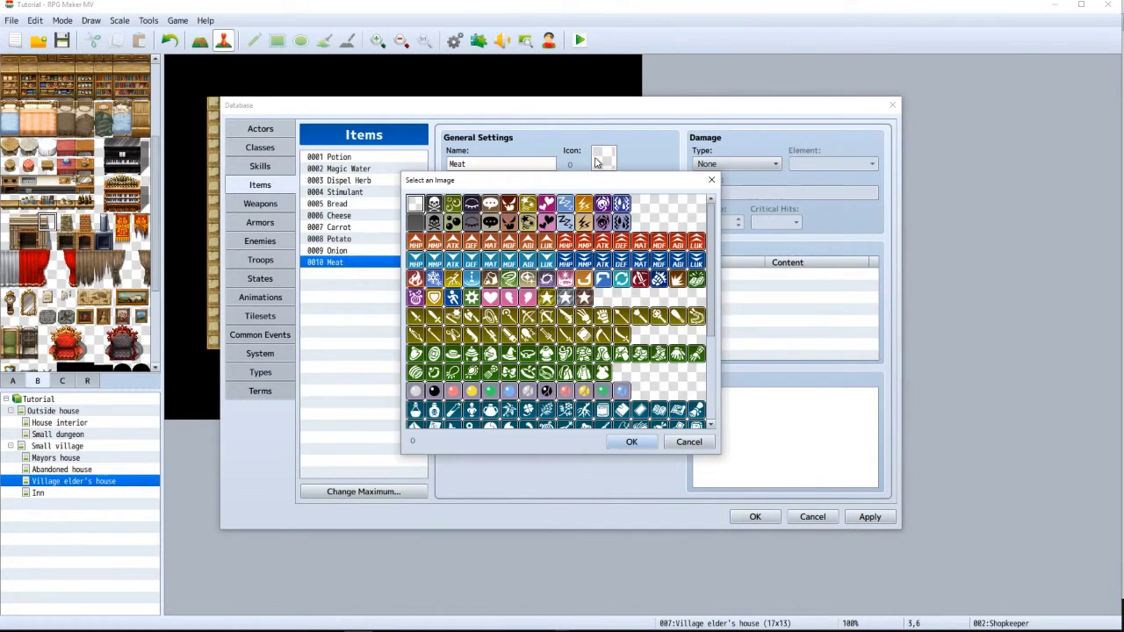
scroll(595, 259, "down", 5)
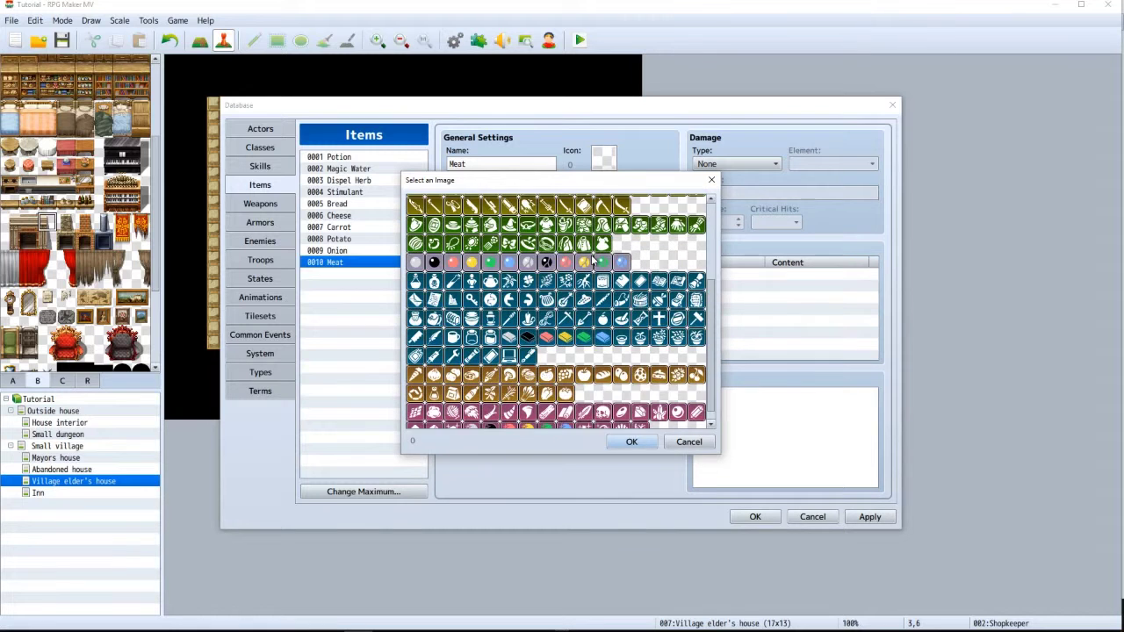
left_click(416, 382)
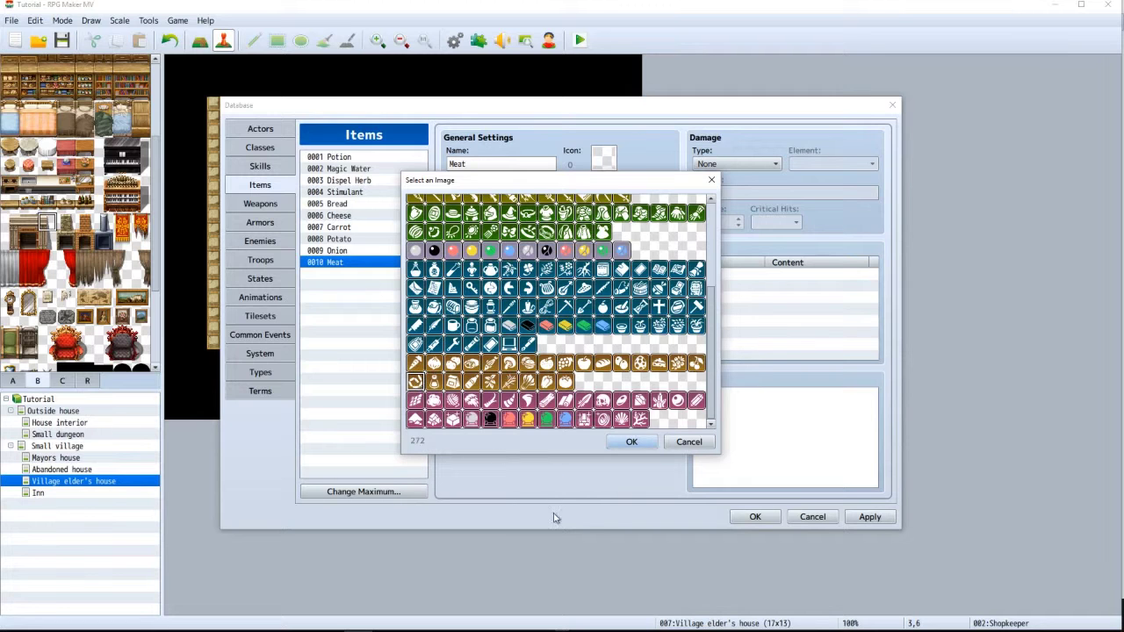
left_click(631, 443)
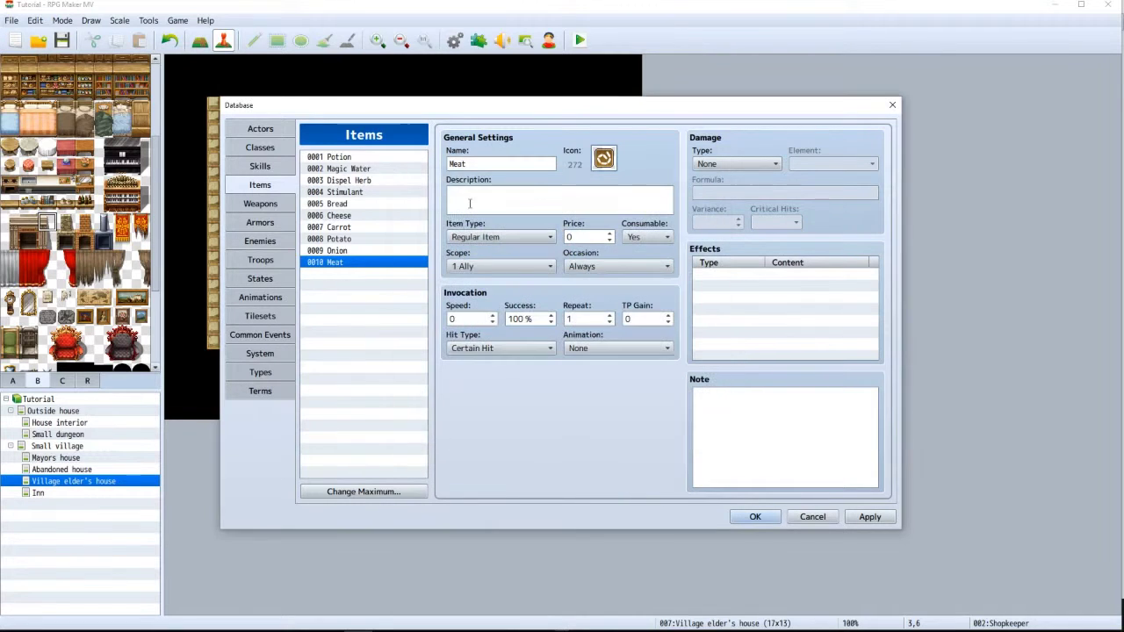
Rename item 0010 as Sausage and describe it as "Finest pork sausage. Very filling and good in a stew."
double_click(466, 166)
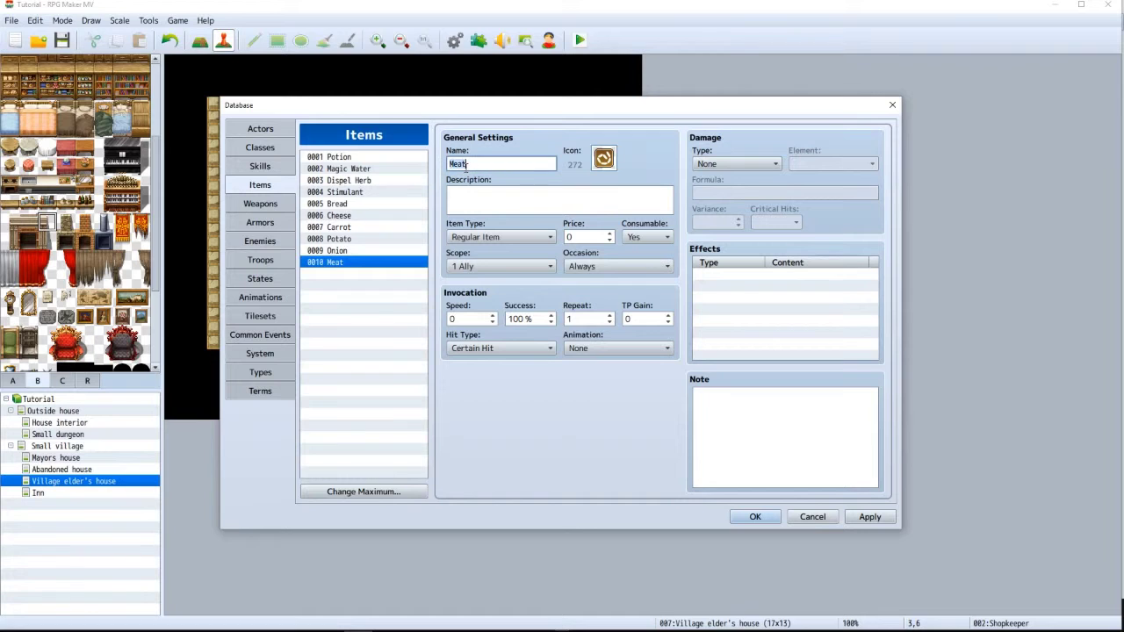
type("Sausage")
left_click(465, 197)
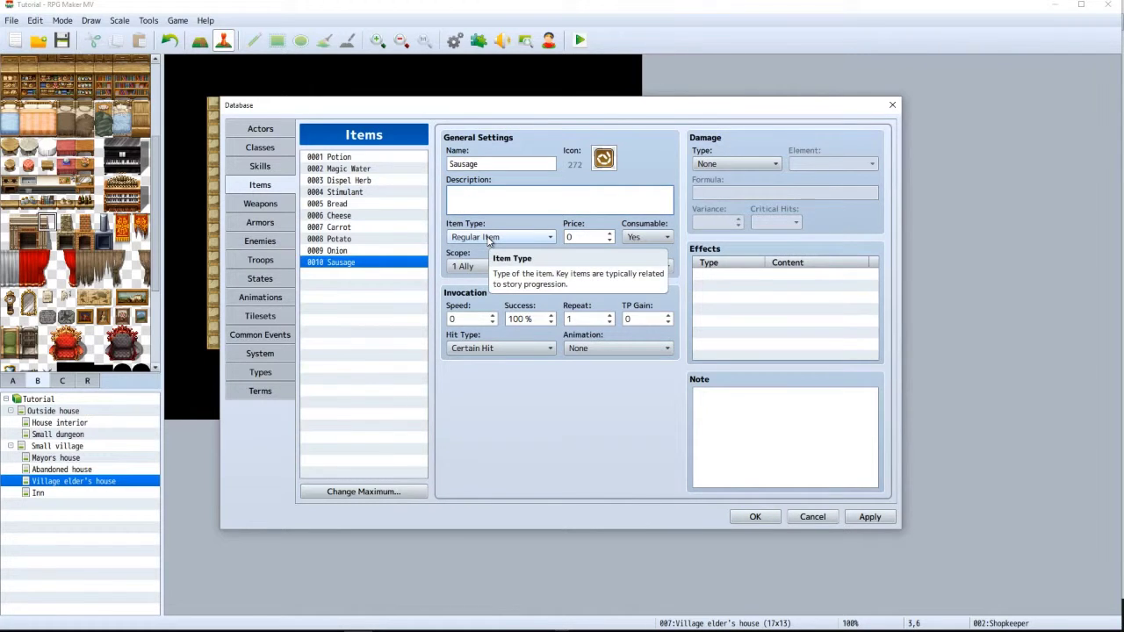
type("Finest")
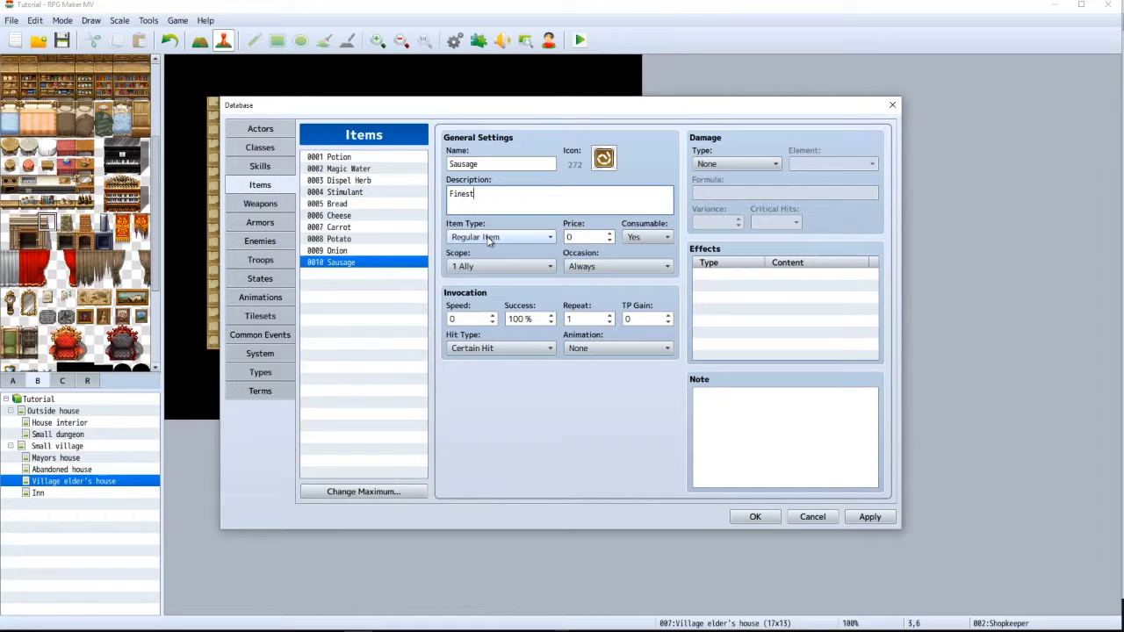
type(" pork sausage. Very filling and good in a stew.")
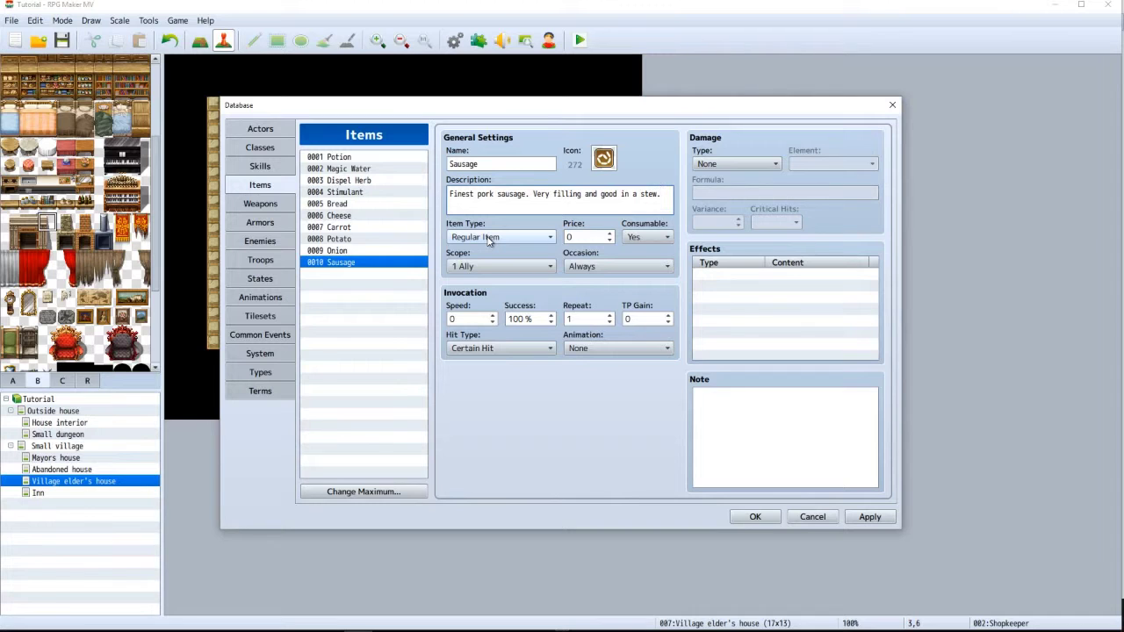
Set the Sausage's price to 50, compare it with the other food items, and save the database changes
left_click(576, 237)
type("5")
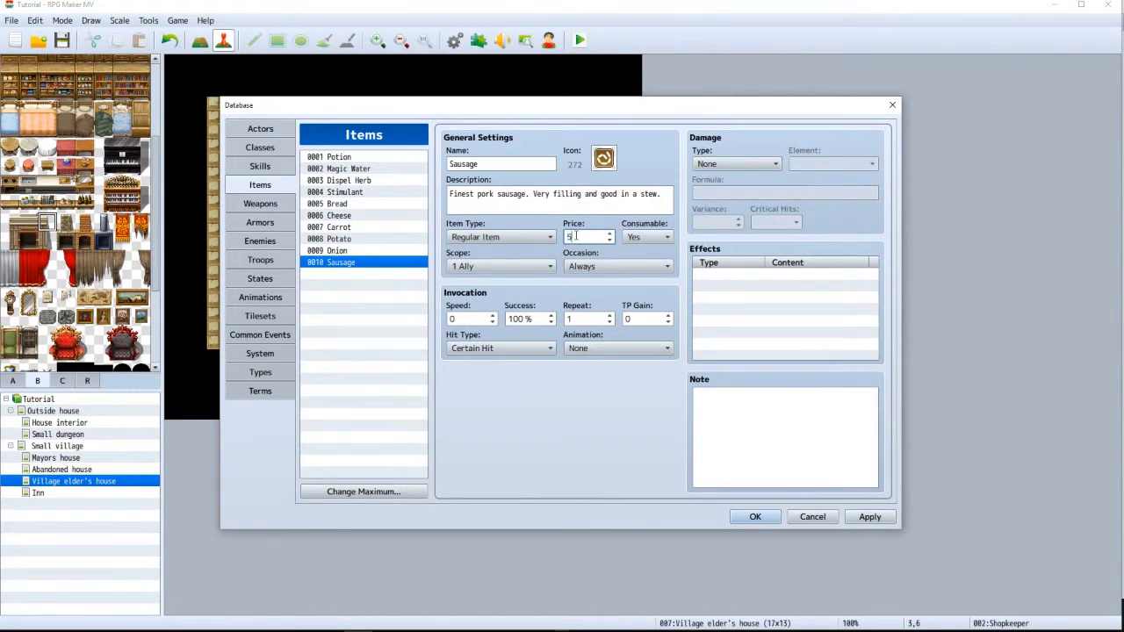
type("0")
left_click(345, 250)
left_click(347, 221)
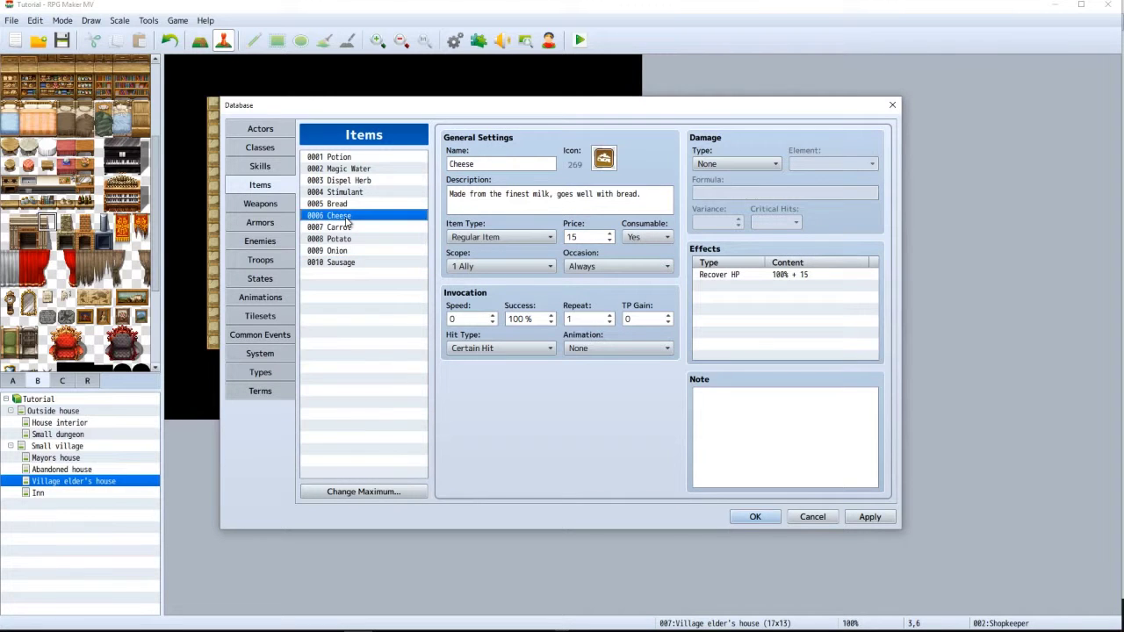
left_click(351, 267)
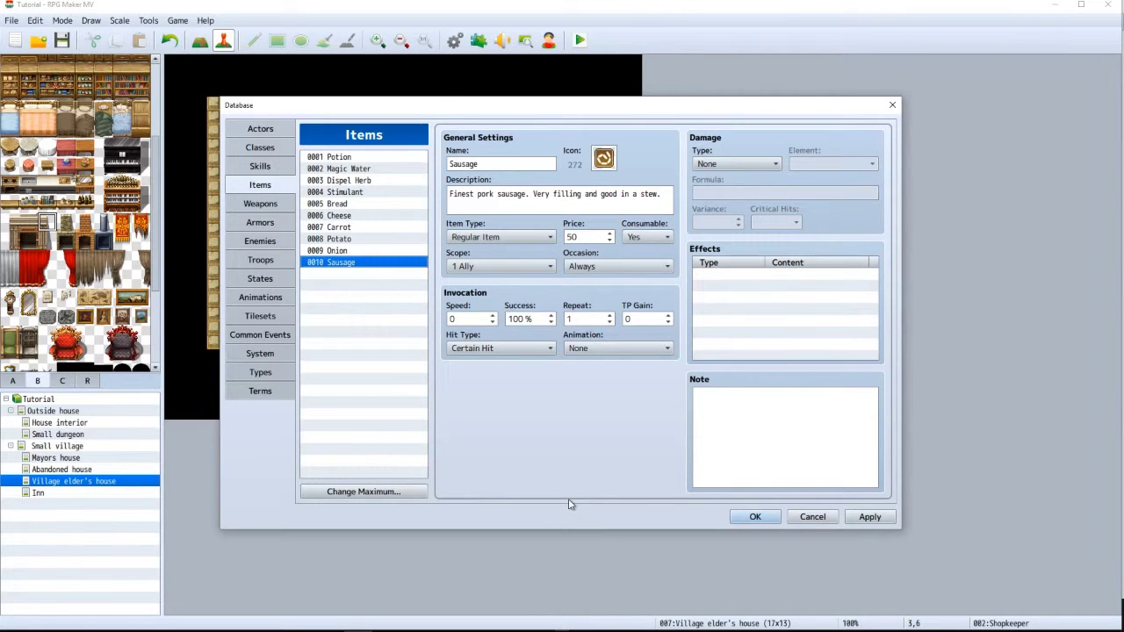
left_click(754, 517)
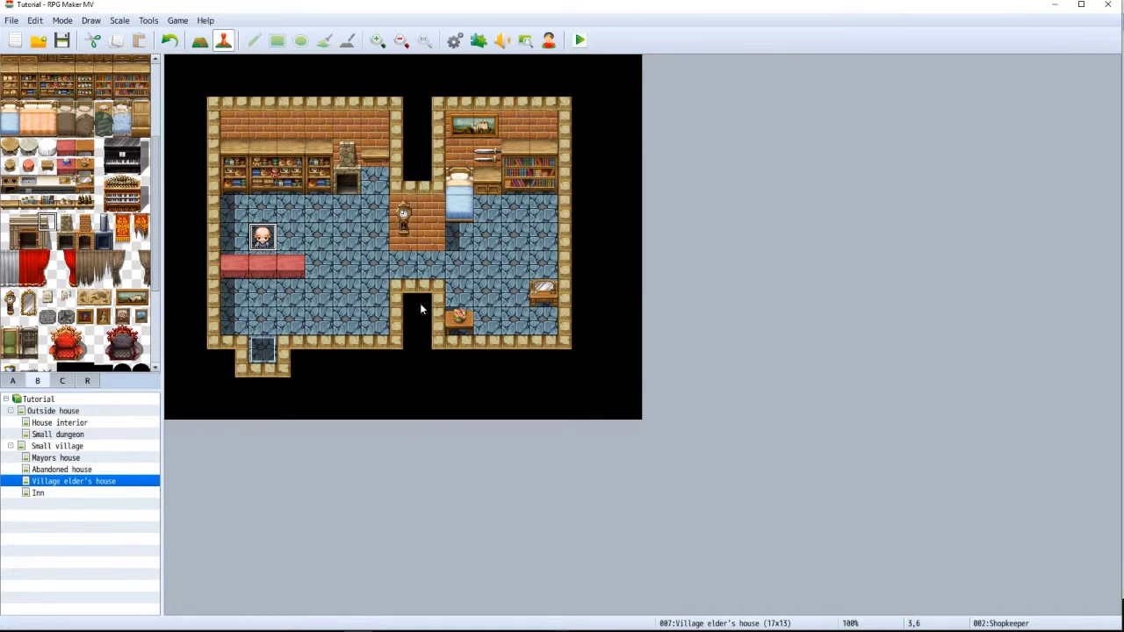
Add the Sausage item at its standard price to the Shopkeeper event's shop merchandise in Village elder's house
double_click(263, 242)
double_click(540, 239)
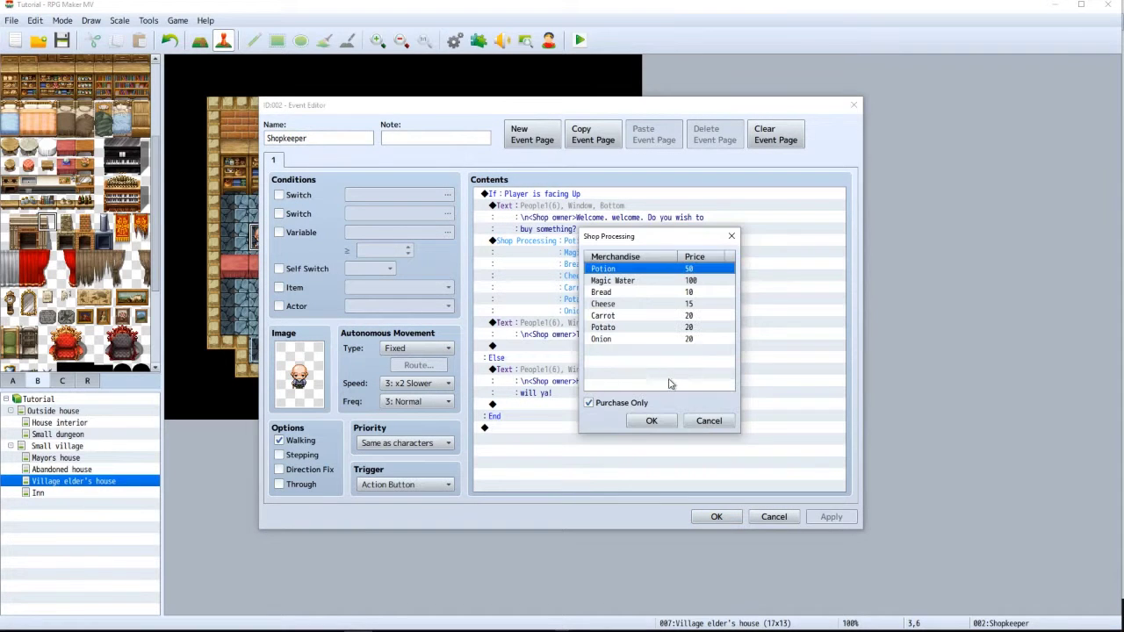
double_click(608, 353)
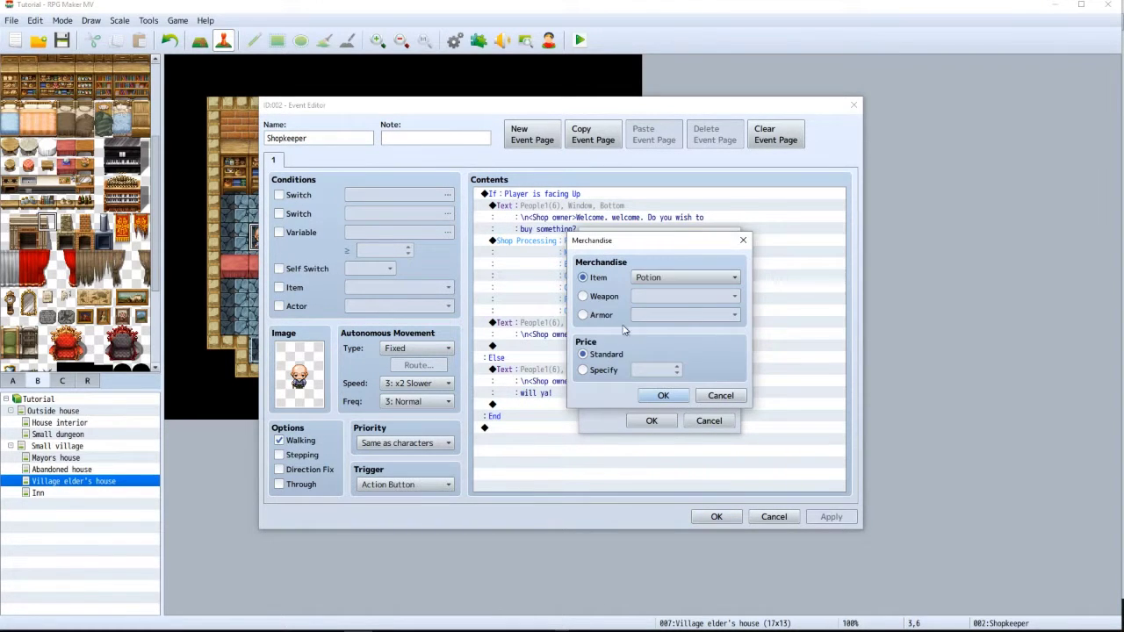
left_click(641, 280)
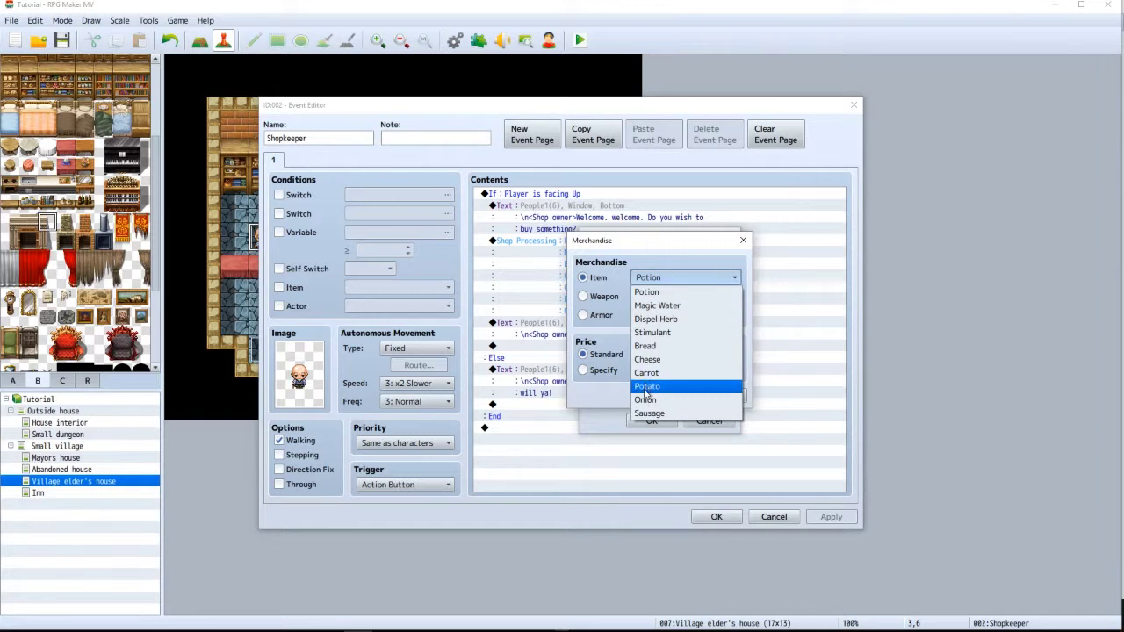
left_click(649, 413)
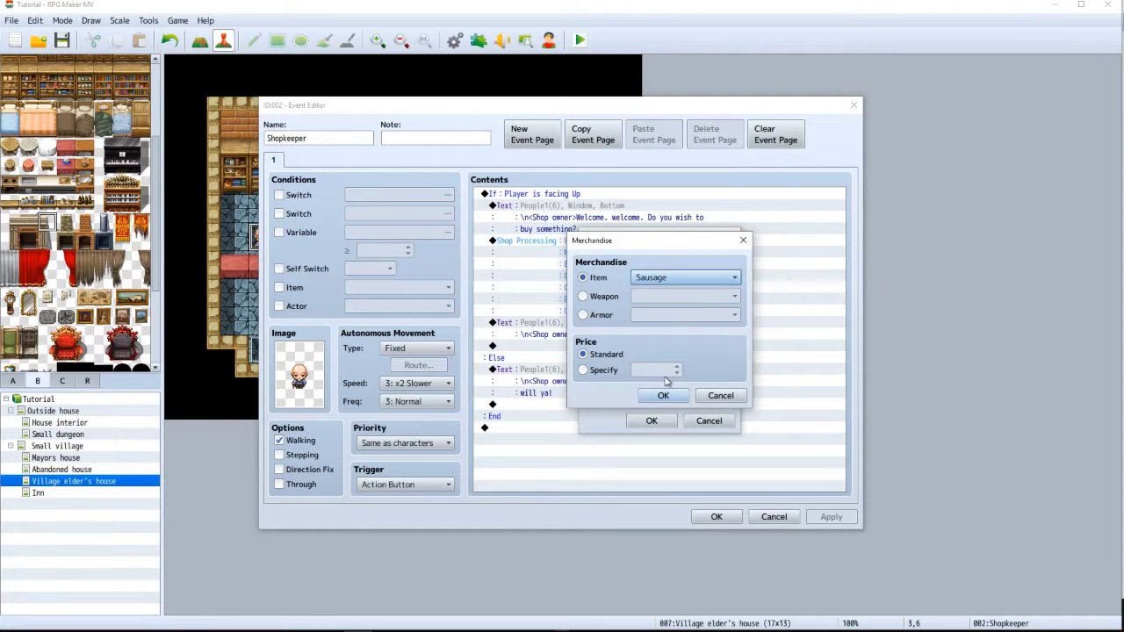
left_click(664, 396)
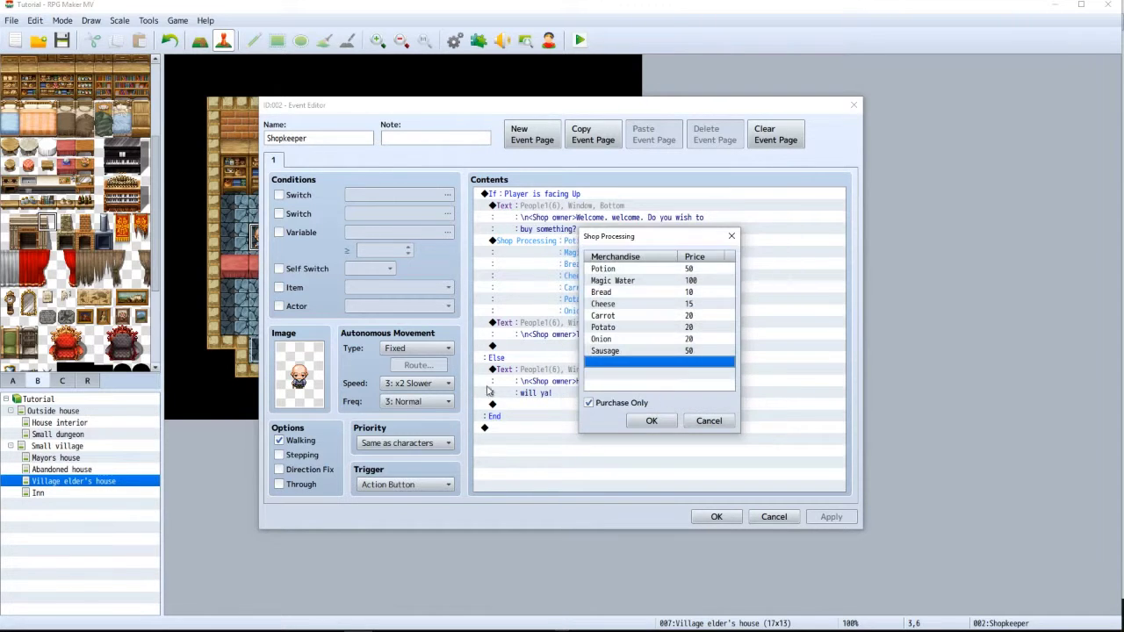
left_click(651, 421)
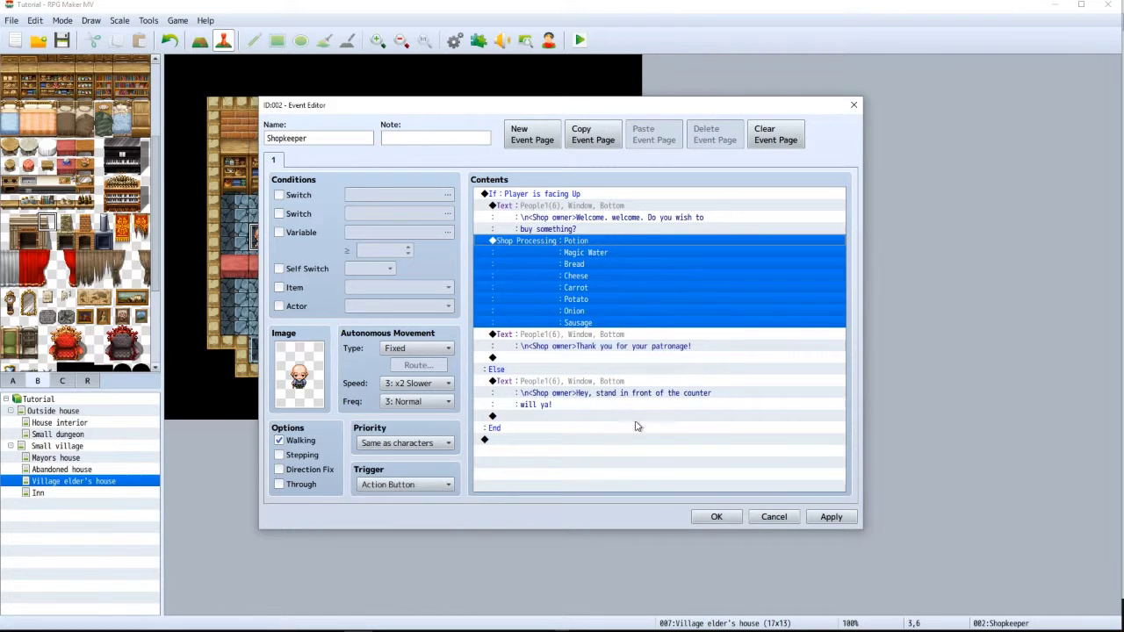
left_click(606, 342)
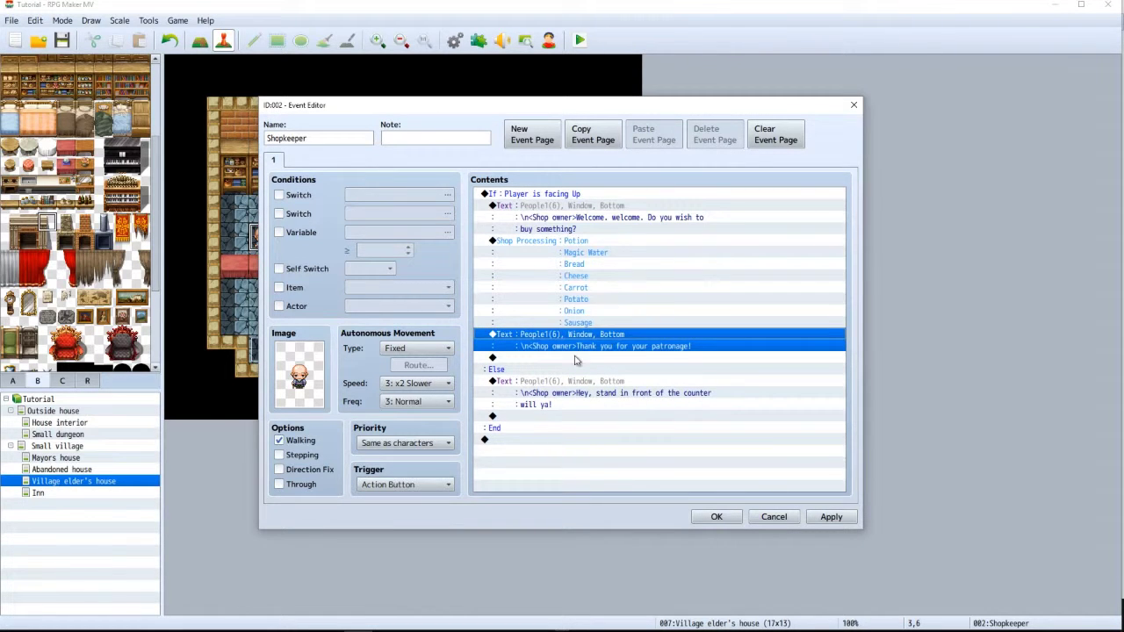
Accept the Shopkeeper event's changes and switch to the Inn map
left_click(531, 393)
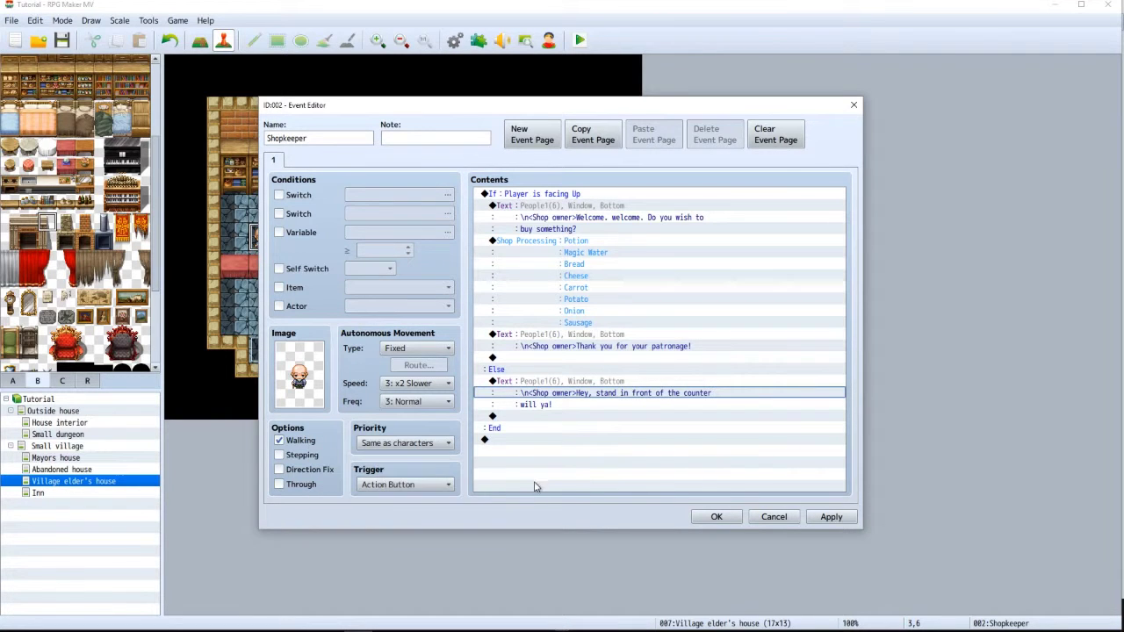
left_click(715, 517)
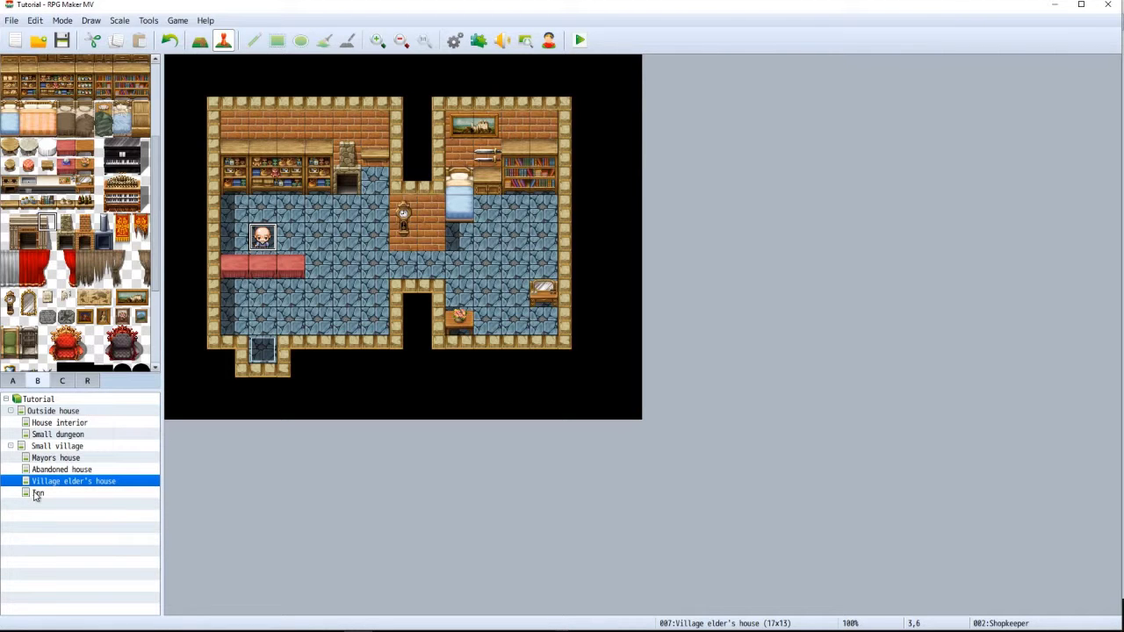
left_click(46, 449)
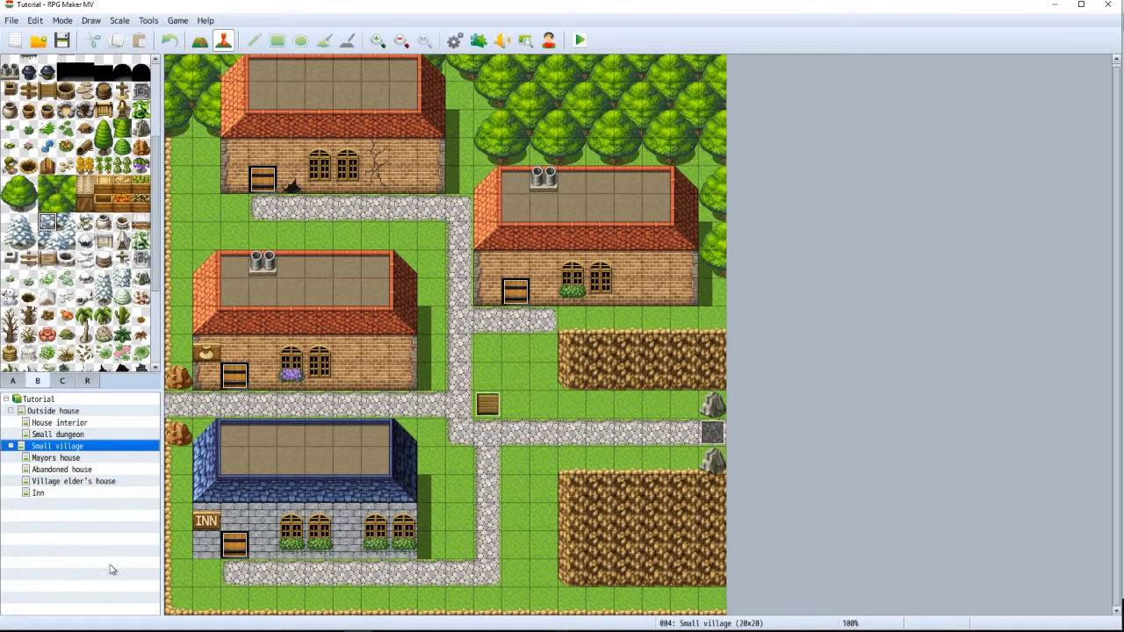
left_click(35, 494)
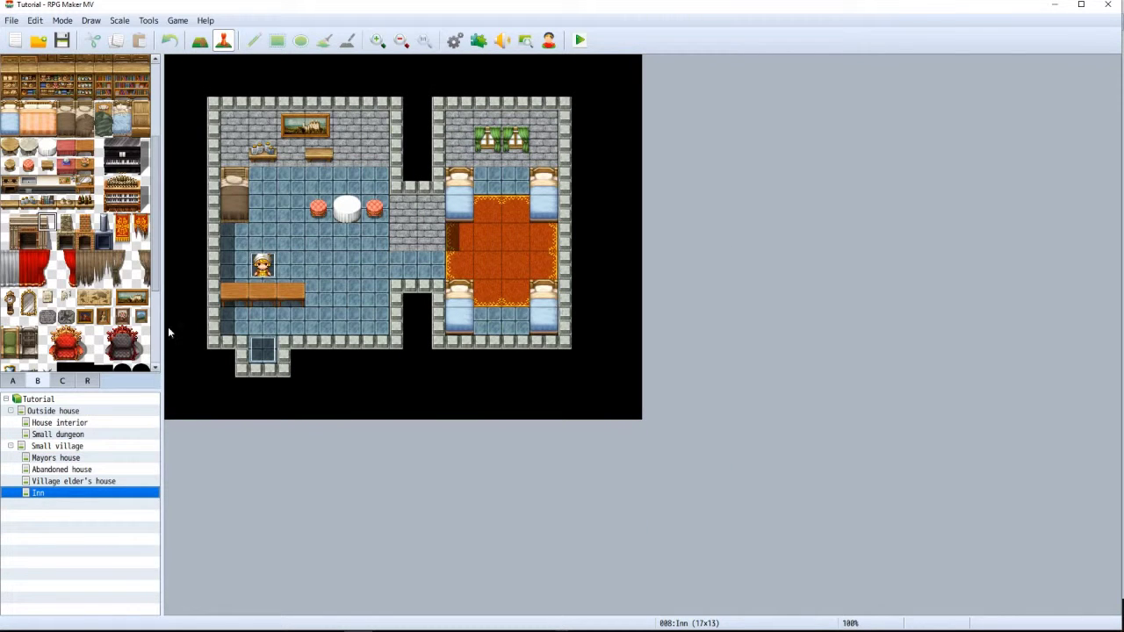
Open the Innkeeper event behind the inn's counter for editing
left_click(262, 267)
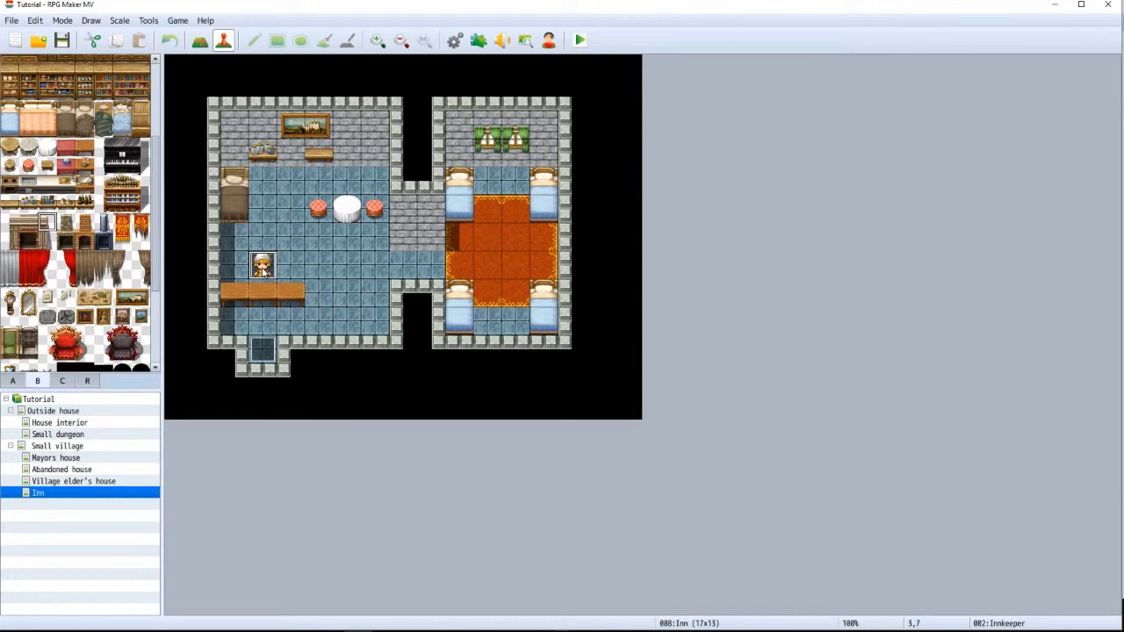
left_click(249, 297)
left_click(284, 293)
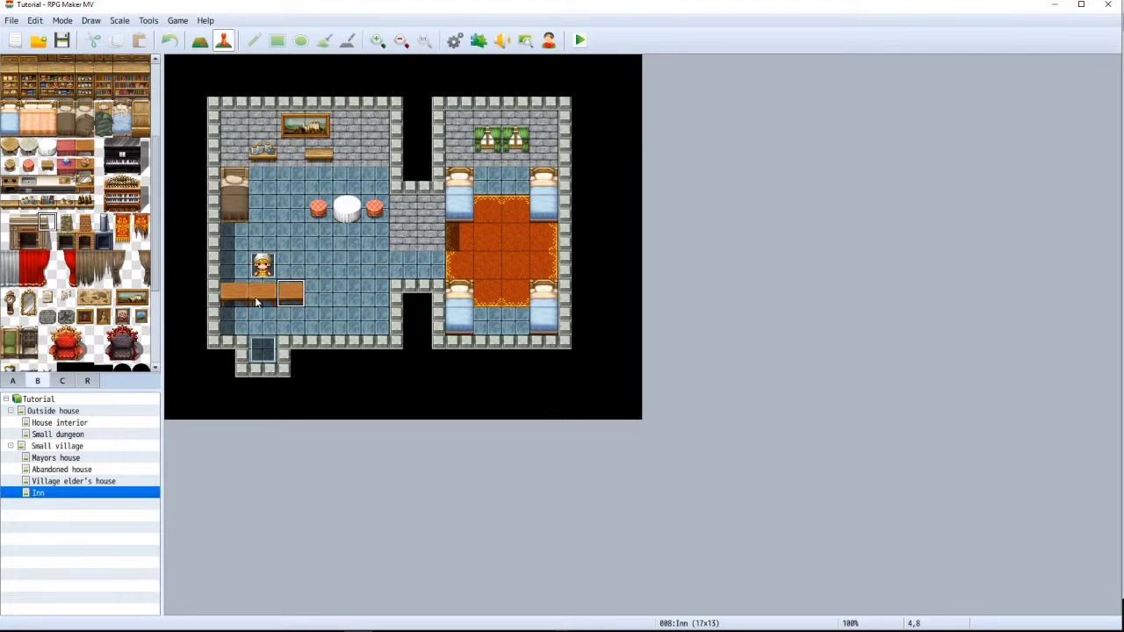
left_click(262, 271)
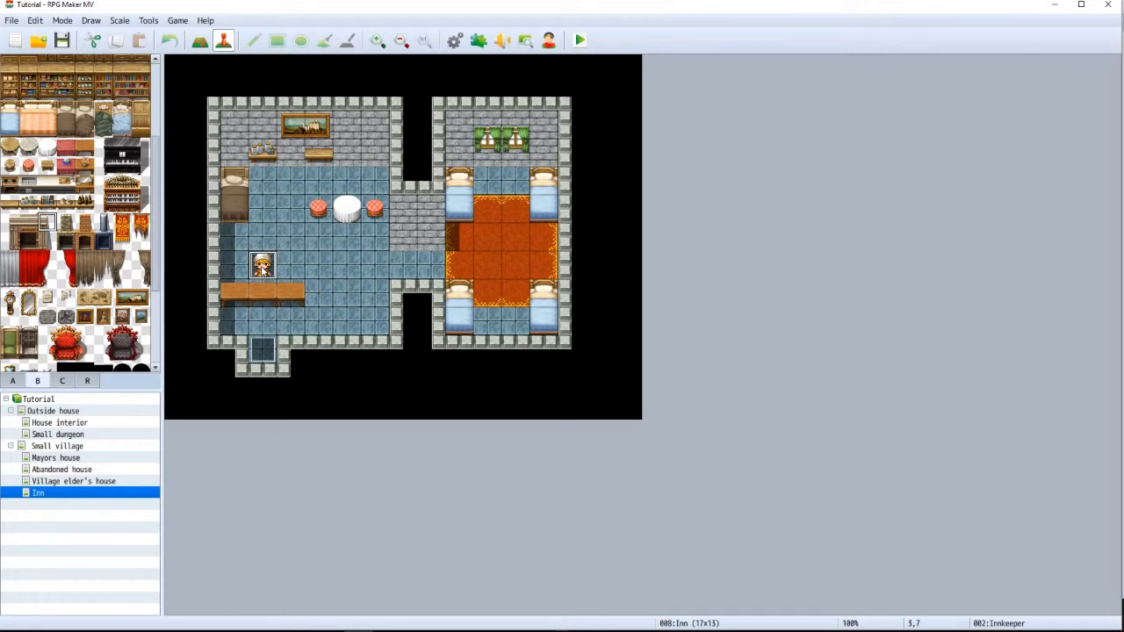
double_click(261, 271)
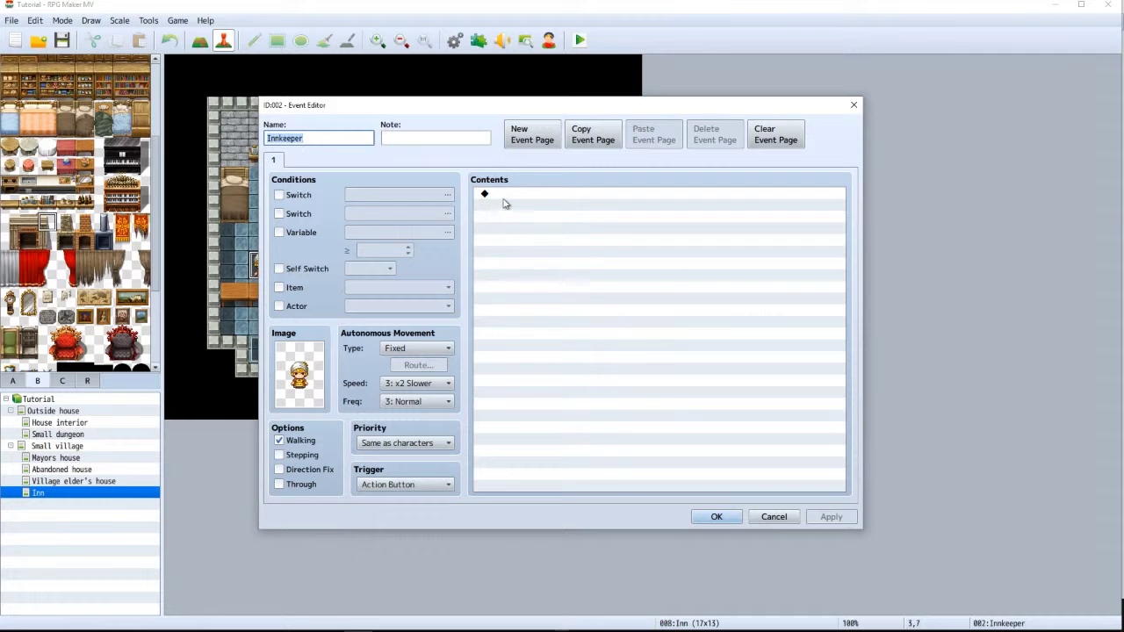
Add a conditional branch to the Innkeeper event that checks whether the Player is facing Up, with an else branch
double_click(507, 194)
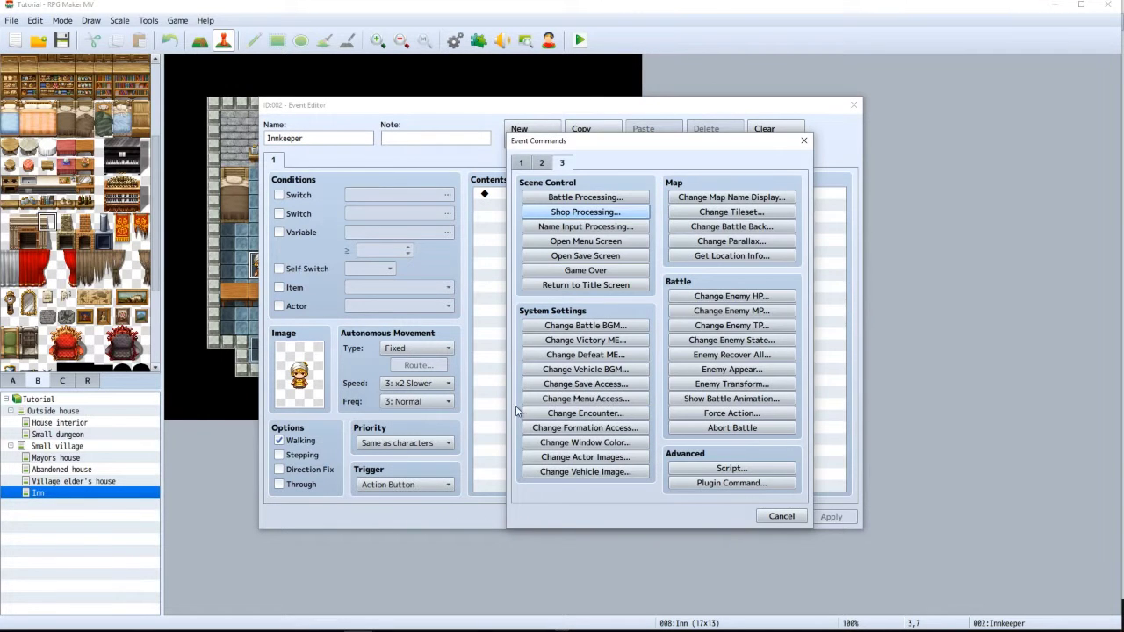
left_click(522, 163)
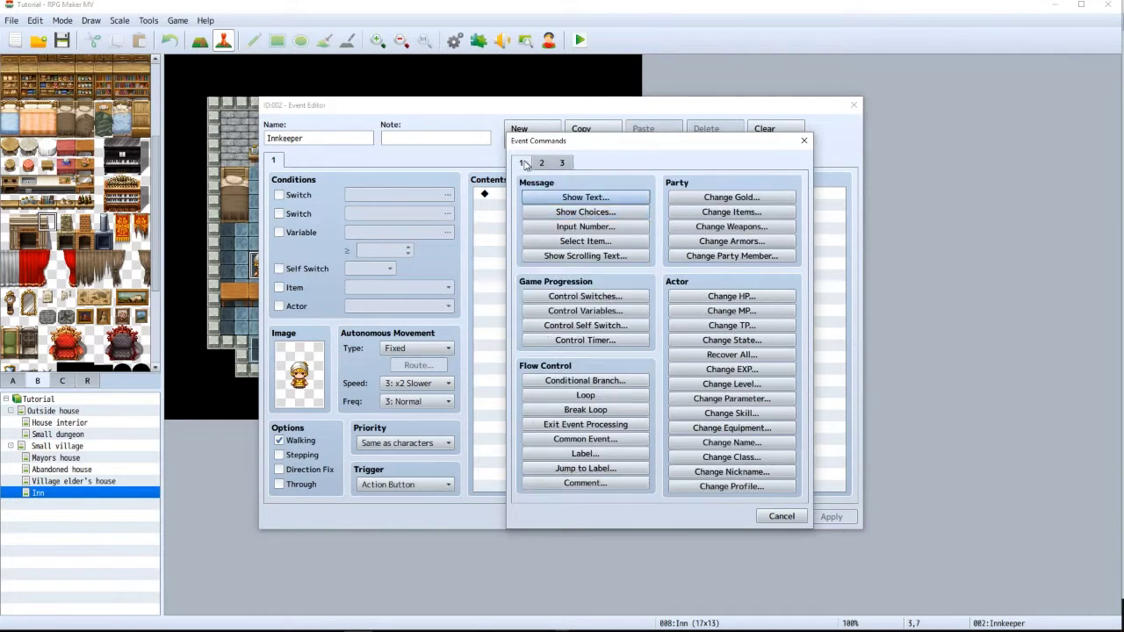
left_click(562, 380)
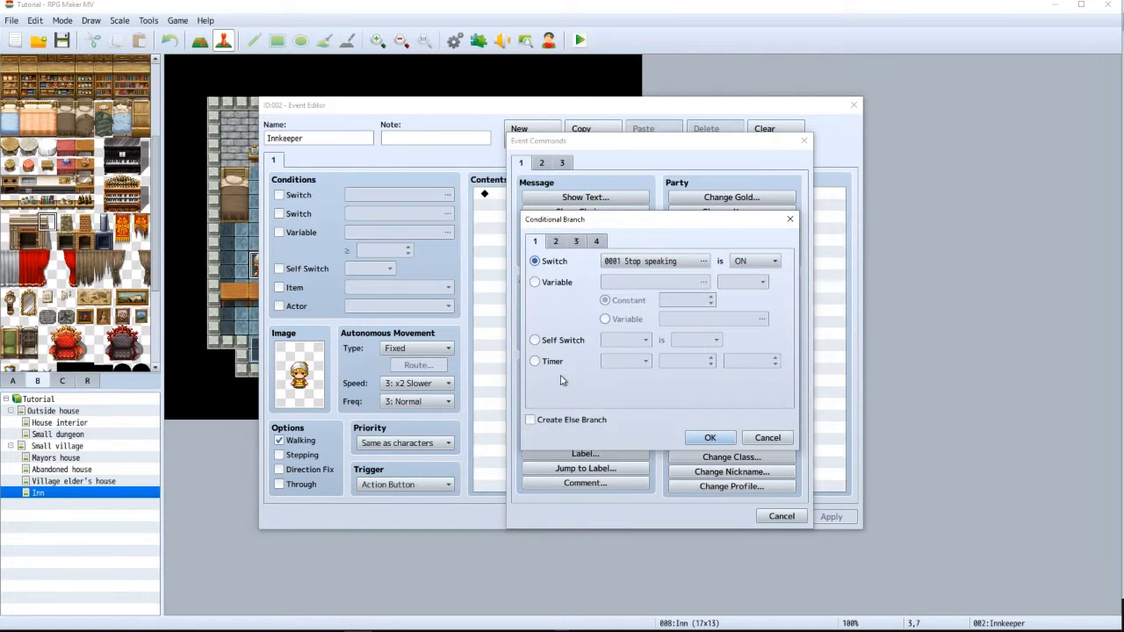
left_click(576, 242)
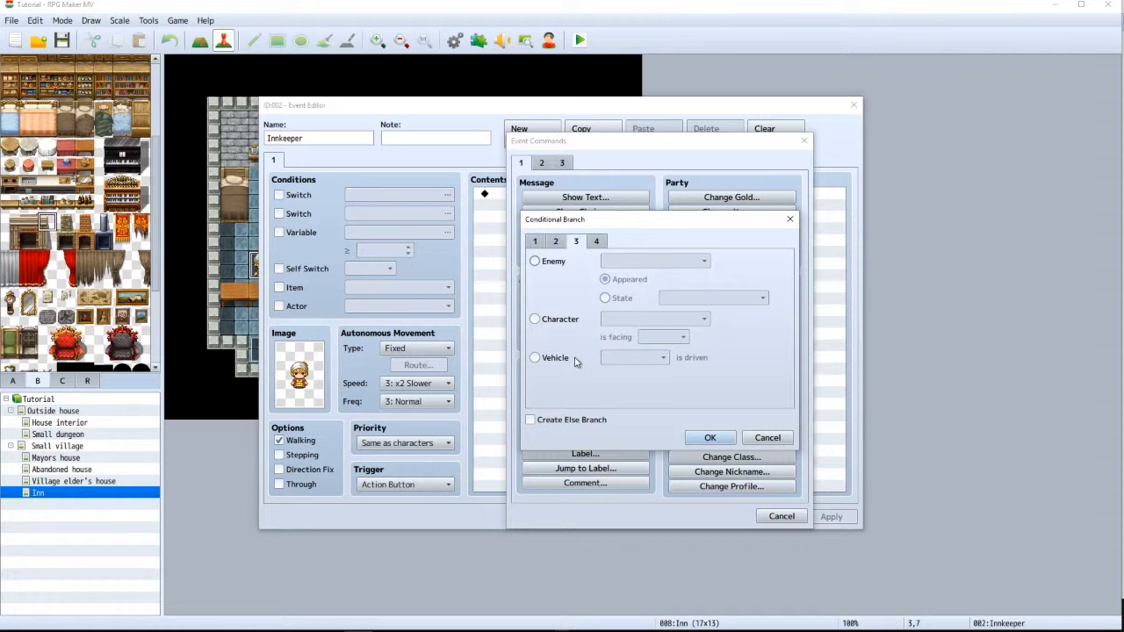
left_click(580, 322)
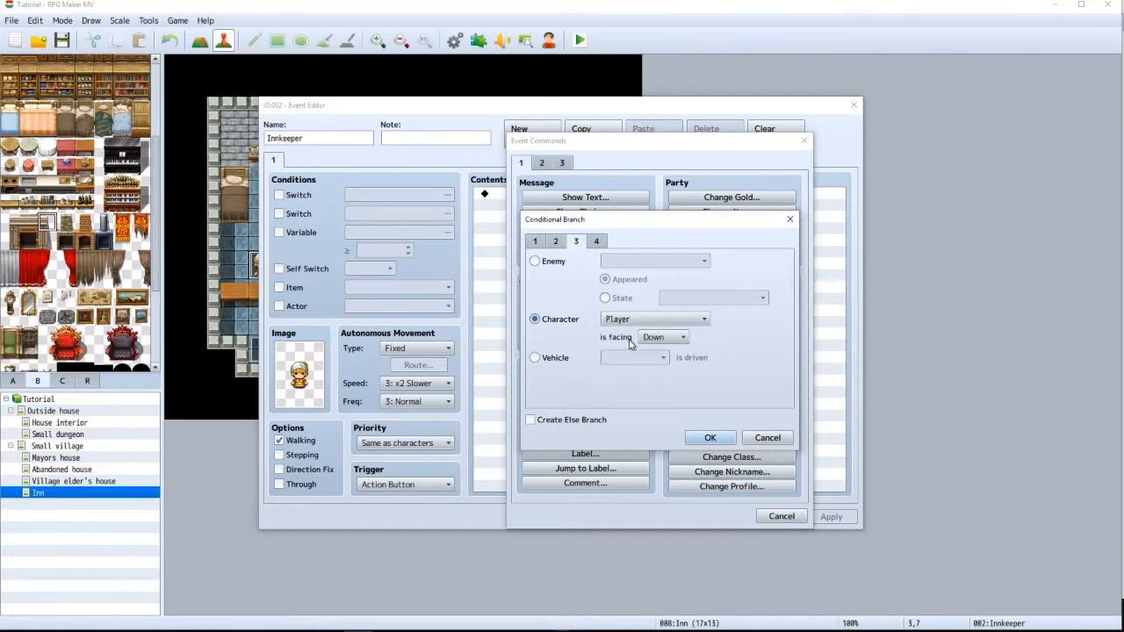
left_click(663, 338)
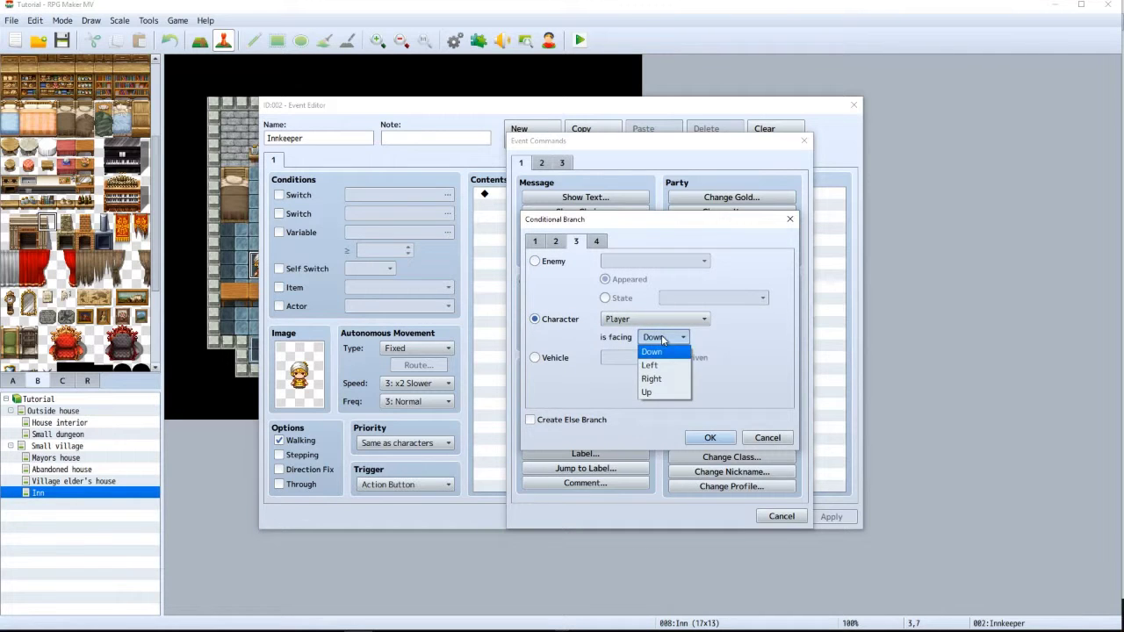
left_click(654, 393)
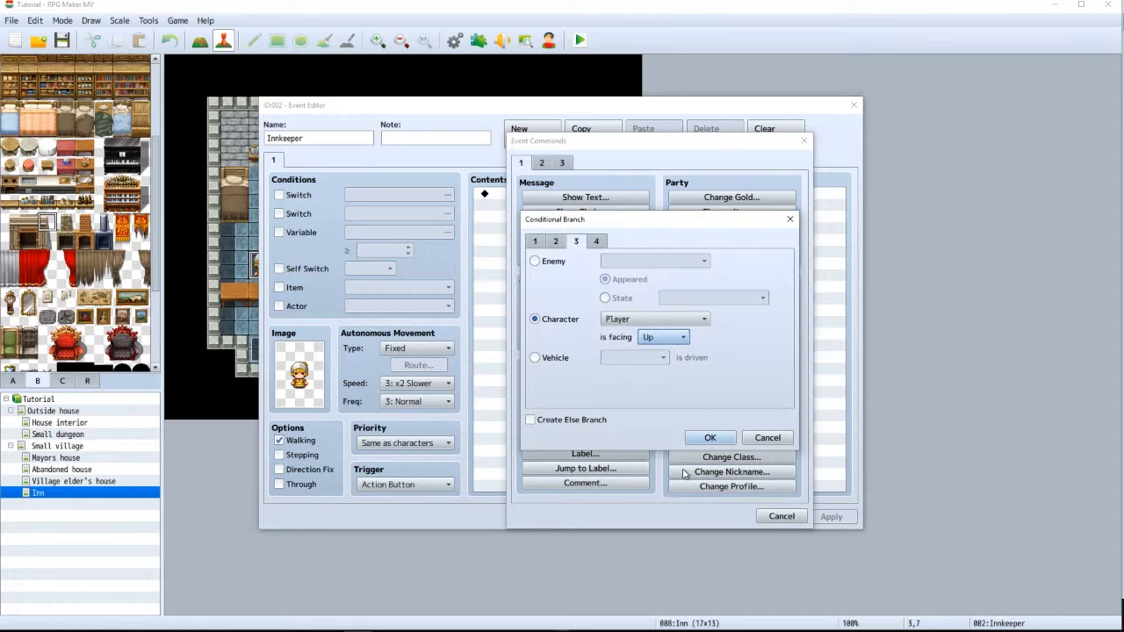
left_click(559, 421)
left_click(709, 437)
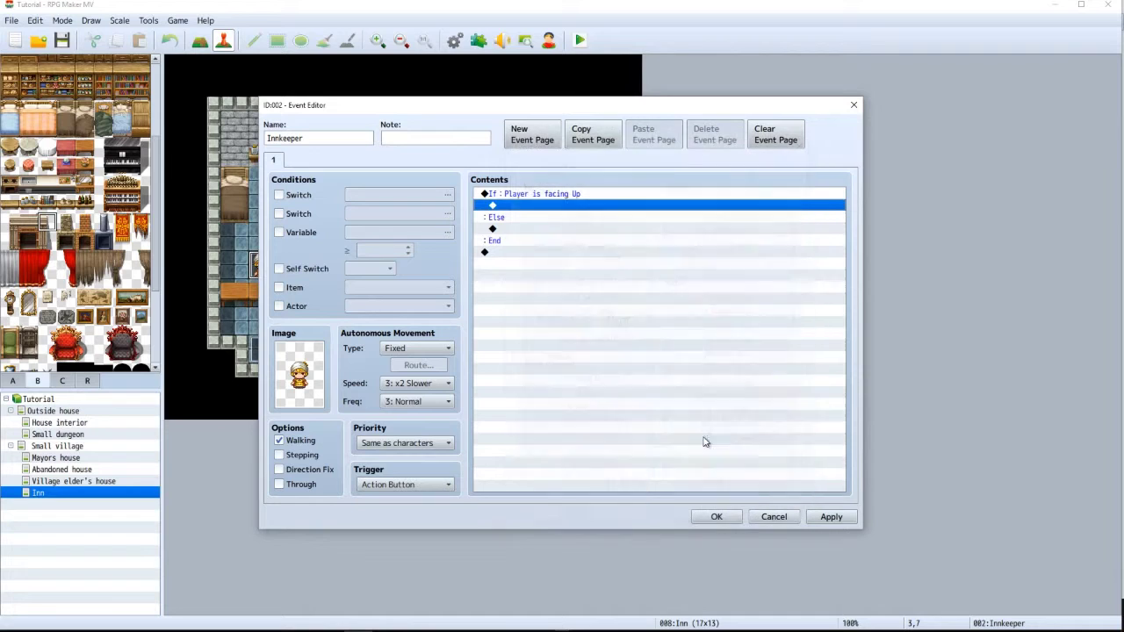
Start a Show Text command inside the If branch, using the blonde headscarf woman's face from People1
double_click(516, 207)
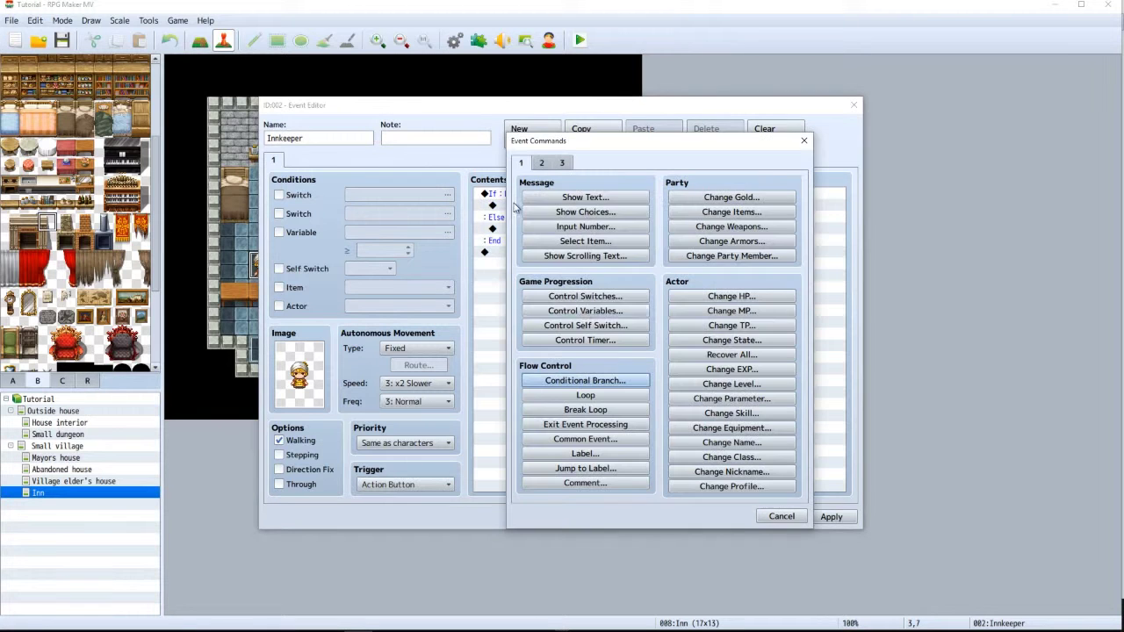
left_click(585, 197)
double_click(524, 319)
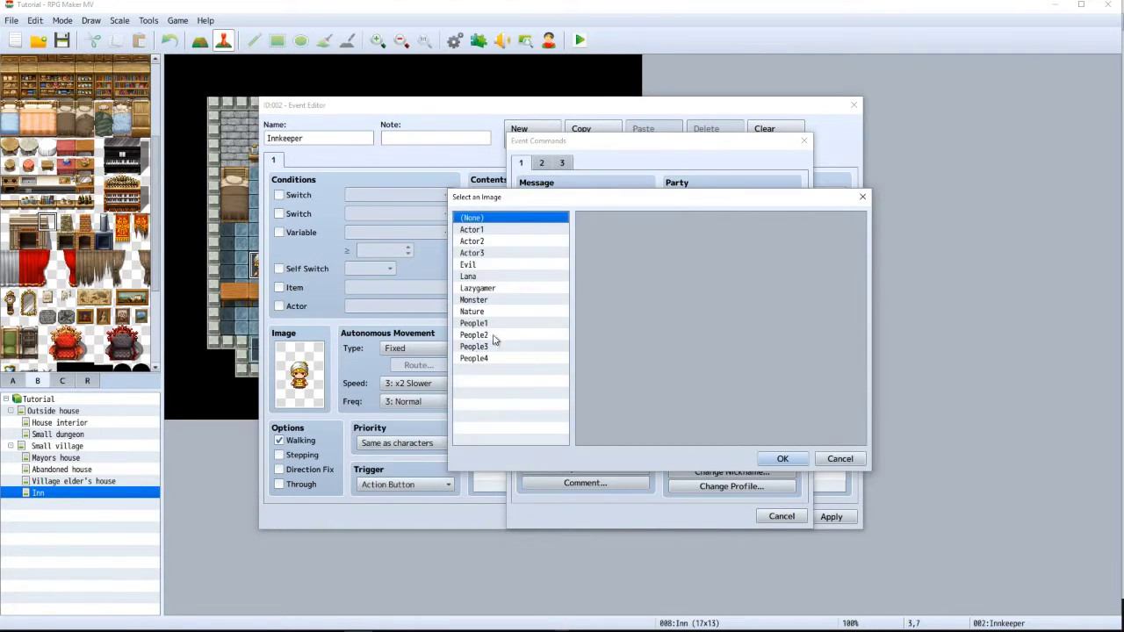
left_click(479, 324)
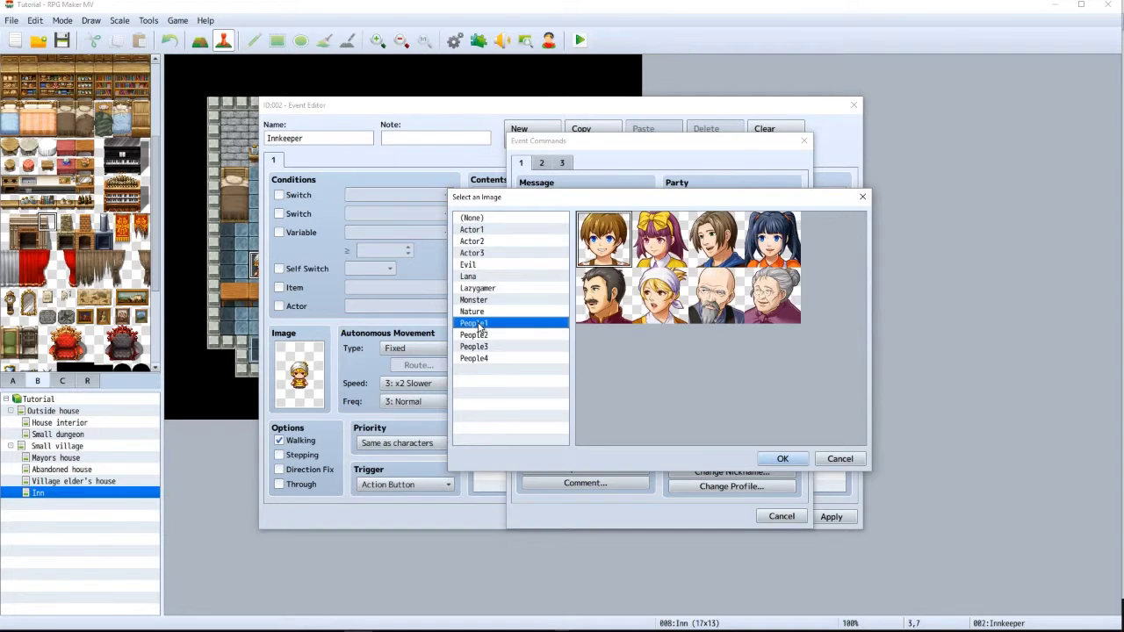
left_click(652, 309)
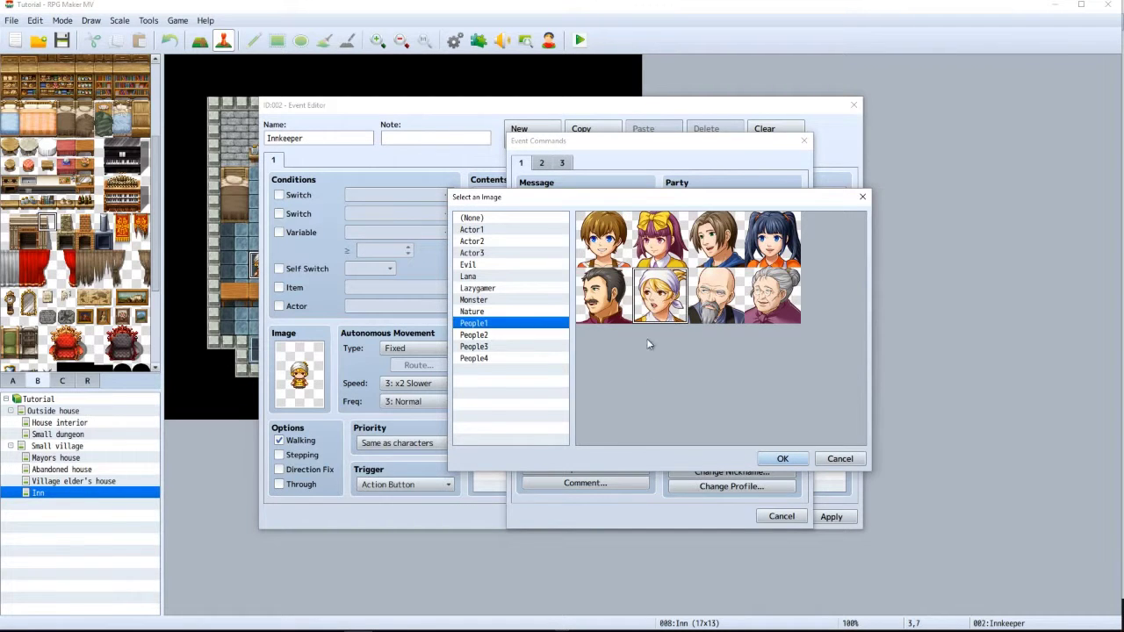
left_click(781, 459)
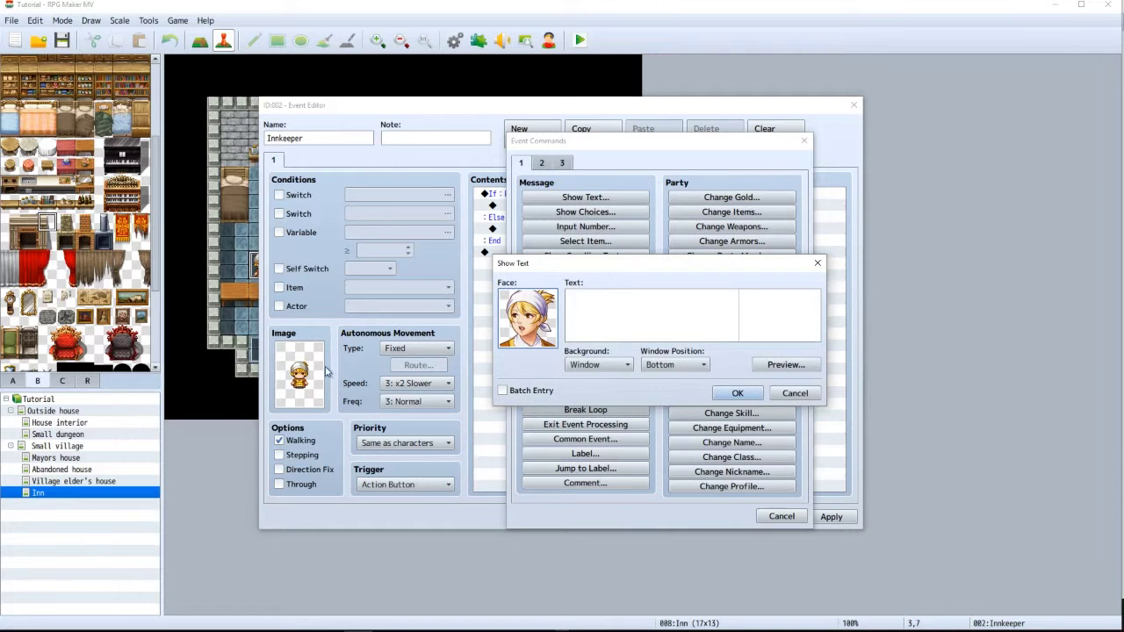
Copy "\n<Innkeeper>Hey, I know you live just outside but do you want to stay?" from Notepad++ into the message, breaking the line before "but"
left_click(592, 290)
key("alt+Tab")
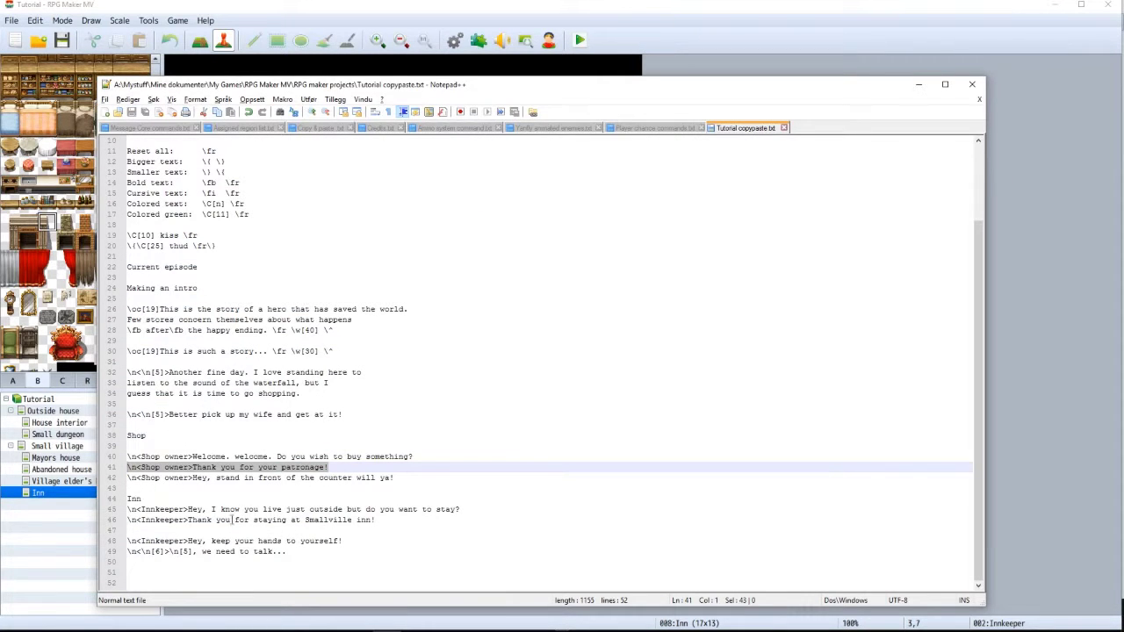
left_click_drag(485, 507, 122, 511)
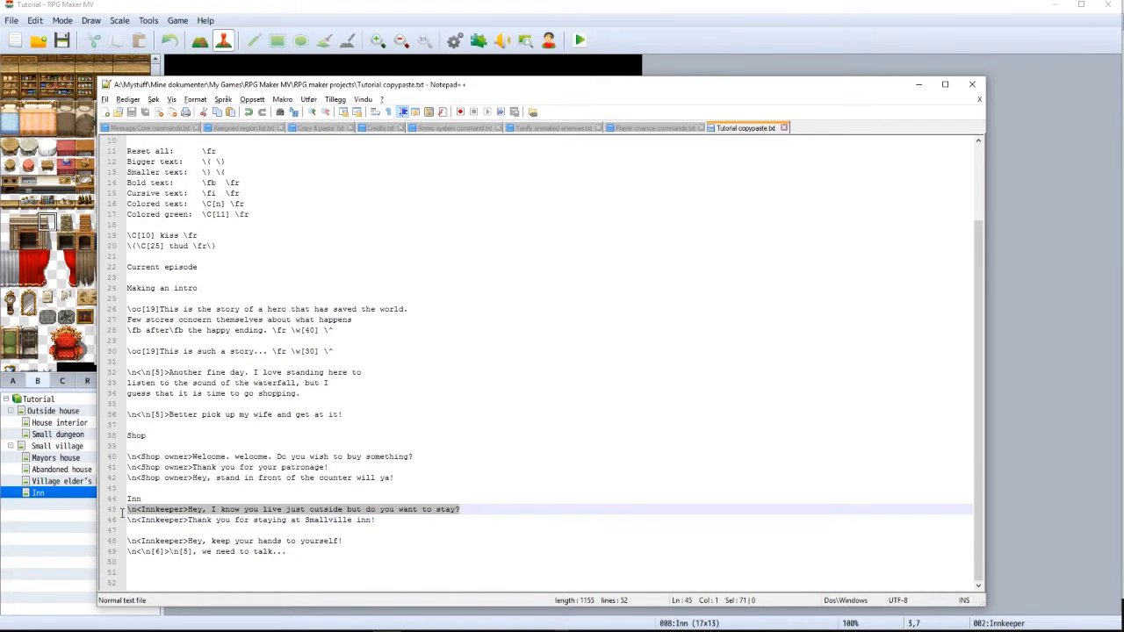
key("ctrl+c")
key("alt+Tab")
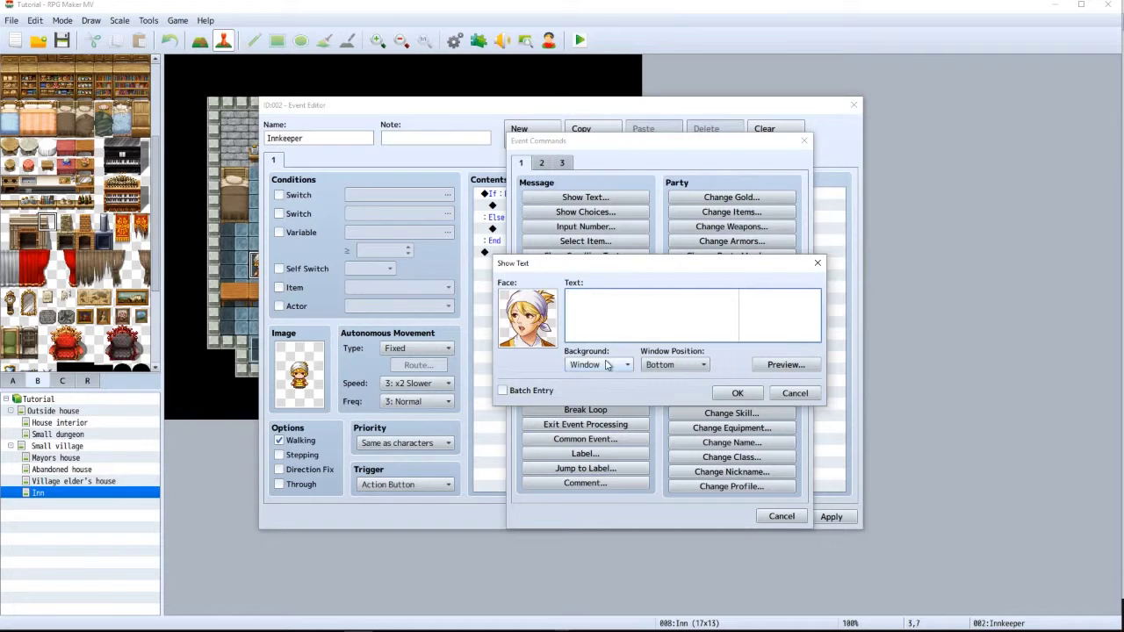
key("ctrl+v")
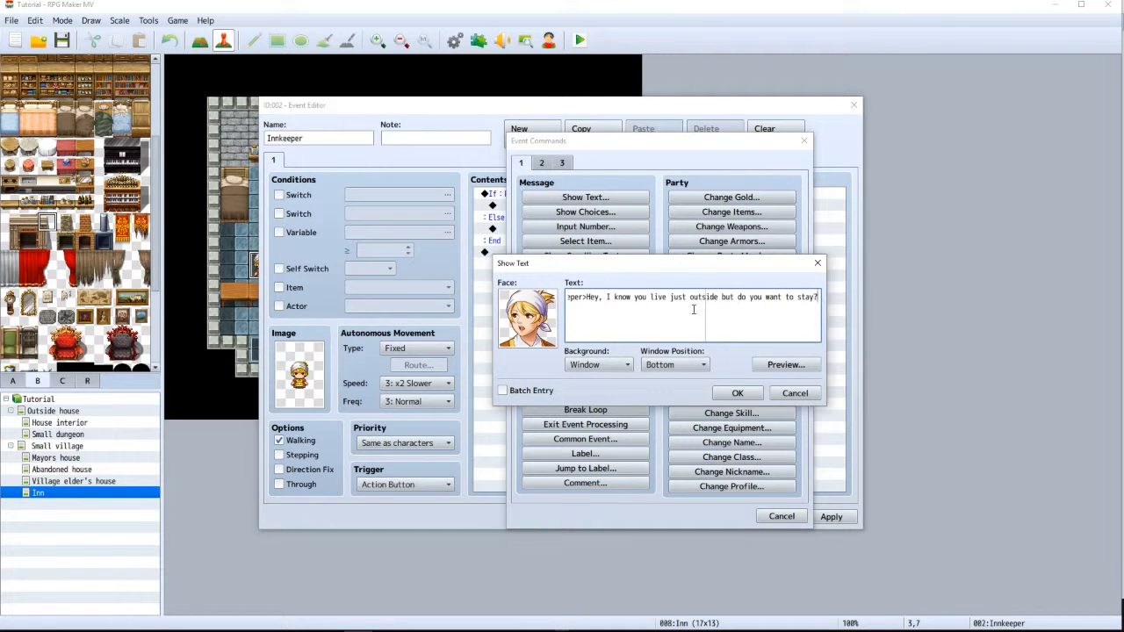
key("Return")
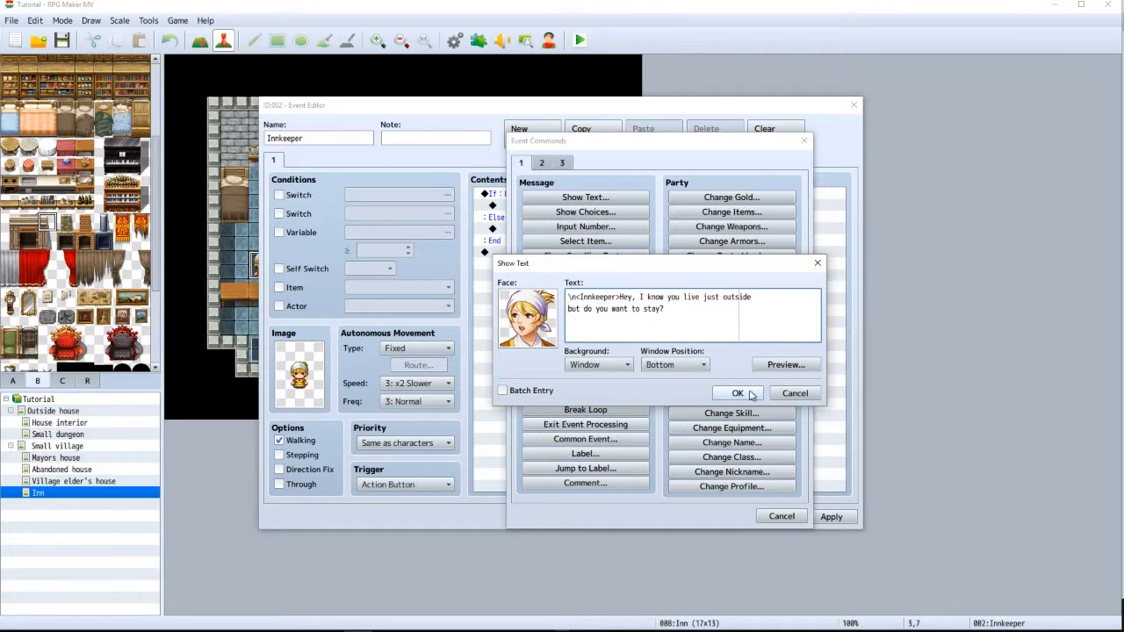
left_click(739, 393)
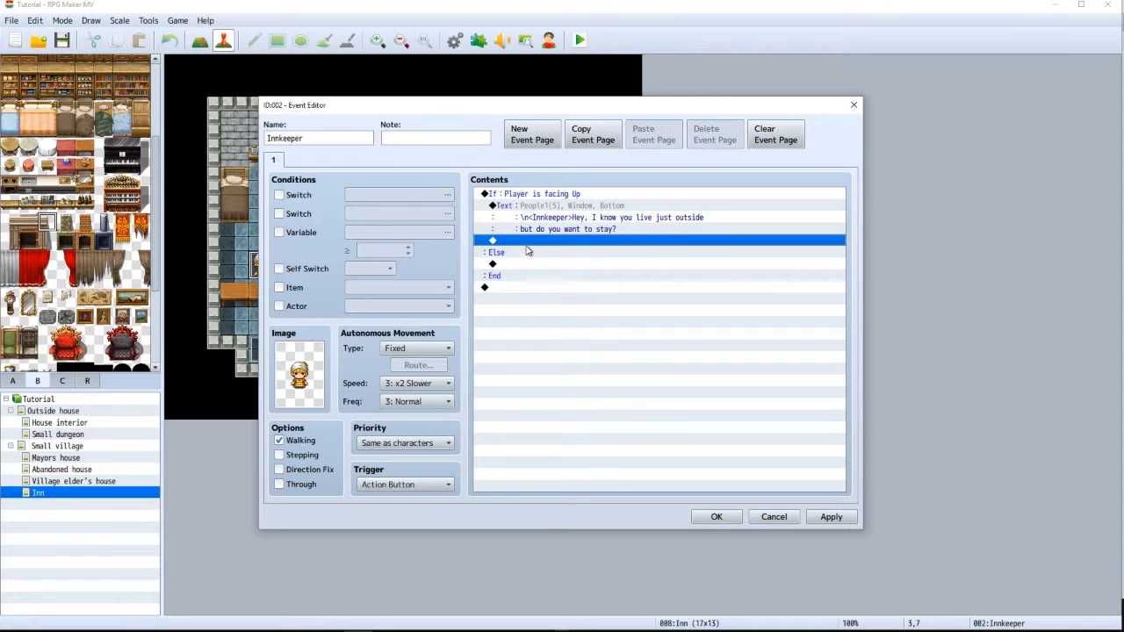
Duplicate the innkeeper's text command directly below the original inside the If branch
left_click(532, 208)
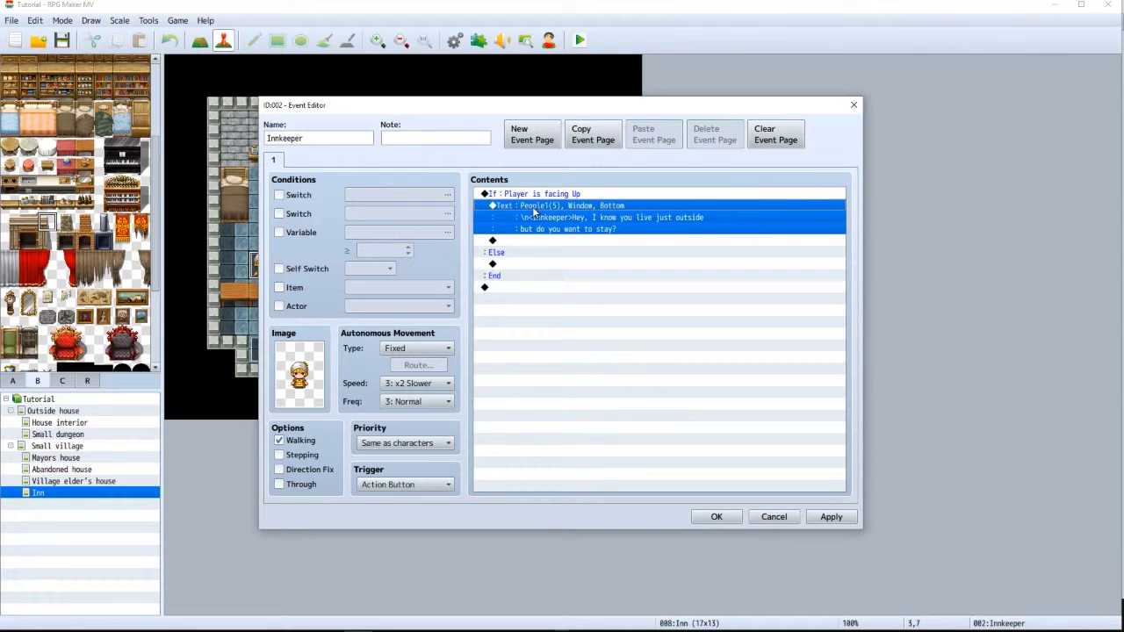
left_click(528, 242)
key("ctrl+v")
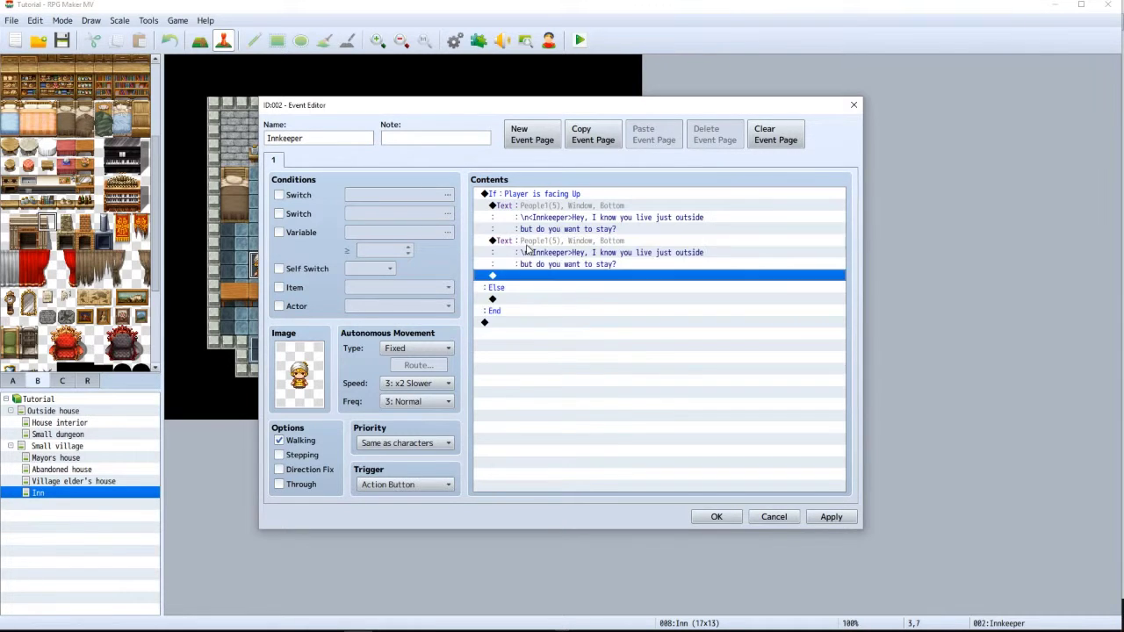
Replace the duplicated message with "\n<Innkeeper>Thank you for staying at Smallville inn!" copied from Notepad++, breaking the line before "inn!"
key("alt+Tab")
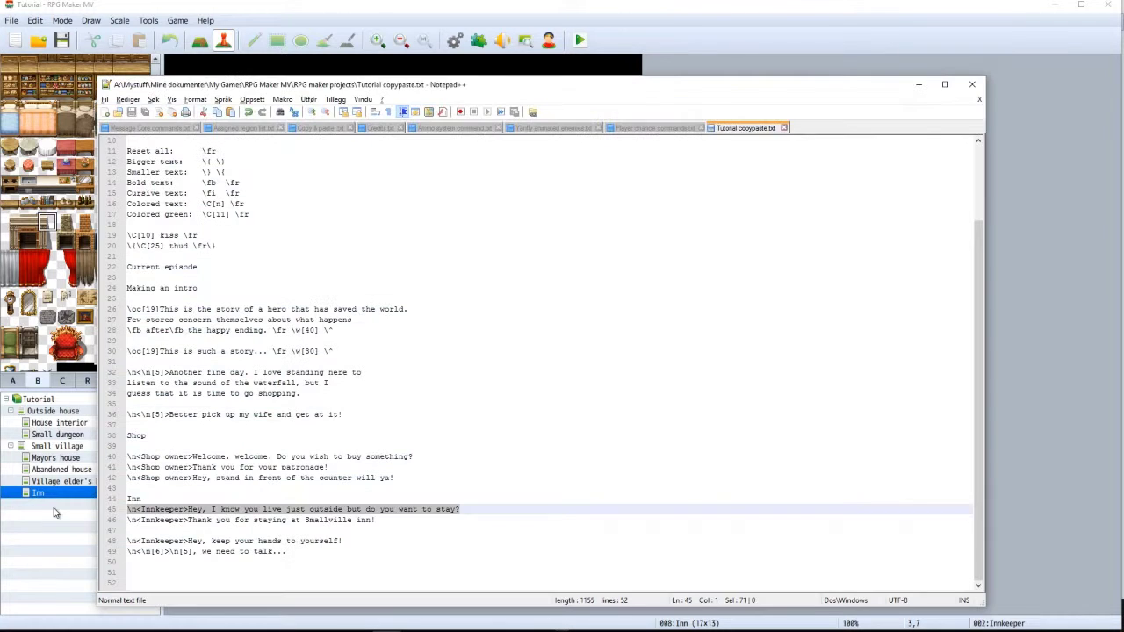
left_click_drag(377, 523, 122, 524)
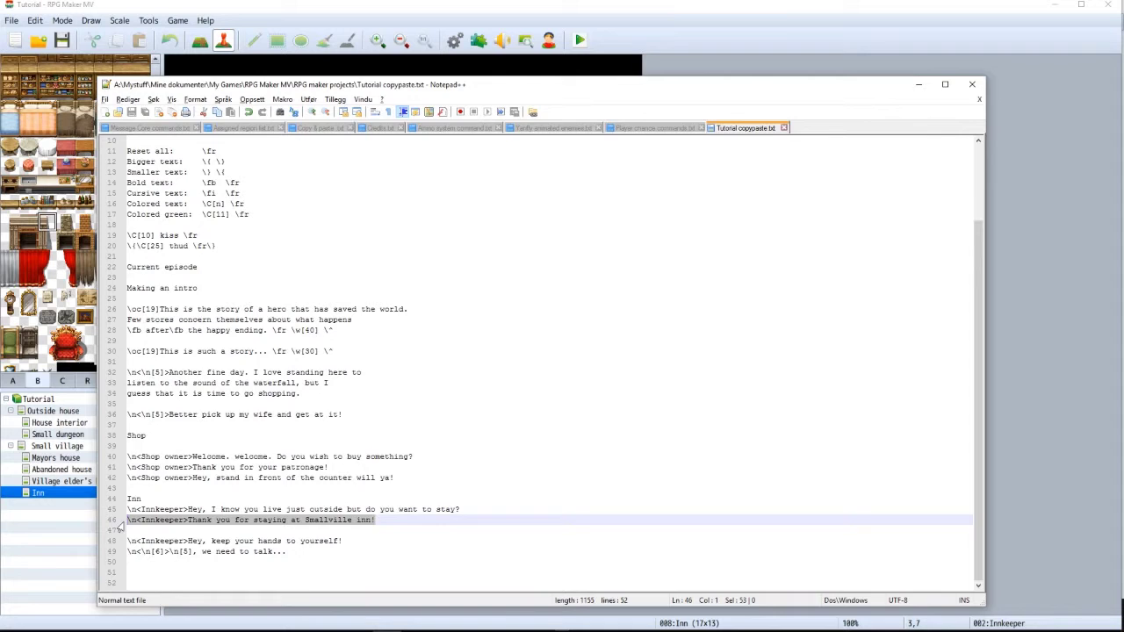
key("alt+Tab")
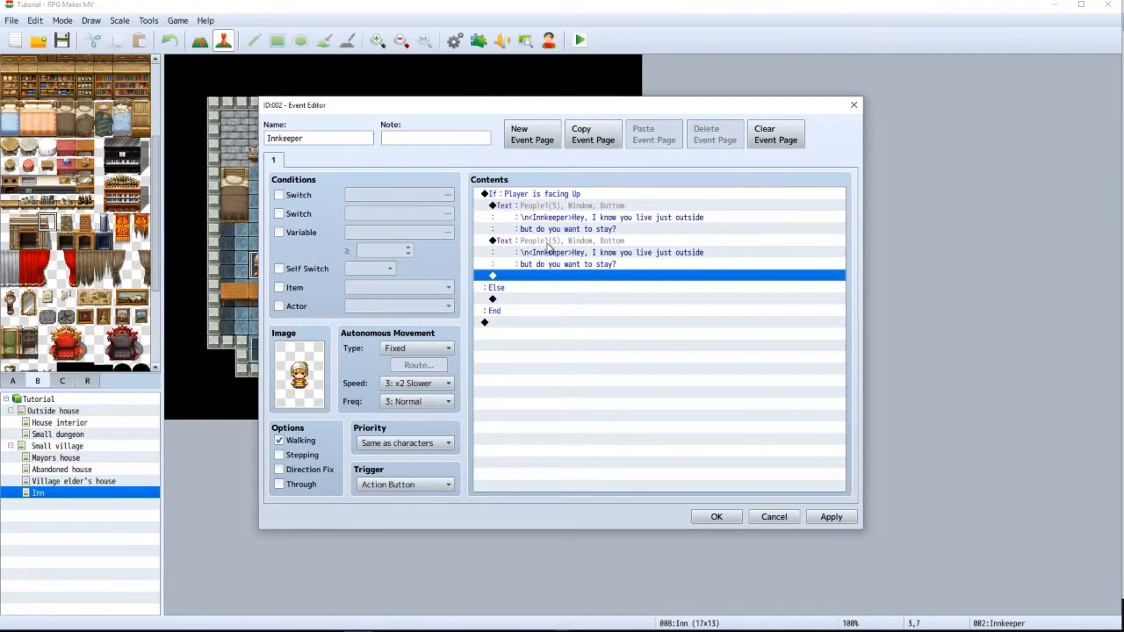
left_click(548, 247)
double_click(547, 247)
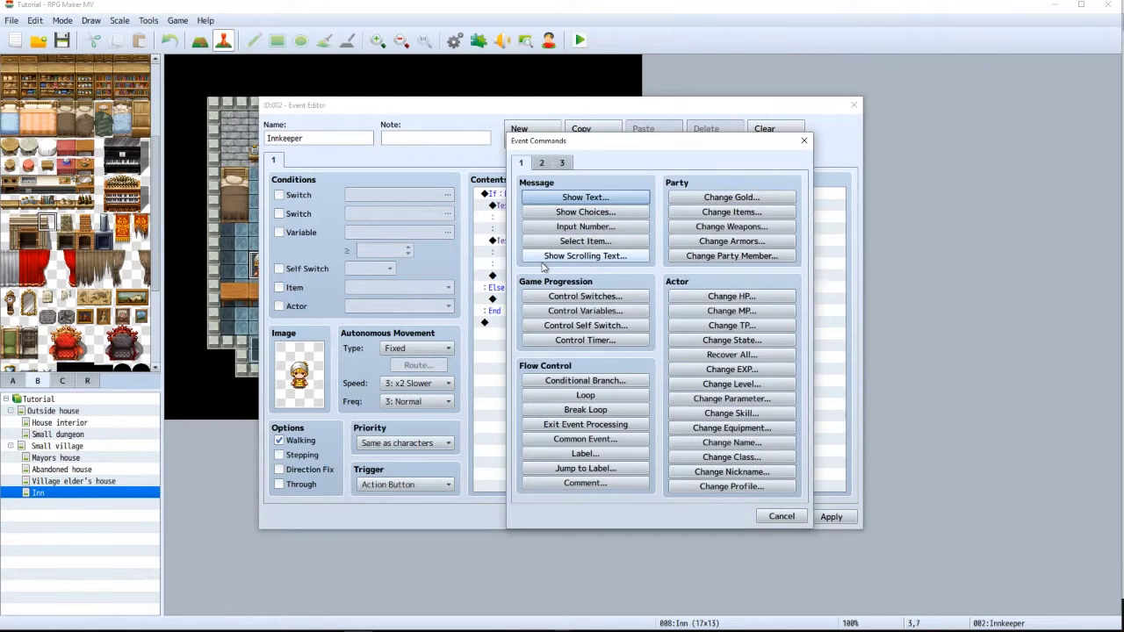
key("Escape")
key("space")
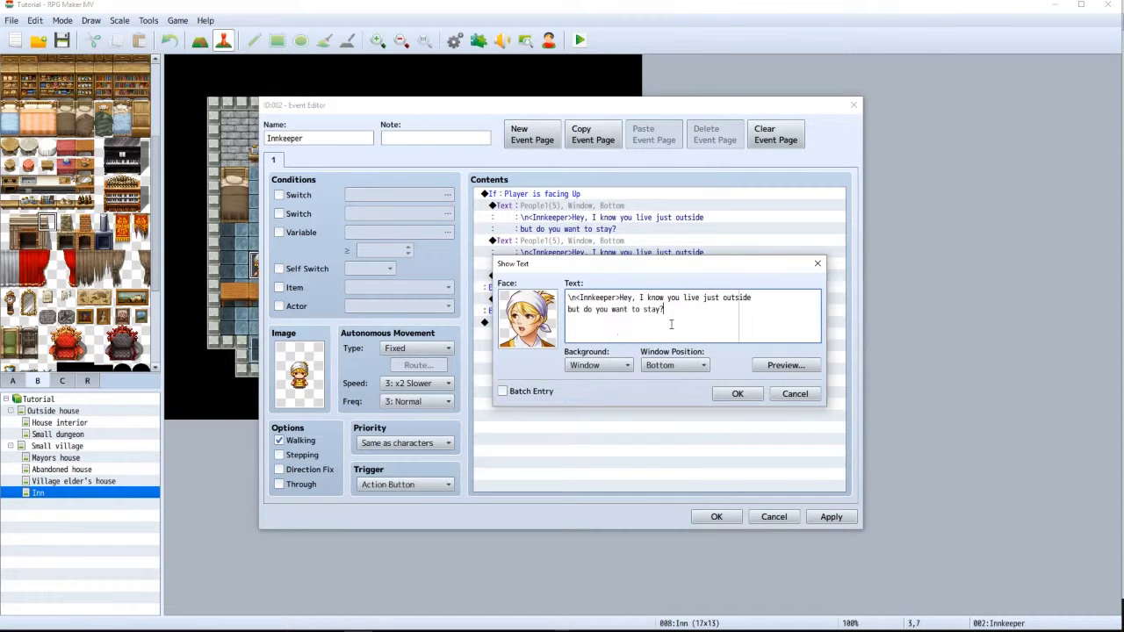
left_click_drag(665, 310, 500, 286)
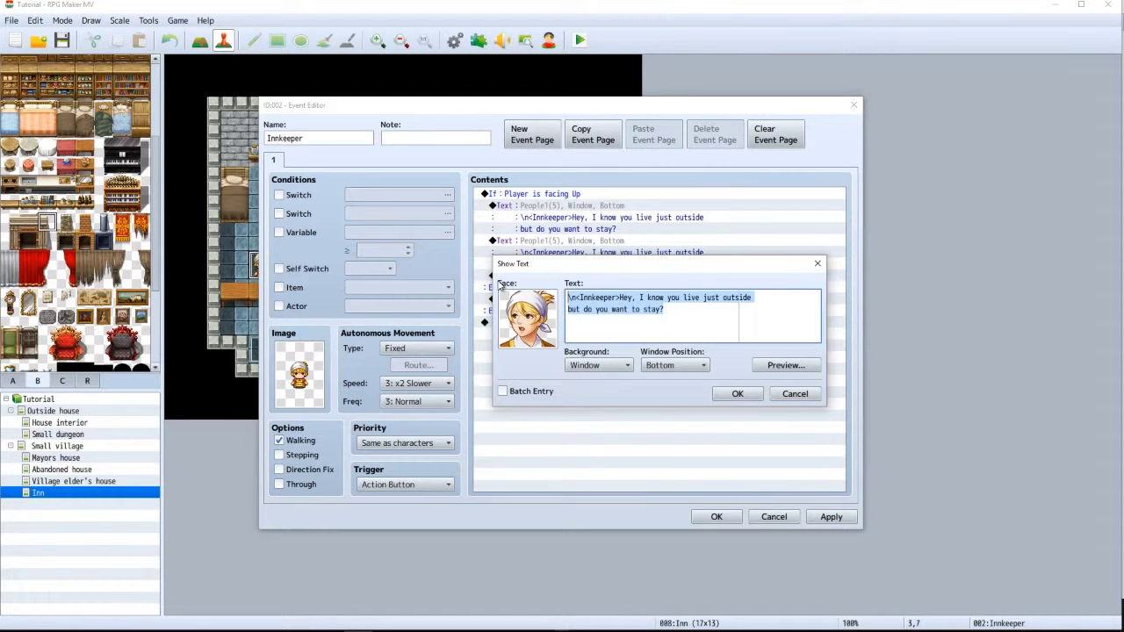
key("ctrl+v")
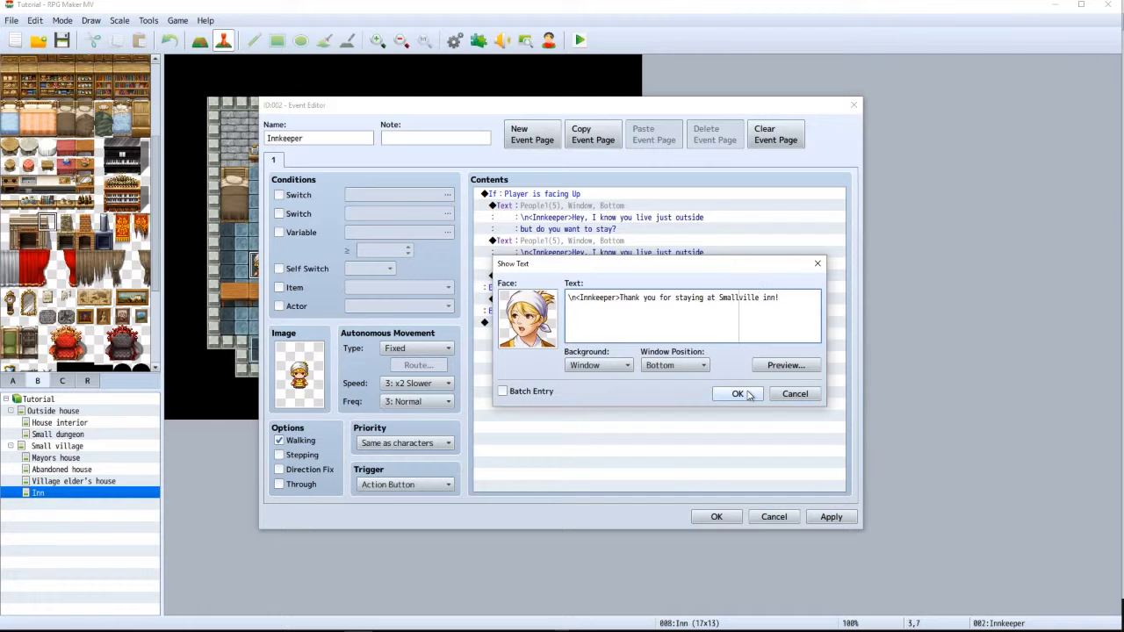
key("Delete")
key("Return")
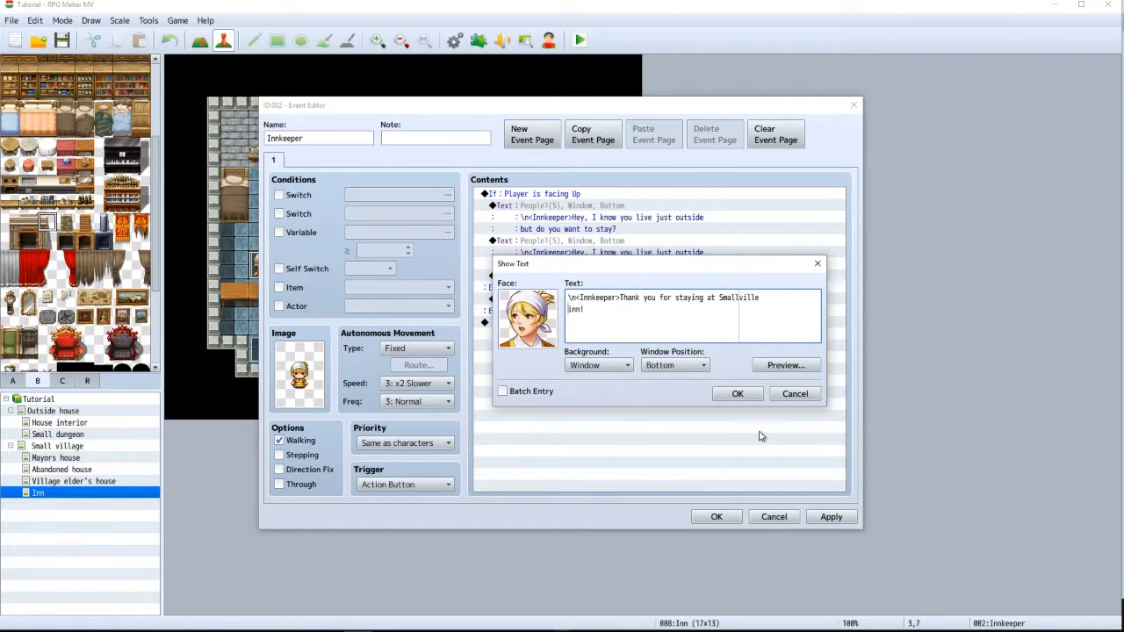
left_click(739, 394)
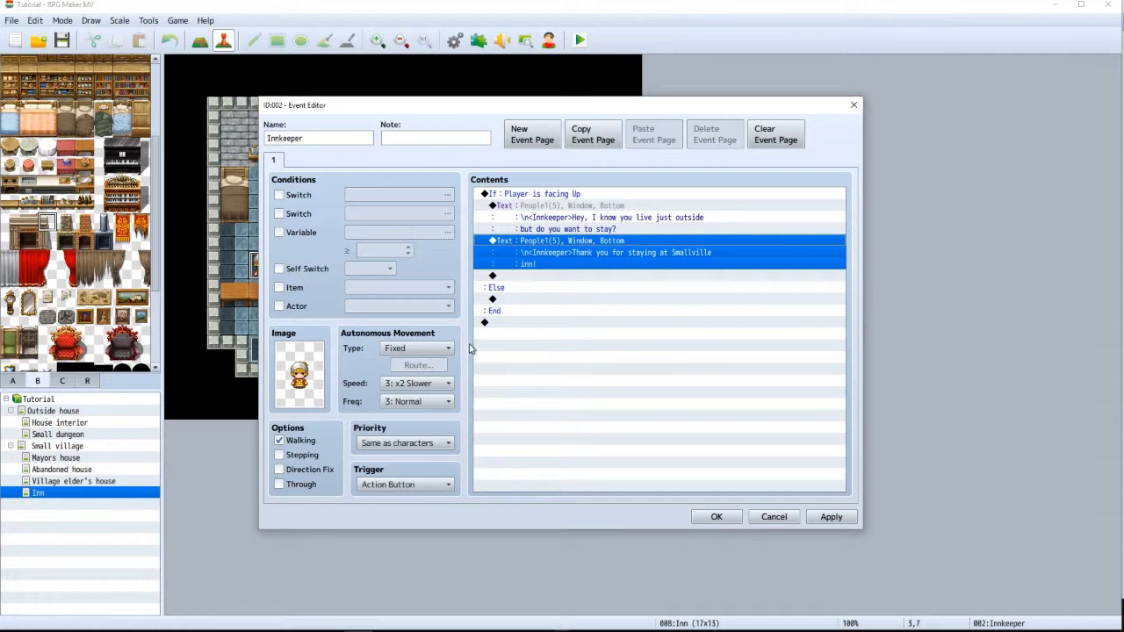
Paste the innkeeper's text command into the Else branch and replace its message with "\n<Innkeeper>Hey, keep your hands to yourself!" from Notepad++
left_click(506, 302)
key("ctrl+v")
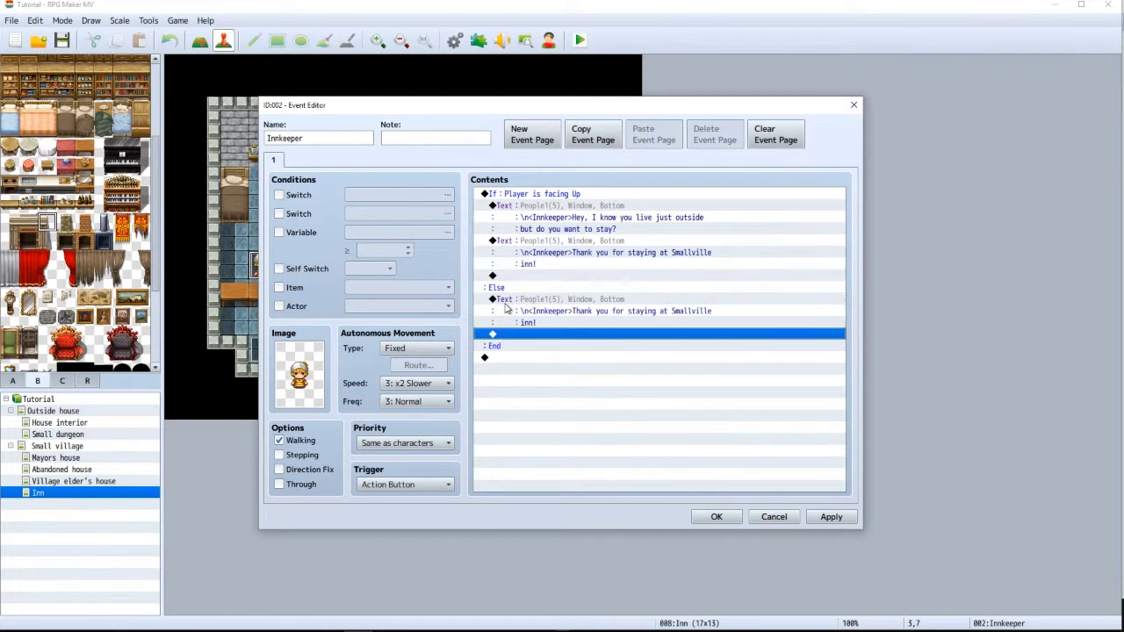
double_click(516, 300)
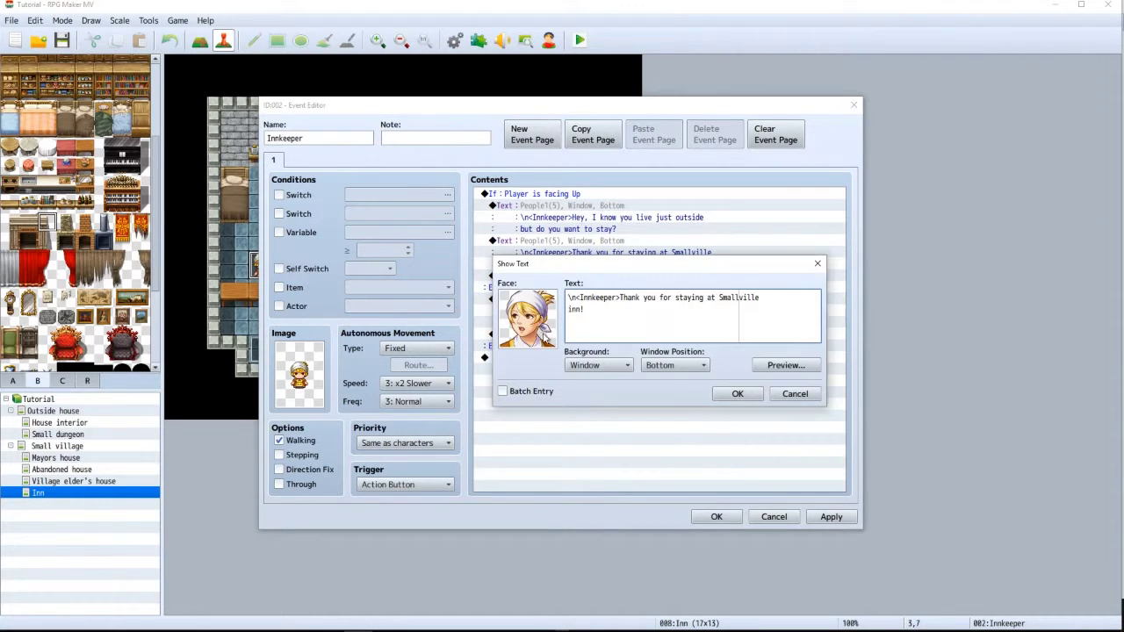
key("ctrl+a")
key("BackSpace")
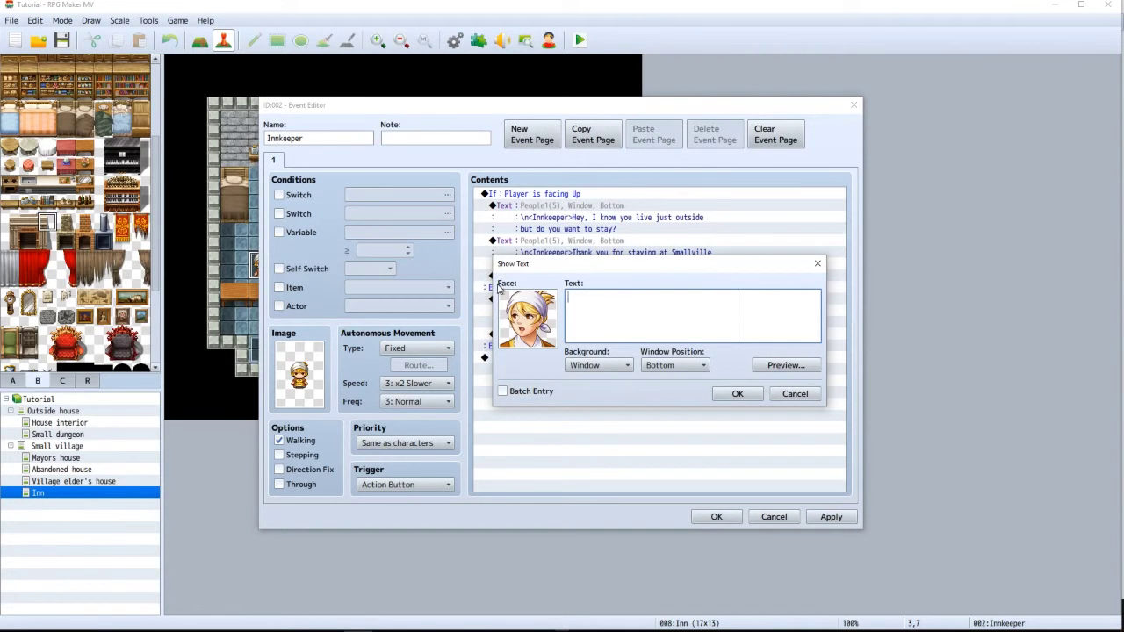
key("alt+Tab")
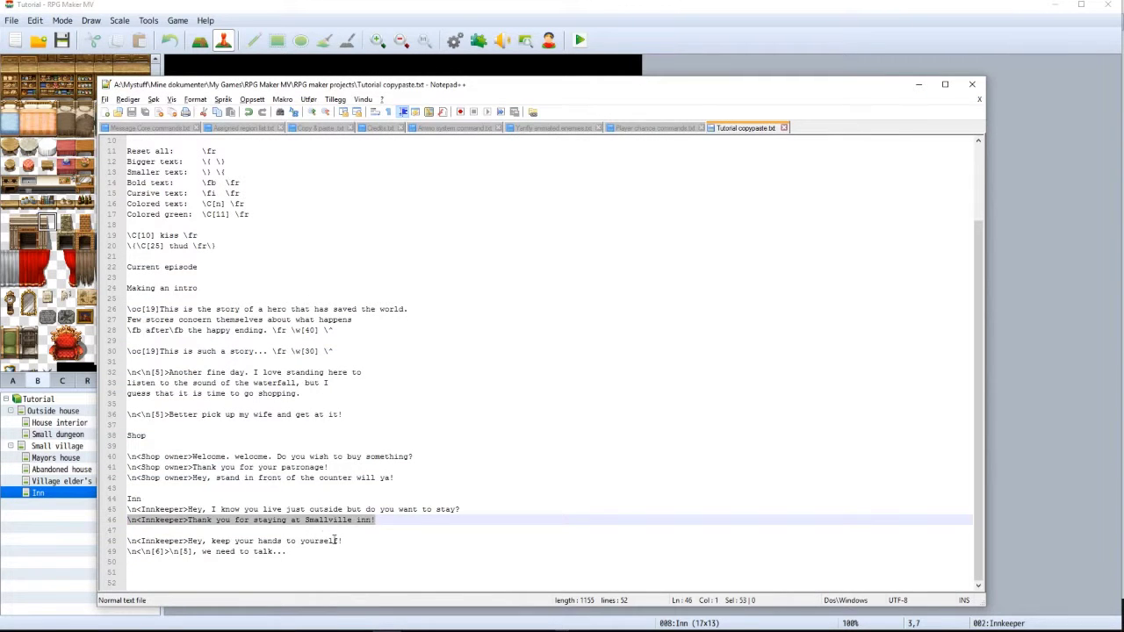
left_click_drag(350, 540, 132, 542)
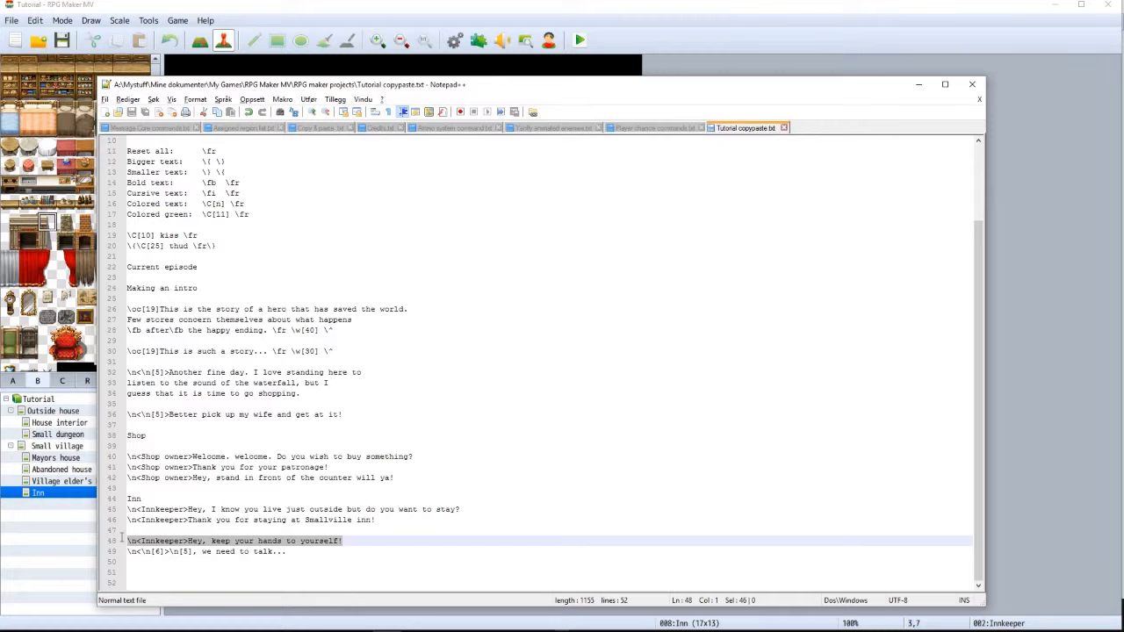
key("ctrl+c")
key("alt+Tab")
key("ctrl+v")
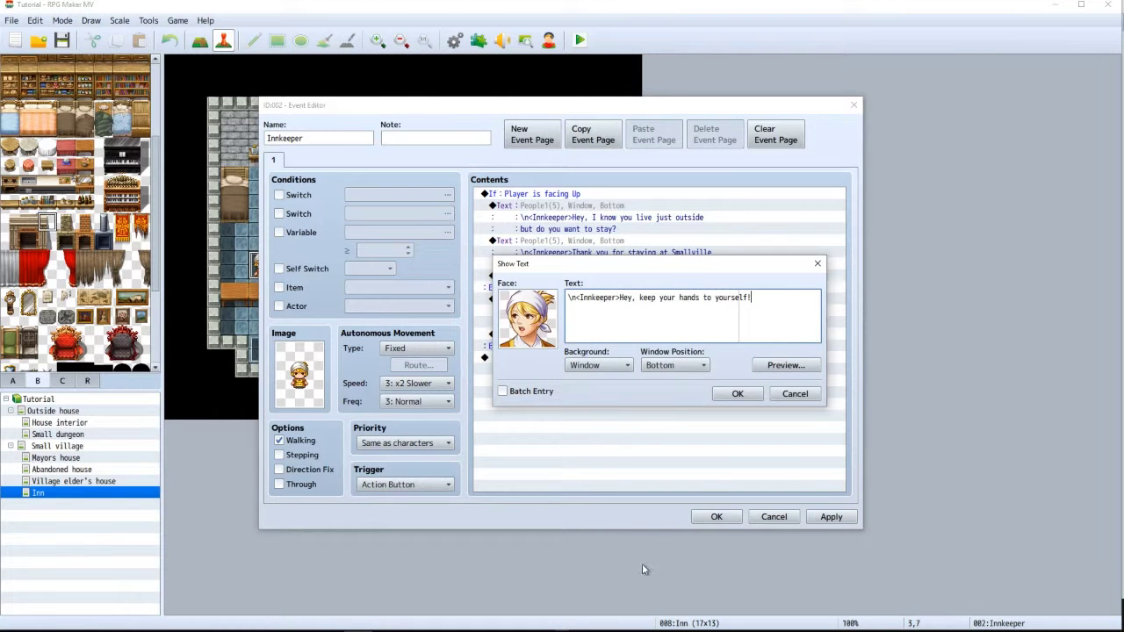
left_click(731, 396)
Start a Show Text command below the innkeeper's message in the Else branch, using the fourth face in Lana's first row
double_click(516, 325)
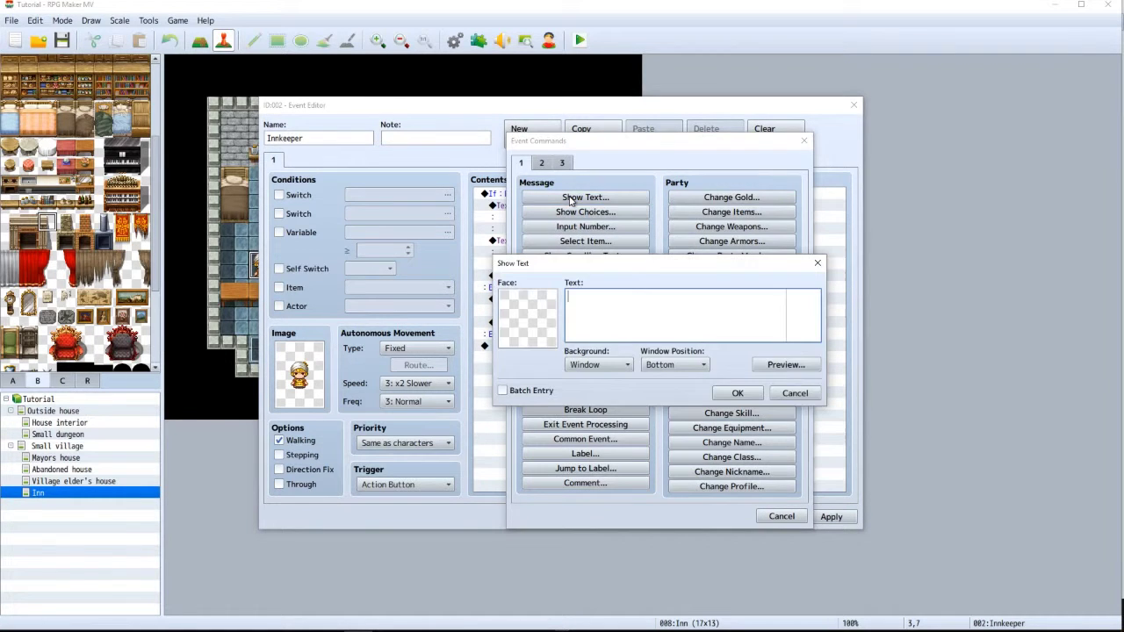
double_click(519, 322)
key("l")
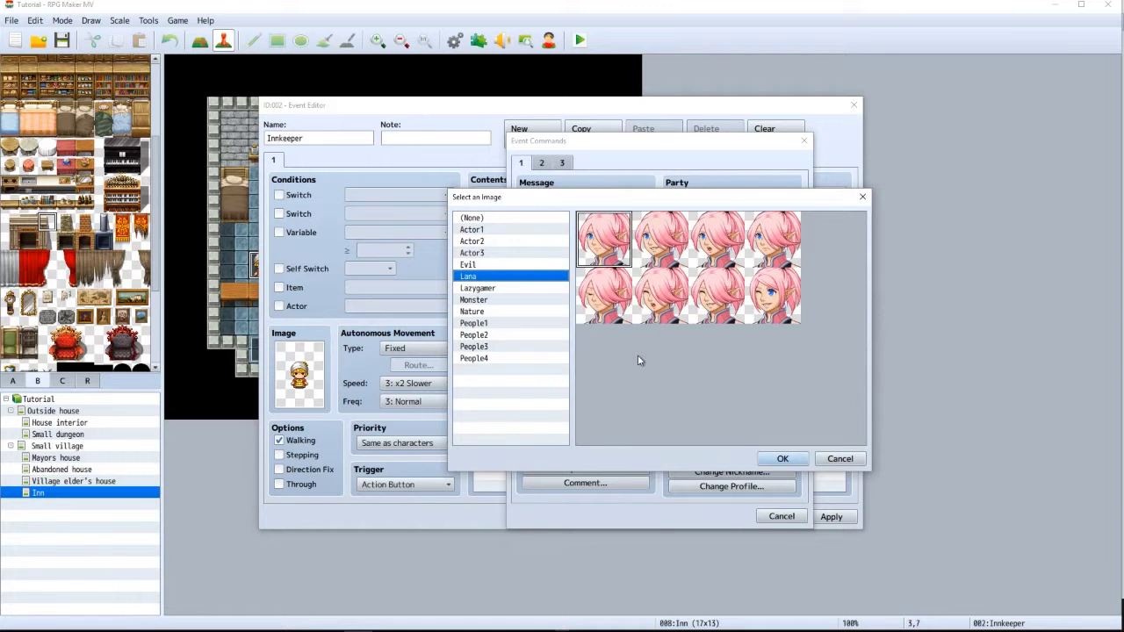
left_click(760, 244)
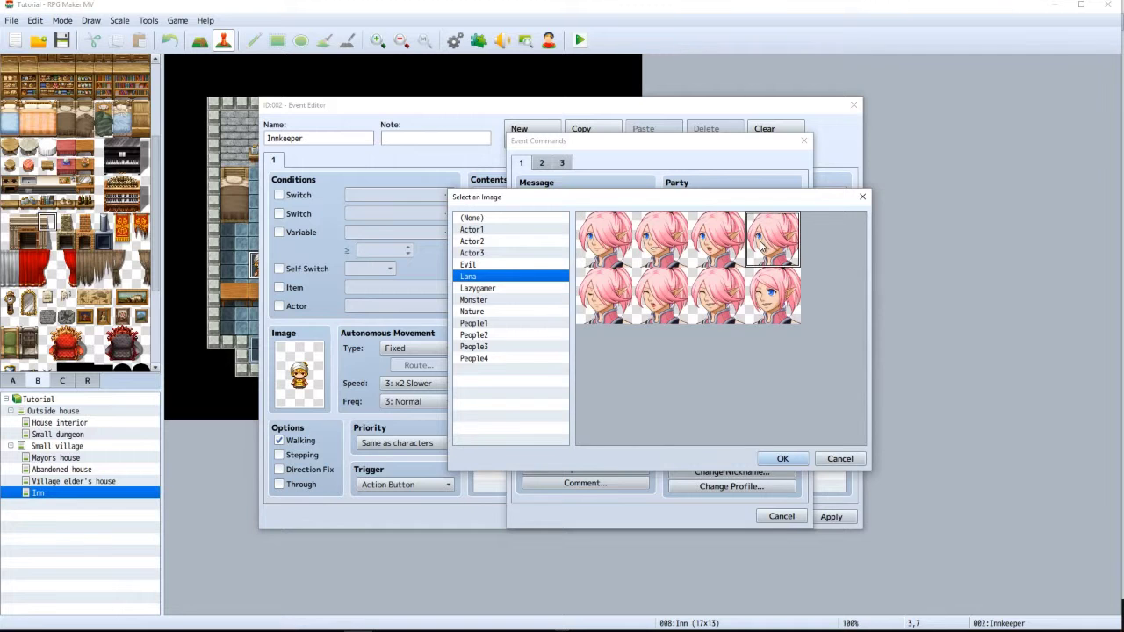
left_click(781, 459)
Copy "\n<\n[6]>\n[5], we need to talk..." from Notepad++ into the new Lana message and confirm it
key("alt+Tab")
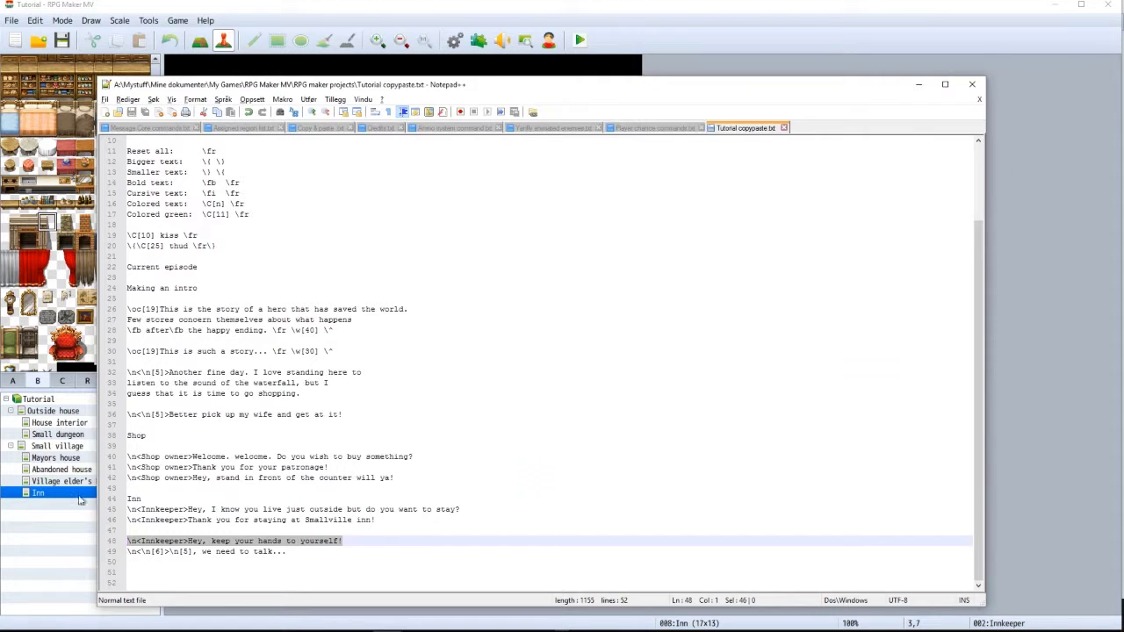
left_click_drag(286, 554, 112, 554)
key("alt+Tab")
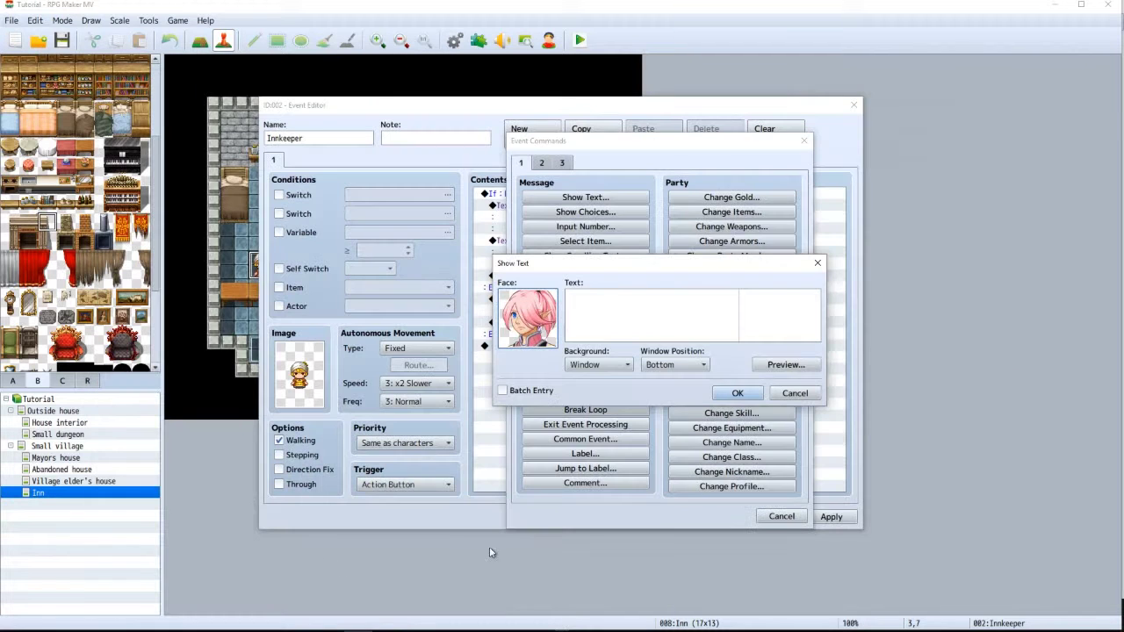
left_click(577, 301)
key("ctrl+v")
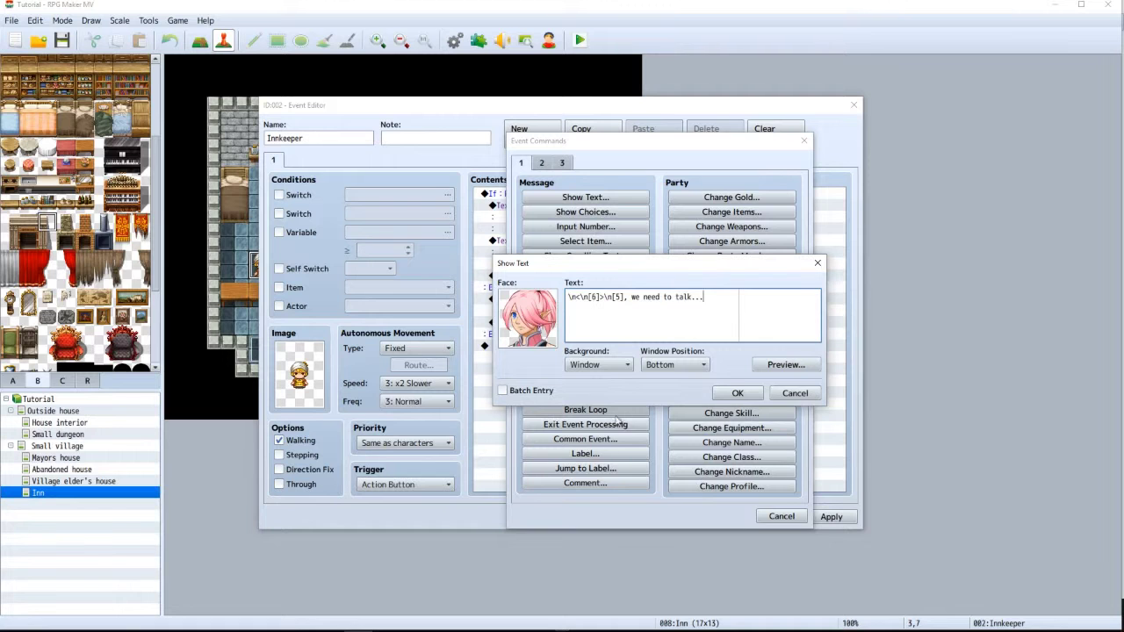
left_click(737, 394)
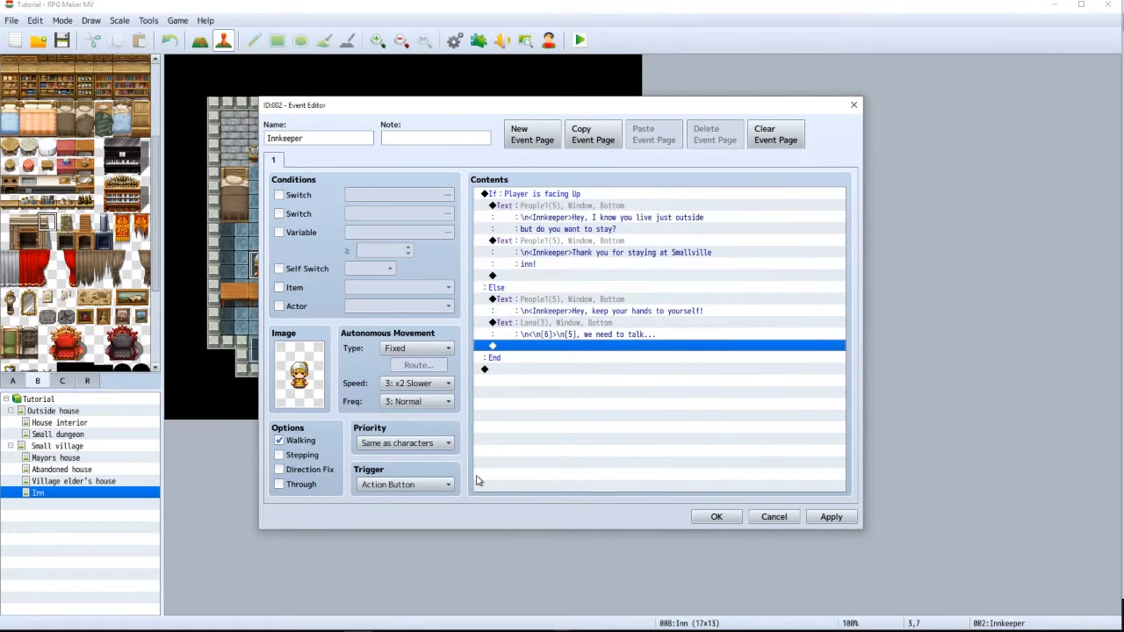
Insert a Show Choices command with the options Yes and No above the "Thank you for staying" message in the If branch
left_click(534, 240)
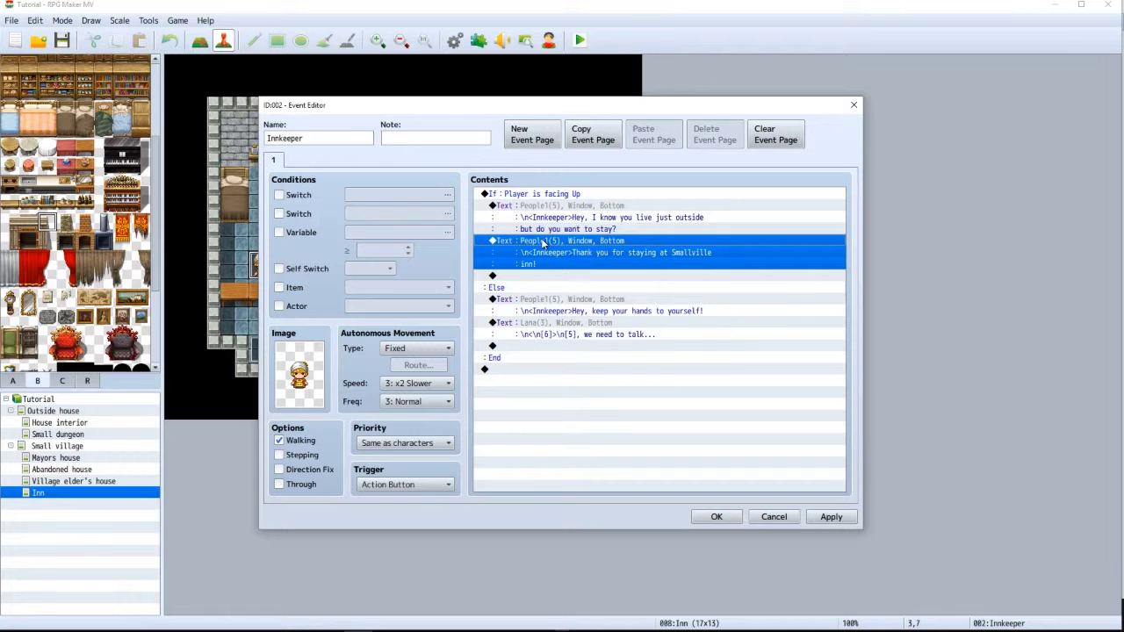
left_click(537, 216)
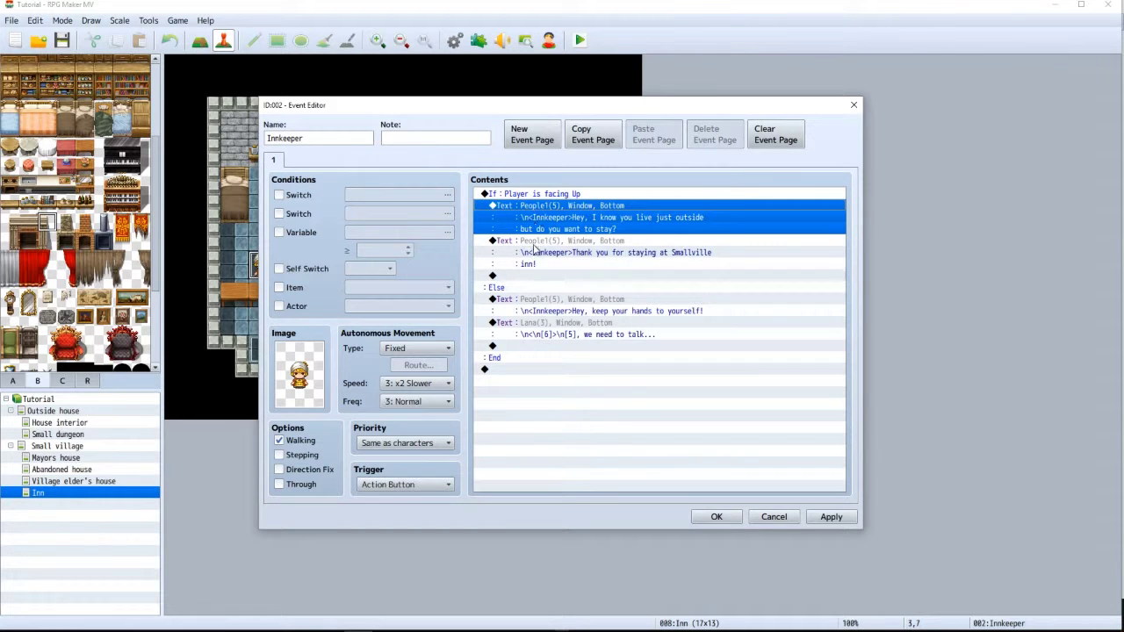
left_click(534, 248)
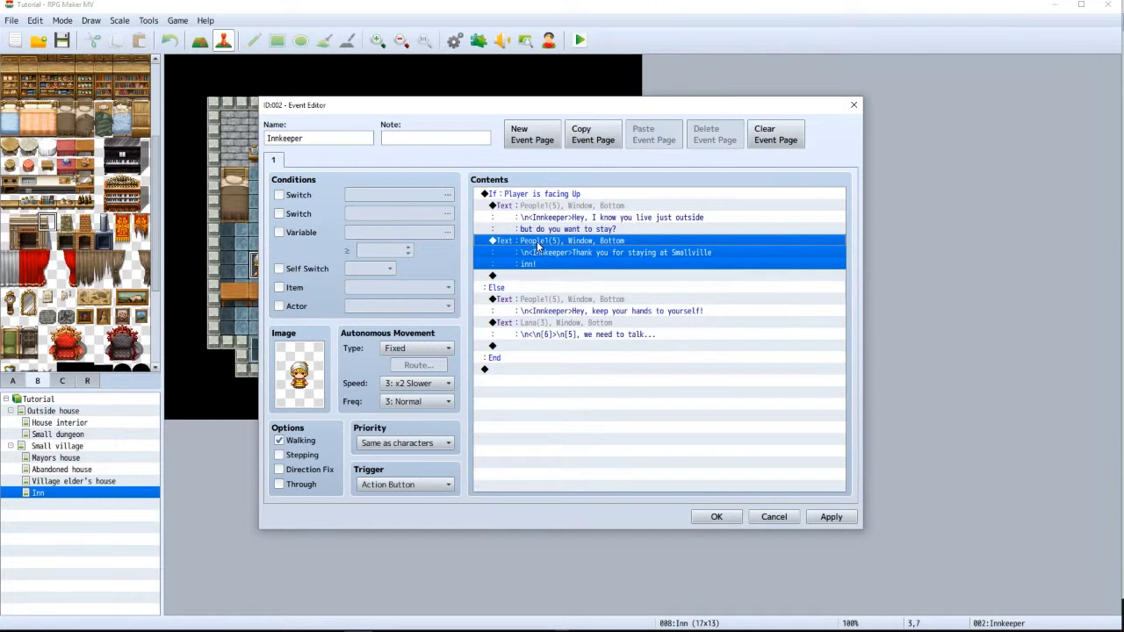
key("Insert")
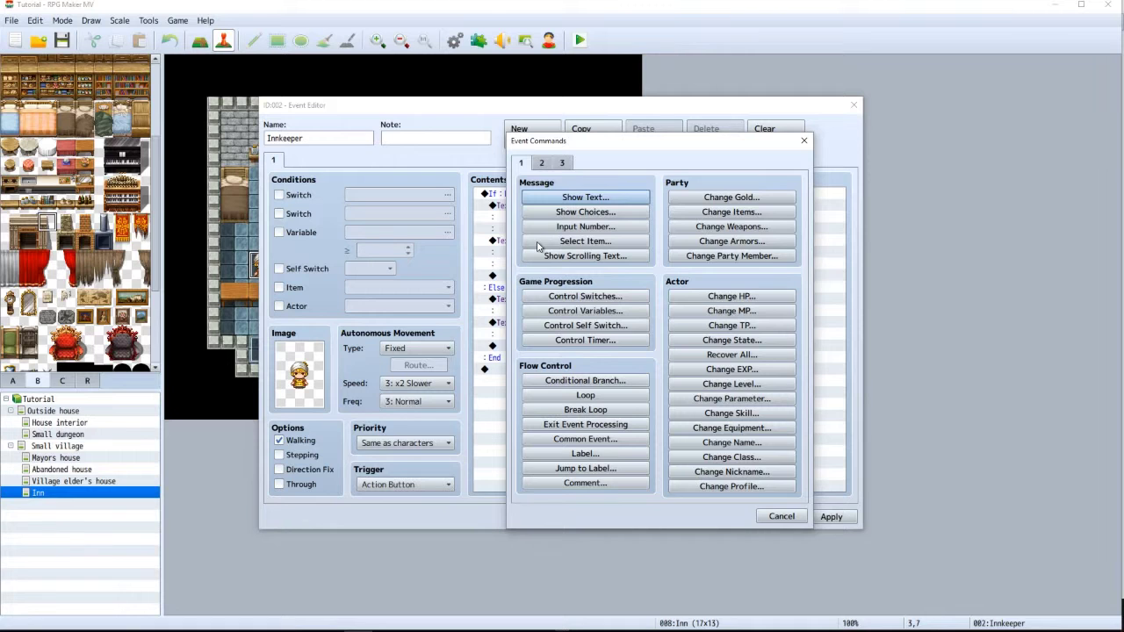
left_click(560, 165)
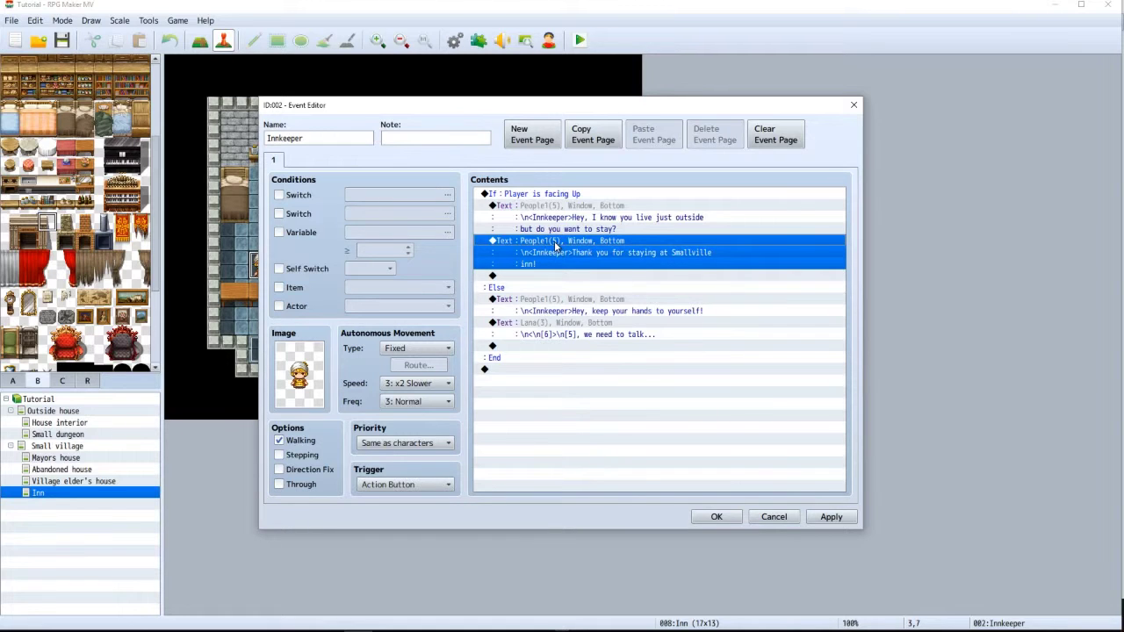
key("Insert")
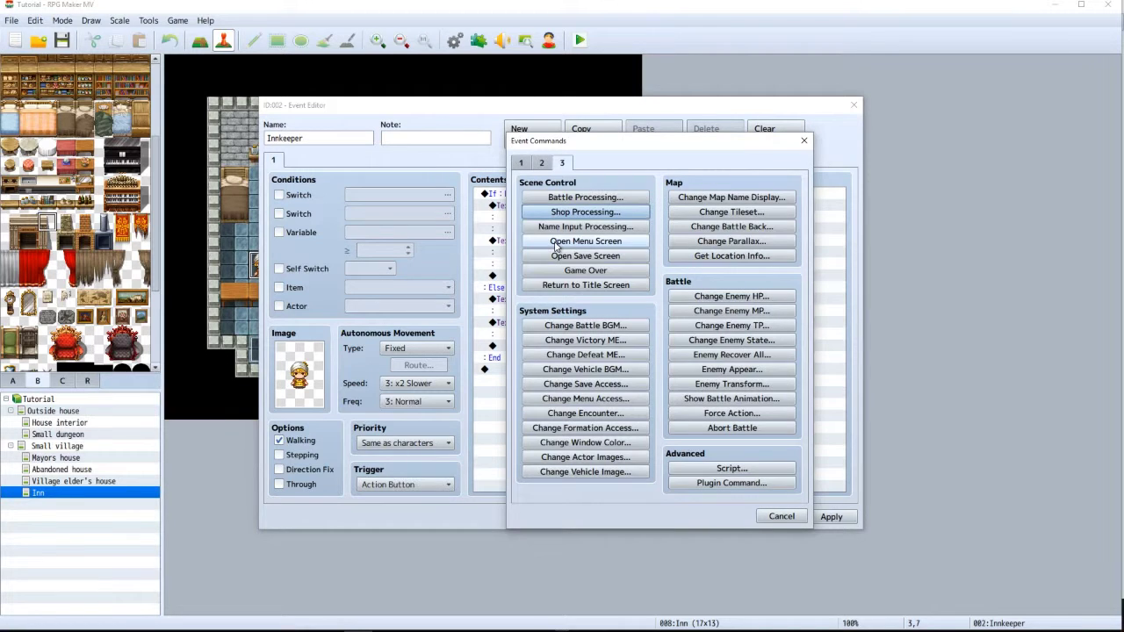
left_click(522, 163)
left_click(537, 213)
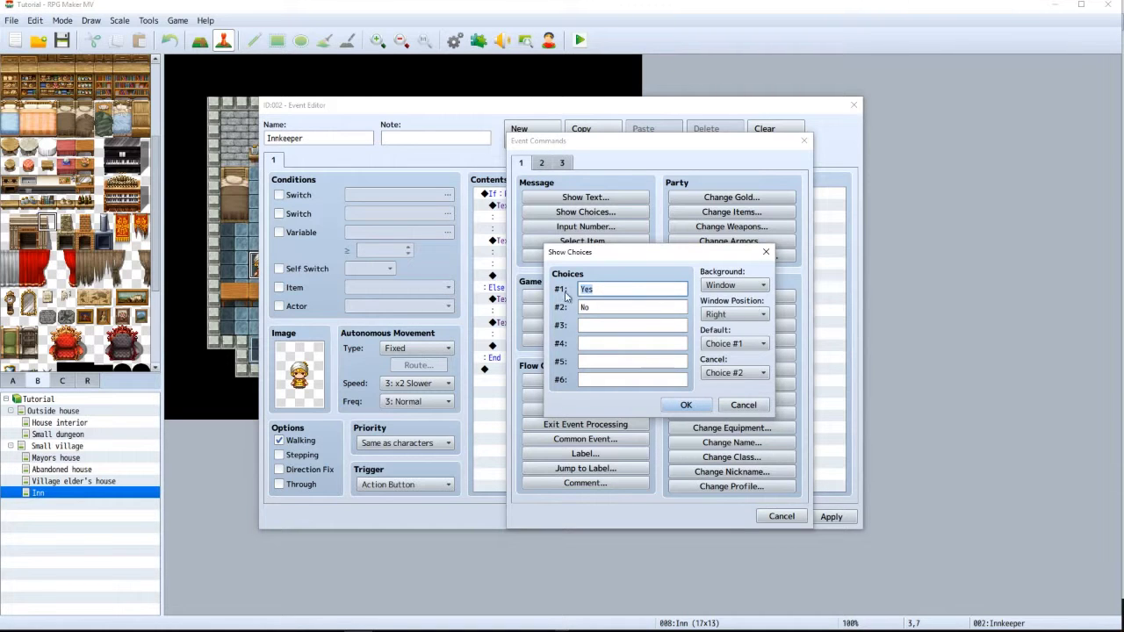
left_click(684, 404)
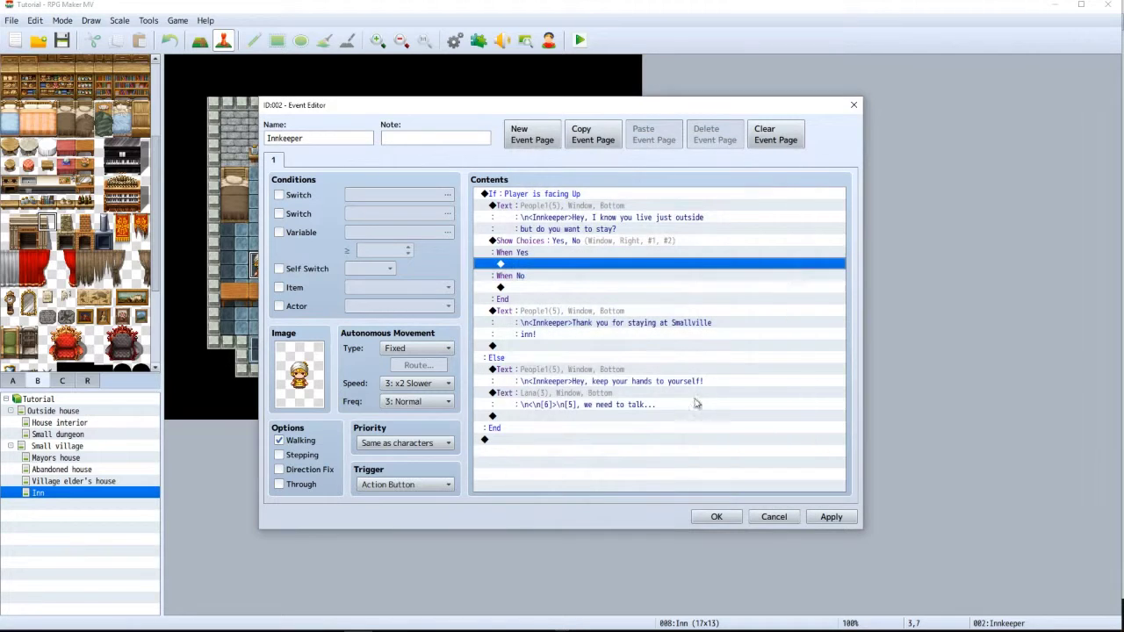
Add a Fadeout Screen command inside the When Yes branch
double_click(525, 264)
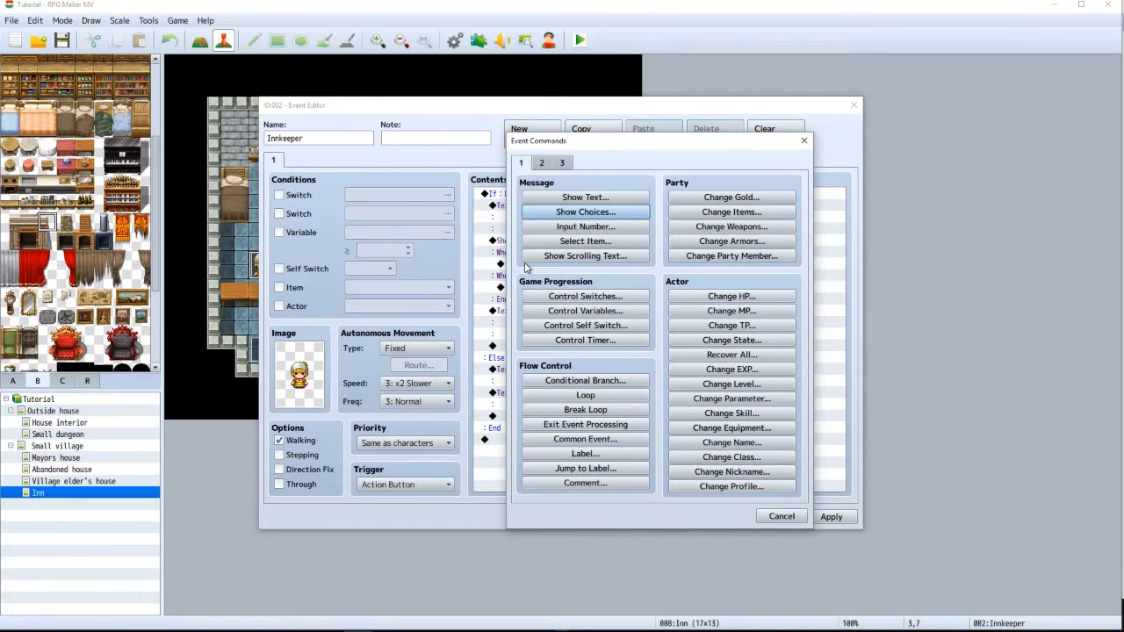
left_click(542, 164)
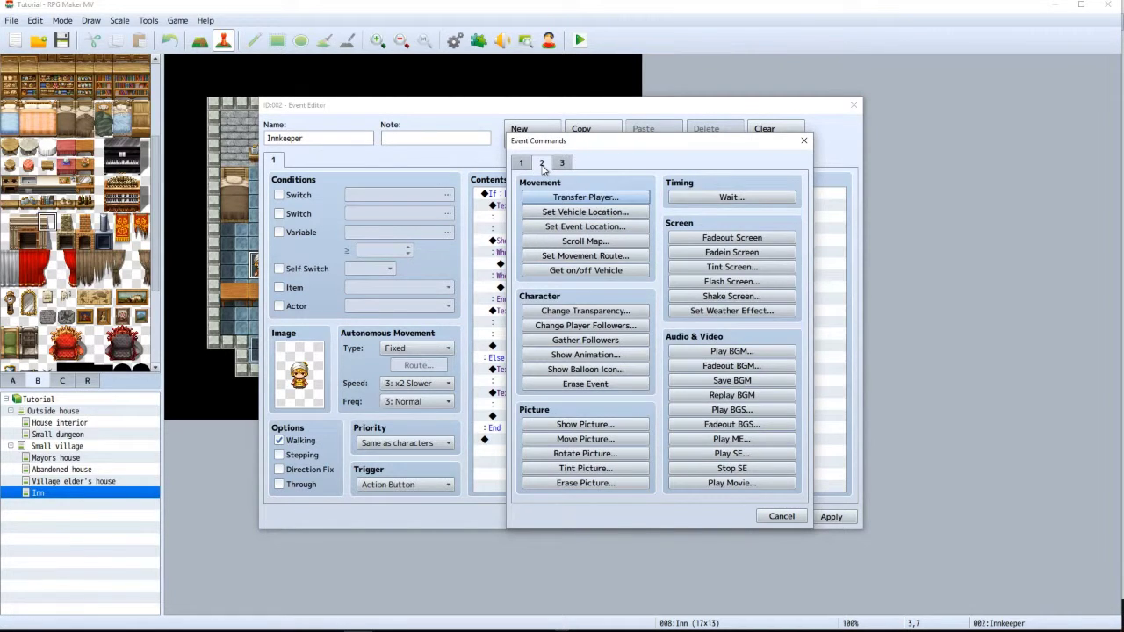
left_click(695, 242)
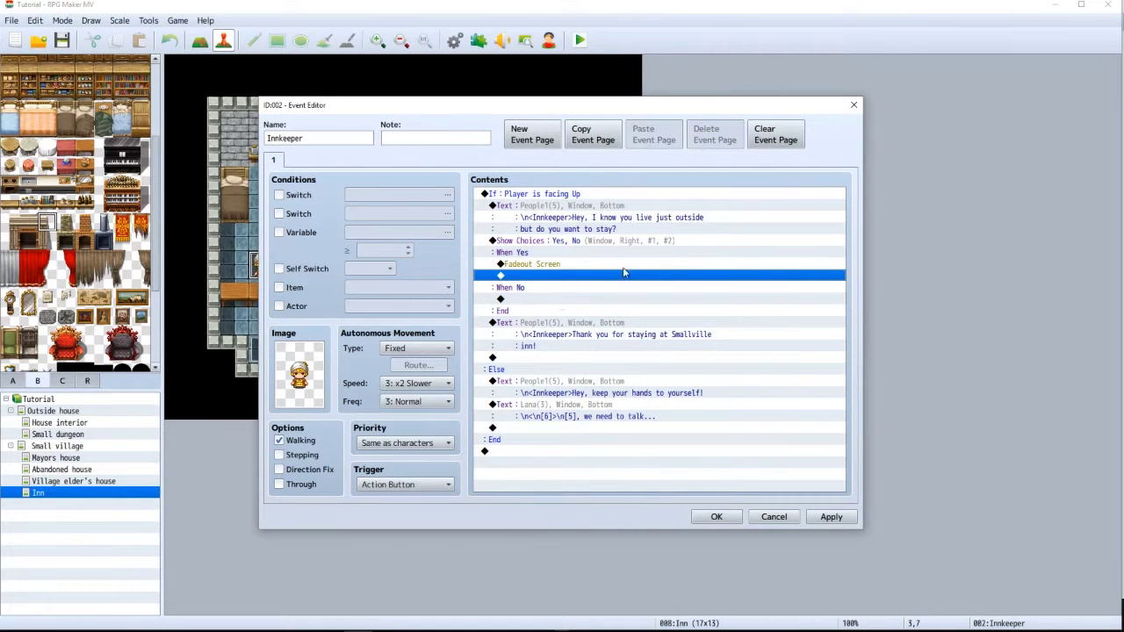
Audition background sounds such as Waterfall2 and Waterfall1 for the line below Fadeout Screen, and check the background music list without adding anything
double_click(539, 278)
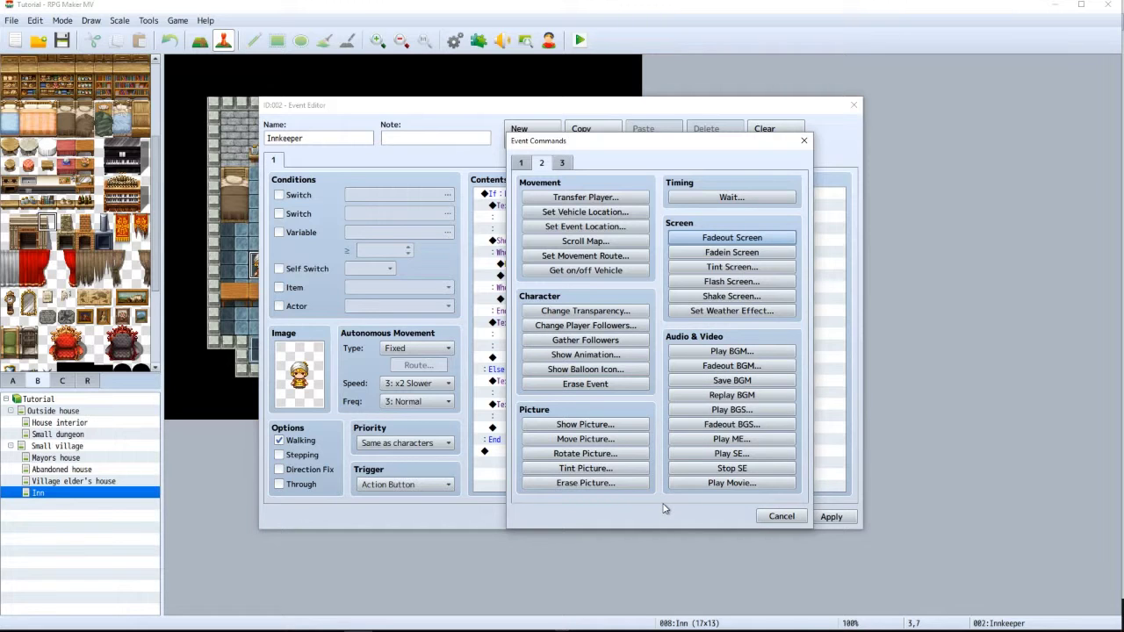
left_click(688, 413)
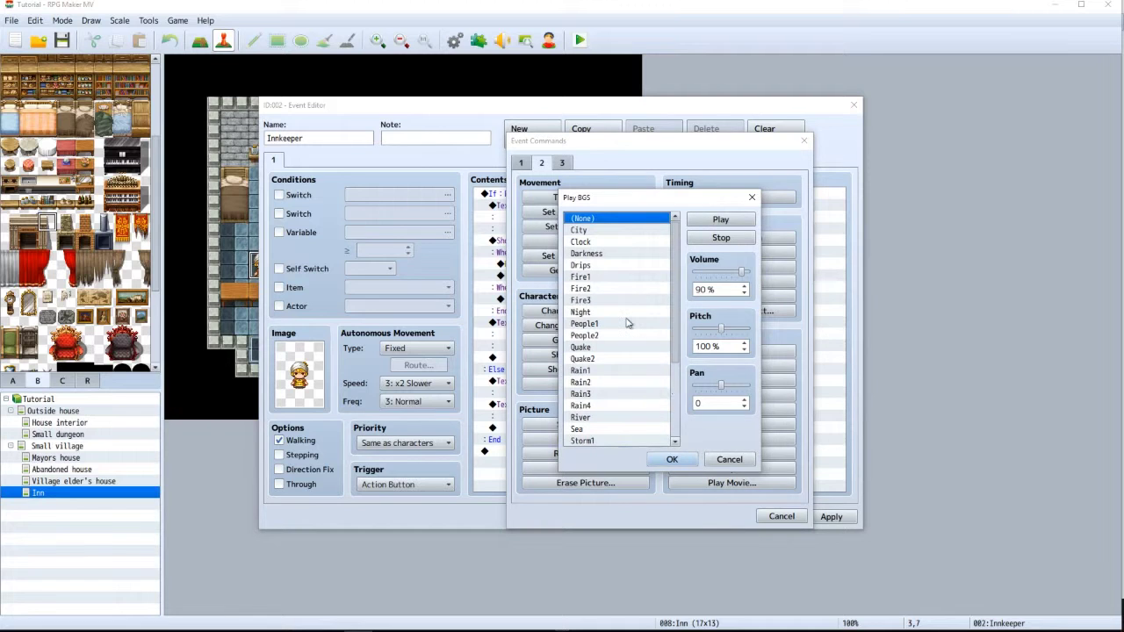
scroll(628, 323, "down", 1)
left_click(626, 323)
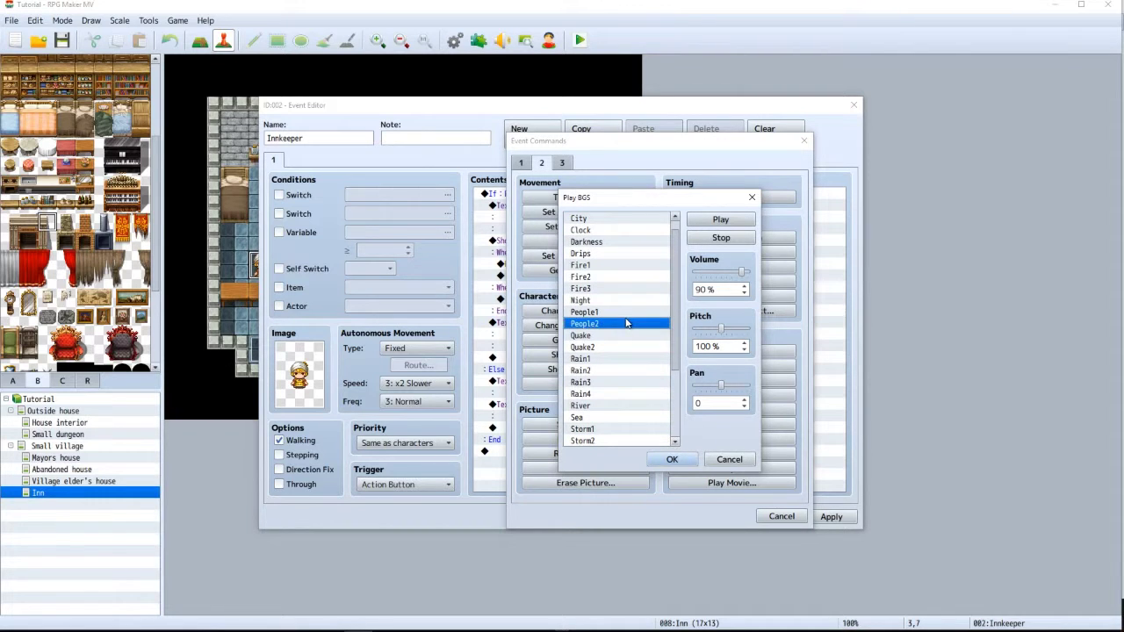
scroll(624, 333, "up", 1)
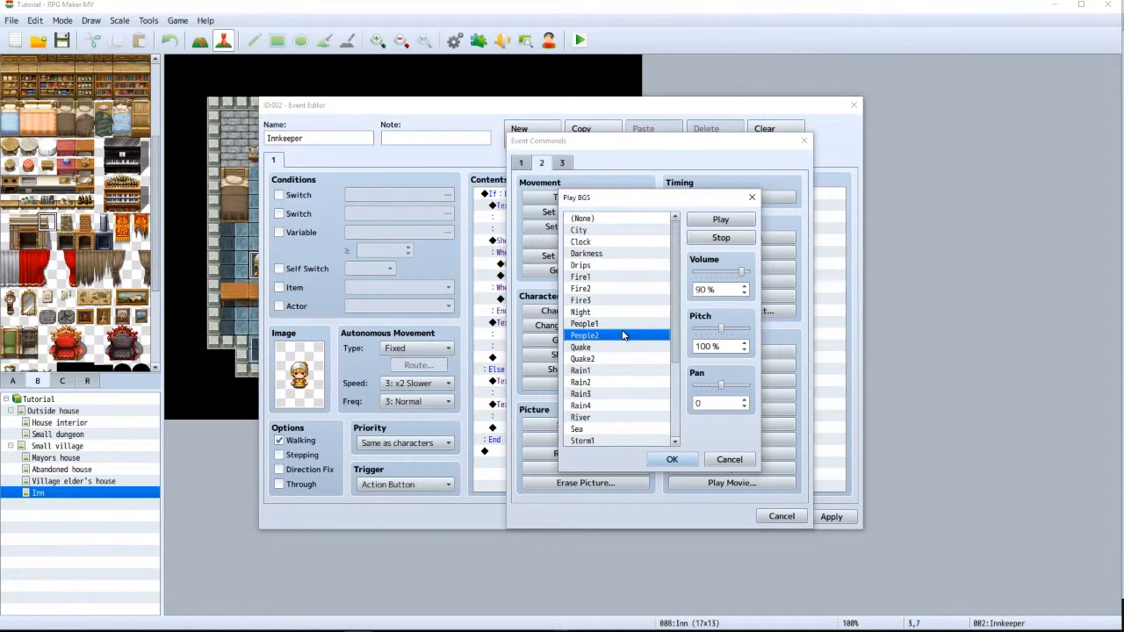
scroll(614, 344, "down", 3)
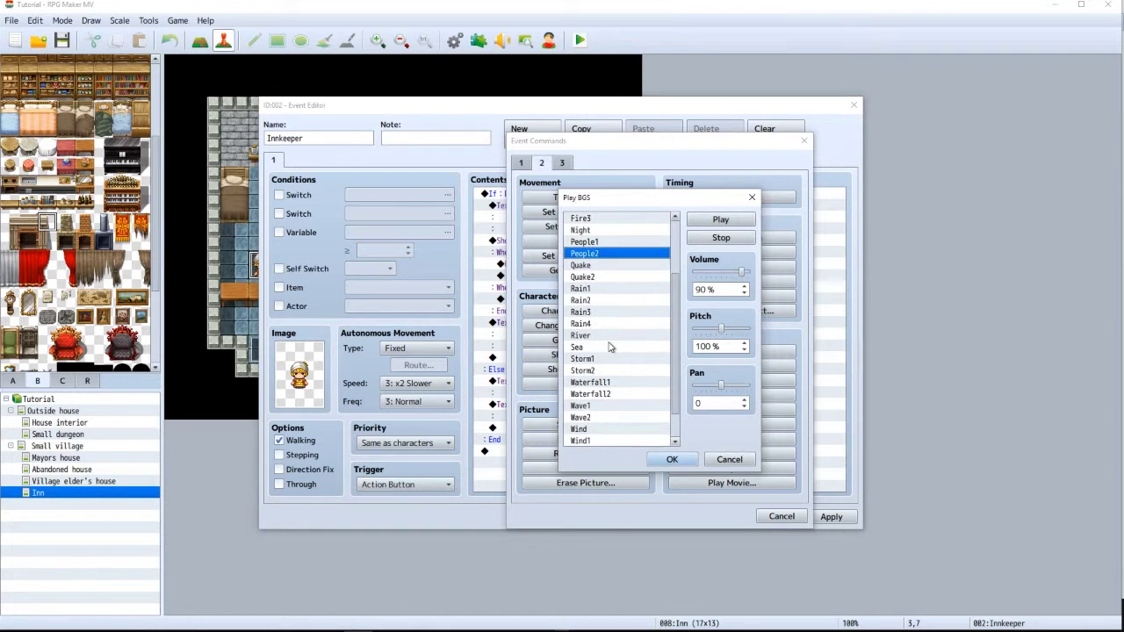
scroll(610, 347, "down", 1)
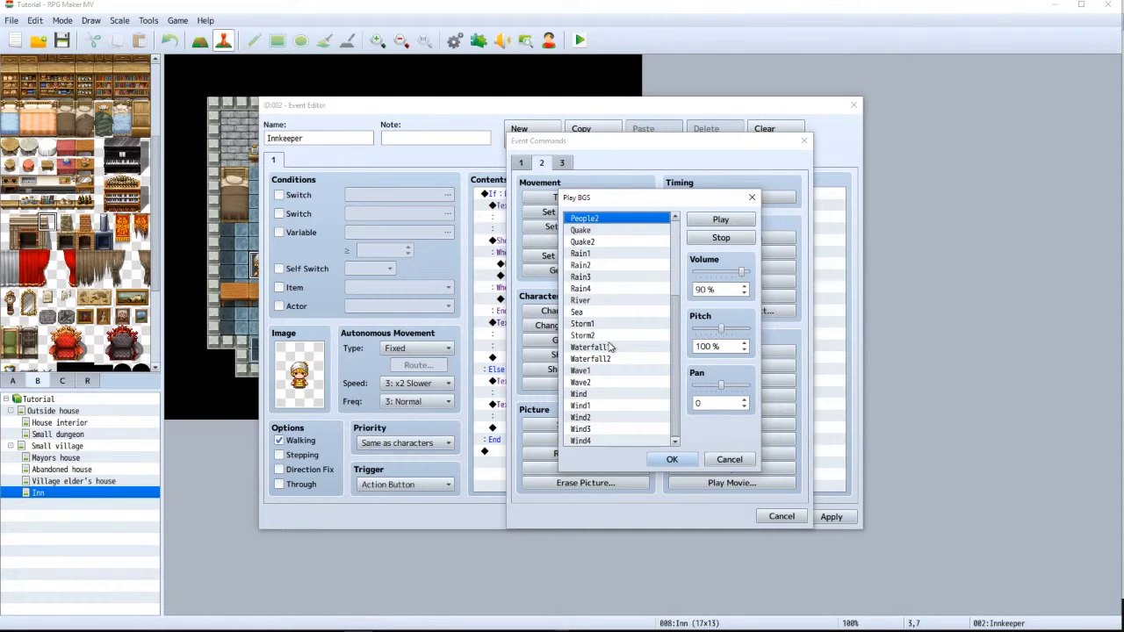
left_click(608, 349)
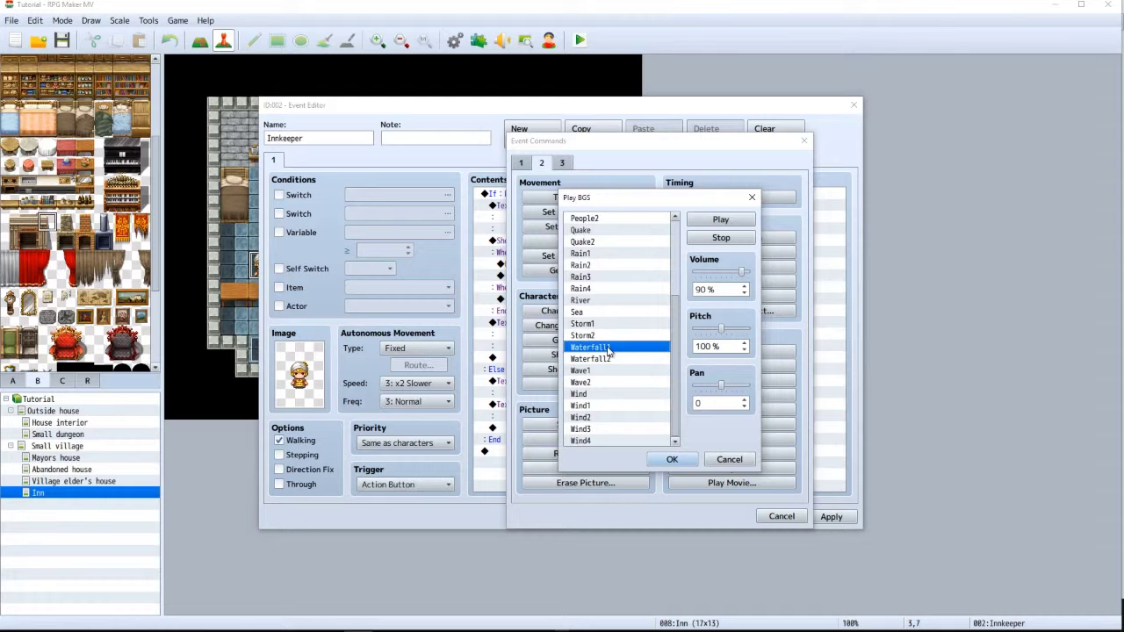
left_click(602, 360)
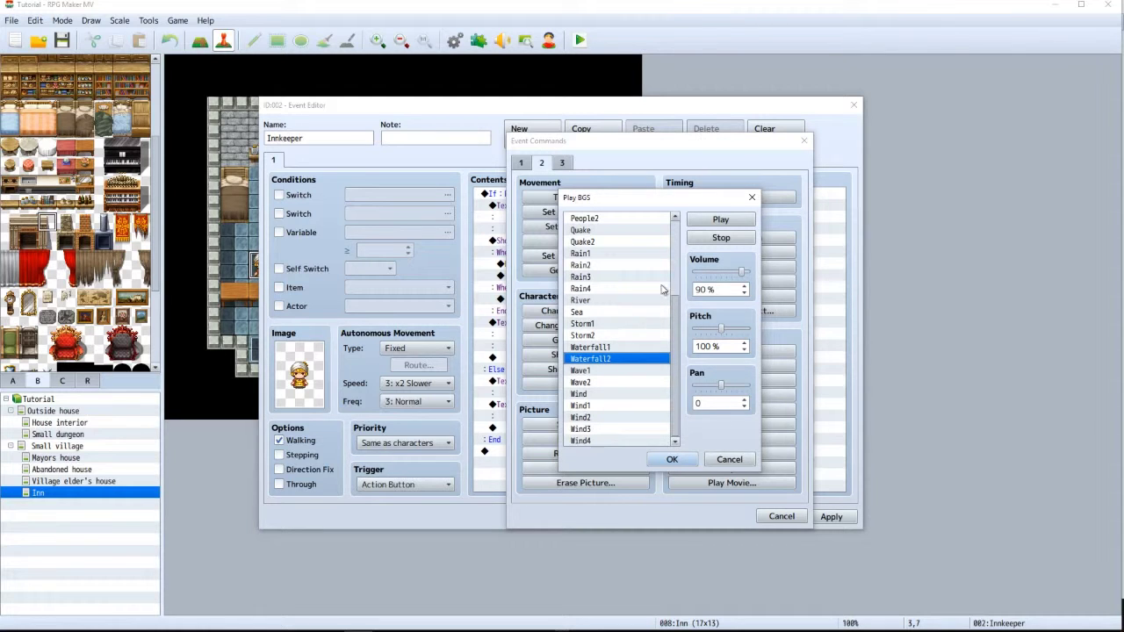
left_click(719, 243)
left_click(617, 348)
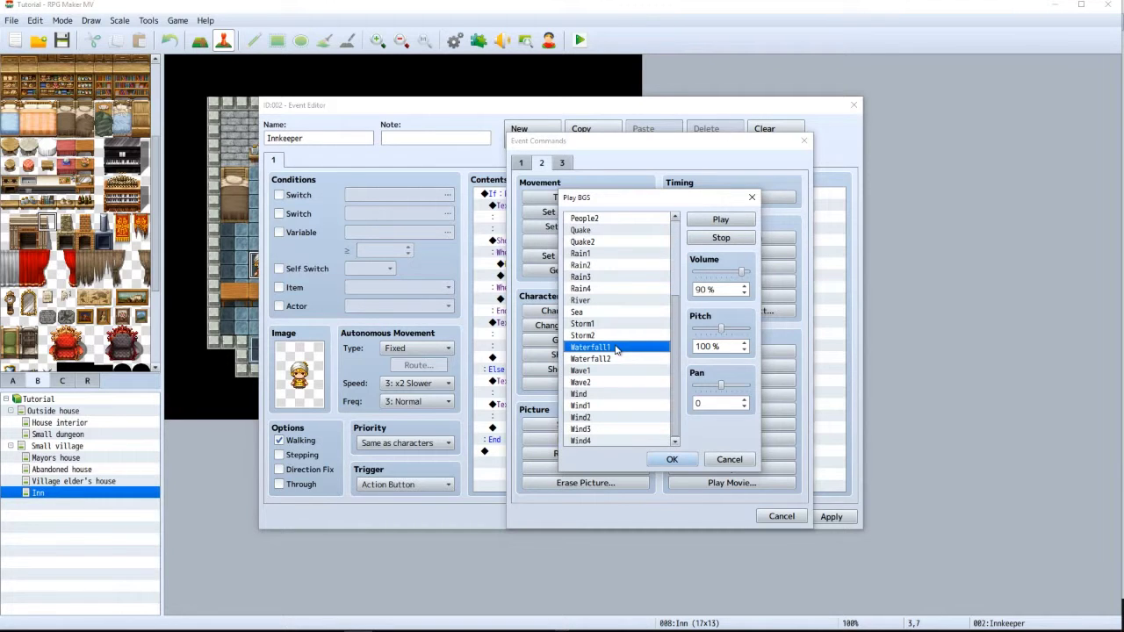
left_click(722, 242)
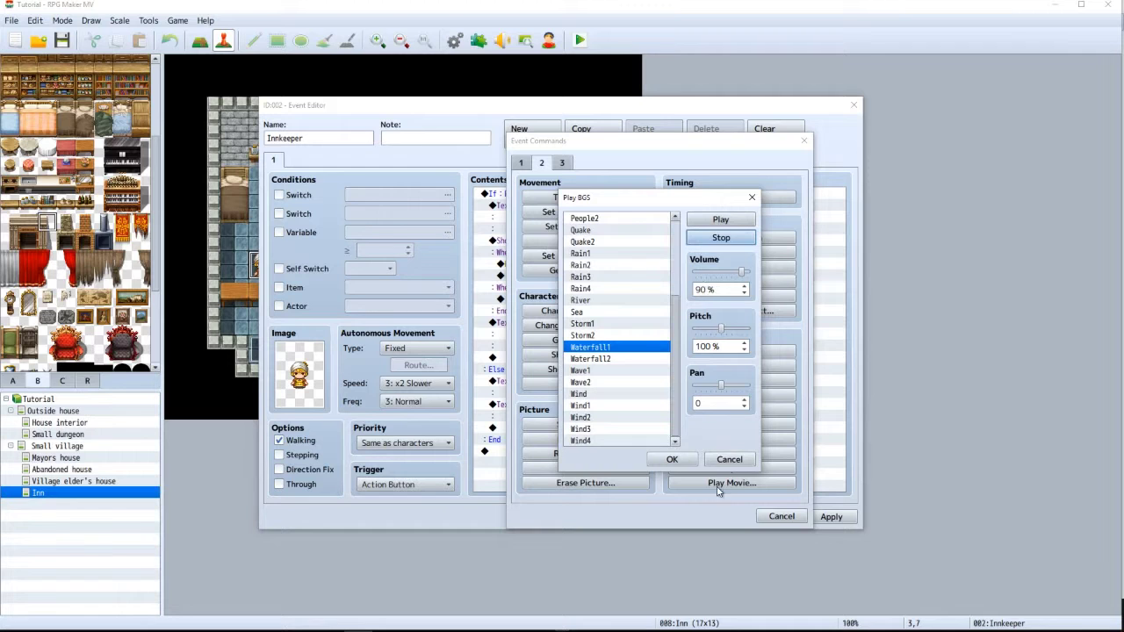
left_click(731, 460)
left_click(731, 351)
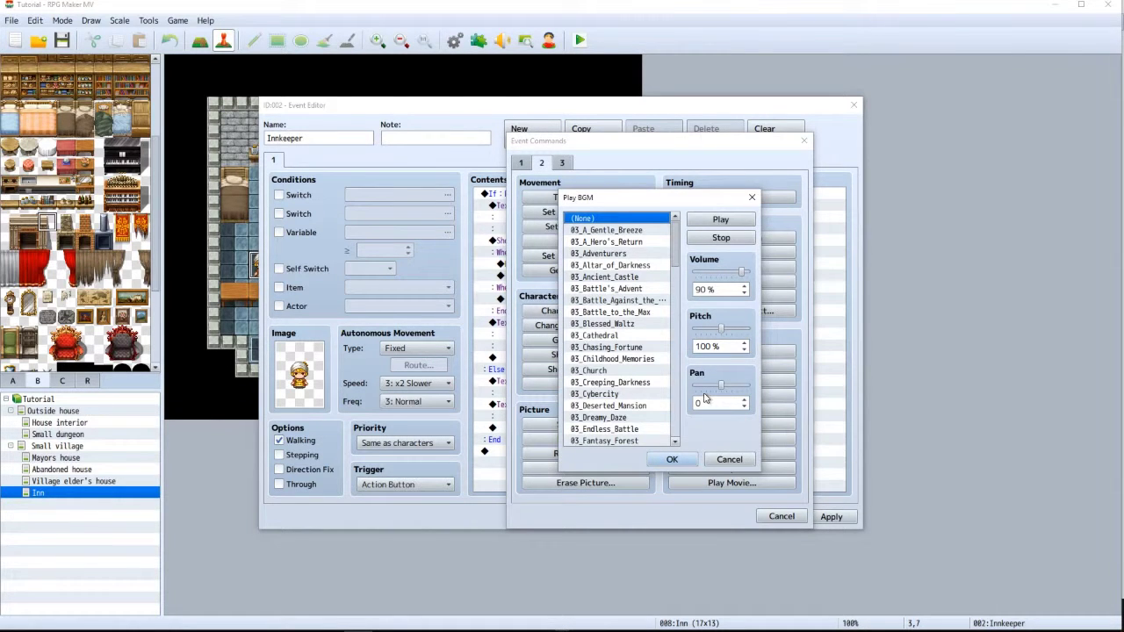
left_click(748, 465)
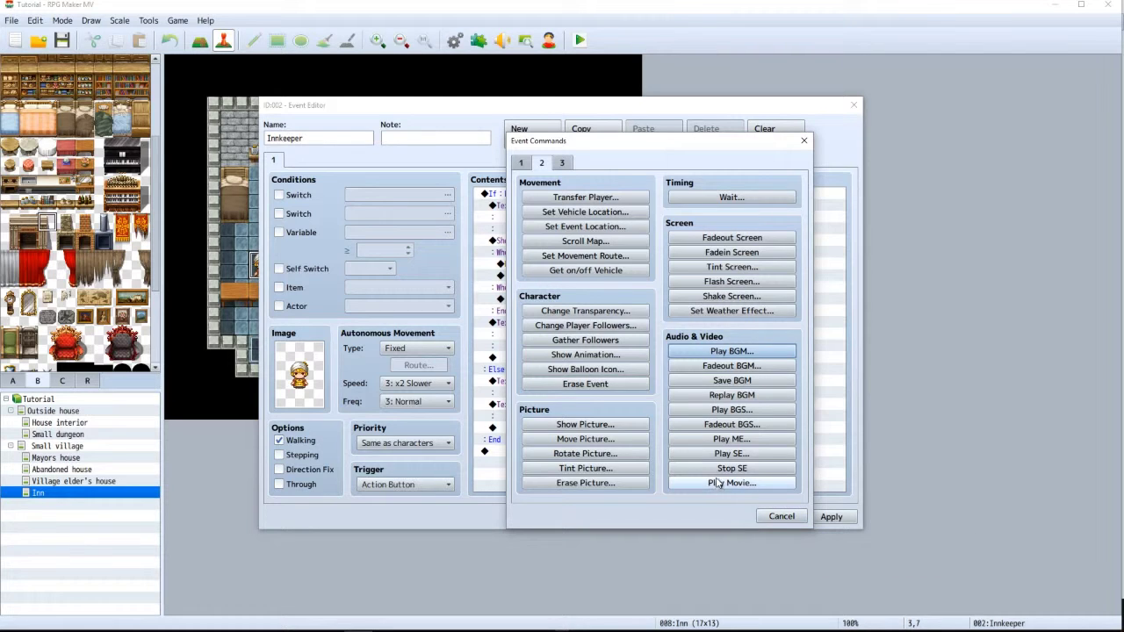
Look through the sound effect list for a suitable overnight-stay sound, and close the event commands without adding one
left_click(726, 453)
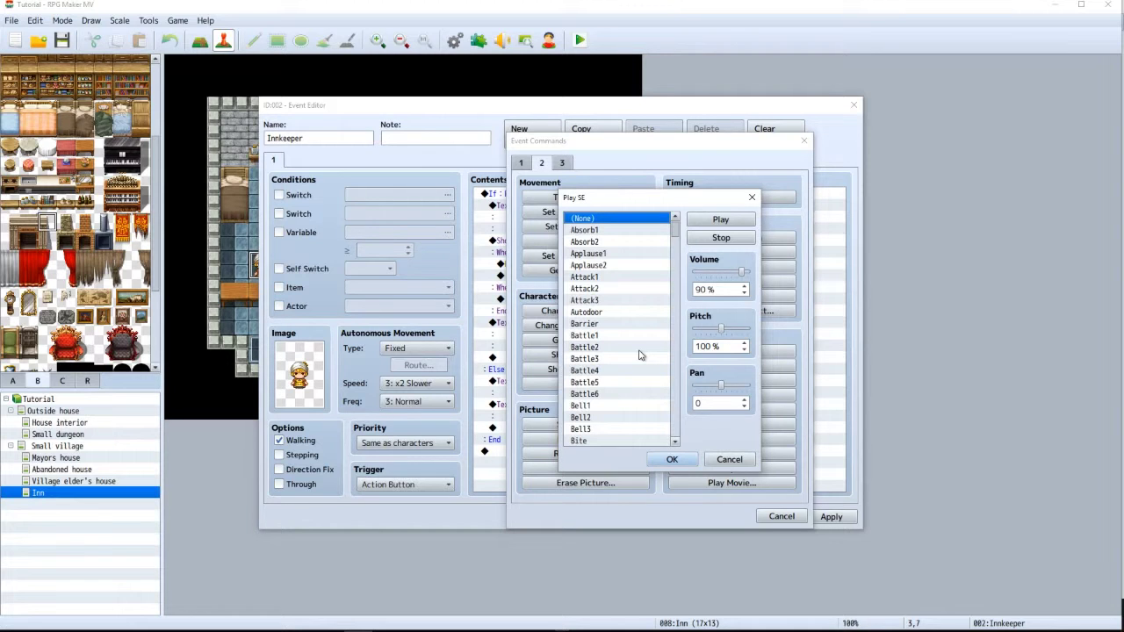
scroll(640, 355, "down", 2)
scroll(640, 355, "down", 3)
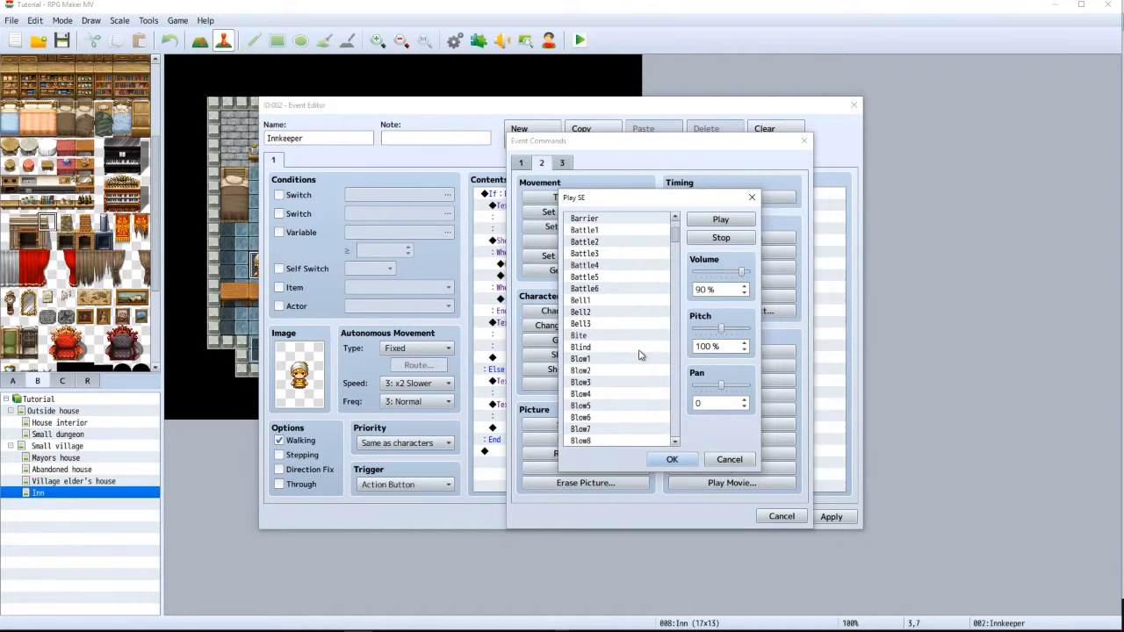
scroll(640, 354, "down", 5)
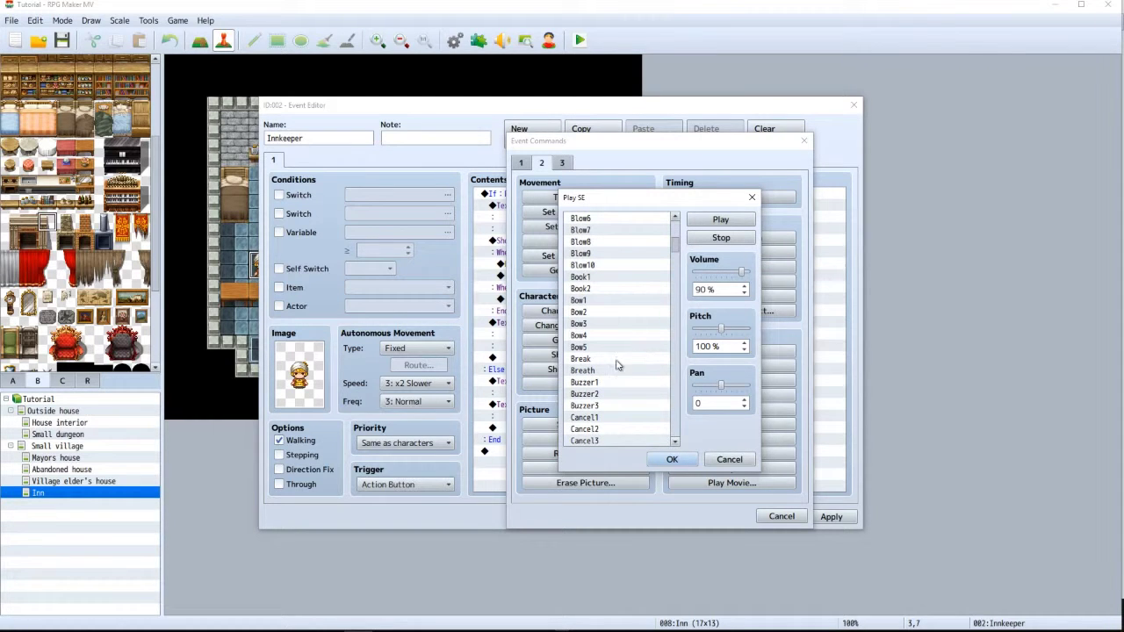
left_click(581, 373)
scroll(614, 345, "down", 2)
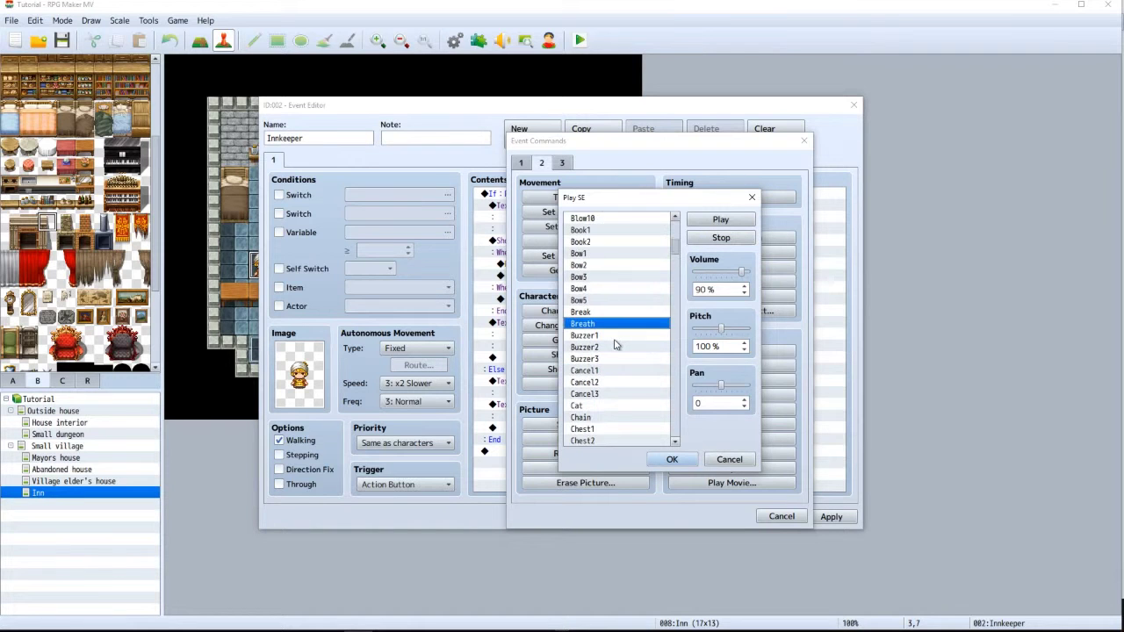
scroll(614, 345, "down", 1)
scroll(615, 345, "down", 1)
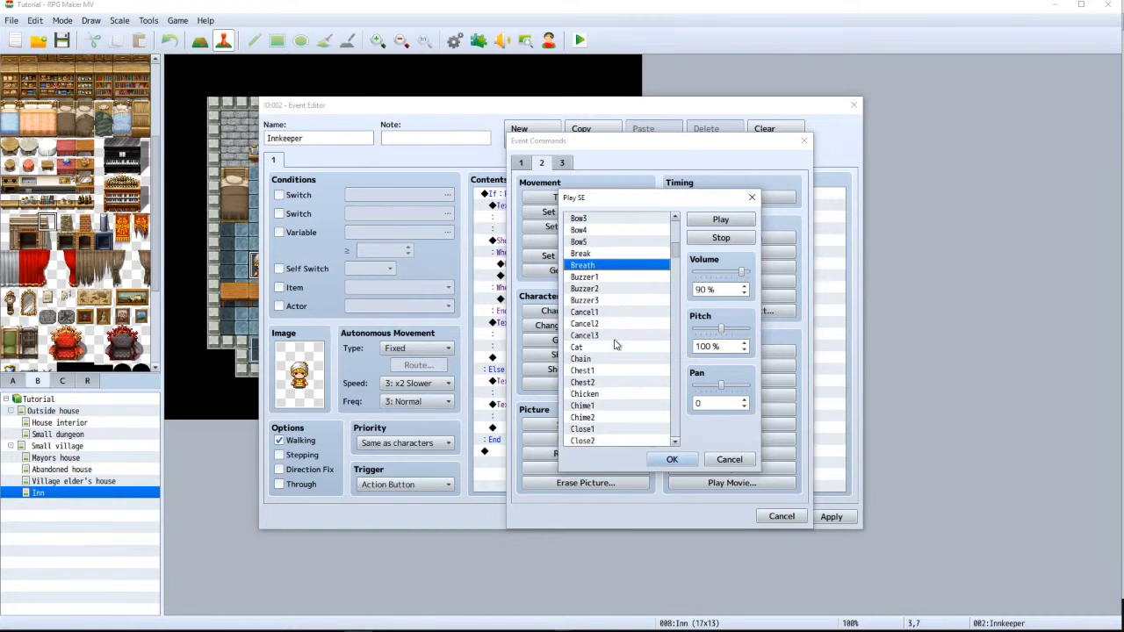
scroll(615, 345, "down", 1)
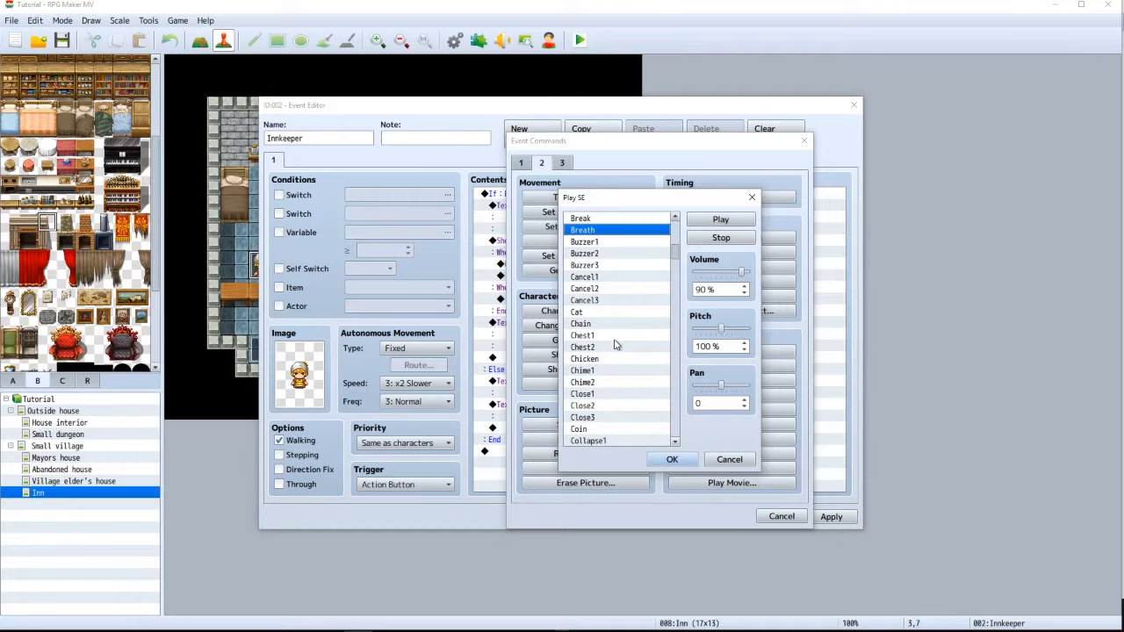
scroll(614, 345, "down", 3)
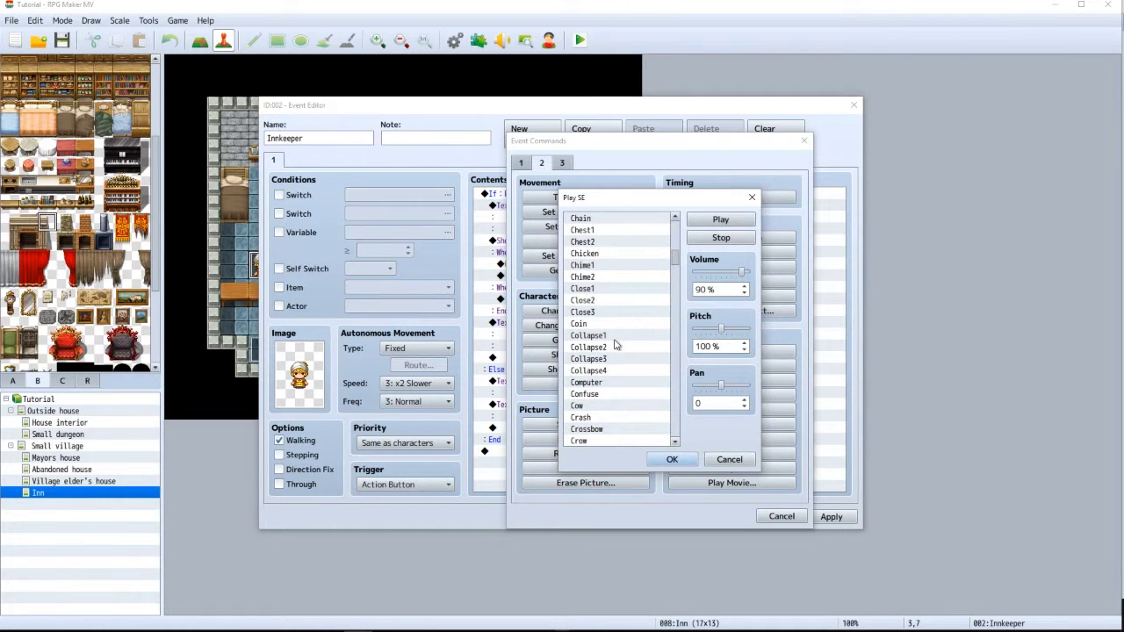
left_click(728, 459)
left_click(780, 517)
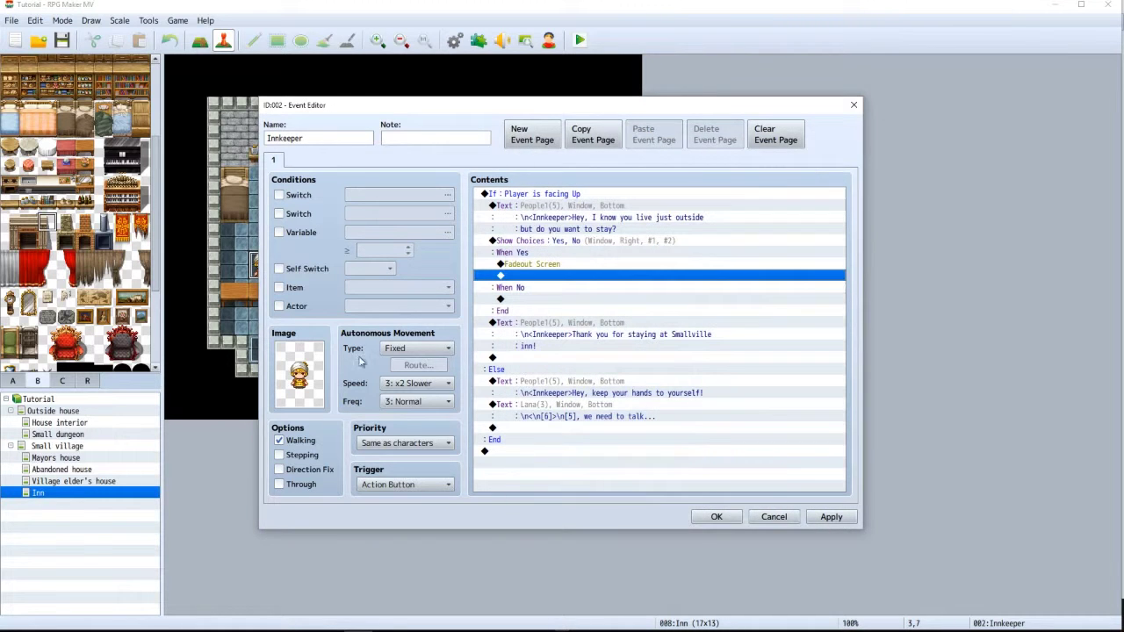
Save the Innkeeper event and copy the Play SE: Sound4 command from Lana's event in the House interior map
left_click(728, 518)
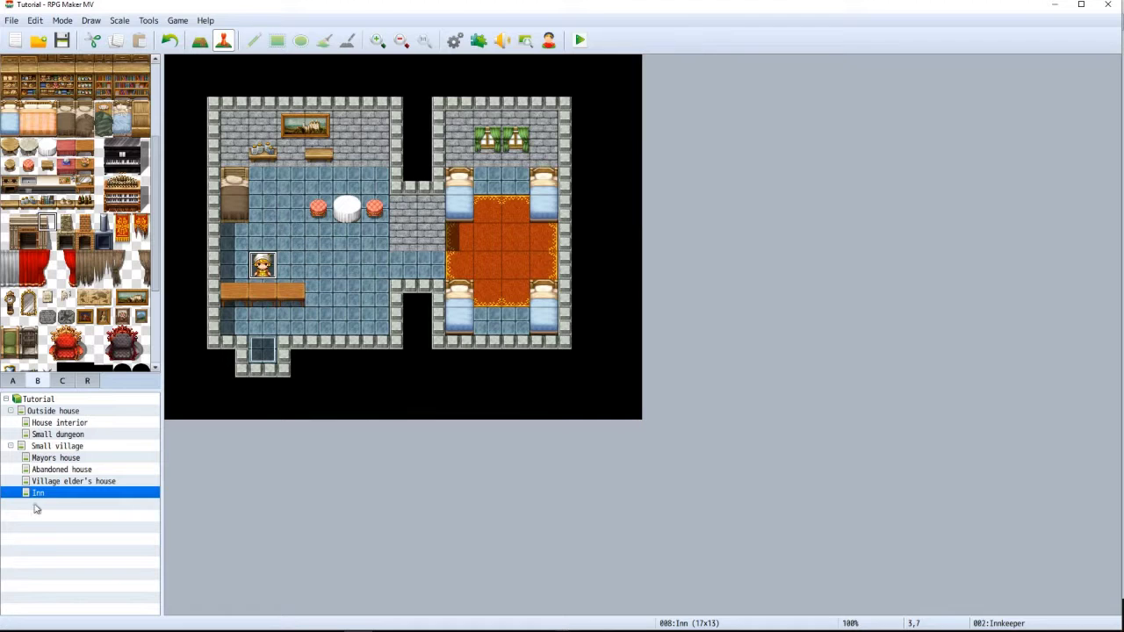
left_click(44, 425)
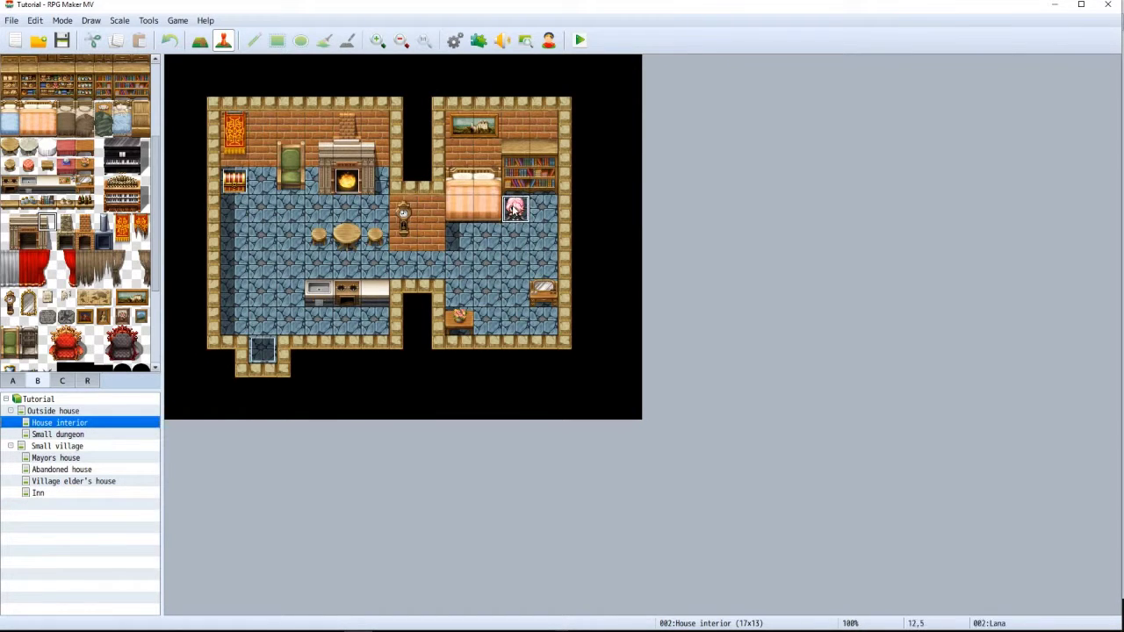
double_click(514, 209)
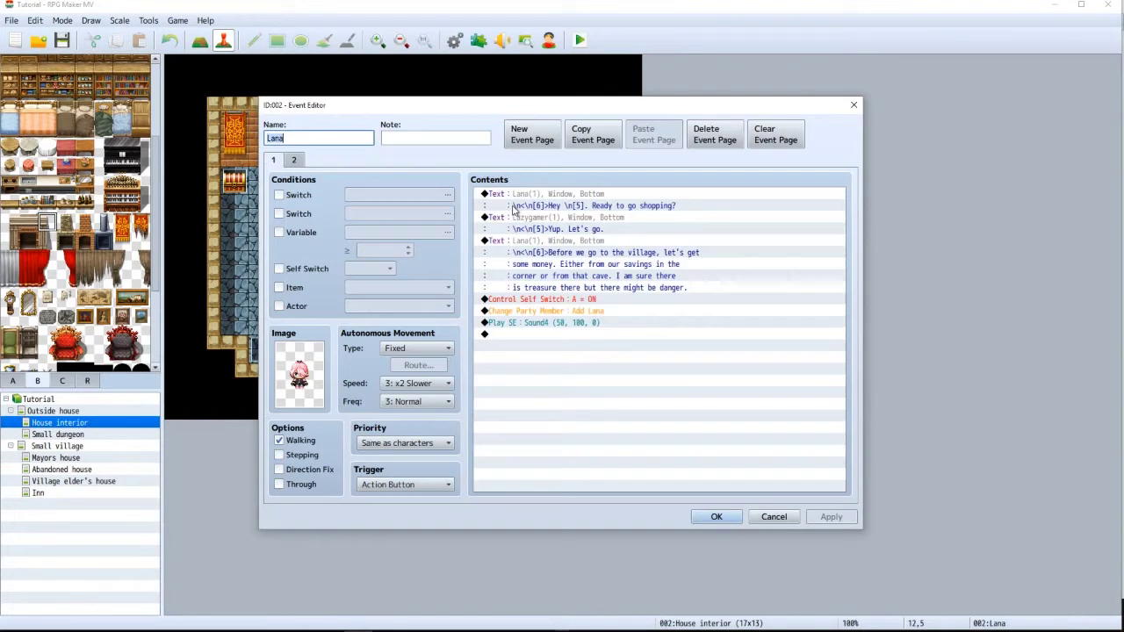
left_click(505, 327)
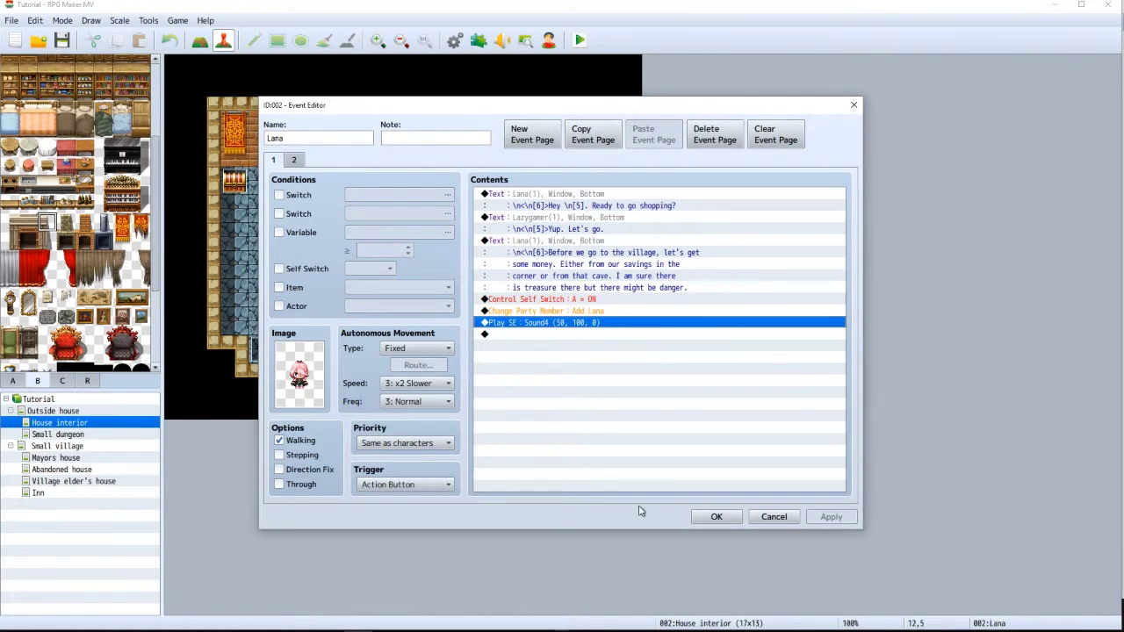
left_click(716, 516)
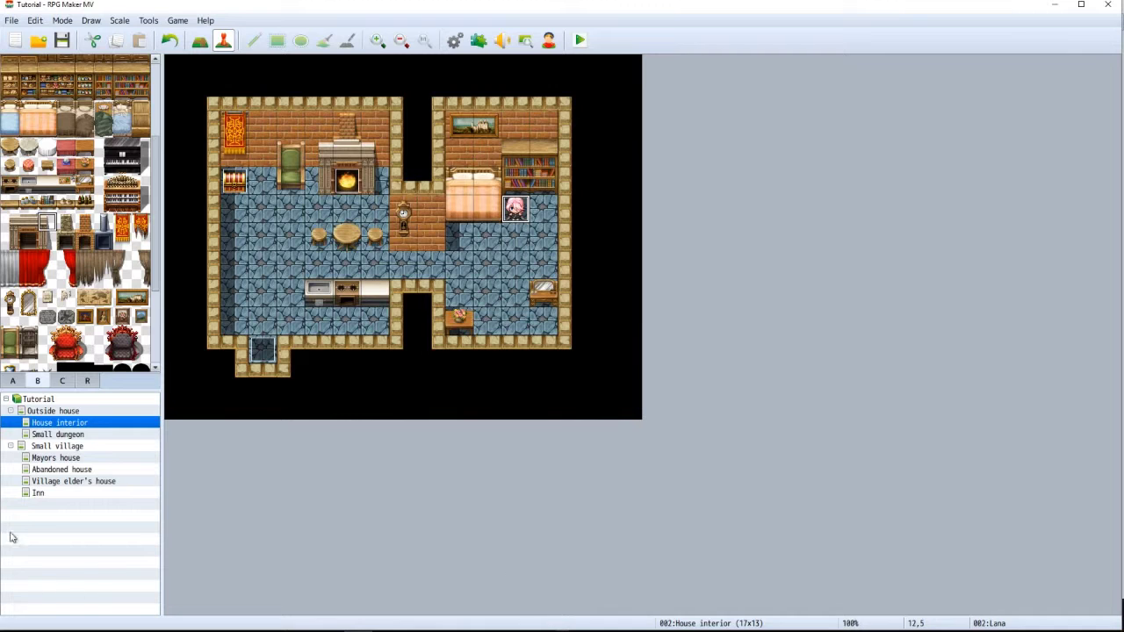
Paste the copied Play SE command below Fadeout Screen in the When Yes branch of the Inn map's Innkeeper event
left_click(36, 493)
double_click(263, 266)
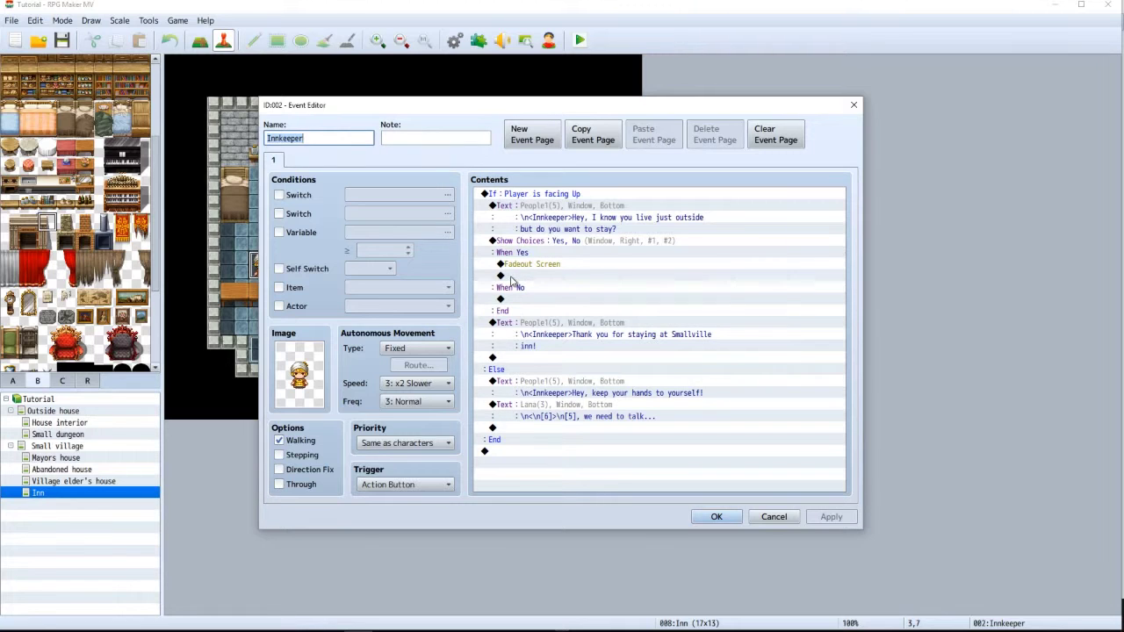
left_click(512, 277)
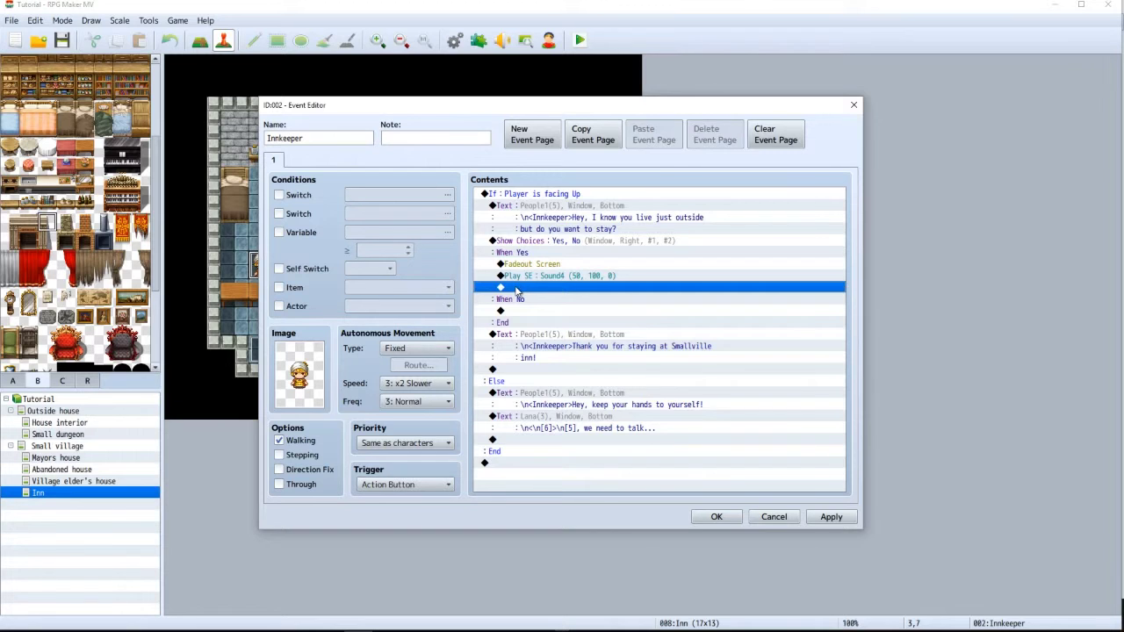
Add a Recover All command for the Entire Party below the Play SE command in the When Yes branch
double_click(515, 287)
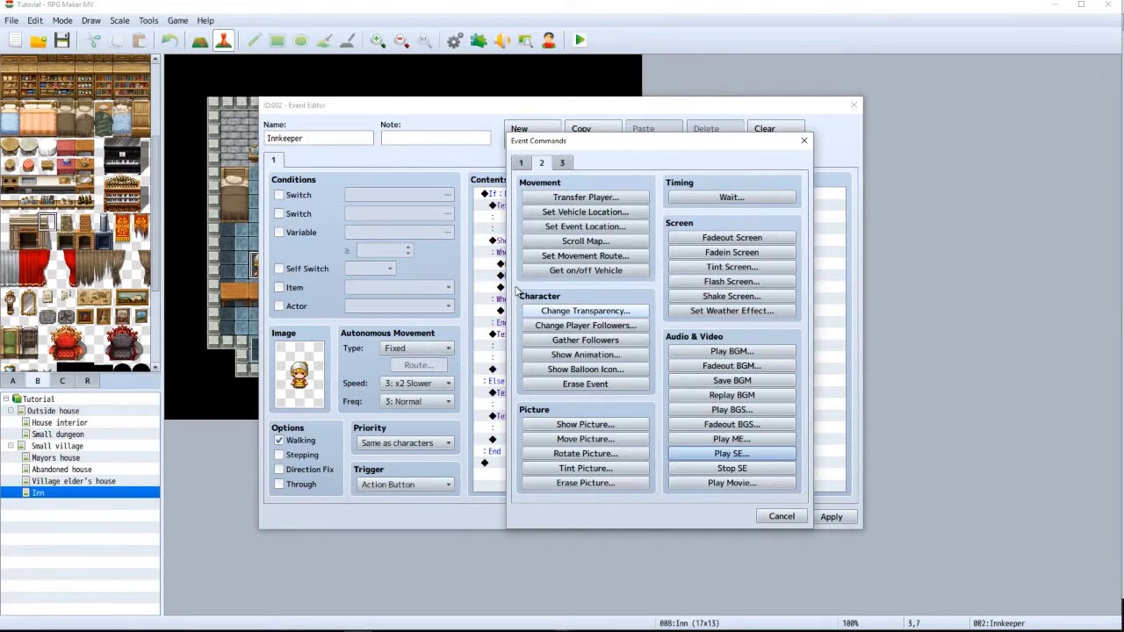
left_click(529, 165)
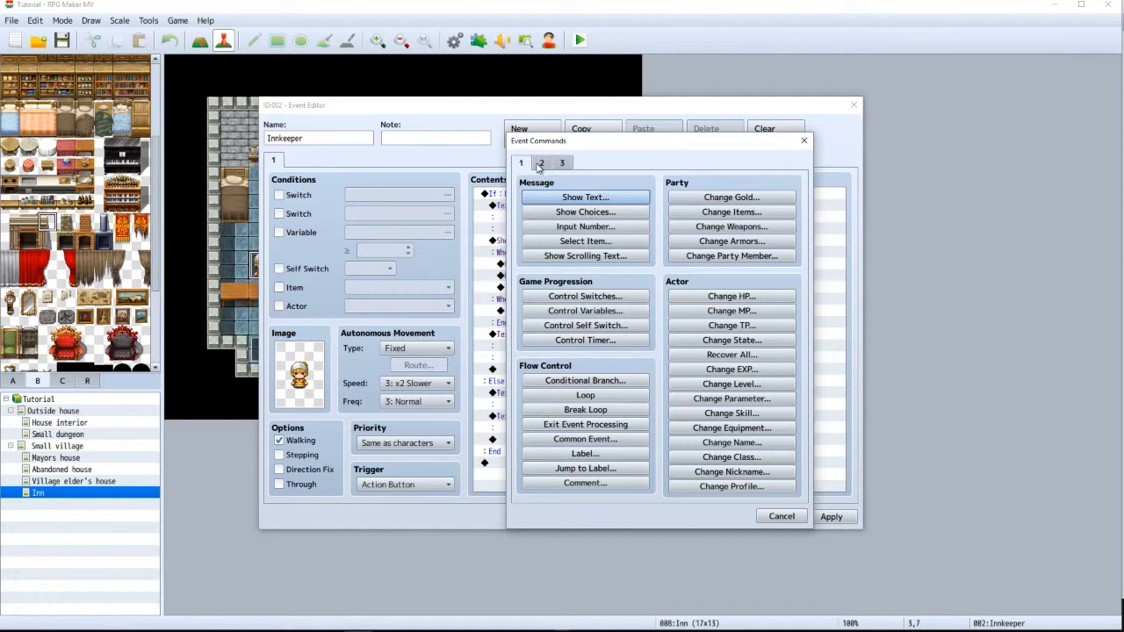
left_click(702, 298)
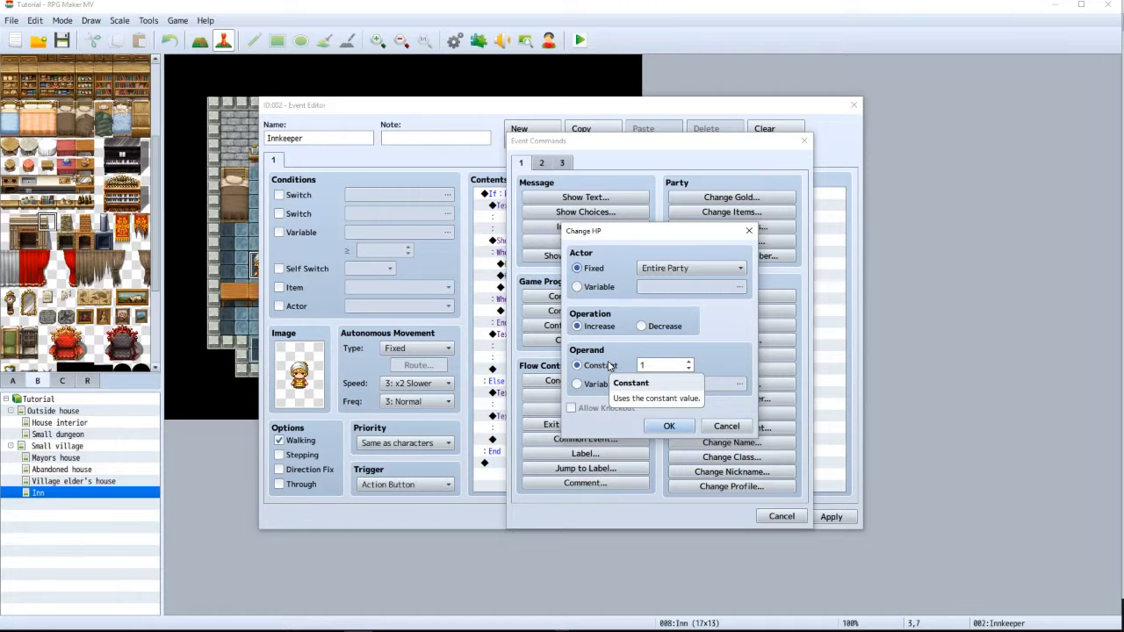
double_click(643, 365)
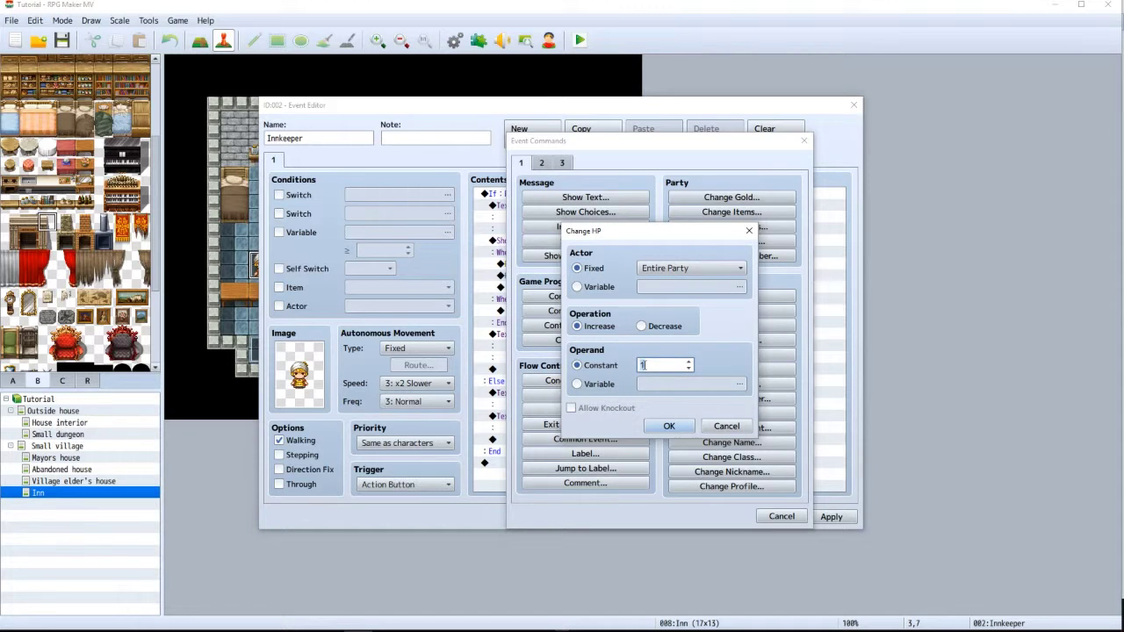
left_click(707, 424)
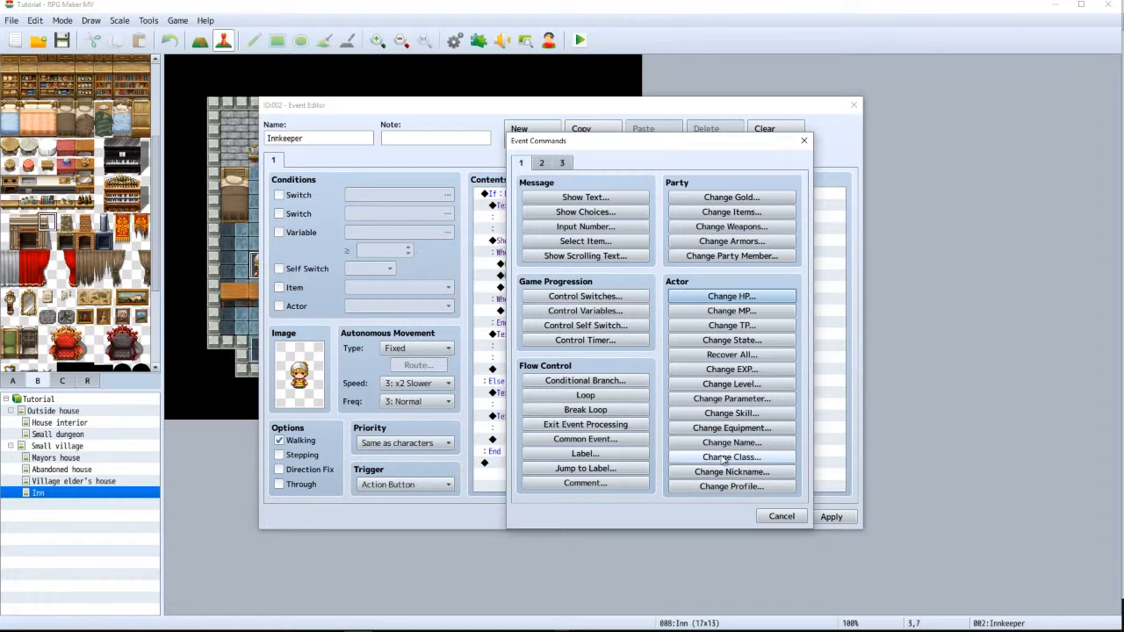
left_click(709, 356)
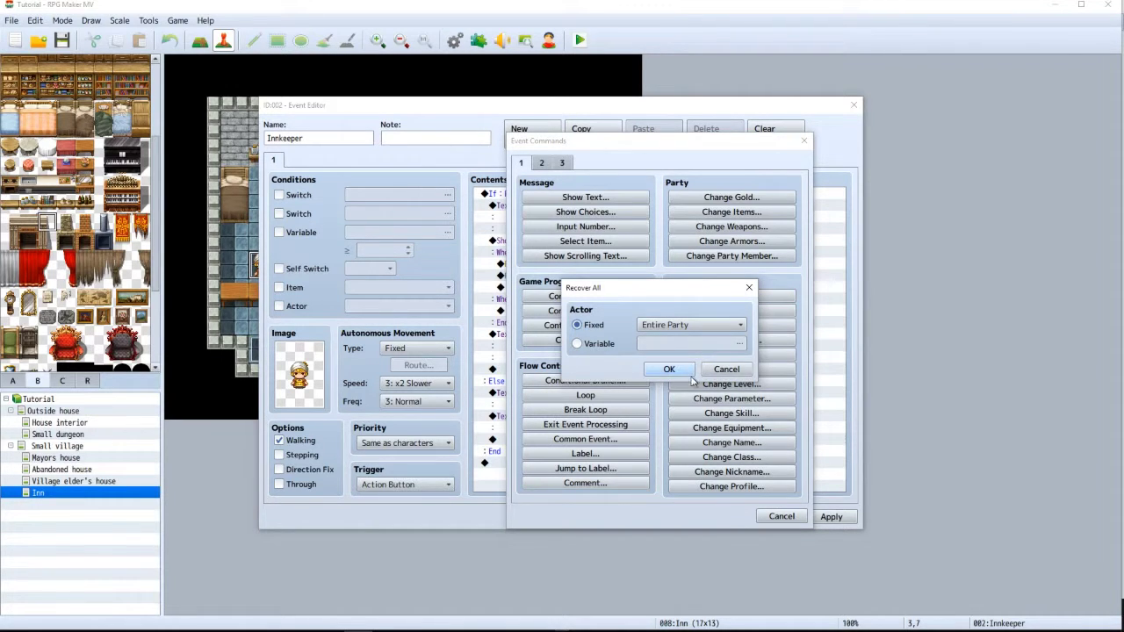
left_click(671, 371)
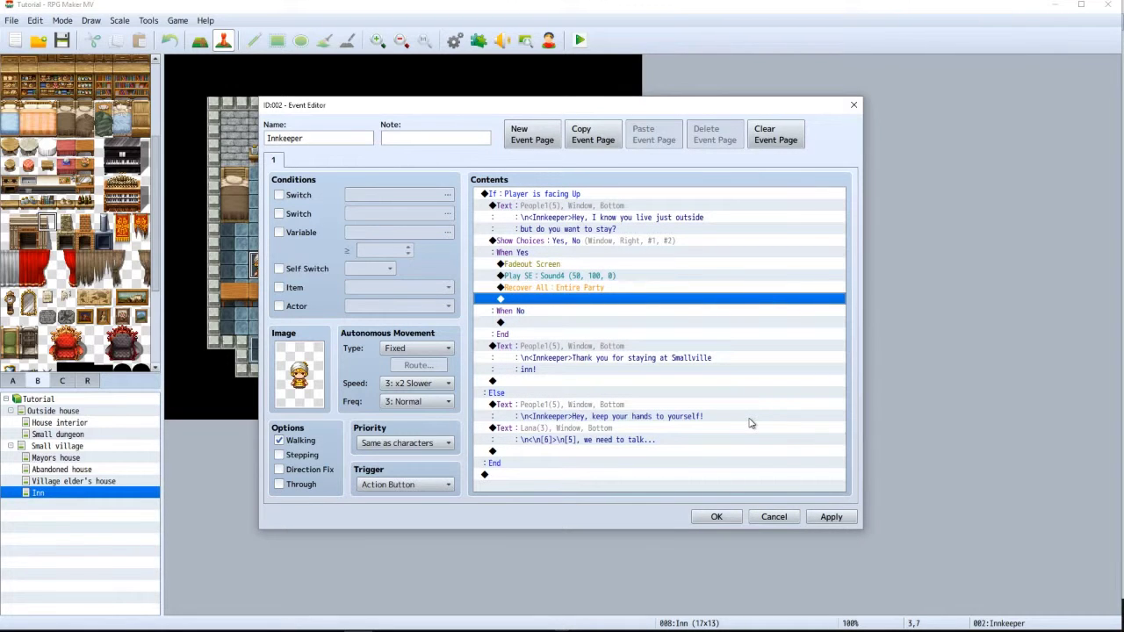
Add a Wait of 30 frames and a Fadein Screen command below Recover All in the When Yes branch
double_click(522, 299)
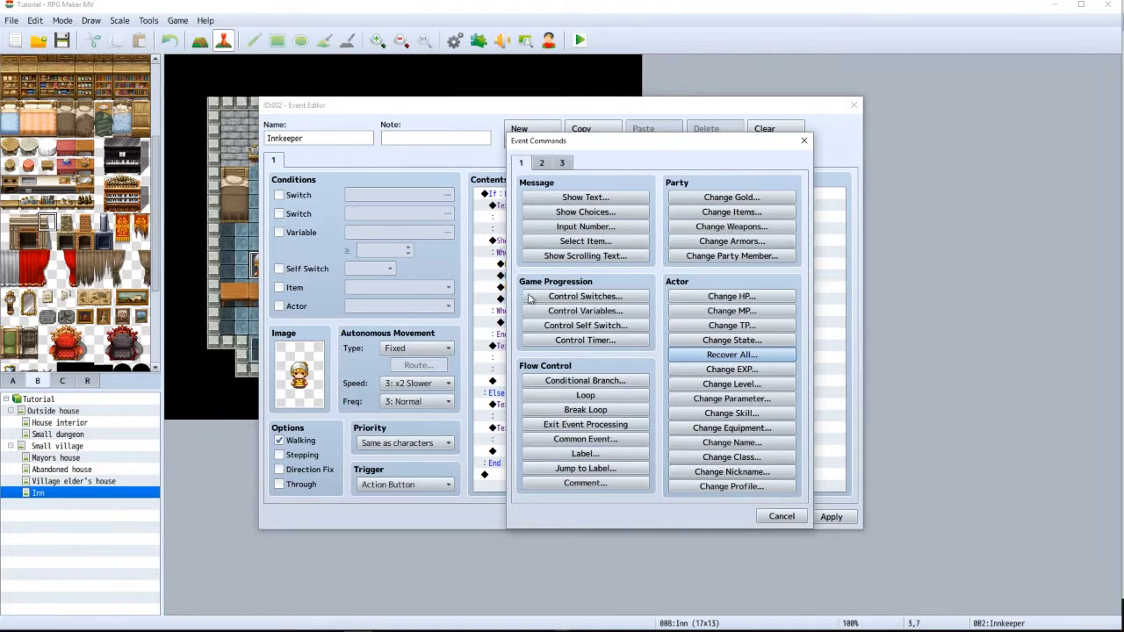
left_click(541, 163)
left_click(759, 196)
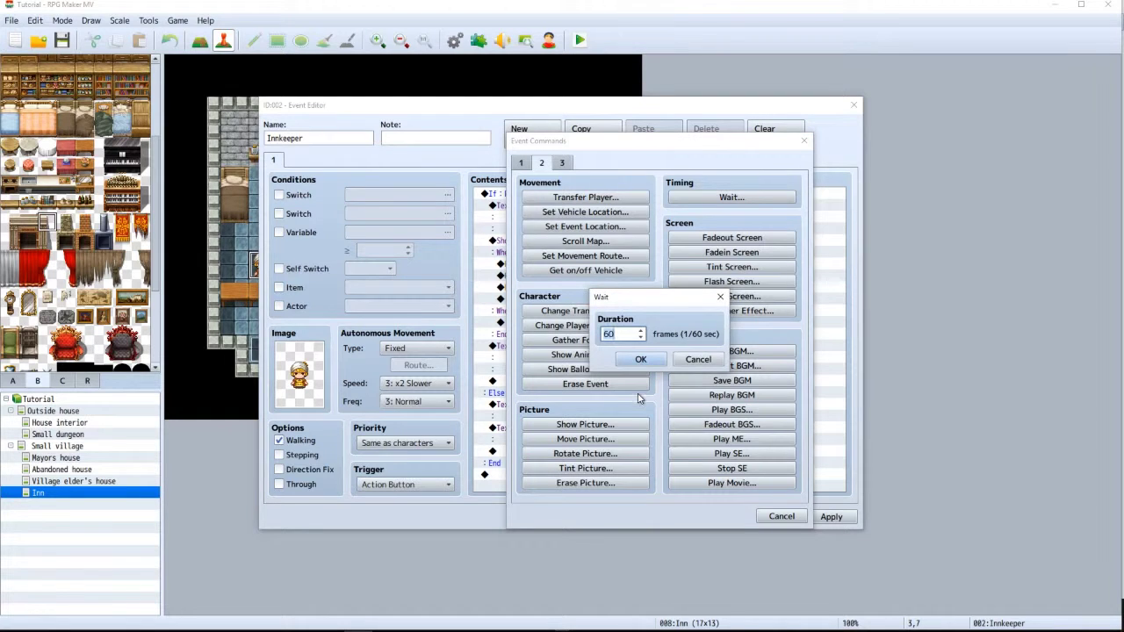
type("30")
left_click(640, 359)
double_click(518, 311)
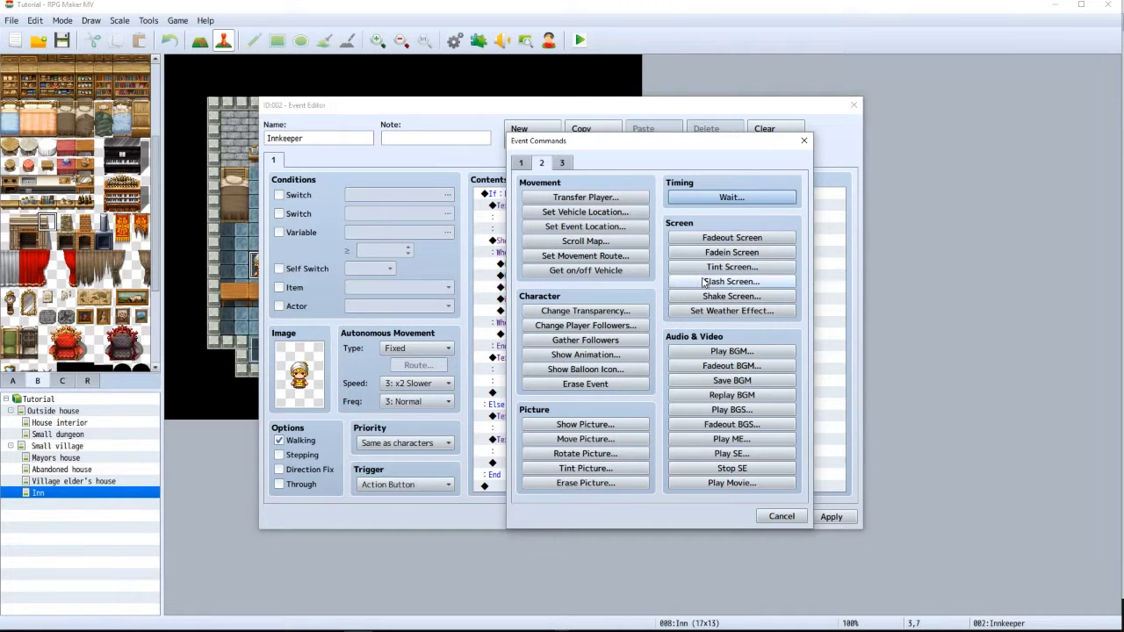
left_click(732, 252)
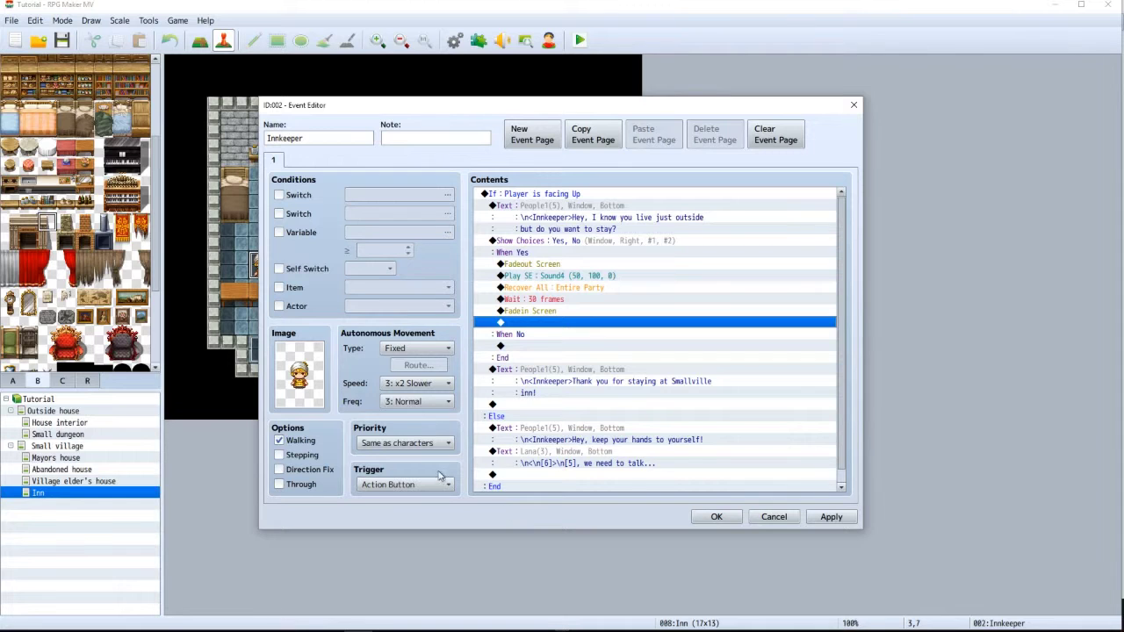
double_click(538, 328)
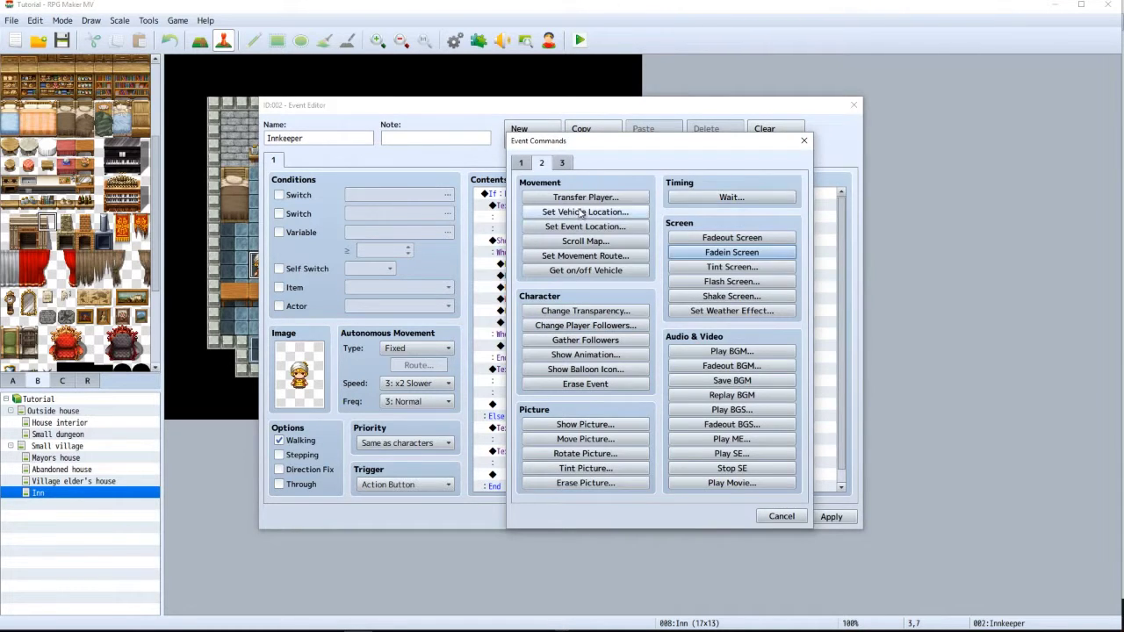
left_click(780, 517)
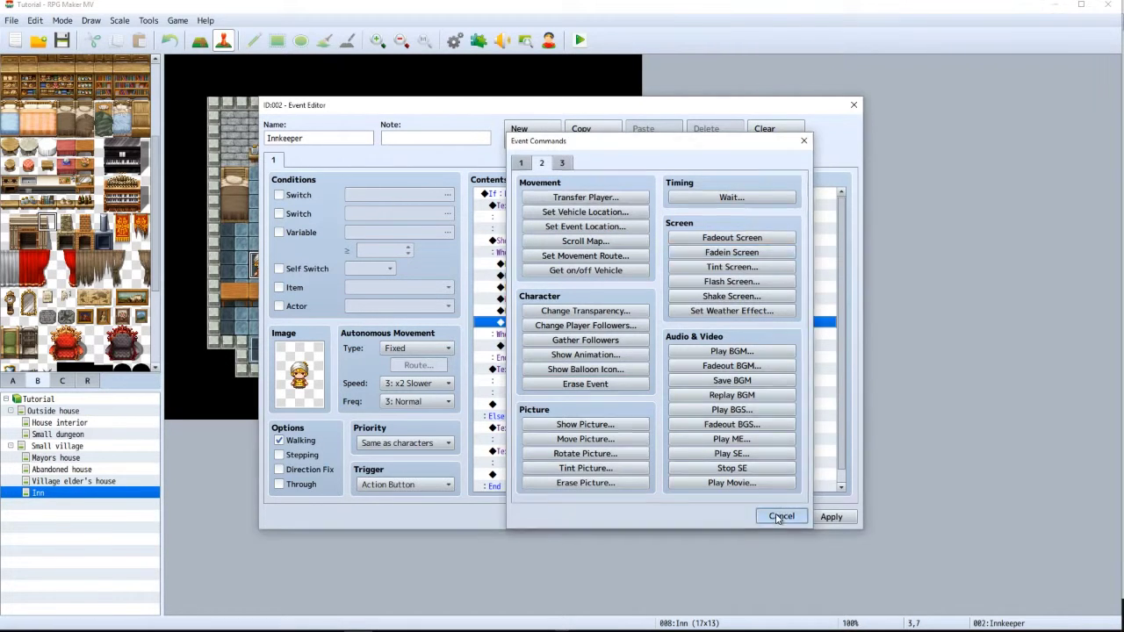
Insert a Change Gold command that decreases gold by a constant 15 above Recover All in the When Yes branch
left_click(532, 312)
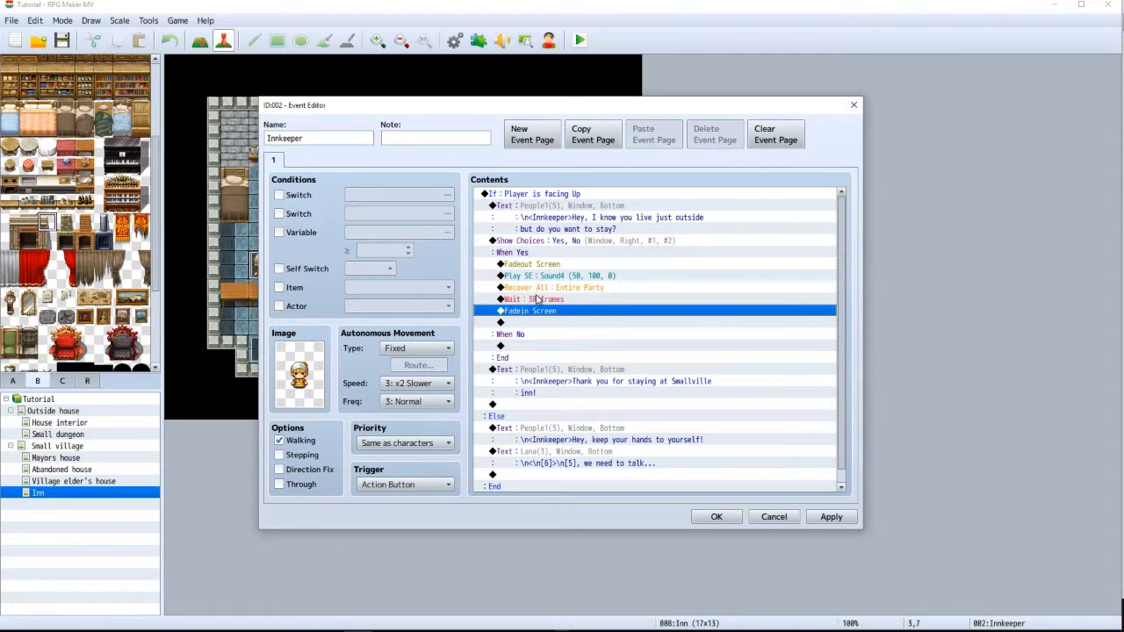
double_click(538, 290)
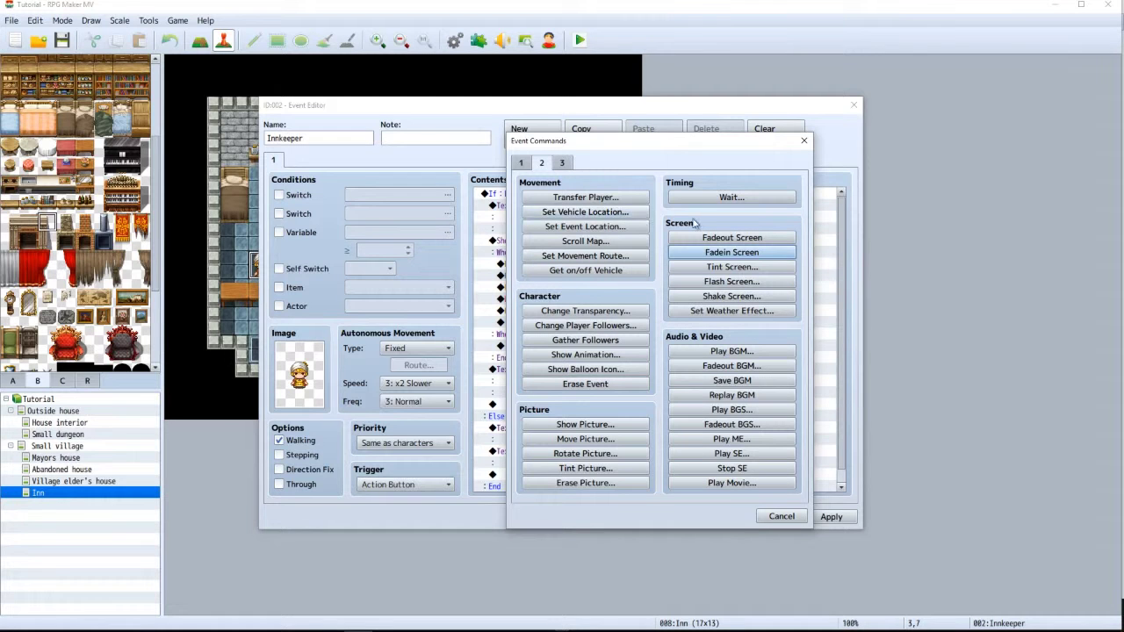
left_click(522, 165)
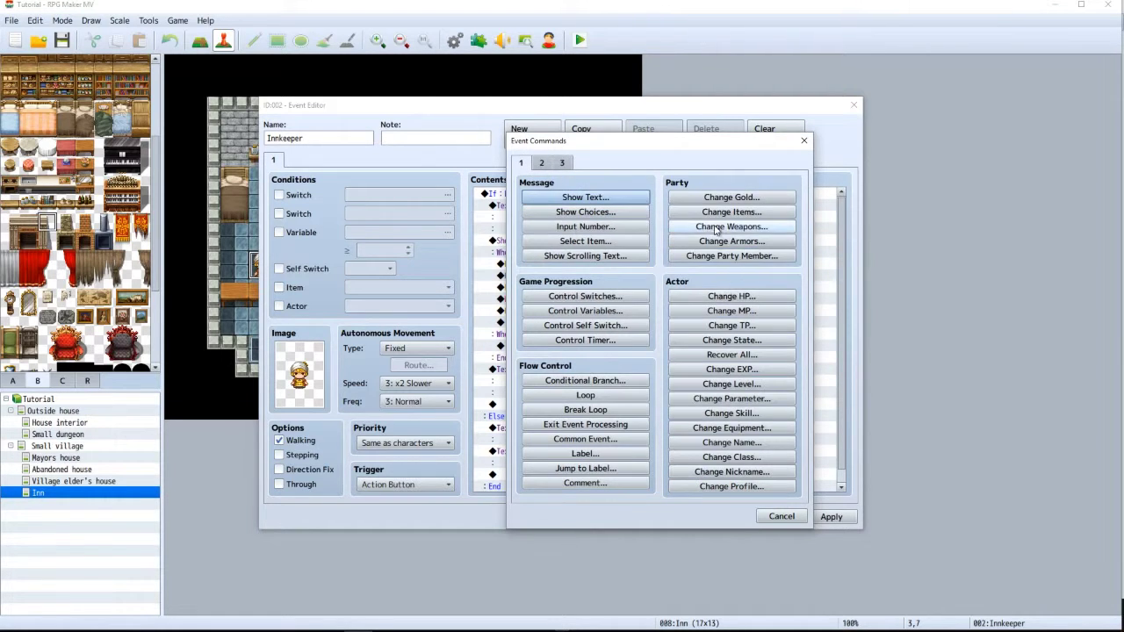
left_click(725, 199)
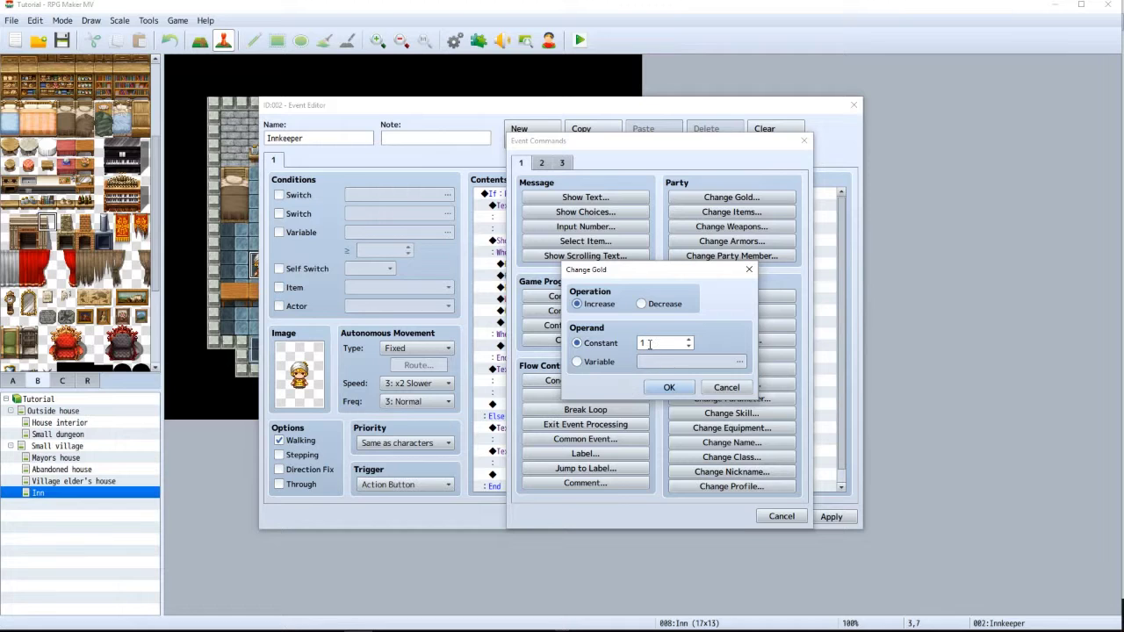
left_click(652, 309)
double_click(653, 342)
type("15")
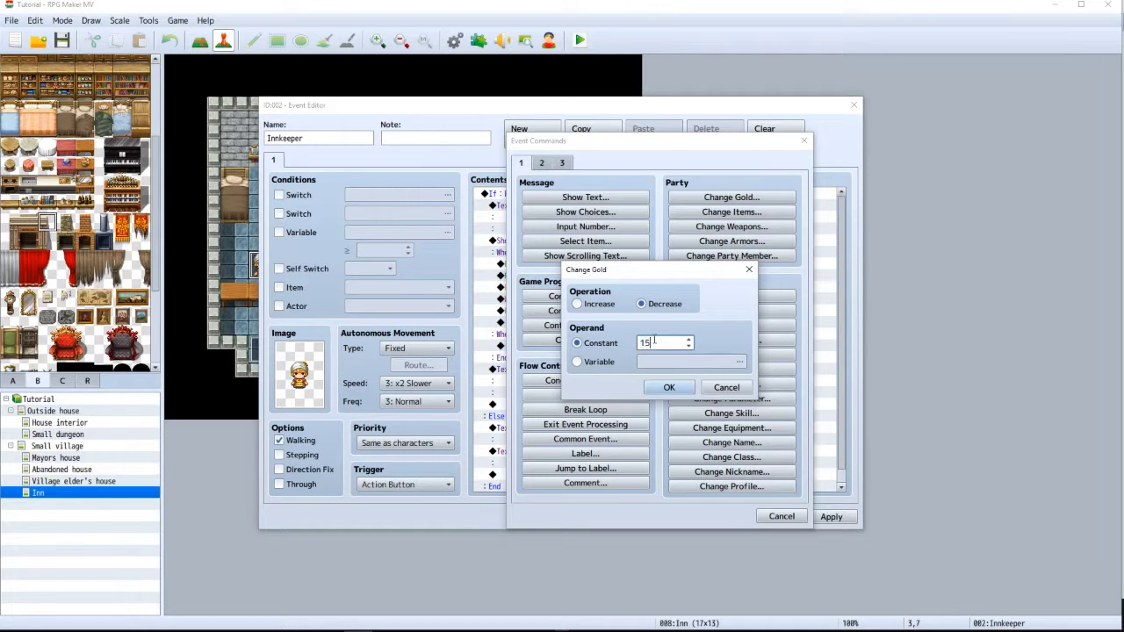
left_click(669, 388)
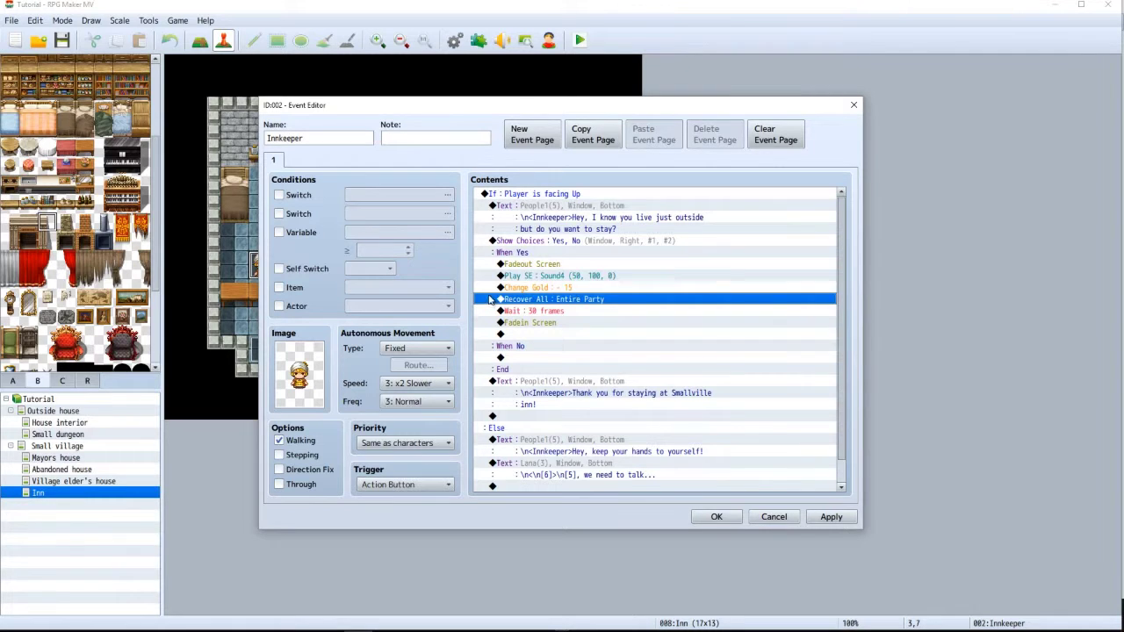
Insert a conditional branch checking for Gold ≥ 15 above Fadeout Screen in the When Yes branch
left_click(525, 264)
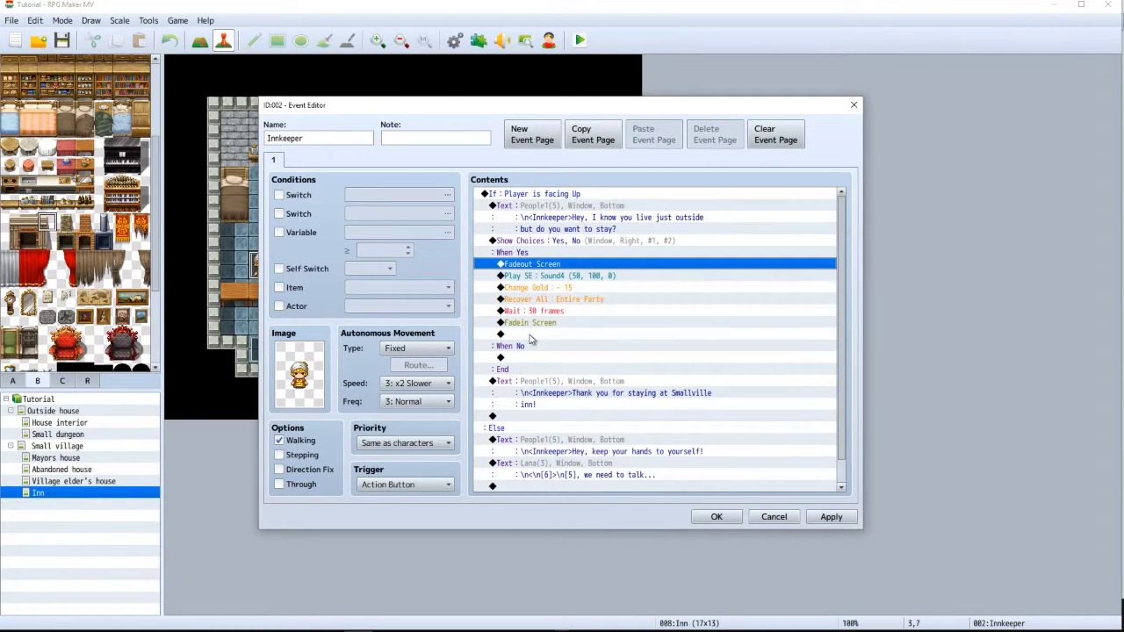
double_click(531, 271)
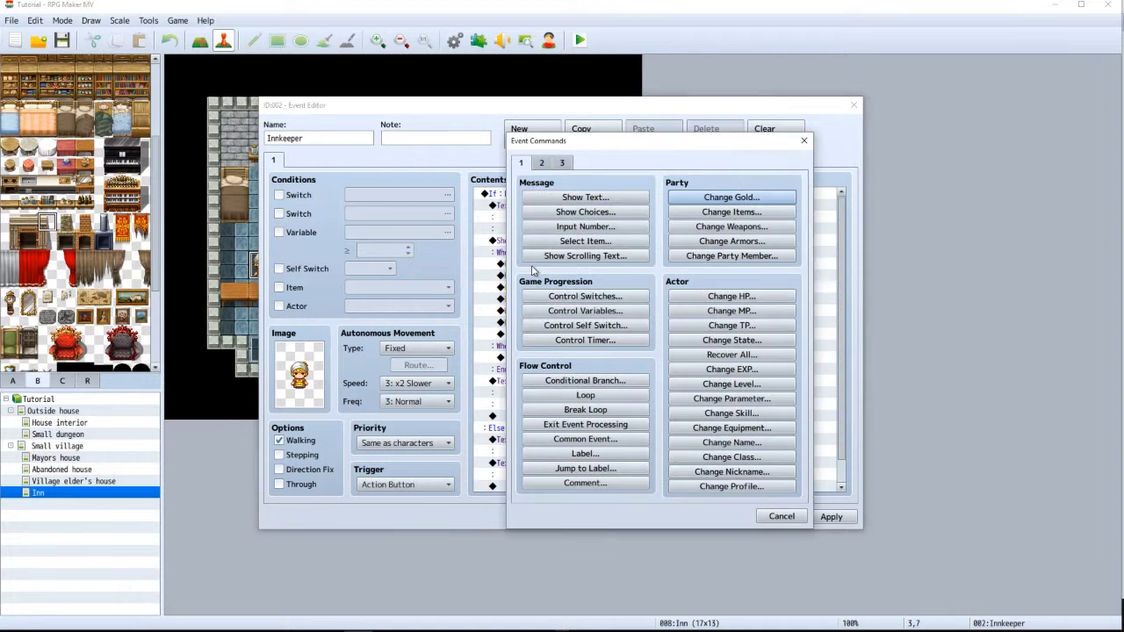
left_click(578, 381)
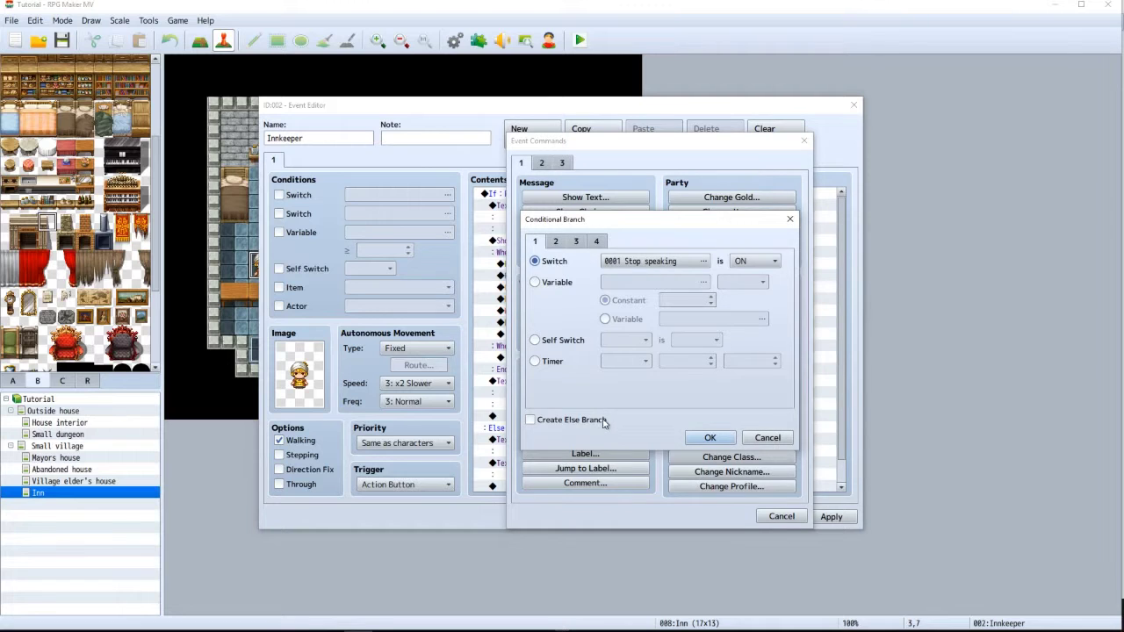
left_click(557, 243)
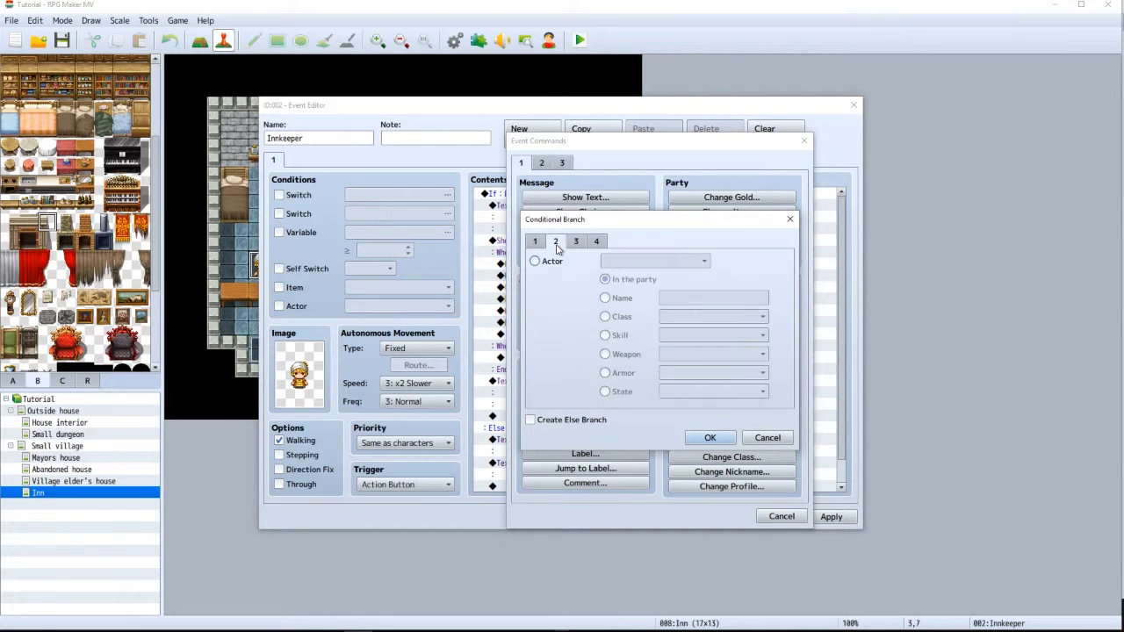
left_click(575, 242)
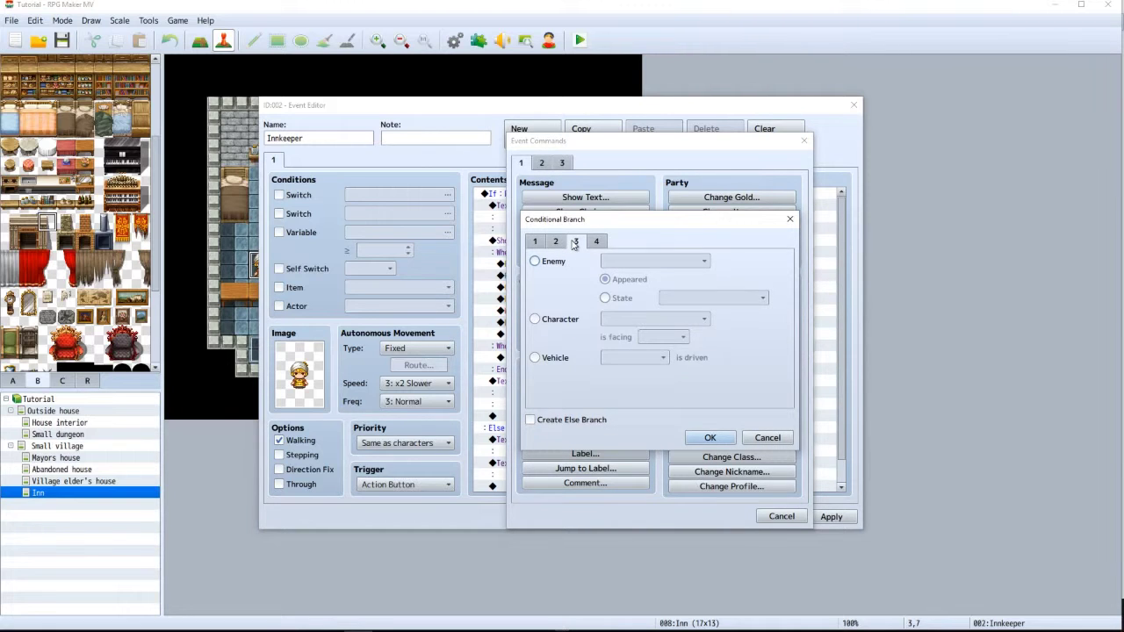
left_click(598, 243)
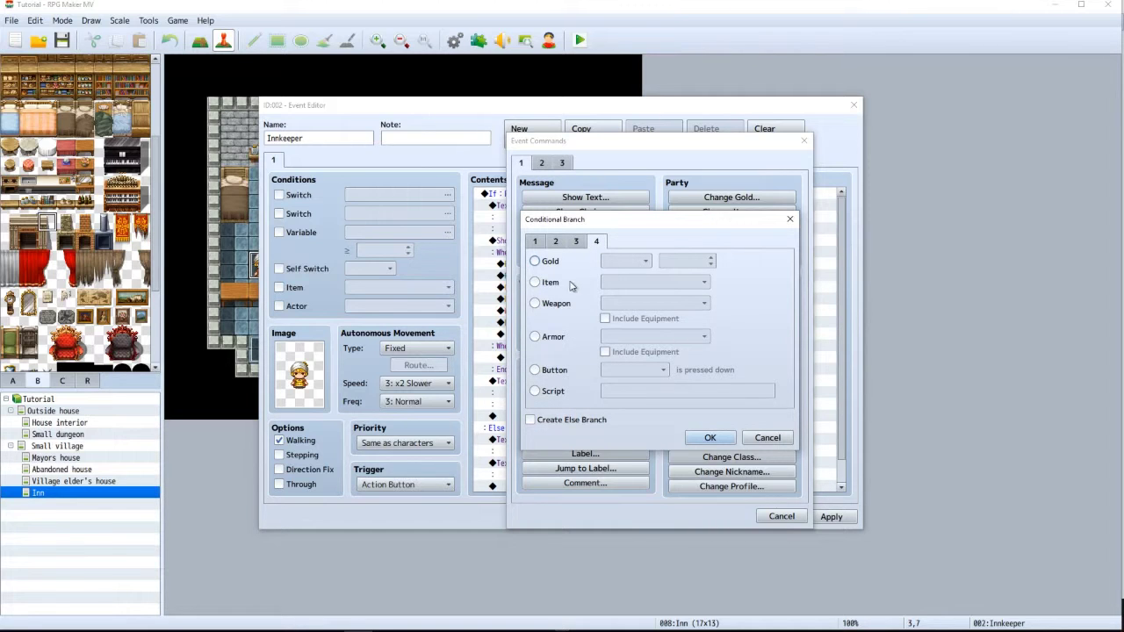
left_click(549, 261)
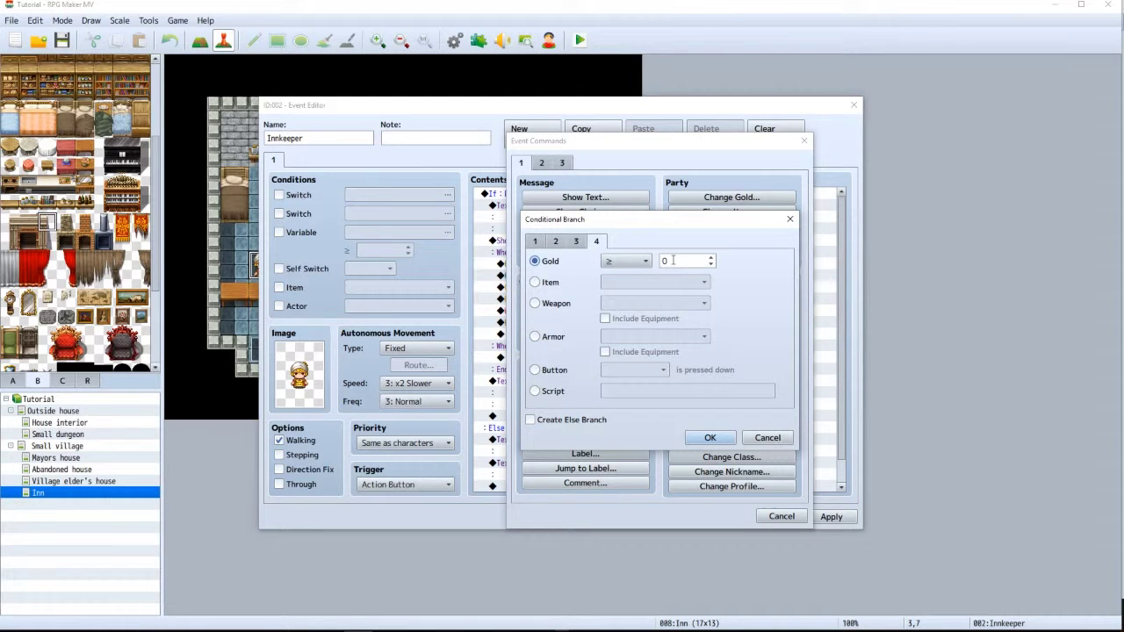
left_click(641, 262)
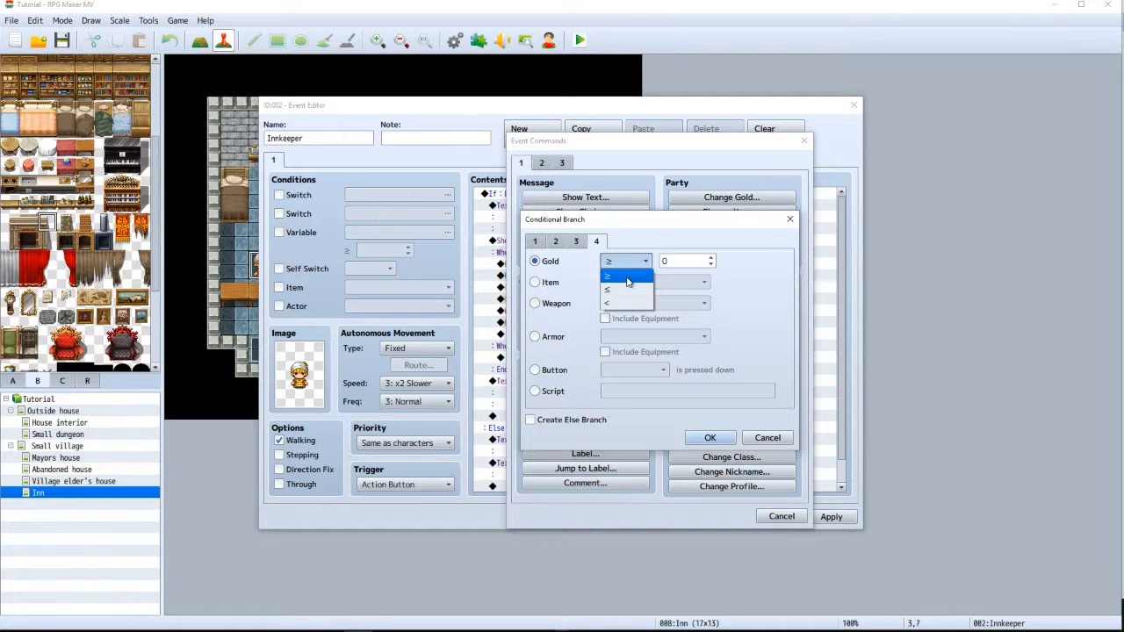
left_click(630, 268)
left_click(665, 261)
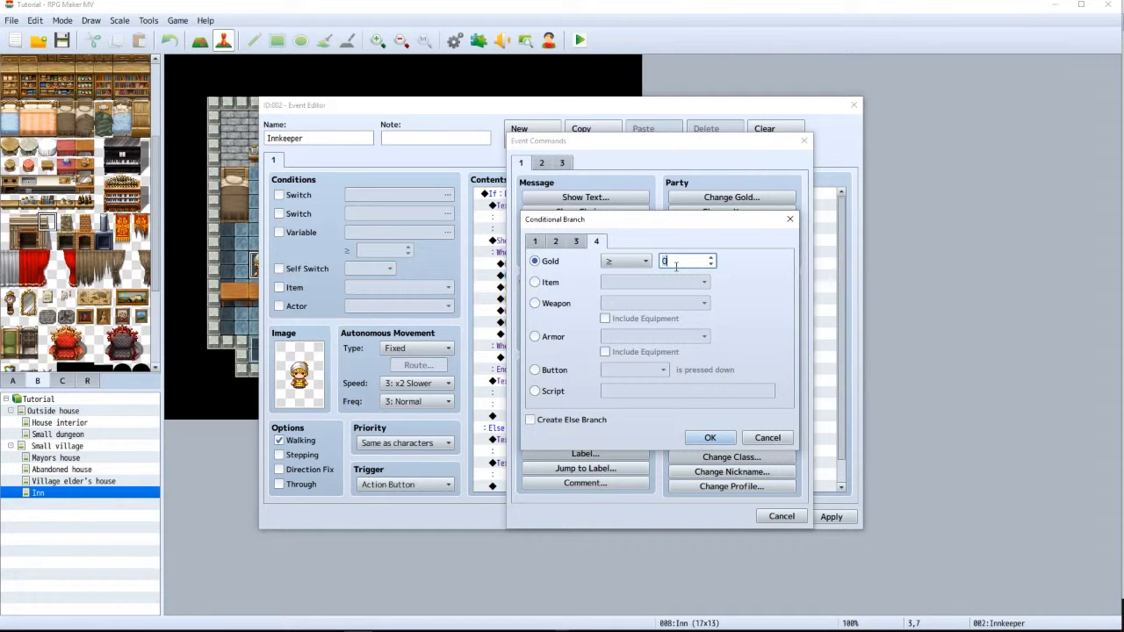
left_click(711, 439)
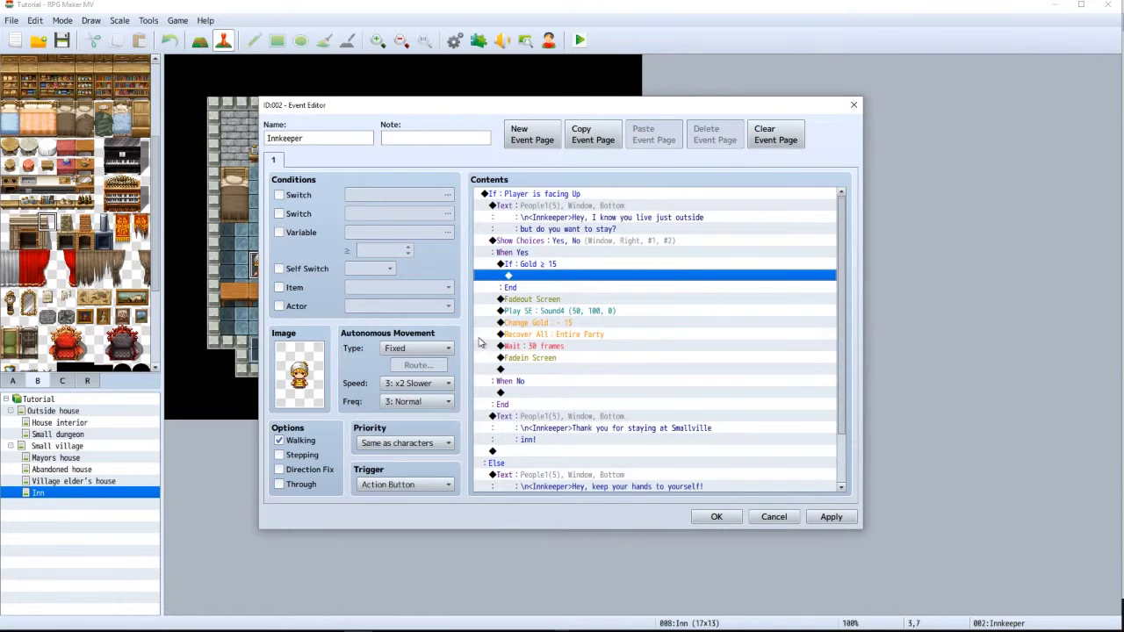
Add an Else branch to the Gold ≥ 15 conditional branch
double_click(526, 264)
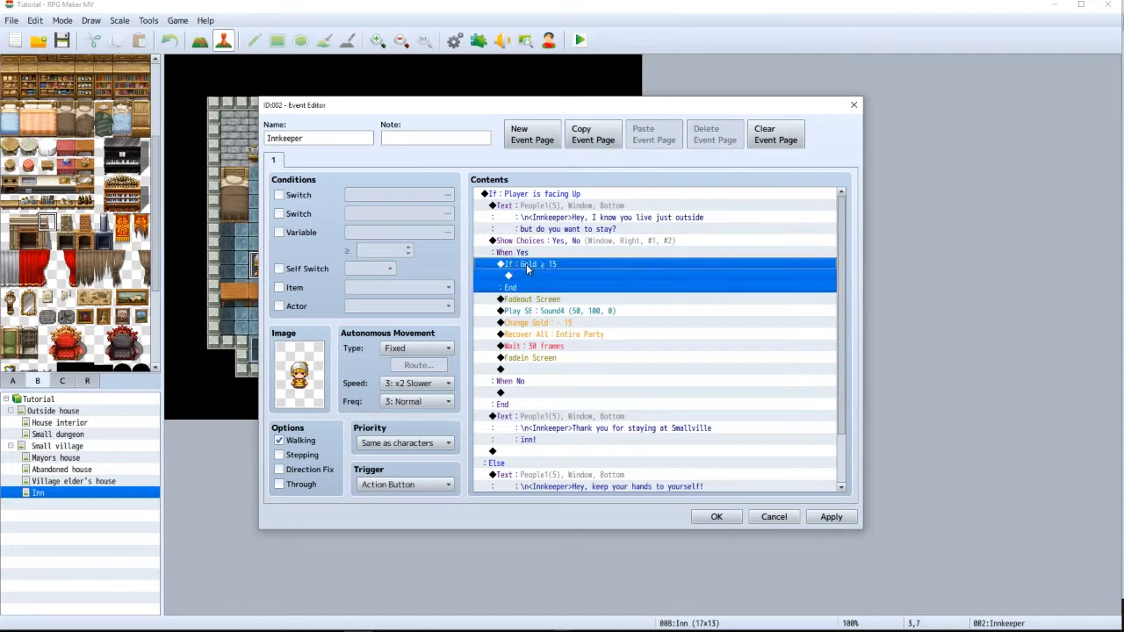
left_click(532, 421)
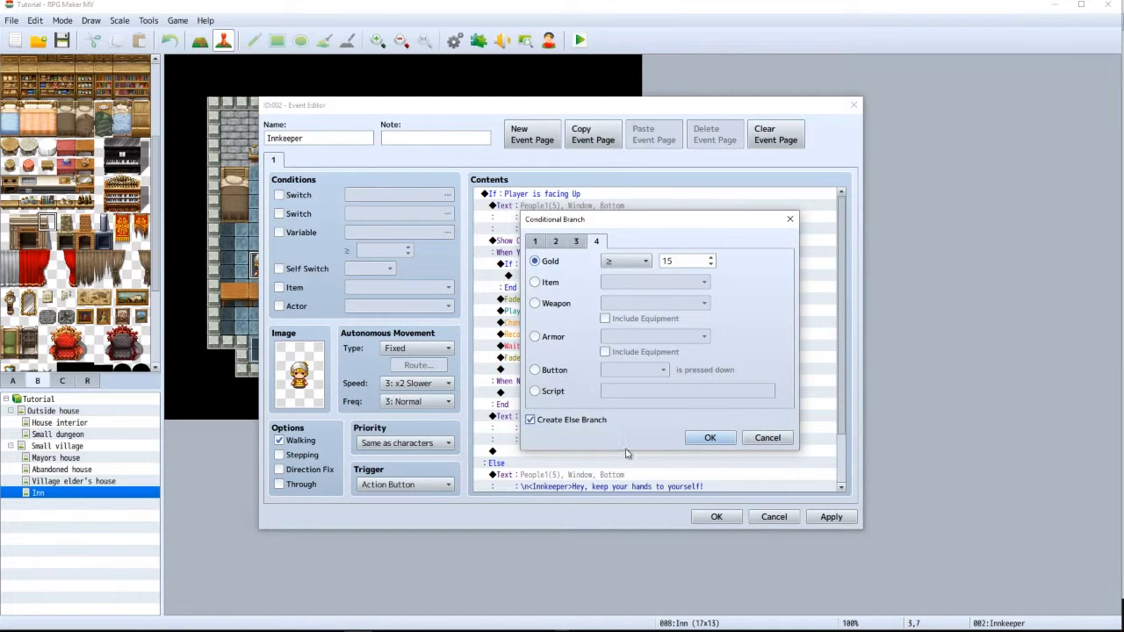
left_click(709, 438)
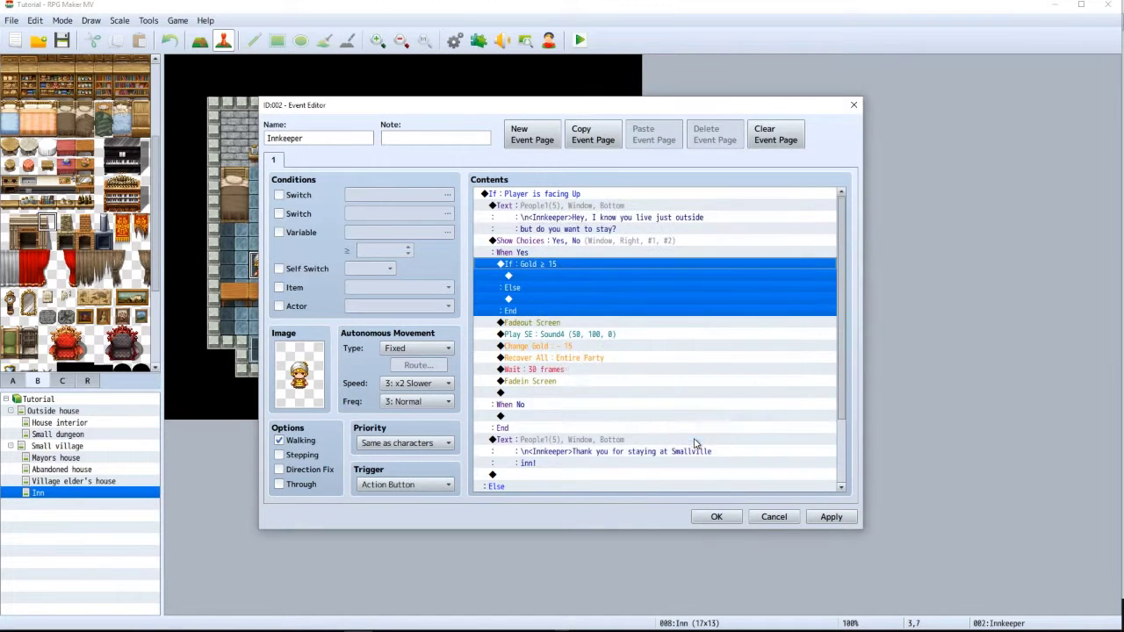
Move the overnight-stay commands, from Fadeout Screen through Fadein Screen, inside the If Gold ≥ 15 branch
left_click(531, 325)
left_click(529, 382, "shift")
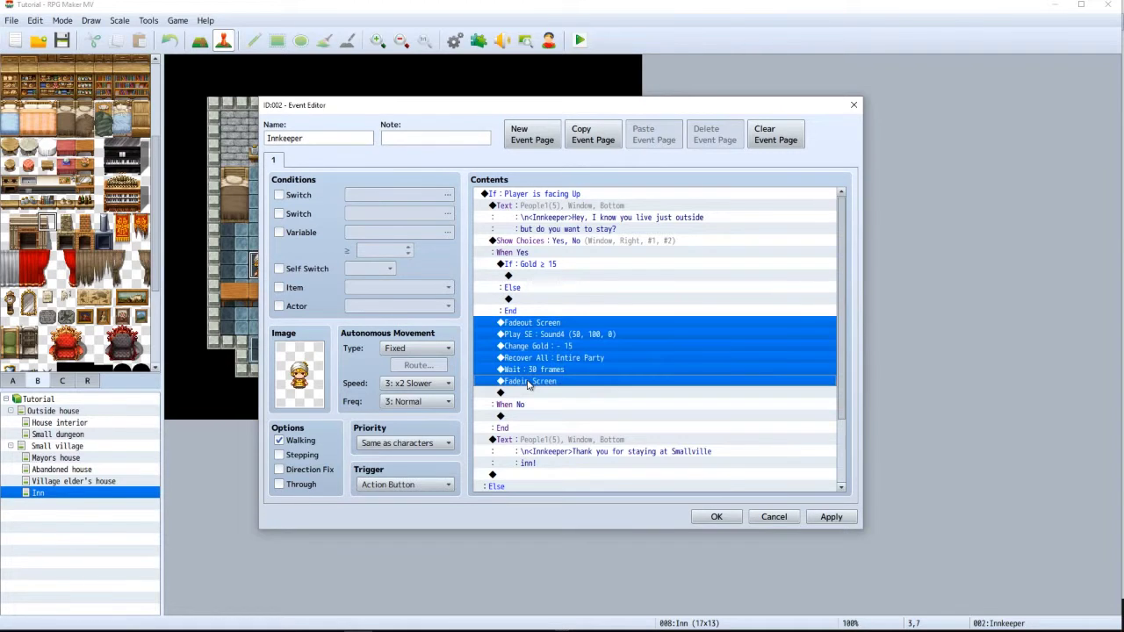
key("ctrl+x")
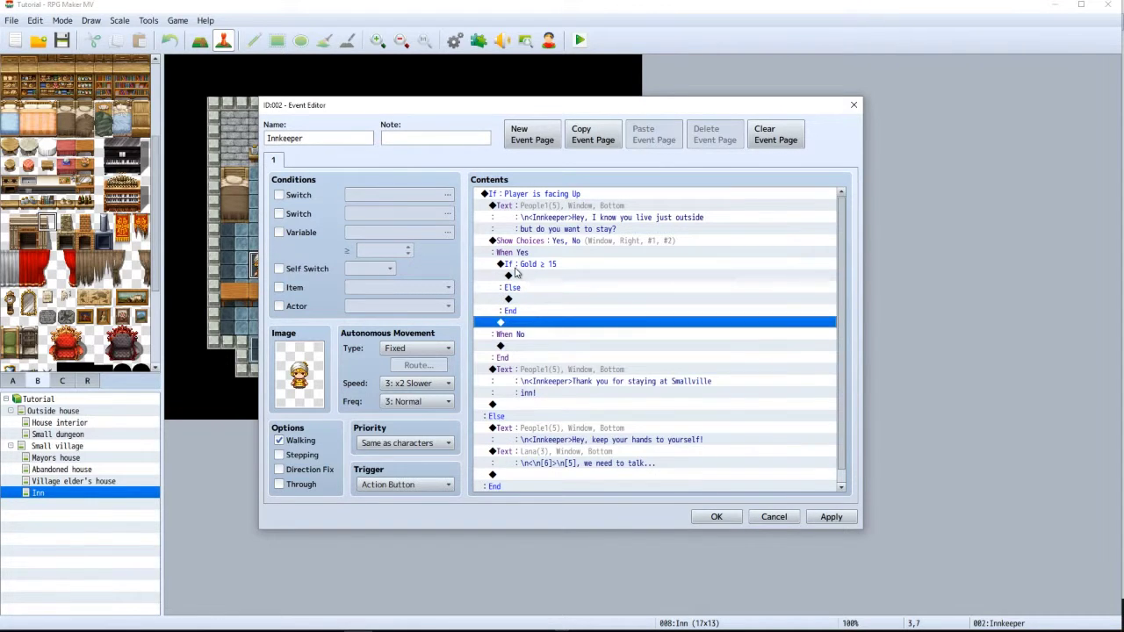
left_click(516, 276)
key("ctrl+v")
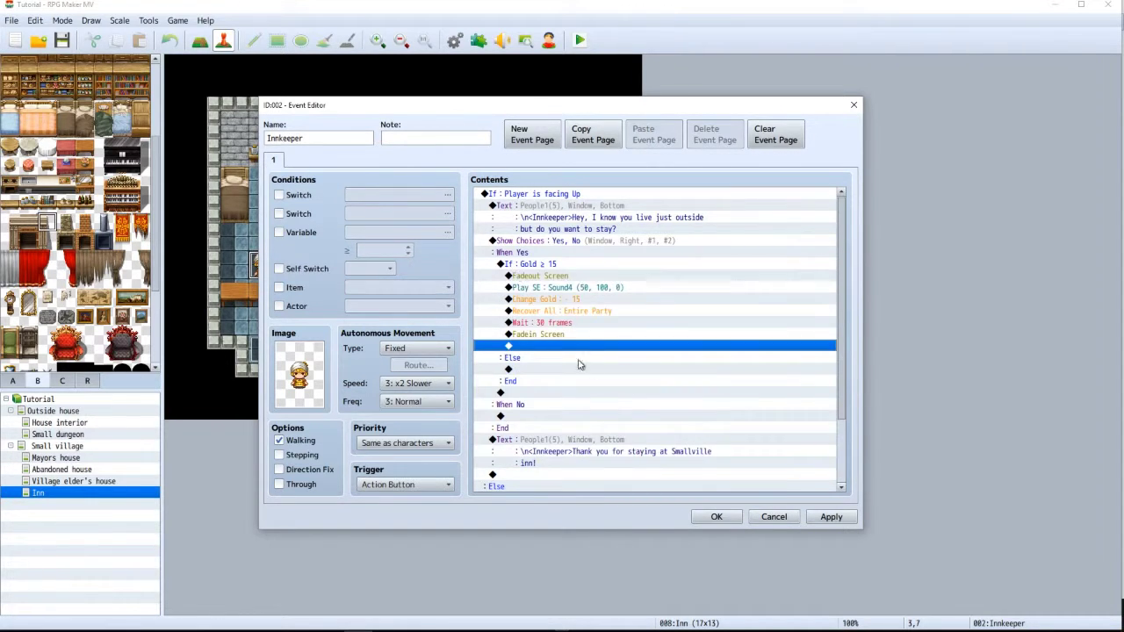
Copy the Innkeeper's opening text command into the Else branch of the gold check
left_click(522, 370)
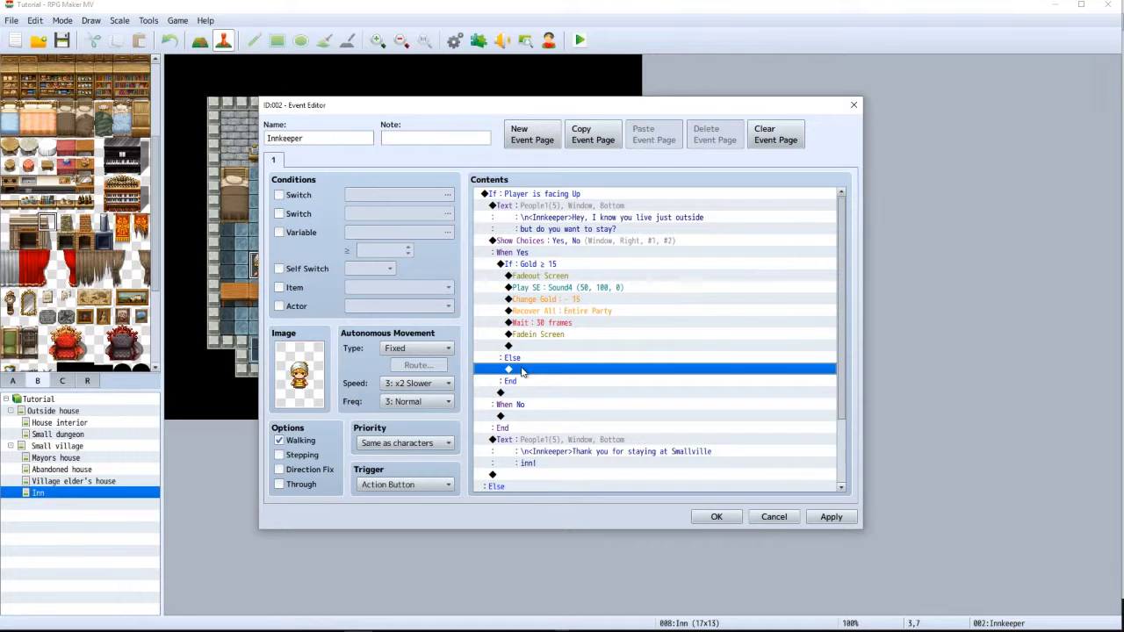
left_click(543, 208)
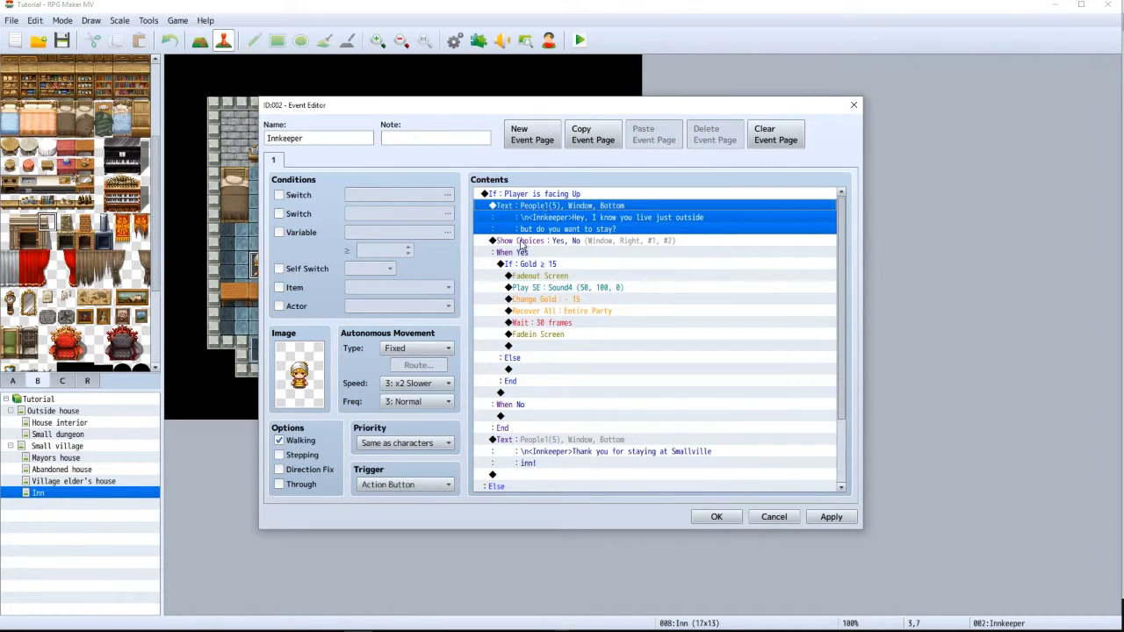
left_click(517, 373)
key("ctrl+v")
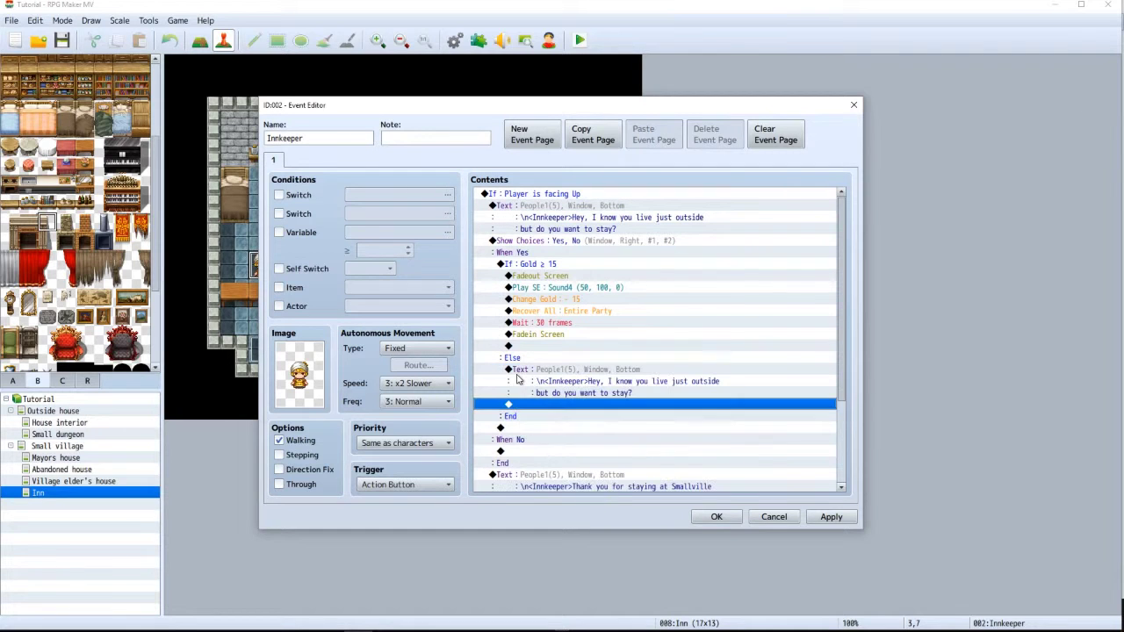
Change the gold check's Else message to "\n<Innkeeper>You don't have enough money. Sorry." and save the Innkeeper event
double_click(579, 387)
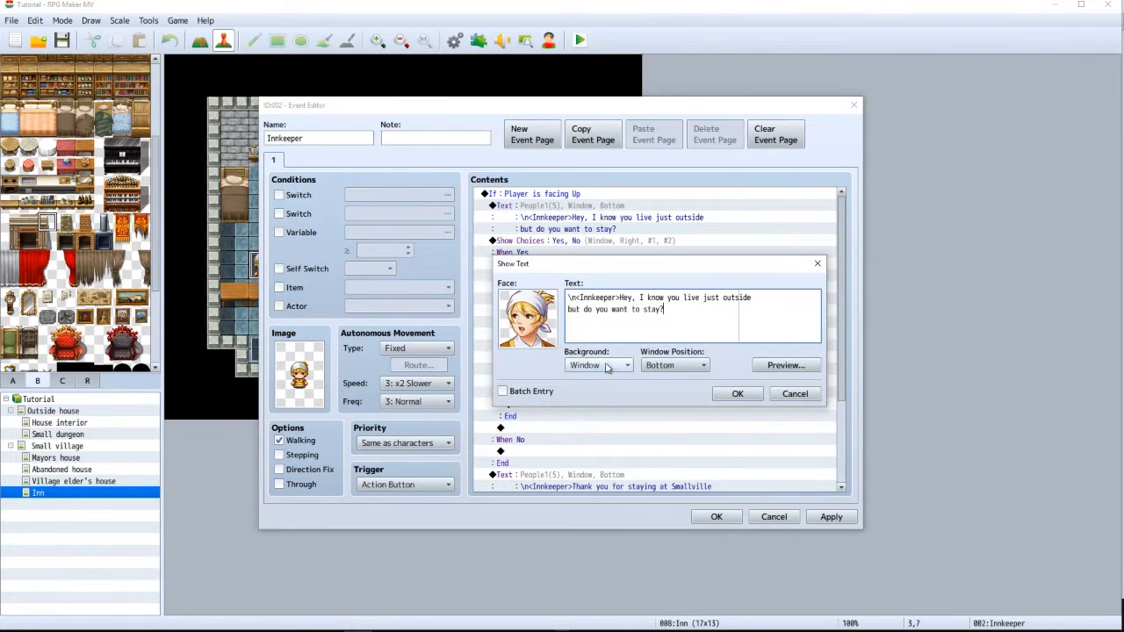
left_click_drag(619, 298, 664, 310)
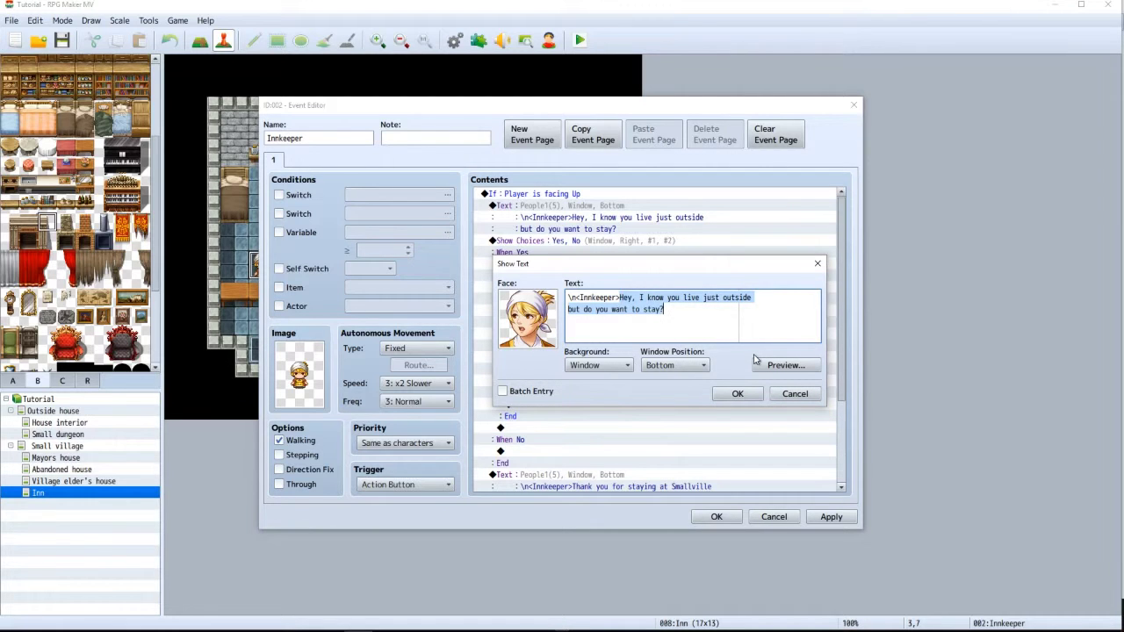
type("You")
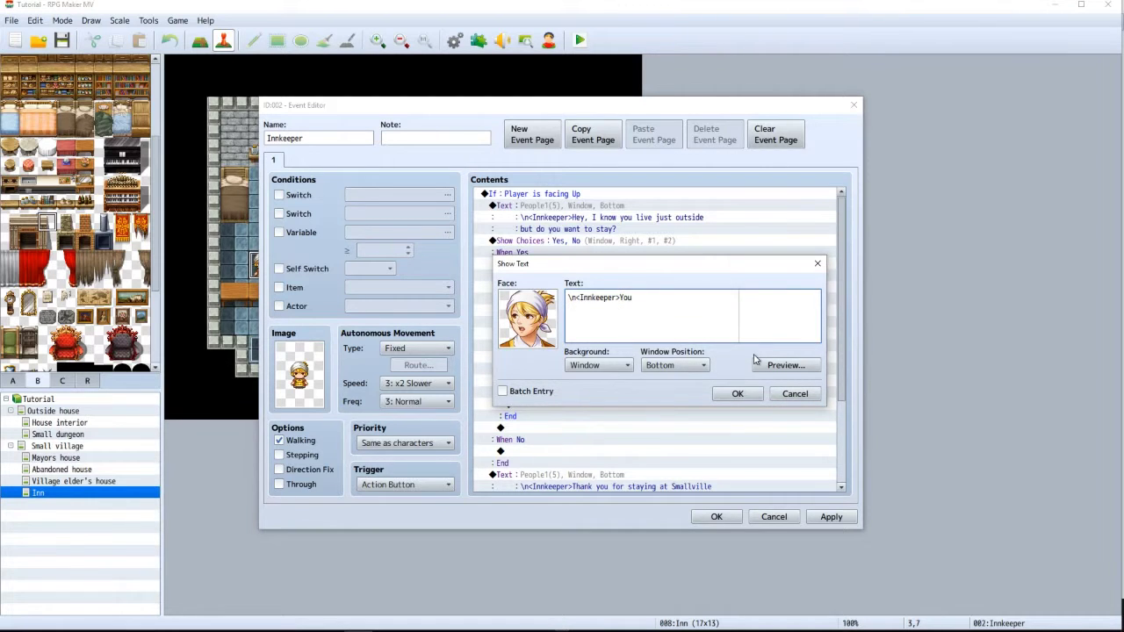
type(" don't have enough money. Sorry.")
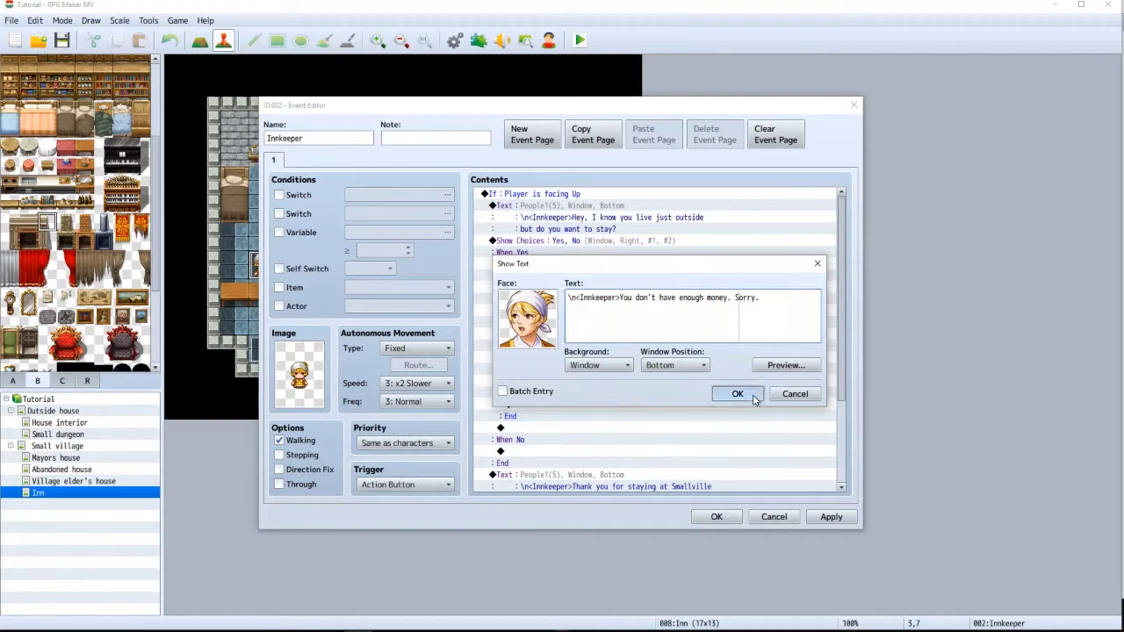
left_click(736, 394)
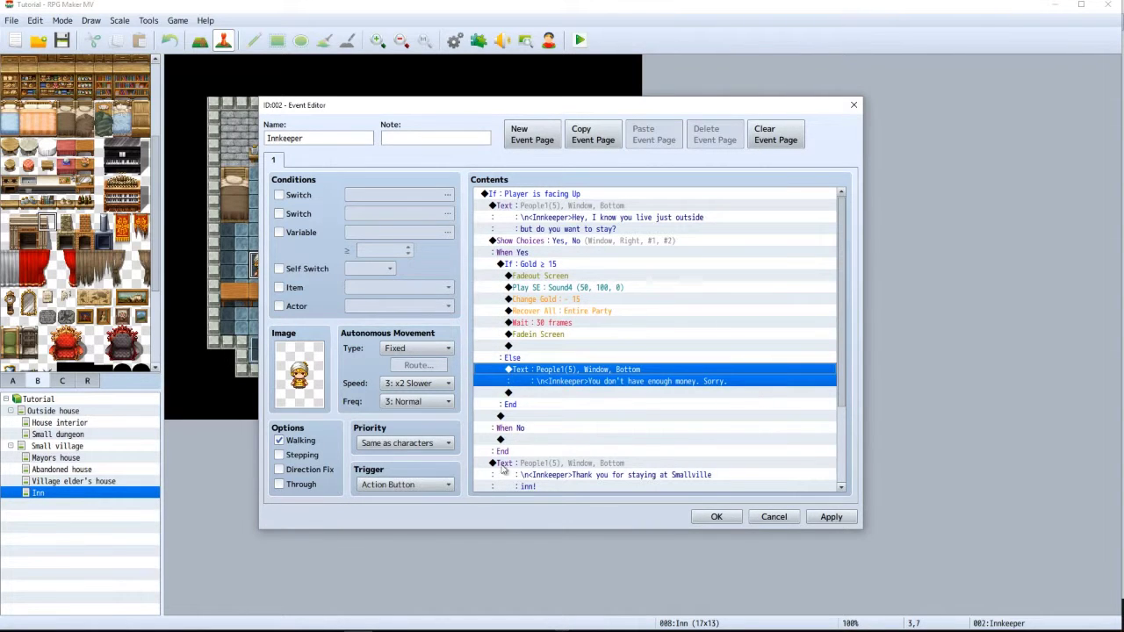
scroll(508, 421, "down", 1)
left_click(513, 404)
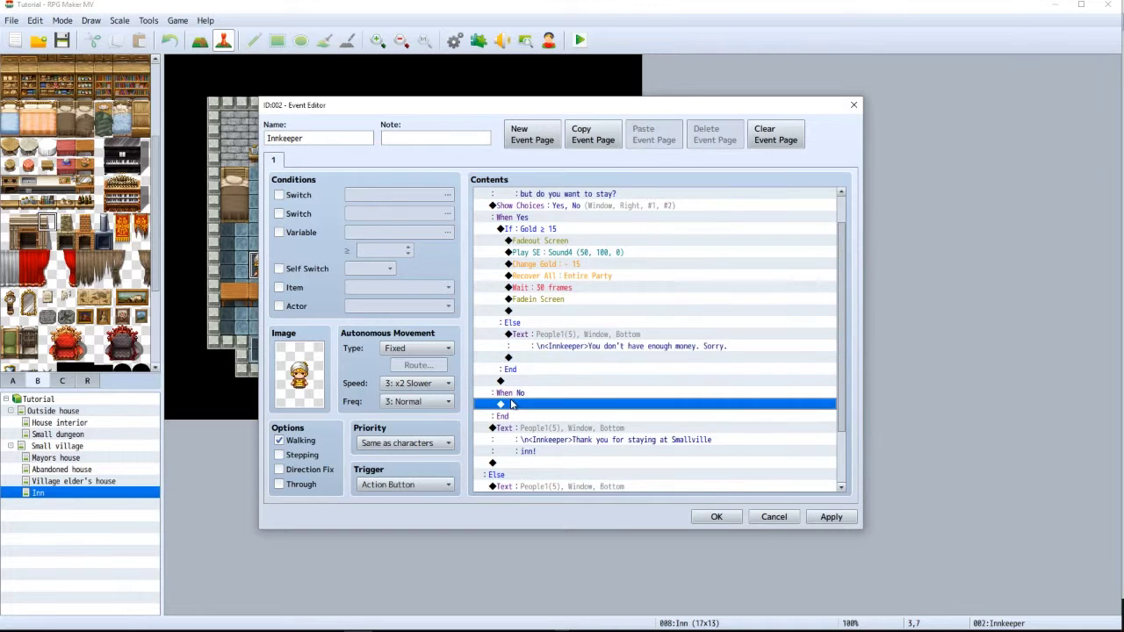
scroll(513, 404, "down", 2)
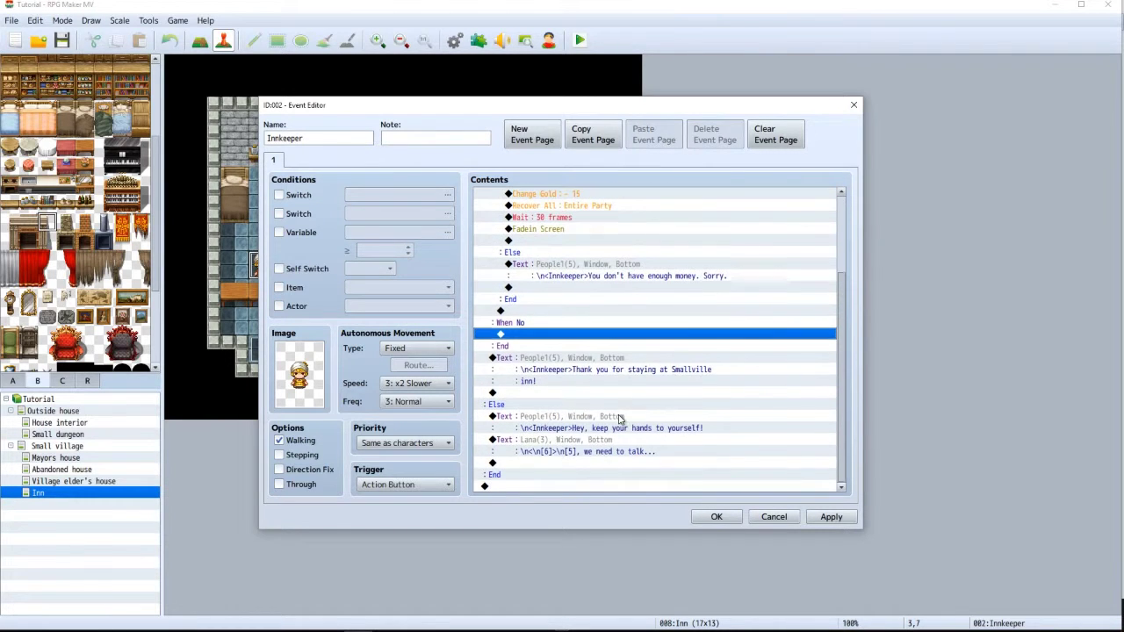
left_click(718, 516)
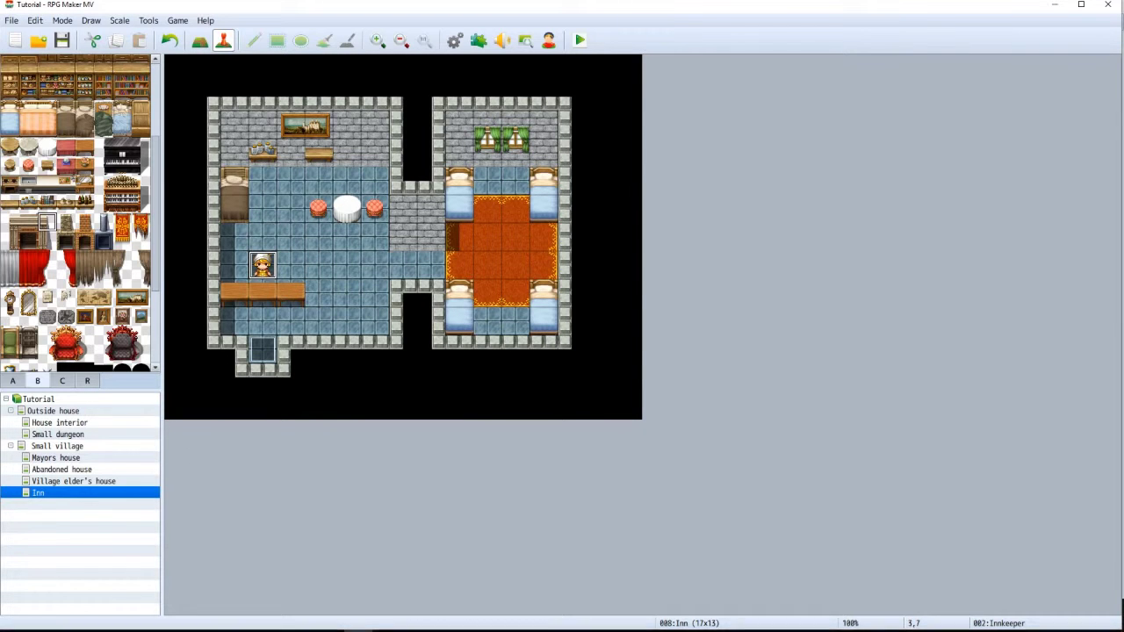
Quick-create an Inn event on the tile directly east of the Innkeeper, keeping the default character image and a price of 10
left_click(43, 412)
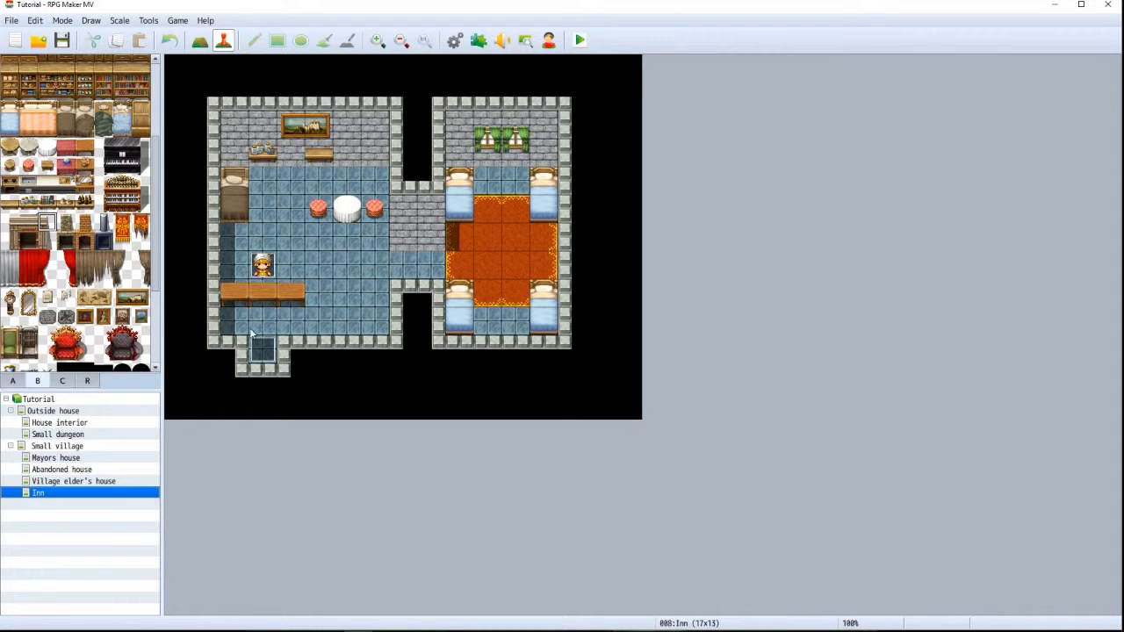
right_click(293, 268)
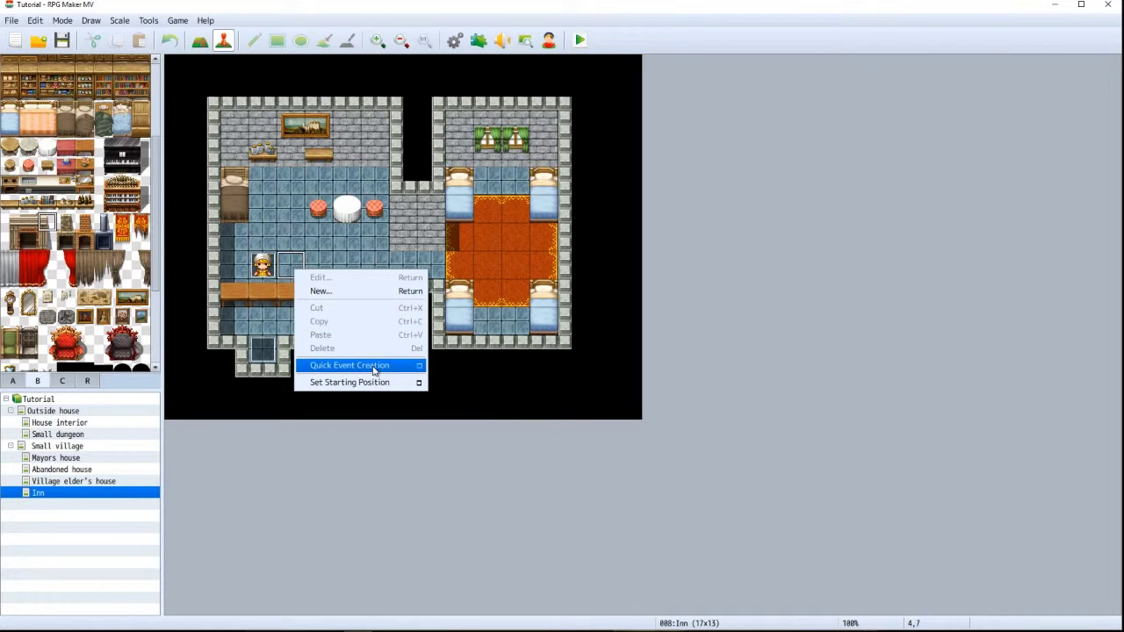
mouse_move(373, 369)
left_click(481, 409)
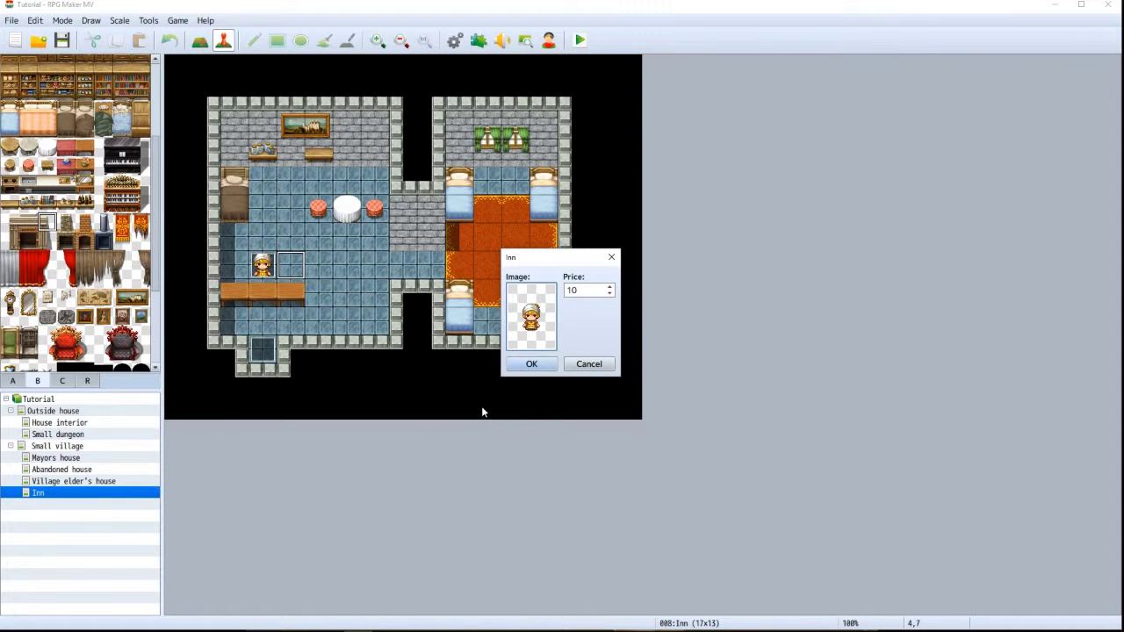
double_click(532, 318)
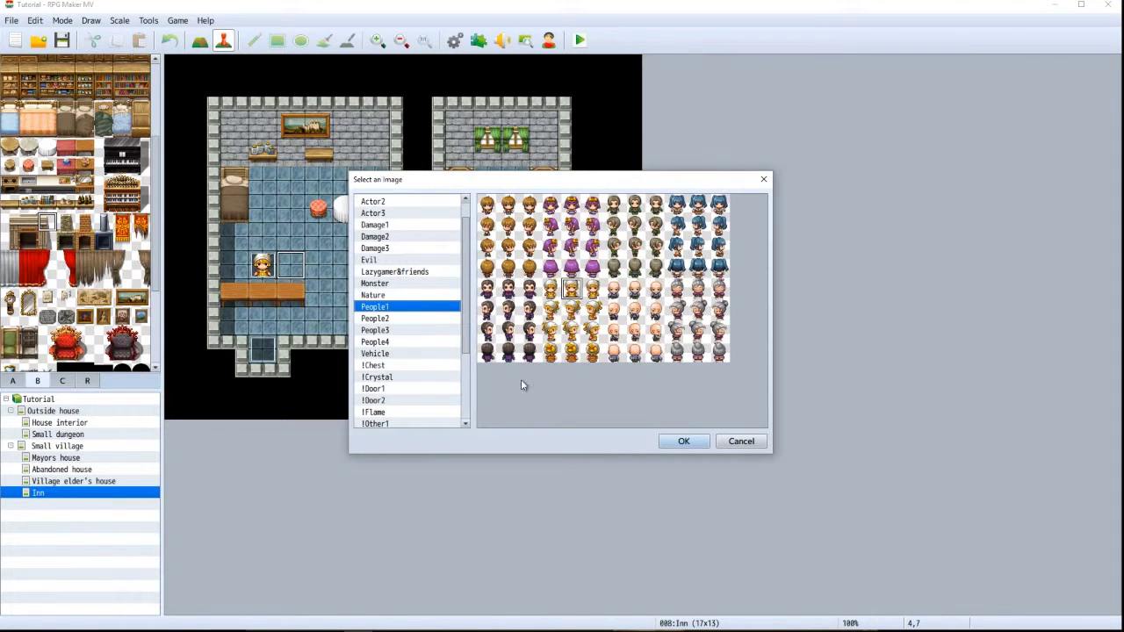
left_click(740, 441)
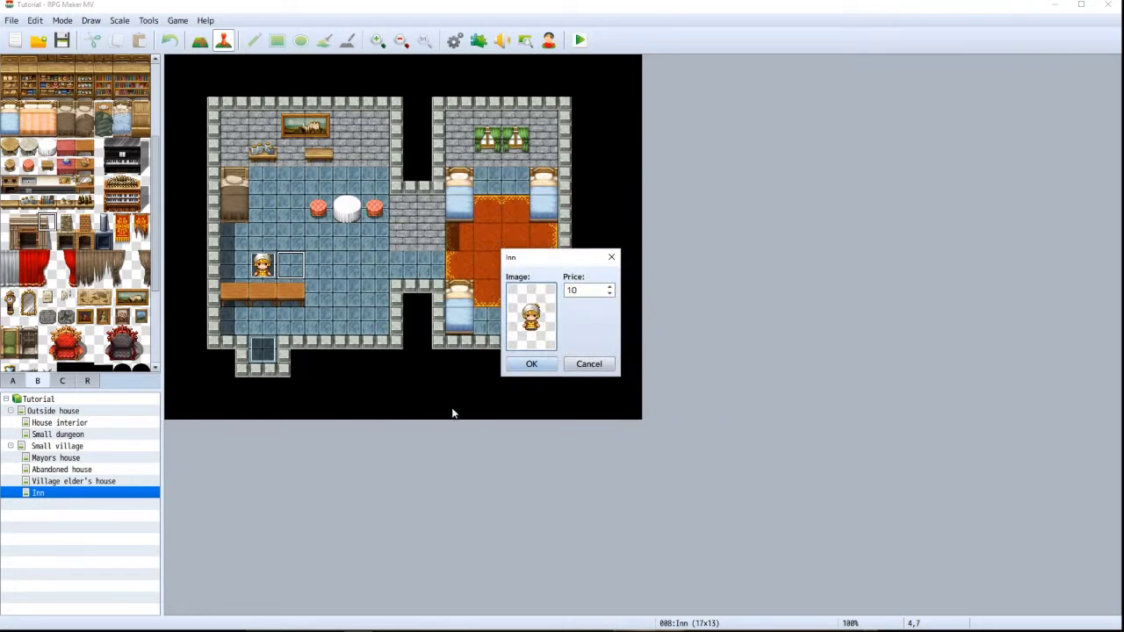
left_click(532, 364)
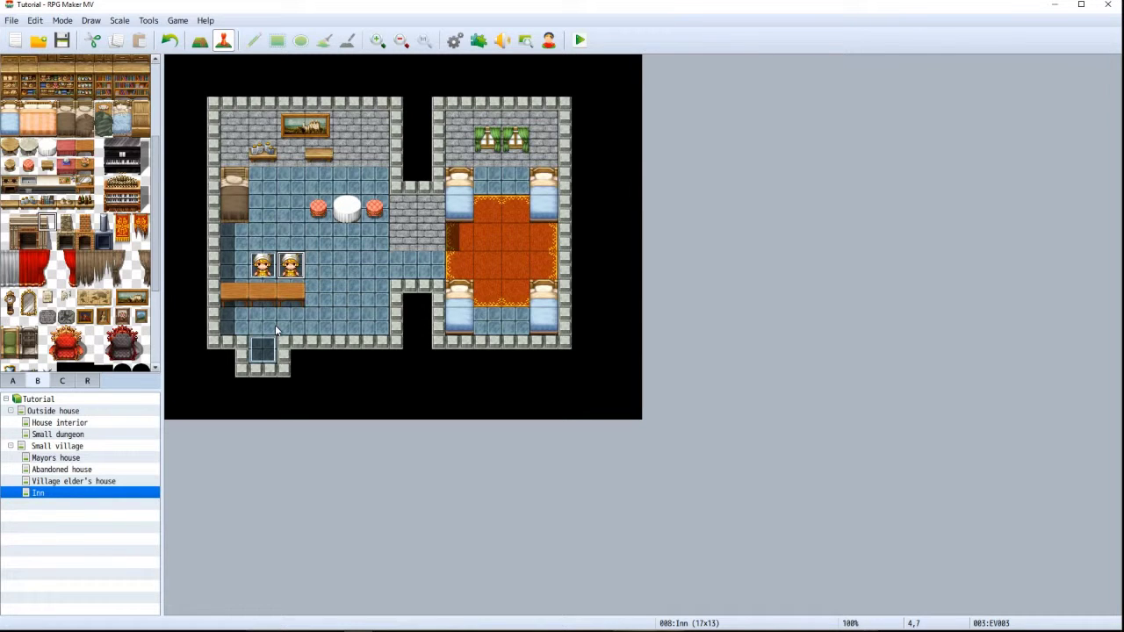
double_click(267, 270)
left_click(503, 201)
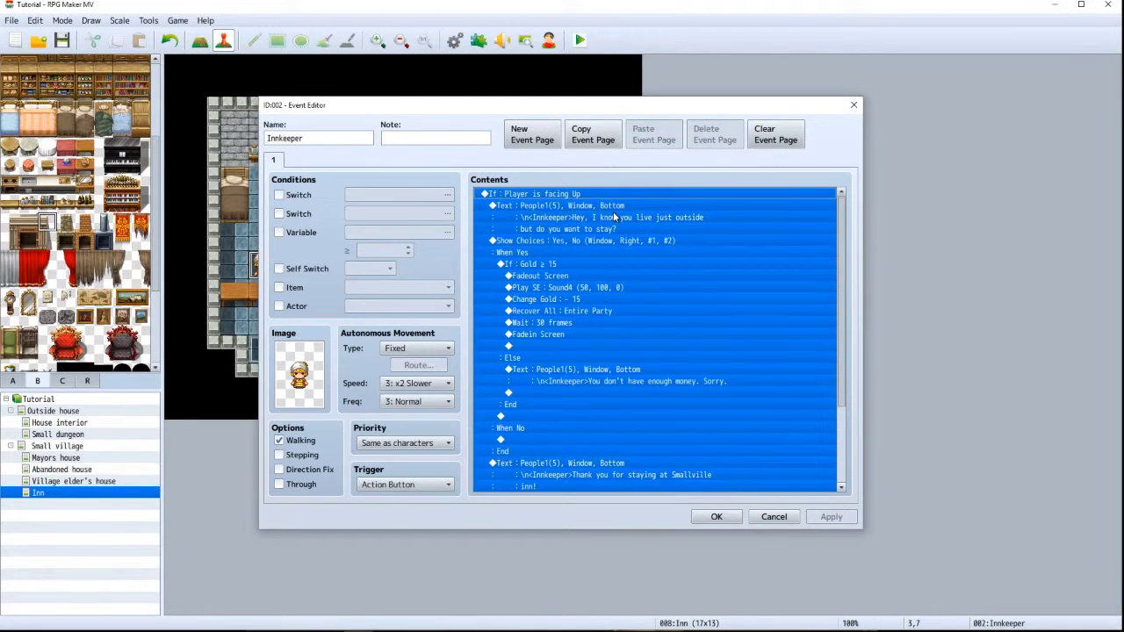
key("Escape")
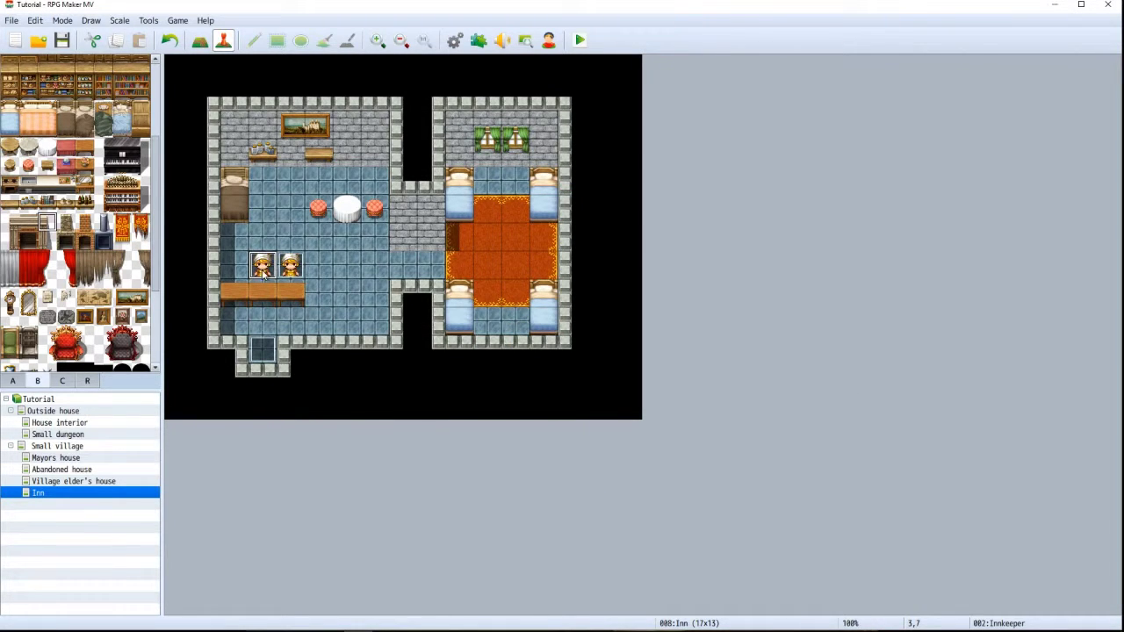
Delete the Gold ≥ 15 conditional branch from the Innkeeper's When Yes branch and save the event
double_click(262, 273)
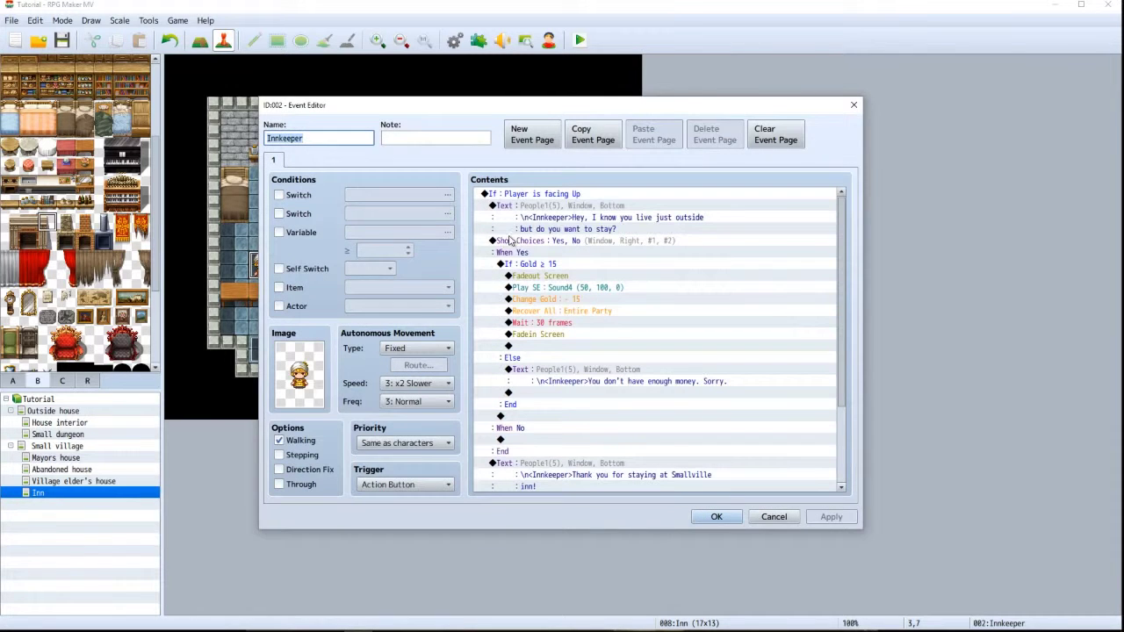
left_click(507, 242)
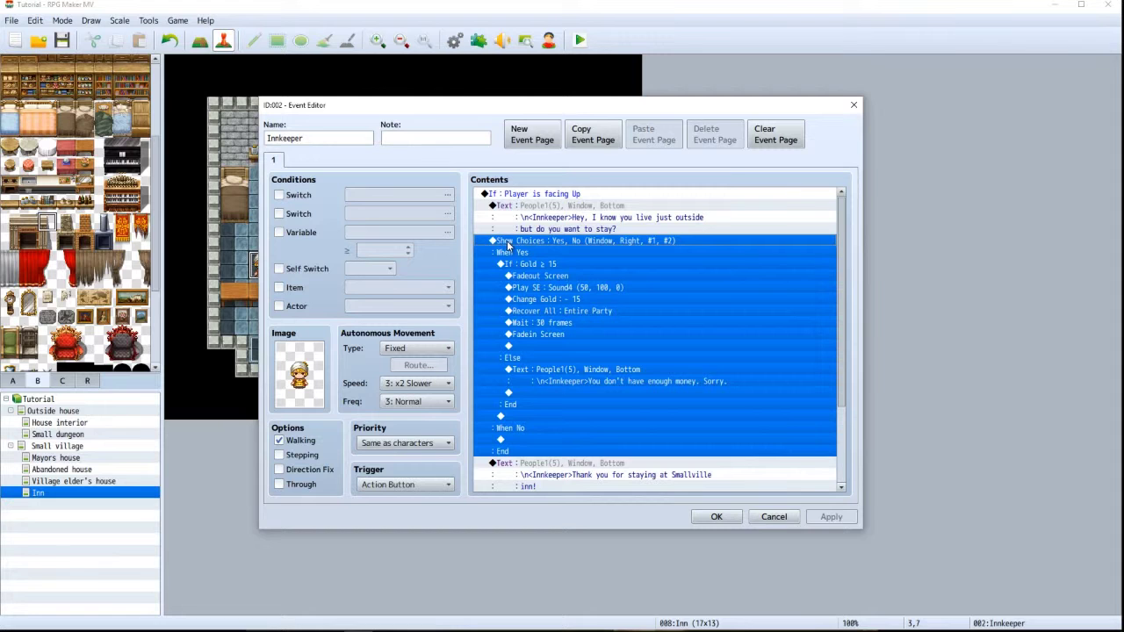
left_click(511, 254)
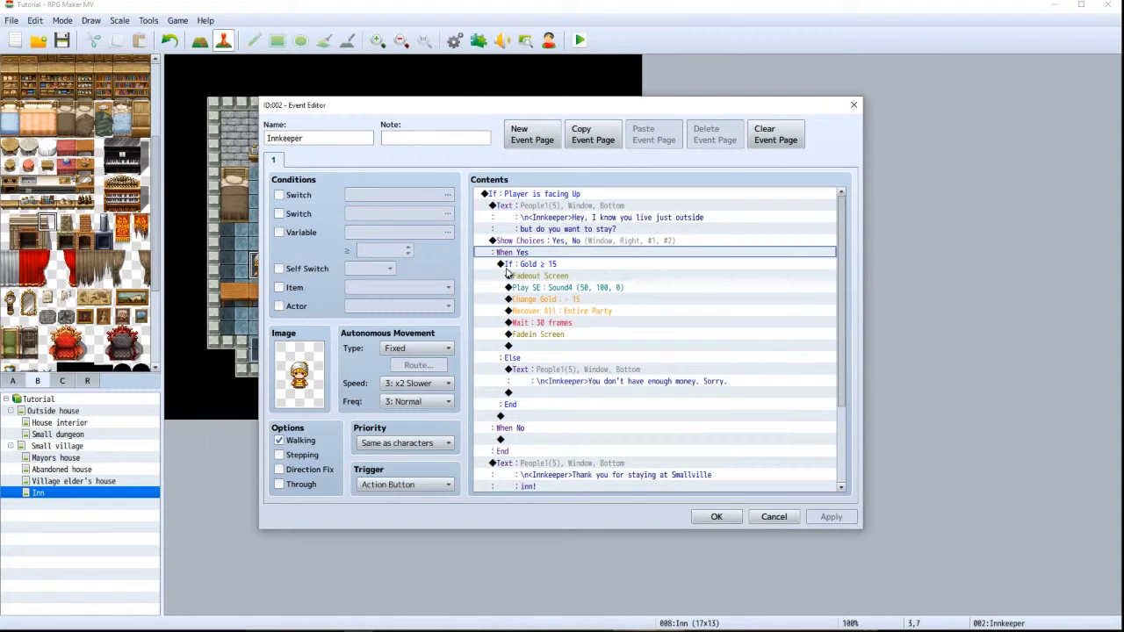
left_click(511, 264)
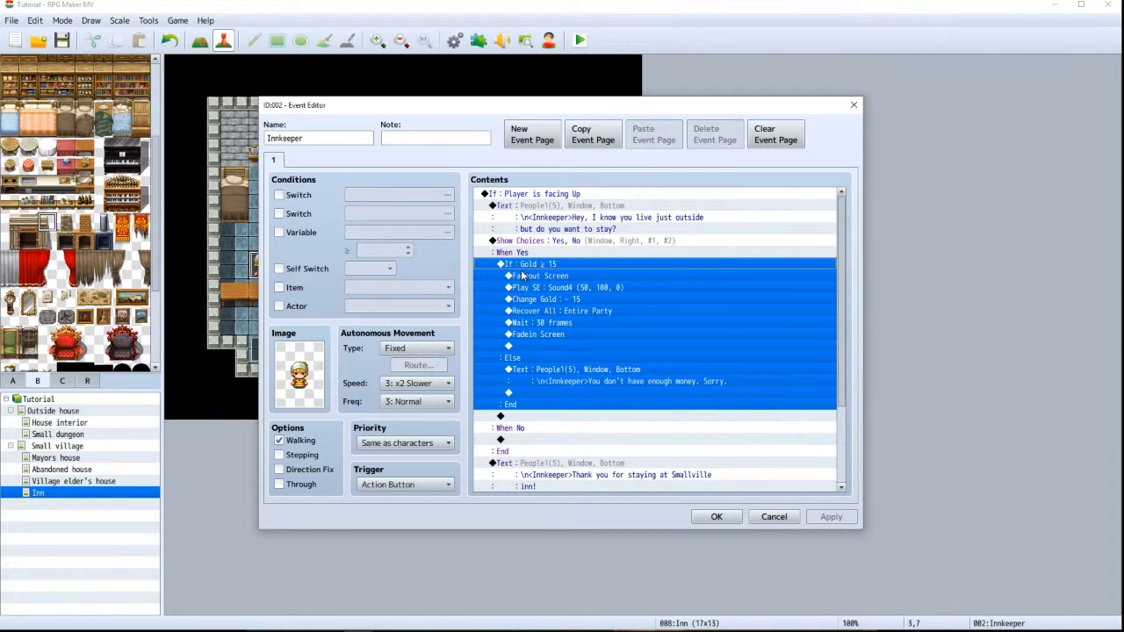
key("Delete")
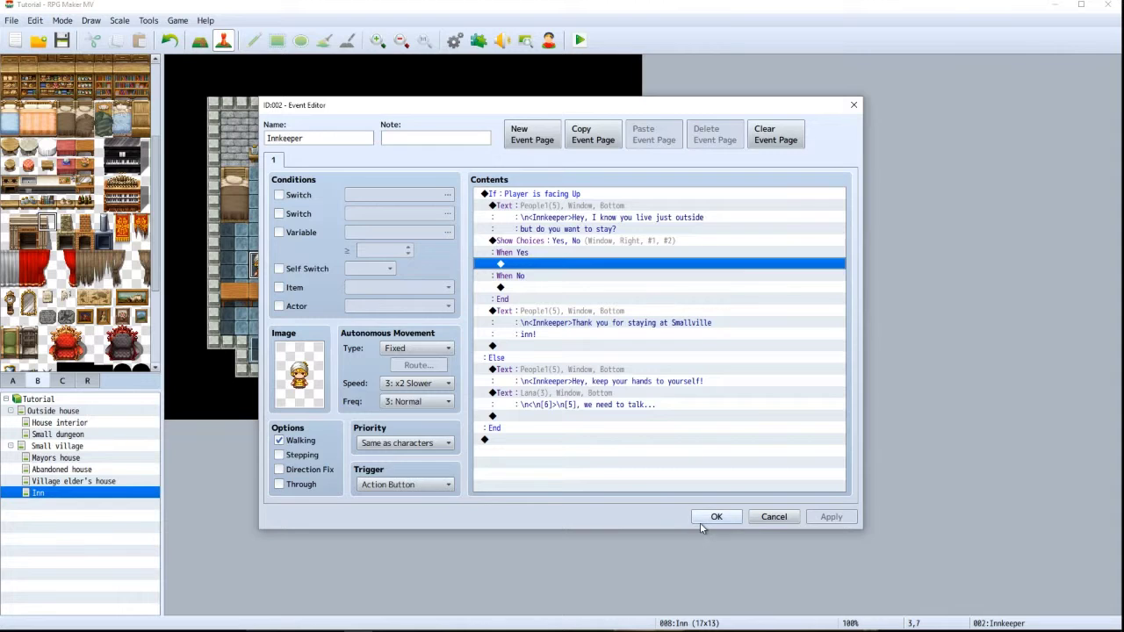
left_click(725, 516)
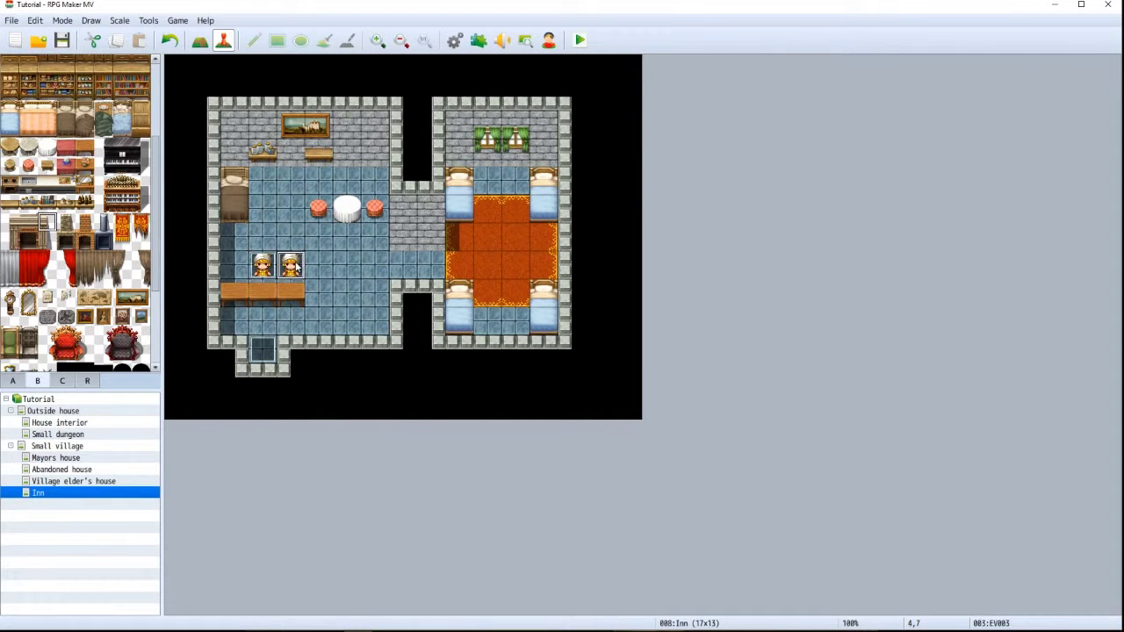
Copy the whole Yes/No Show Choices block from the quick-created inn event beside the Innkeeper
double_click(296, 268)
left_click(515, 198)
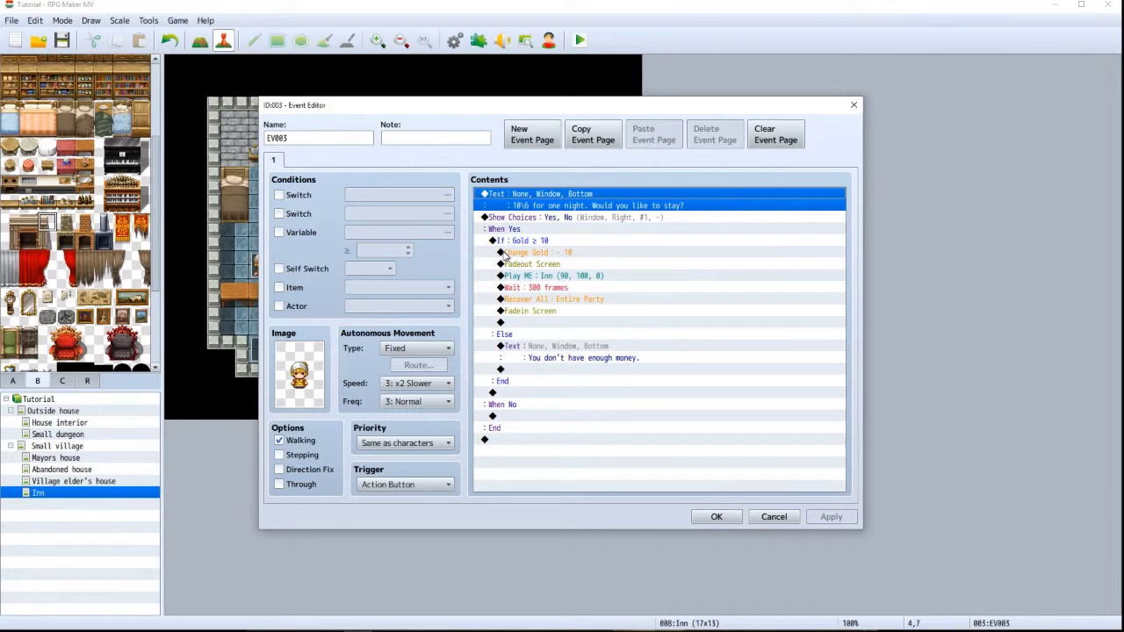
left_click(506, 218)
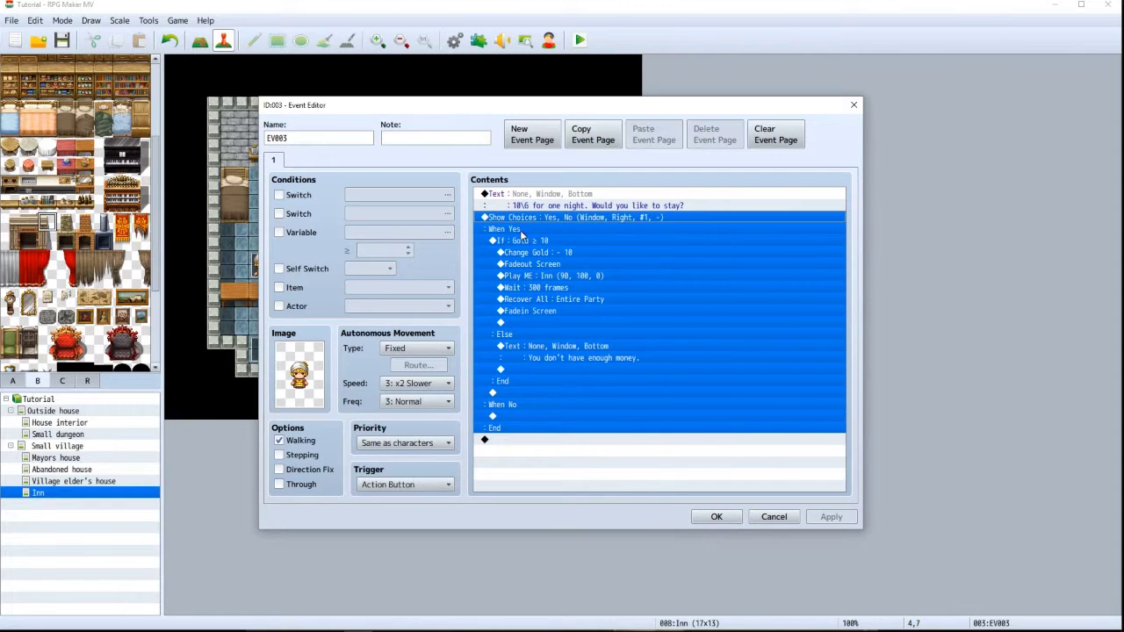
left_click(718, 517)
Replace the Innkeeper's Show Choices block with the copied one, above the "Thank you for staying" text, and save the event
double_click(265, 267)
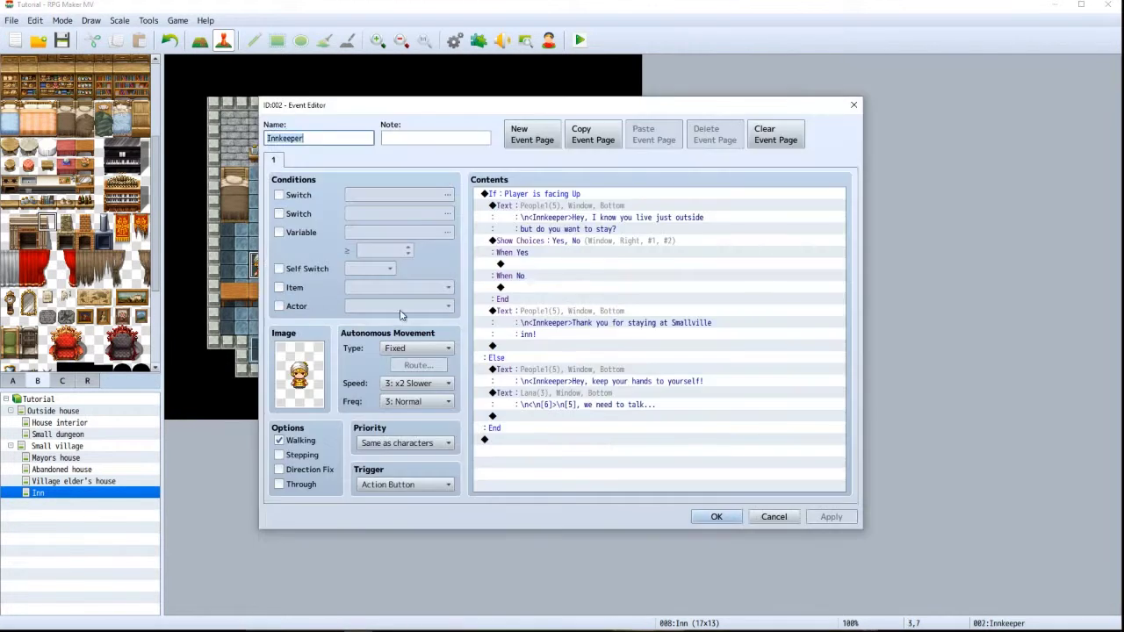
left_click(509, 255)
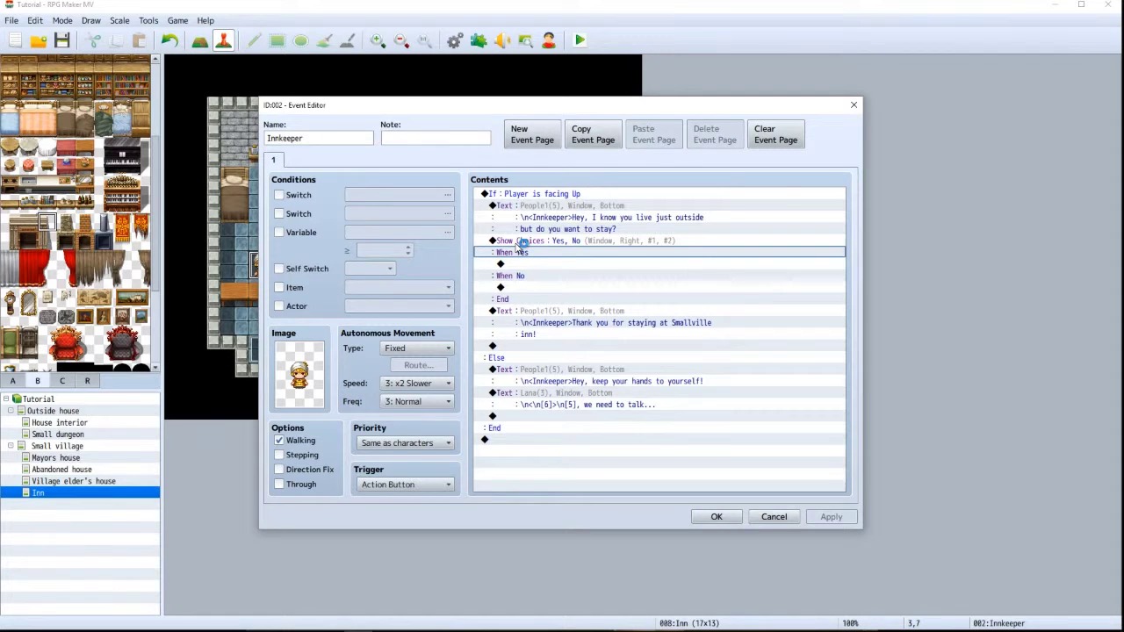
left_click(519, 241)
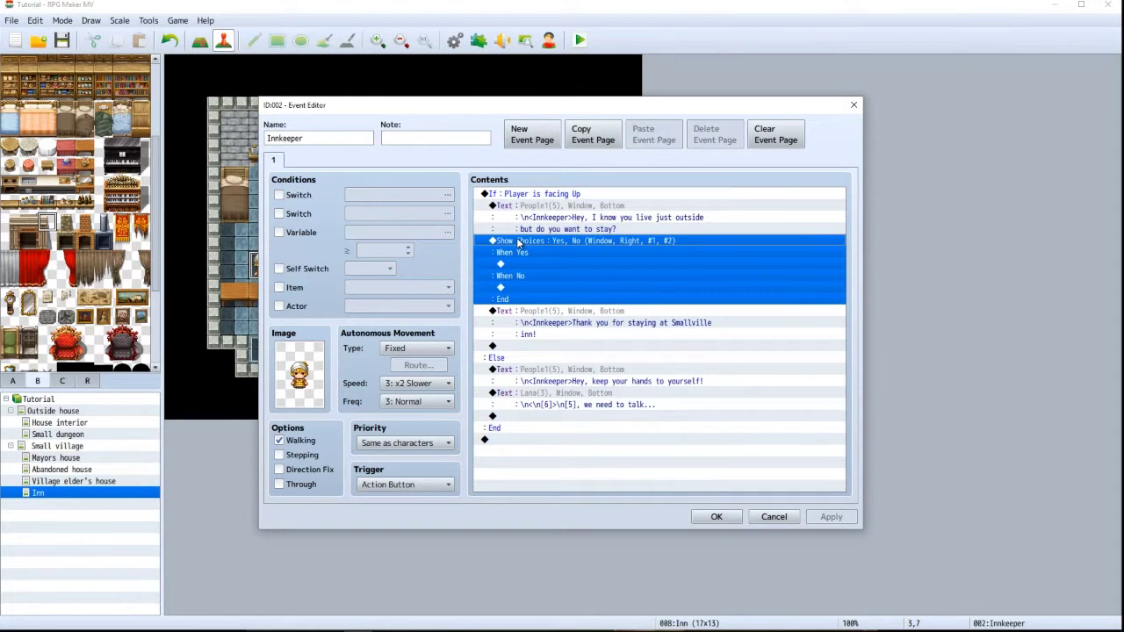
key("Delete")
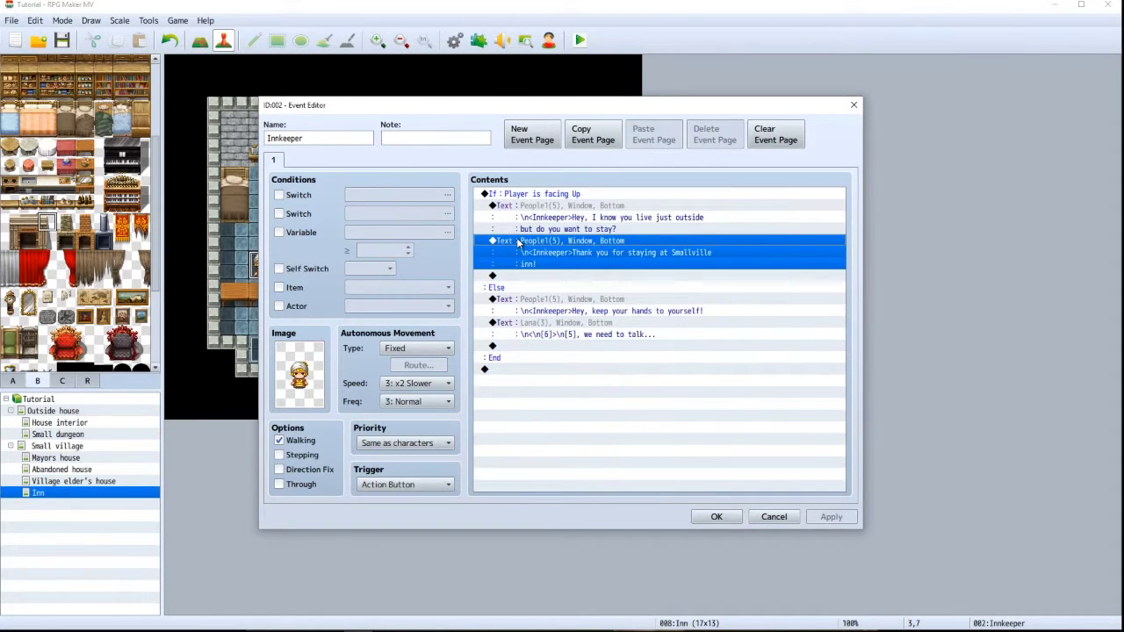
key("ctrl+z")
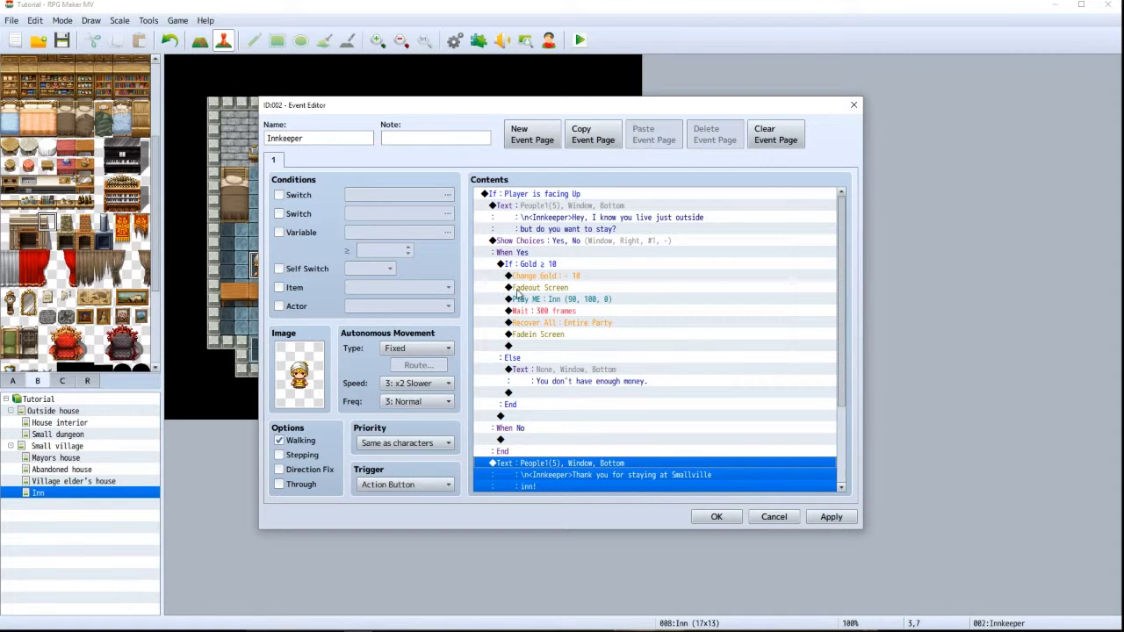
left_click(525, 241)
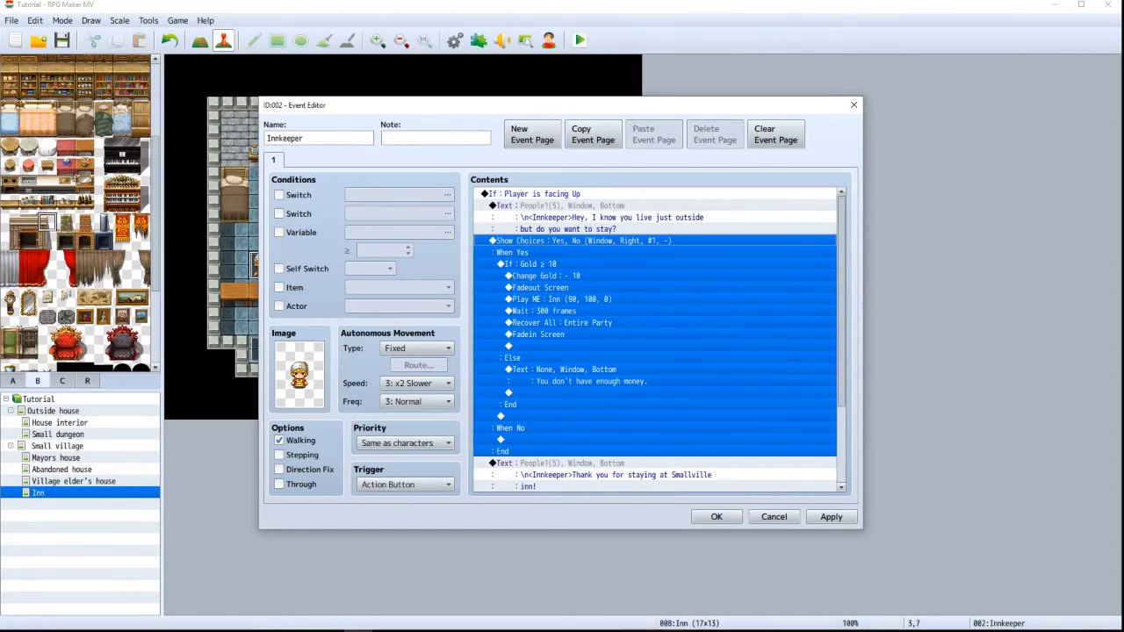
scroll(504, 429, "down", 2)
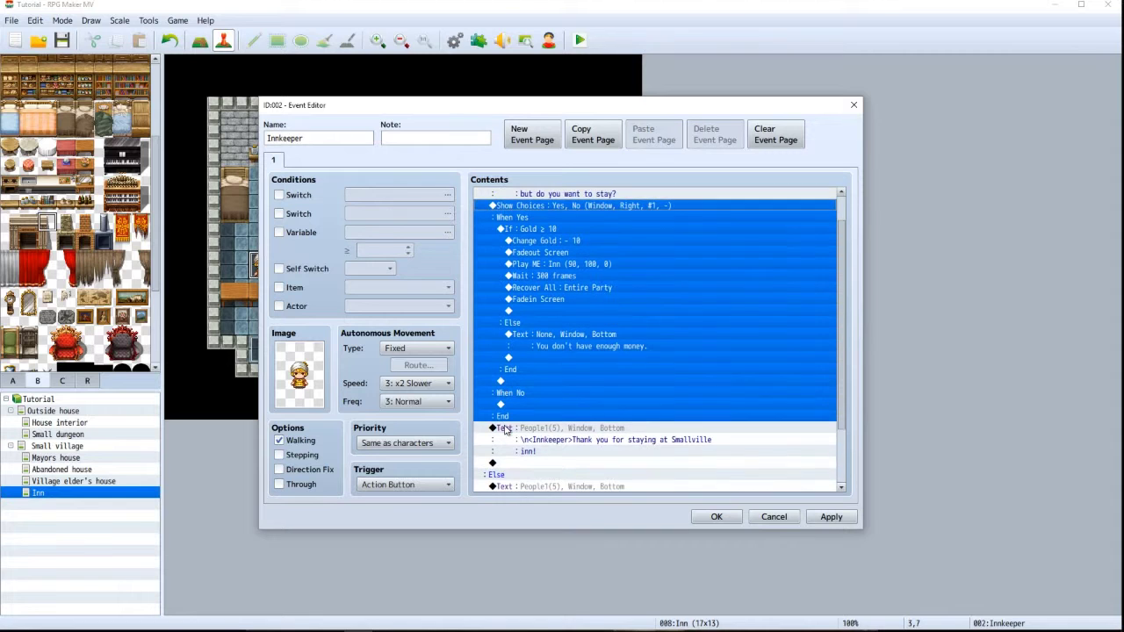
left_click(717, 517)
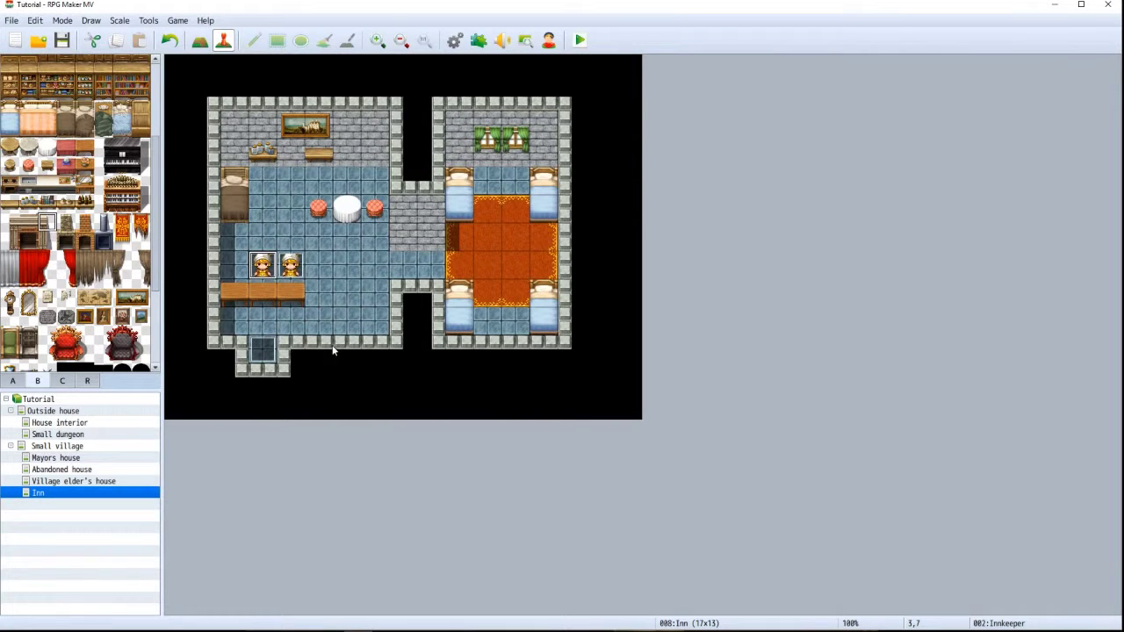
Delete the quick-created inn event beside the Innkeeper and check the Innkeeper's command list
key("Delete")
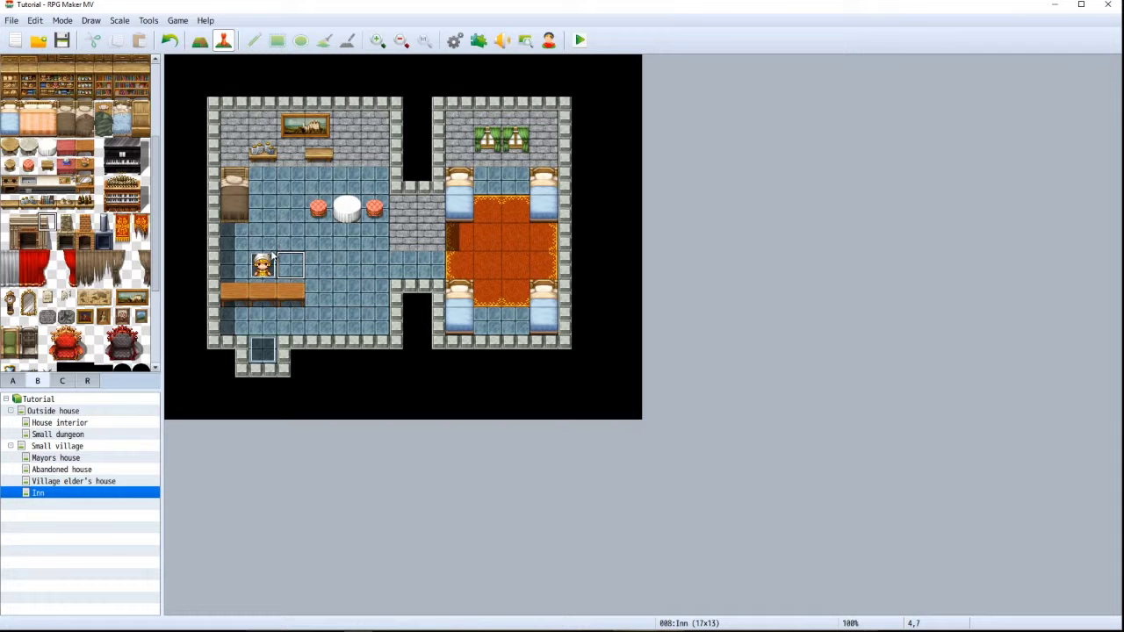
double_click(266, 260)
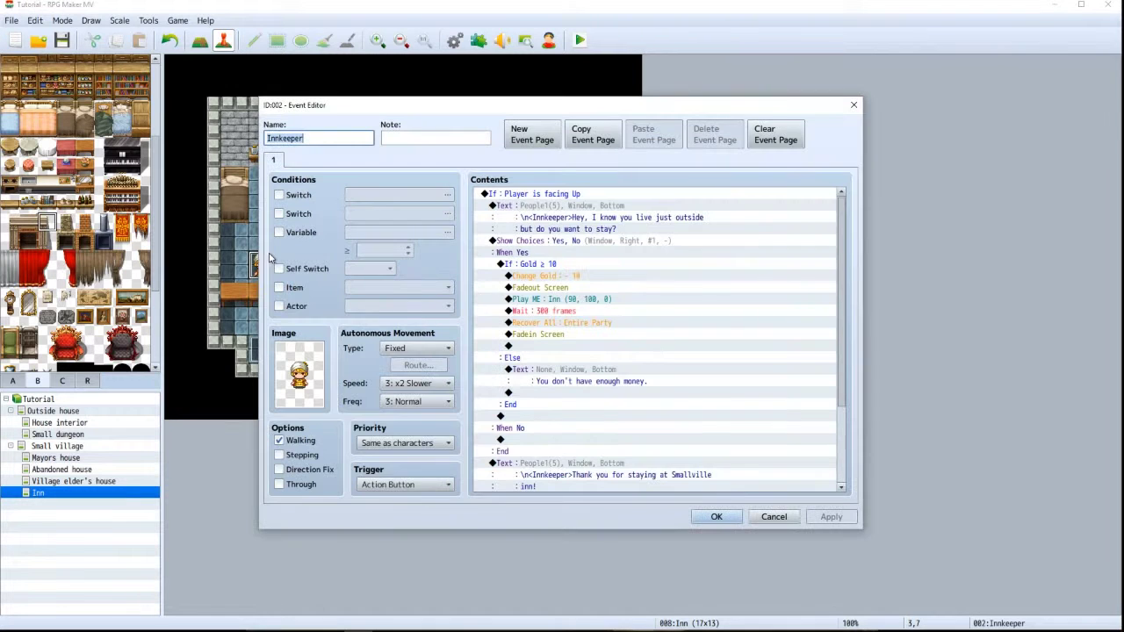
left_click(717, 516)
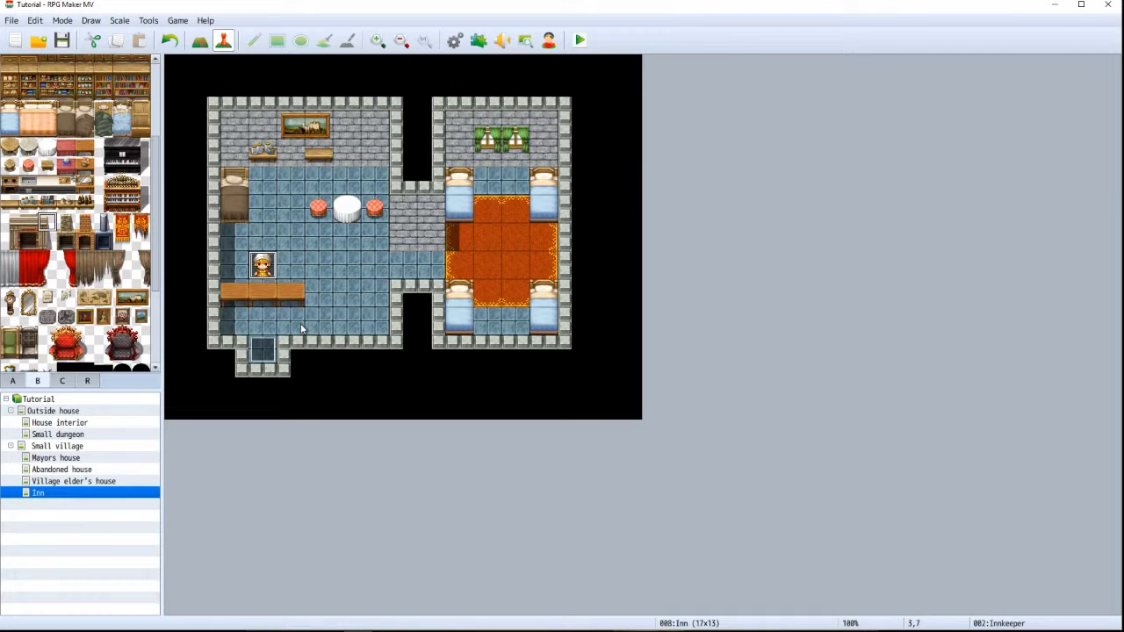
Set the volume of the Innkeeper event's Inn music effect to 30%
double_click(263, 266)
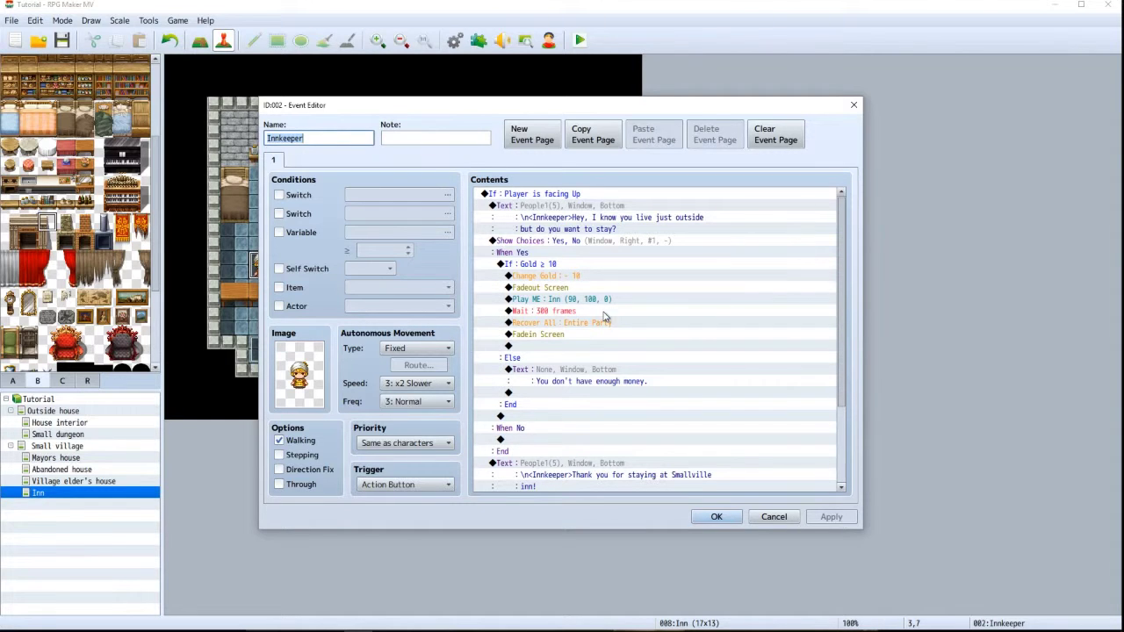
double_click(560, 300)
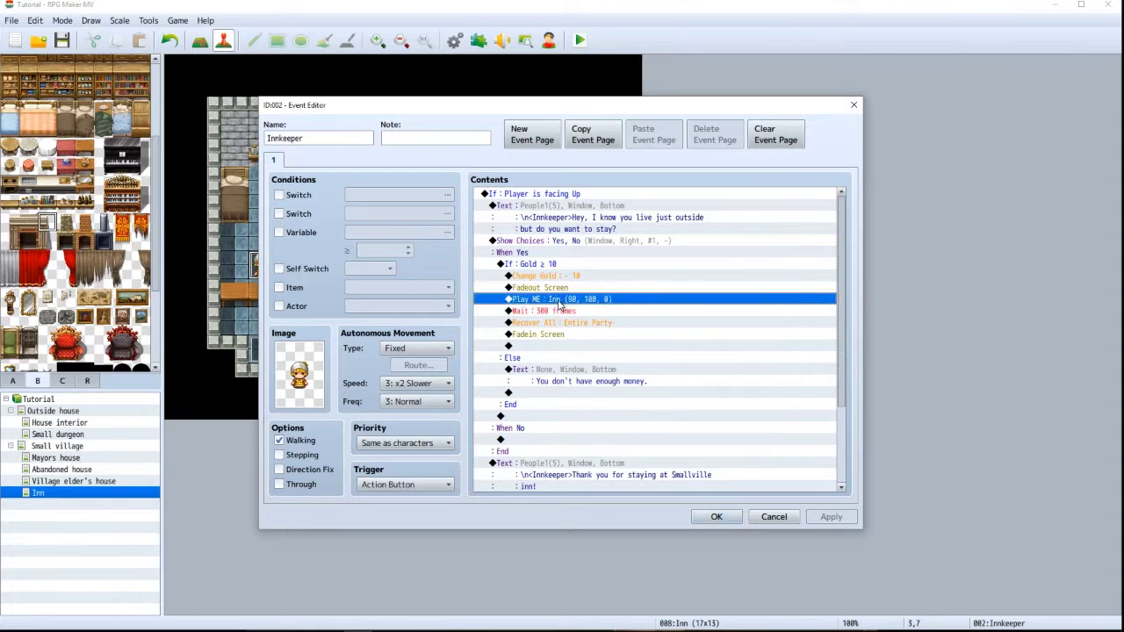
left_click(705, 290)
type("30")
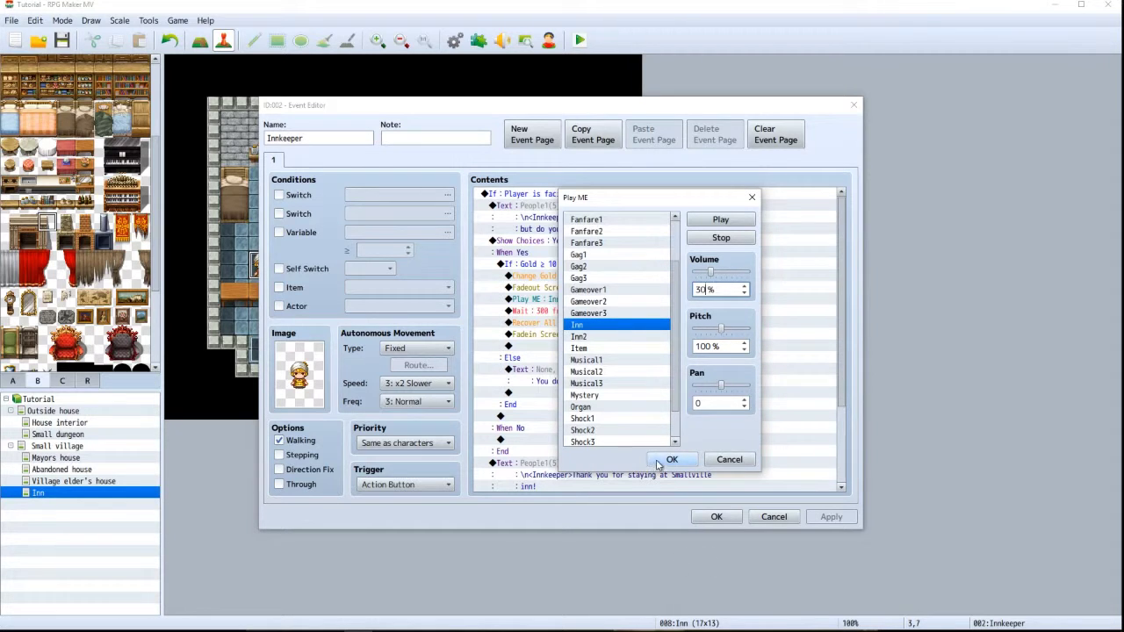
left_click(672, 460)
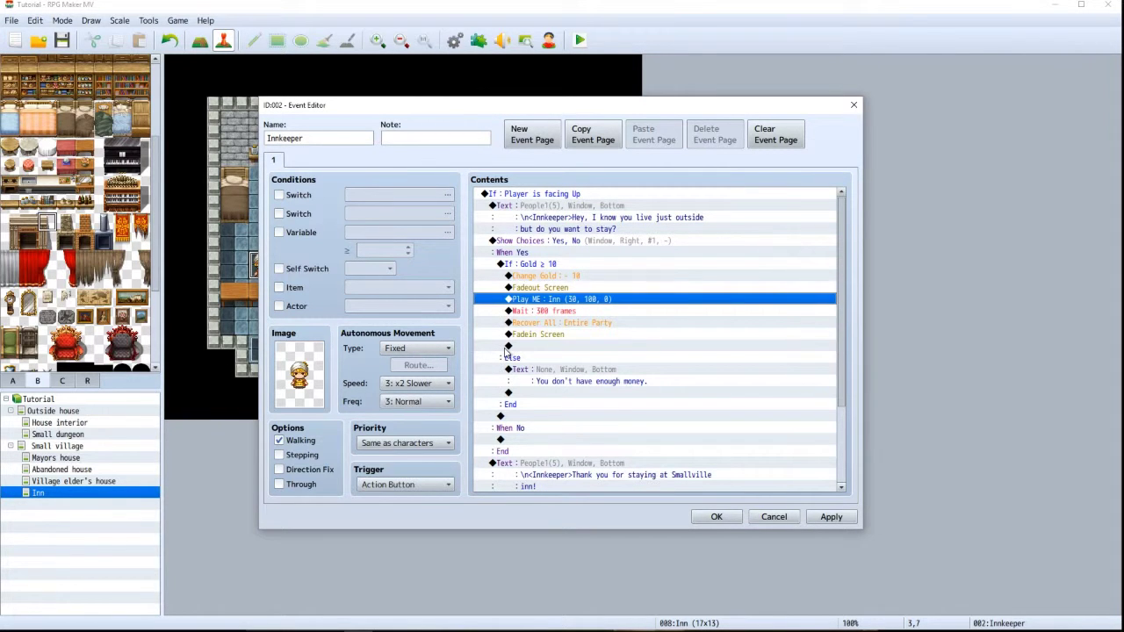
Set the Wait command in the Innkeeper's overnight stay to 150 frames and save the event
double_click(551, 312)
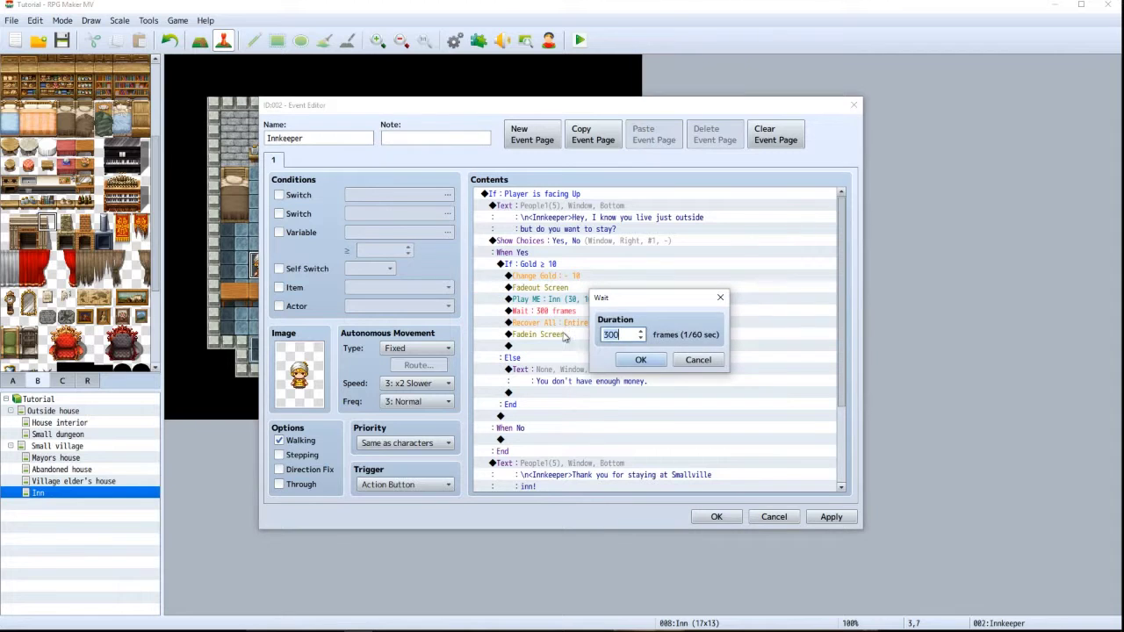
left_click(605, 335)
key("BackSpace")
type("1")
key("BackSpace")
key("BackSpace")
key("BackSpace")
type("150")
left_click(638, 360)
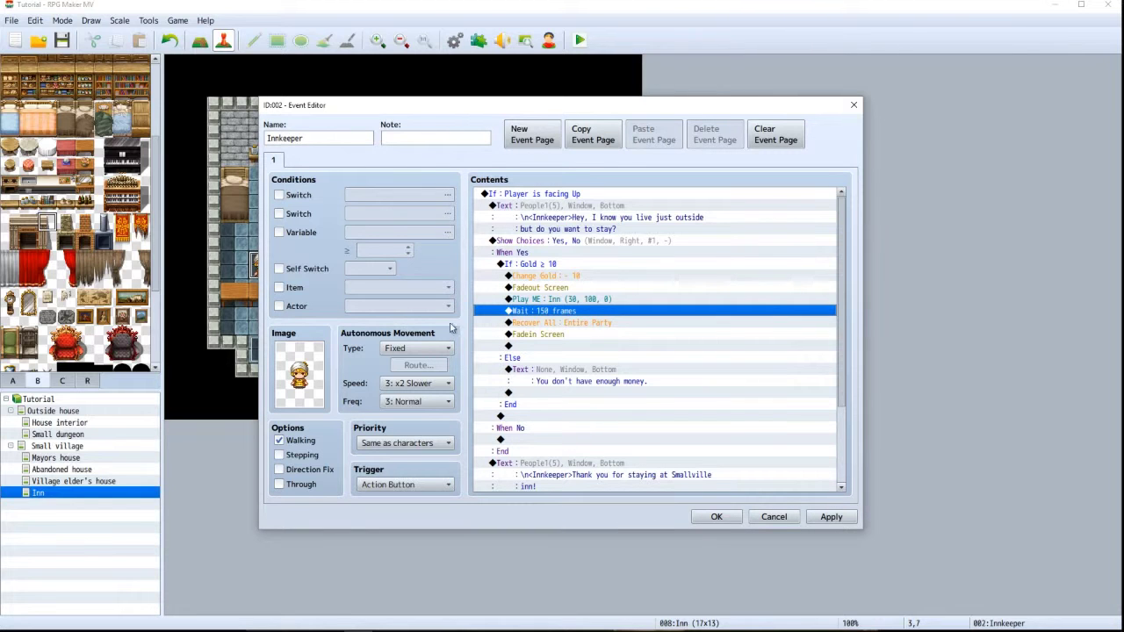
left_click(717, 517)
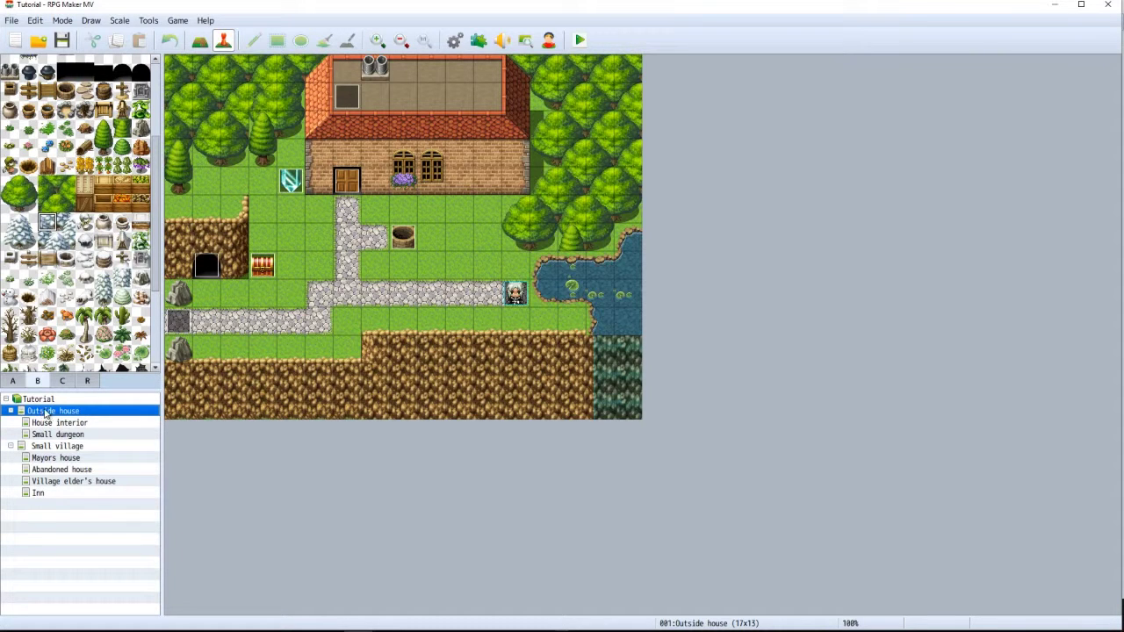
Check the installed plugin list and the Intro event's commands on the Outside house map
key("alt+Tab")
left_click(479, 42)
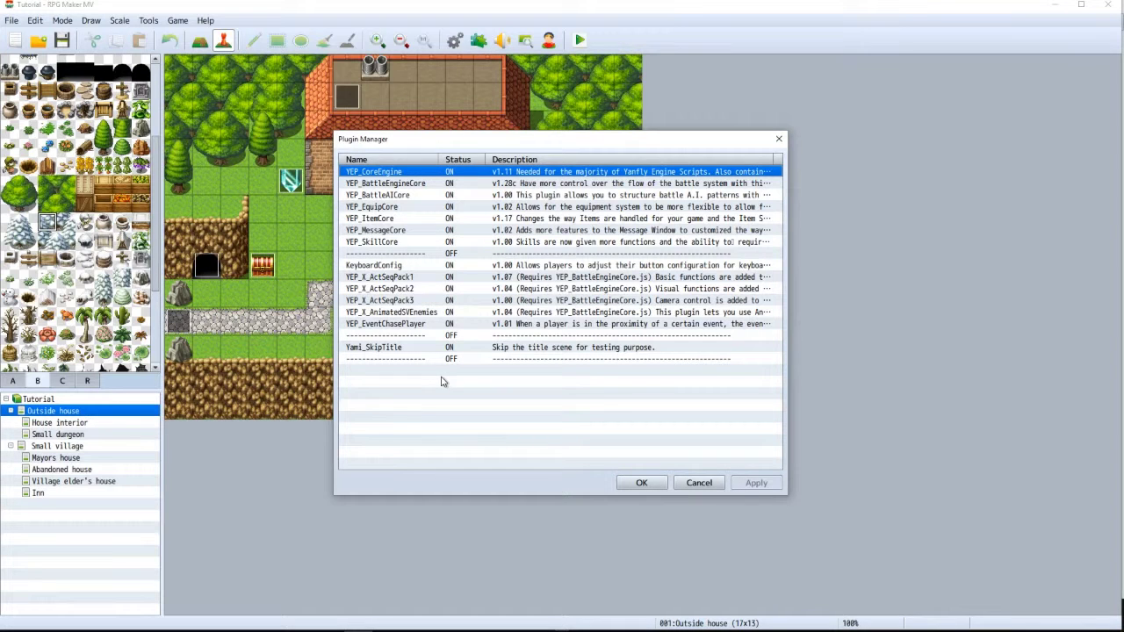
left_click(640, 482)
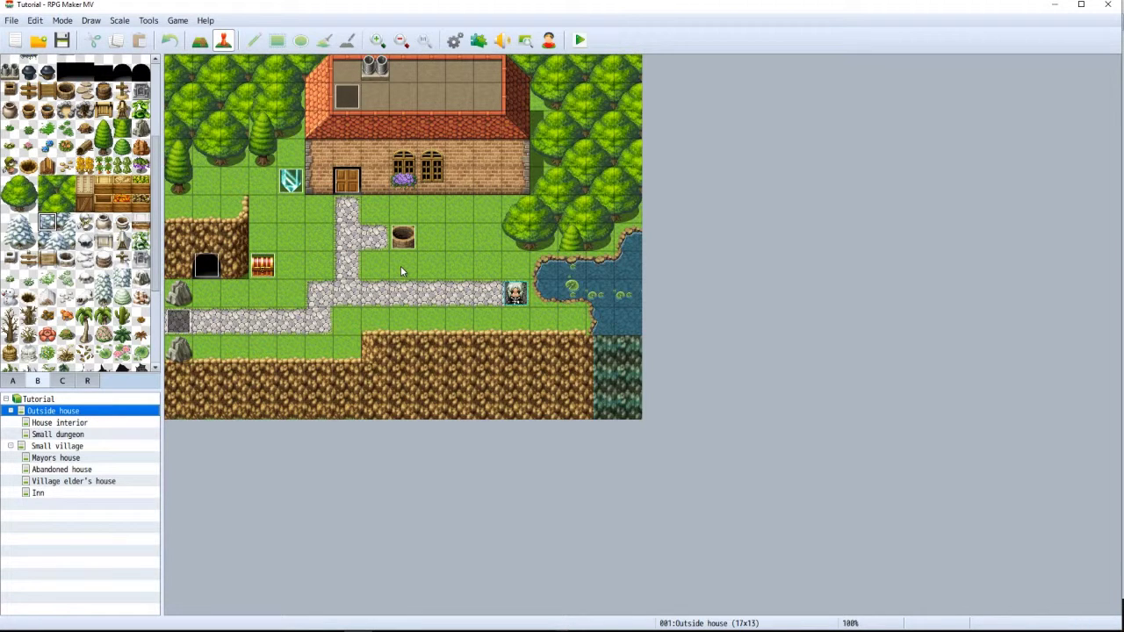
double_click(351, 97)
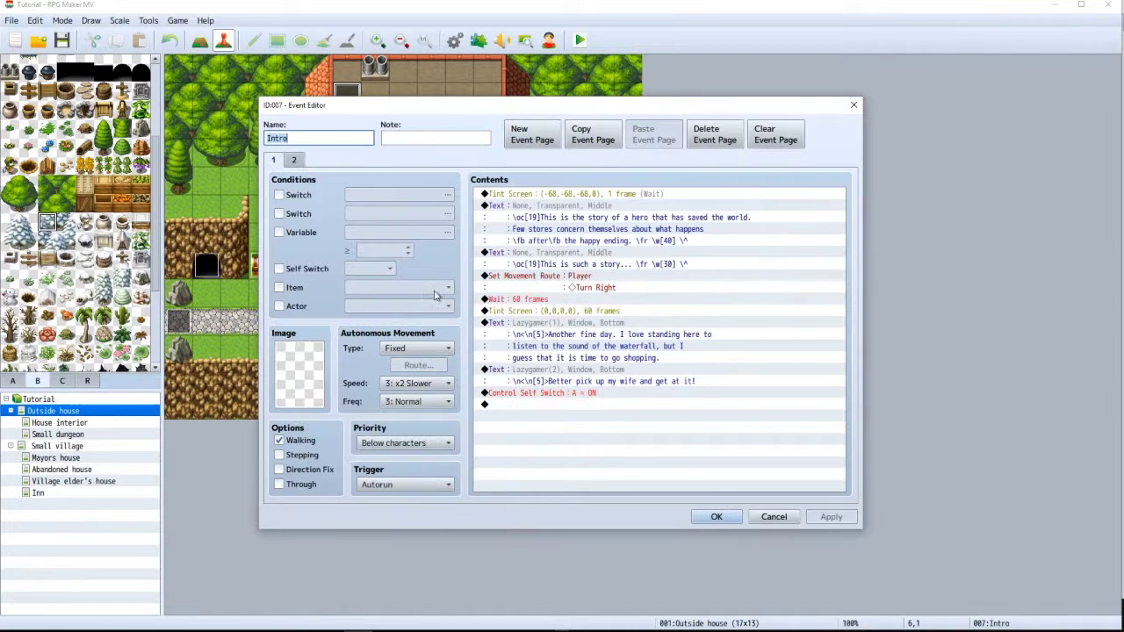
left_click(716, 516)
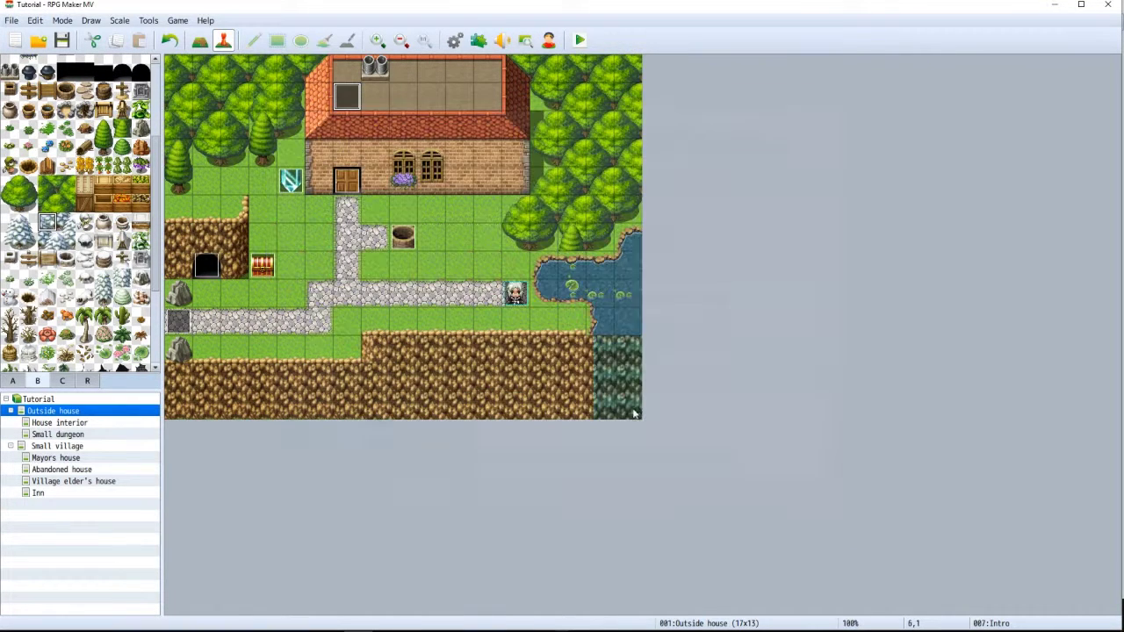
Save the game, playtest the intro text in a maximized window, and close the playtest
left_click(579, 44)
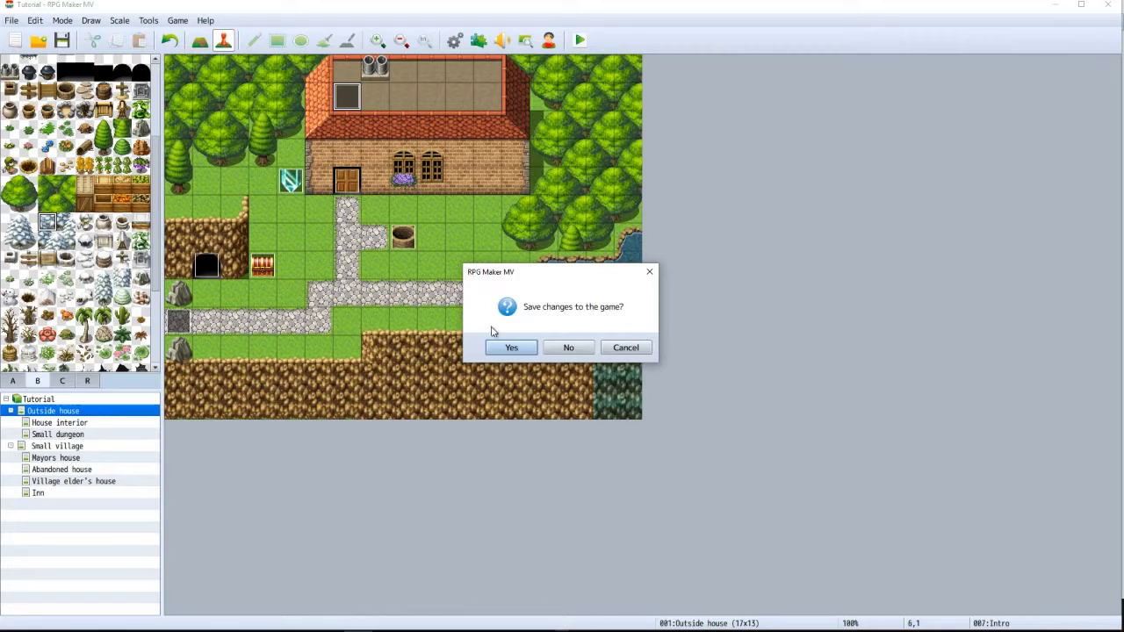
left_click(510, 348)
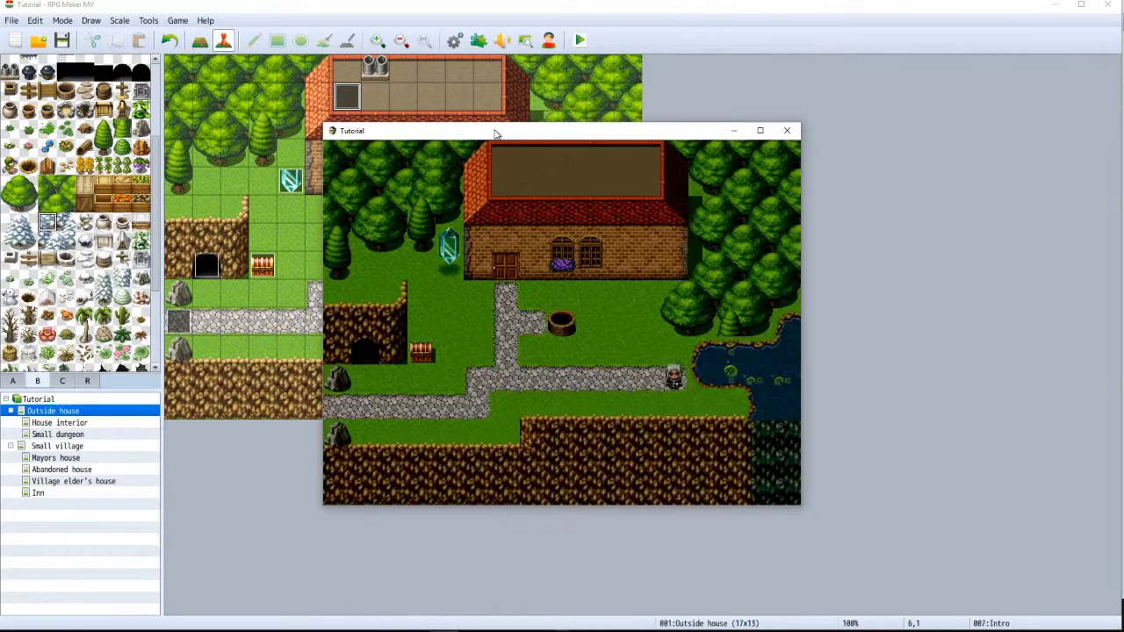
left_click(760, 130)
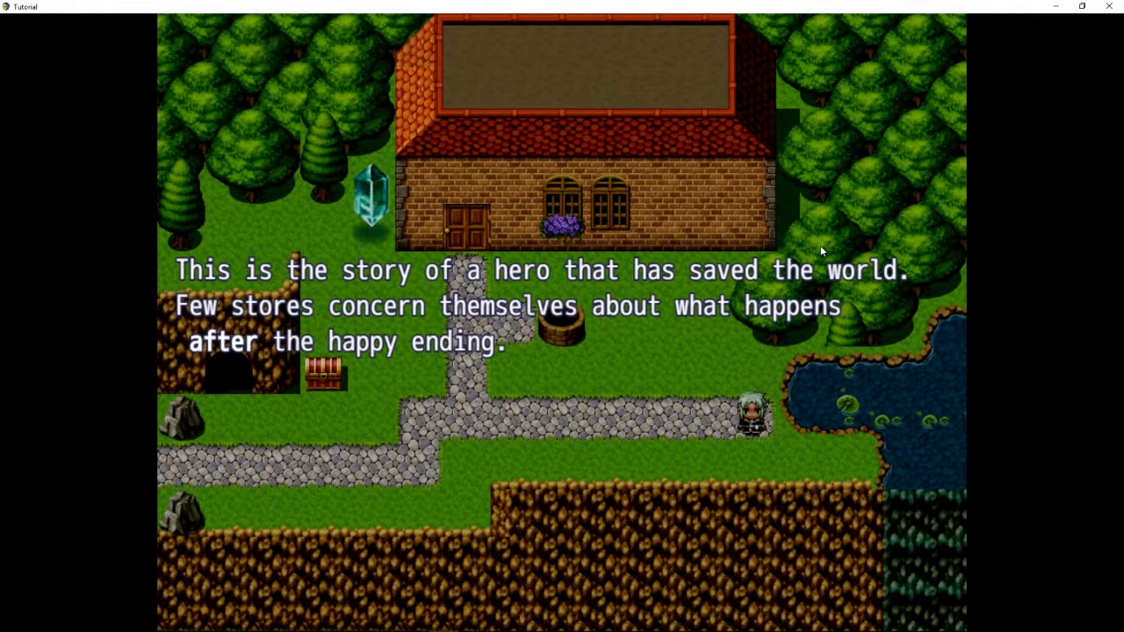
key("Return")
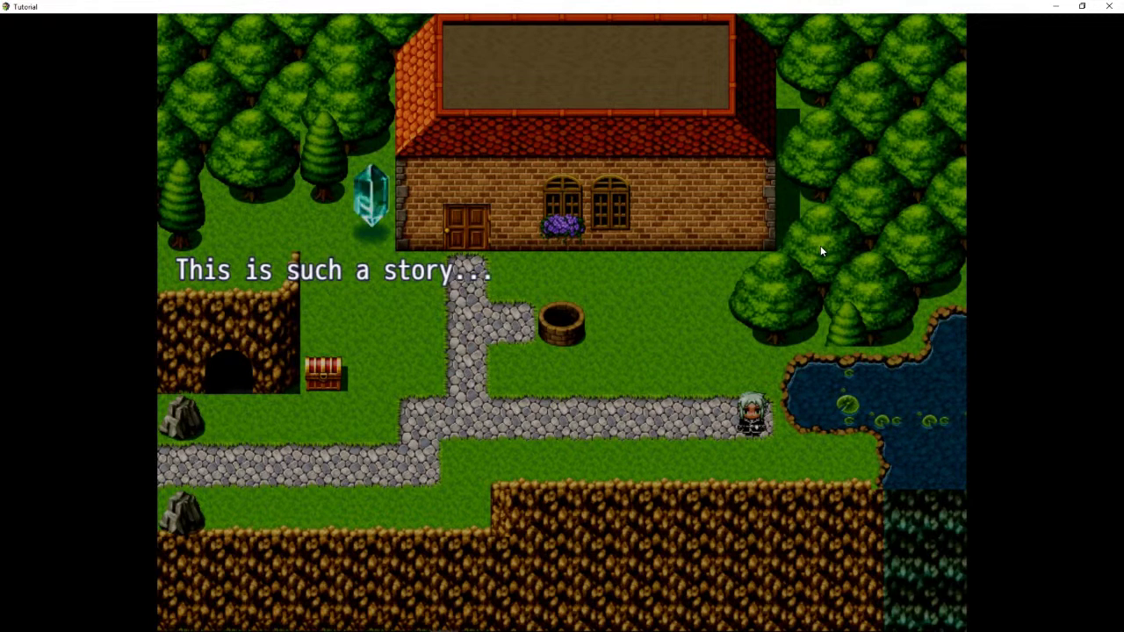
key("Return")
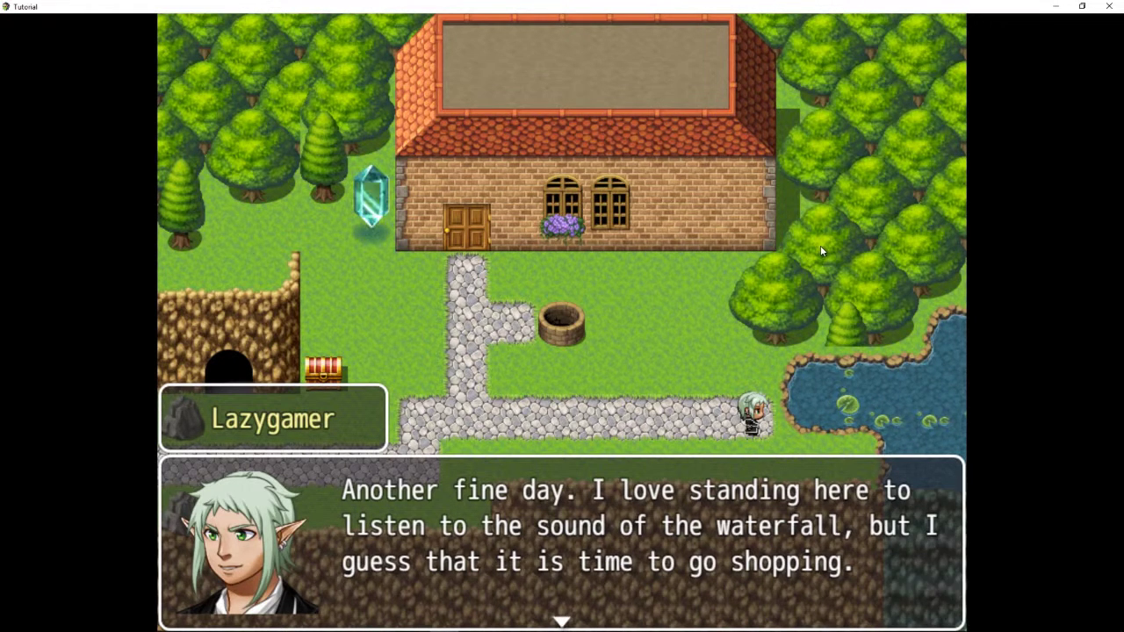
key("alt+F4")
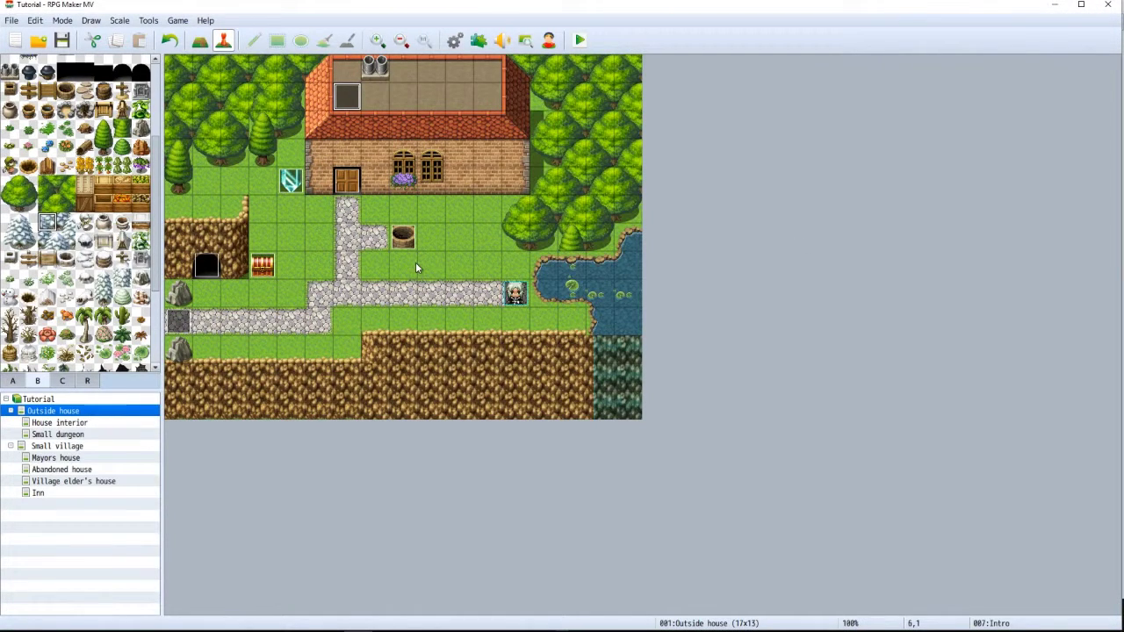
Set red, green and blue to -255 in the Intro event's first Tint Screen command and save the event
double_click(347, 98)
double_click(544, 195)
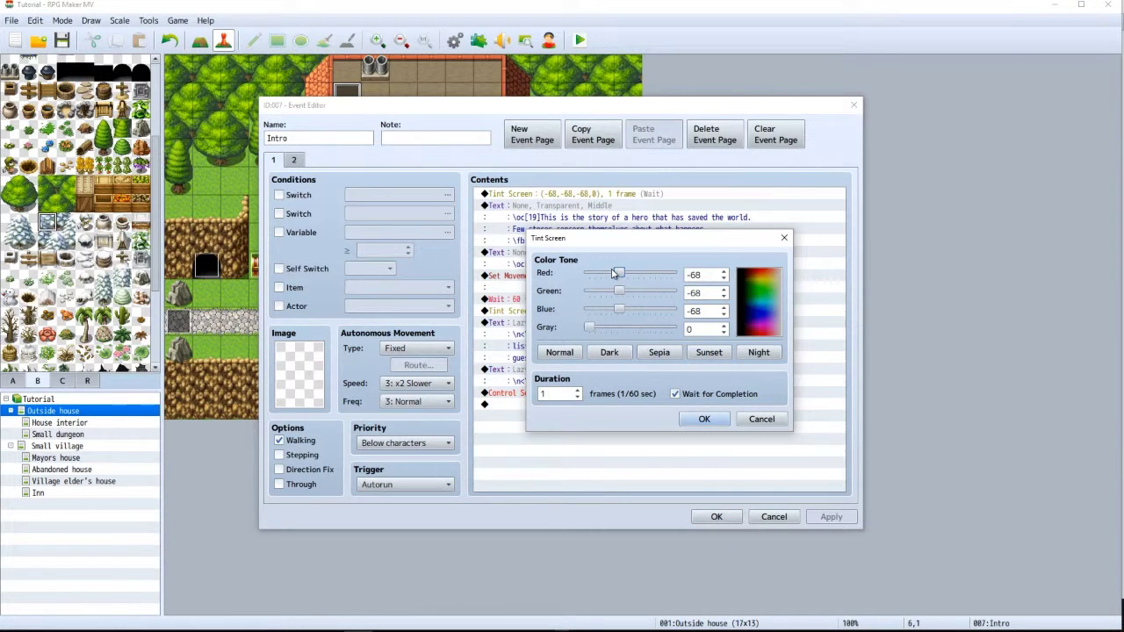
left_click_drag(618, 274, 510, 281)
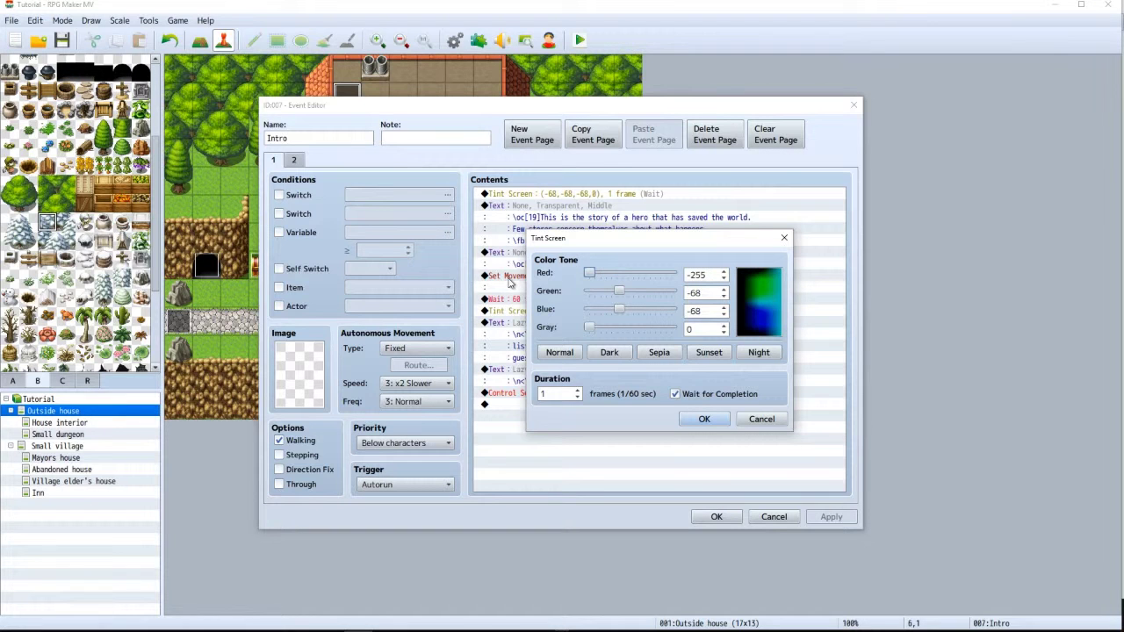
left_click_drag(618, 291, 524, 298)
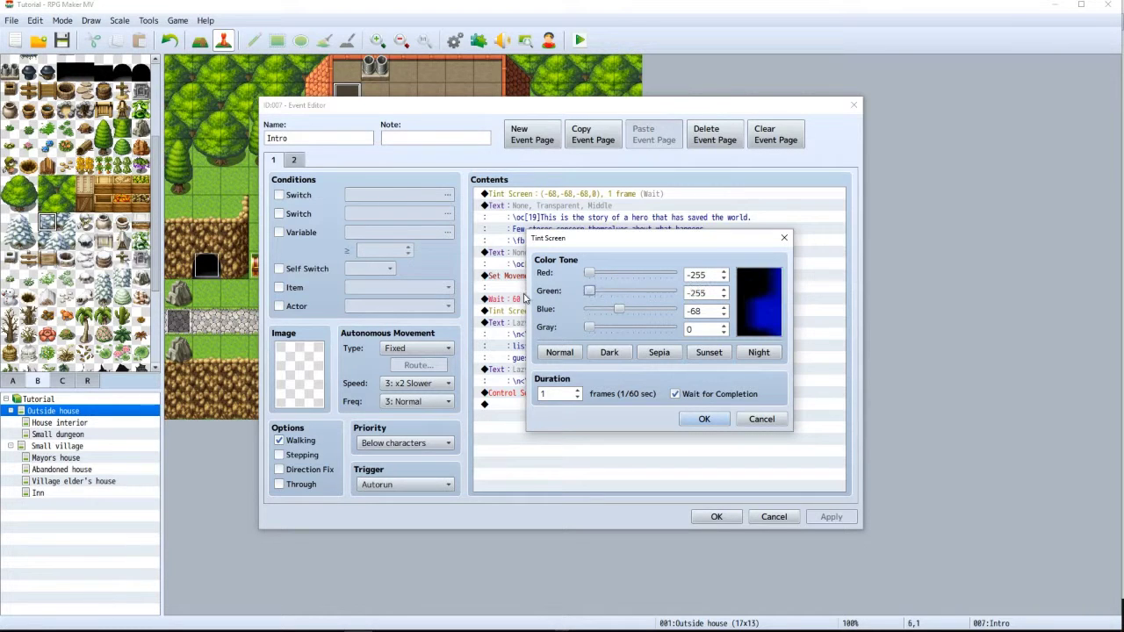
left_click_drag(619, 314, 537, 307)
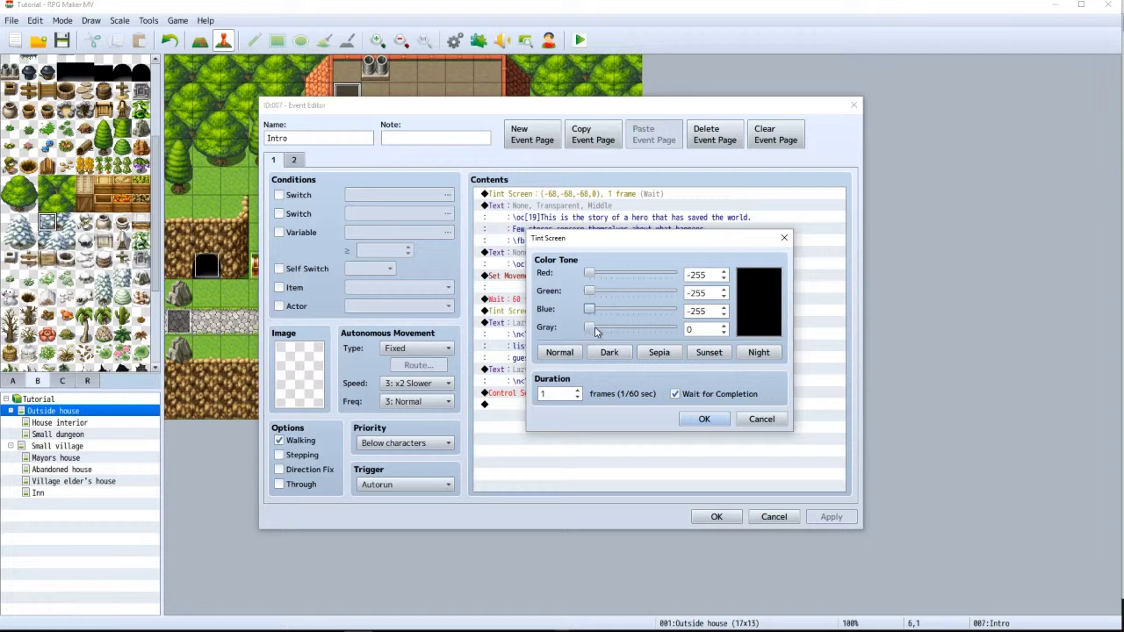
left_click(701, 420)
left_click(715, 517)
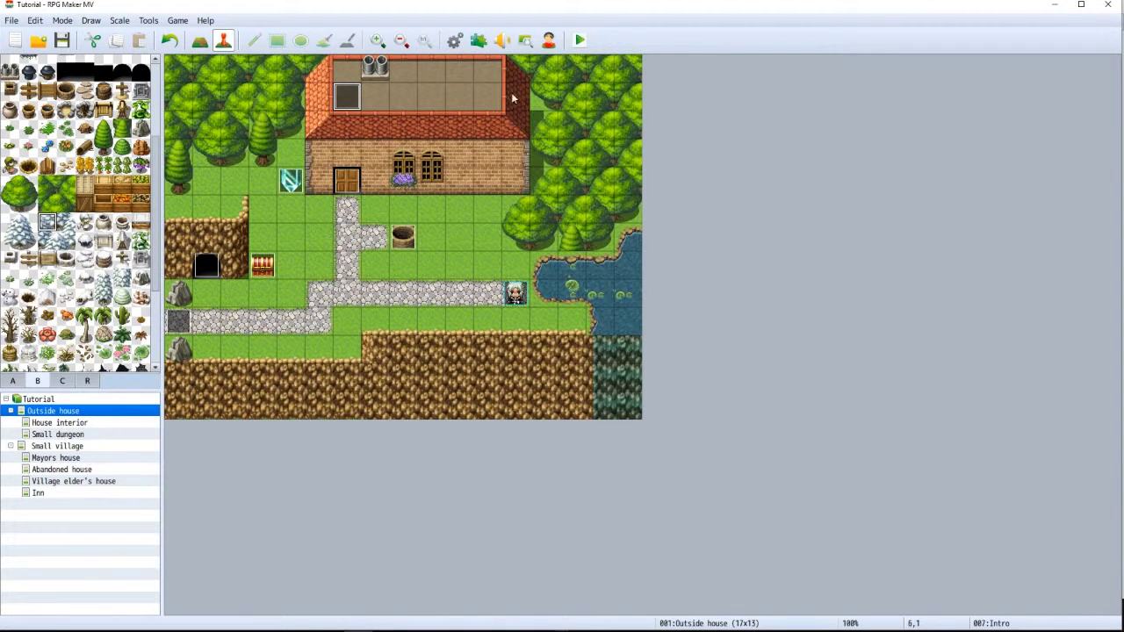
Save the game, start a maximized playtest and advance through the whole intro dialogue
left_click(580, 42)
left_click(512, 346)
double_click(501, 130)
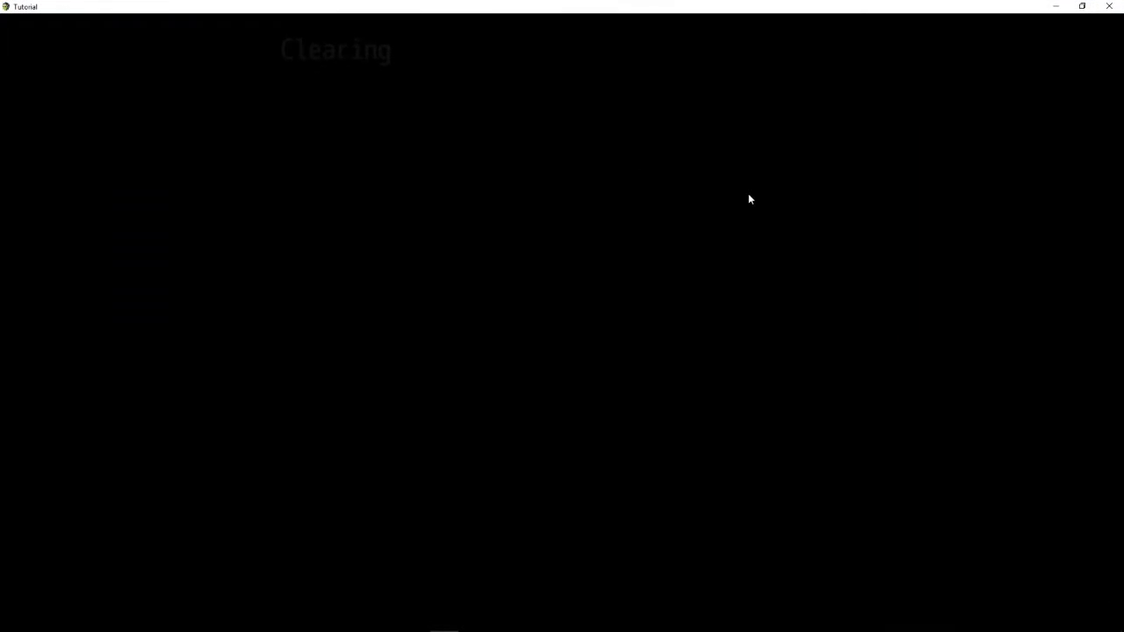
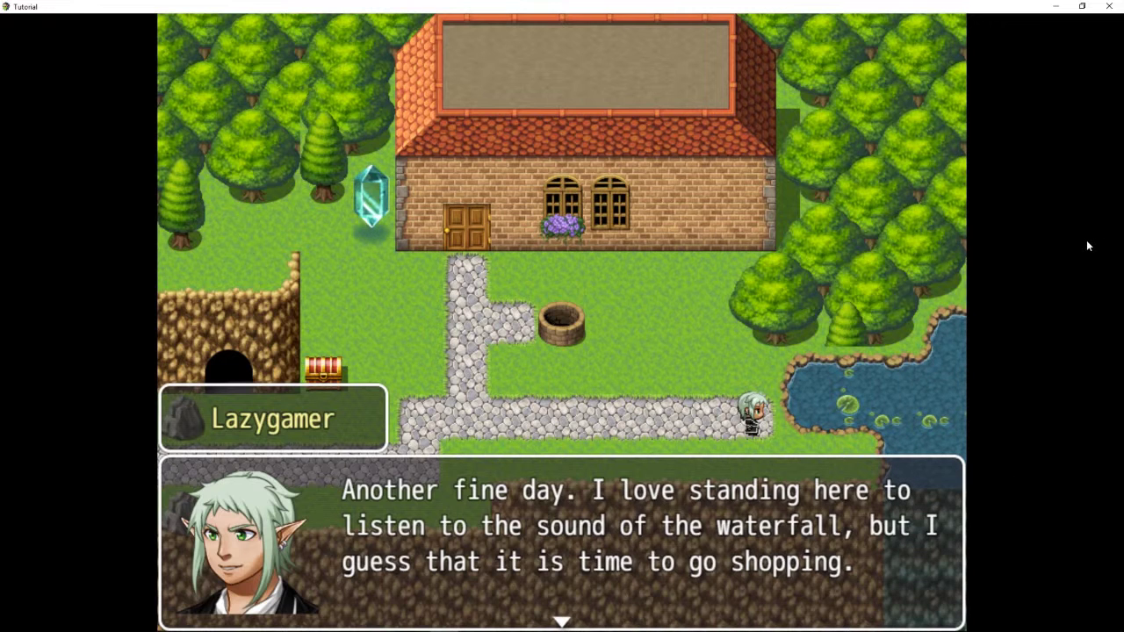
key("Return")
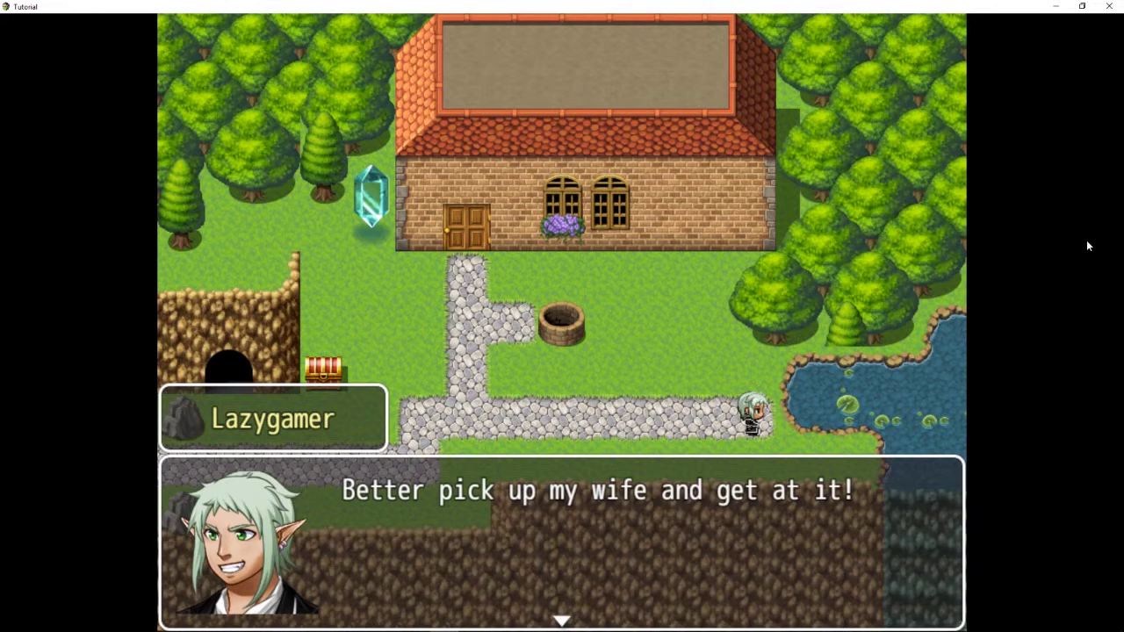
key("Return")
Walk the hero along the path to the village exit to test it, and dismiss the dialogue
key("Left")
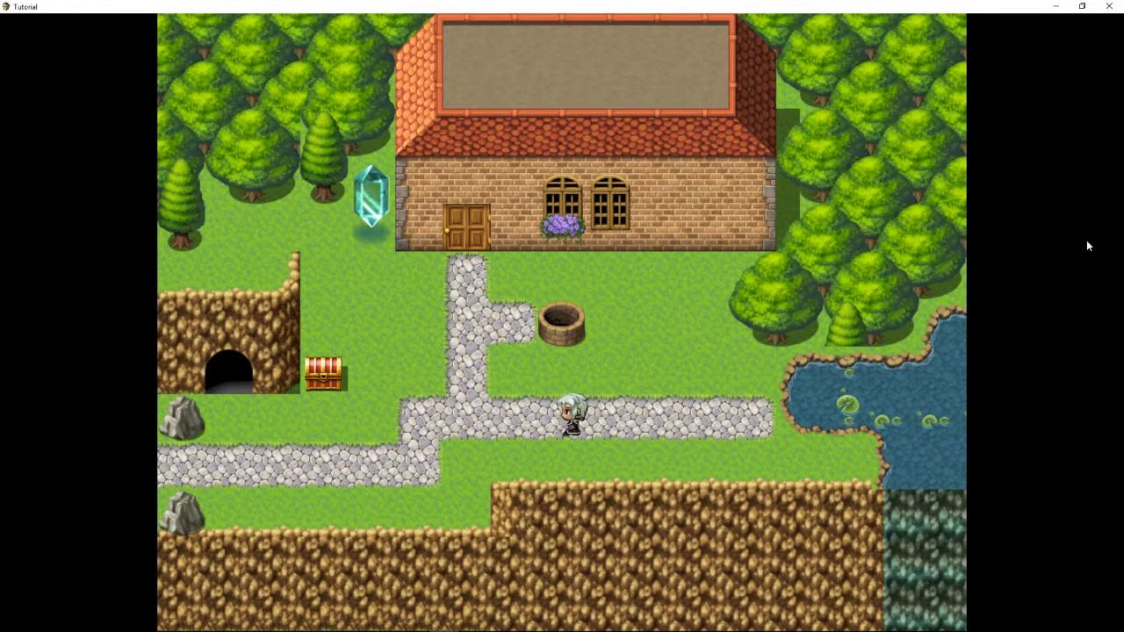
key("Down")
key("Left")
key("Left")
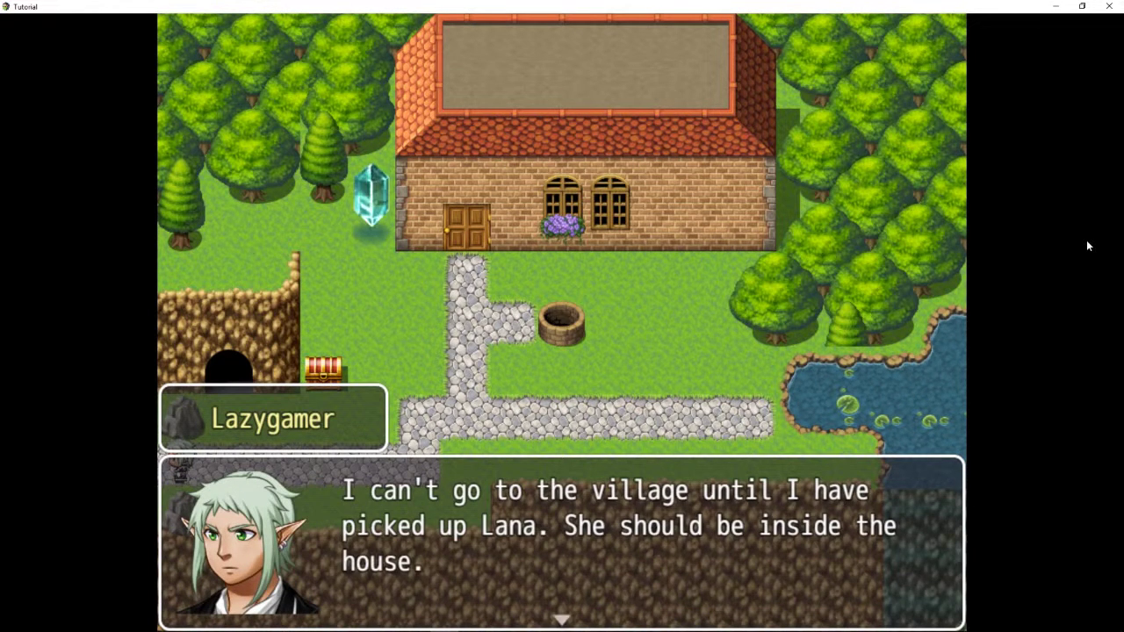
key("Return")
Walk the hero back along the path and enter the house through its front door
key("Right")
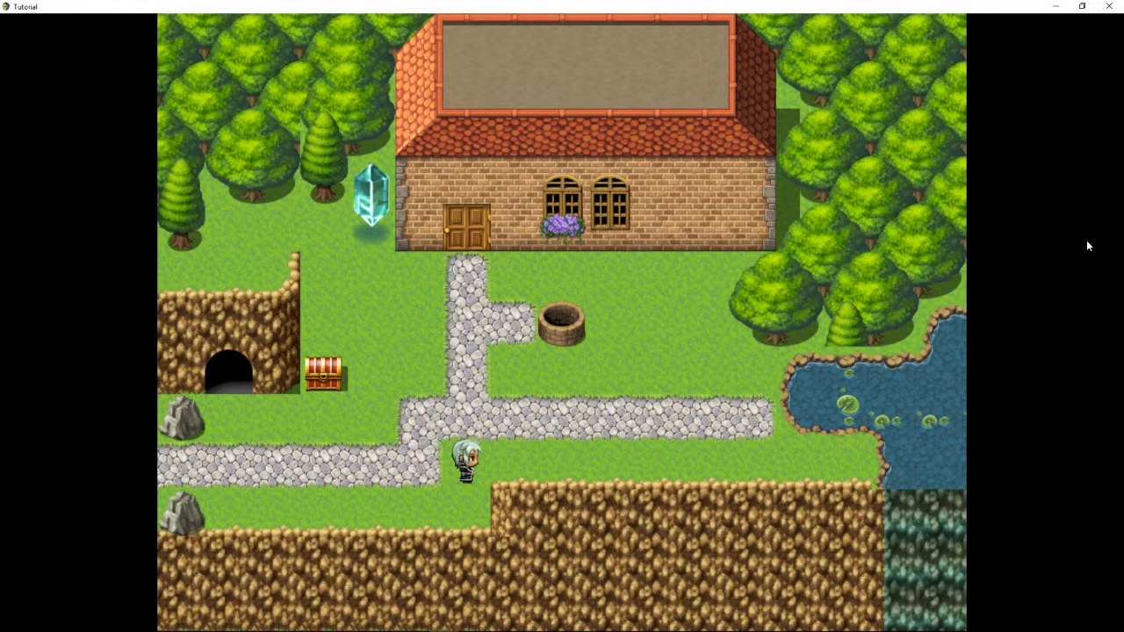
key("Up")
key("Up")
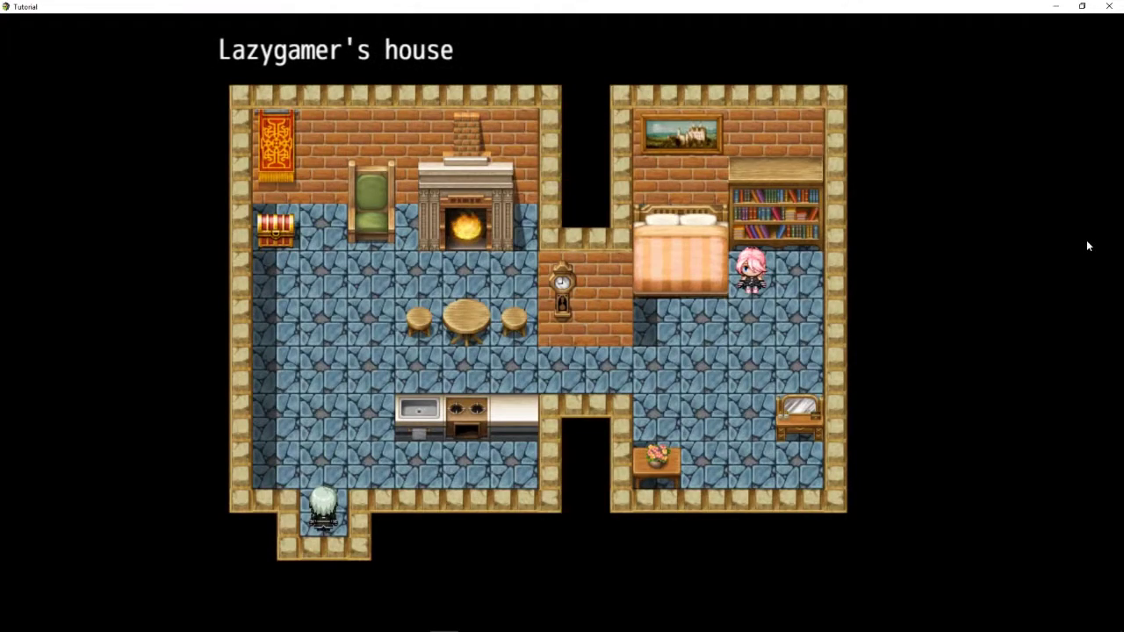
Walk the hero to the fireplace, examine the fire and dismiss the comment
key("Up")
key("Right")
key("Up")
key("Return")
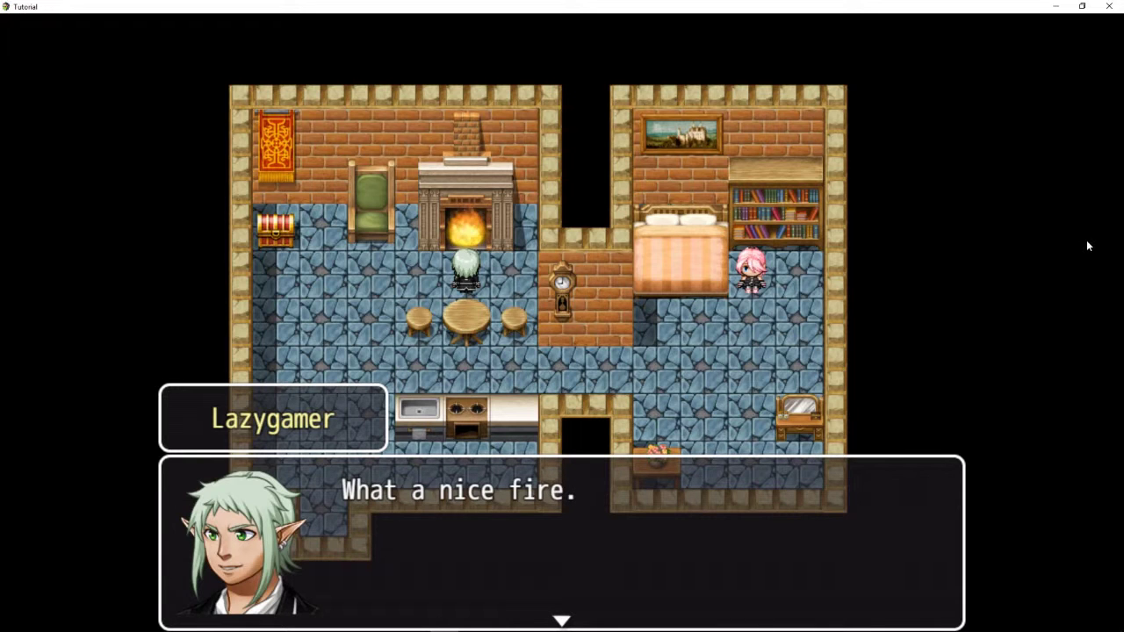
key("Return")
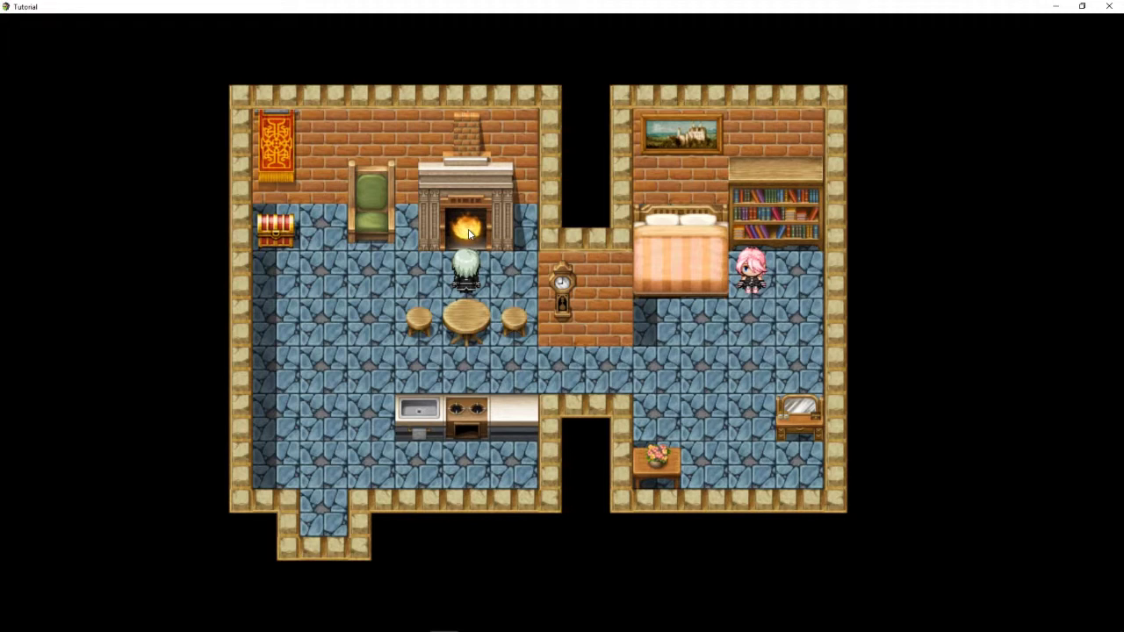
Walk the hero around the table and through the passage into the bedroom, stopping directly below Lana
key("Left")
key("Left")
key("Down")
key("Down")
key("Down")
key("Right")
key("Right")
key("Right")
key("Right")
key("Right")
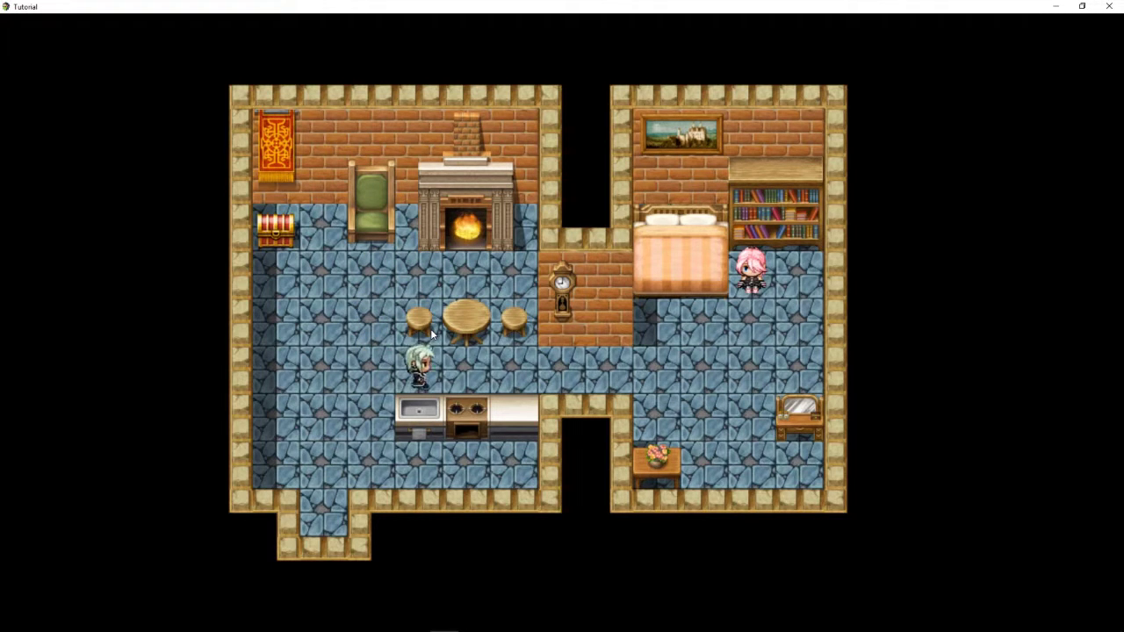
key("Right")
key("Right")
key("Right")
key("Right")
key("Up")
Talk to Lana and advance through her dialogue about shopping and getting money
key("Return")
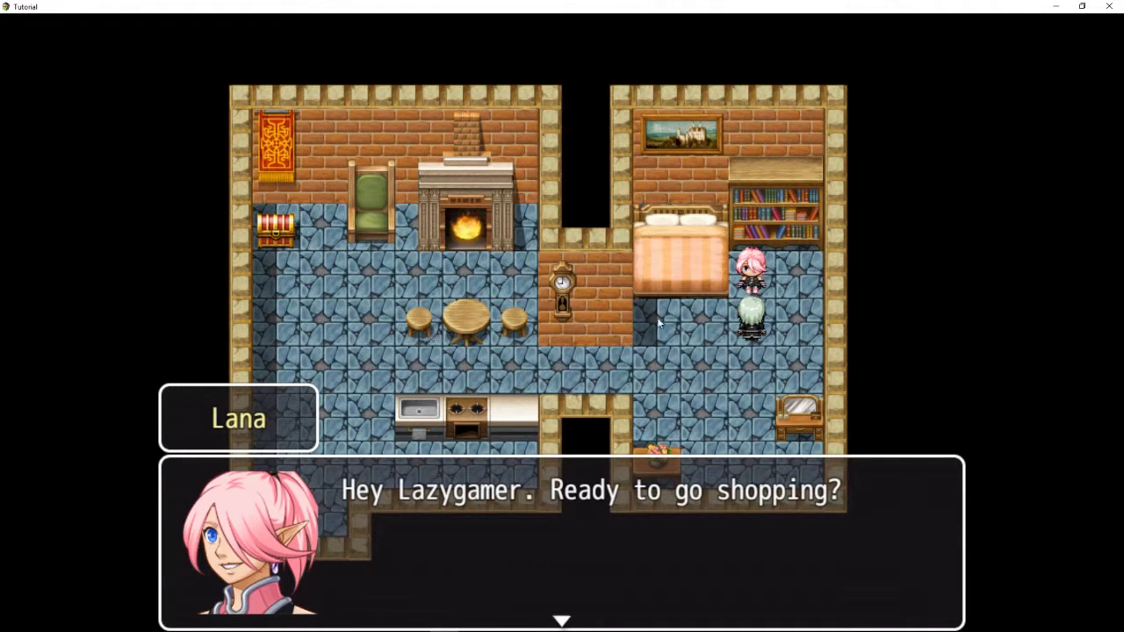
key("Return")
key("Return")
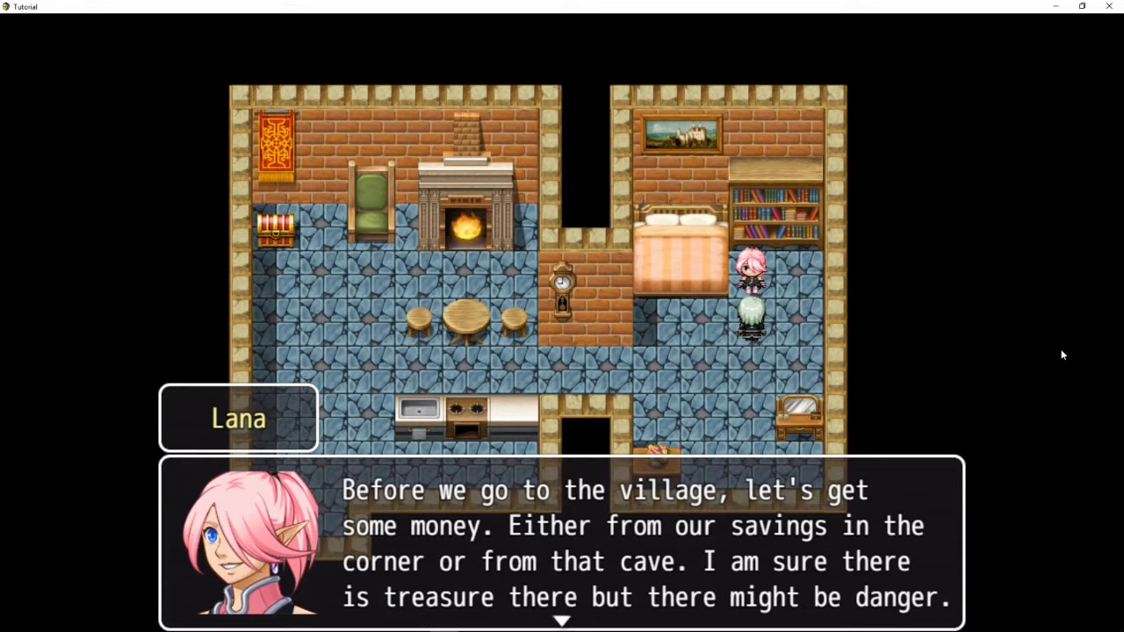
key("Return")
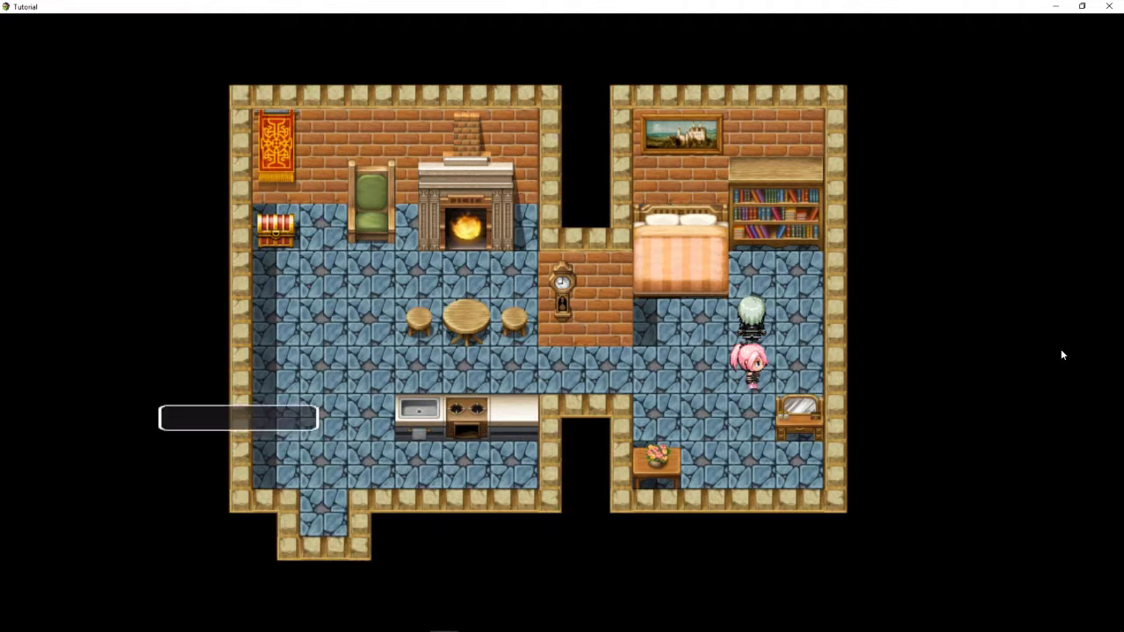
Walk the party from the bedroom to the chest in the living room, open it and dismiss the message
key("Left")
key("Down")
key("Left")
key("Left")
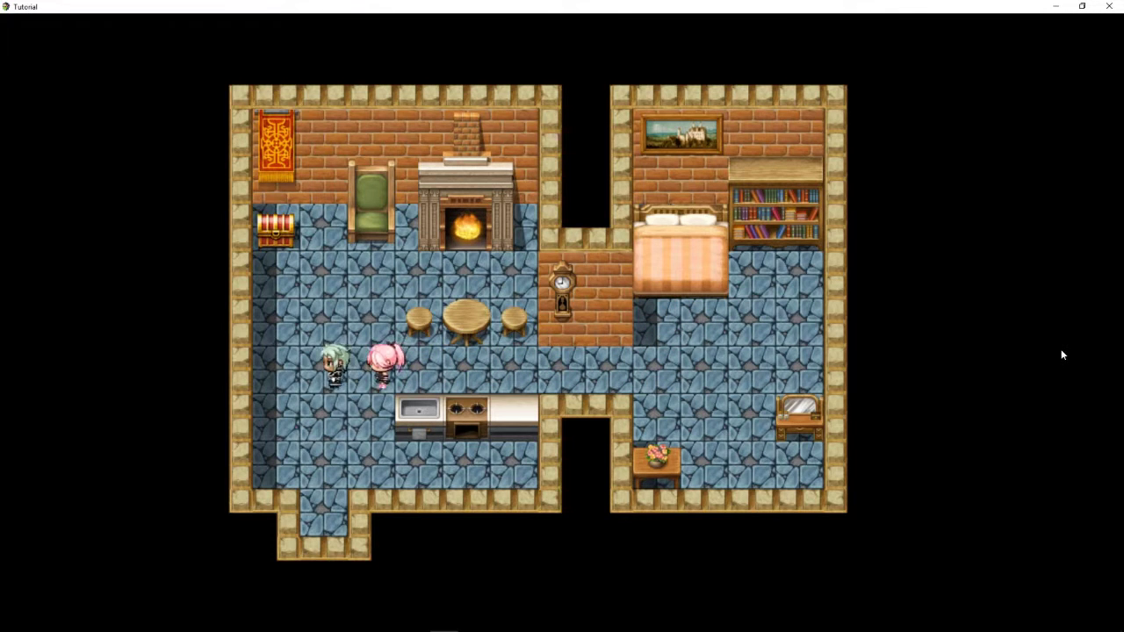
key("Up")
key("Up")
key("Return")
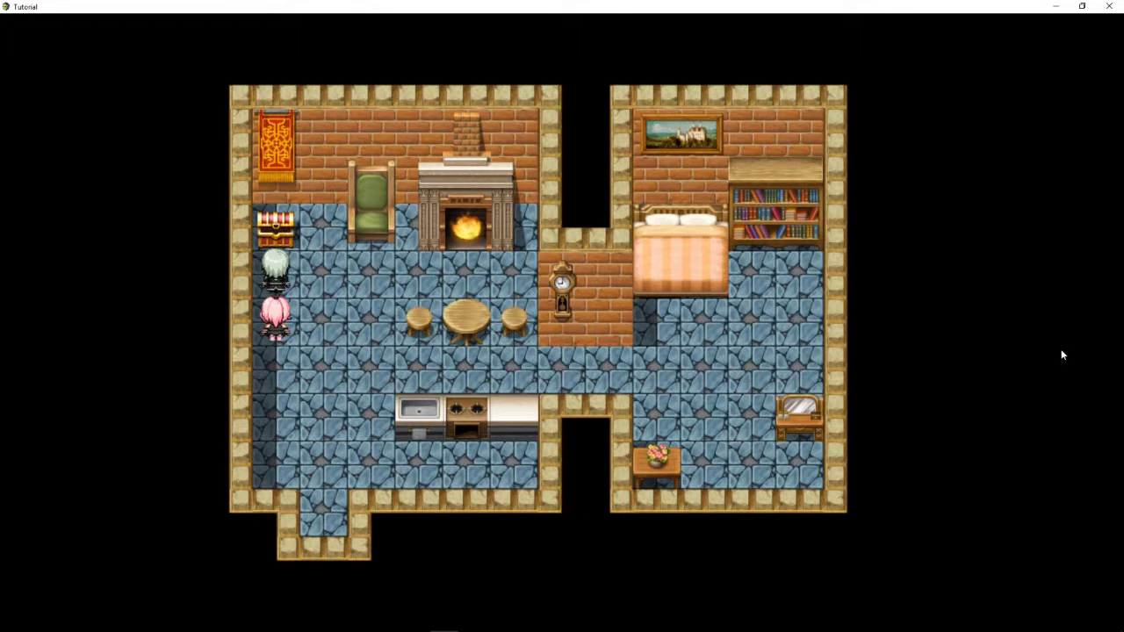
key("Return")
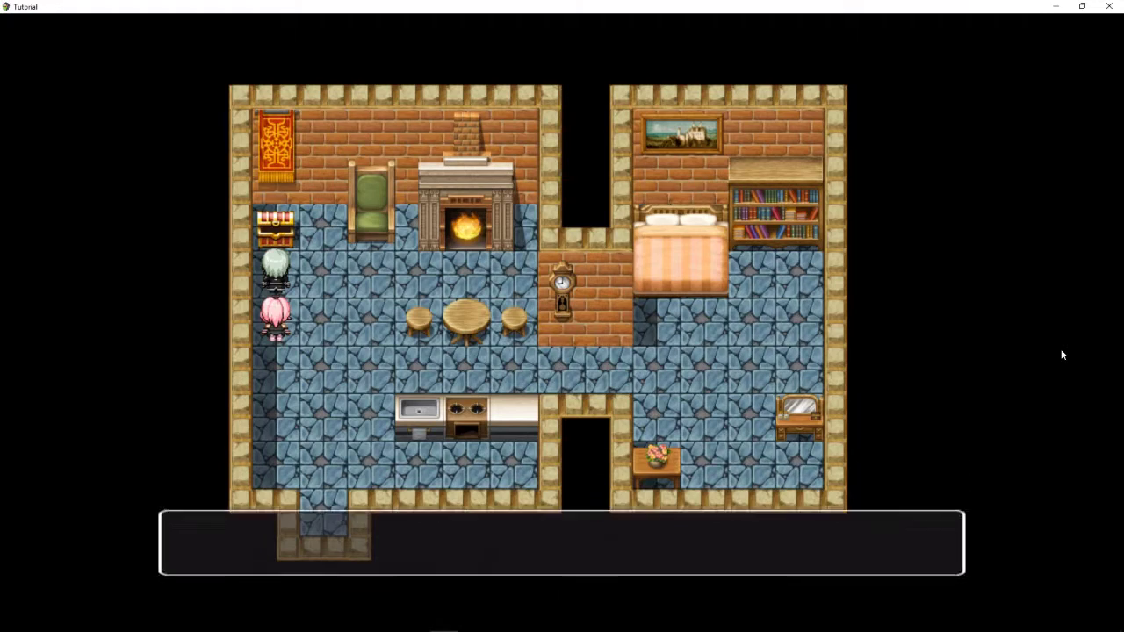
Walk the party out of the house through the entrance to the Clearing
key("Right")
key("Down")
key("Down")
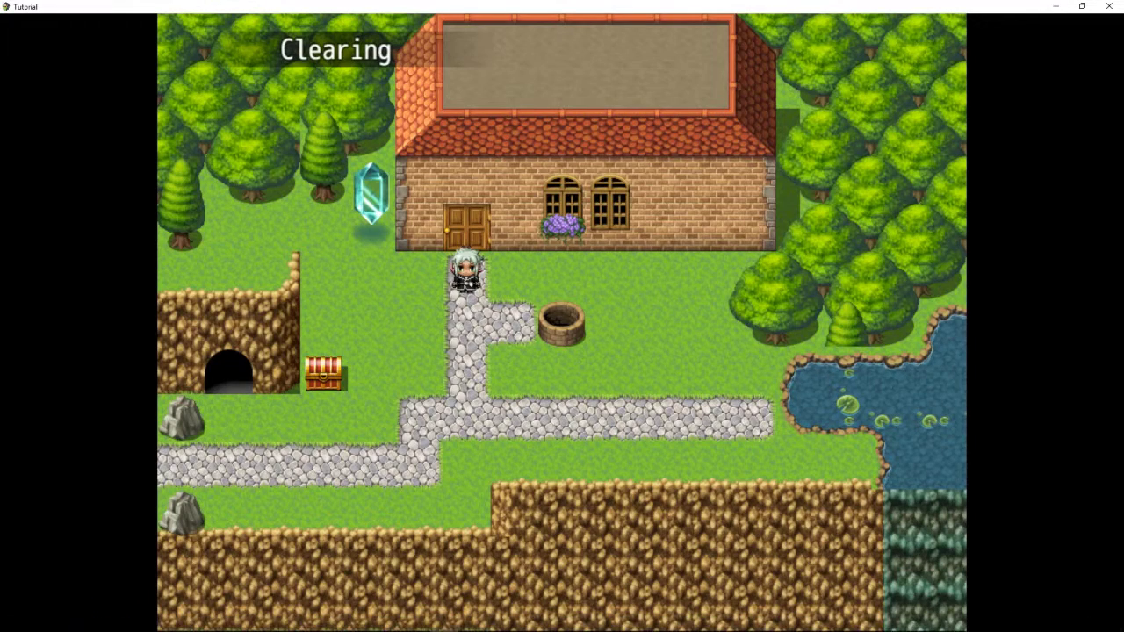
Follow the Clearing's stone path down from the house and west between the rocks into Smallville
key("Down")
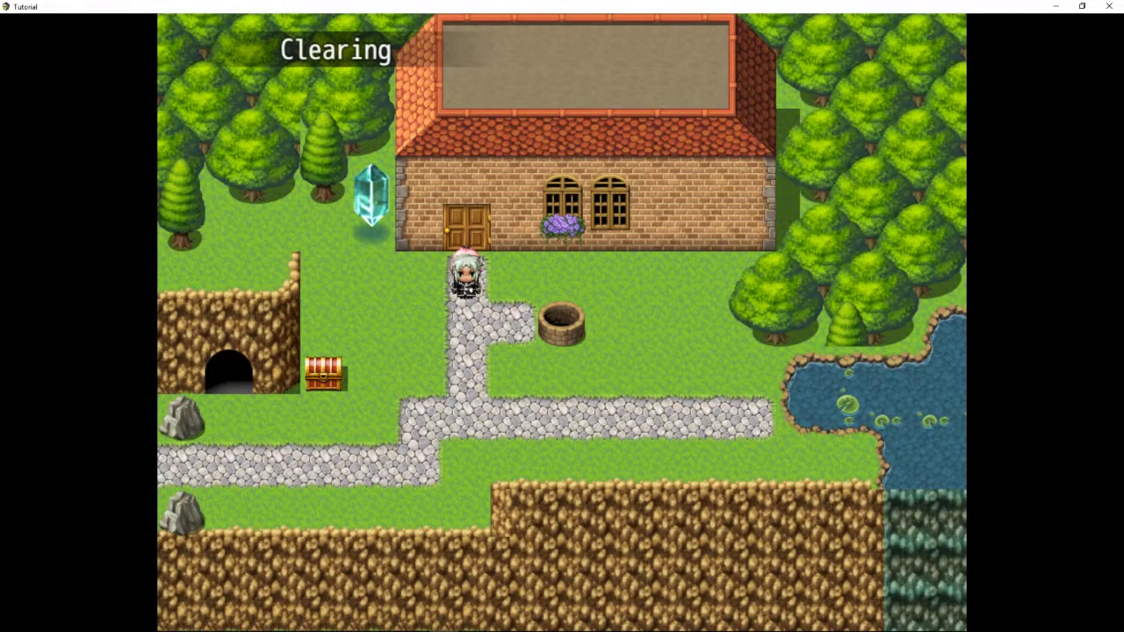
key("Left")
key("Down")
key("Left")
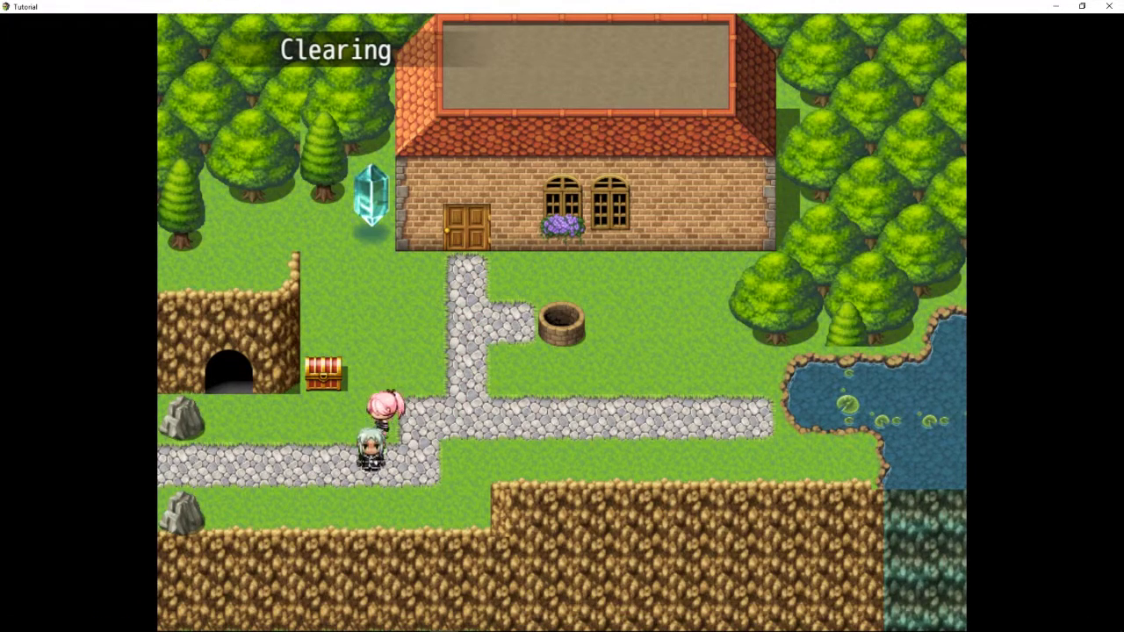
key("Left")
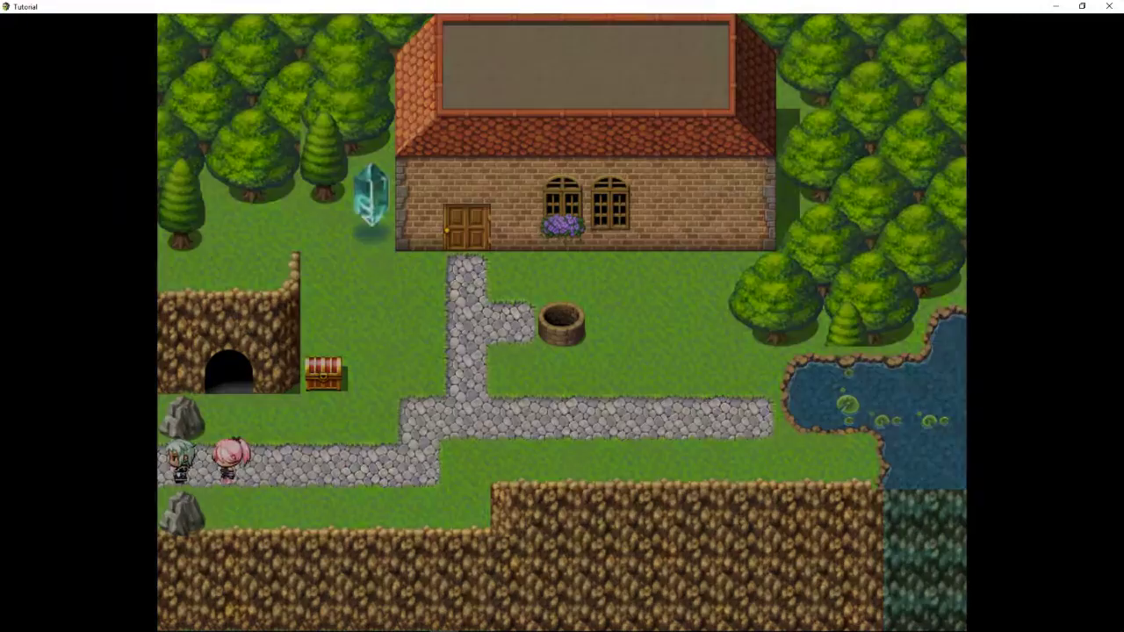
key("Left")
key("Left")
key("Left")
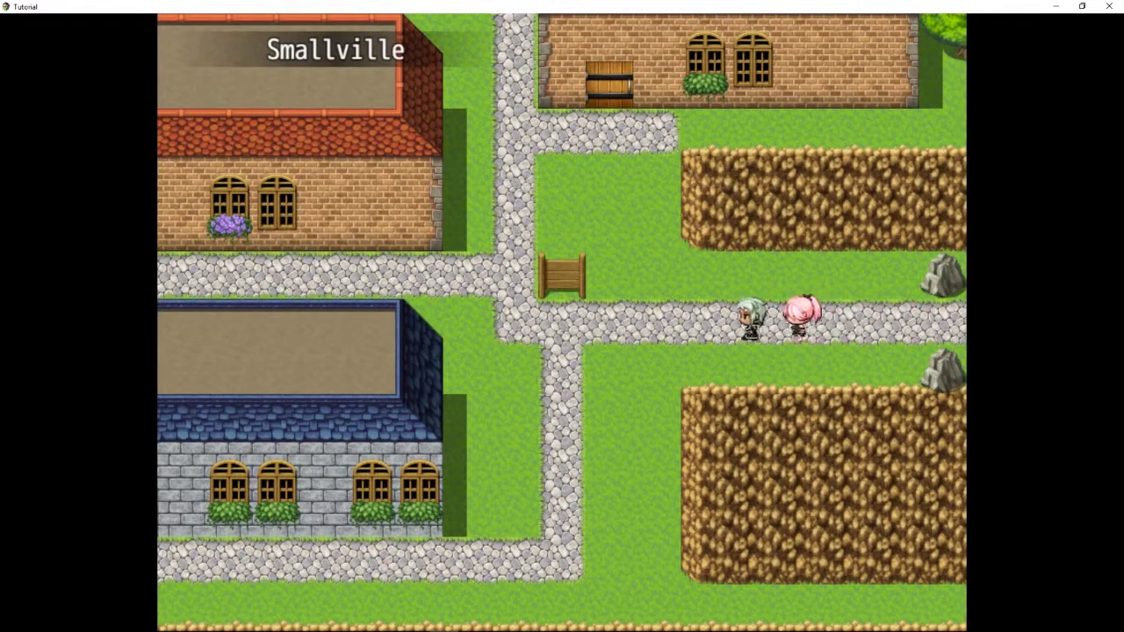
Walk the party west through Smallville and enter the village shop marked with the money bag sign
key("Left")
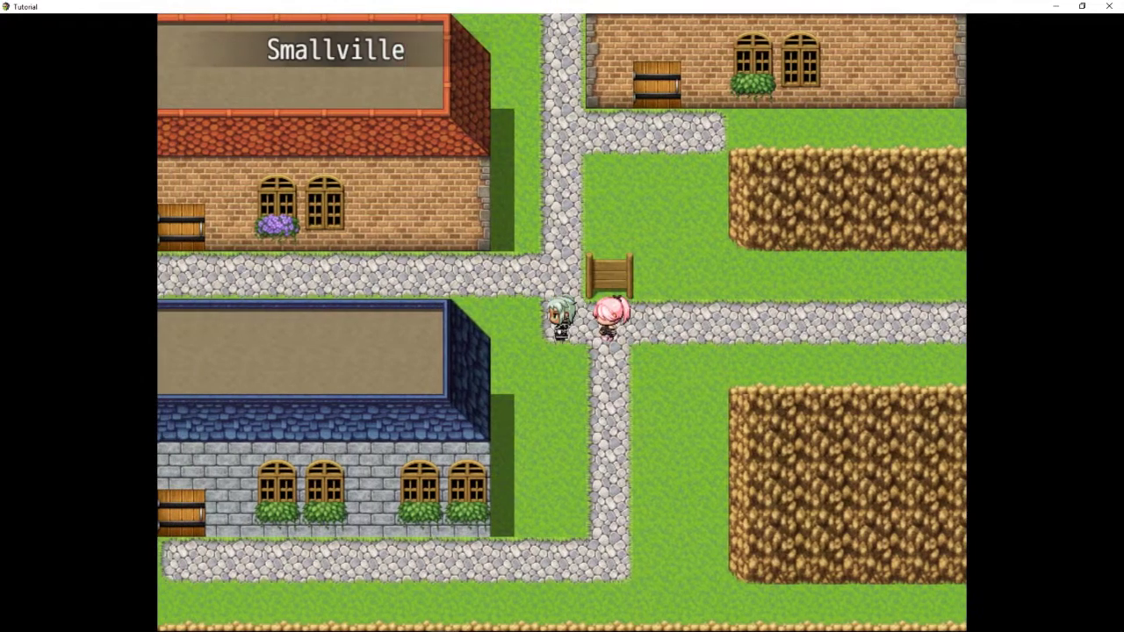
key("Left")
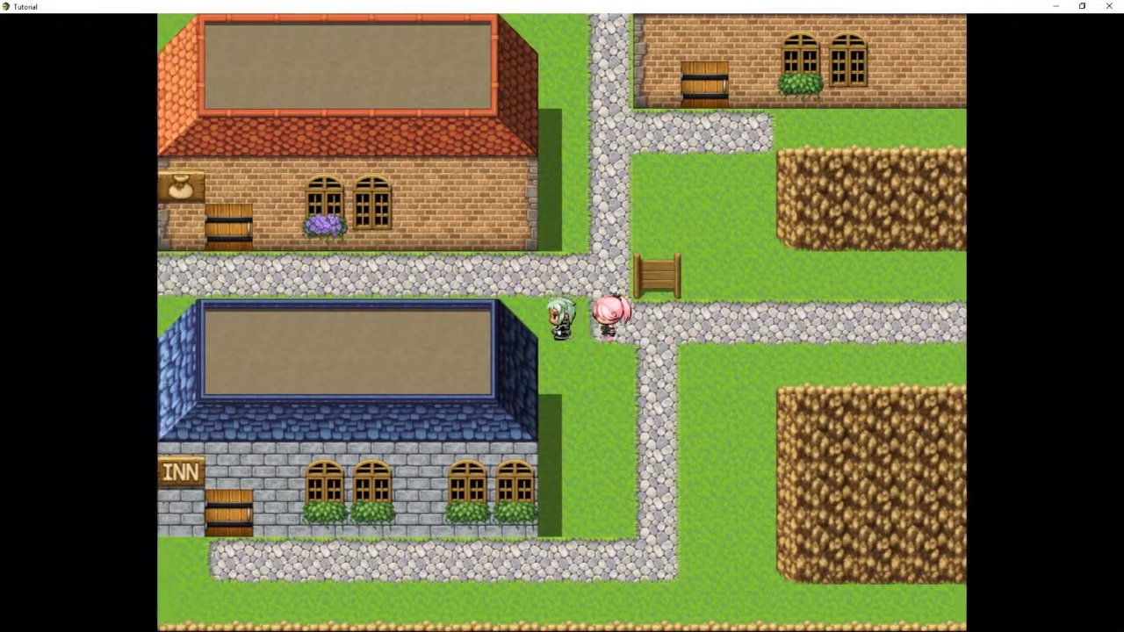
key("Up")
key("Left")
key("Left")
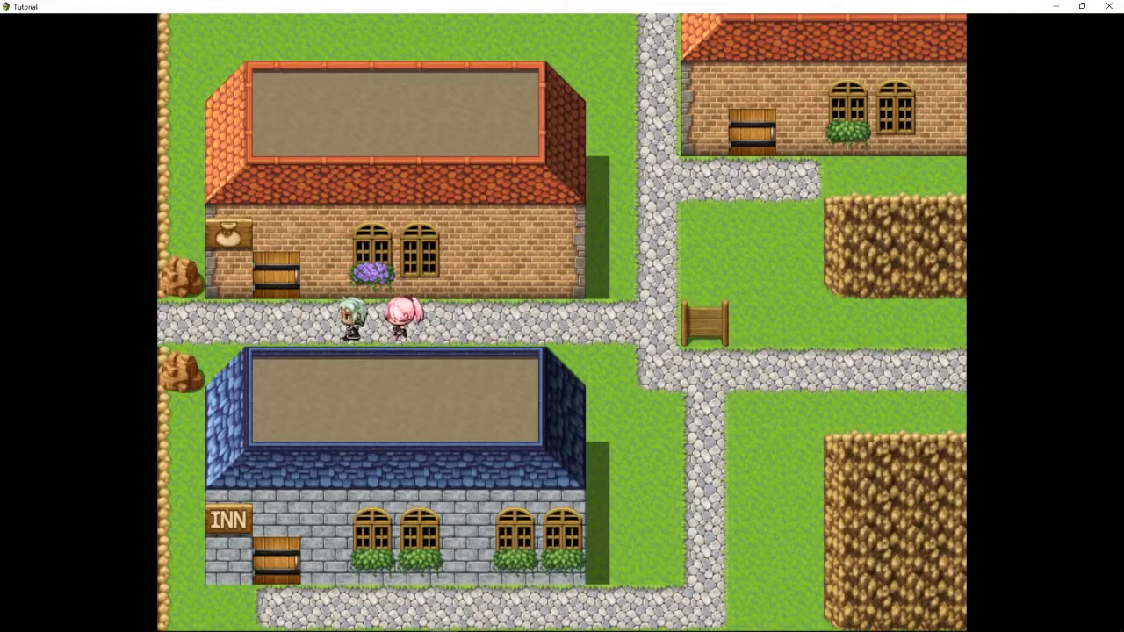
key("Up")
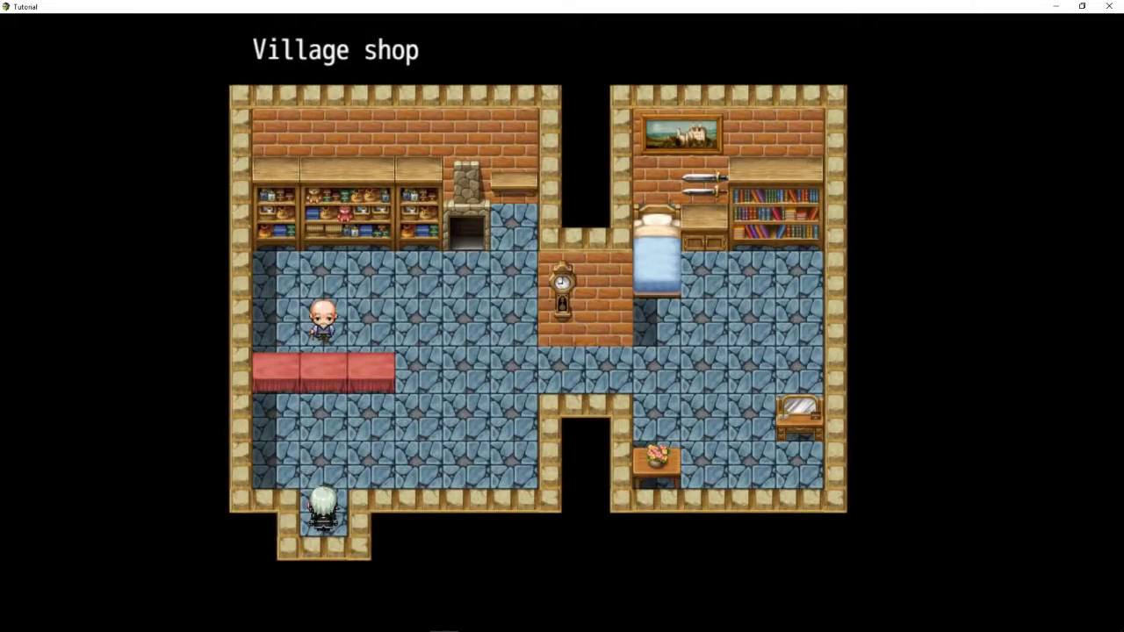
Walk around the shop counter to the owner's east side, talk to him and dismiss his remark
key("Up")
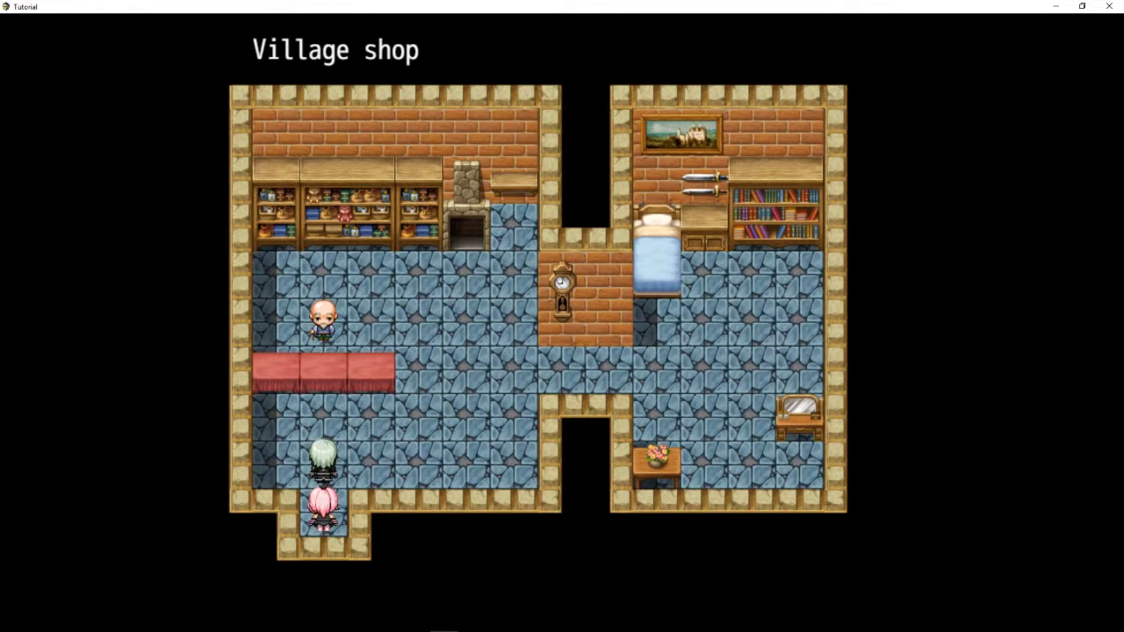
key("Up")
key("Right")
key("Up")
key("Up")
key("Left")
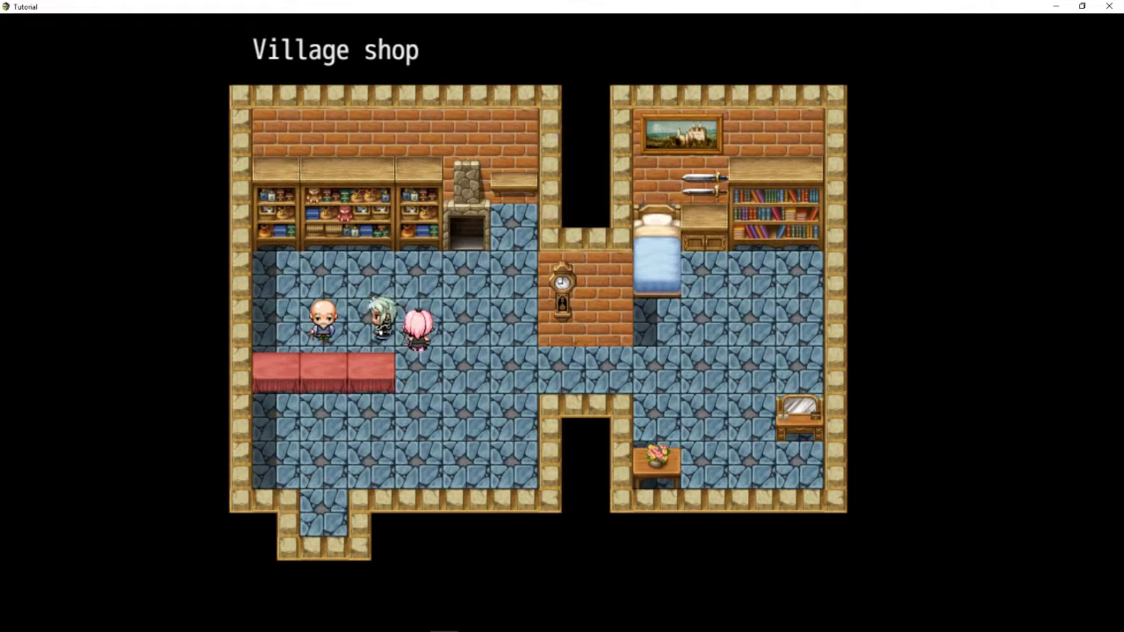
key("Return")
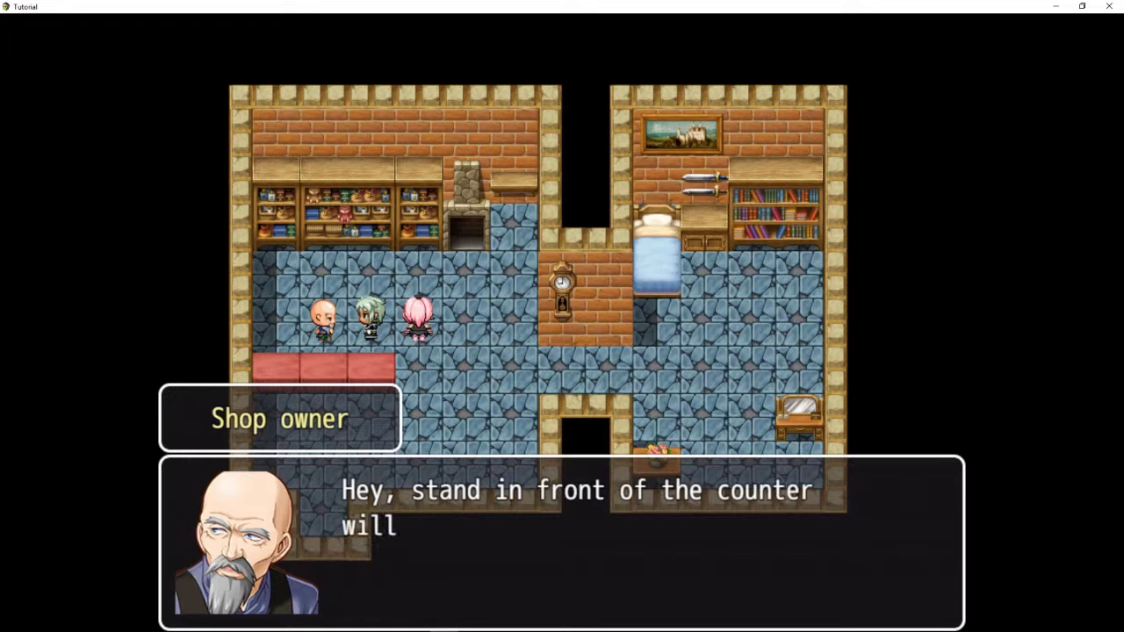
key("Return")
Walk behind the shop owner to his west side, talk to him from there and dismiss his remark
key("Up")
key("Left")
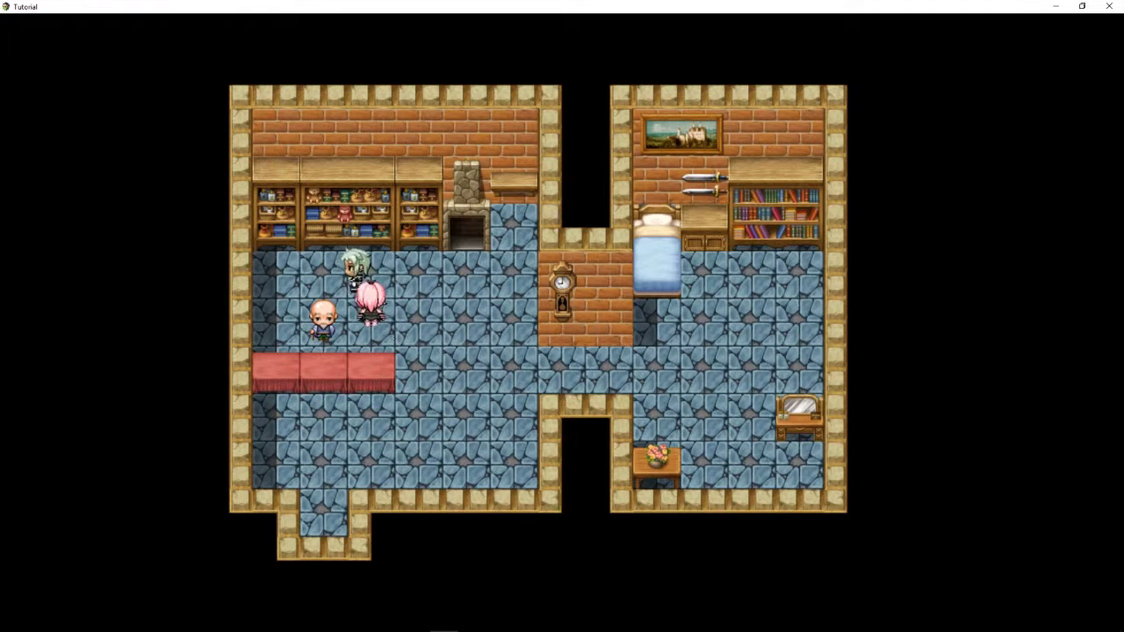
key("Return")
key("Return")
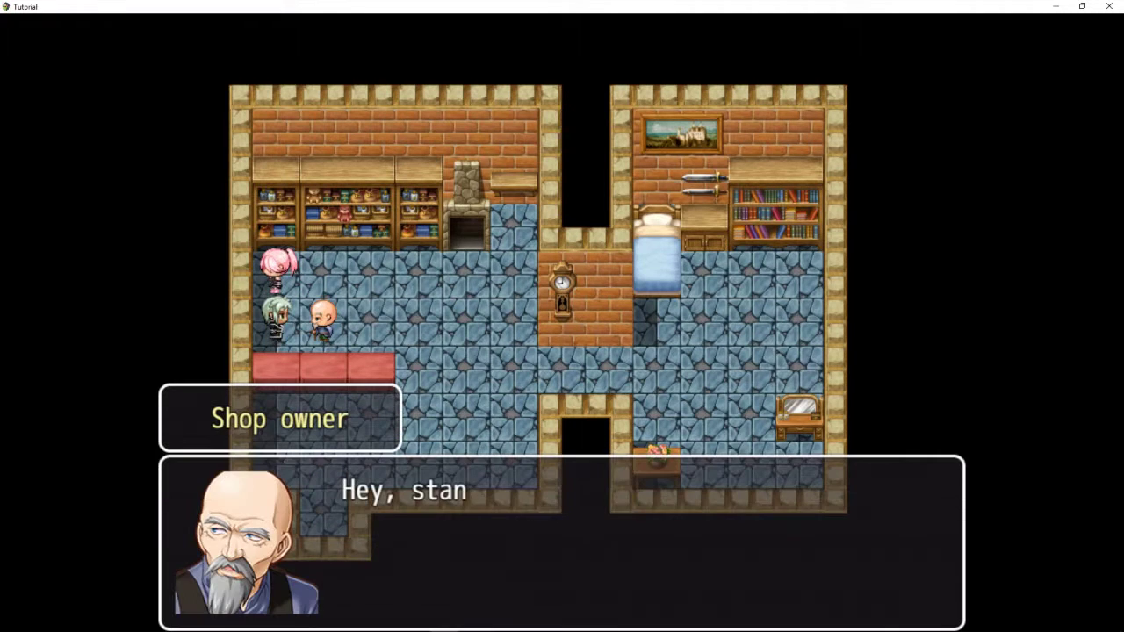
key("Return")
Return to the front of the counter facing the shop owner, talk to him and advance to the shop screen
key("Right")
key("Right")
key("Right")
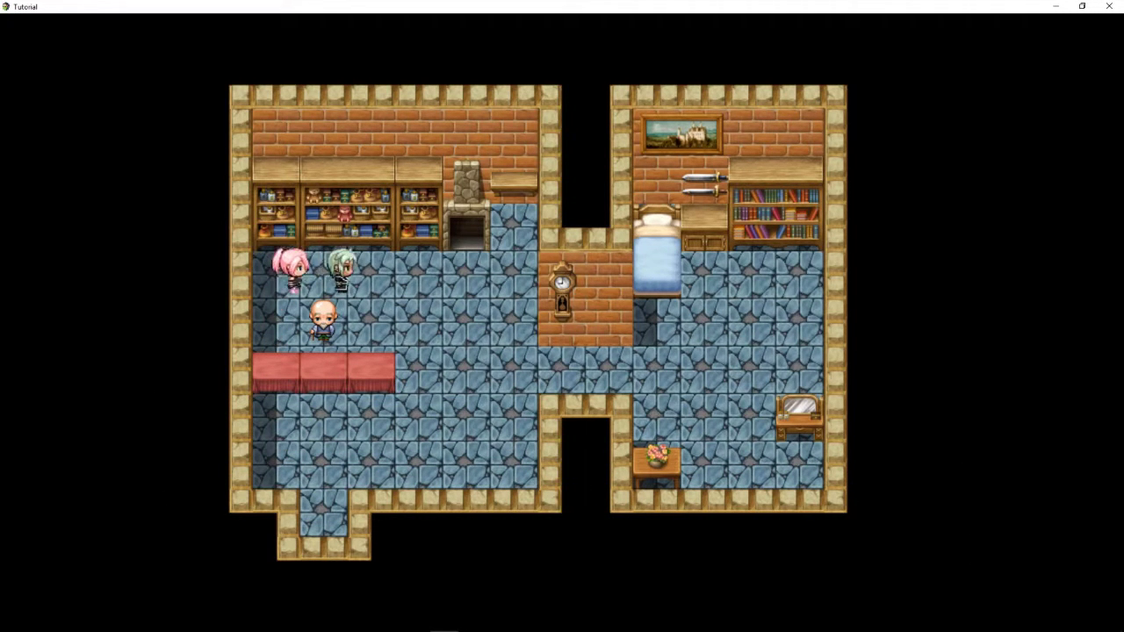
key("Down")
key("Down")
key("Down")
key("Left")
key("Left")
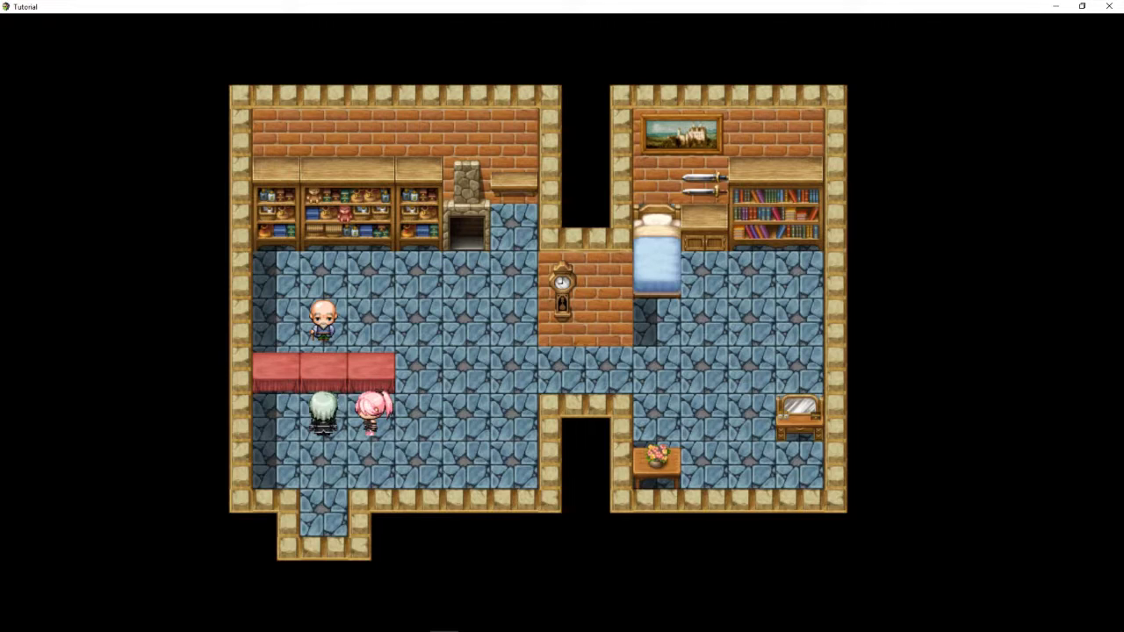
key("Return")
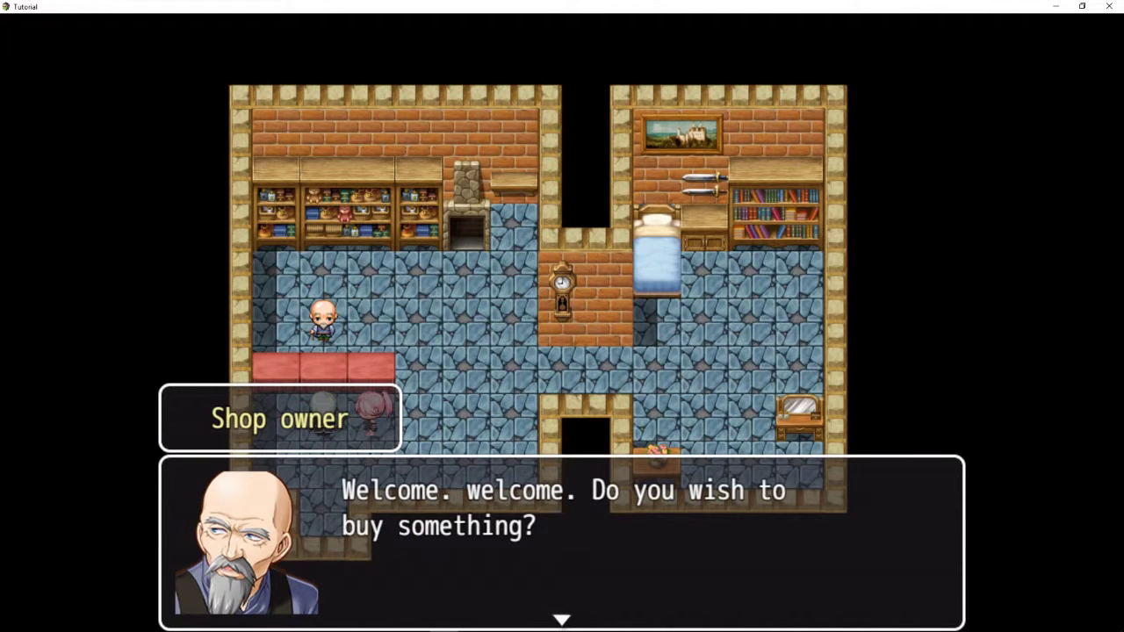
key("Return")
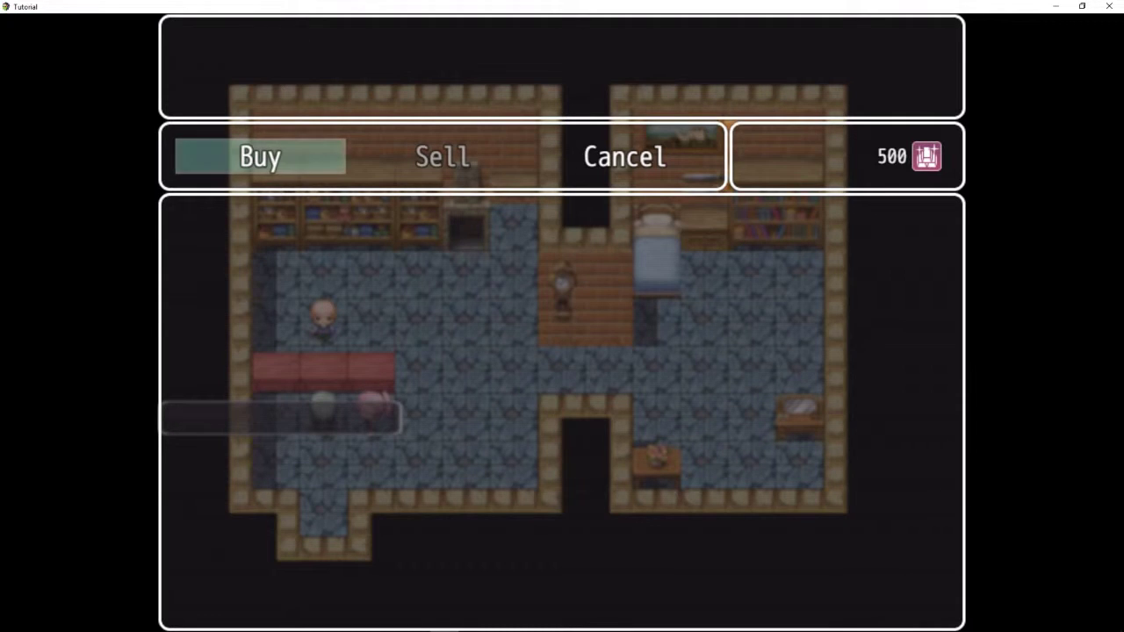
Buy one Bread and one Cheese from the shop
key("Return")
key("Down")
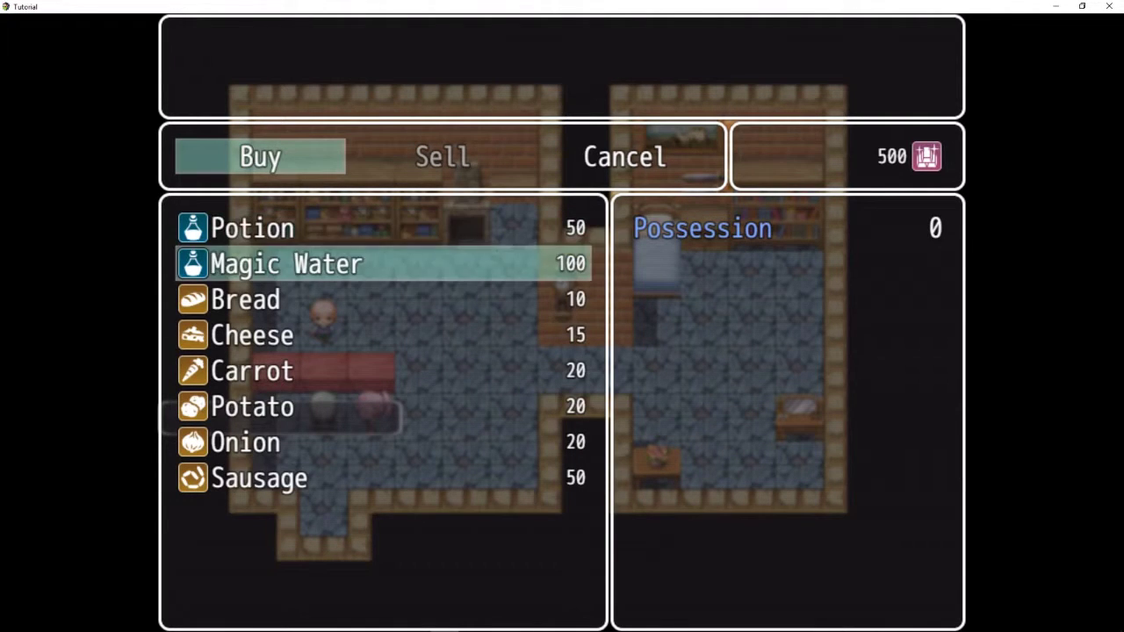
key("Down")
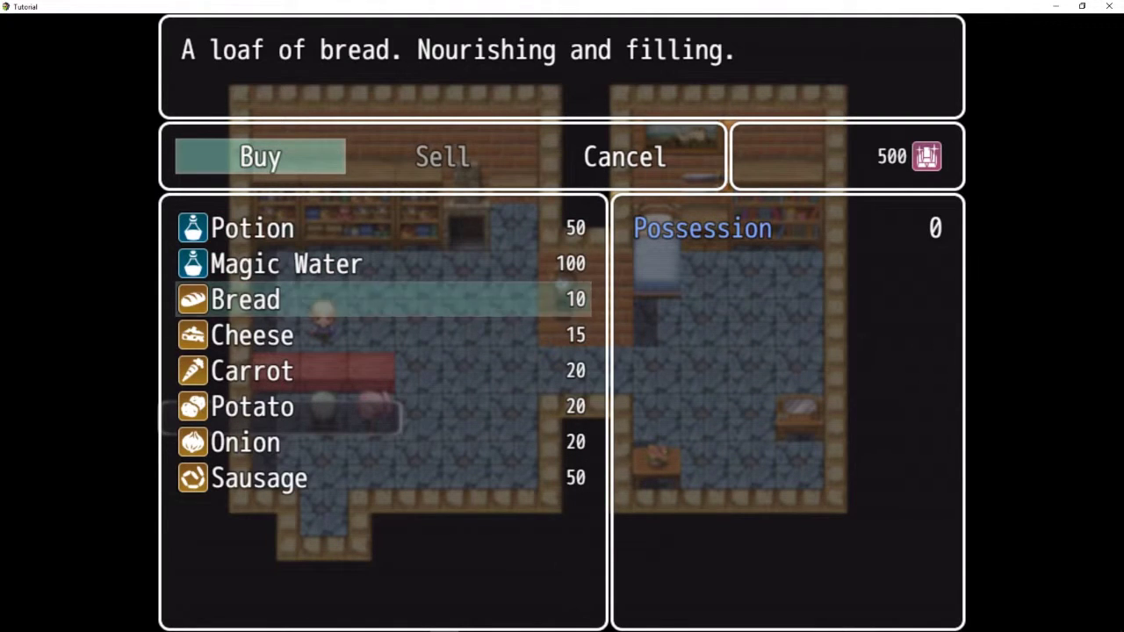
key("Return")
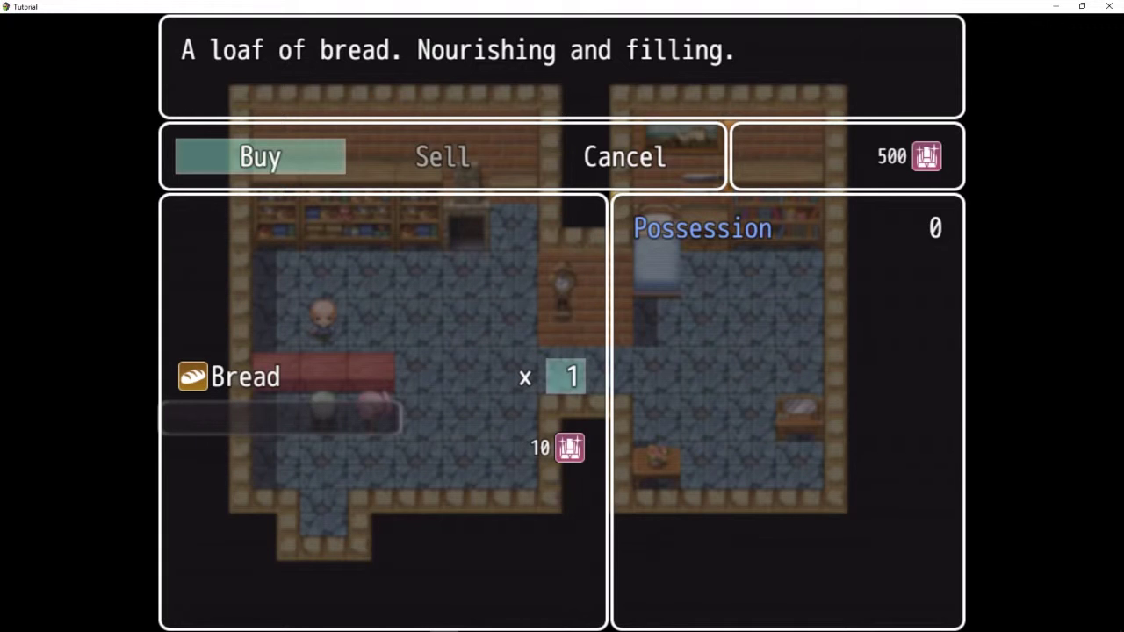
key("Return")
key("Down")
key("Return")
key("Return")
Buy five Carrots and five Potatoes from the shop
key("Down")
key("Return")
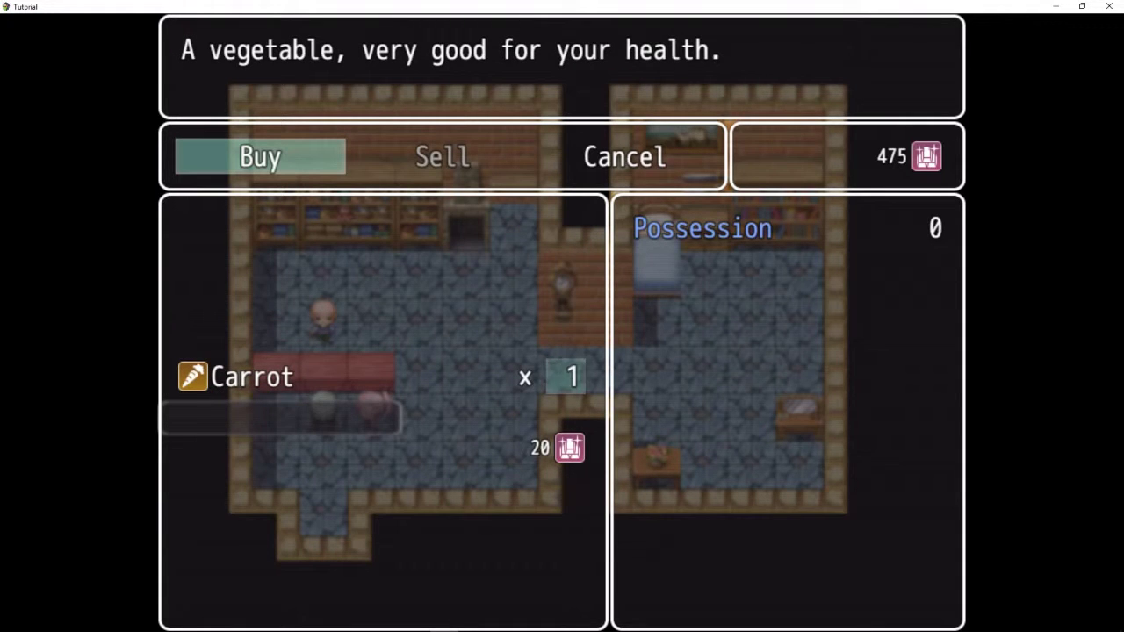
key("Return")
key("Down")
key("Return")
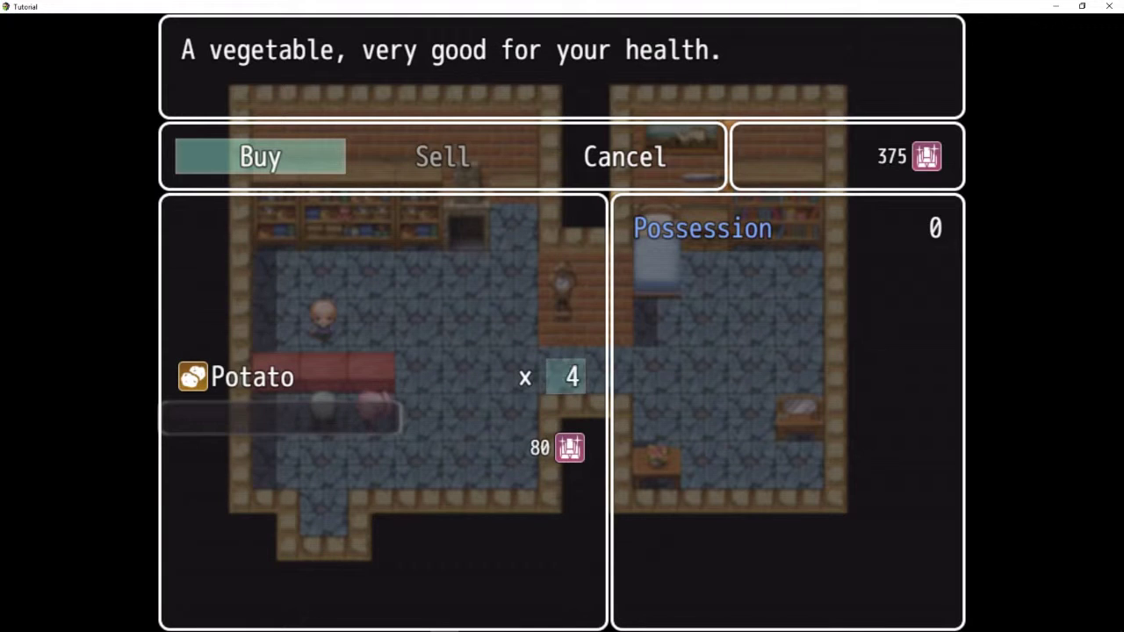
key("Right")
key("Return")
Buy two Onions and two Sausages from the shop
key("Down")
key("Return")
key("Right")
key("Return")
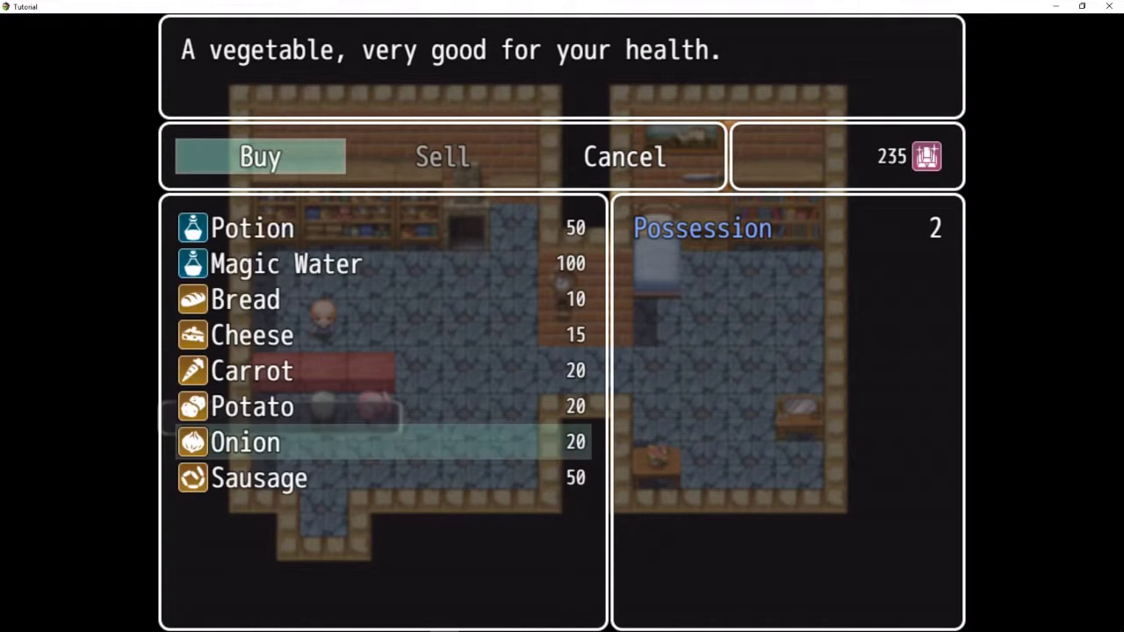
key("Down")
key("Return")
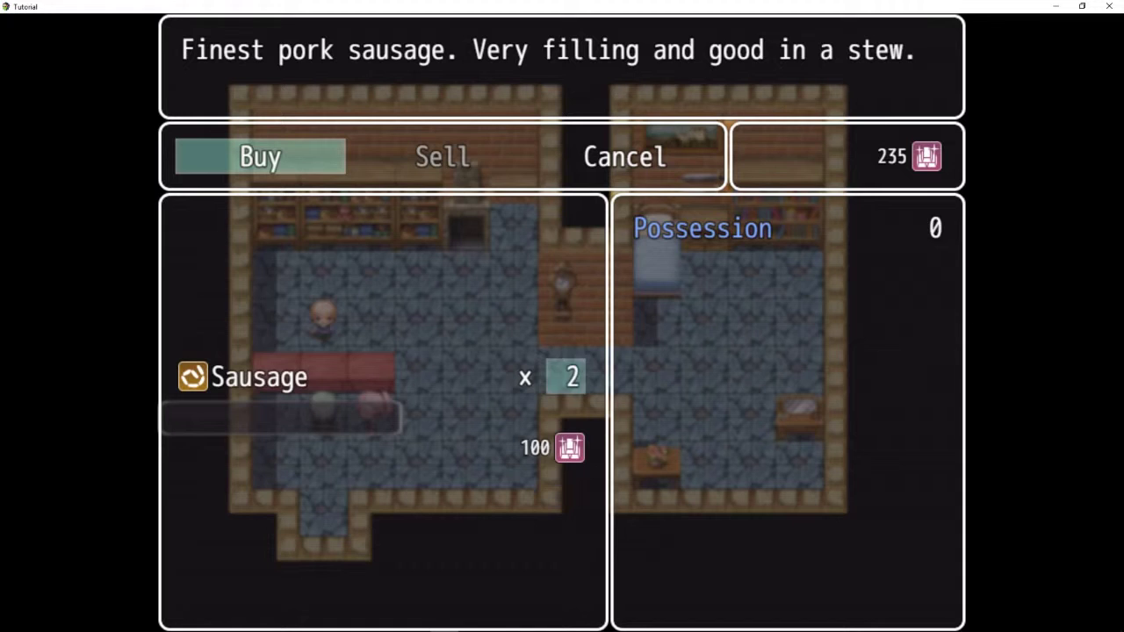
key("Return")
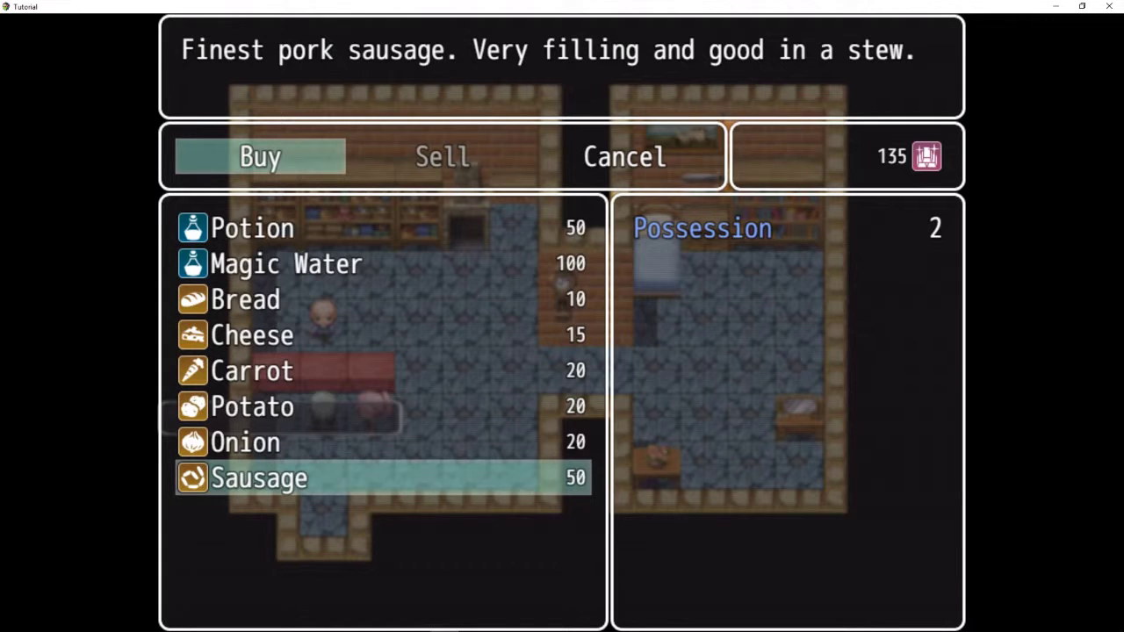
Leave the shop screen and dismiss the shop owner's closing message
key("Escape")
key("Escape")
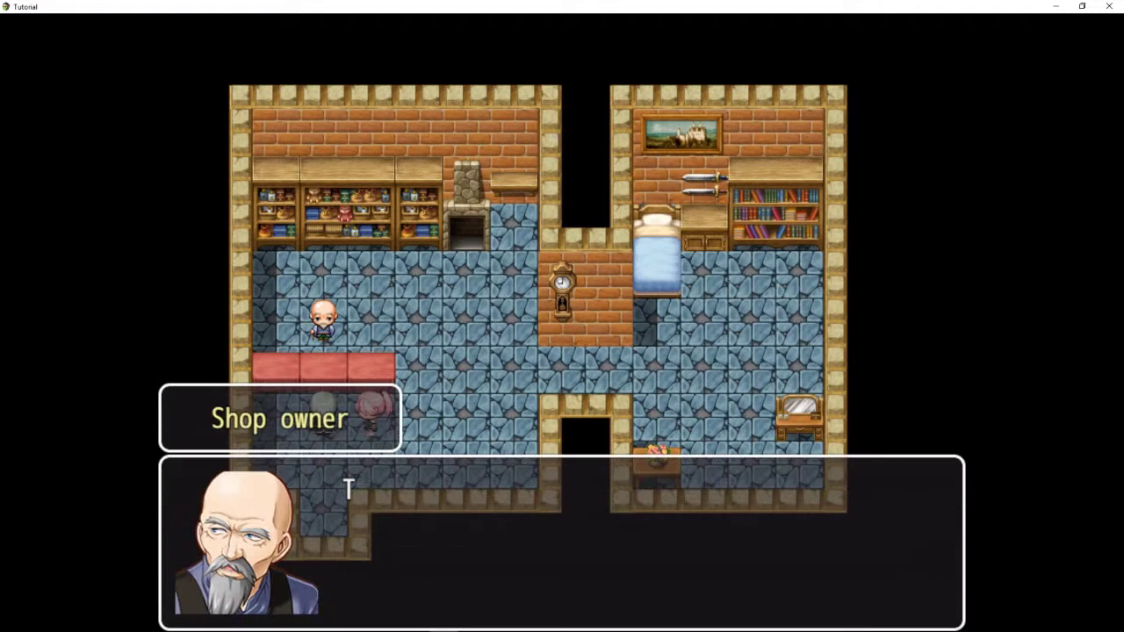
key("Return")
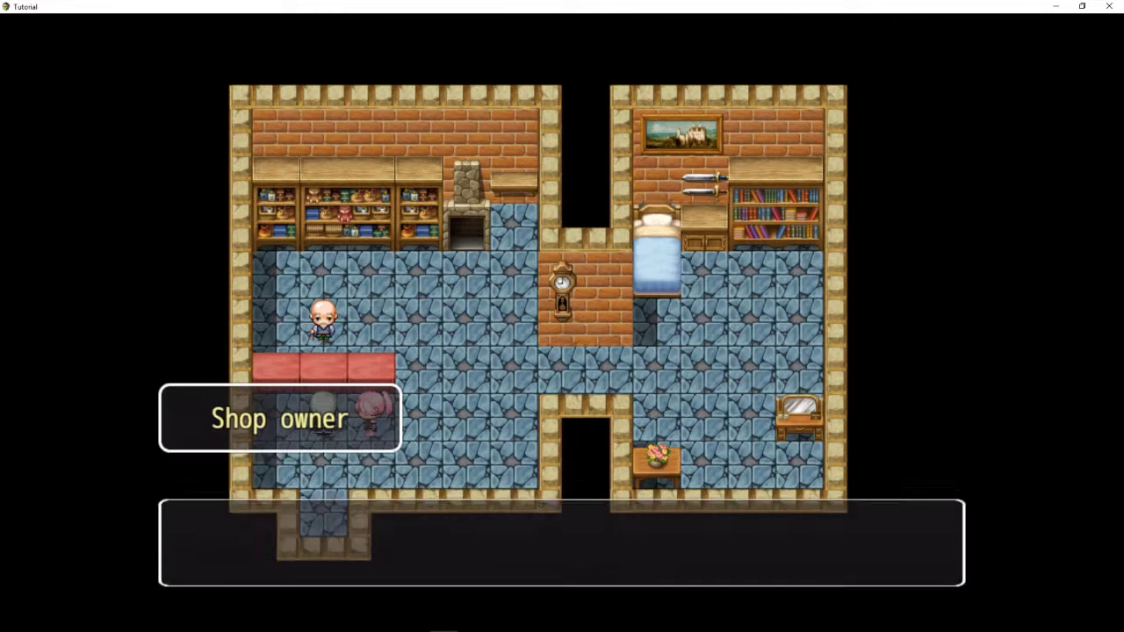
Go back behind the counter after the purchase, talk to the shop owner from his east side and dismiss the dialogue
key("Right")
key("Up")
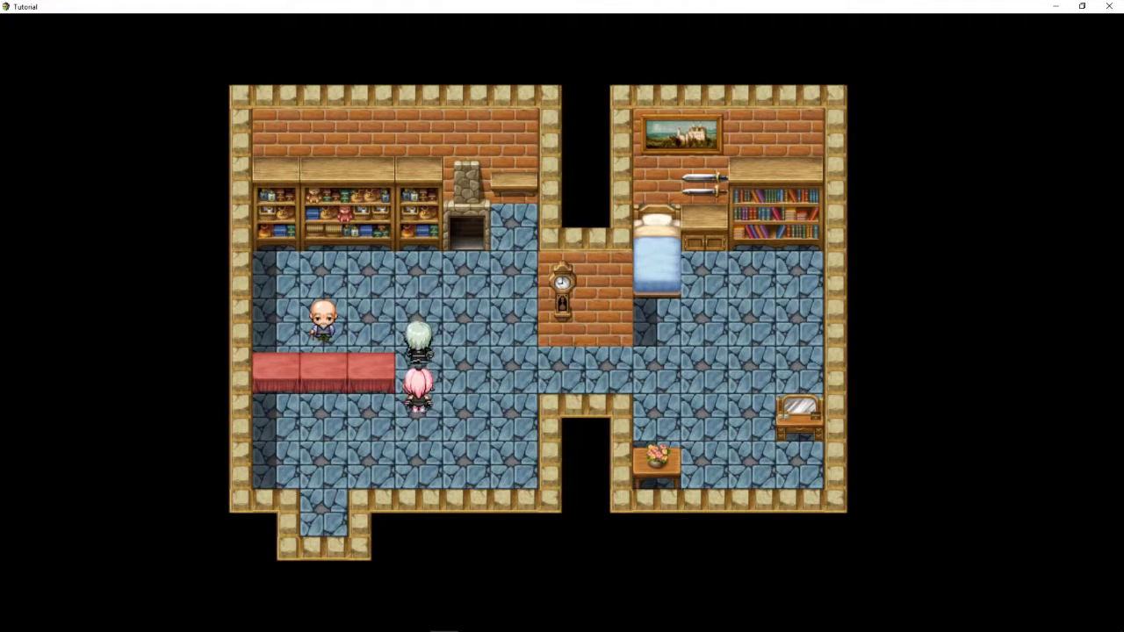
key("Left")
key("Return")
key("Return")
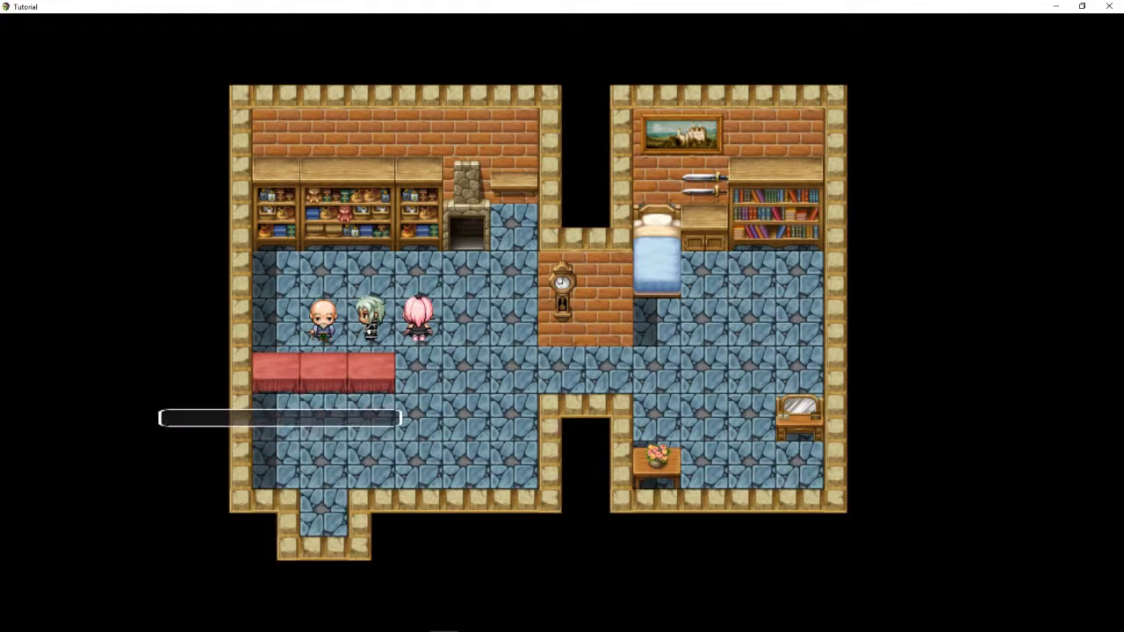
Walk back around the shop counter and leave the building to Smallville's street
key("Right")
key("Down")
key("Left")
key("Down")
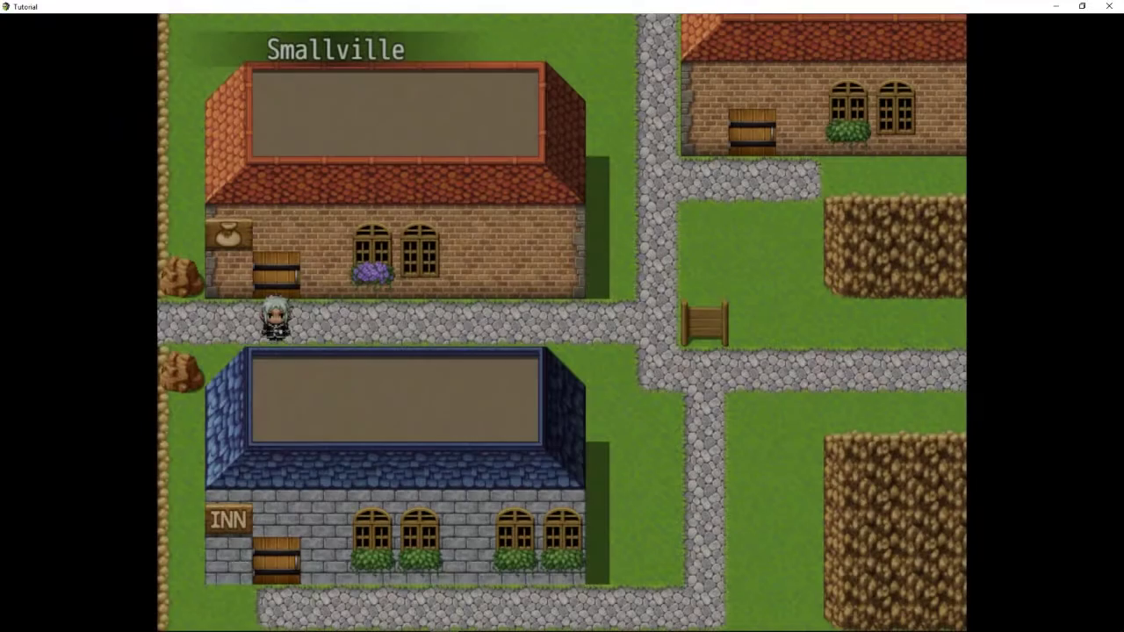
Walk to the wooden sign at the village crossroads, read it and dismiss its message
key("Right")
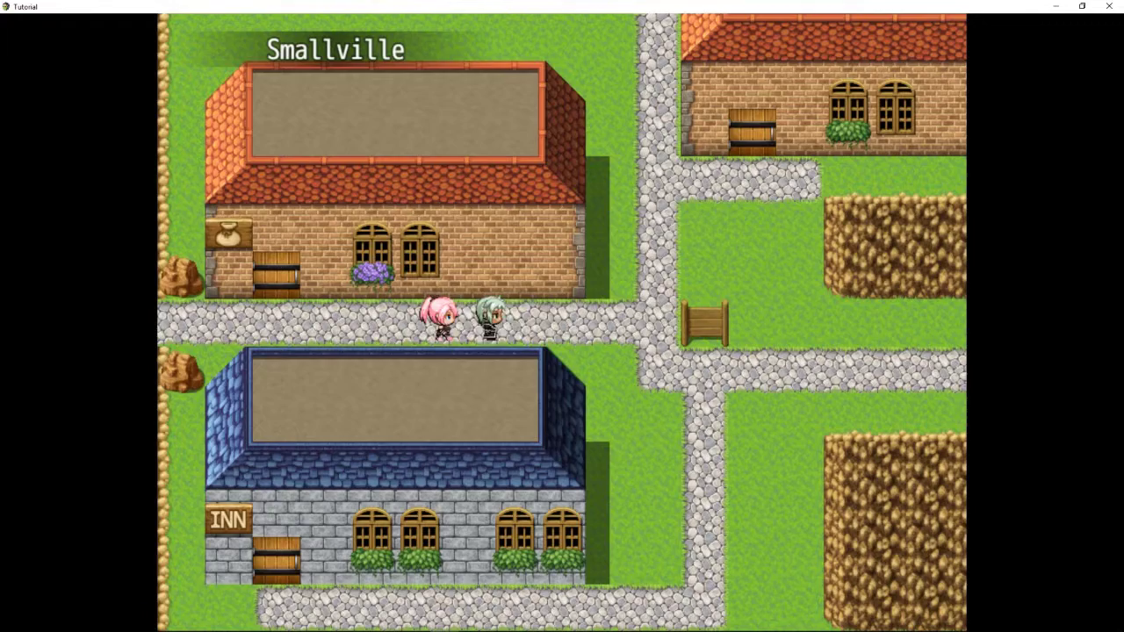
key("Down")
key("Right")
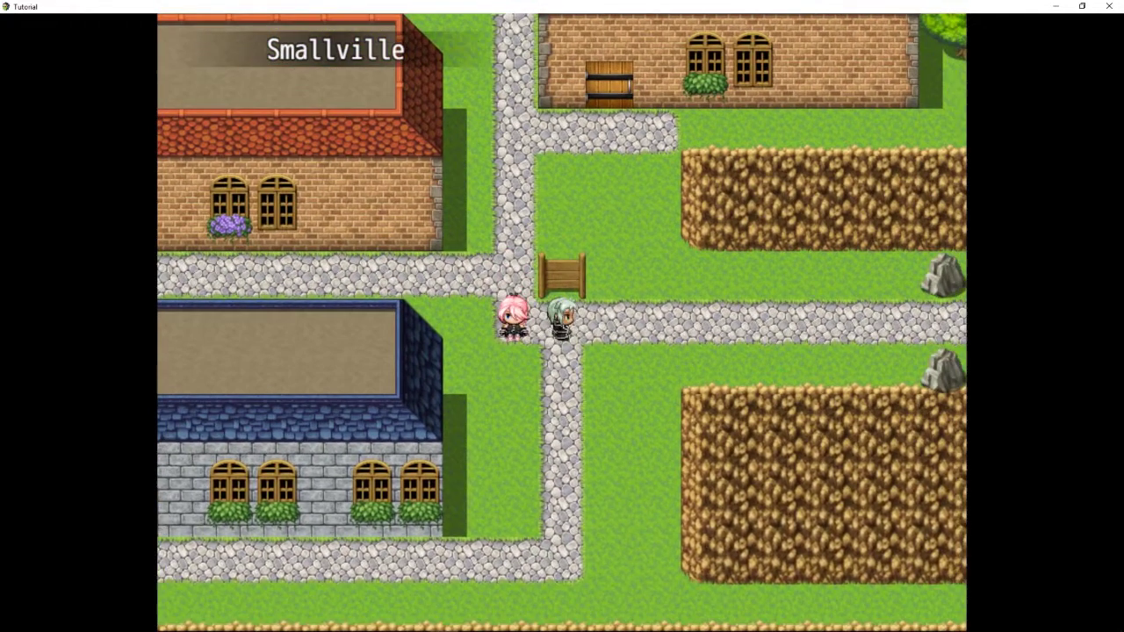
key("Up")
key("Return")
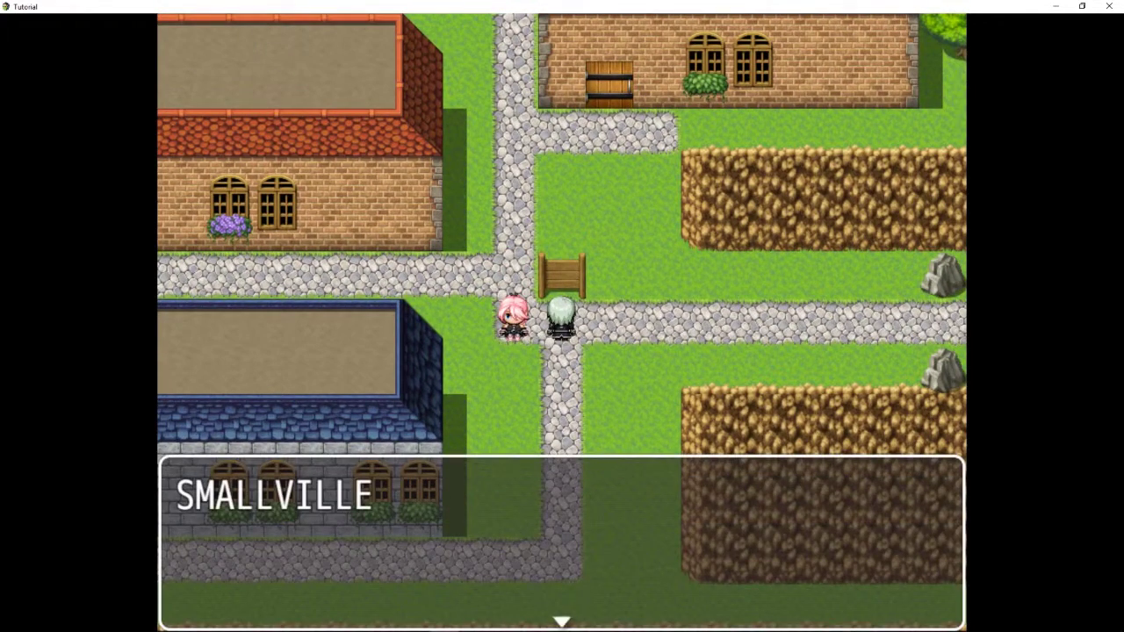
key("Return")
Follow the path south from the sign to the inn and enter through its door
key("Down")
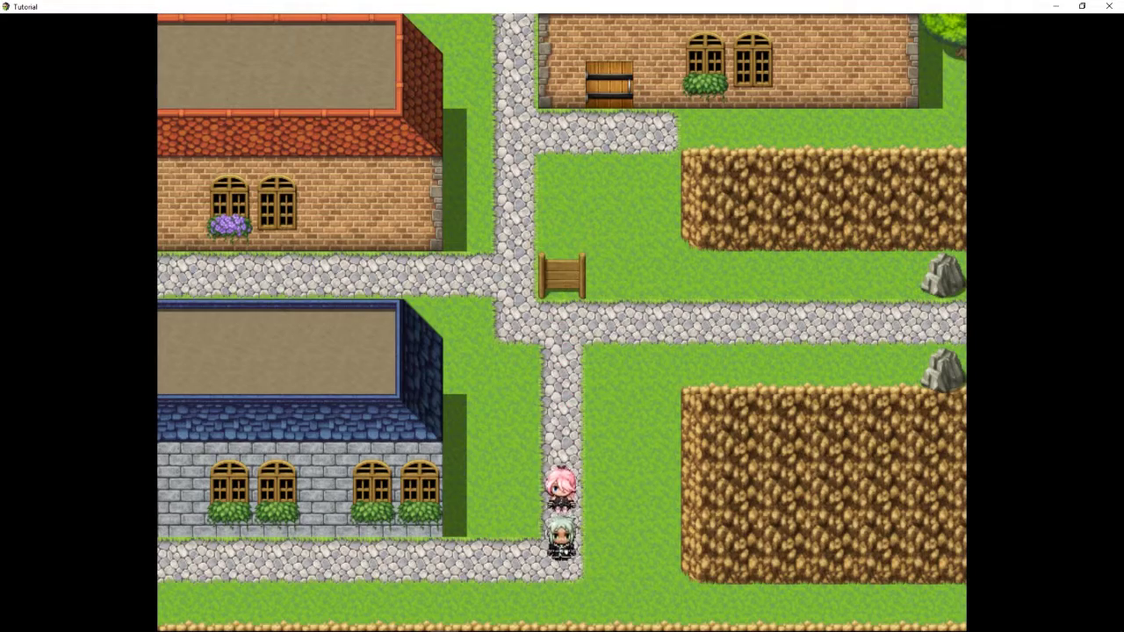
key("Left")
key("Left")
key("Up")
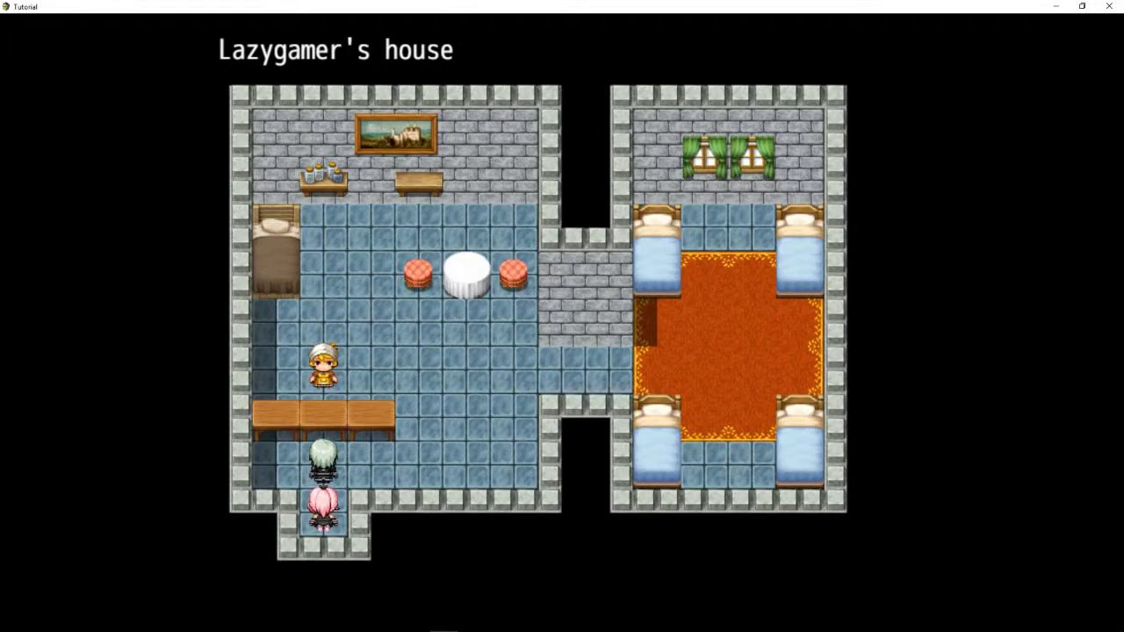
Talk to the Innkeeper across the counter, answer Yes to staying and dismiss her closing message
key("Return")
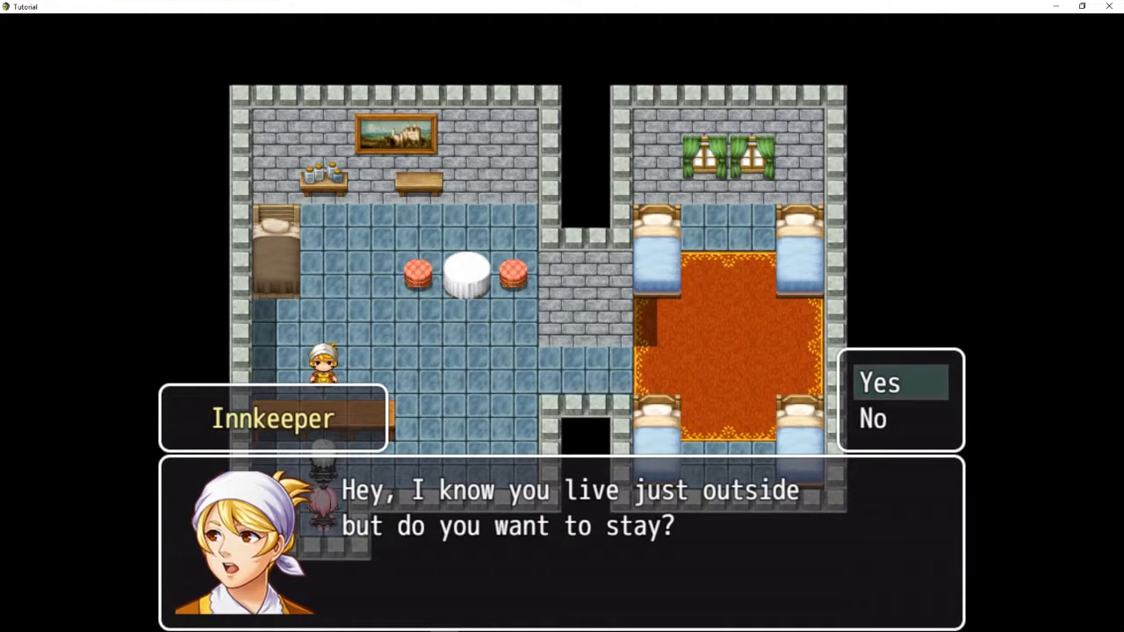
key("Return")
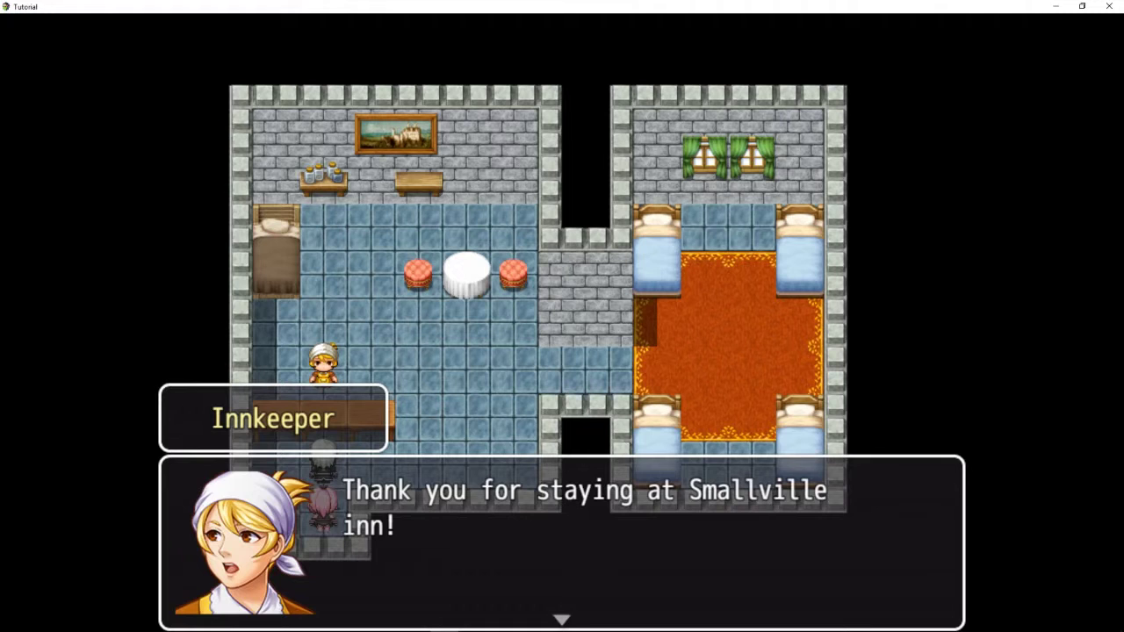
key("Return")
Go behind the inn counter, talk to the Innkeeper from her east side and dismiss her and Lana's lines
key("Up")
key("Right")
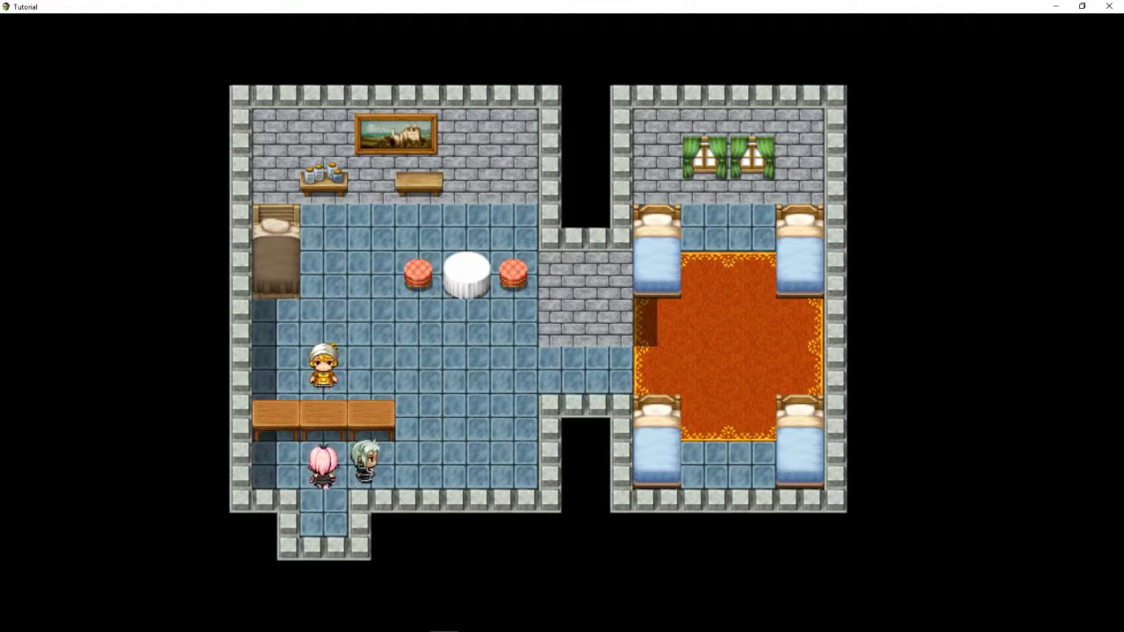
key("Up")
key("Up")
key("Left")
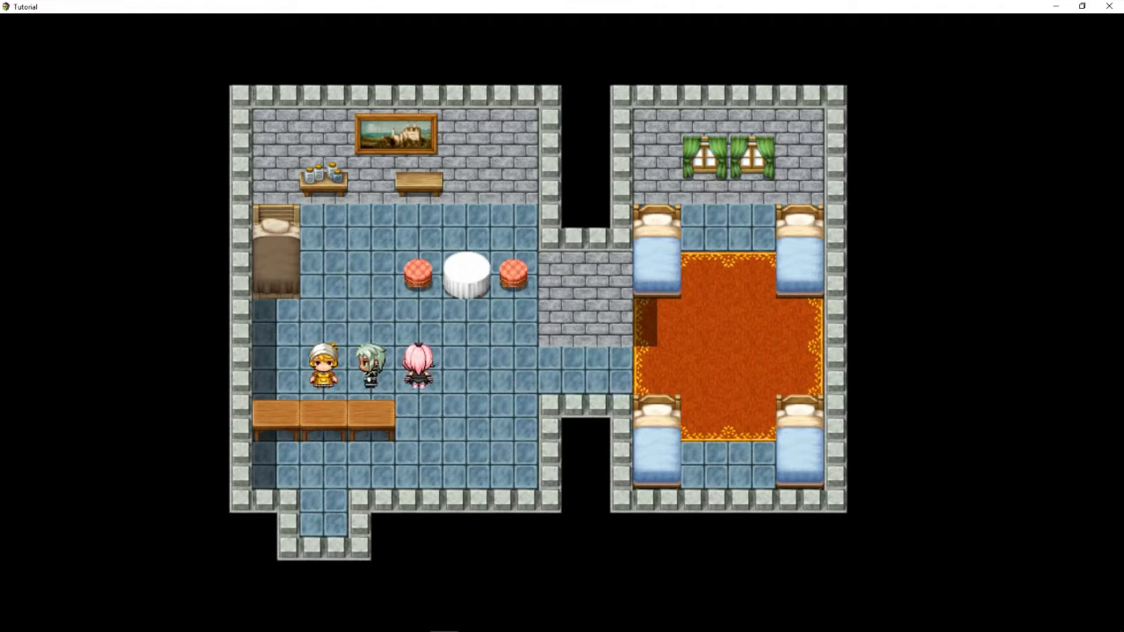
key("Return")
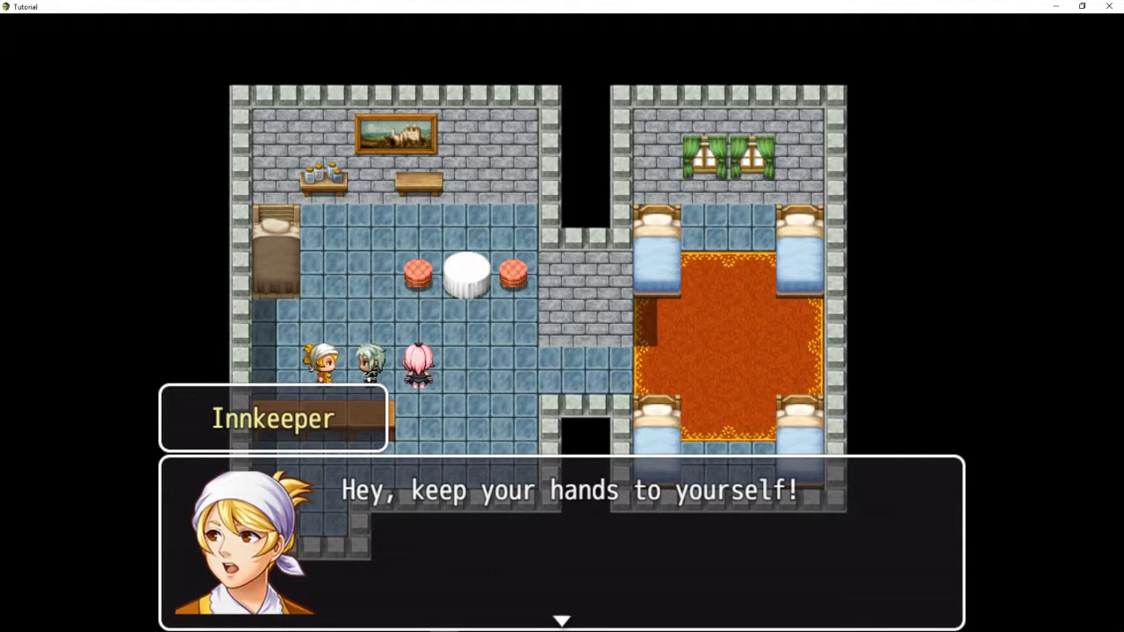
key("Return")
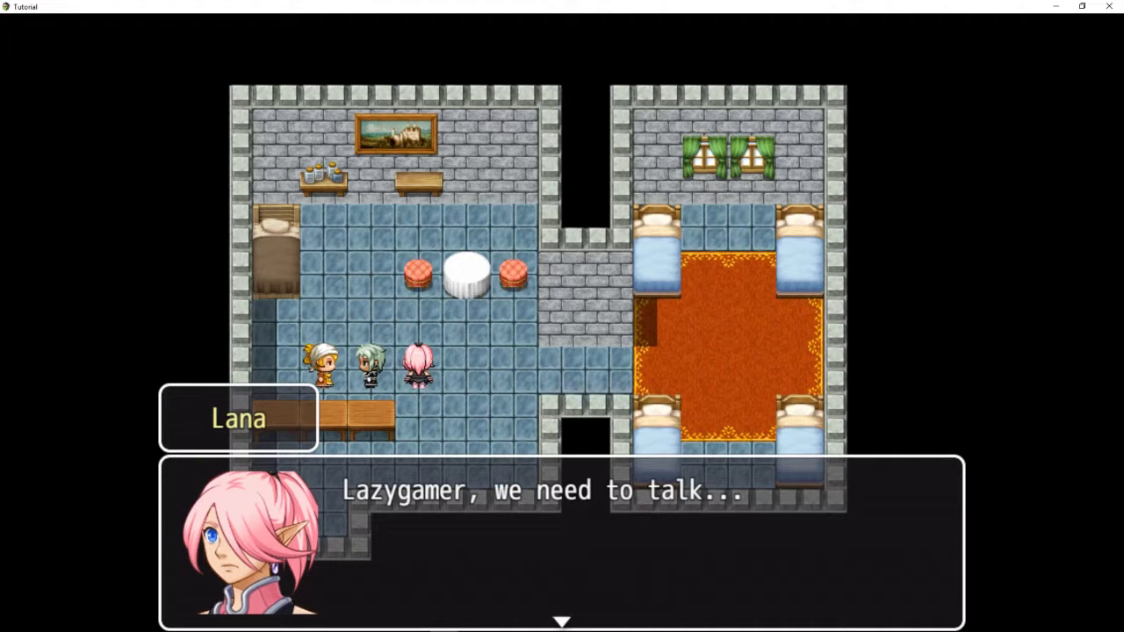
key("Return")
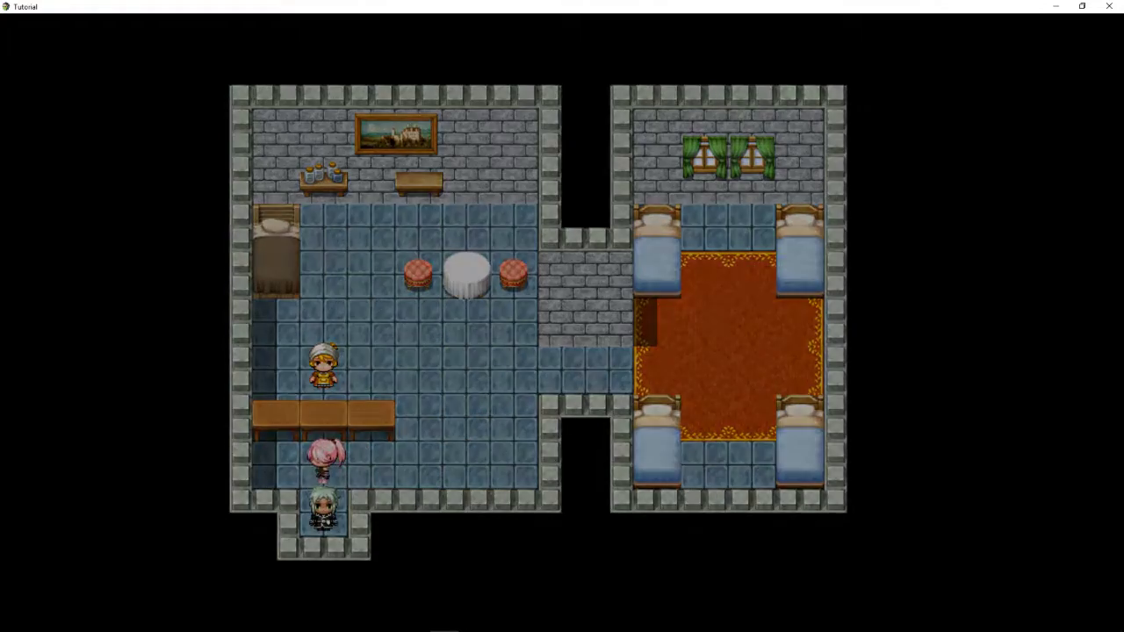
Leave the inn and walk north through Smallville into the abandoned house with the cracked wall
key("Right")
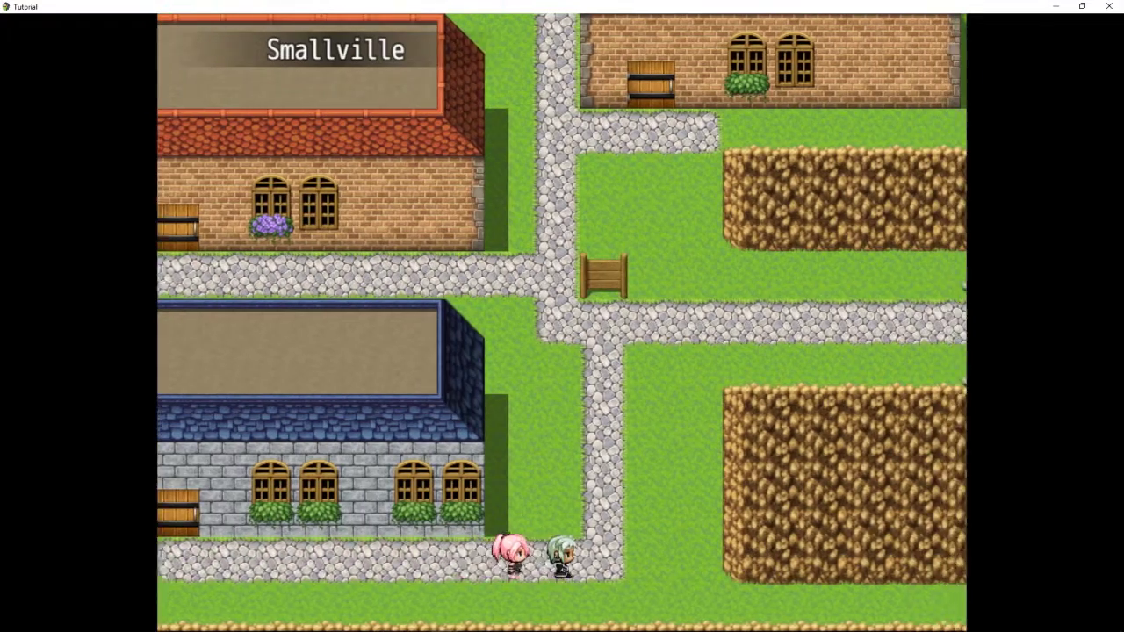
key("Up")
key("Left")
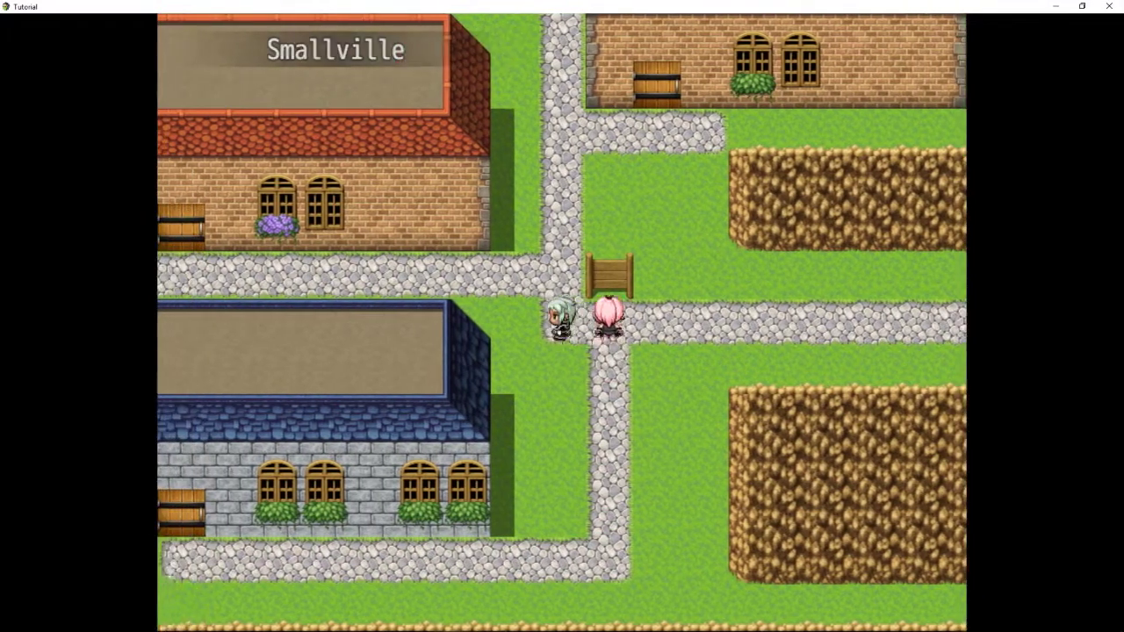
key("Up")
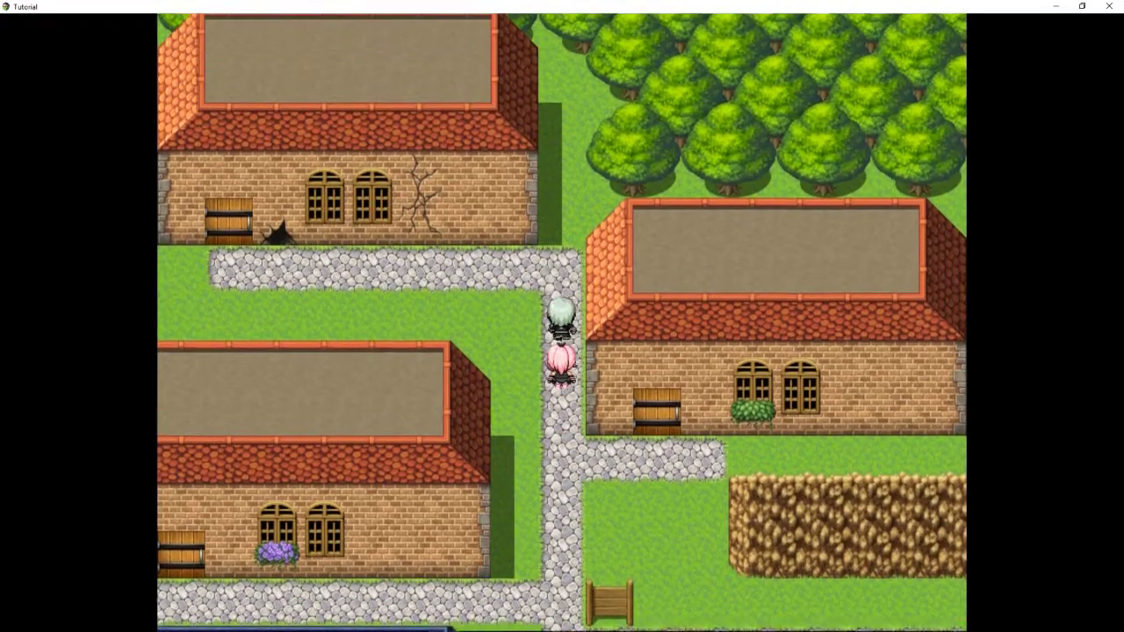
key("Left")
key("Left")
key("Up")
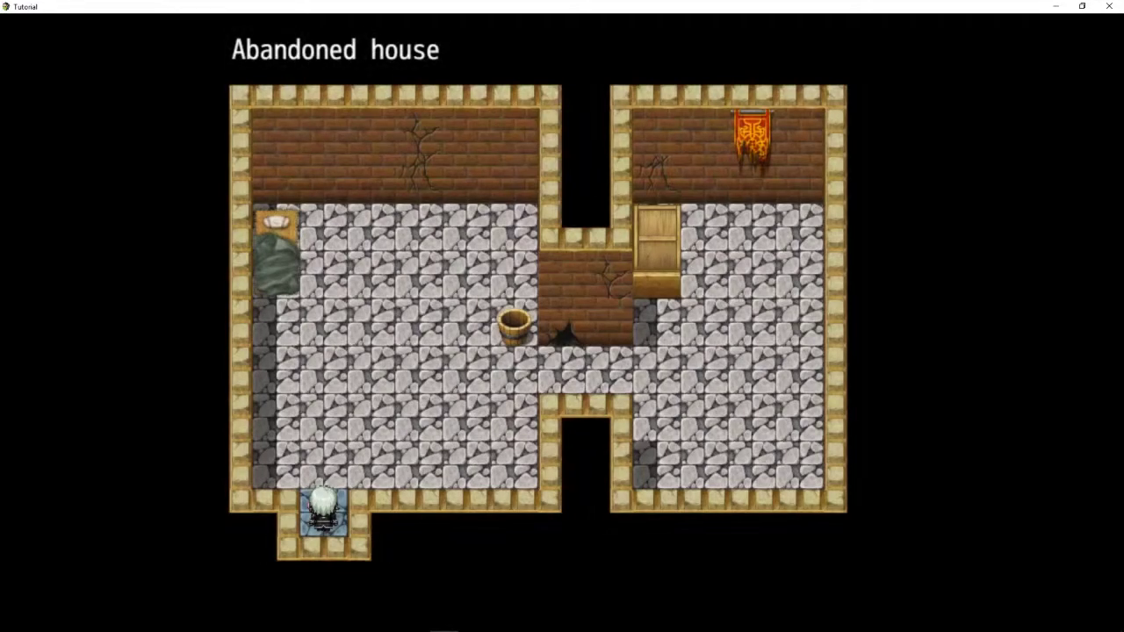
Look around the abandoned house near the bed and the bucket, and walk back out through its entrance
key("Up")
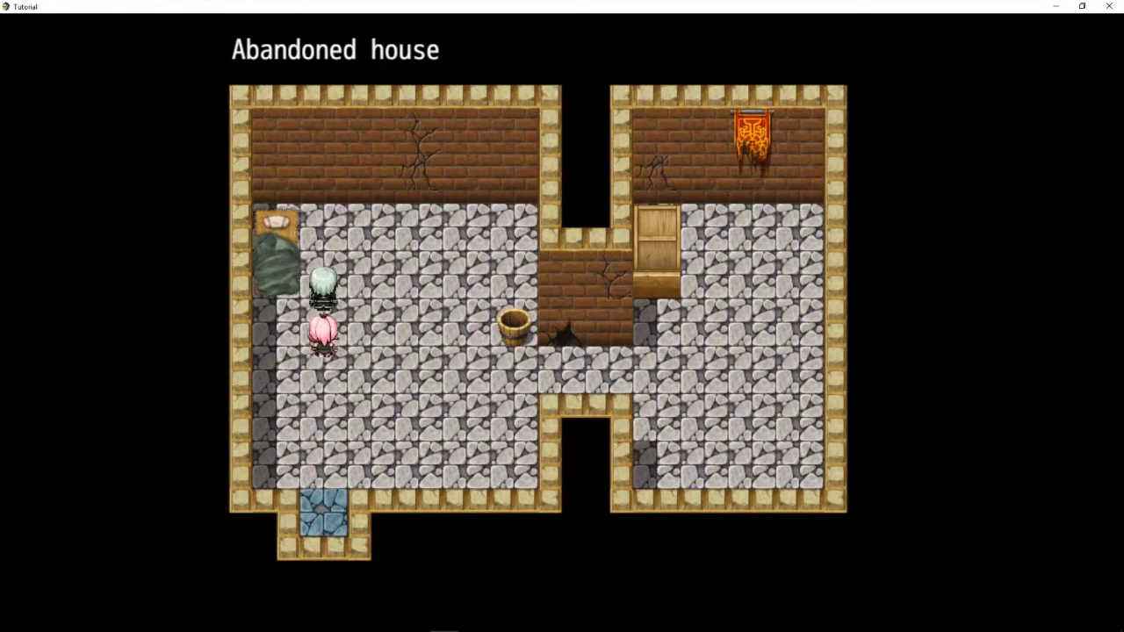
key("Right")
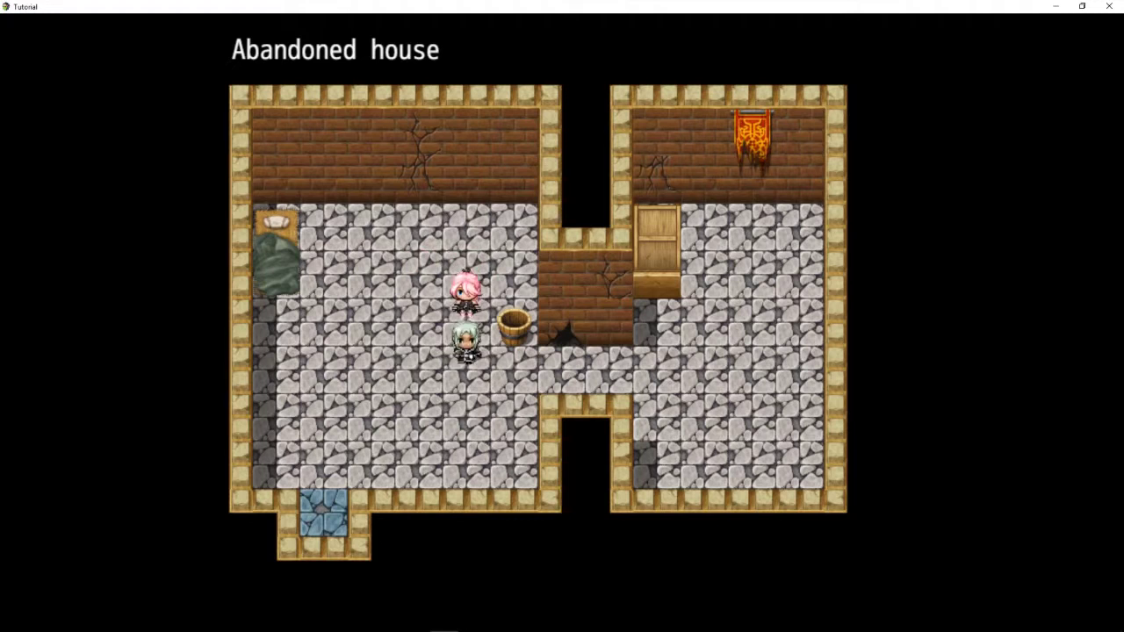
key("Down")
key("Left")
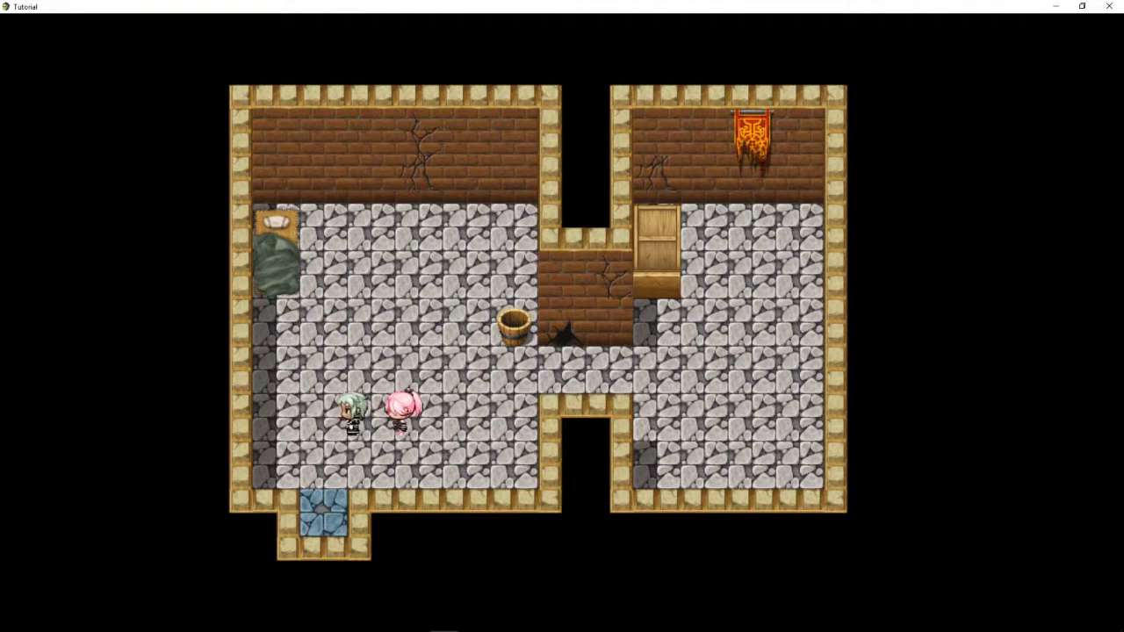
key("Left")
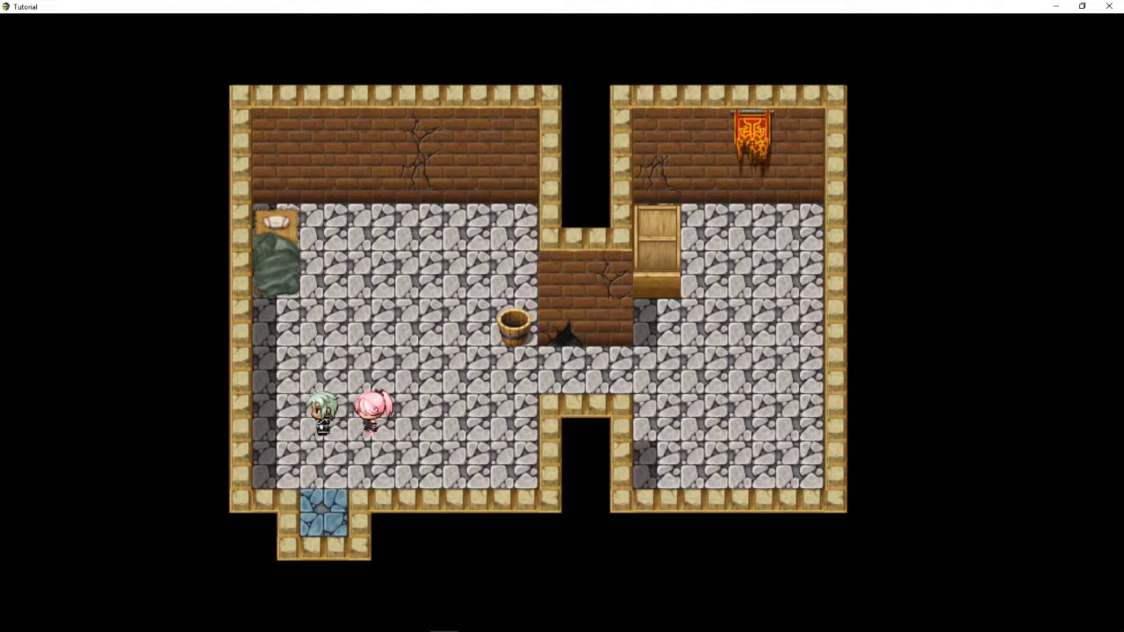
key("Down")
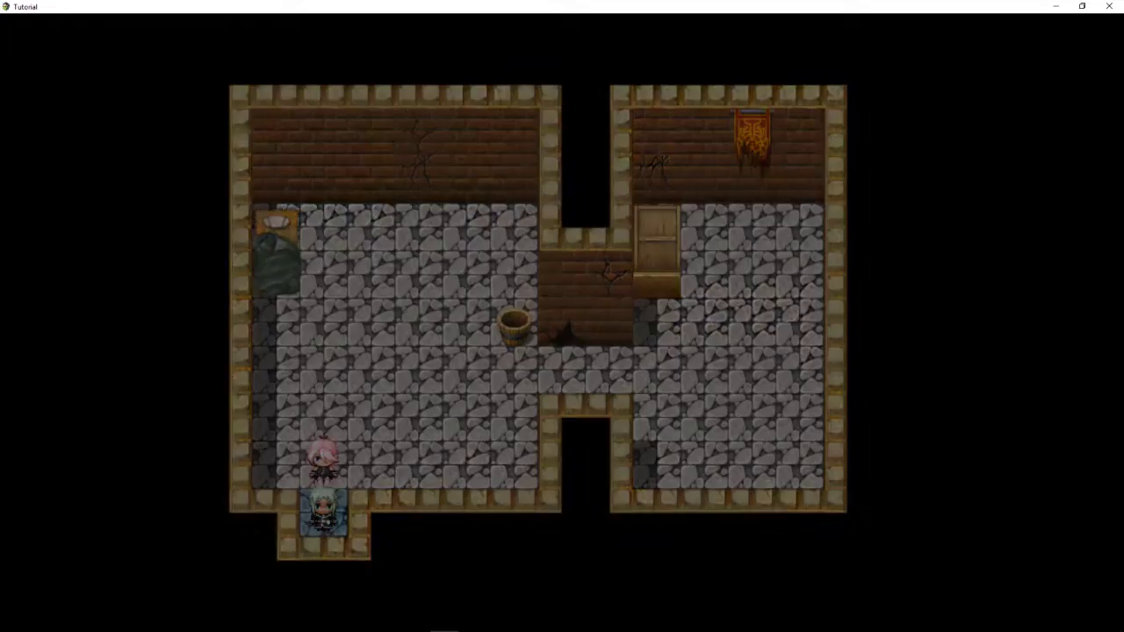
Walk from the abandoned house to the crossroads and follow the east path out of Smallville to the Clearing
key("Right")
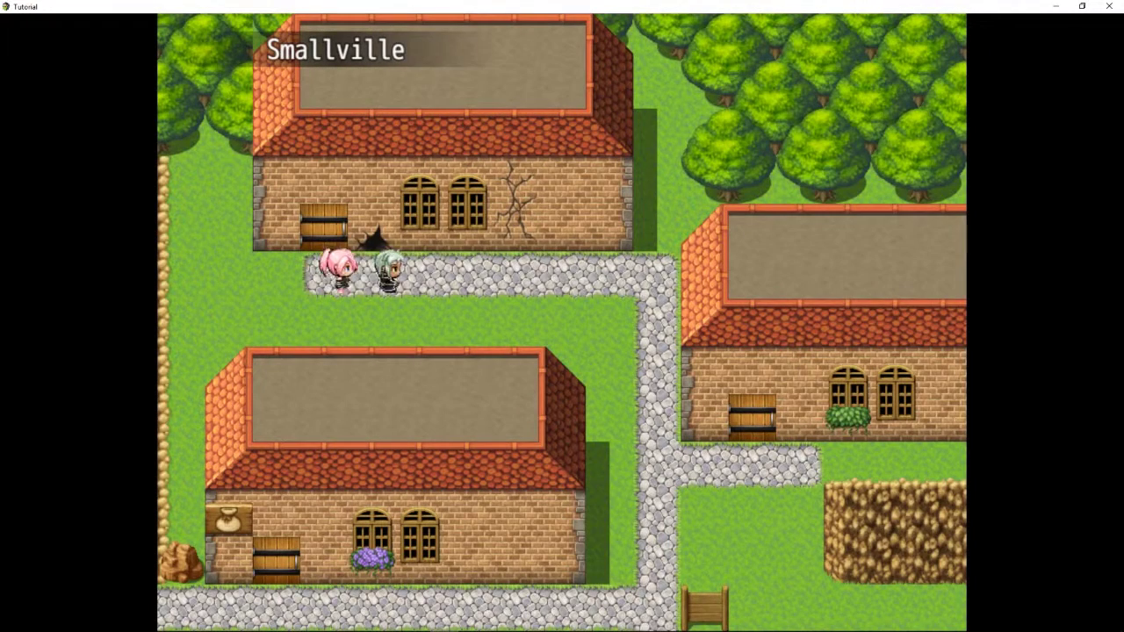
key("Down")
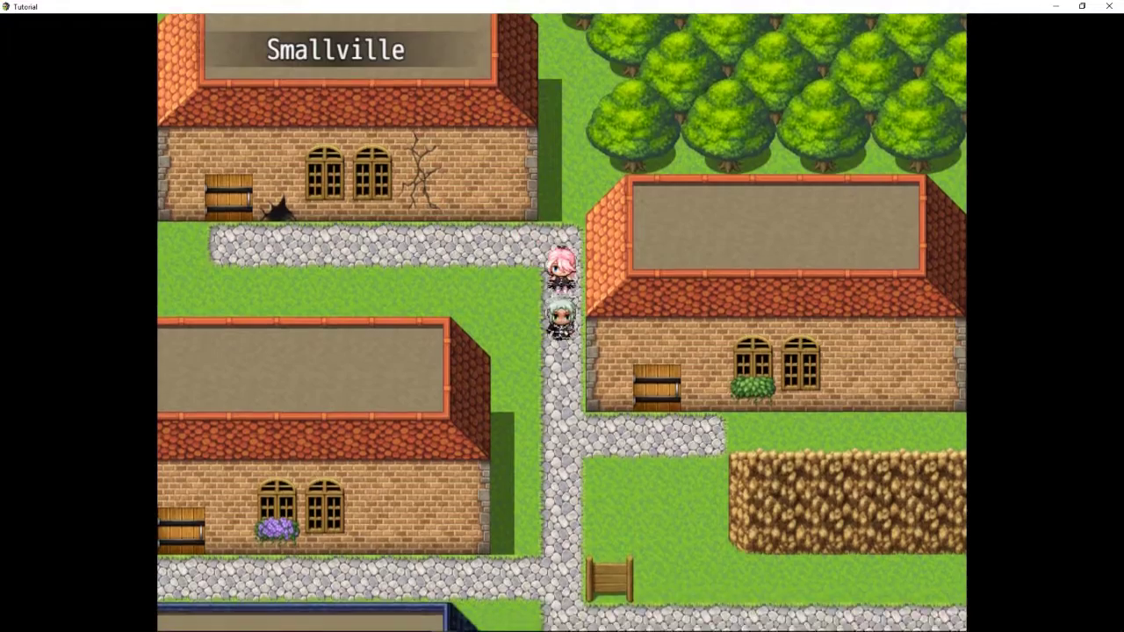
key("Down")
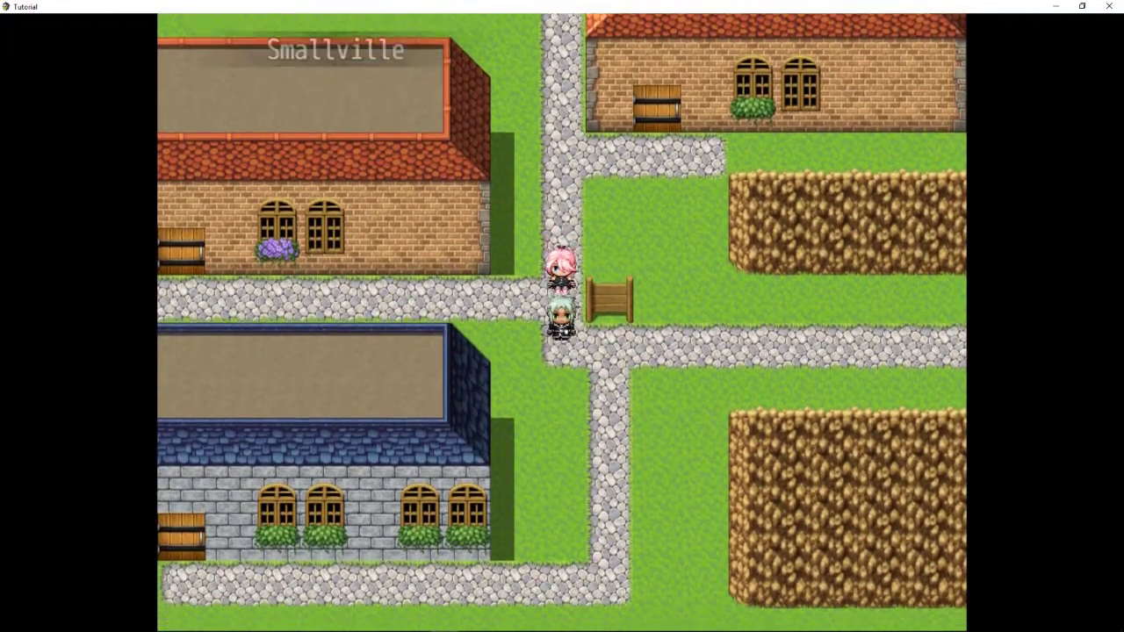
key("Right")
key("Right")
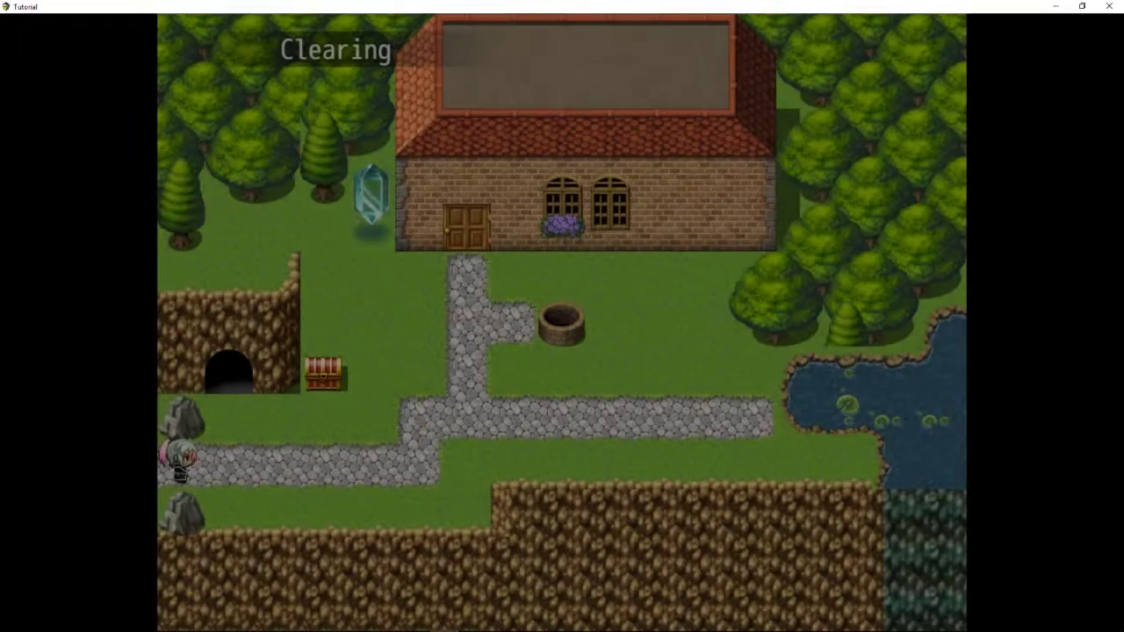
Walk up to the Save gem beside the house and save the game to File 1
key("Right")
key("Right")
key("Up")
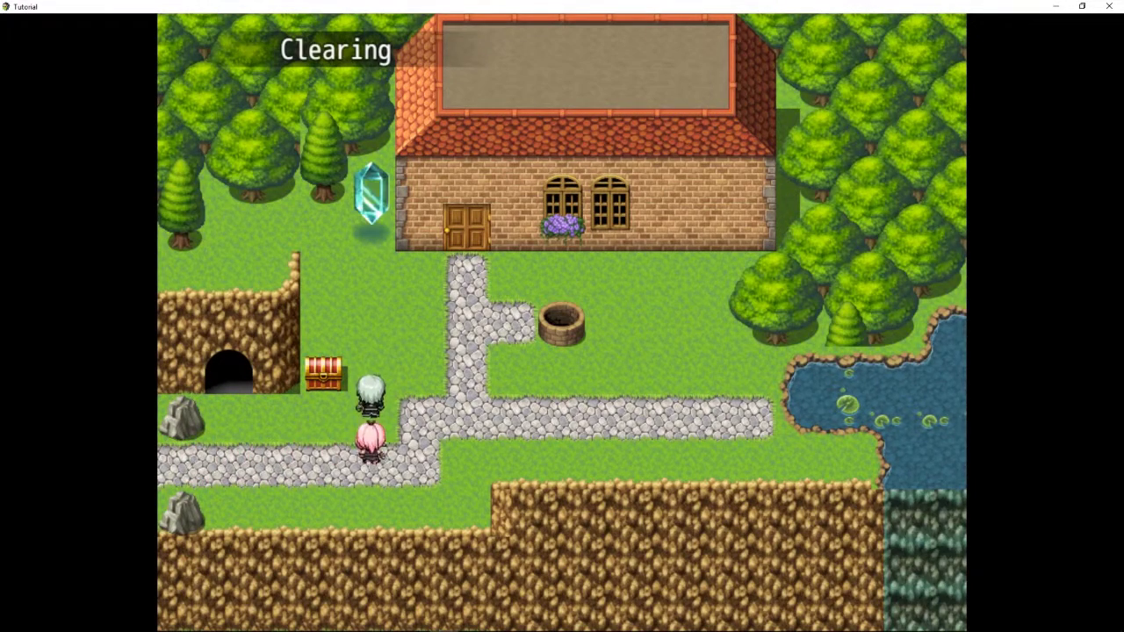
key("Return")
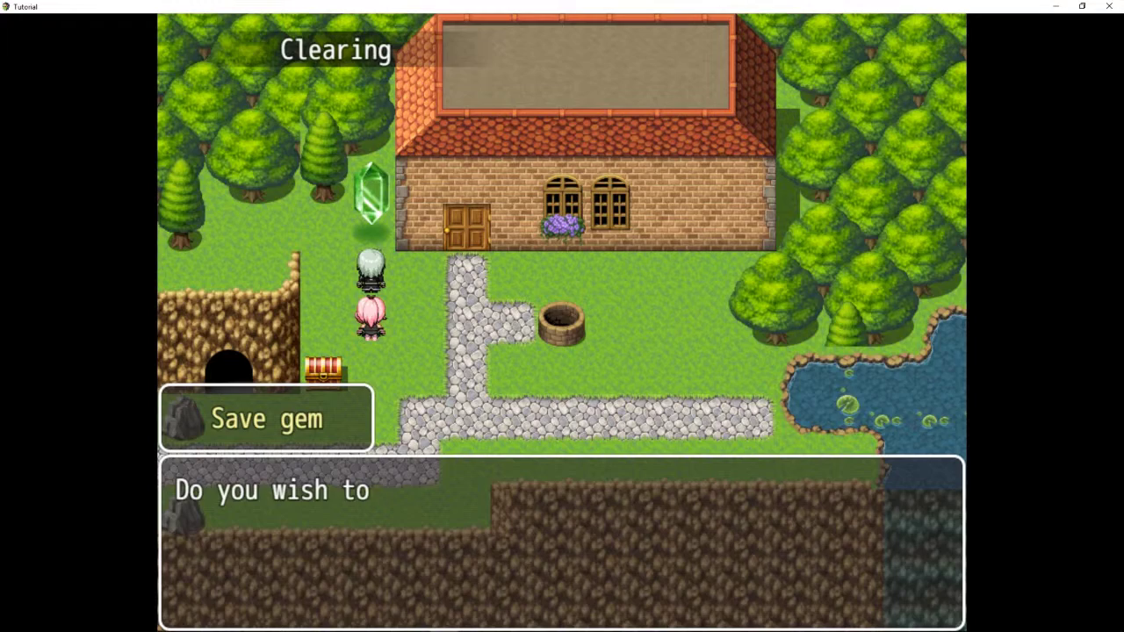
key("Return")
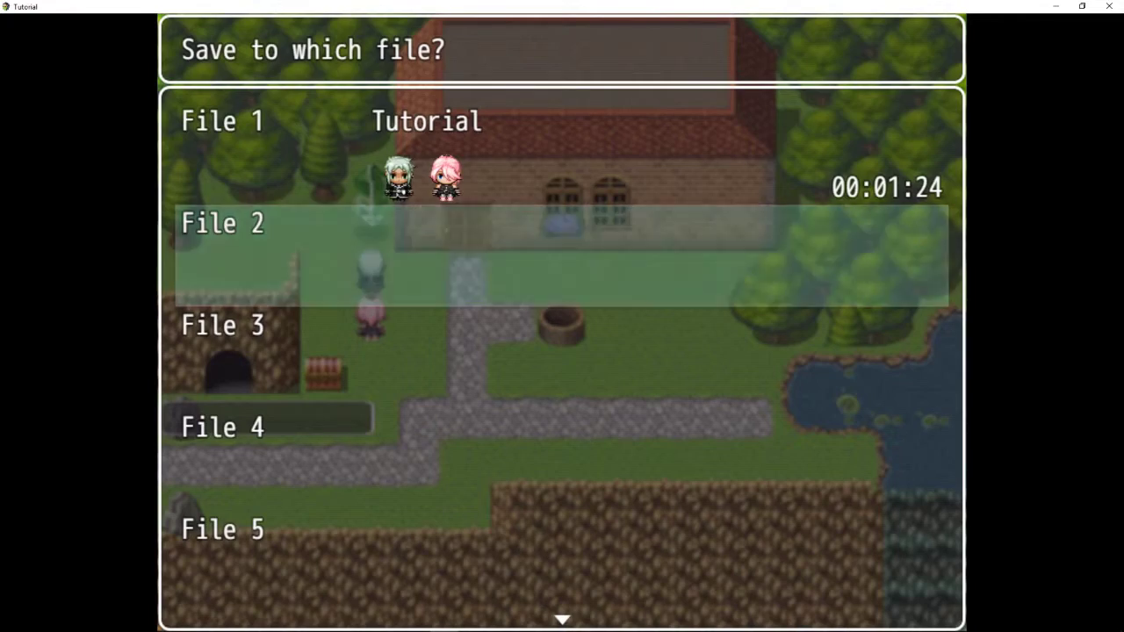
key("Up")
key("Return")
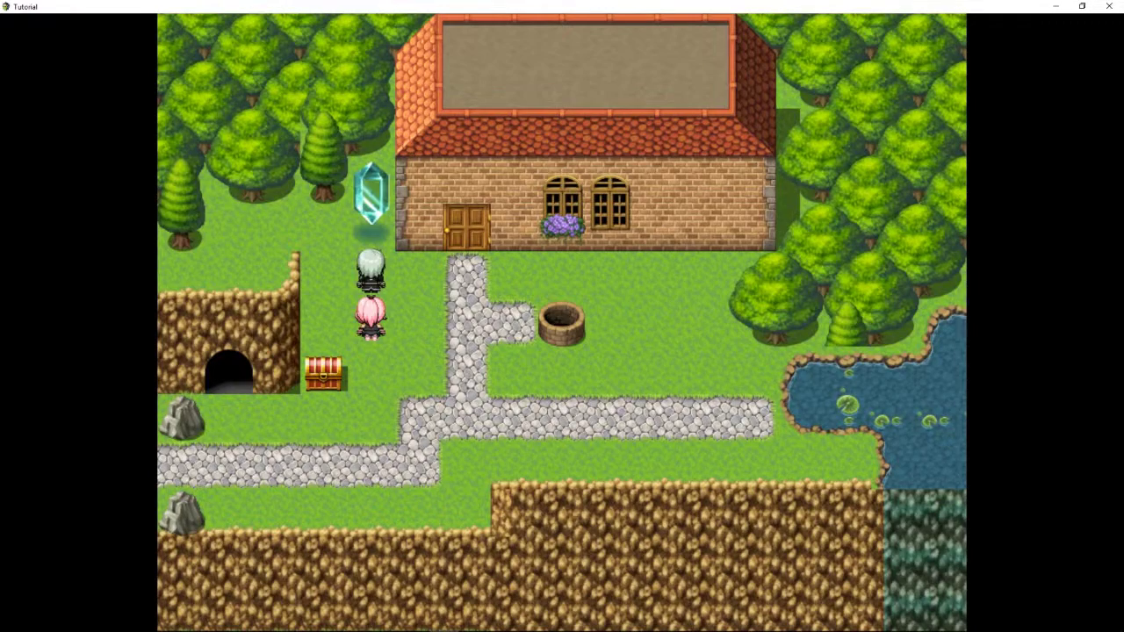
Walk up the path towards the house door and back, and end the playtest to return to RPG Maker MV
key("Down")
key("Right")
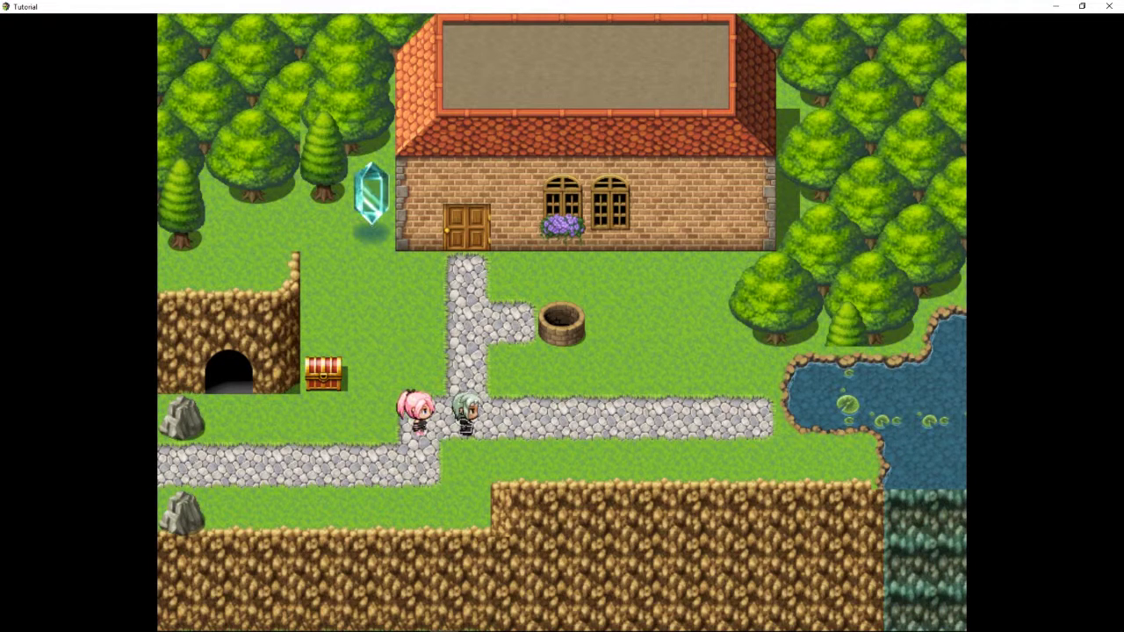
key("Up")
key("Down")
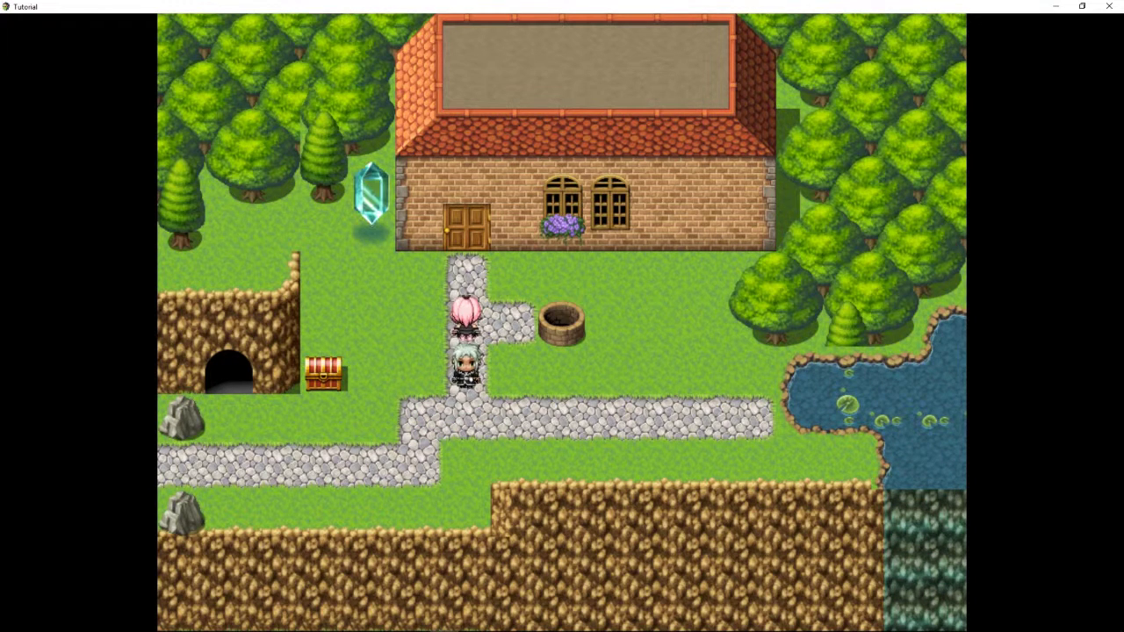
key("Down")
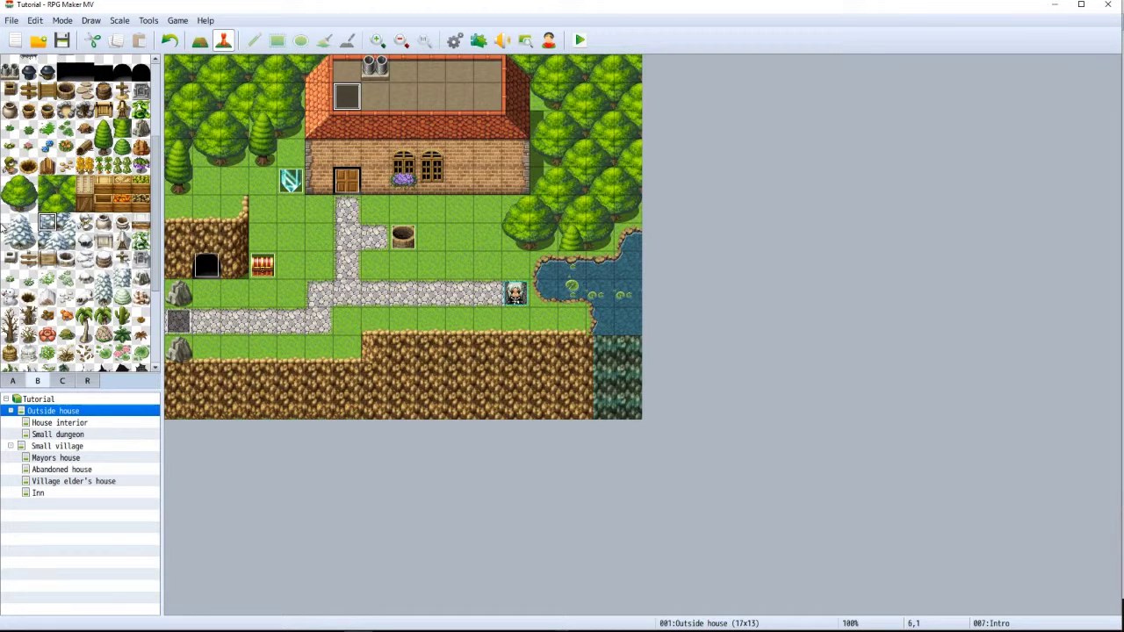
Enable Direction Fix for the Fire event in the House interior's fireplace and confirm the event
left_click(76, 423)
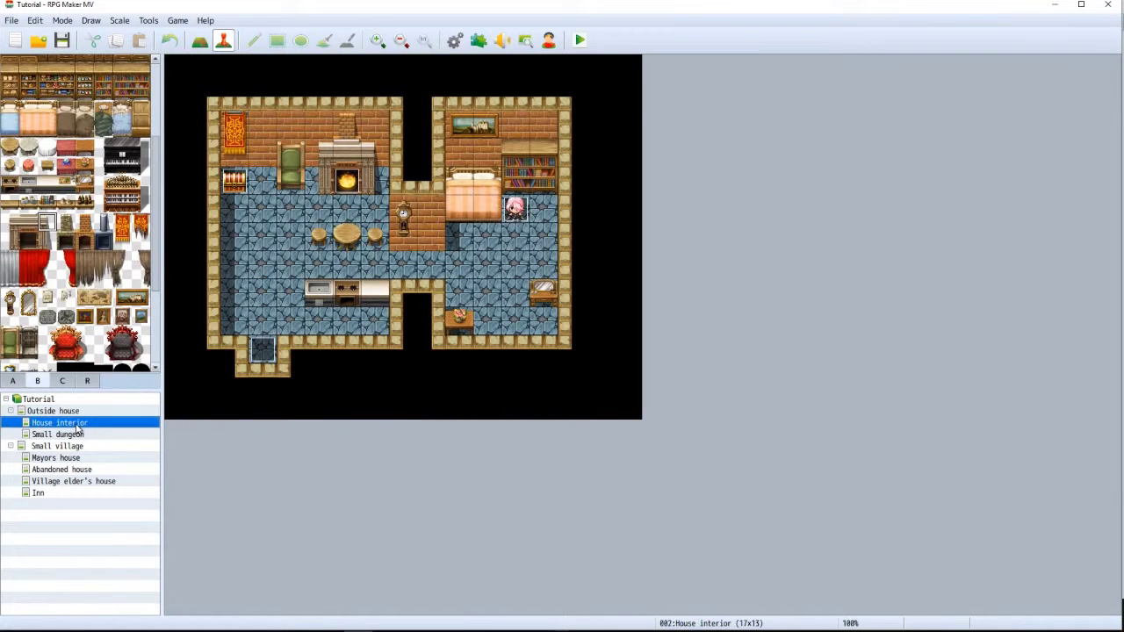
double_click(346, 182)
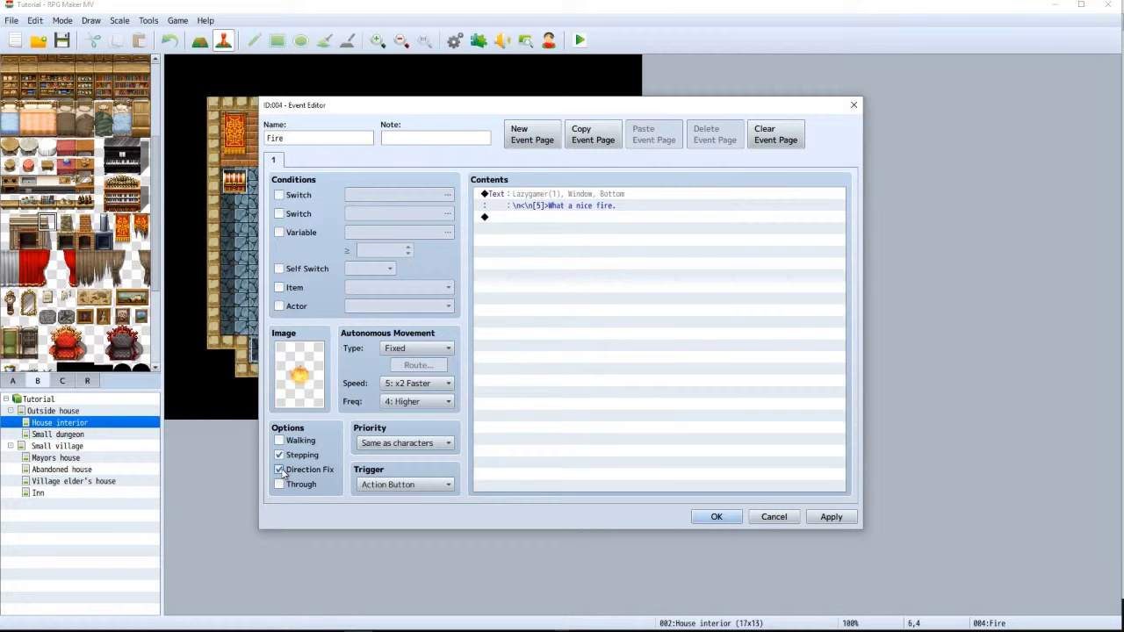
left_click(735, 519)
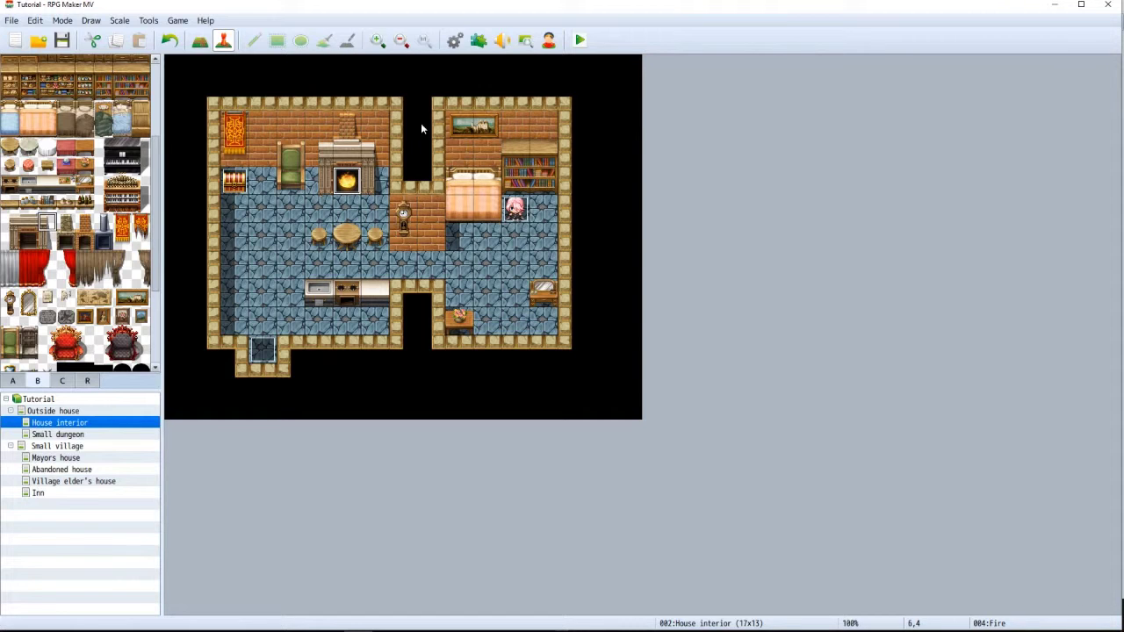
Start a playtest with the changes saved and advance through the intro text and Lazygamer's opening dialogue
left_click(579, 41)
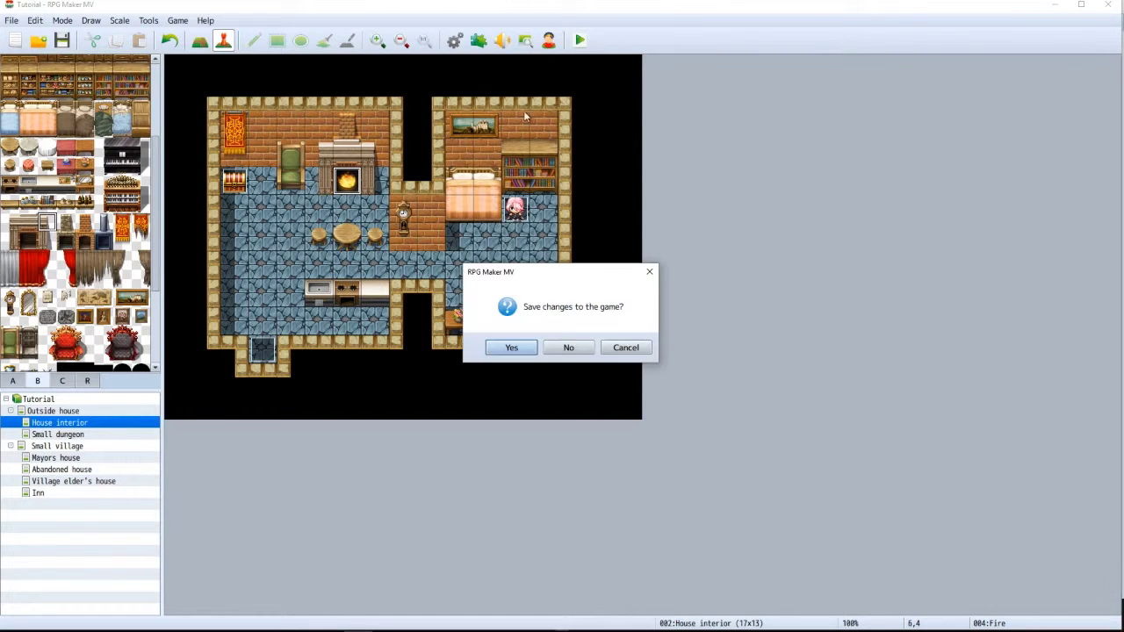
key("Return")
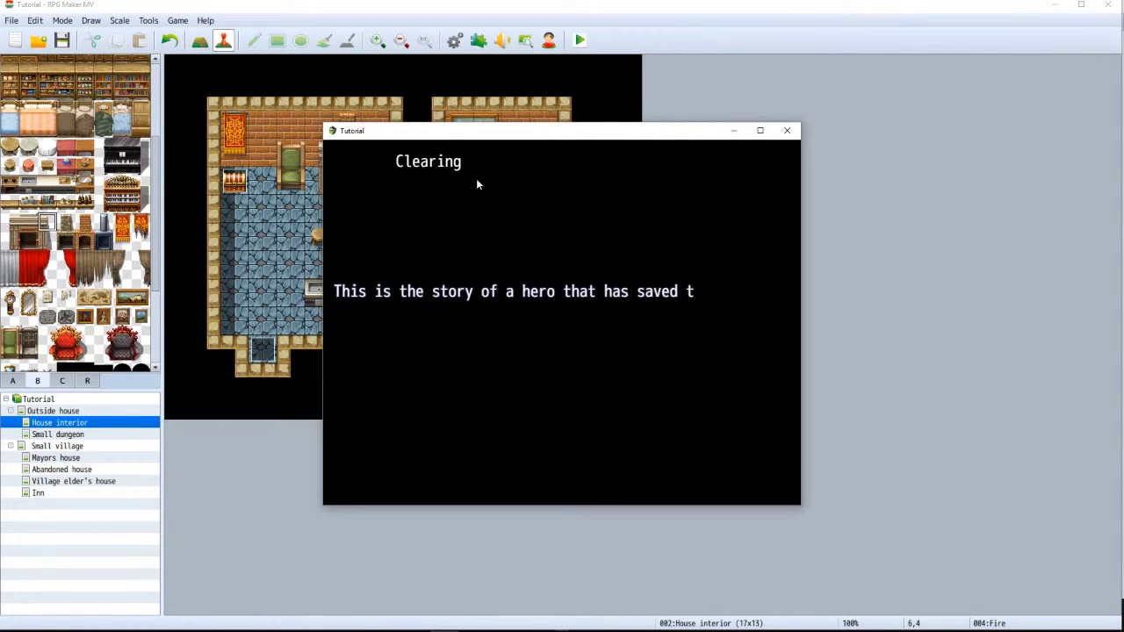
key("Return")
key("Return")
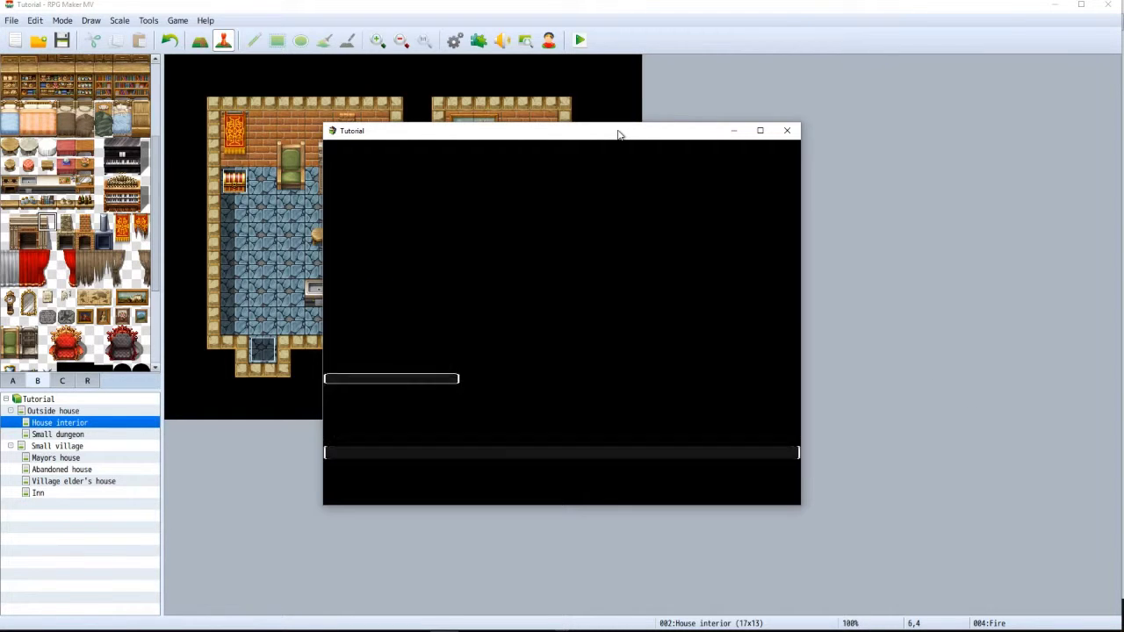
key("Return")
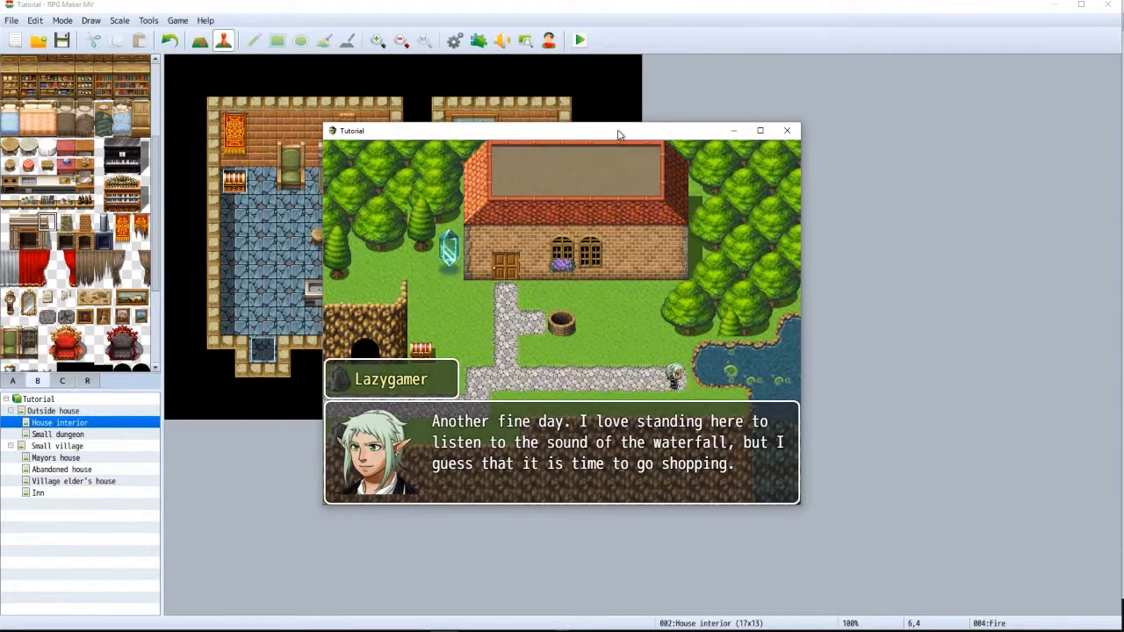
key("Return")
key("Return")
Walk into Lazygamer's house, interact with the fire in the fireplace to test it, and end the playtest
key("Left")
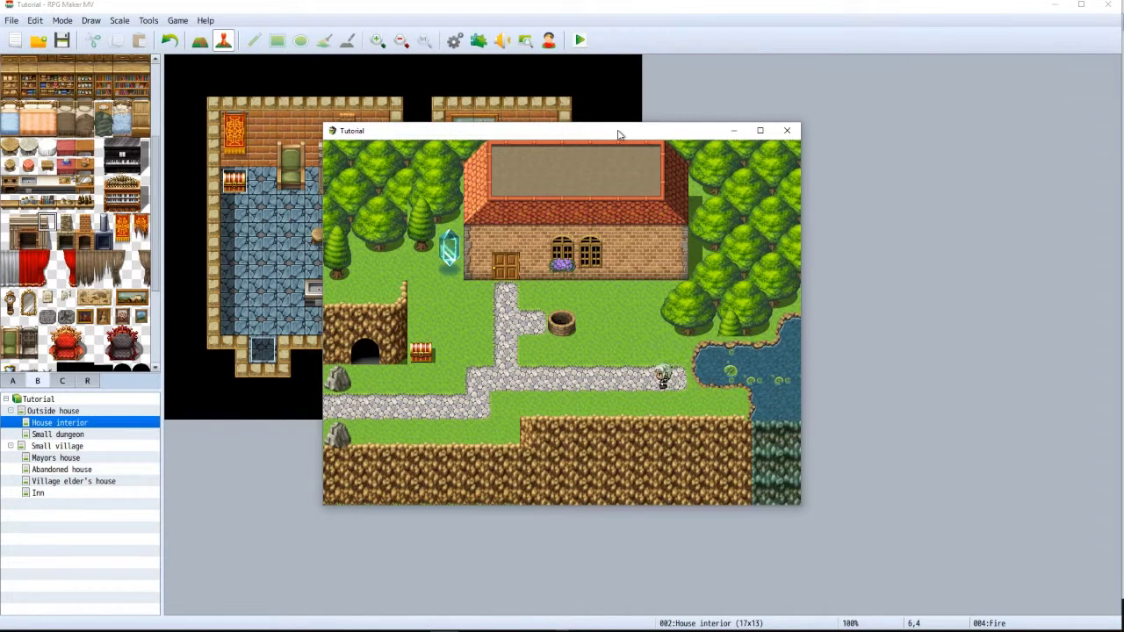
key("Left")
key("Left")
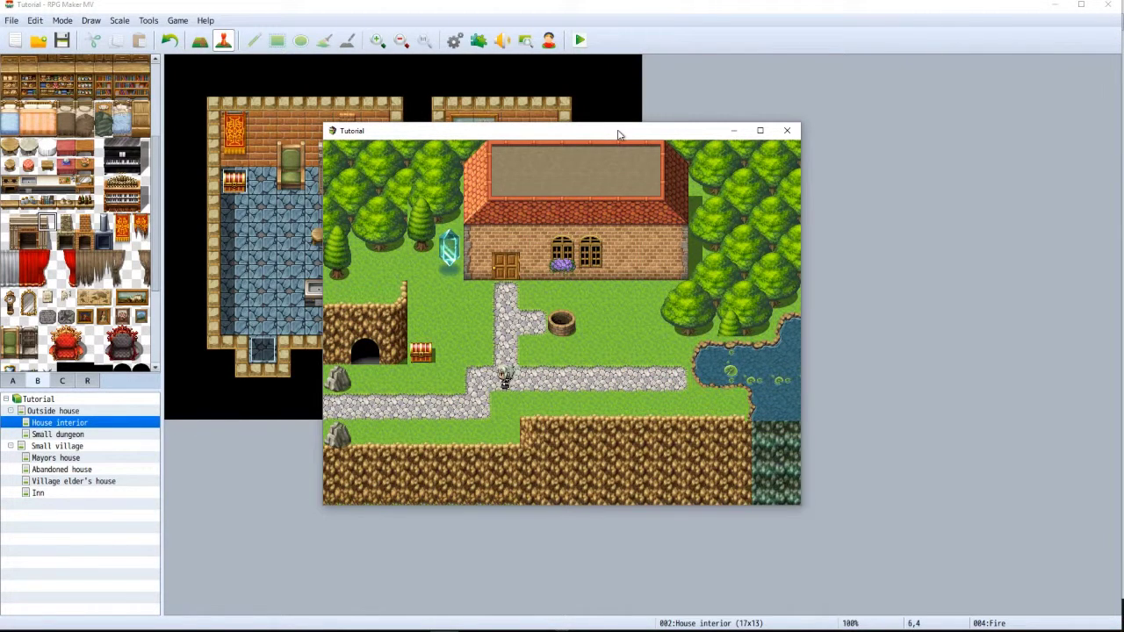
key("Up")
key("Up")
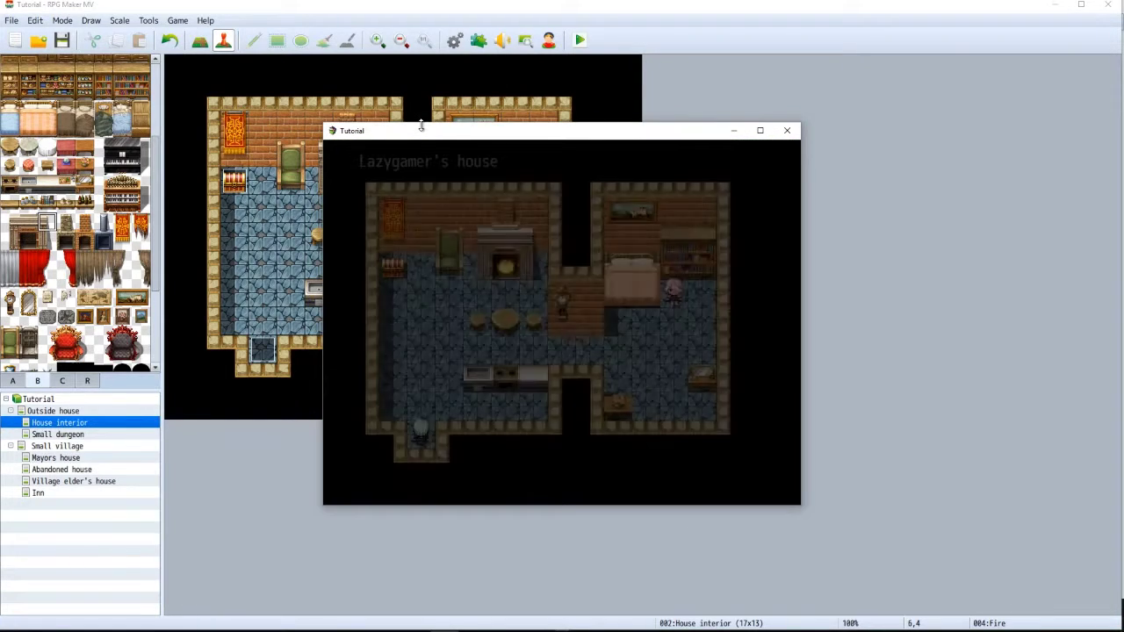
key("Up")
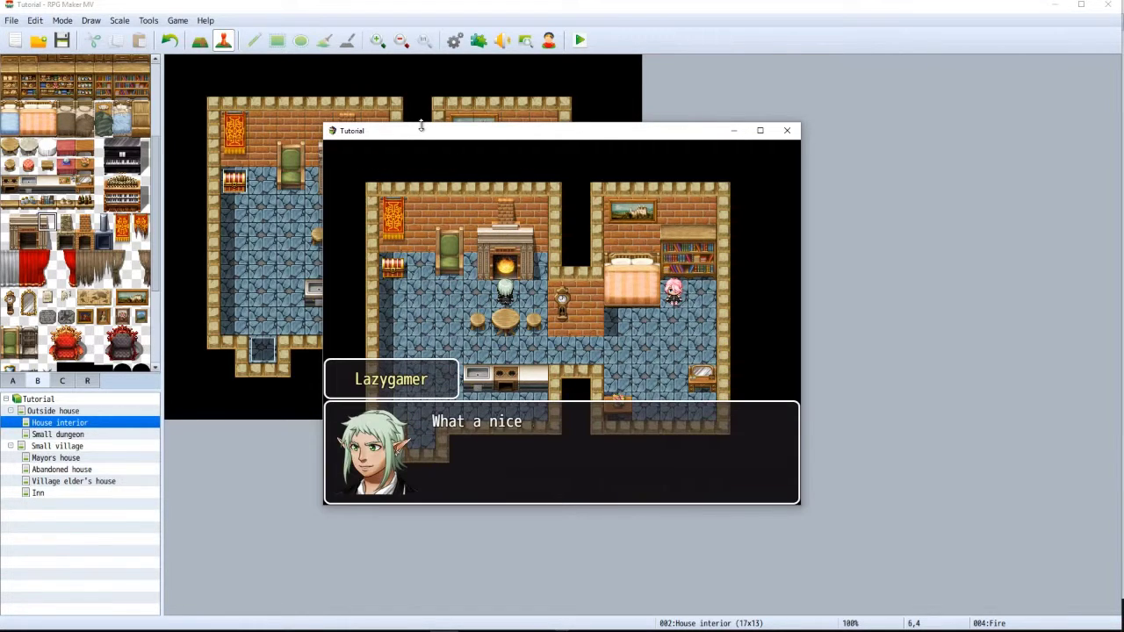
key("Return")
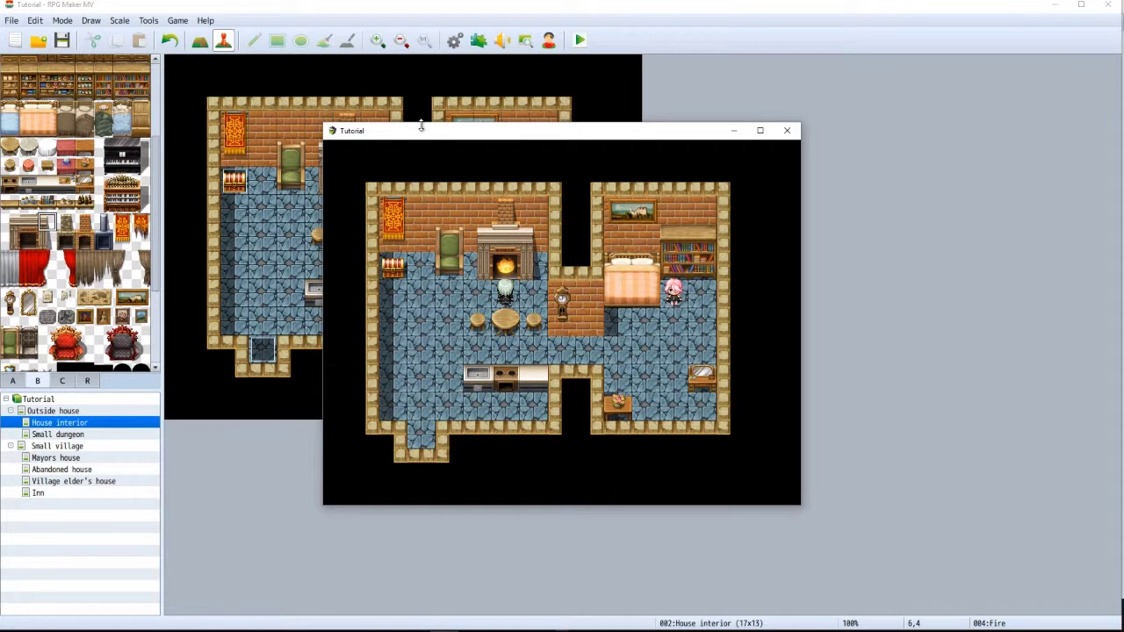
left_click(785, 134)
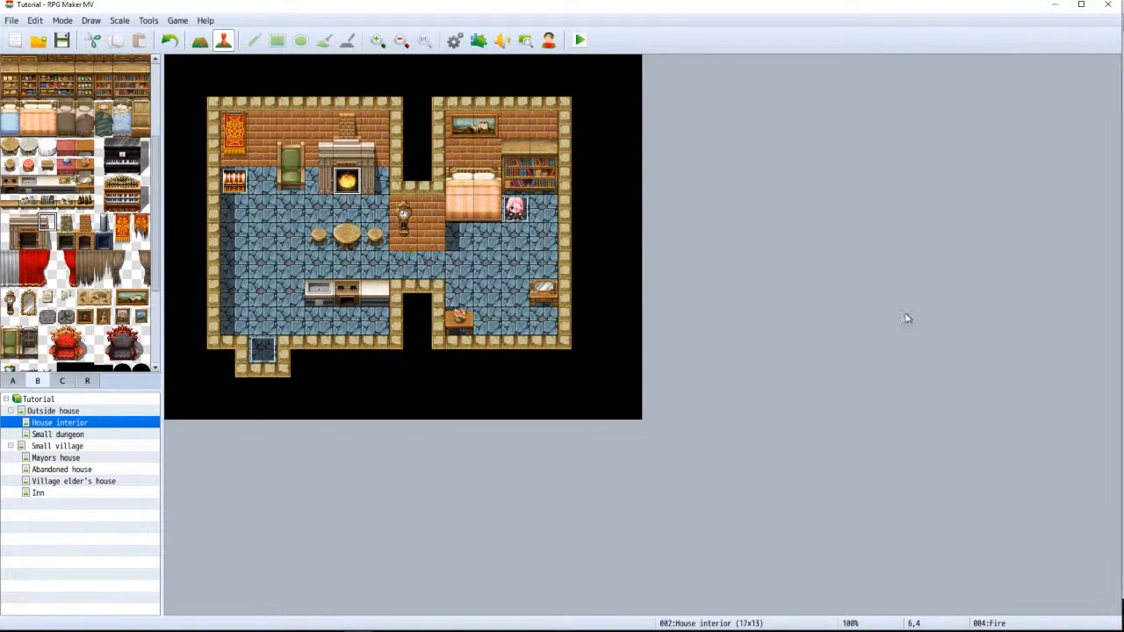